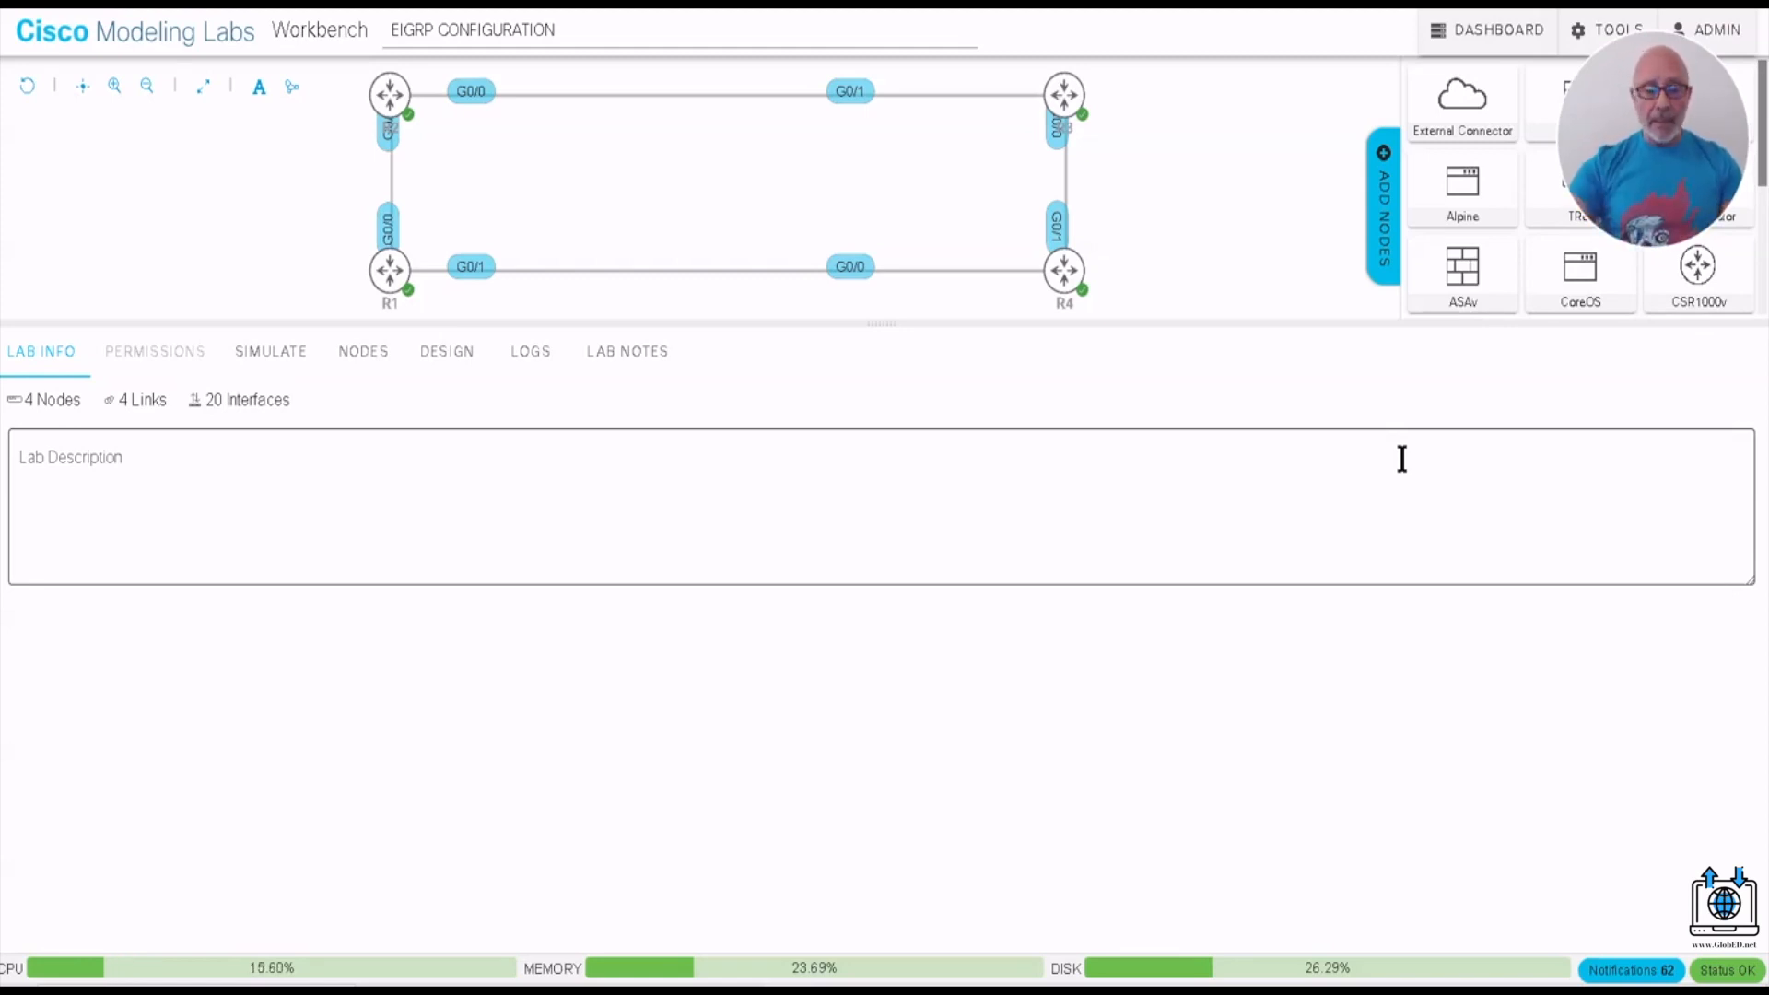
# - Open a blank Notepad document and write ROUTER EIGRP 100 as its first line
pyautogui.press('super')
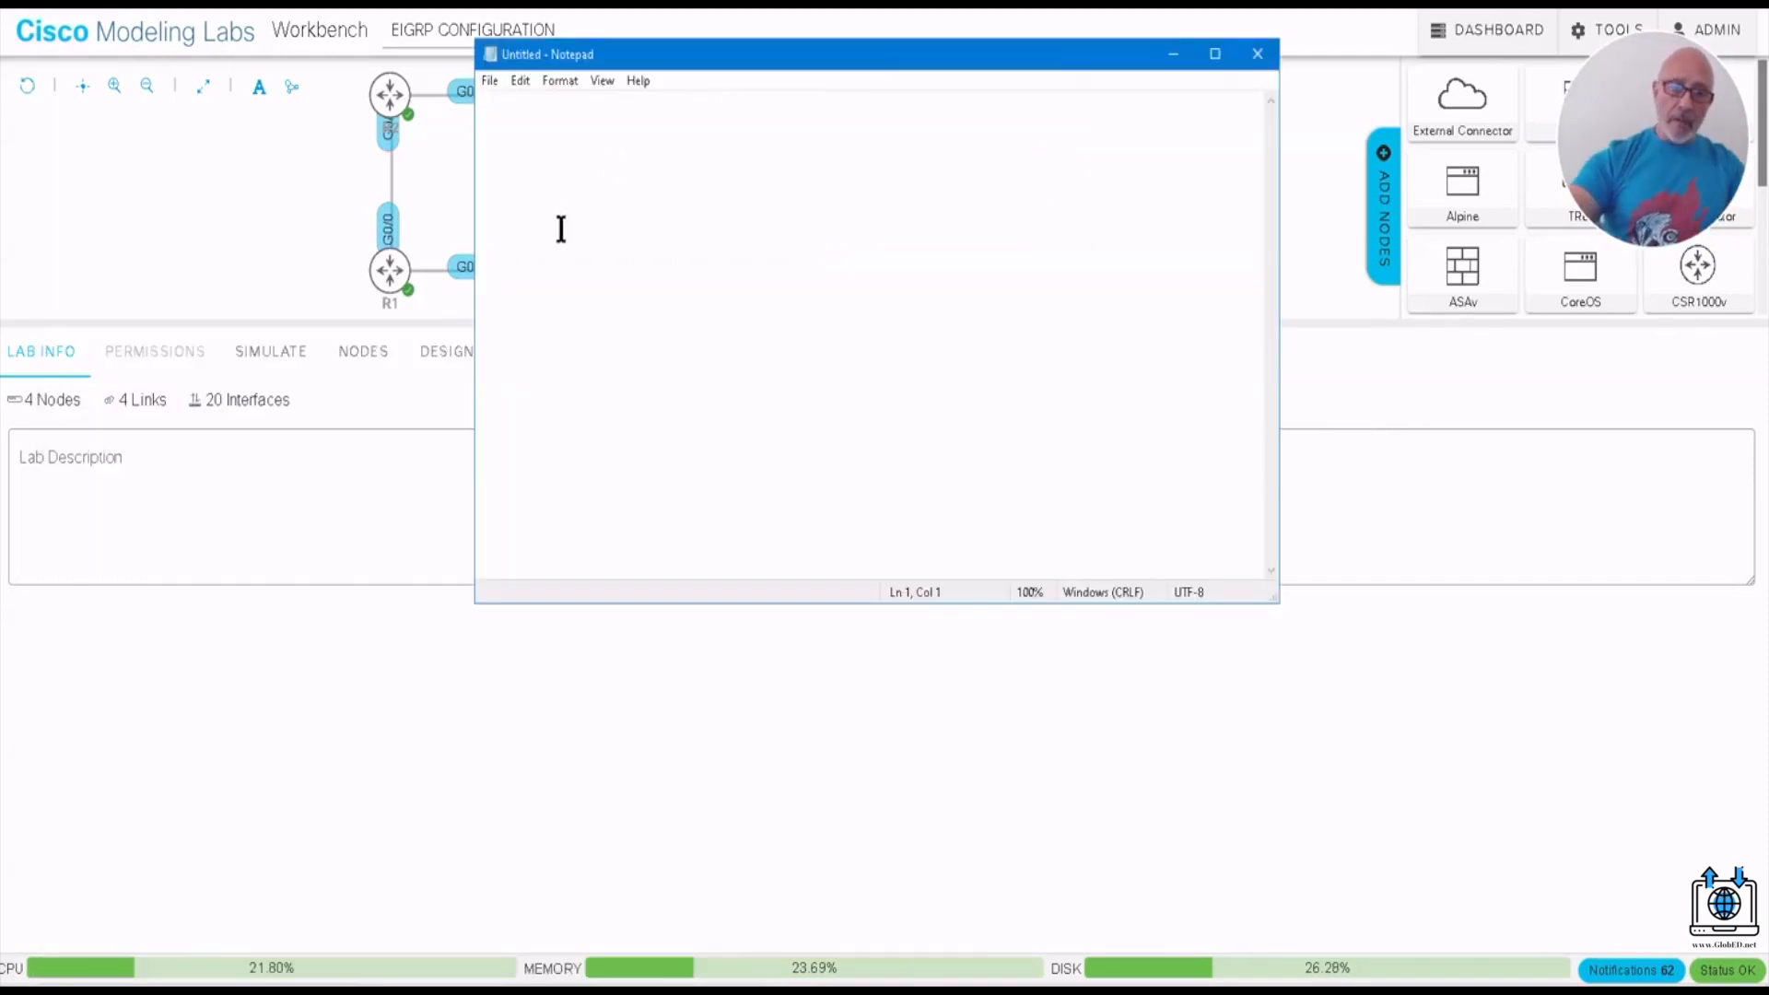
pyautogui.write('R')
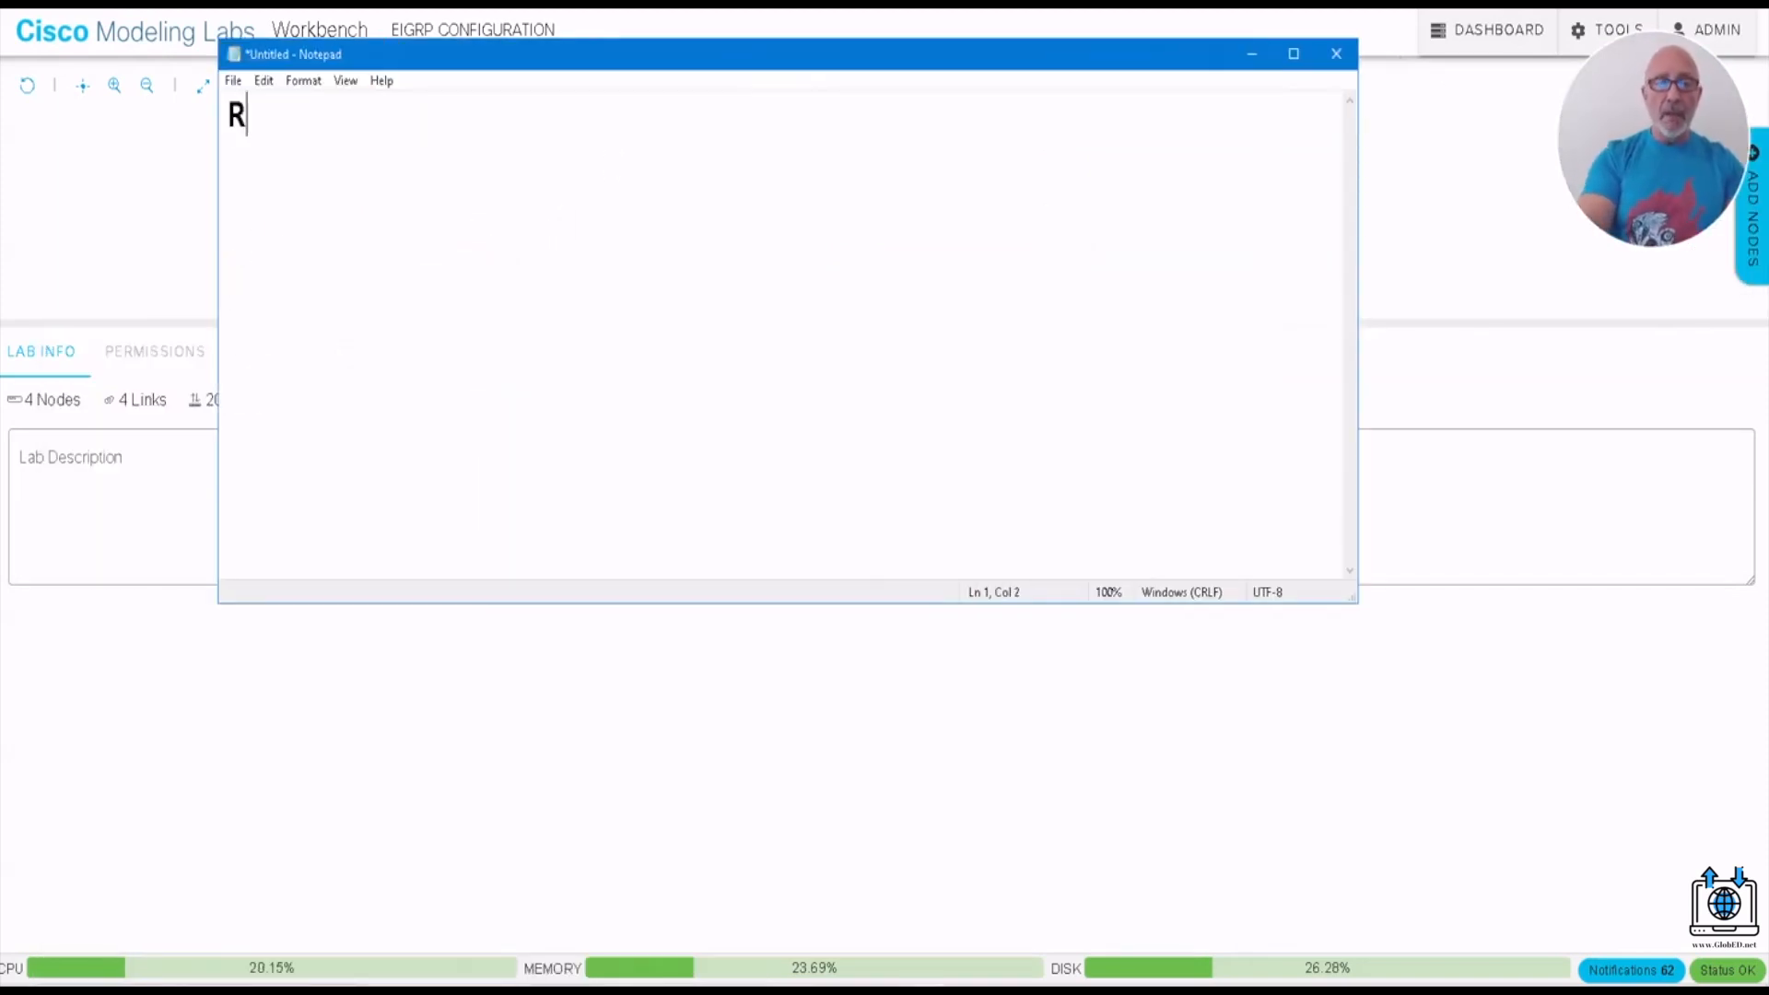
pyautogui.write('OUTER EI')
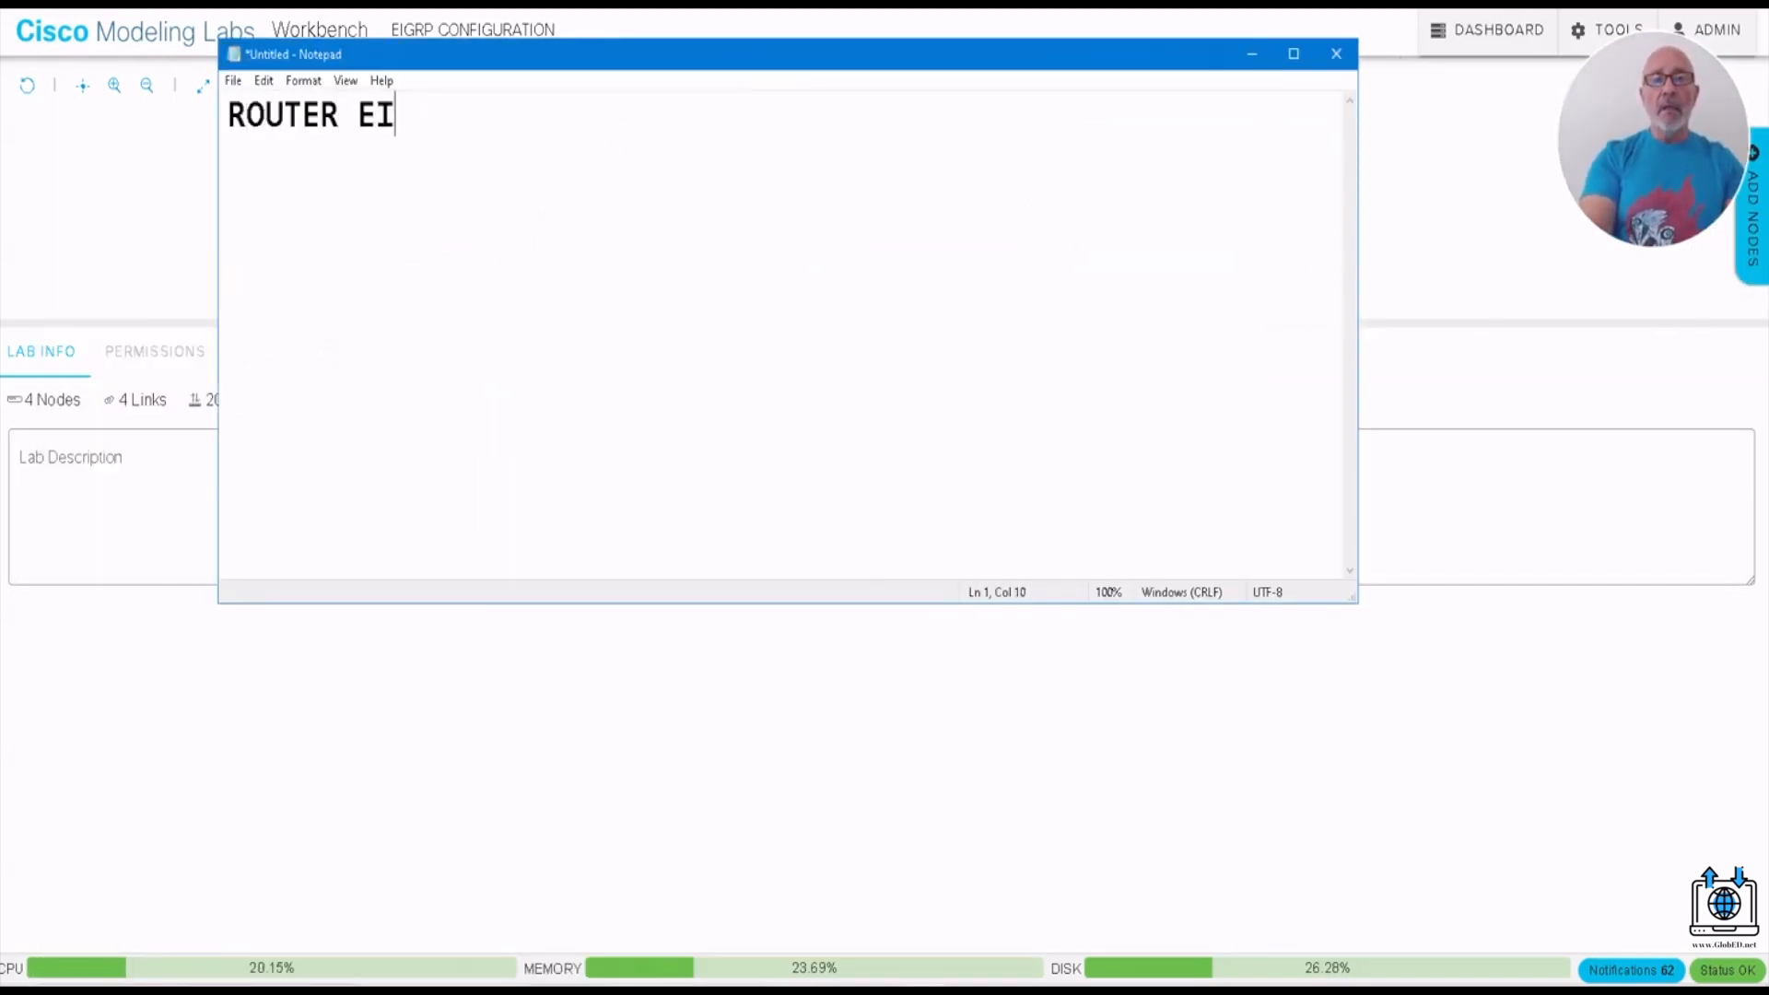
pyautogui.write('GRP 100')
pyautogui.press('Return')
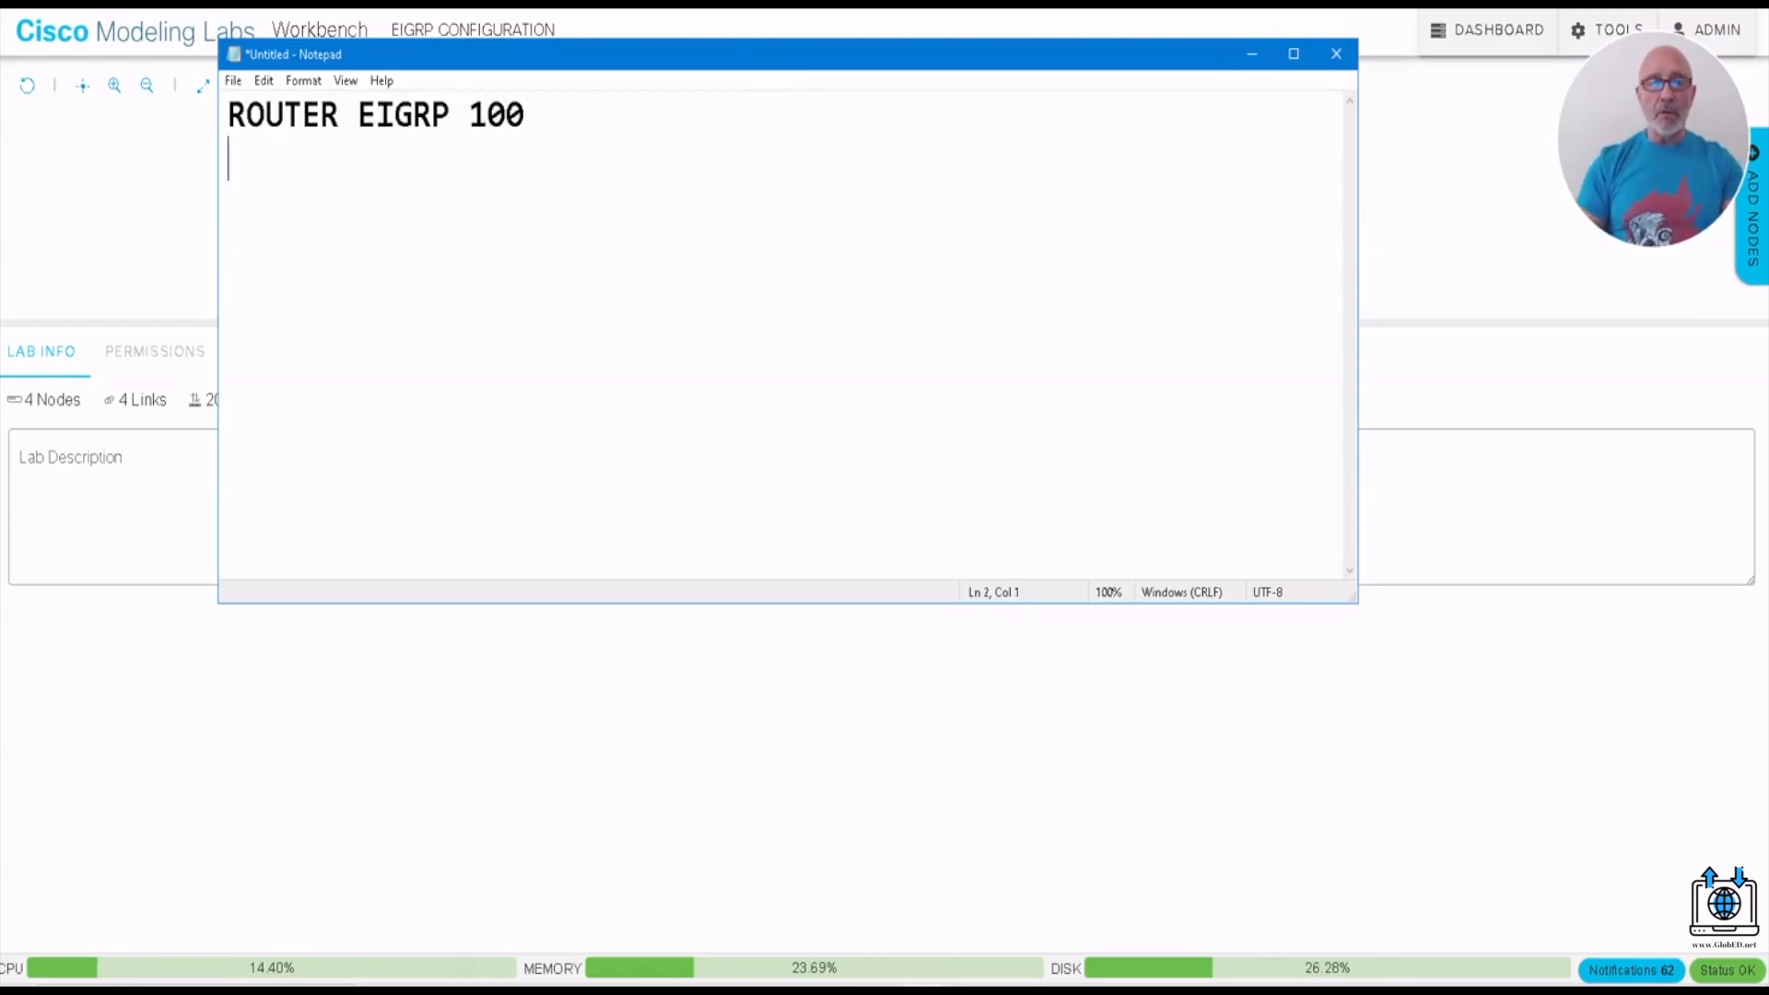
# - Add the lines NET 10.0.0.0, NET 172.16.0.0 and NET 192.168.1.0 below the router line
pyautogui.write('NET ')
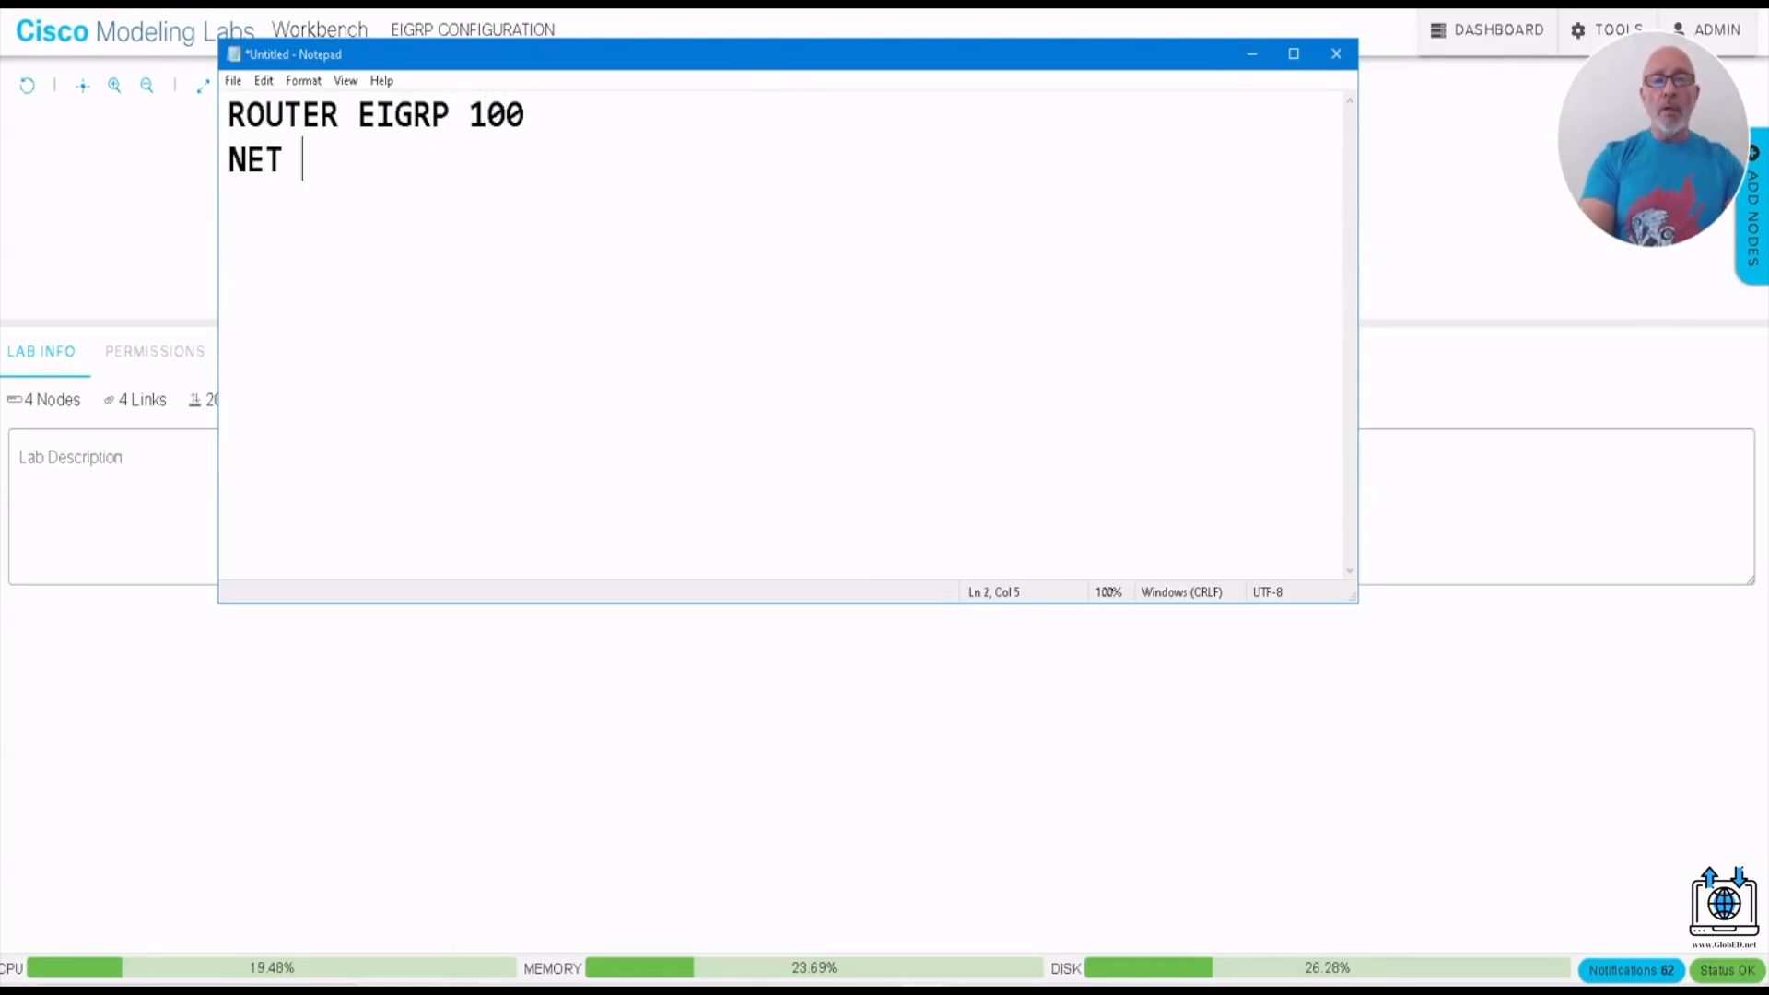
pyautogui.write('10.0.0.0')
pyautogui.press('Return')
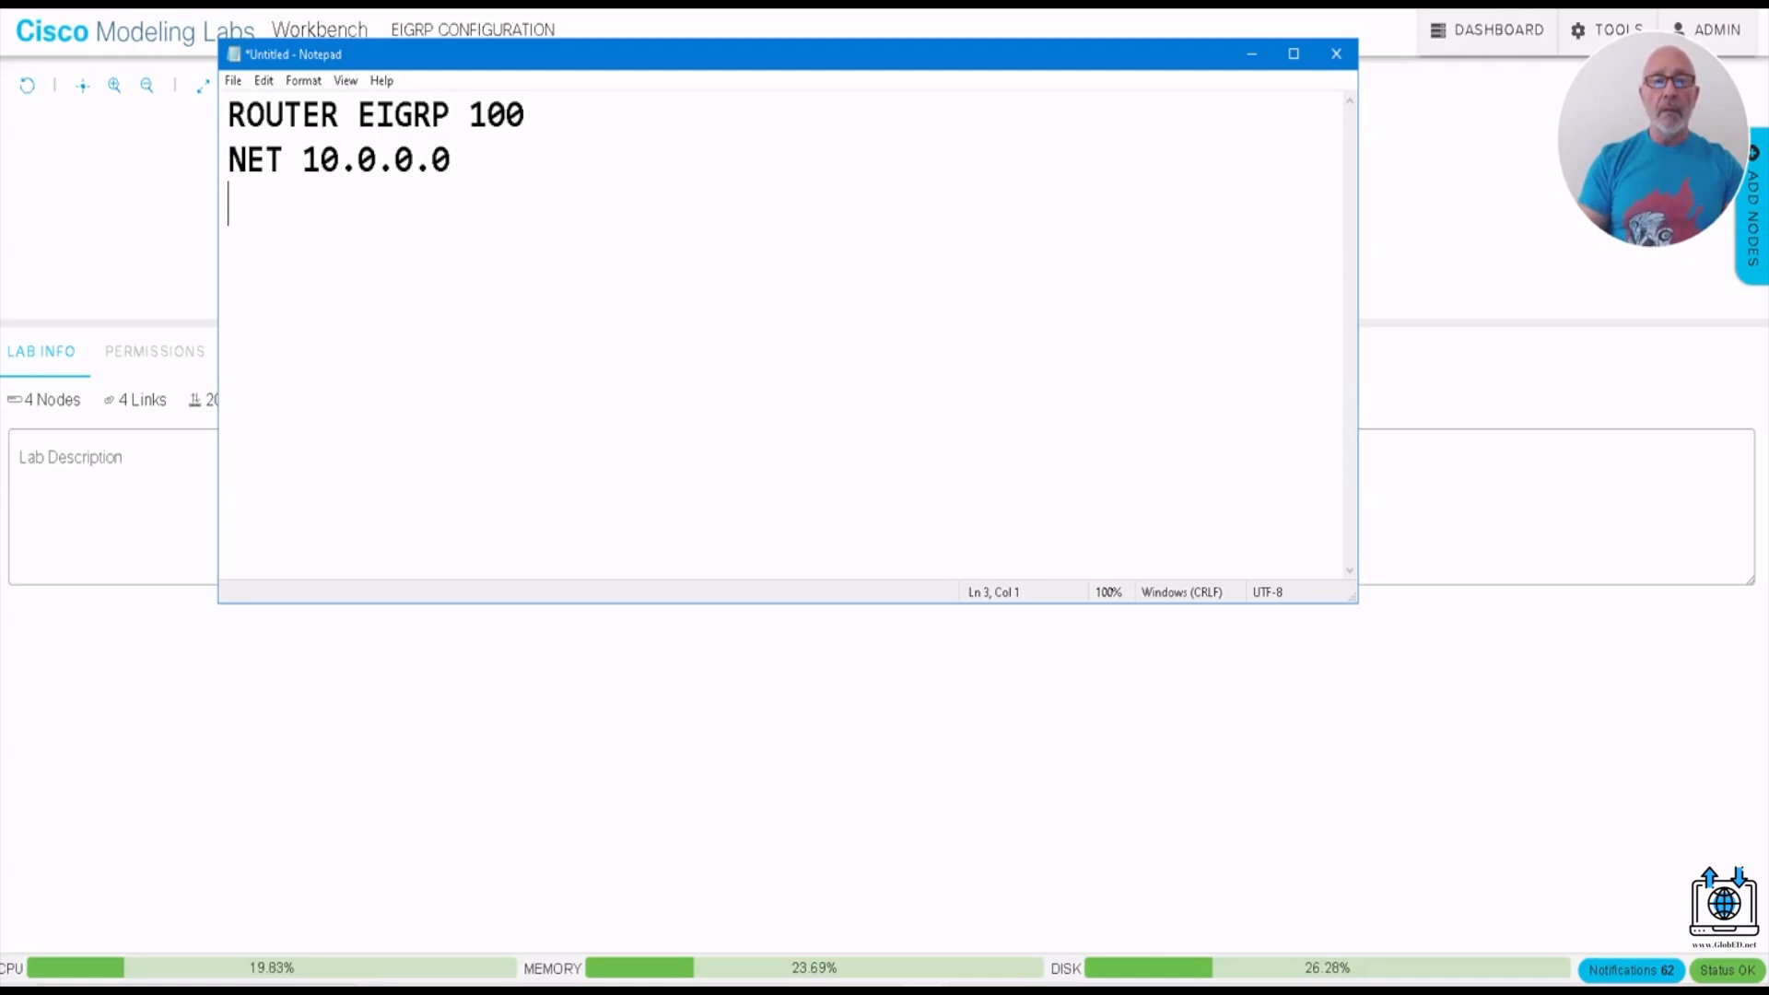
pyautogui.write('NET 1')
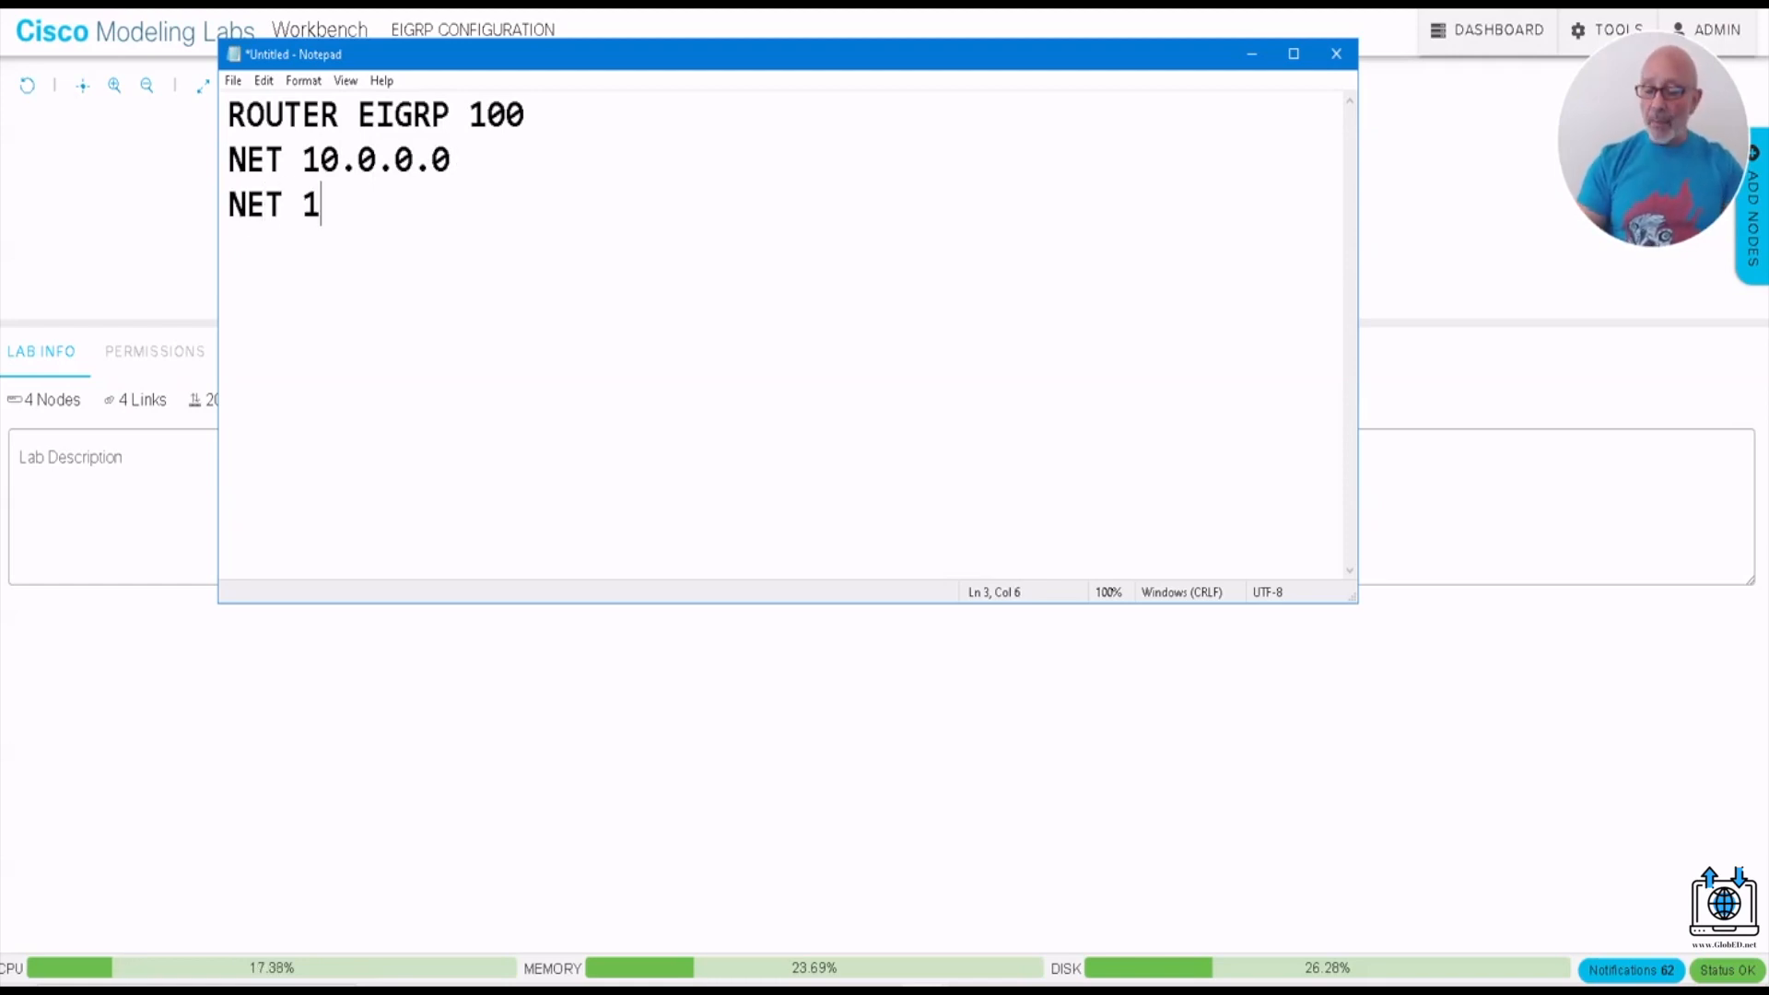
pyautogui.write('72.')
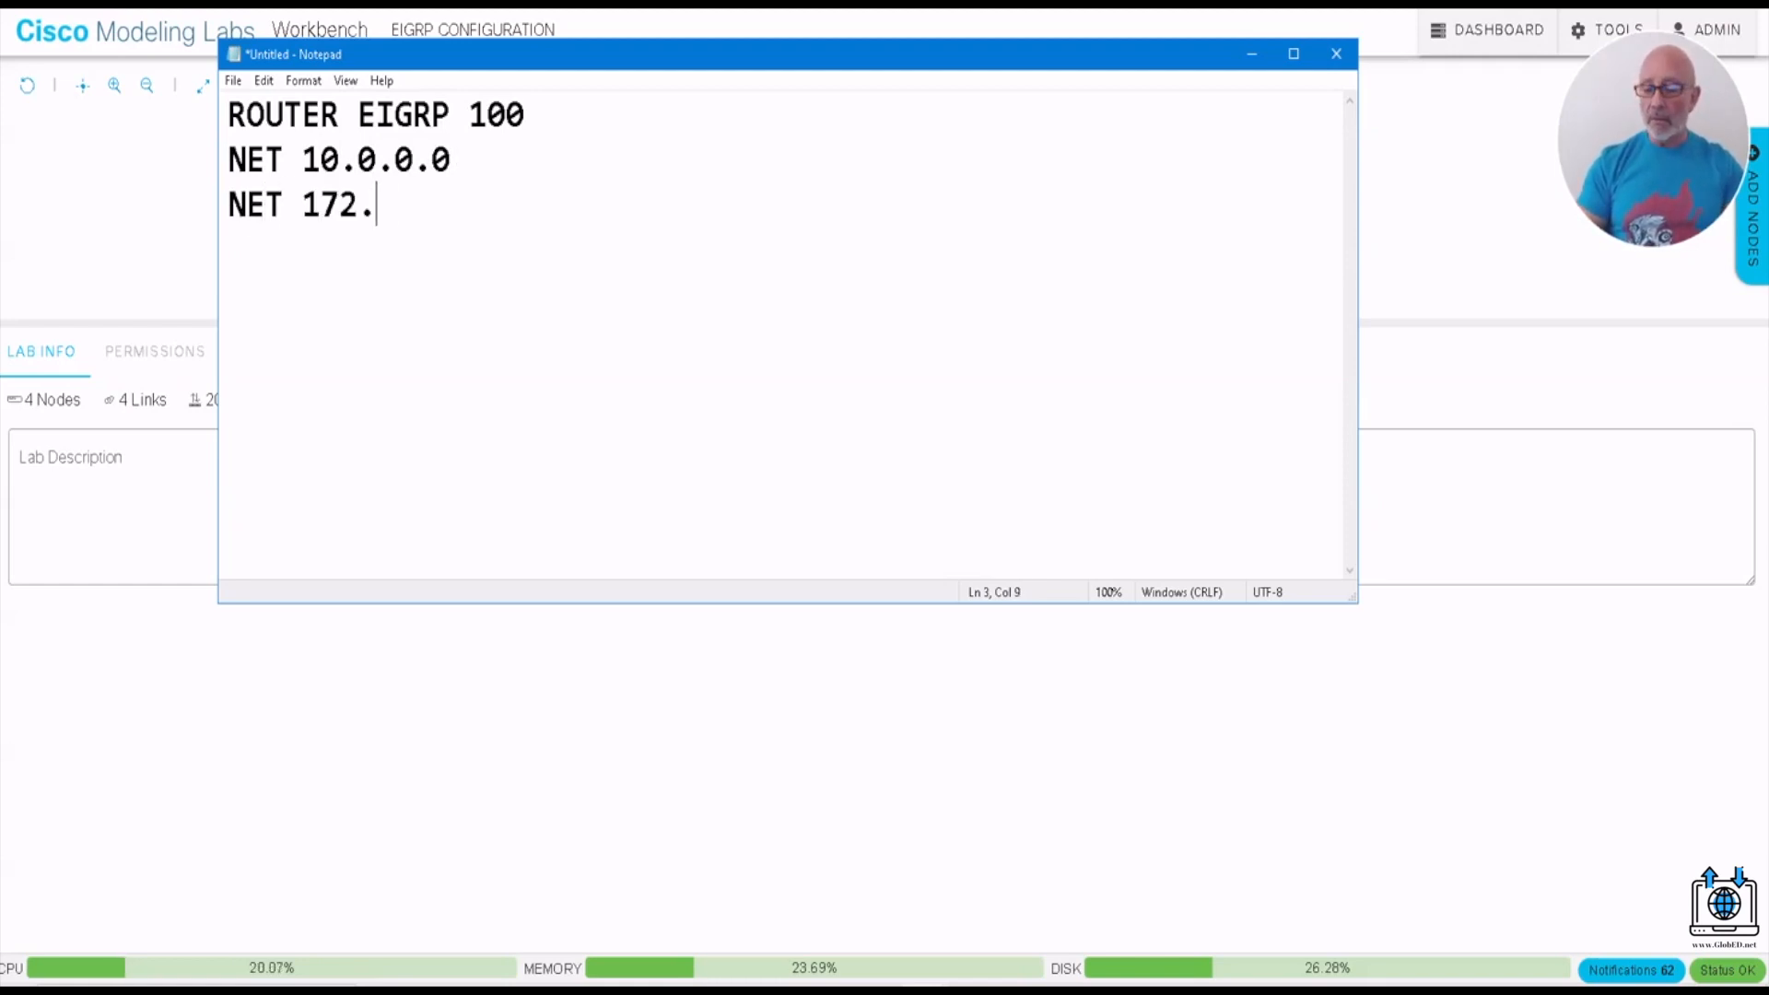
pyautogui.write('16.0.0')
pyautogui.press('Return')
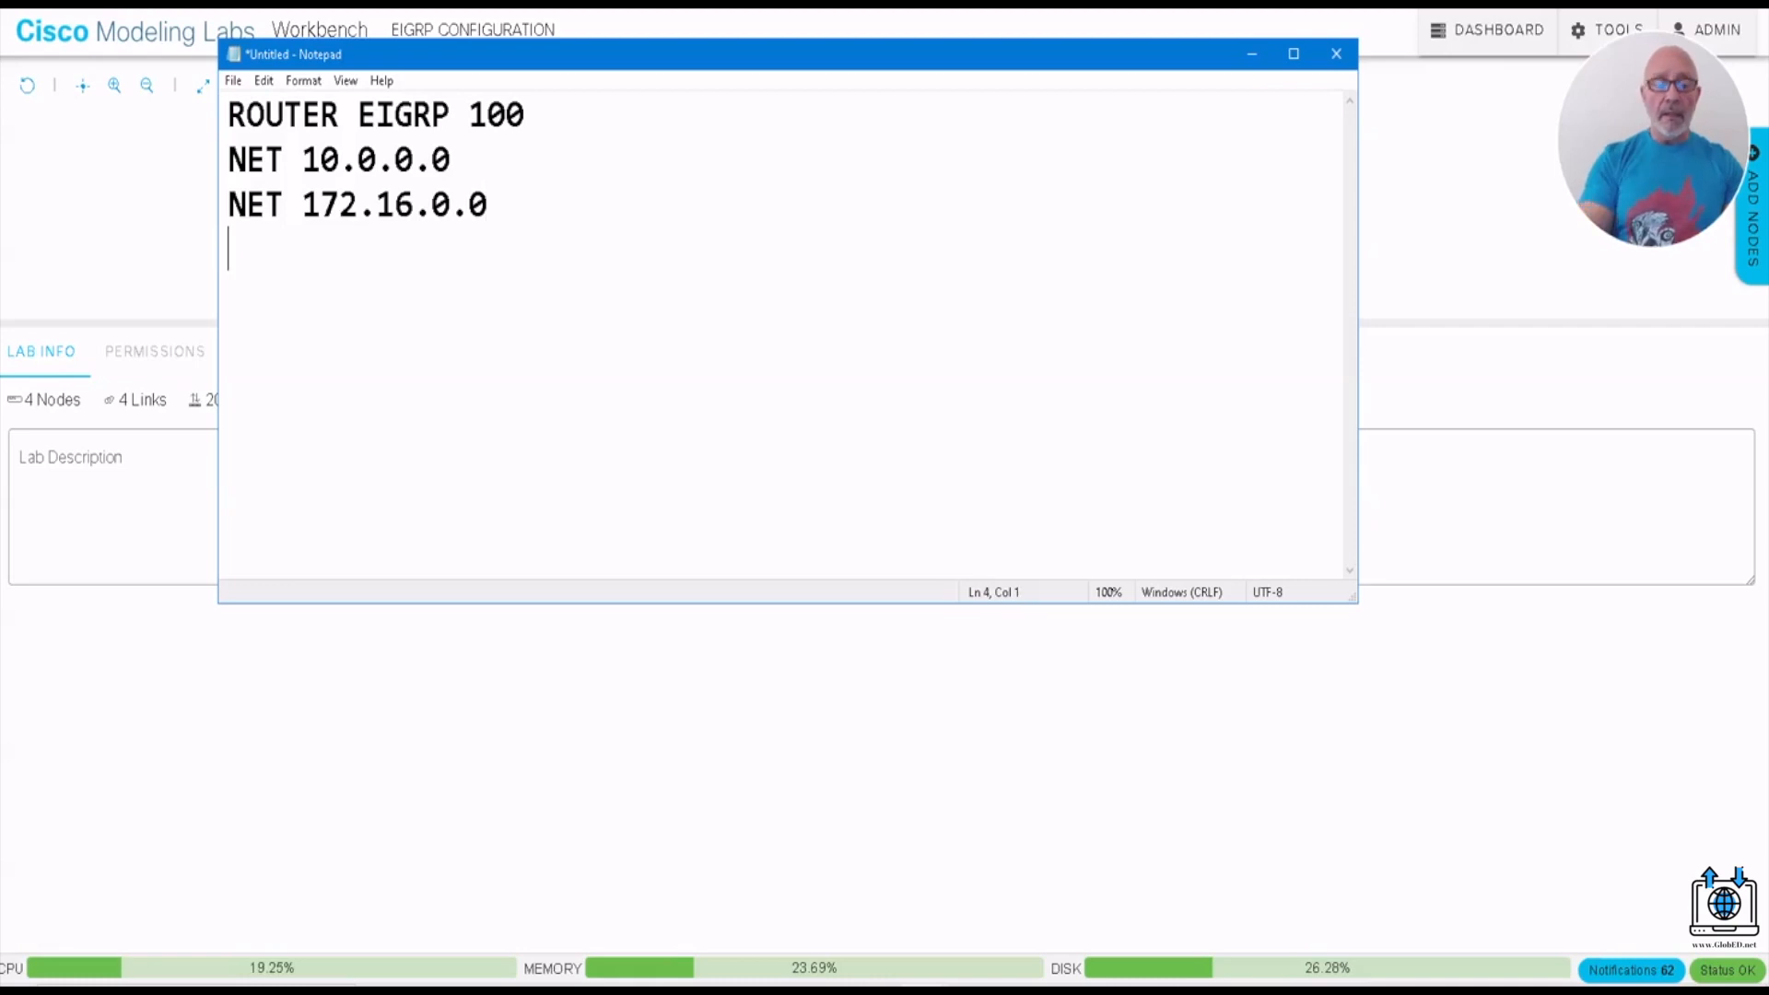
pyautogui.write('NET ')
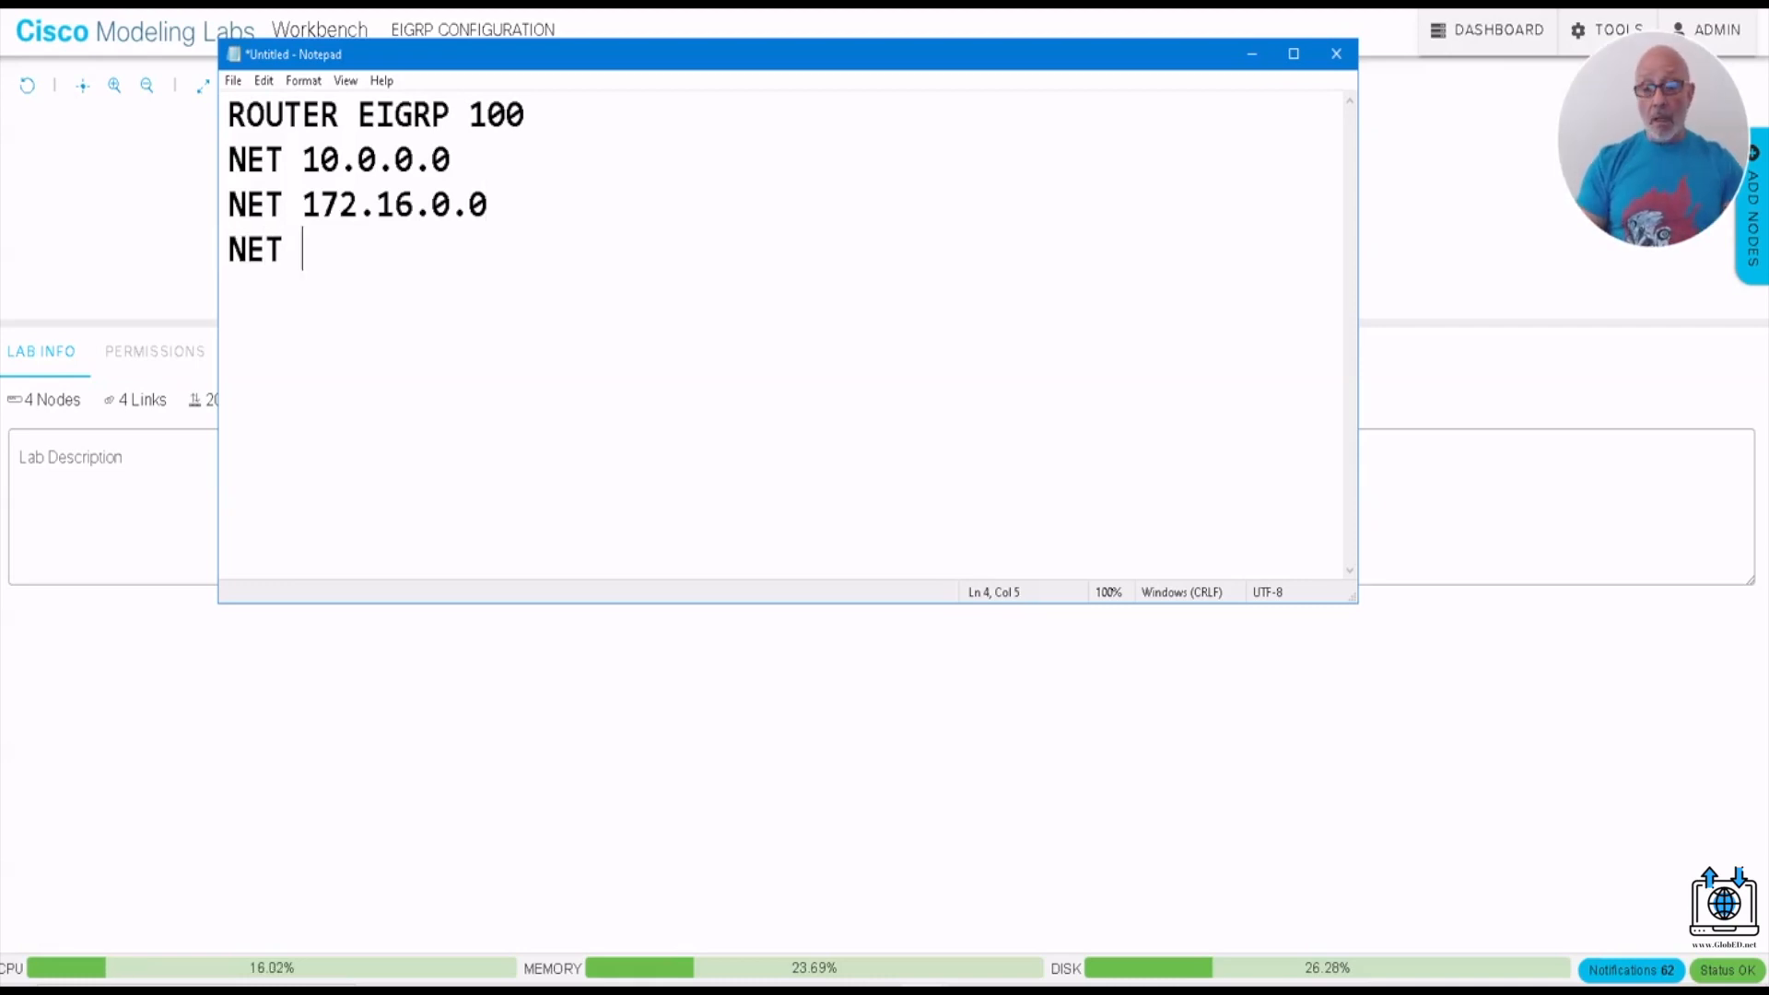
pyautogui.write('192.168.1')
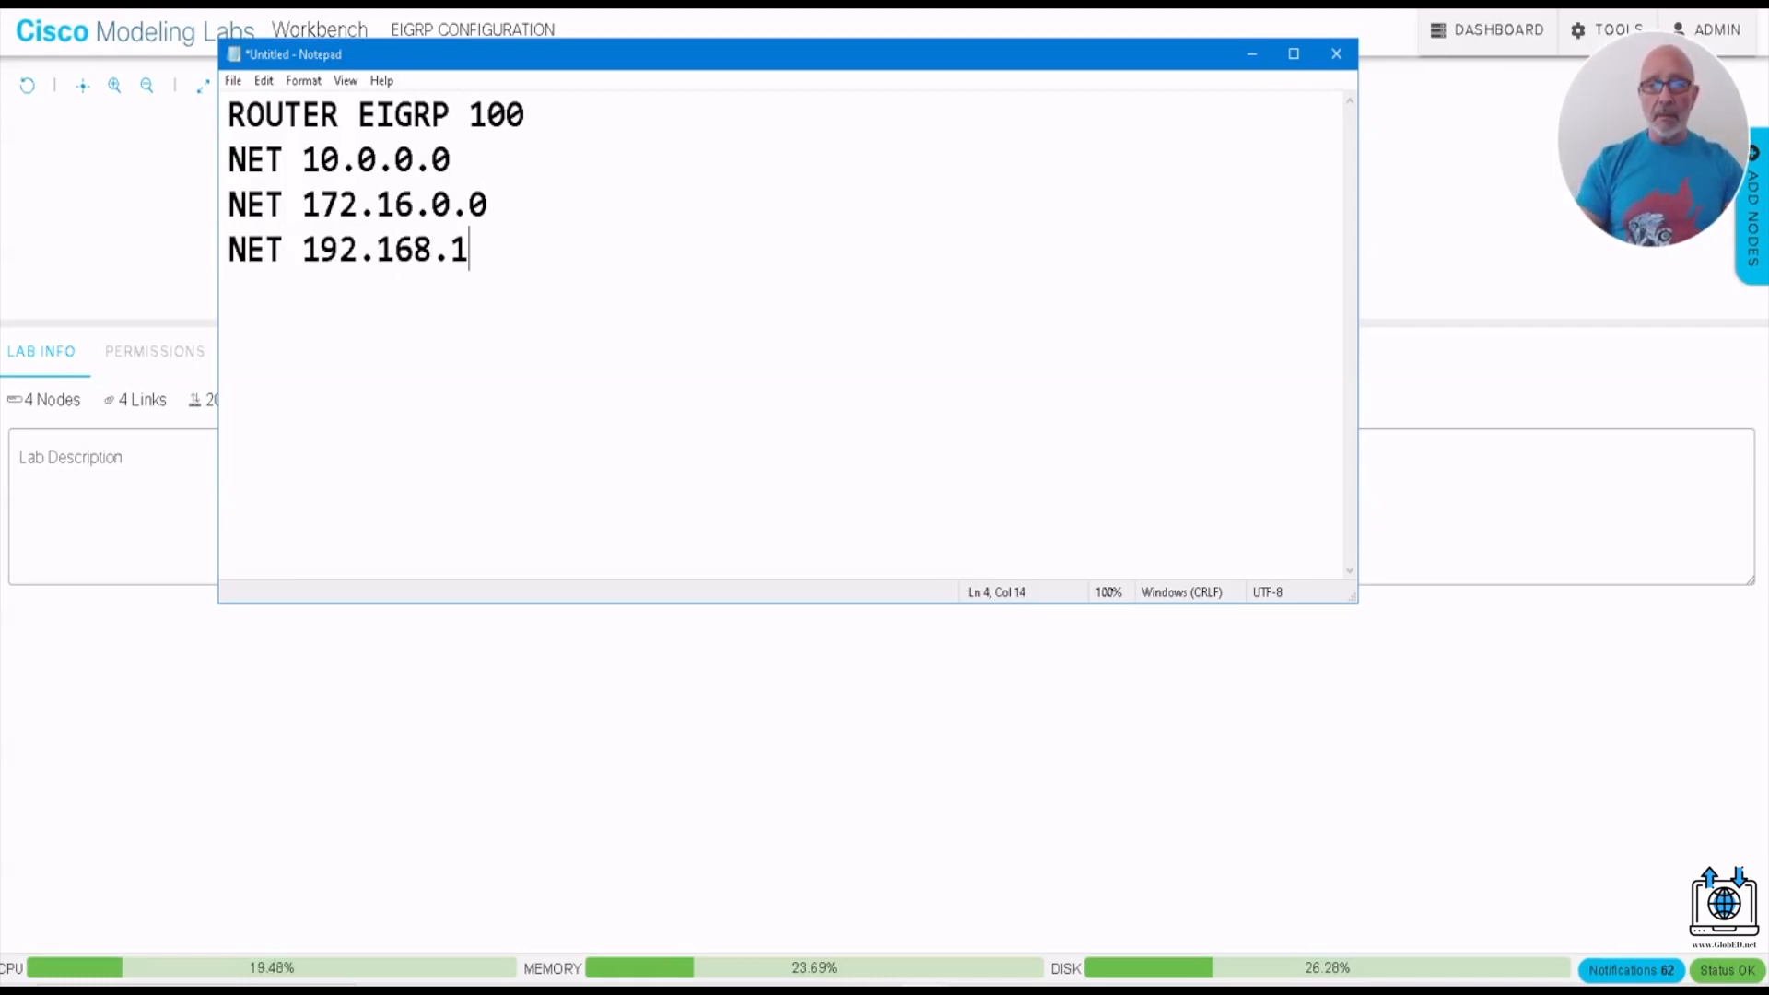
pyautogui.write('.0')
pyautogui.press('Return')
# - Finish the configuration block with NO AUTO-SUMMARY and leave an empty line below it
pyautogui.write('NO ')
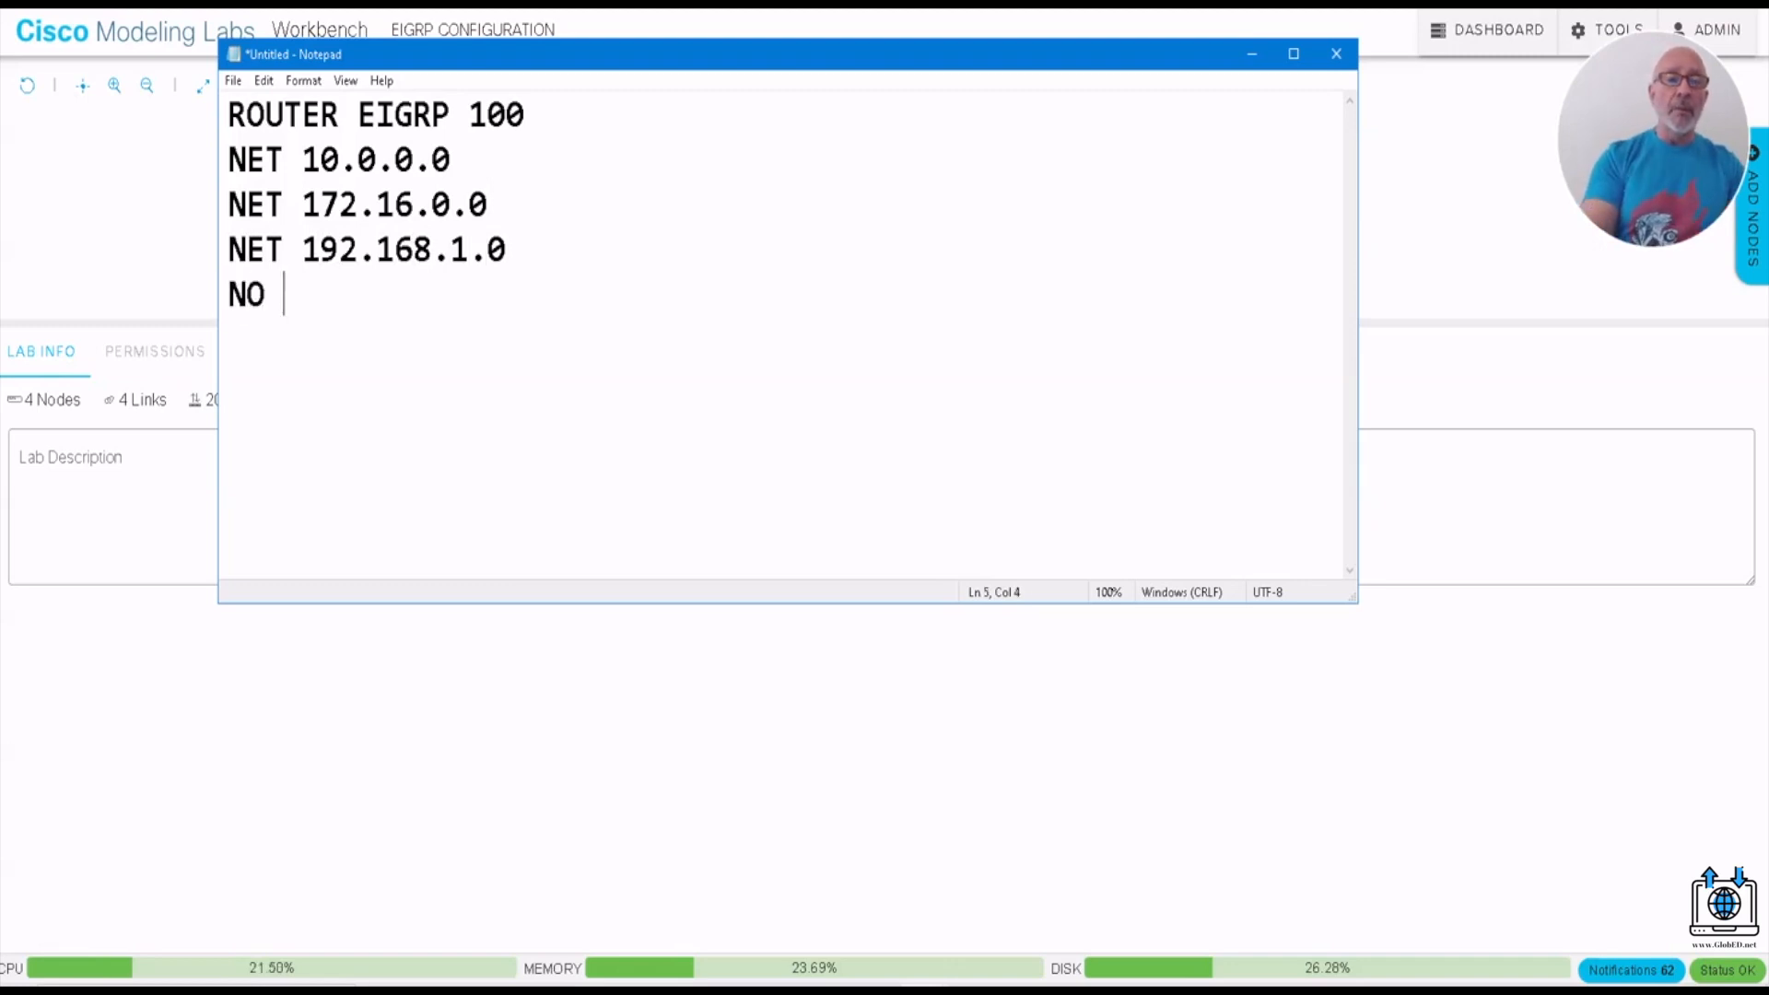
pyautogui.write('AUTO')
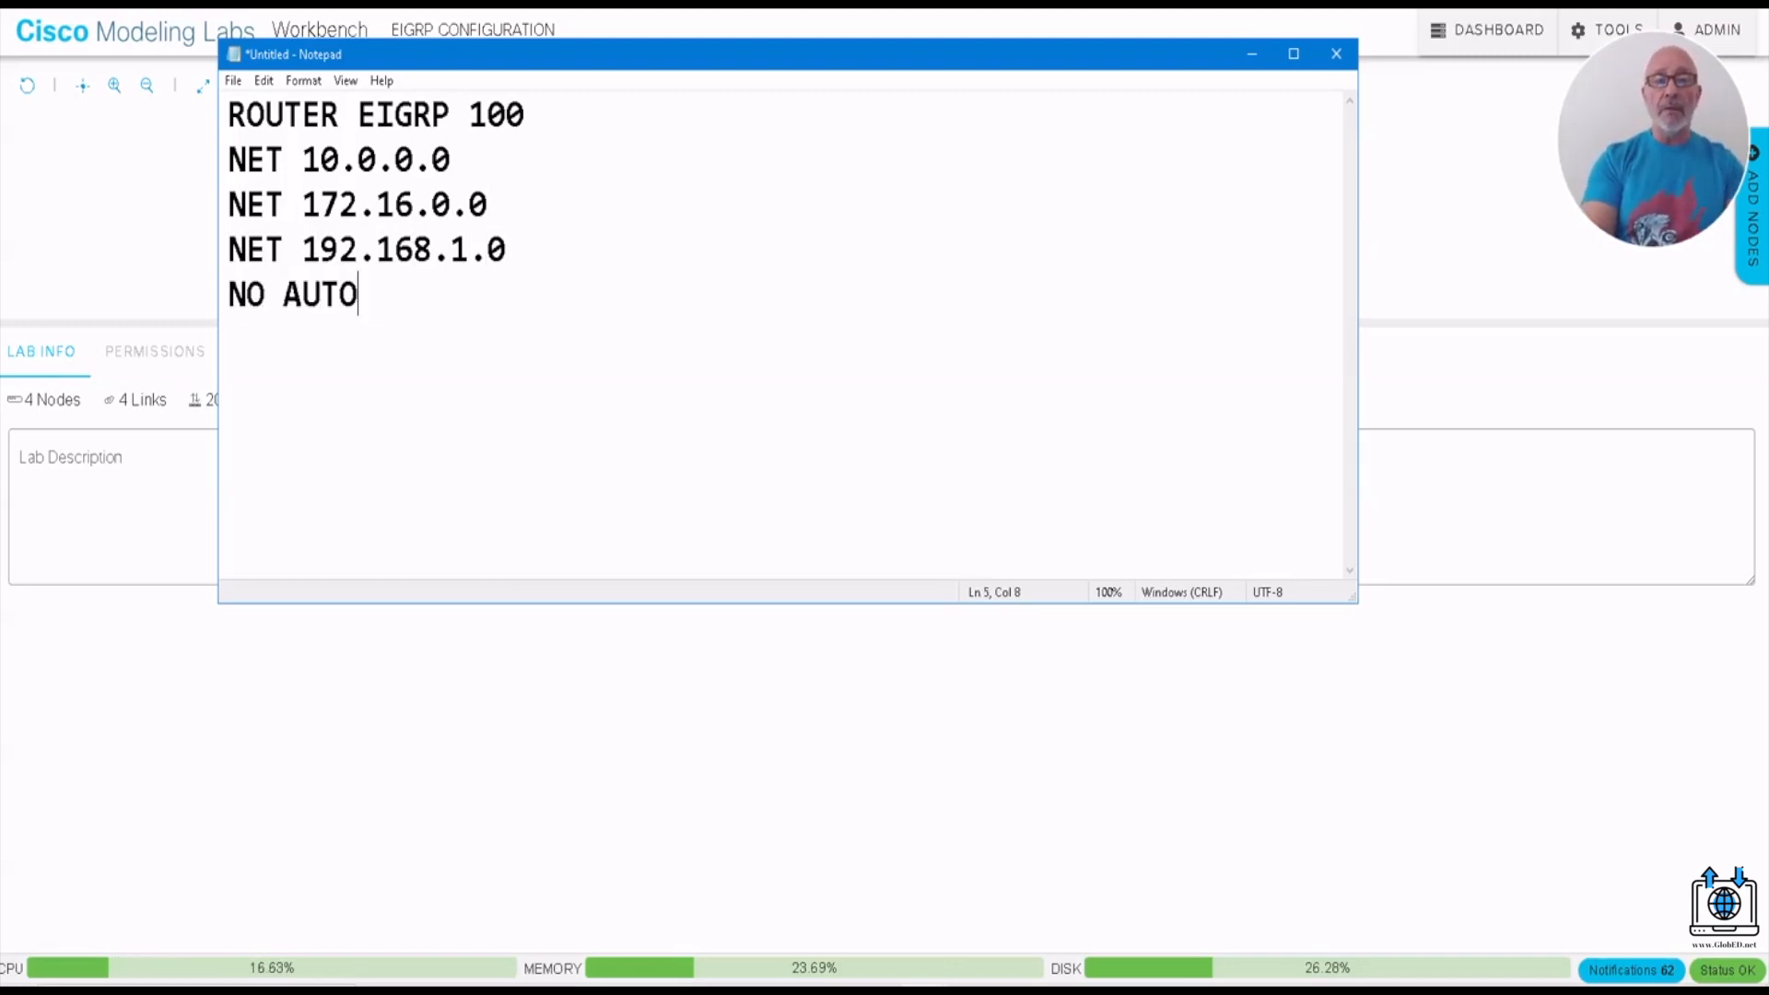
pyautogui.write('-SUMMARY')
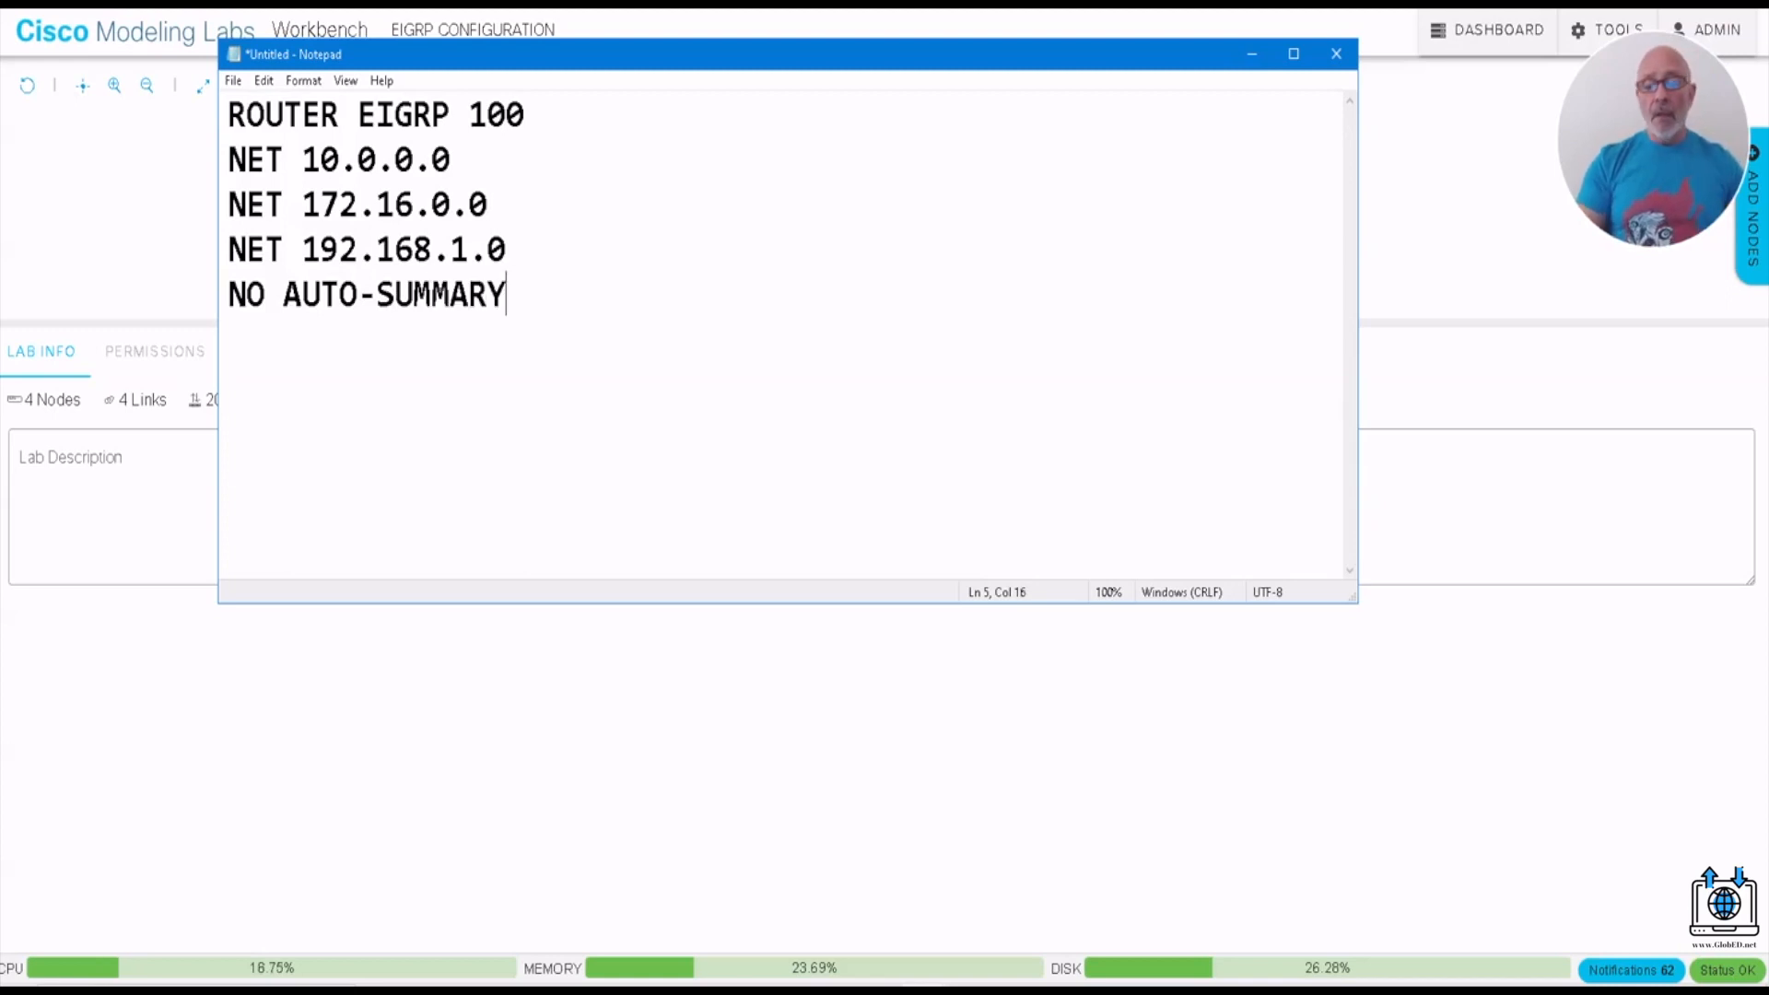
pyautogui.press('Return')
pyautogui.press('Return')
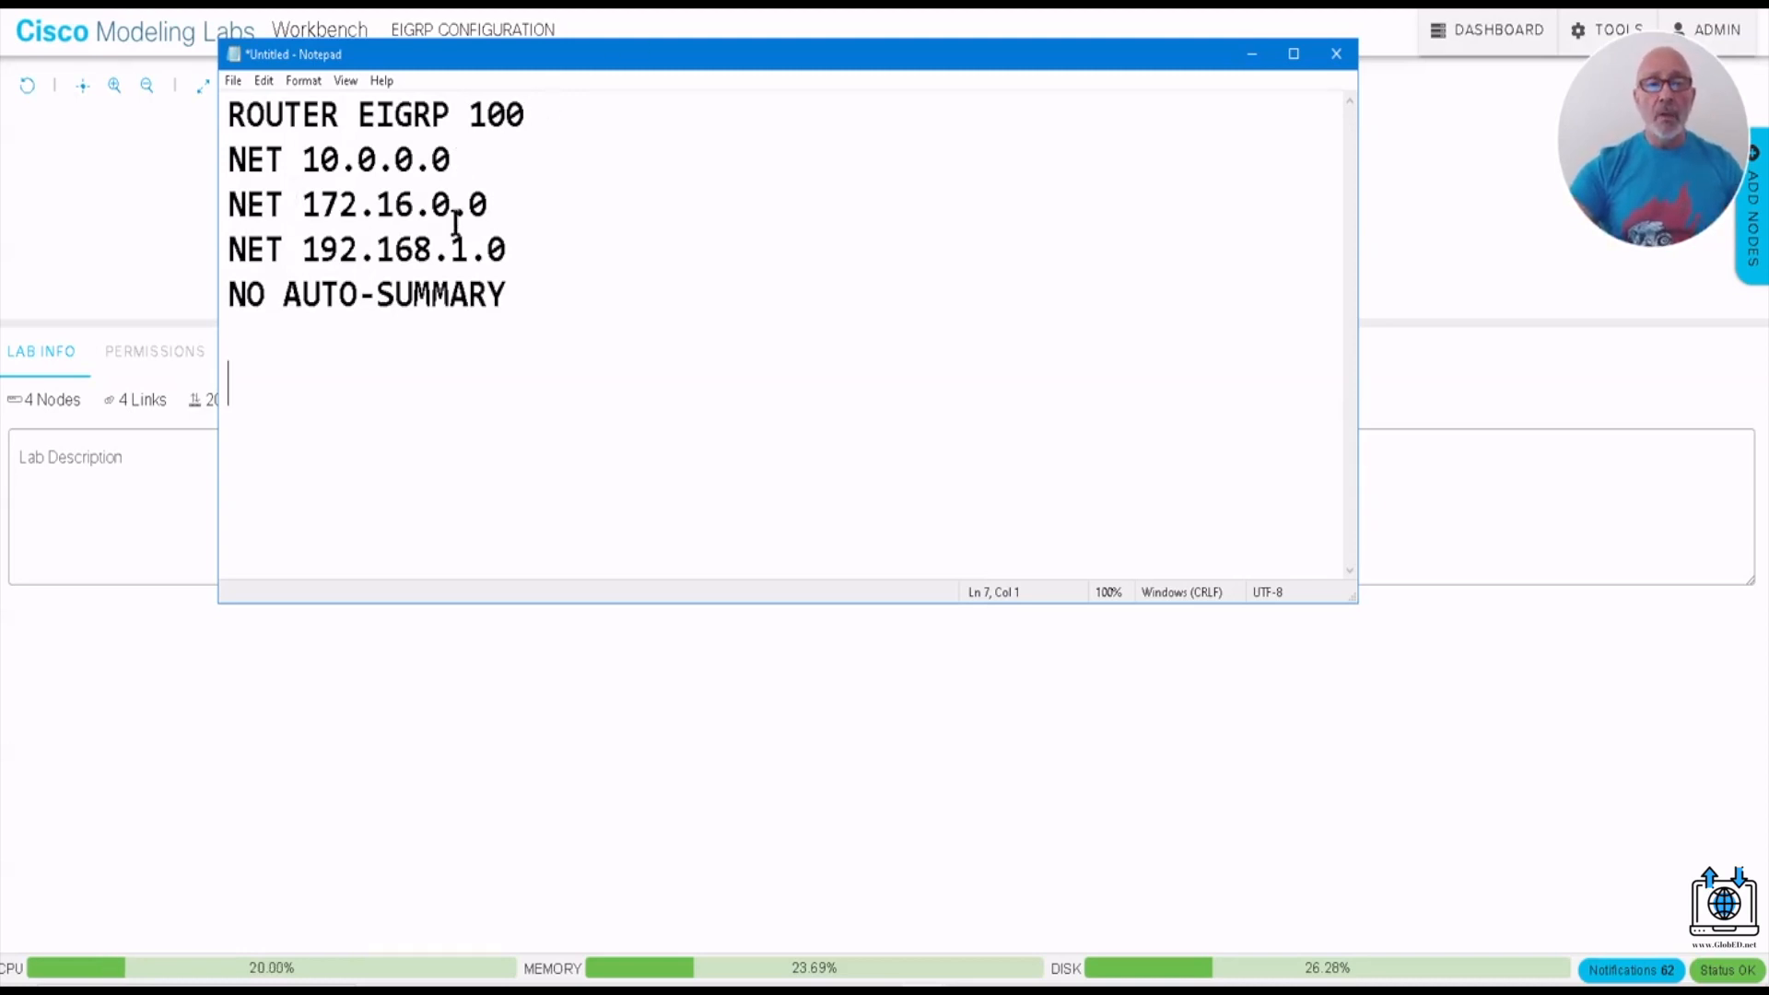
# - Duplicate the five-line EIGRP block below the original, enlarging the Notepad window to fit both copies
pyautogui.moveTo(228, 115); pyautogui.dragTo(514, 294)
pyautogui.hotkey('ctrl', 'c')
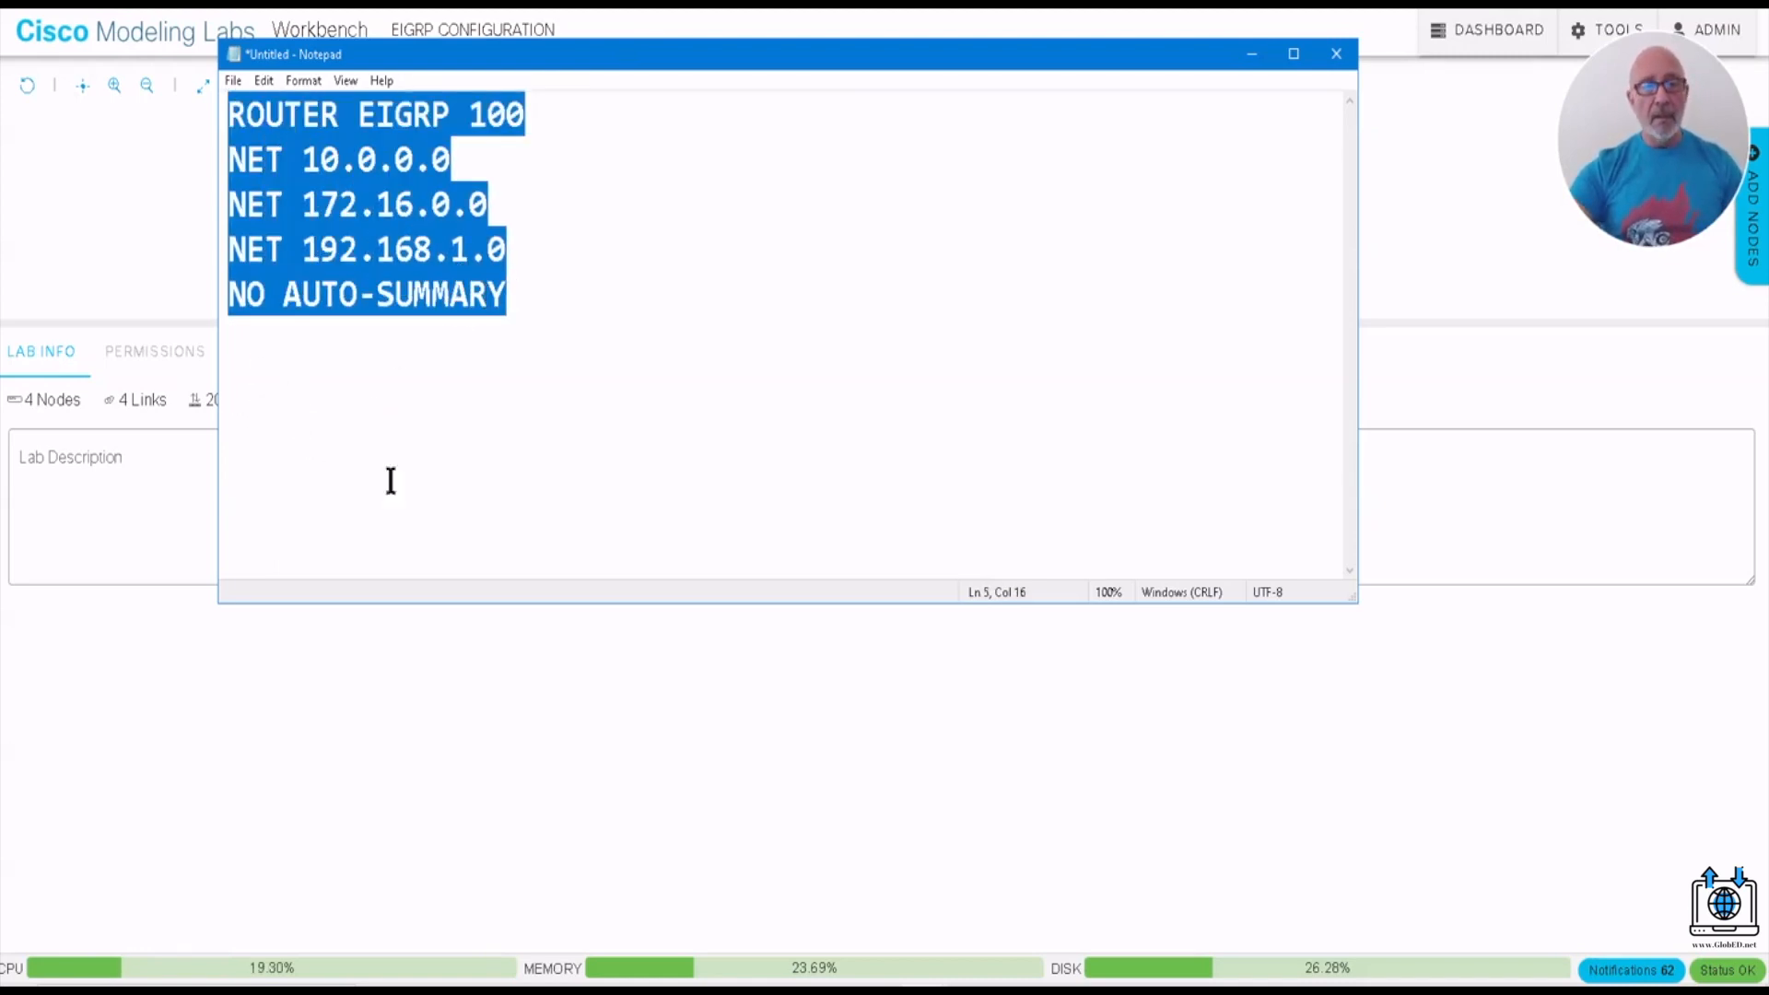
pyautogui.moveTo(710, 603); pyautogui.dragTo(710, 789)
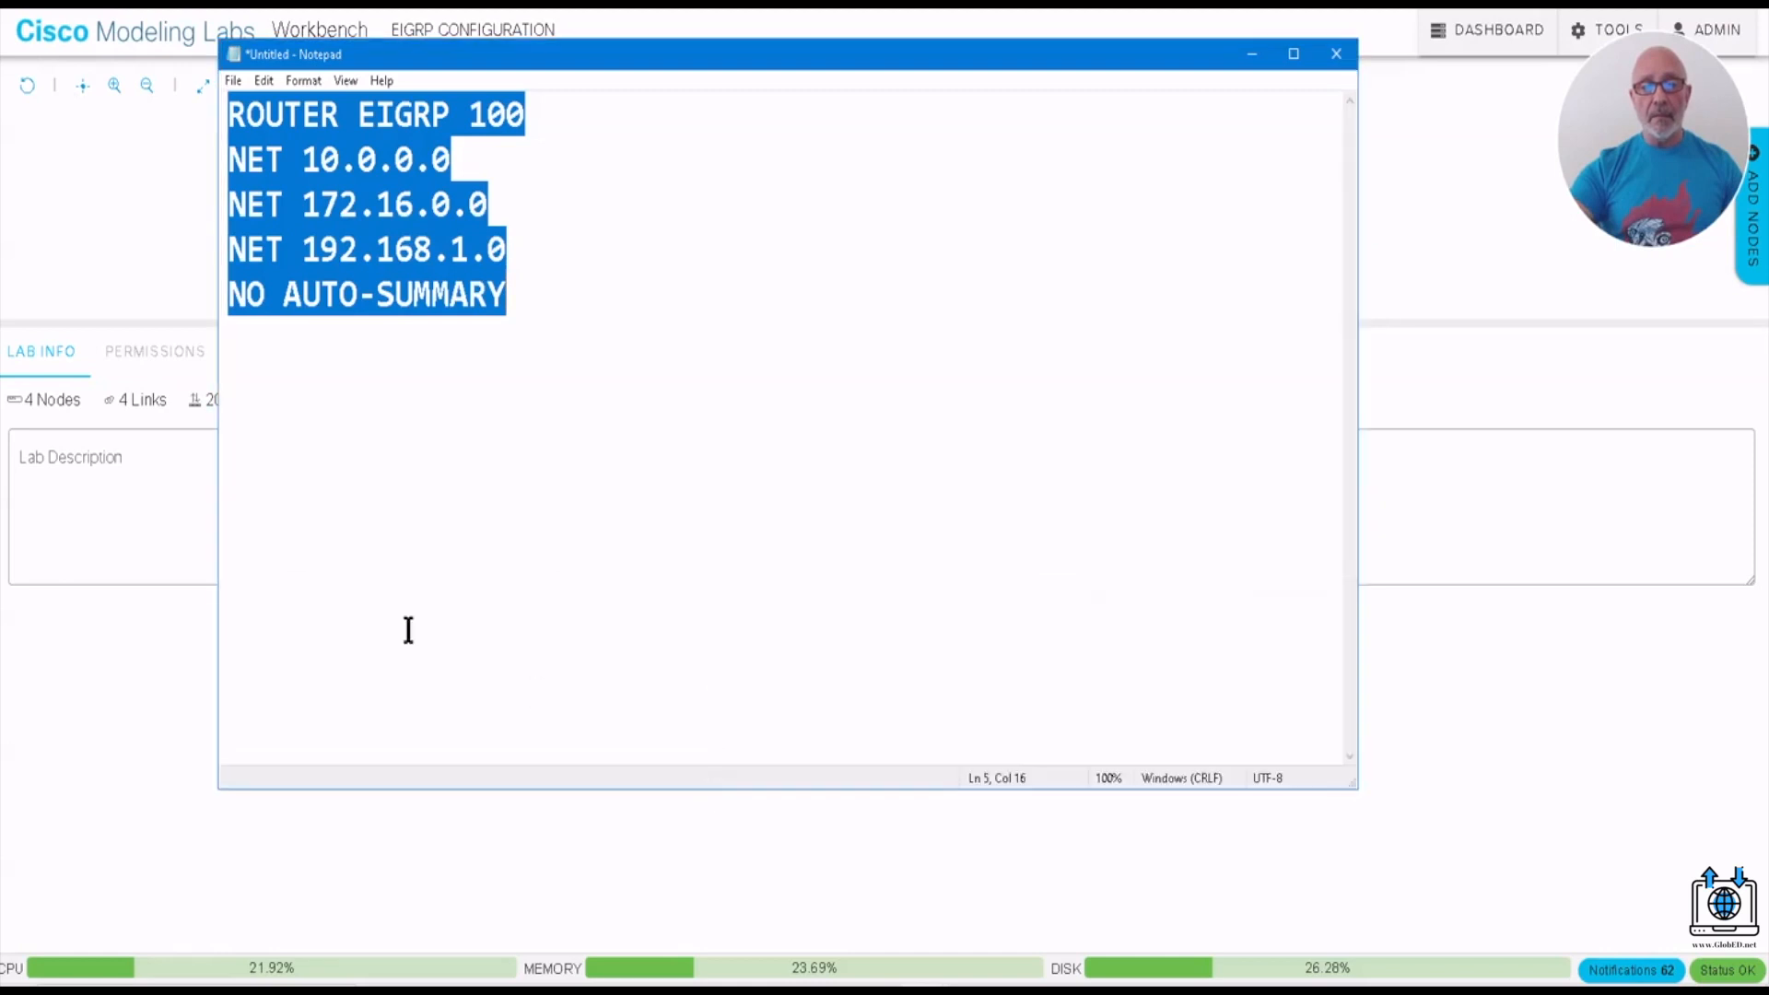
pyautogui.click(263, 412)
pyautogui.hotkey('ctrl', 'v')
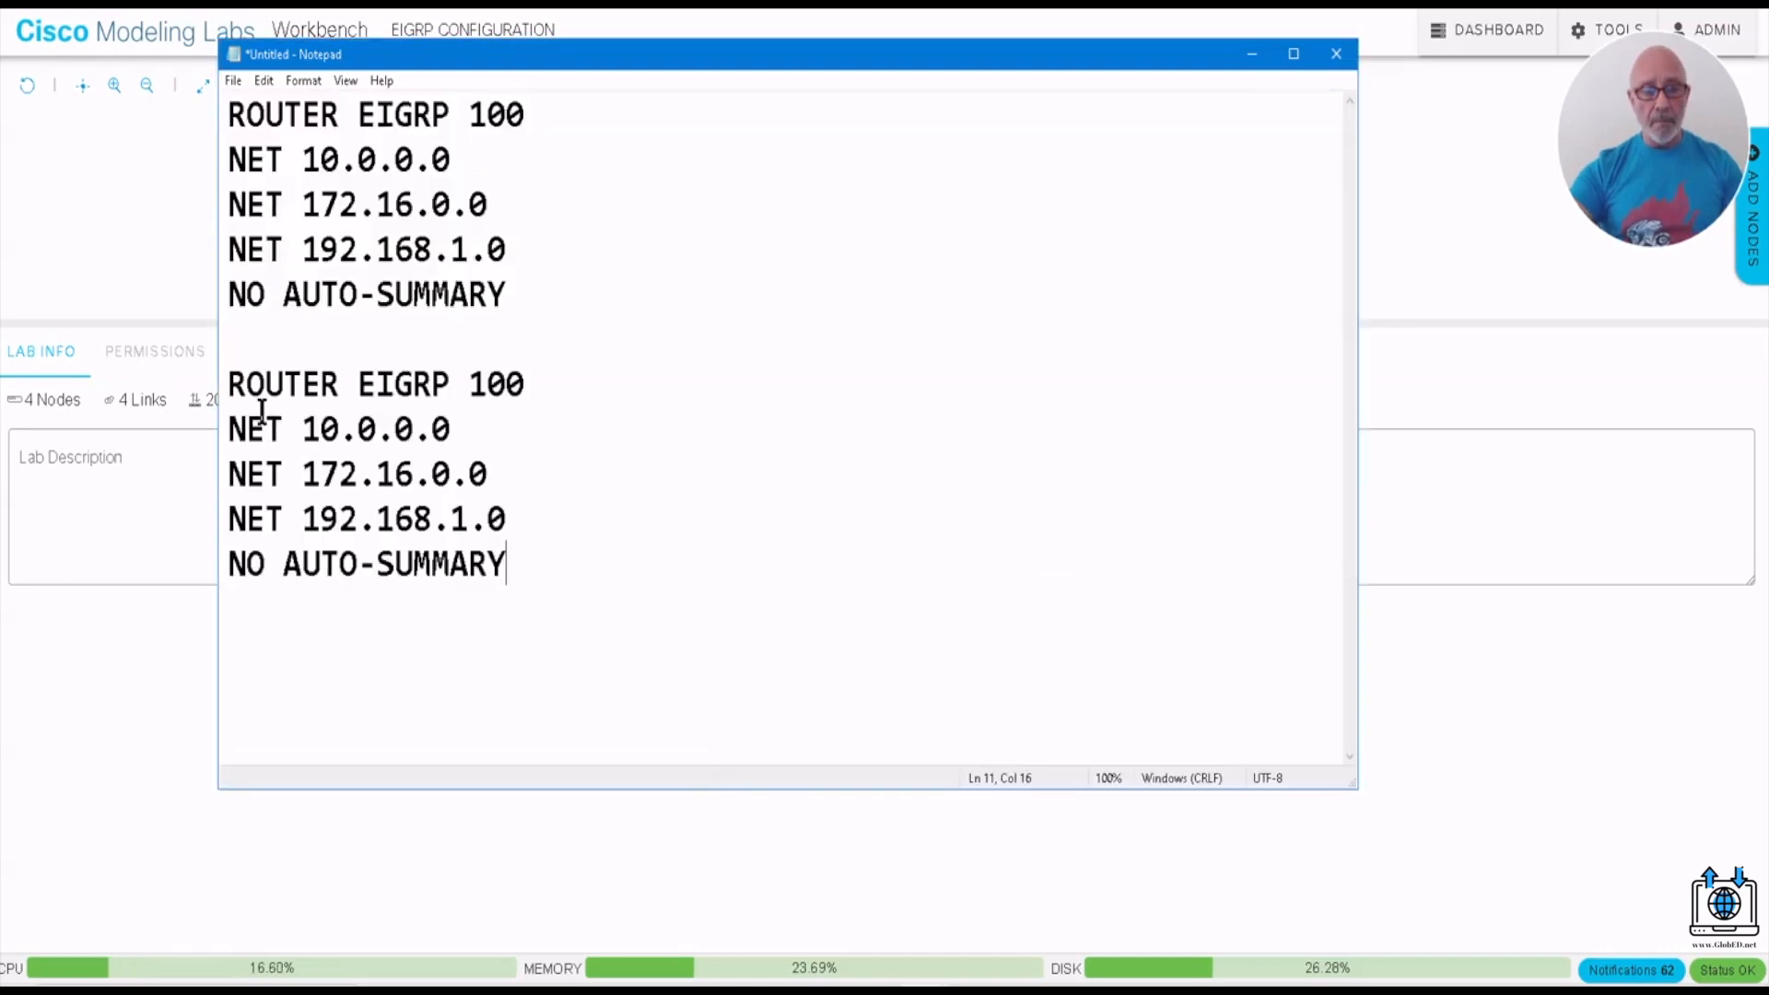
# - In the second block, change the first network statement to NET 10.1.1.4 0.0.0.3
pyautogui.click(459, 426)
pyautogui.press('BackSpace')
pyautogui.press('BackSpace')
pyautogui.press('BackSpace')
pyautogui.press('BackSpace')
pyautogui.press('BackSpace')
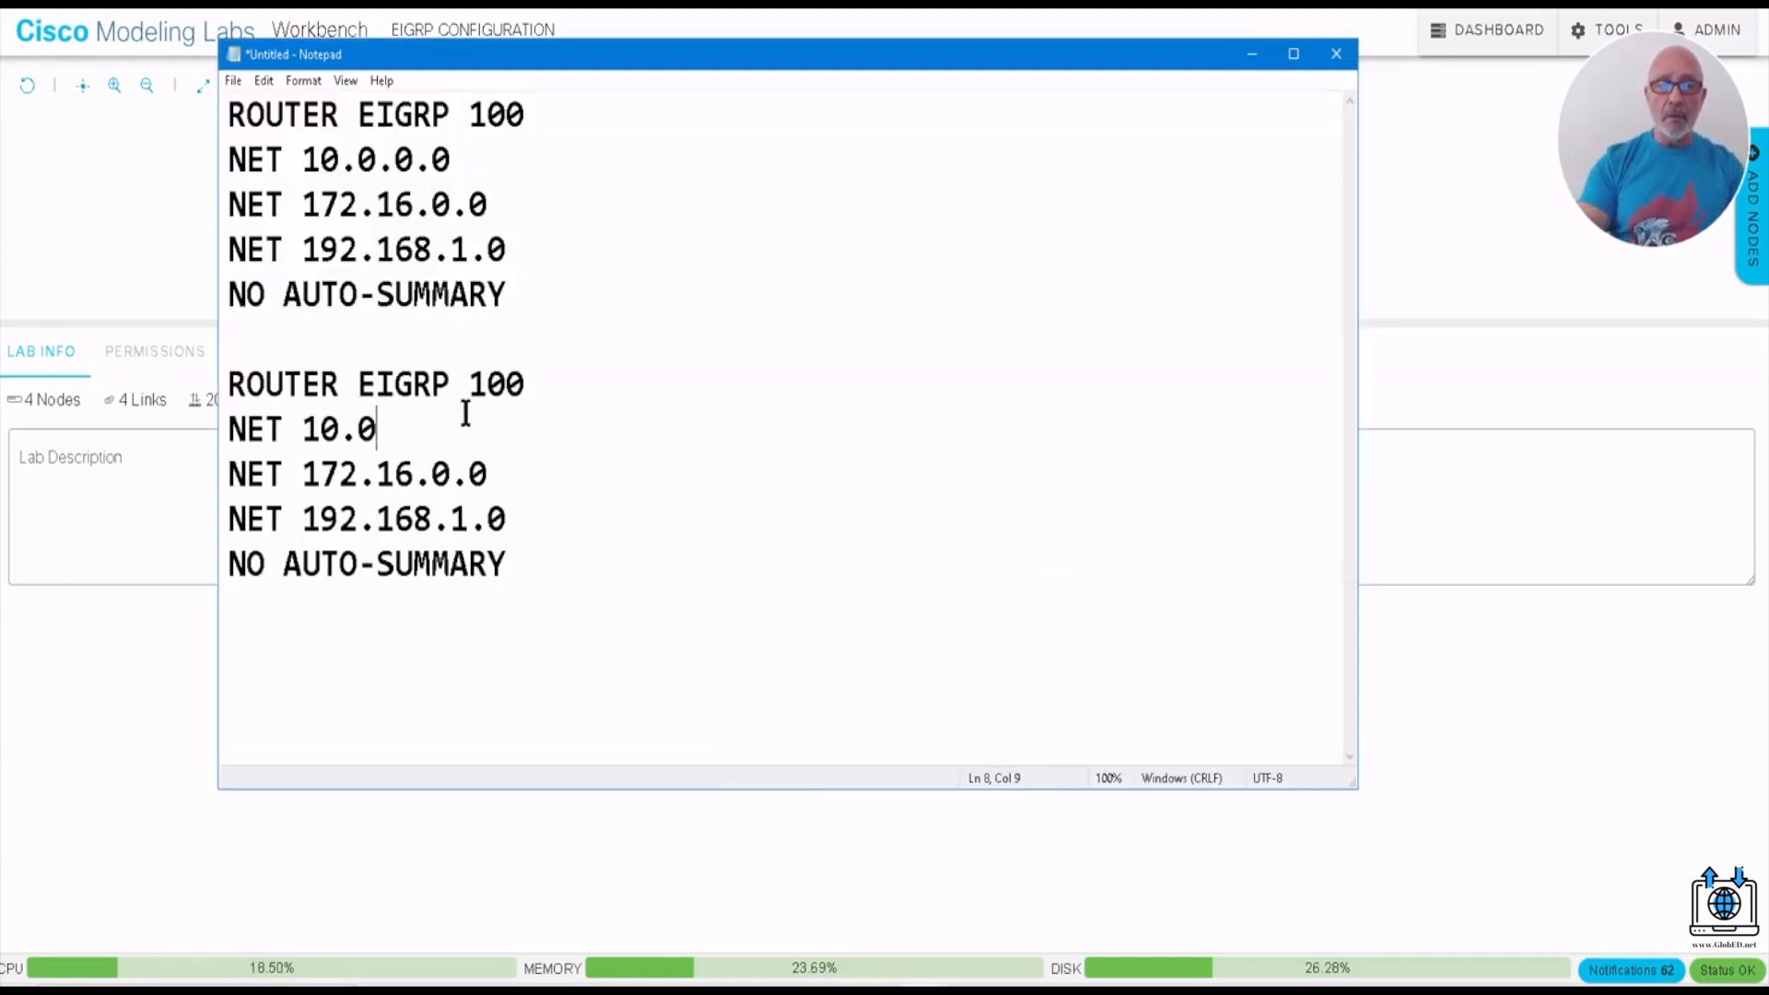
pyautogui.write('1.1.')
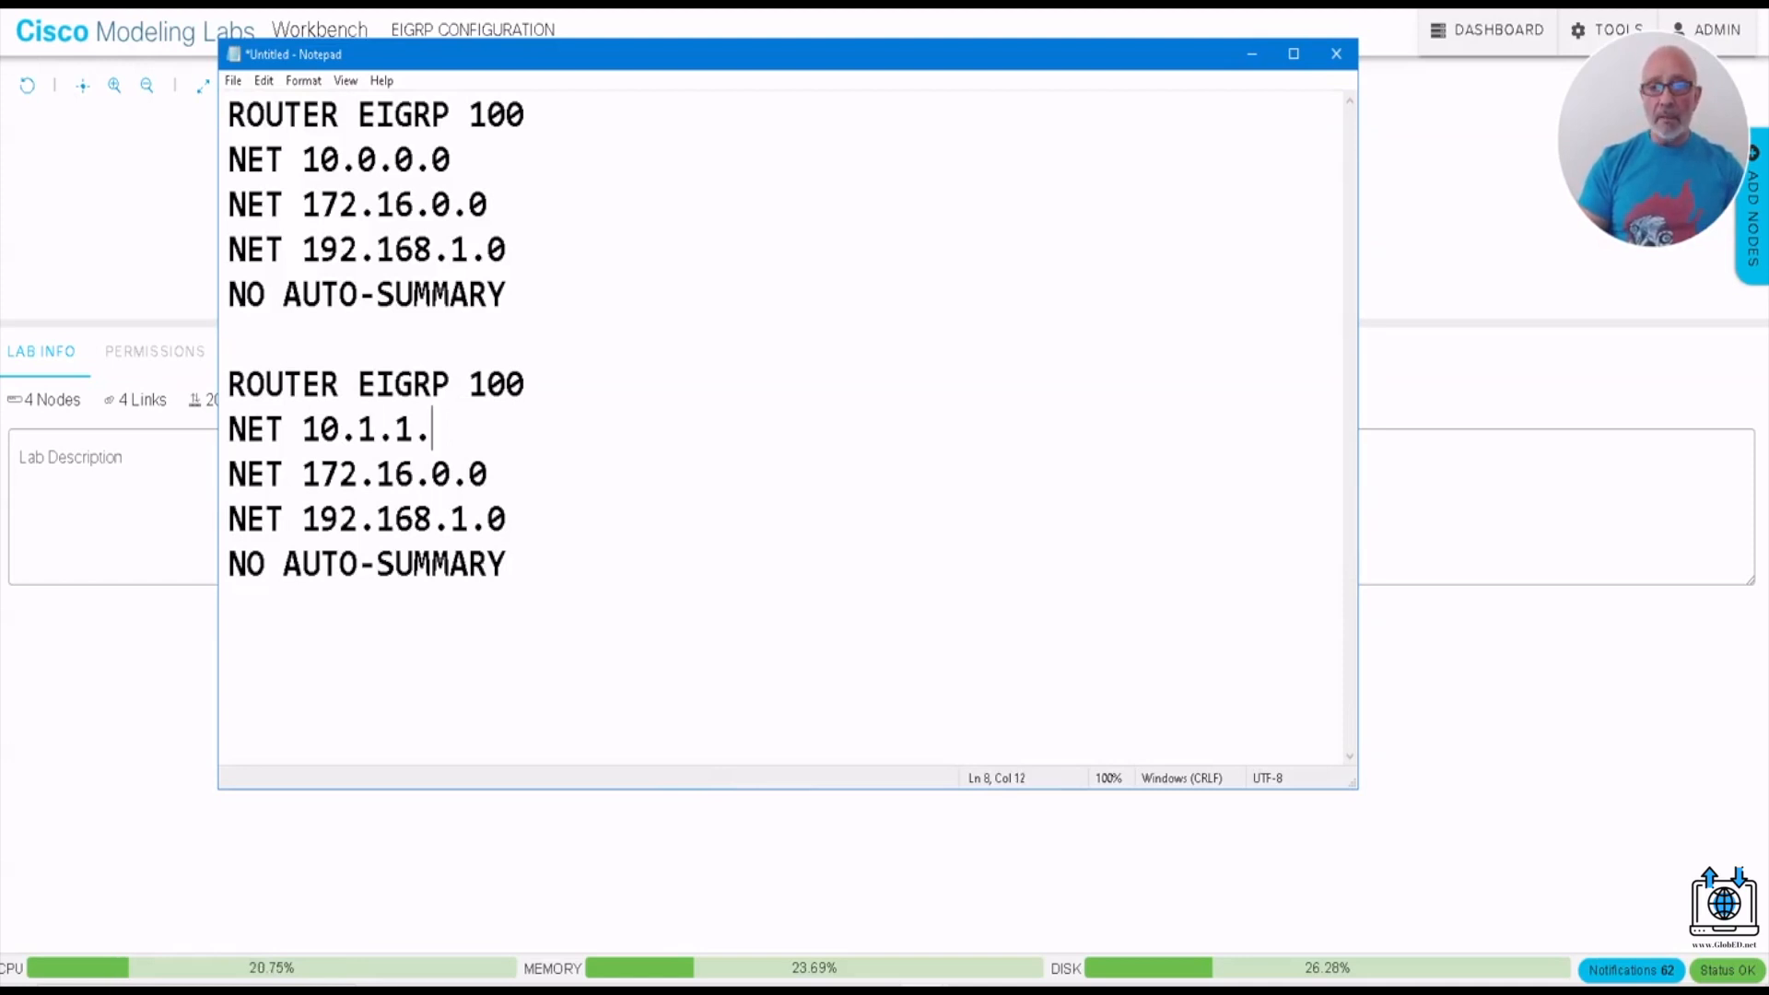
pyautogui.write('4 0.0.0')
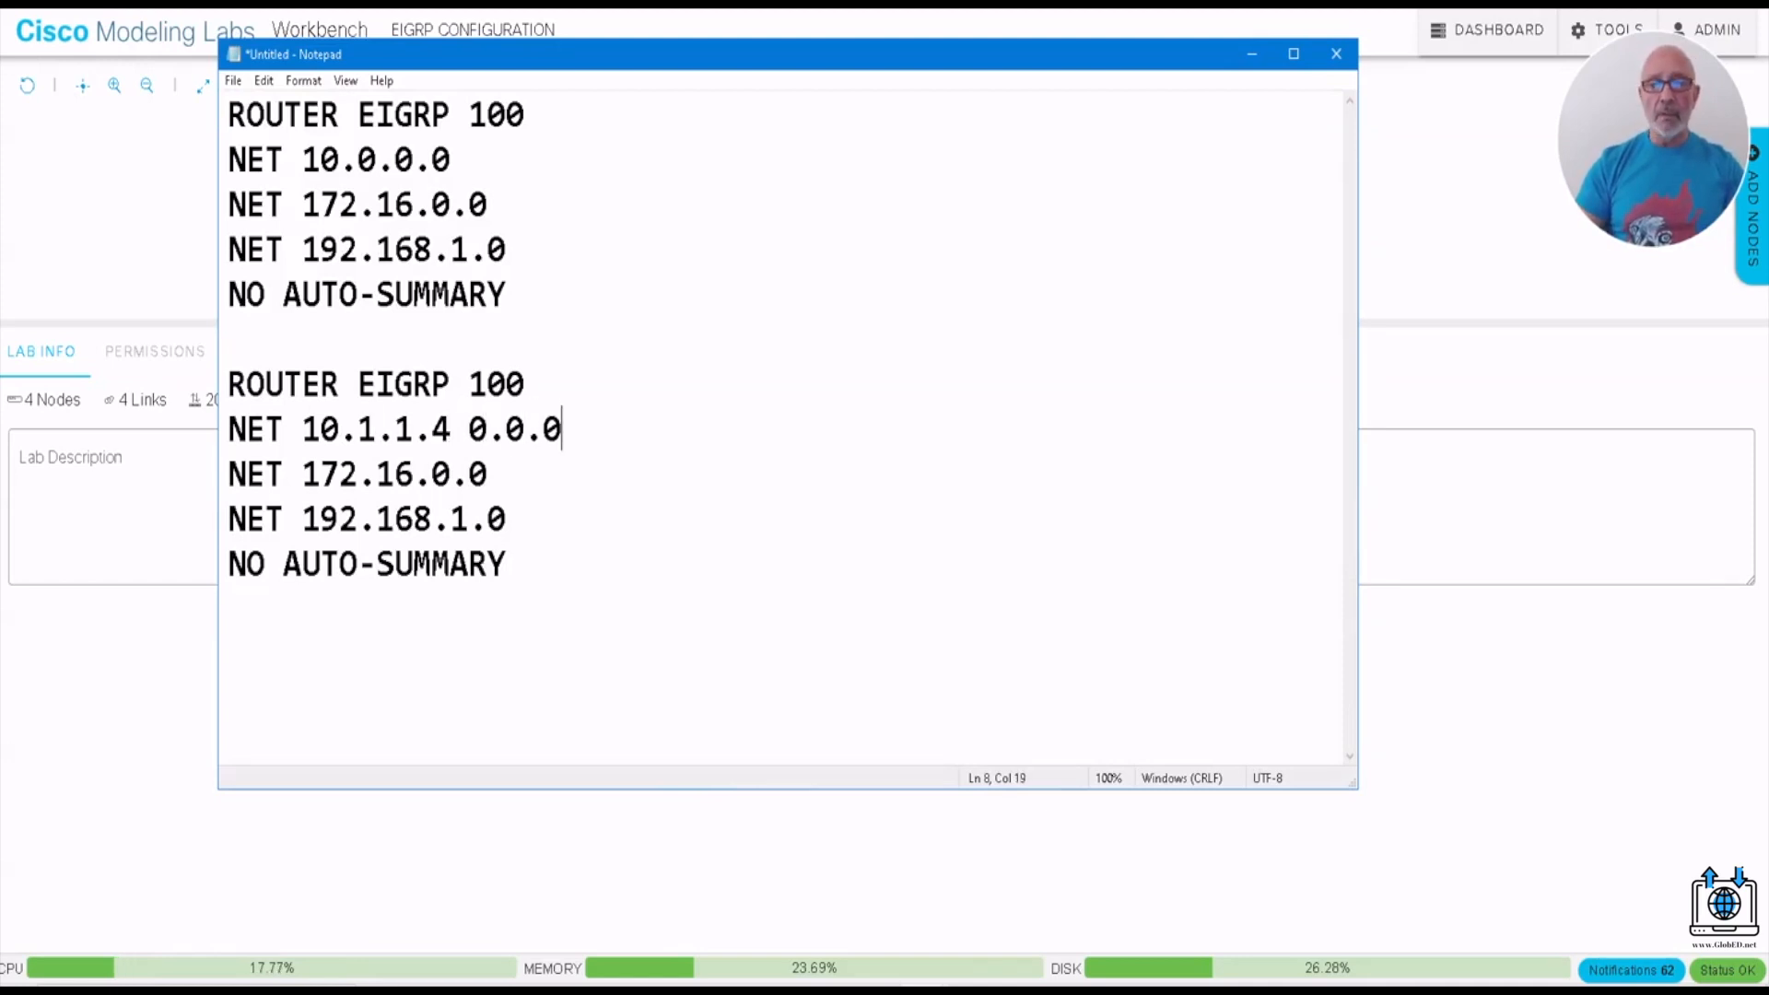
pyautogui.write('.3')
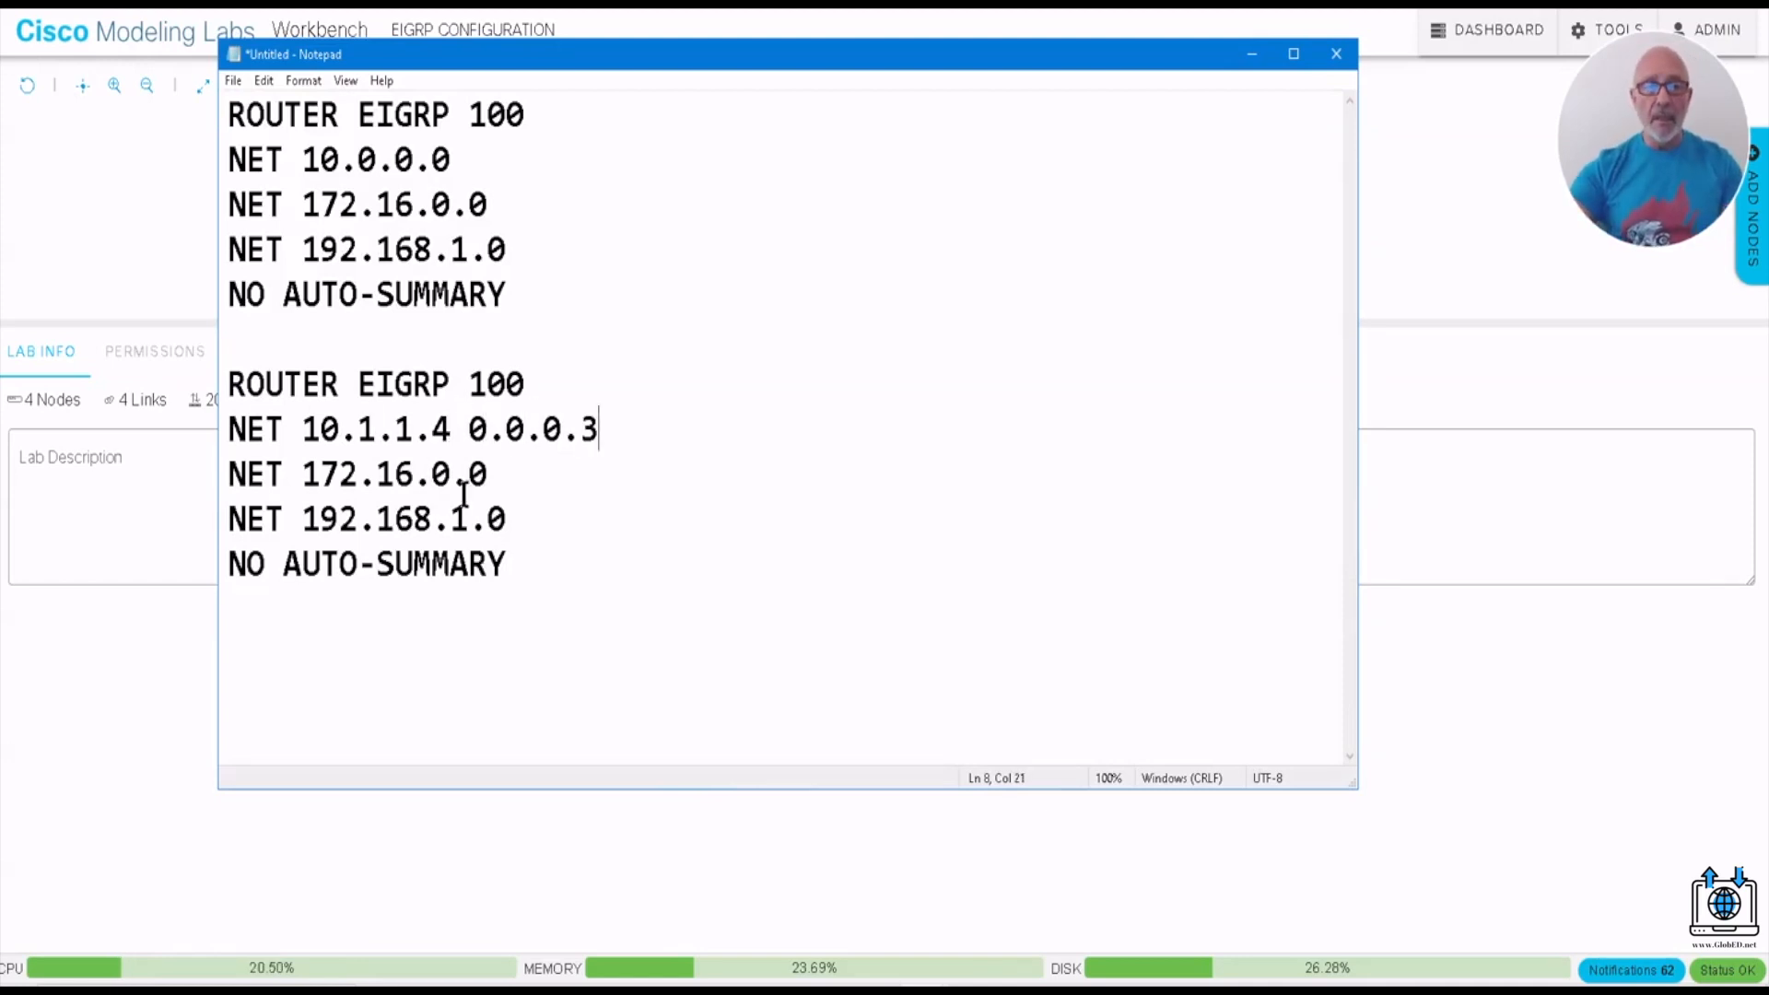
# - Change the second block's 172.16 network statement to NET 172.16.32.0 0.0.15.255
pyautogui.moveTo(448, 475); pyautogui.dragTo(430, 475)
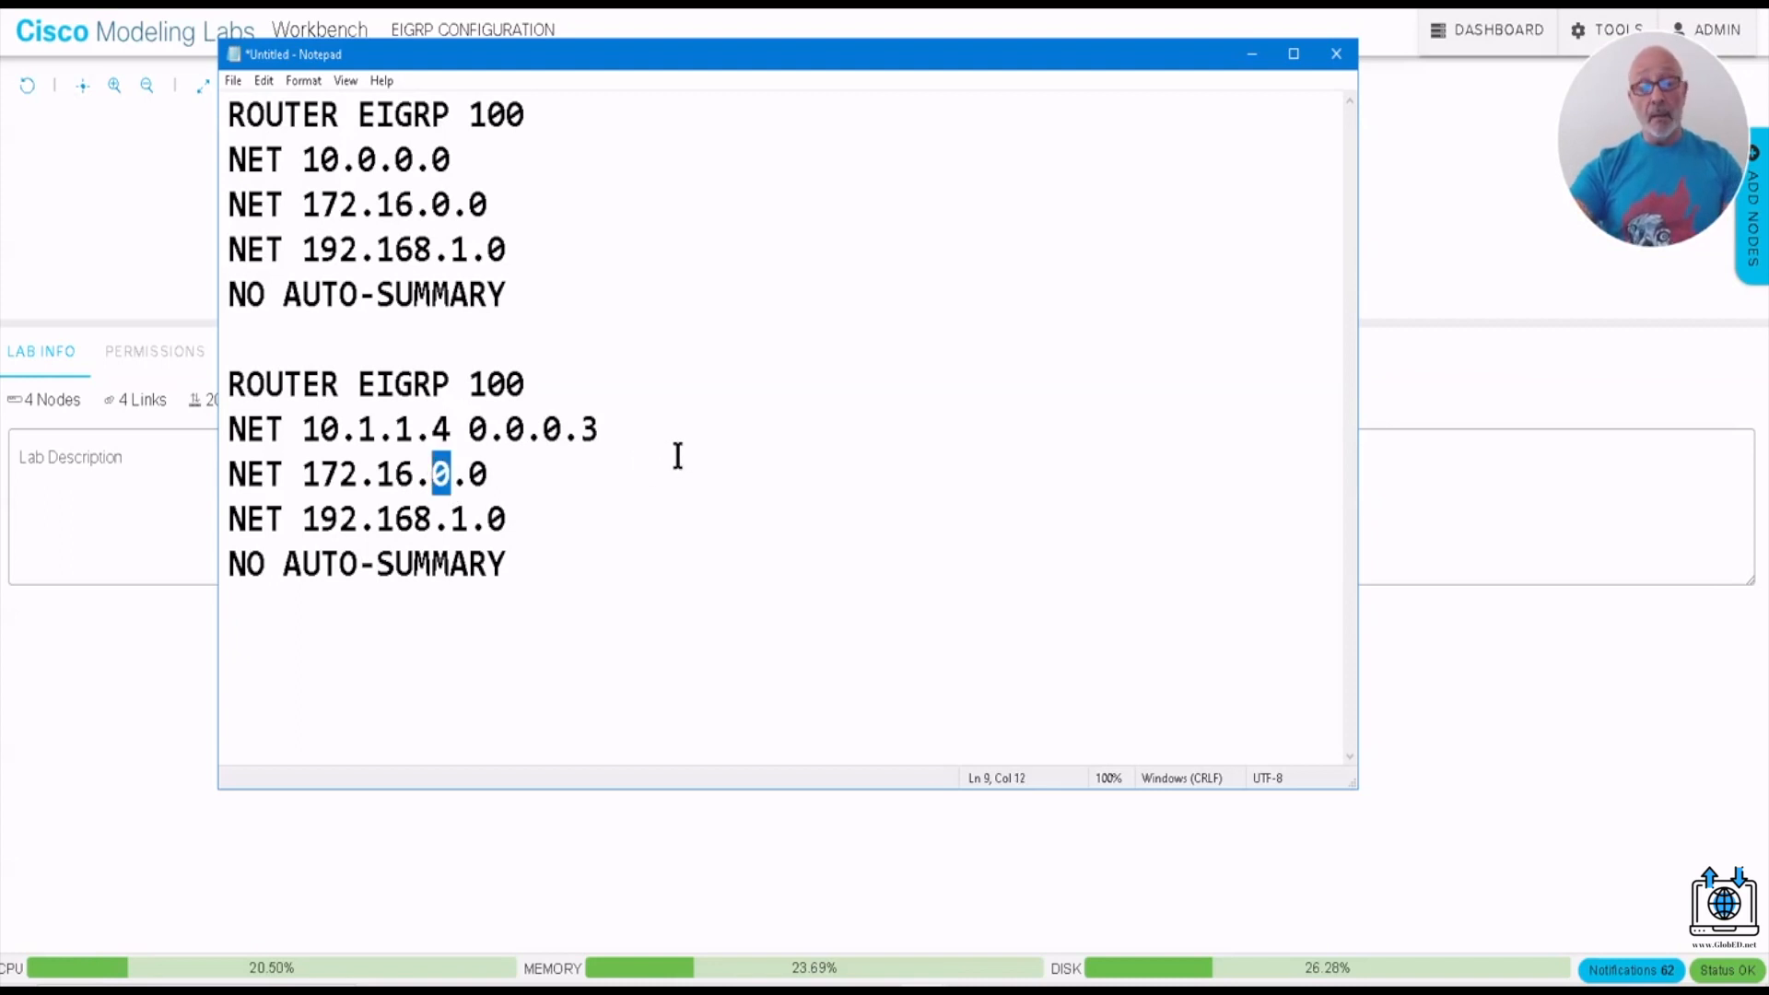
pyautogui.write('32')
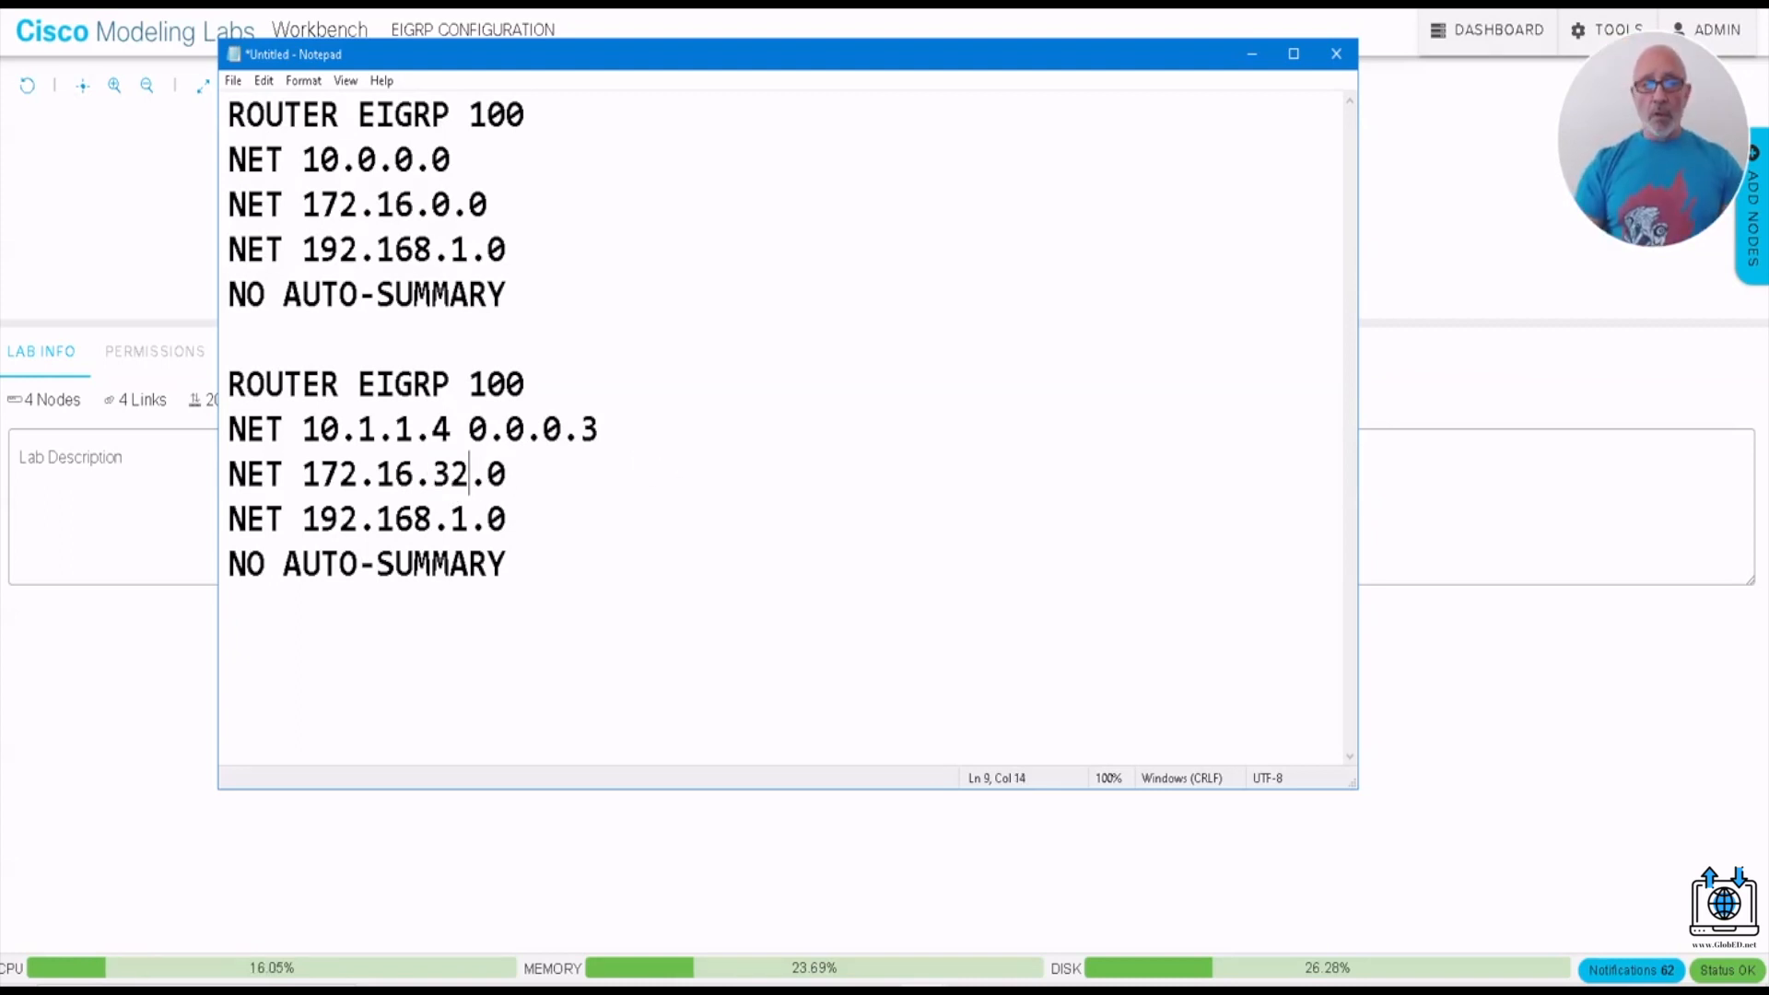
pyautogui.click(510, 476)
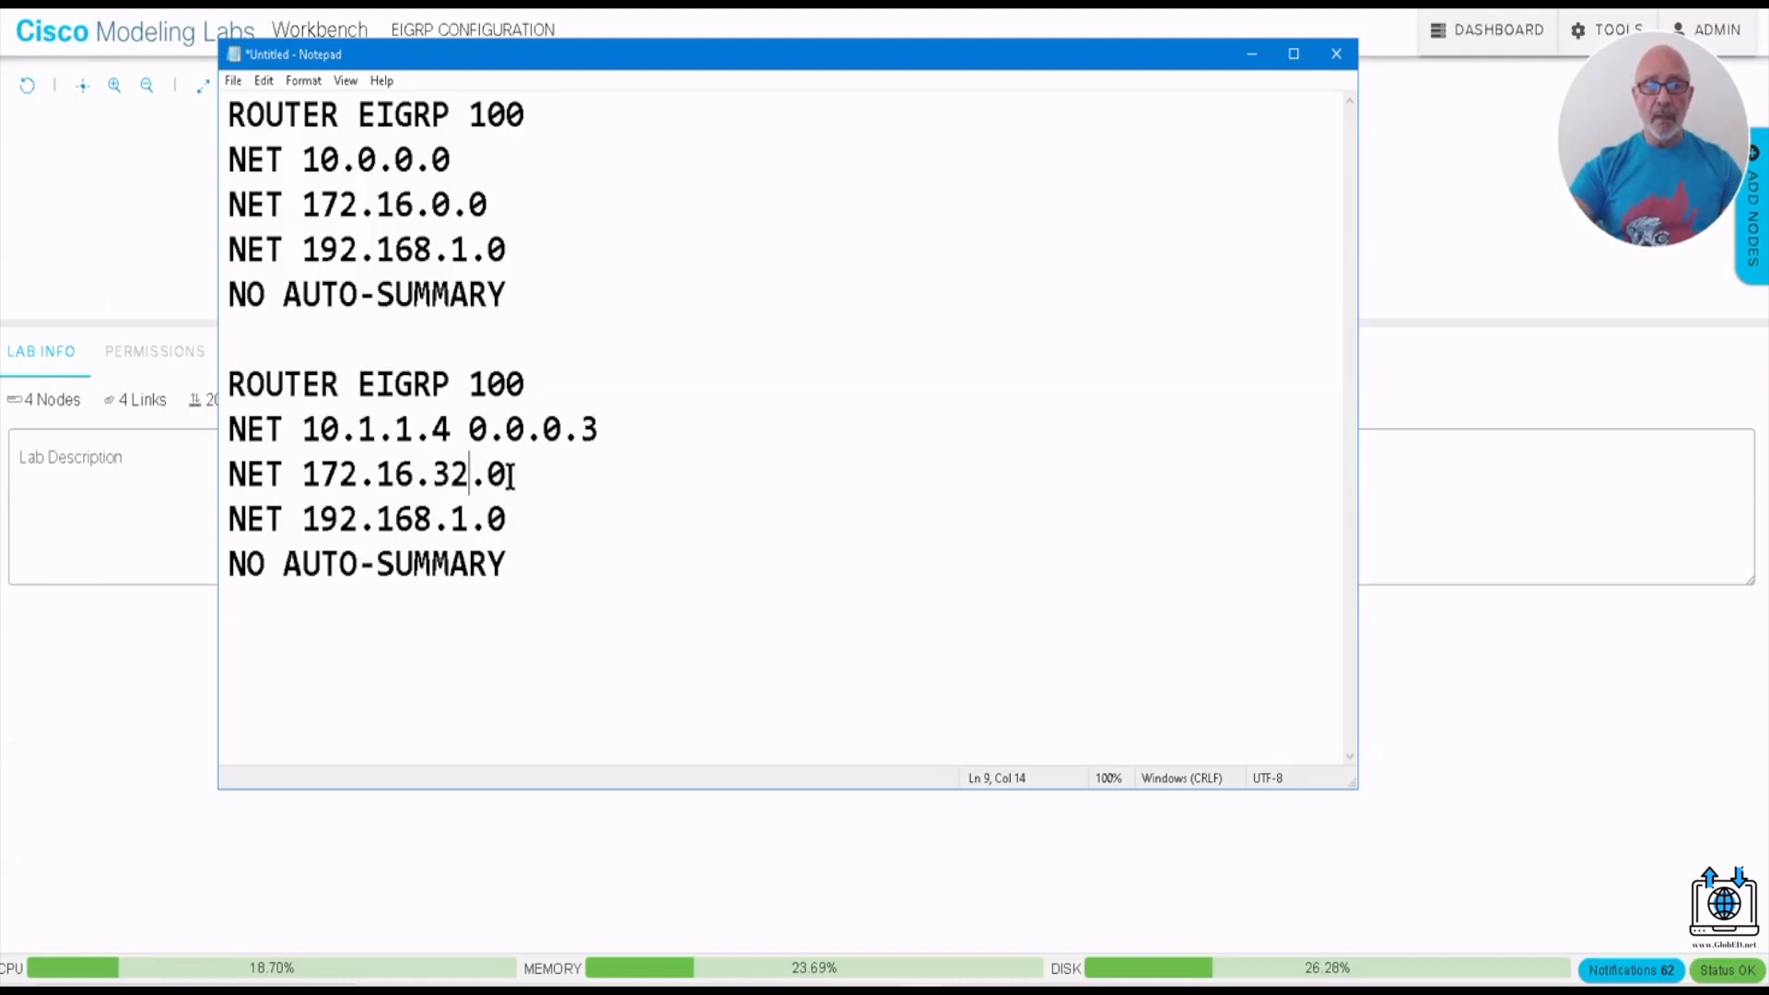
pyautogui.write('0')
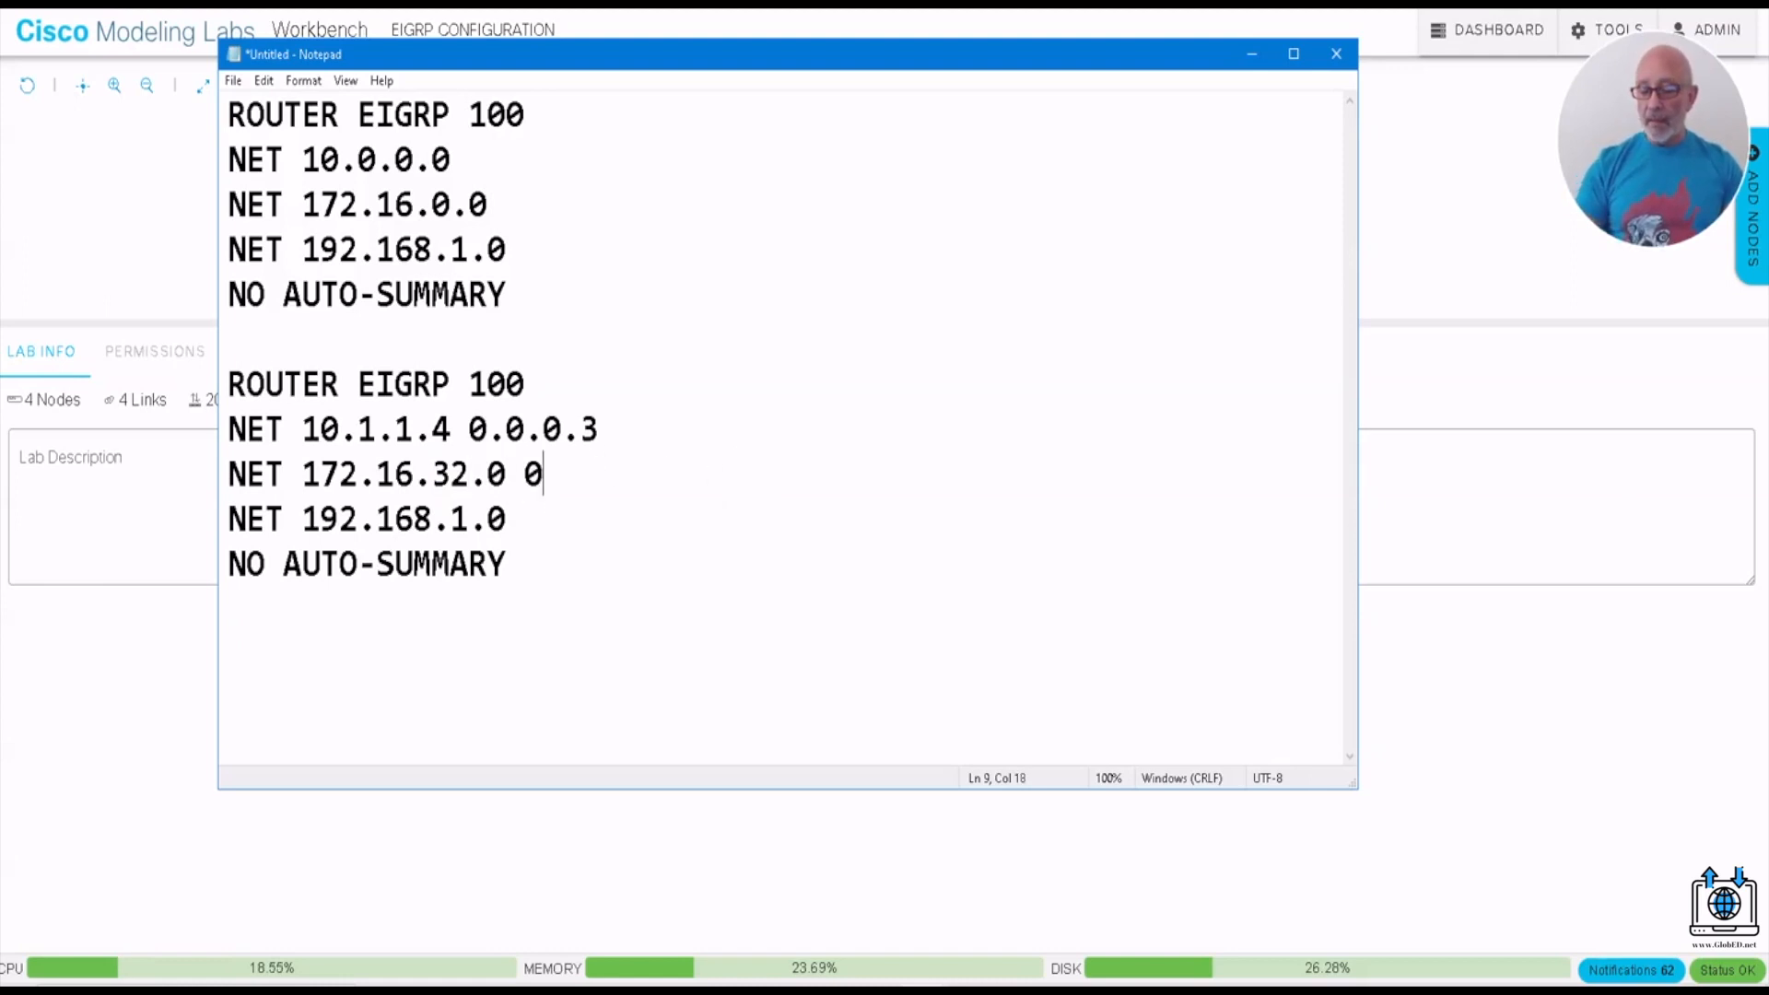
pyautogui.write('.0.15.')
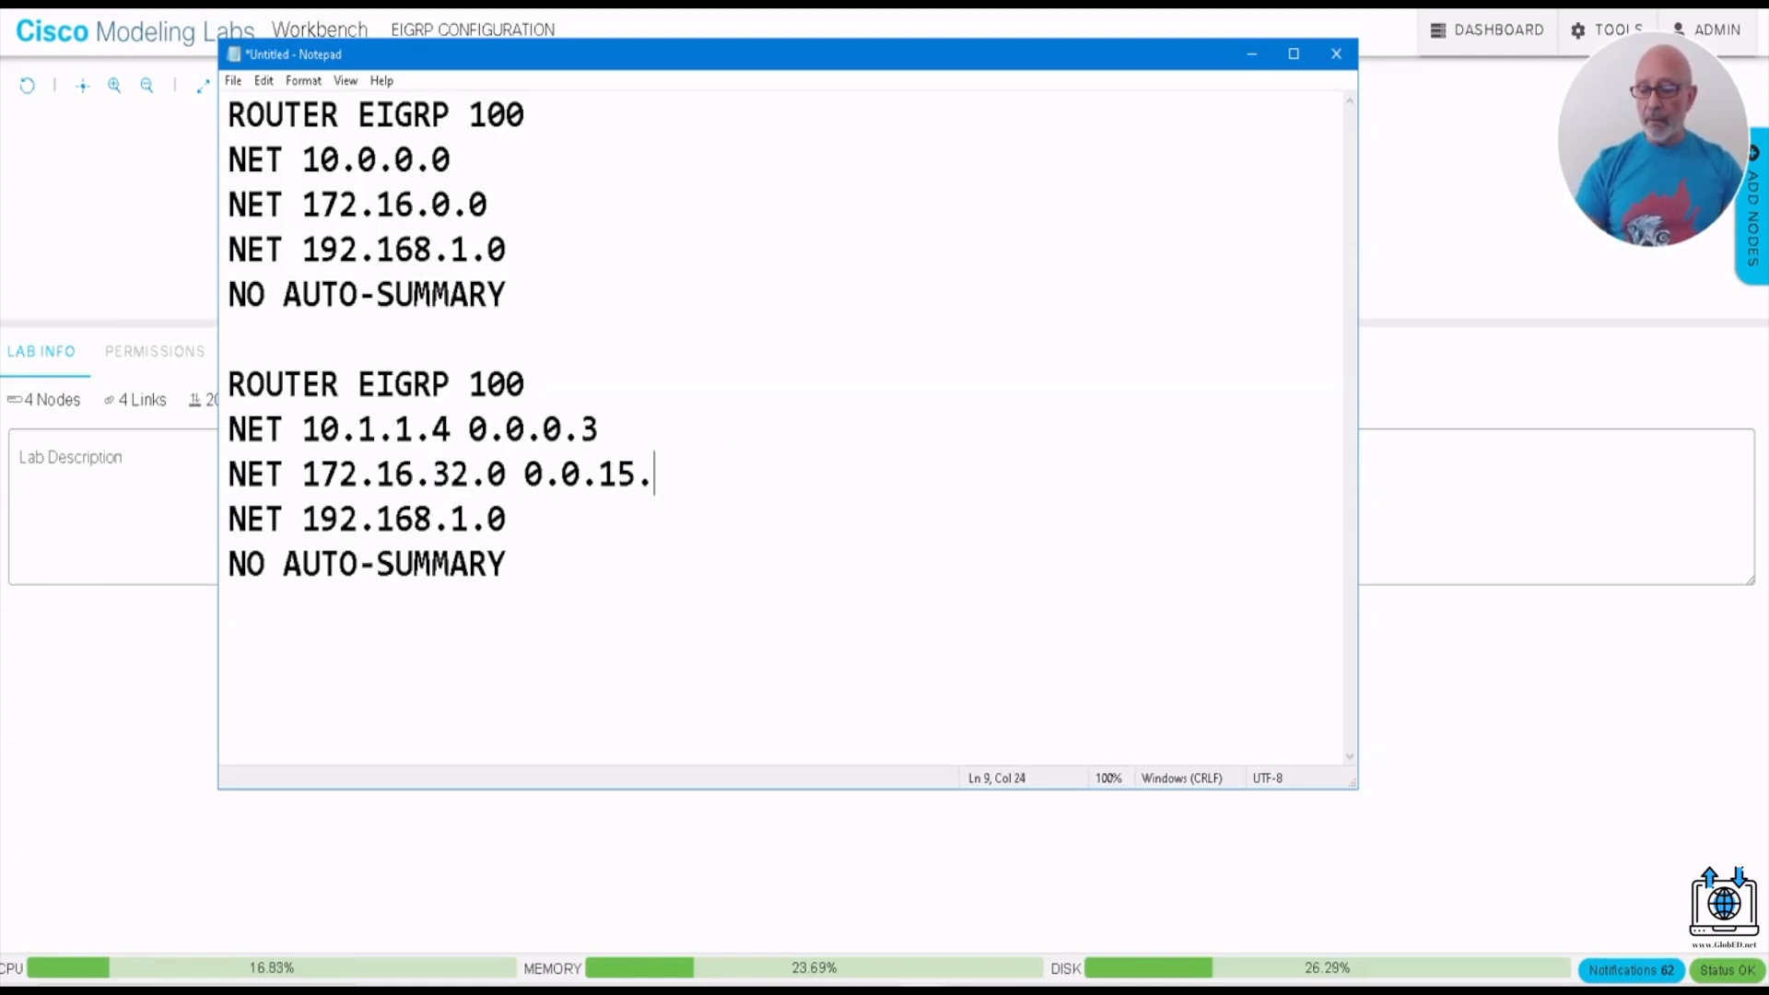
pyautogui.write('255')
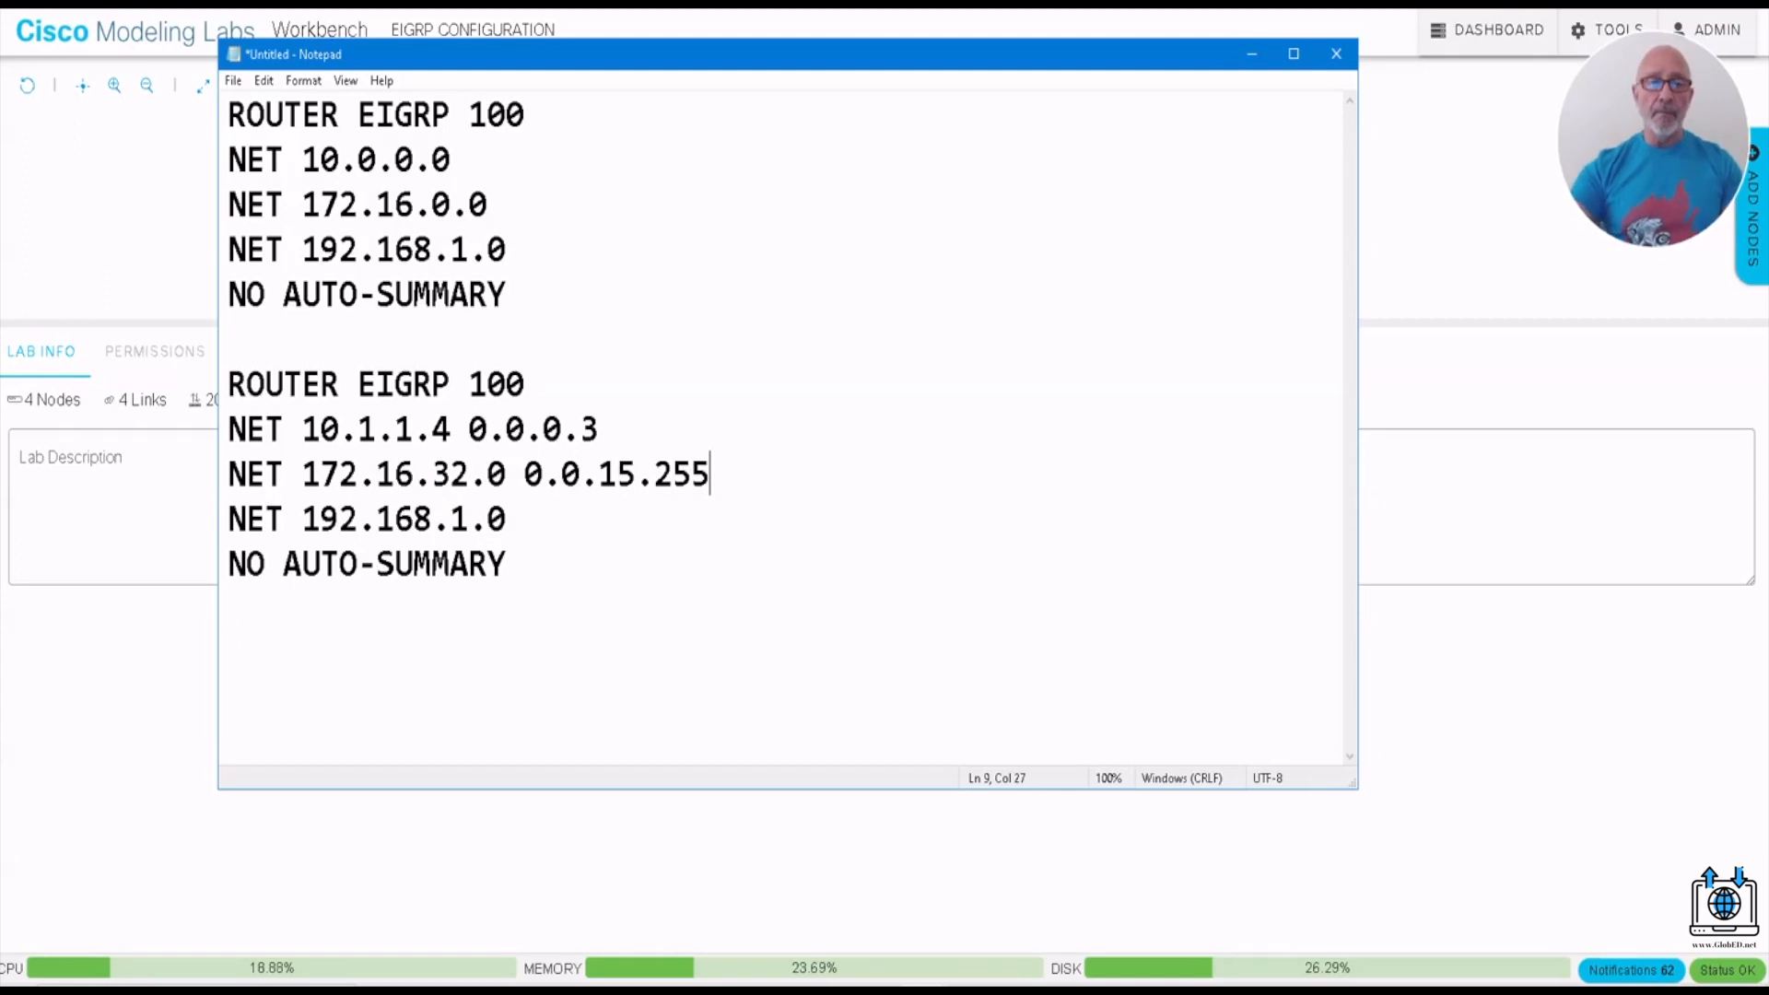
# - Change the second block's 192.168 network statement to NET 192.168.1.16 0.0.0.15
pyautogui.click(513, 519)
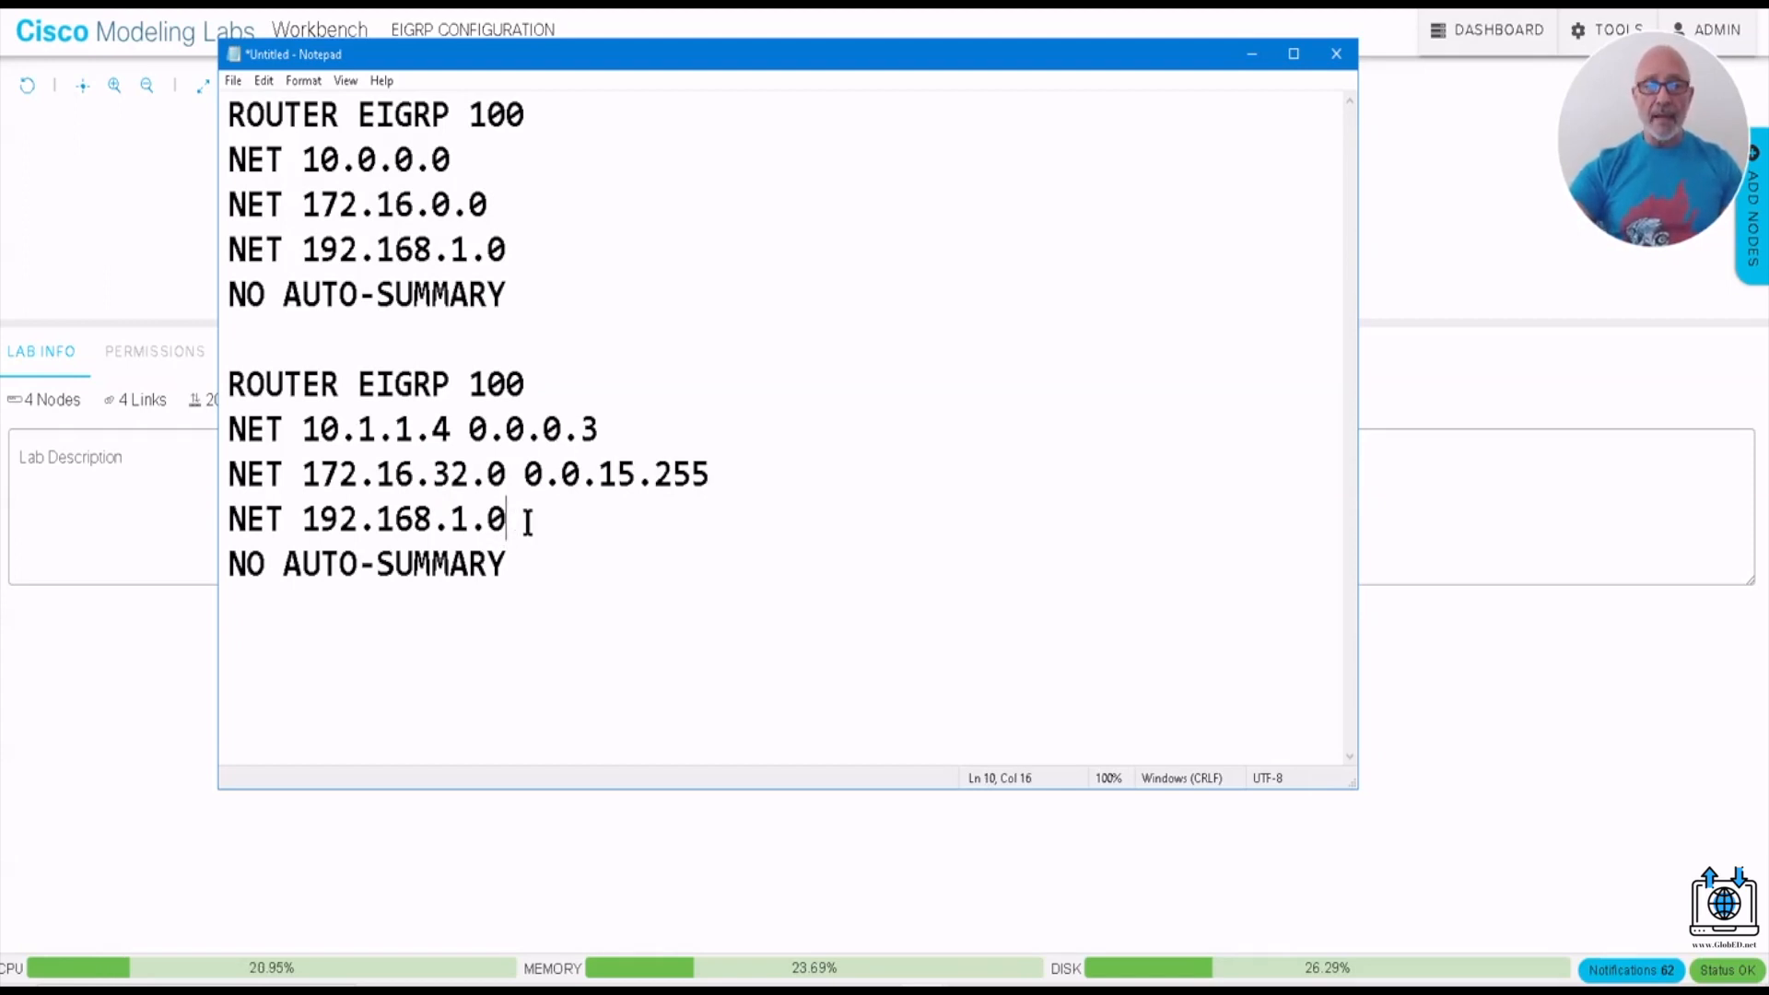
pyautogui.doubleClick(505, 519)
pyautogui.click(617, 529)
pyautogui.moveTo(510, 521); pyautogui.dragTo(489, 522)
pyautogui.write('165')
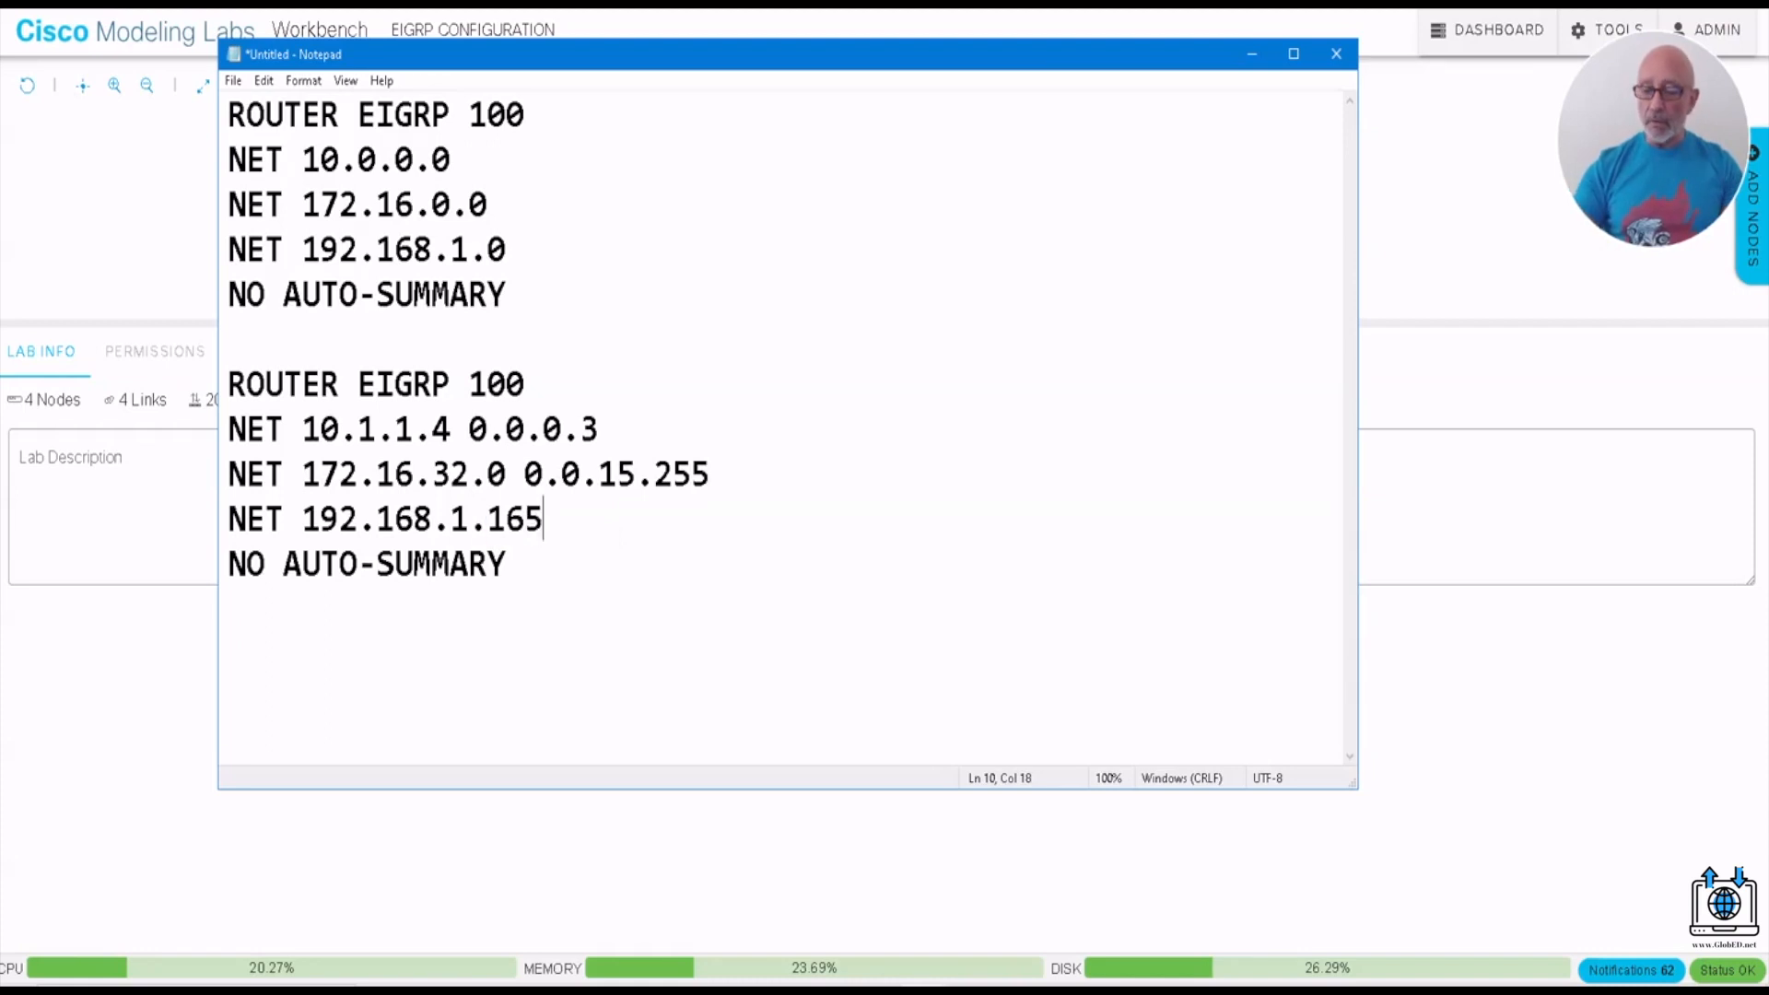
pyautogui.press('BackSpace')
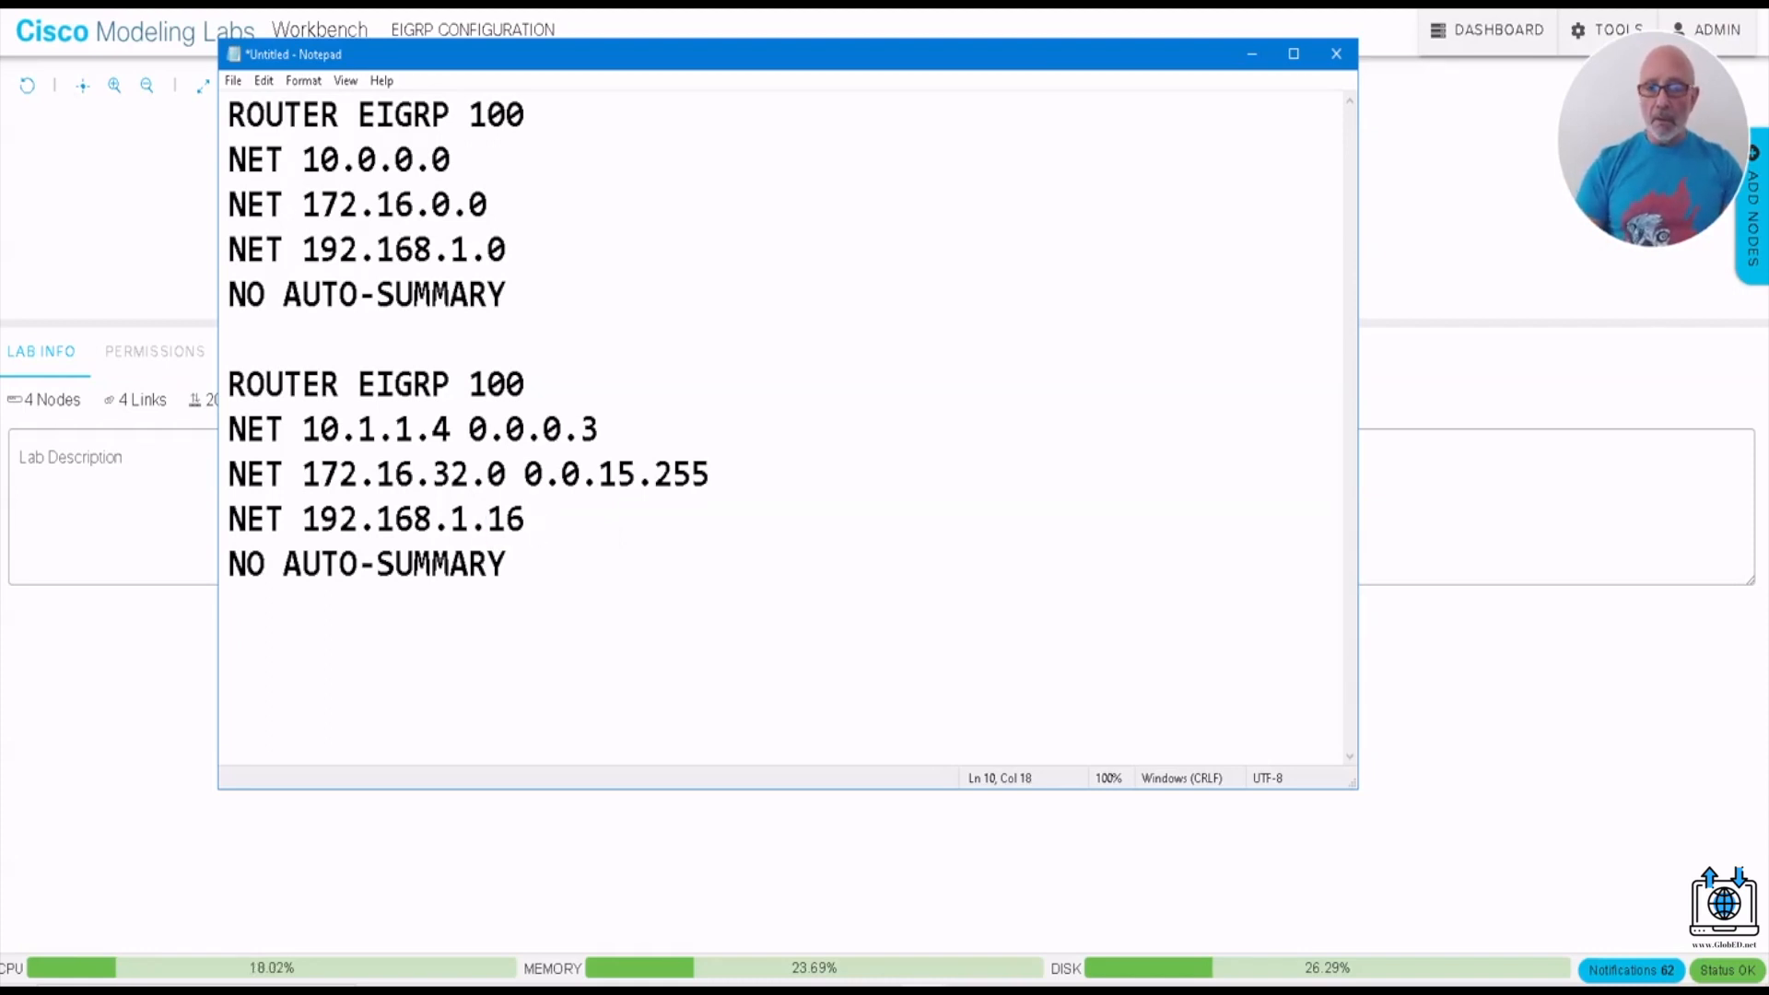
pyautogui.write('0.0.0.15')
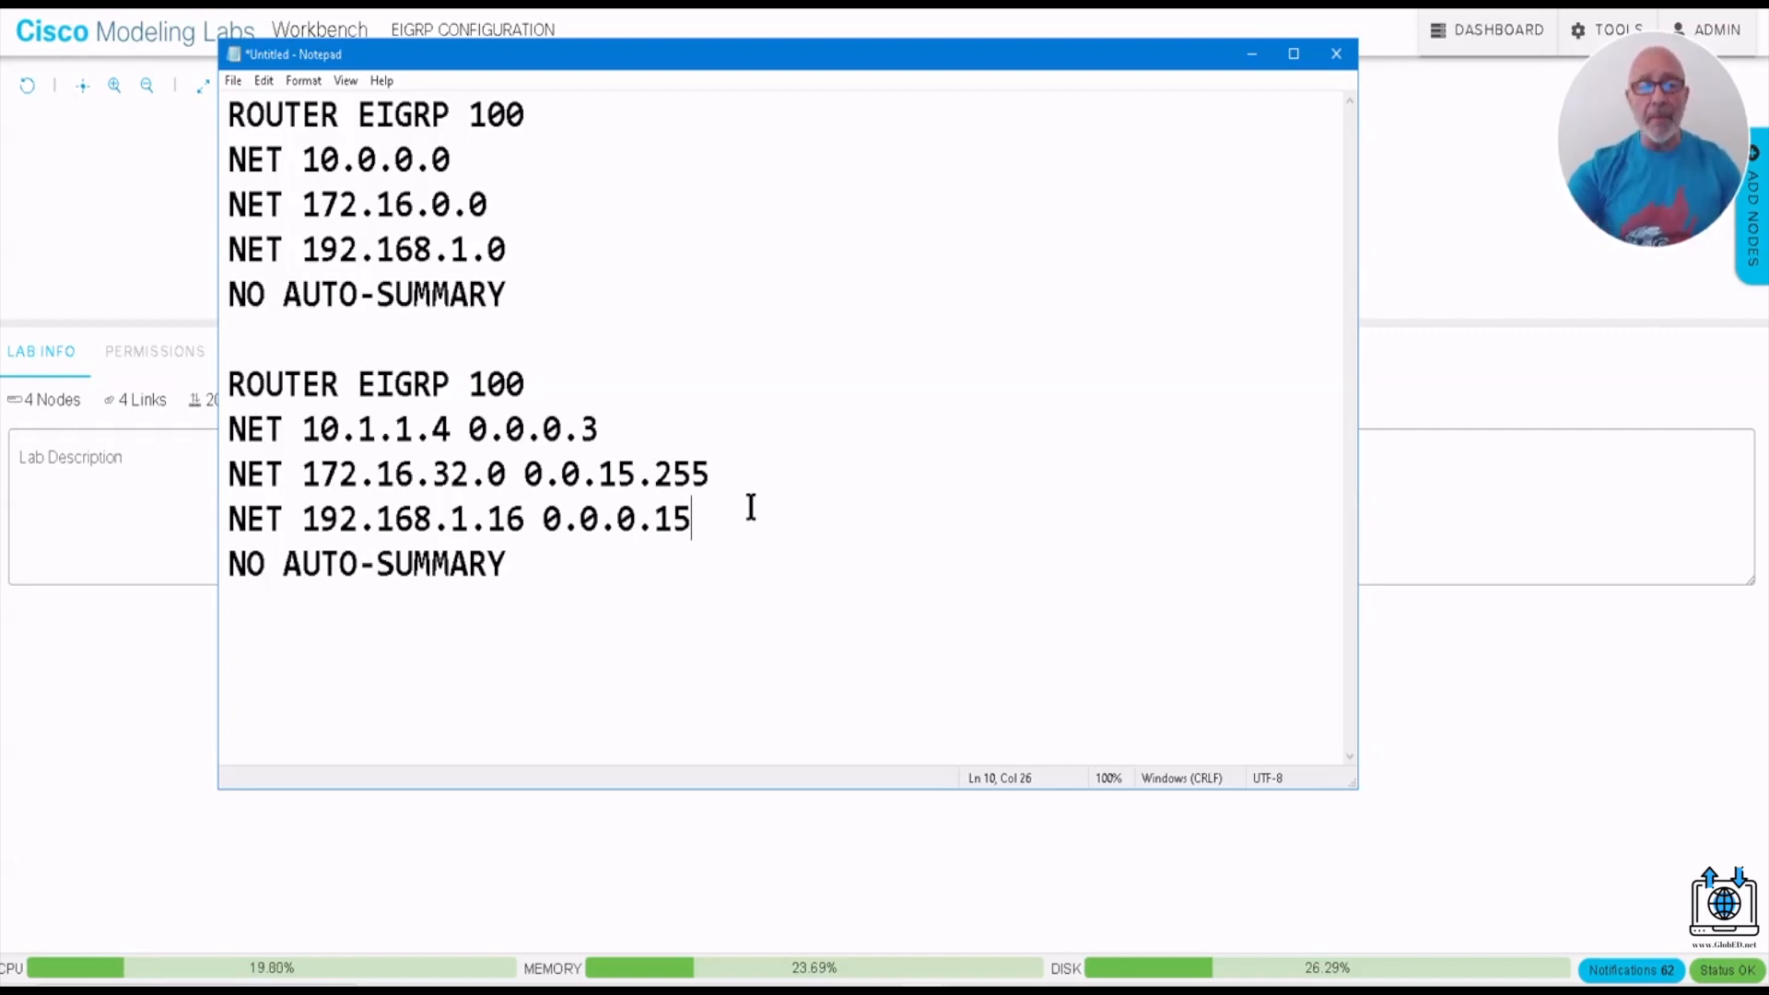
# - Add the verification command SH IP PROTOCOLS below the second block, separated by an empty line
pyautogui.click(335, 650)
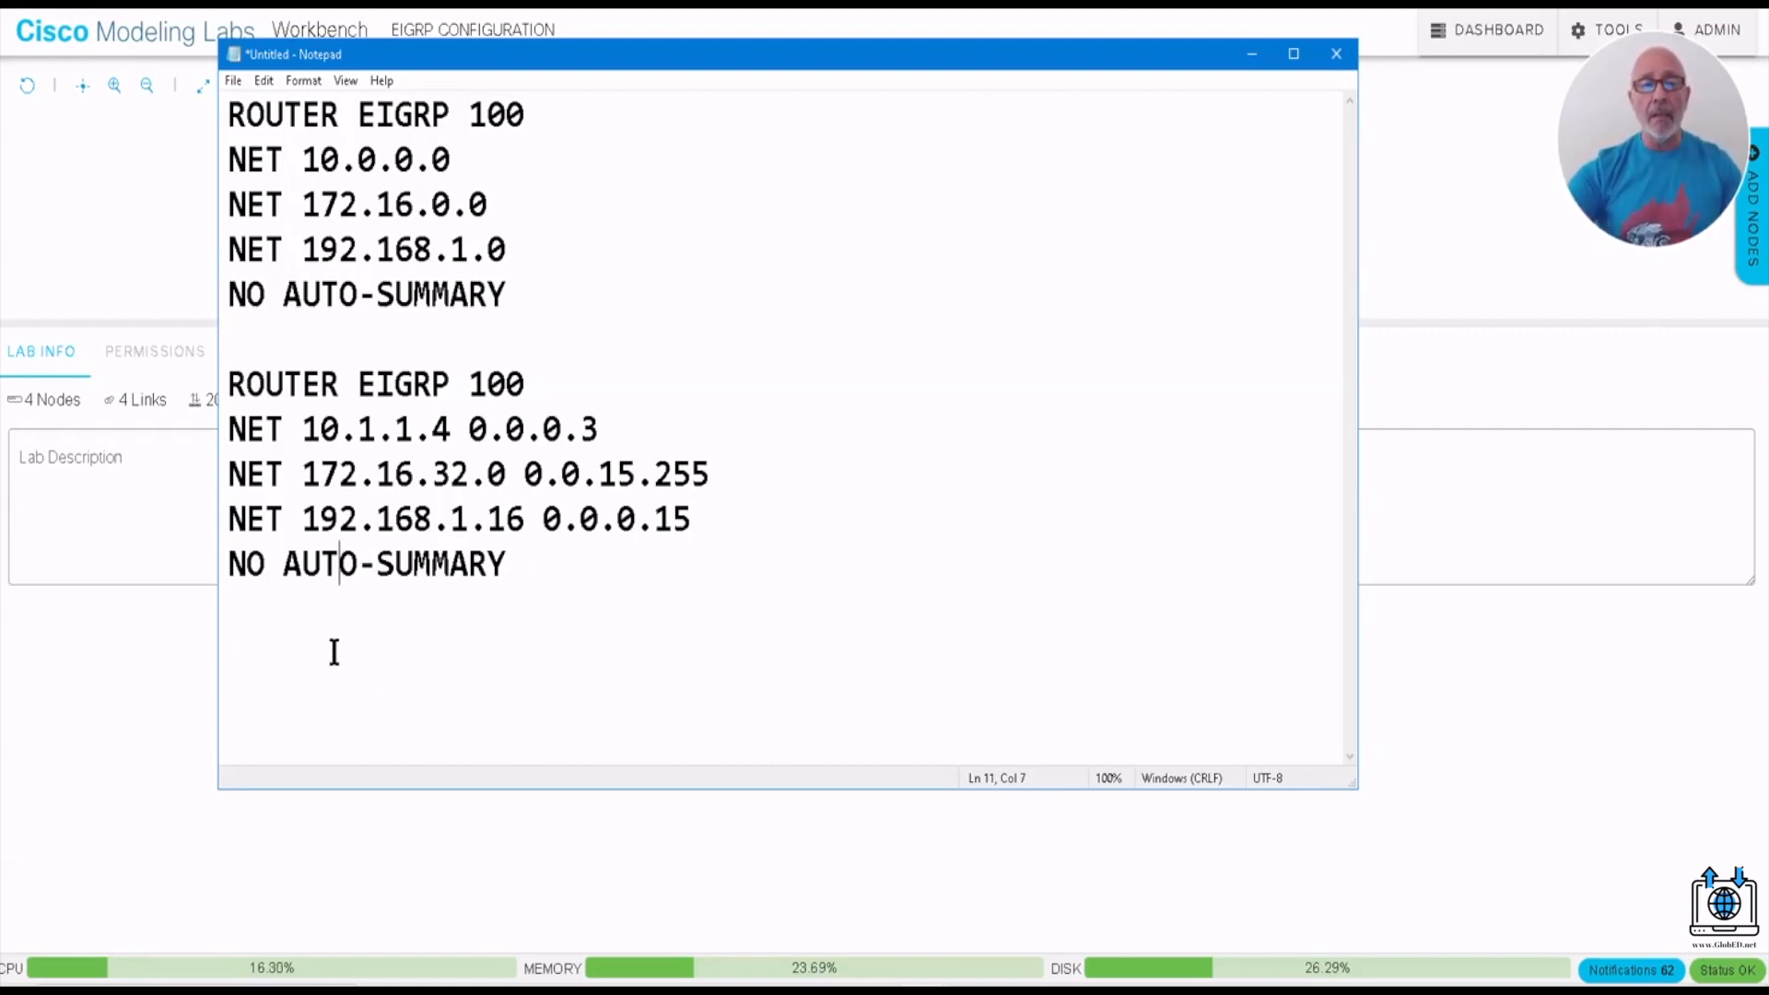
pyautogui.click(540, 549)
pyautogui.press('Return')
pyautogui.press('Return')
pyautogui.write('SHIP')
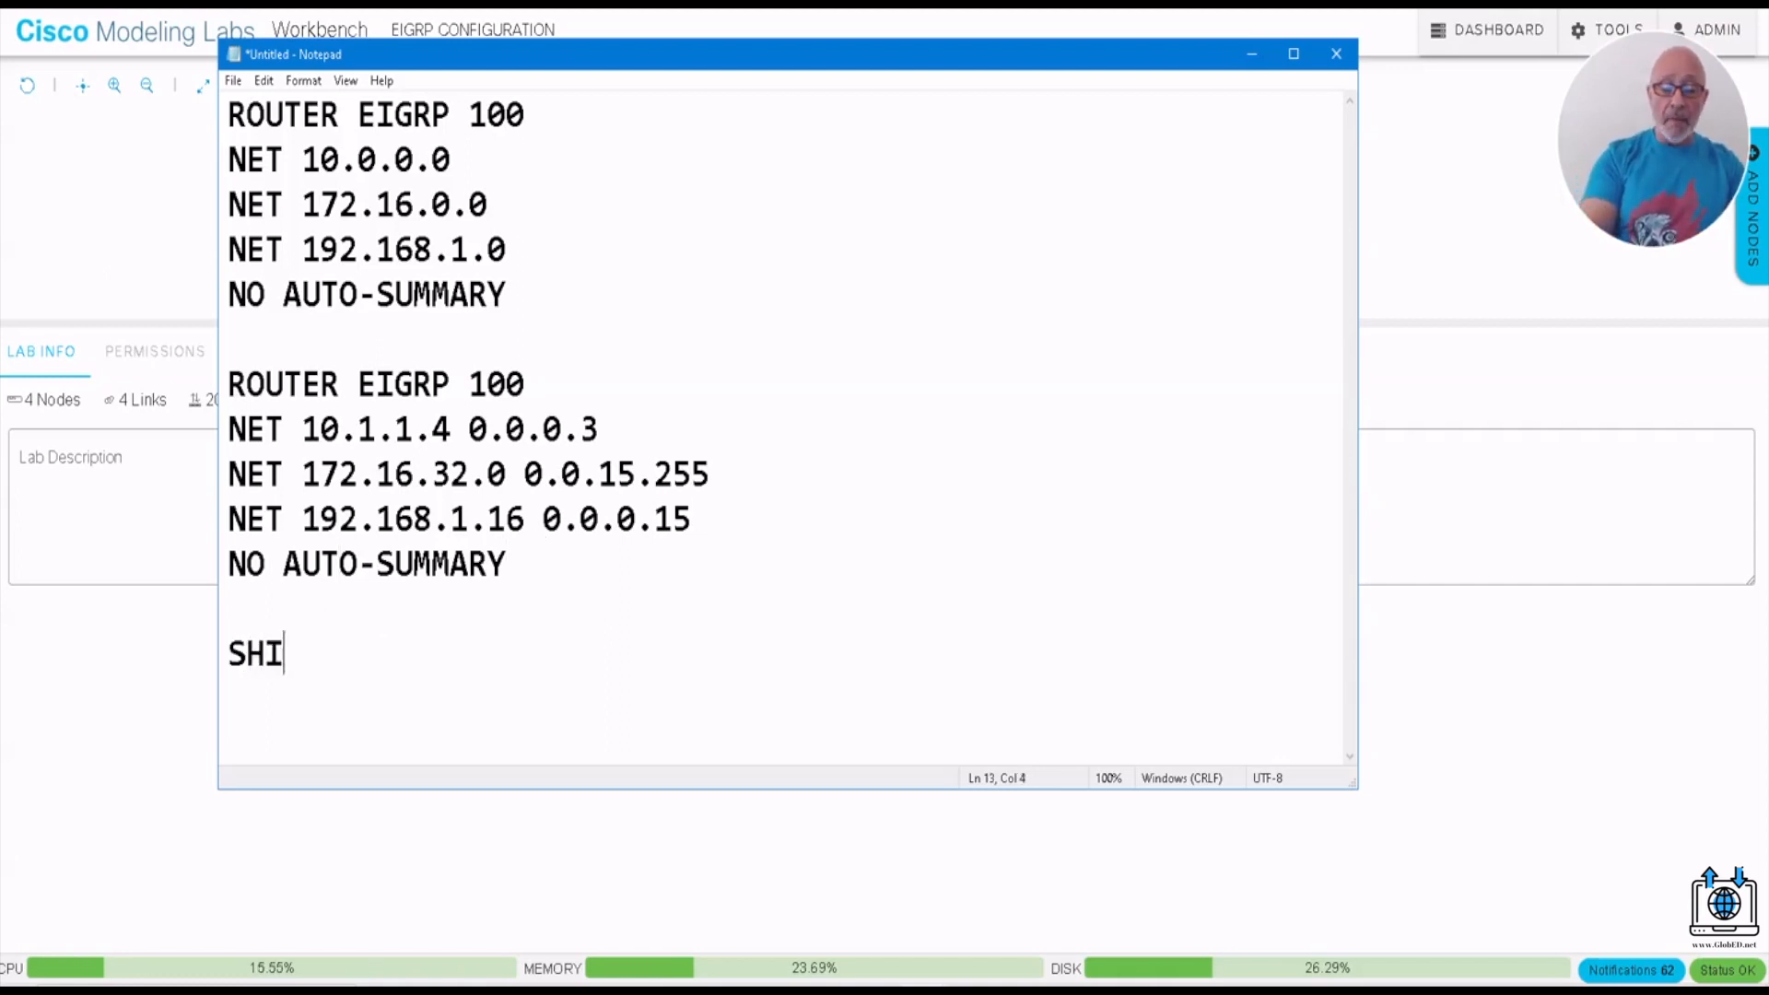
pyautogui.press('BackSpace')
pyautogui.press('BackSpace')
pyautogui.write('IP PROTOCOLS')
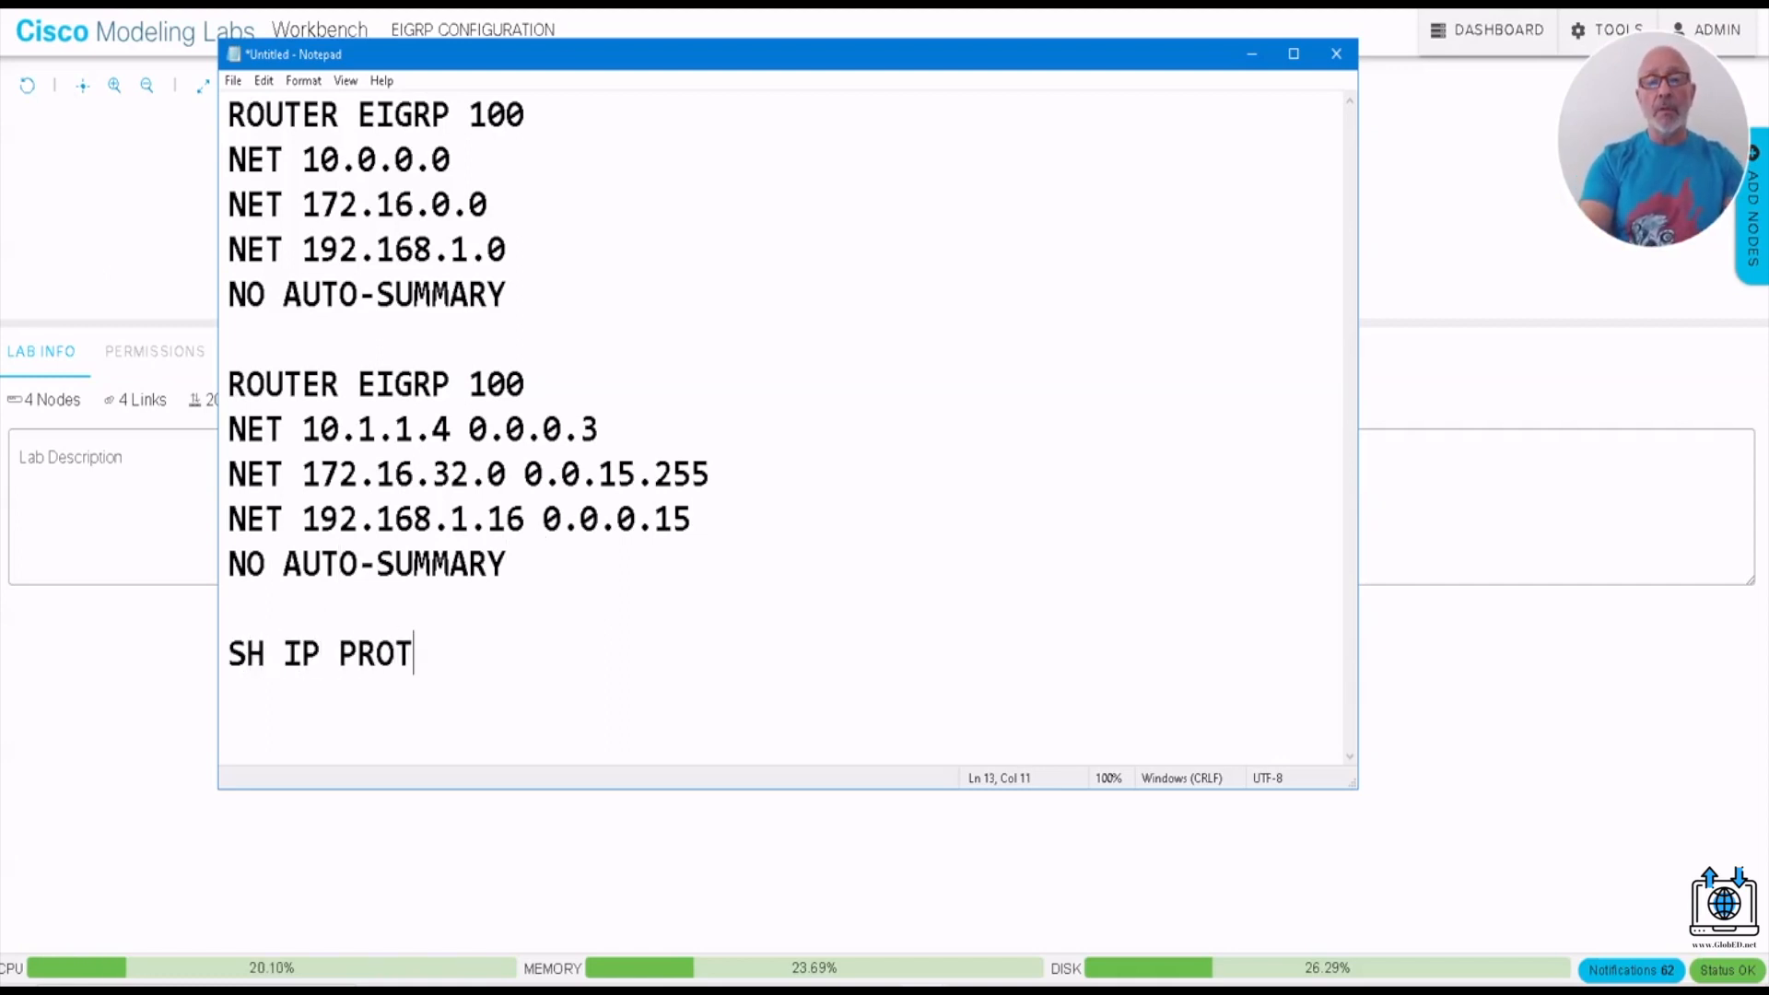
# - Review the network and NO AUTO-SUMMARY statements in both ROUTER EIGRP 100 blocks, plus the SH IP PROTOCOLS line
pyautogui.press('Return')
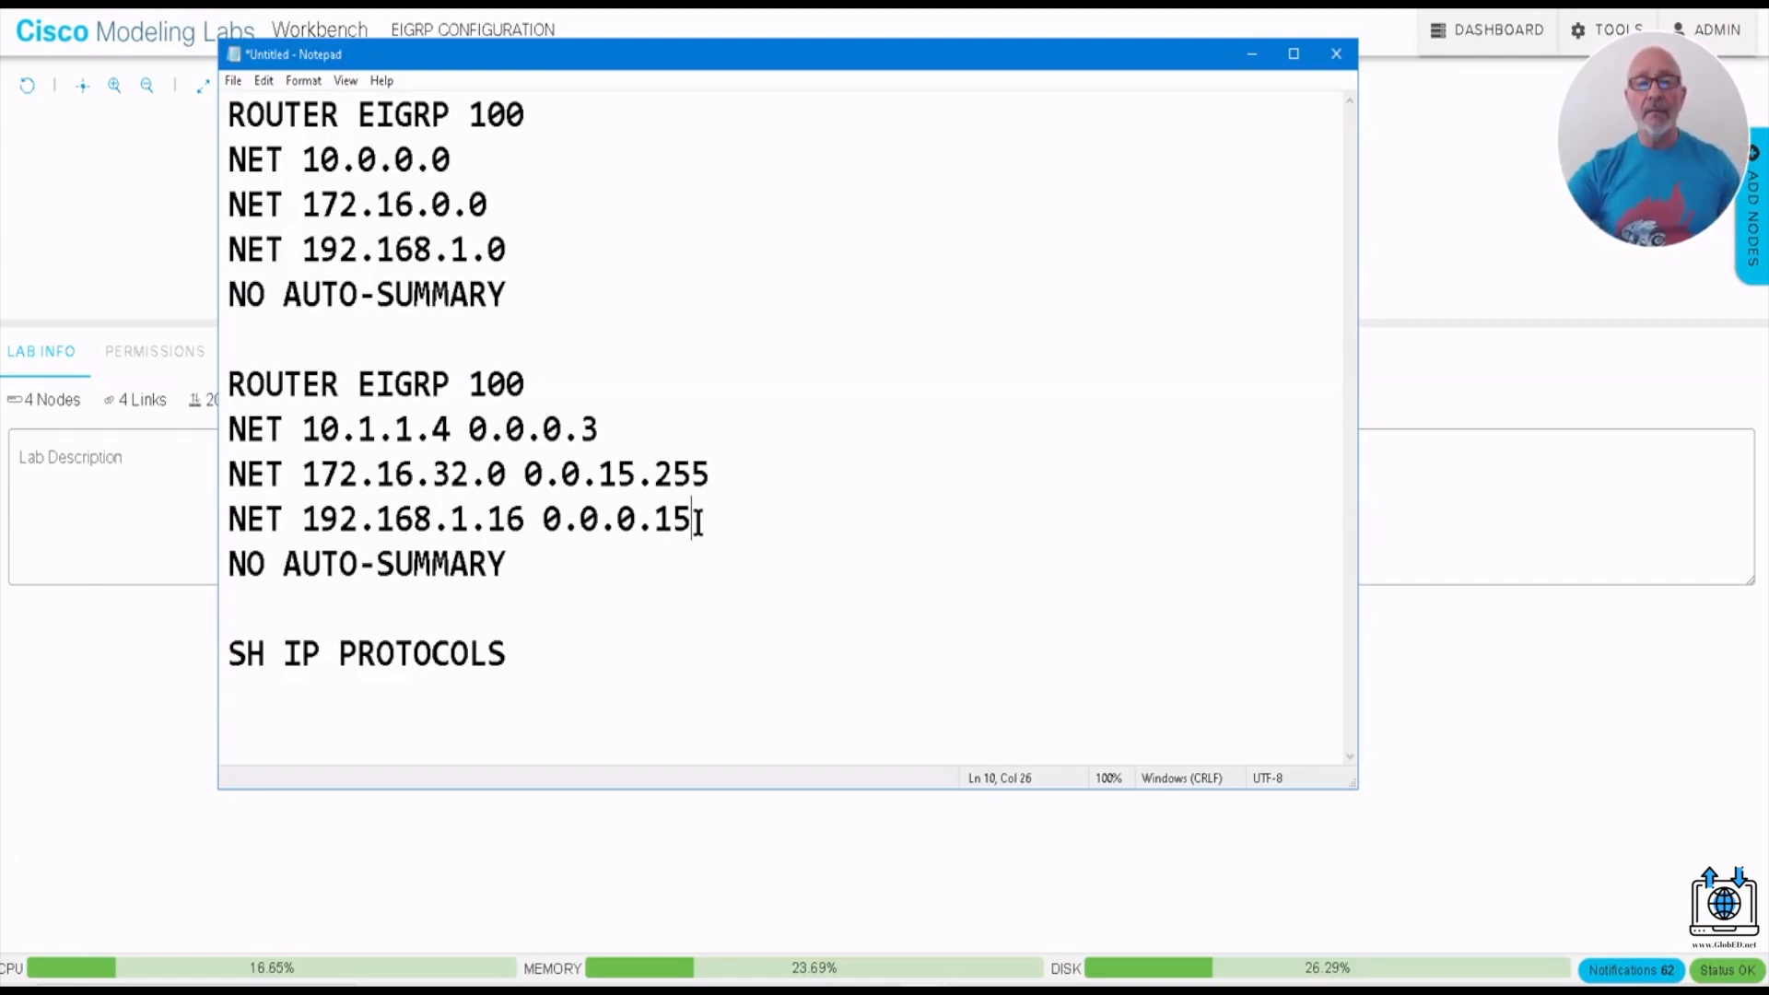
pyautogui.moveTo(697, 519); pyautogui.dragTo(230, 432)
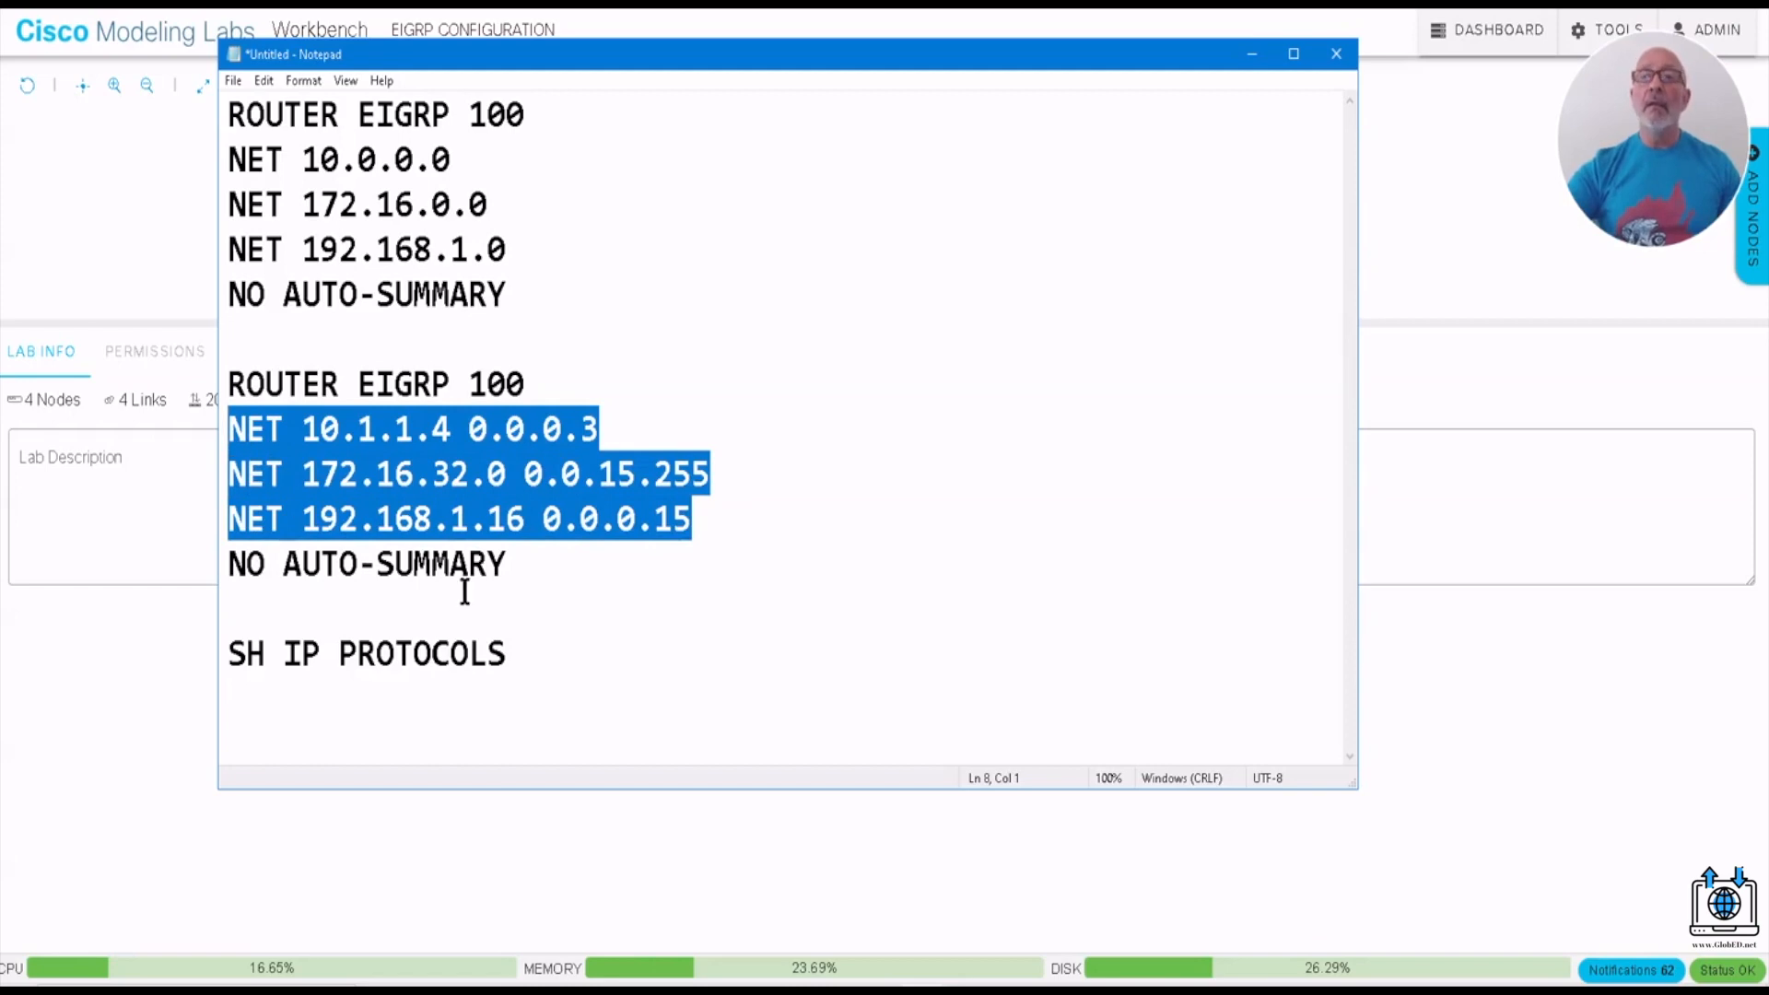
pyautogui.moveTo(520, 556); pyautogui.dragTo(219, 566)
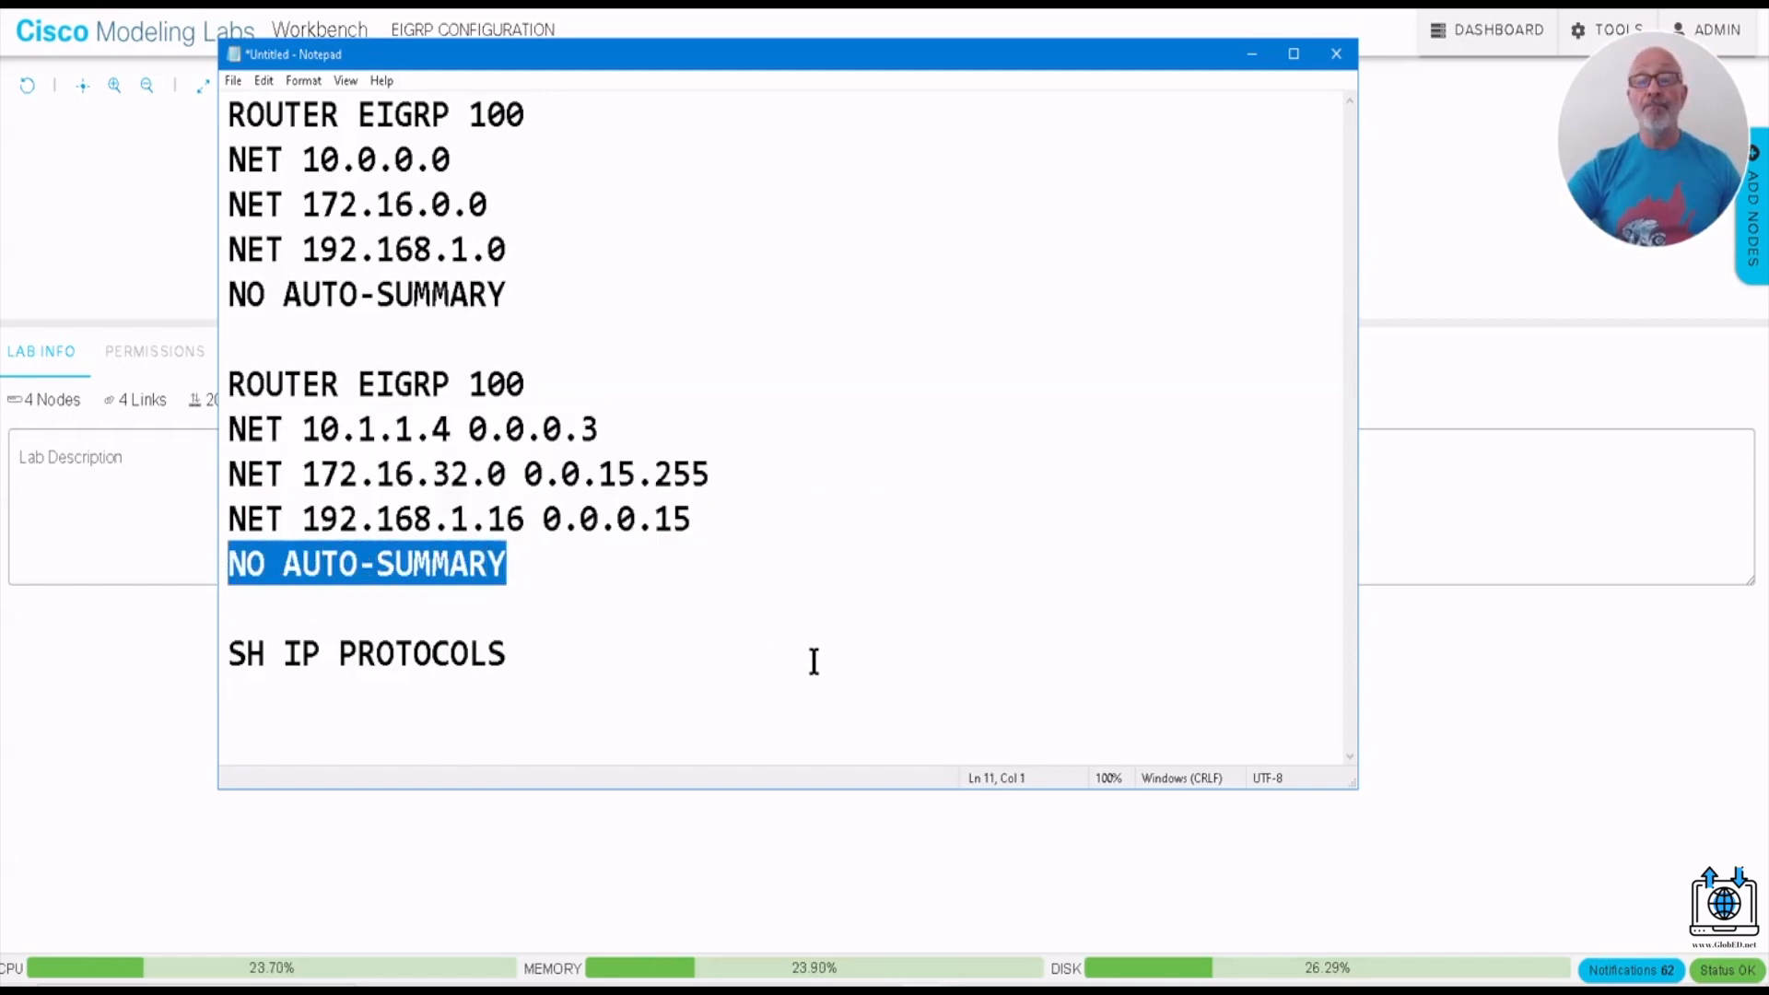
pyautogui.moveTo(514, 250); pyautogui.dragTo(247, 166)
pyautogui.moveTo(703, 516); pyautogui.dragTo(224, 429)
pyautogui.moveTo(422, 556); pyautogui.dragTo(232, 558)
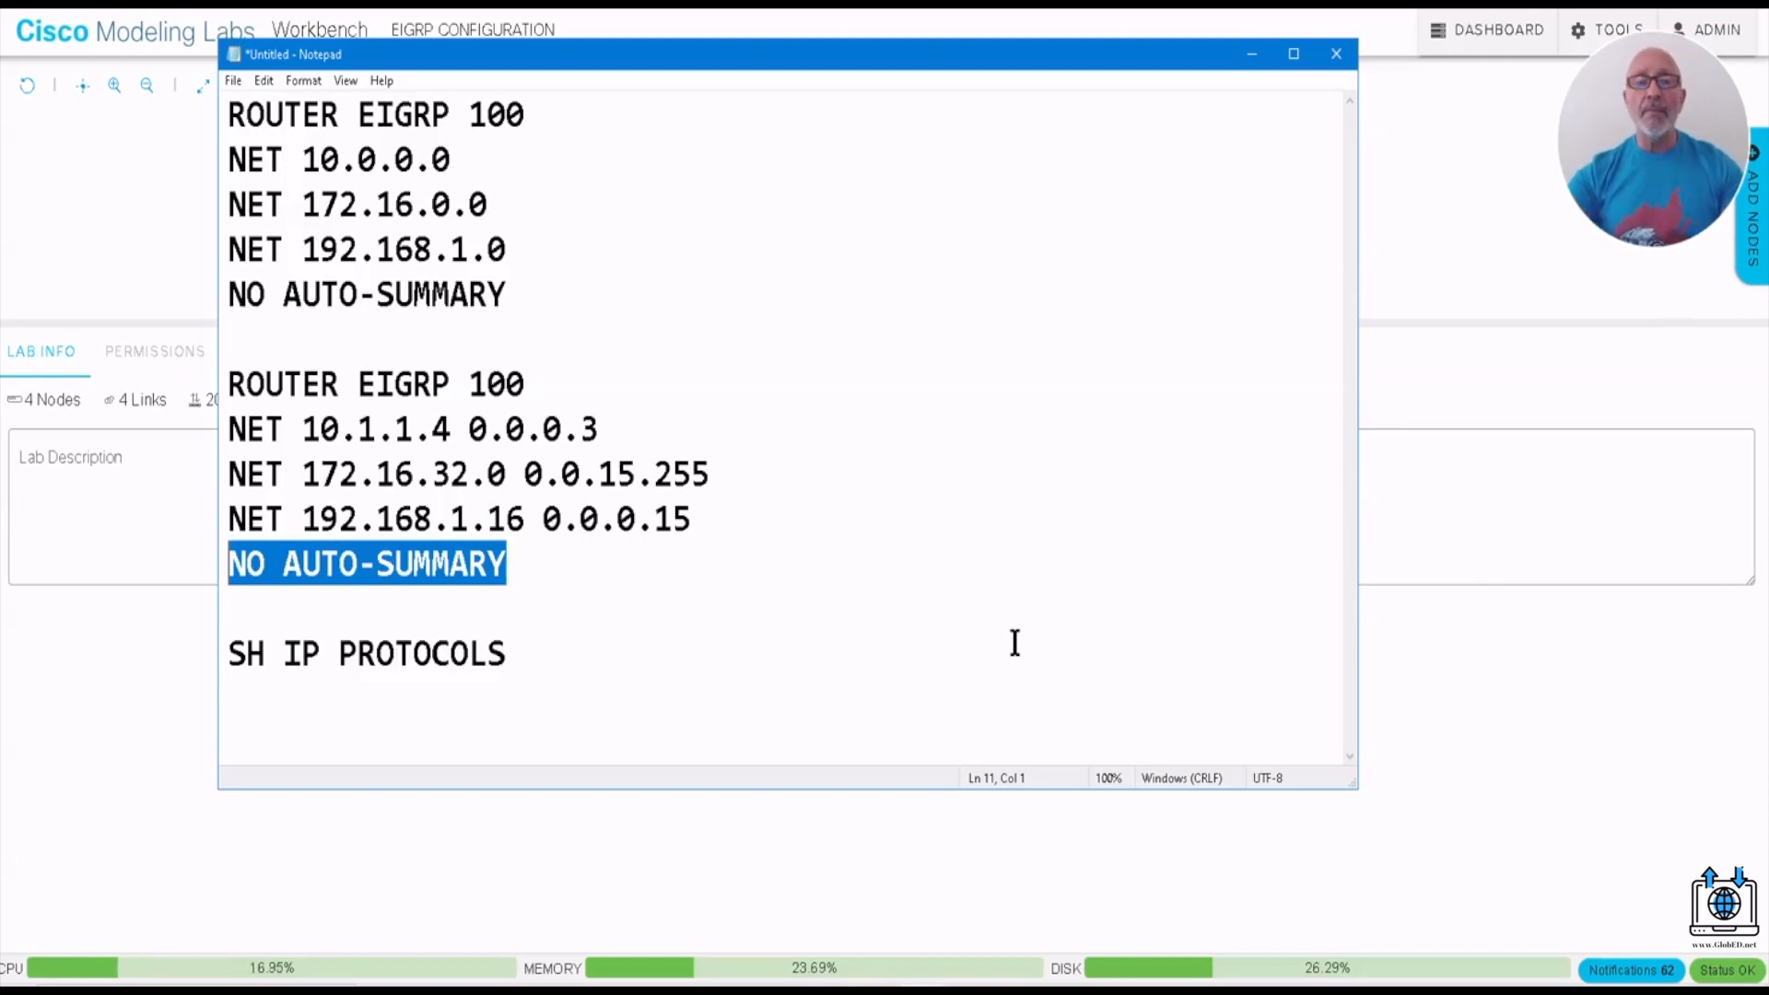
pyautogui.moveTo(508, 293); pyautogui.dragTo(204, 166)
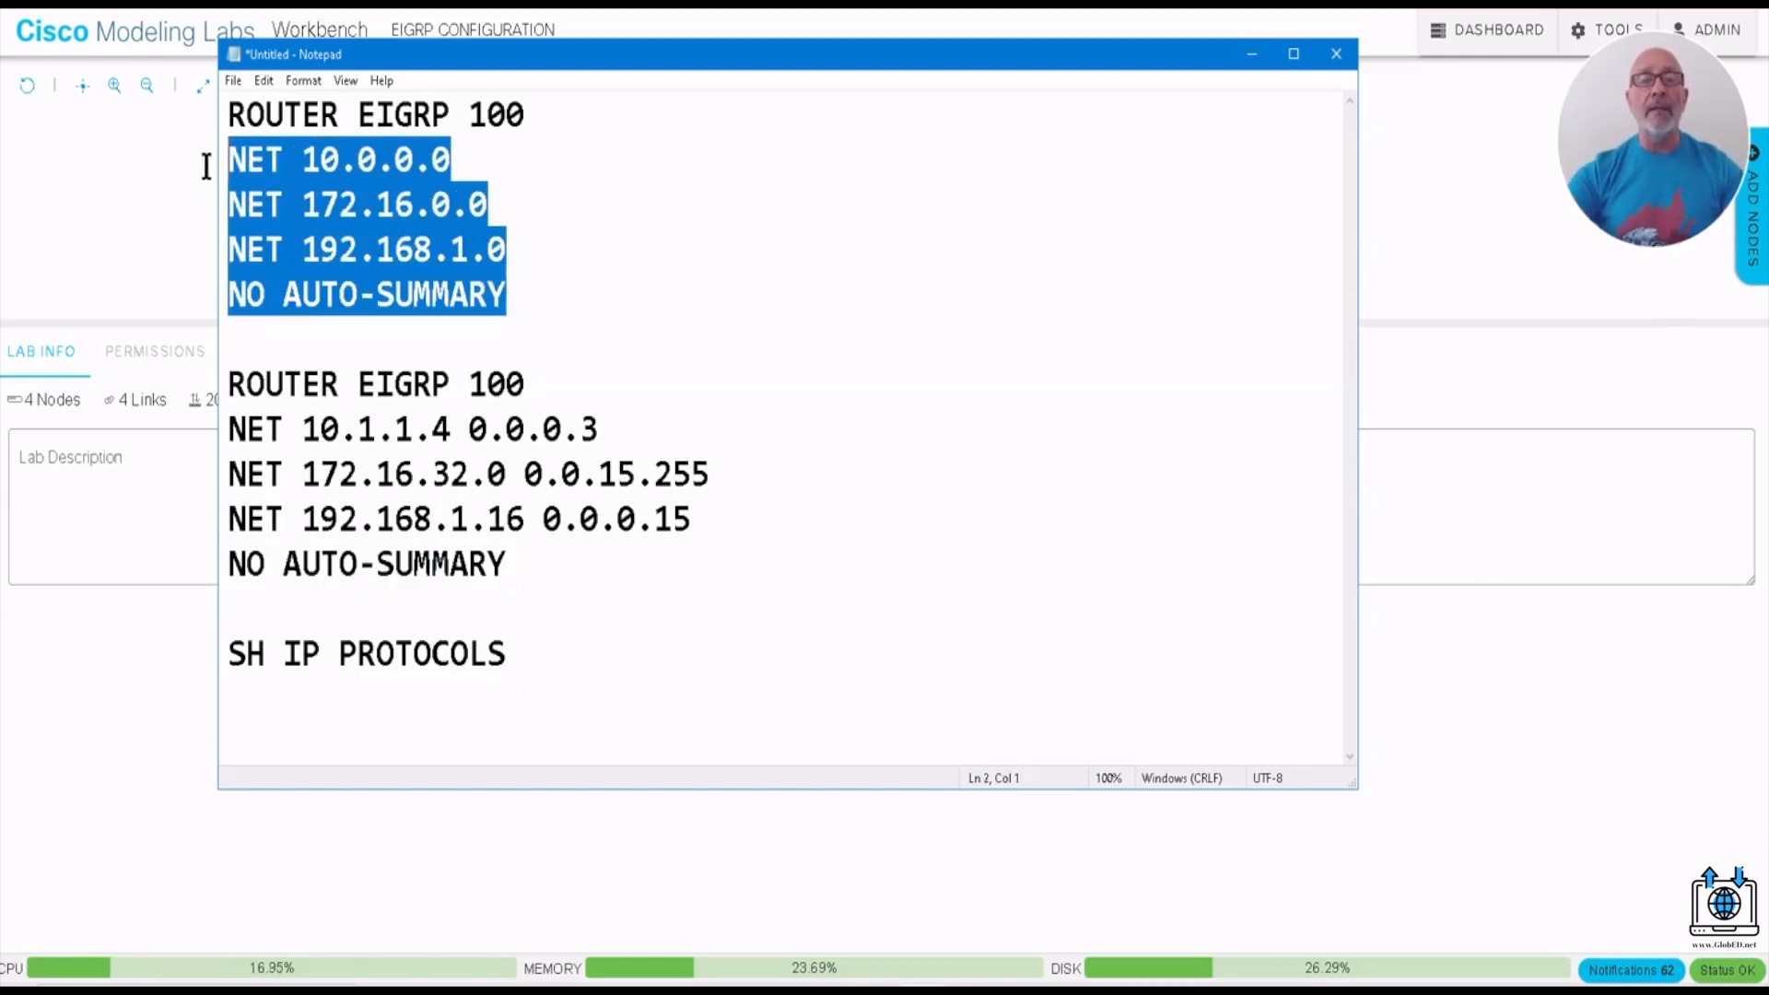
pyautogui.moveTo(507, 564); pyautogui.dragTo(223, 425)
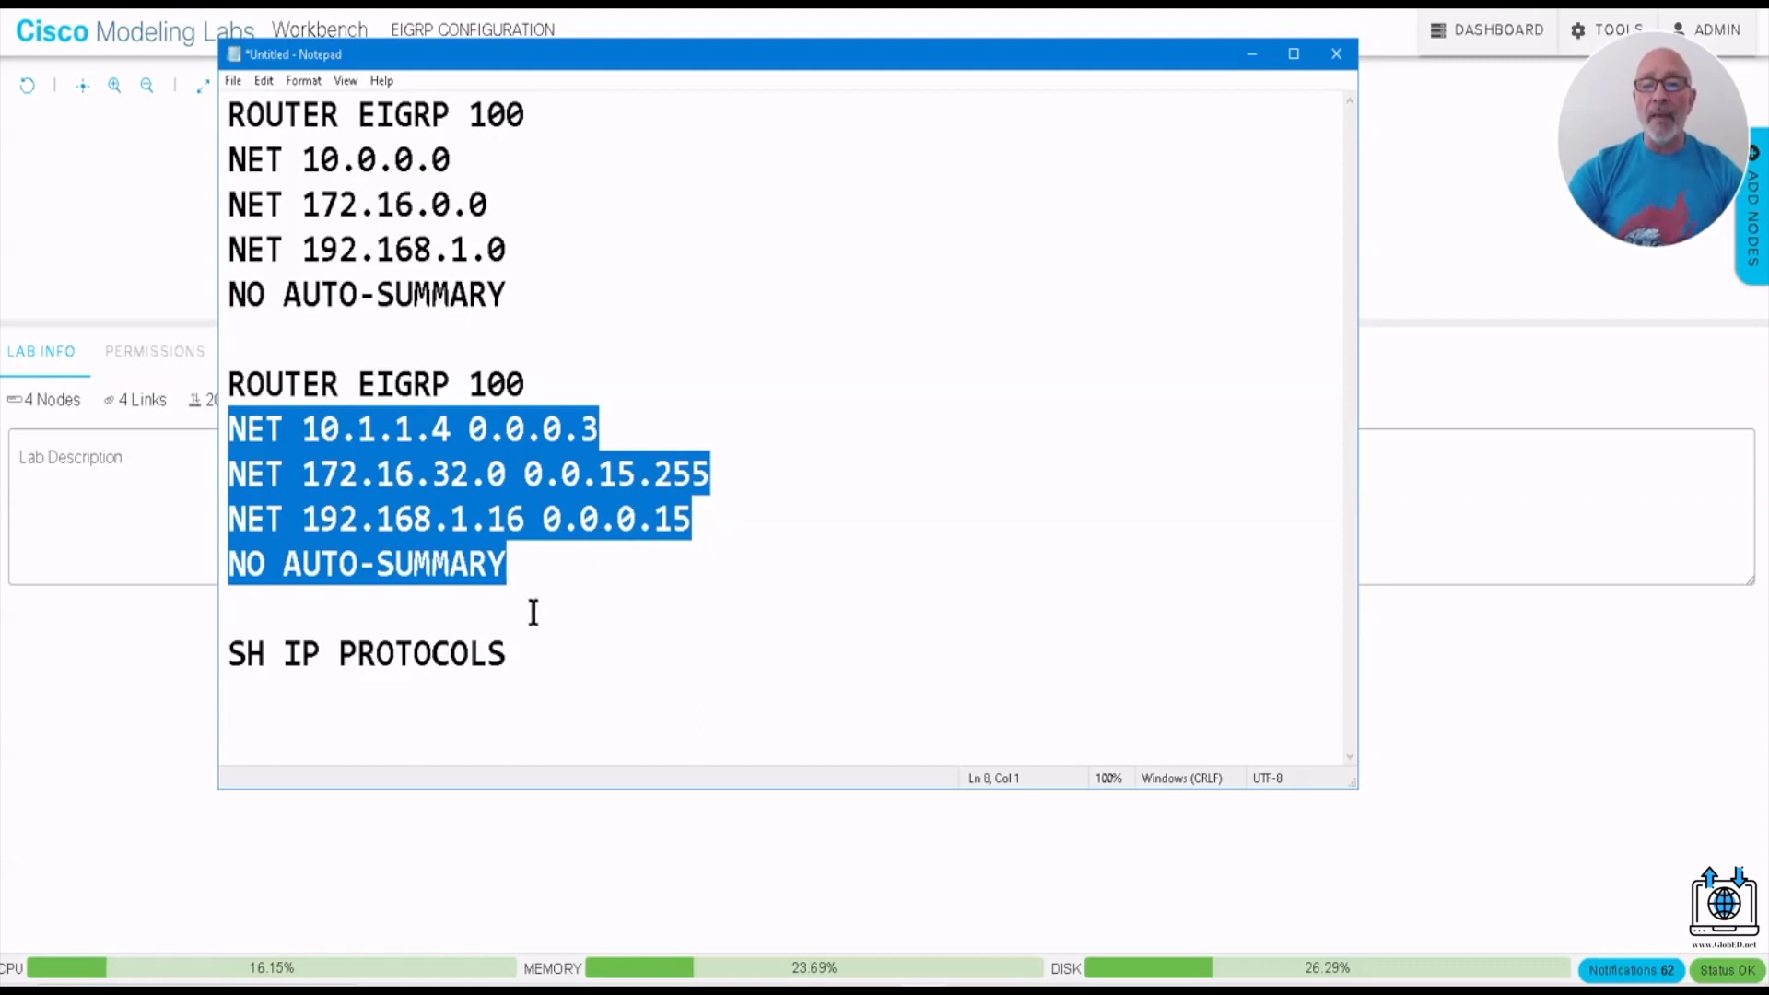
pyautogui.moveTo(516, 654); pyautogui.dragTo(222, 661)
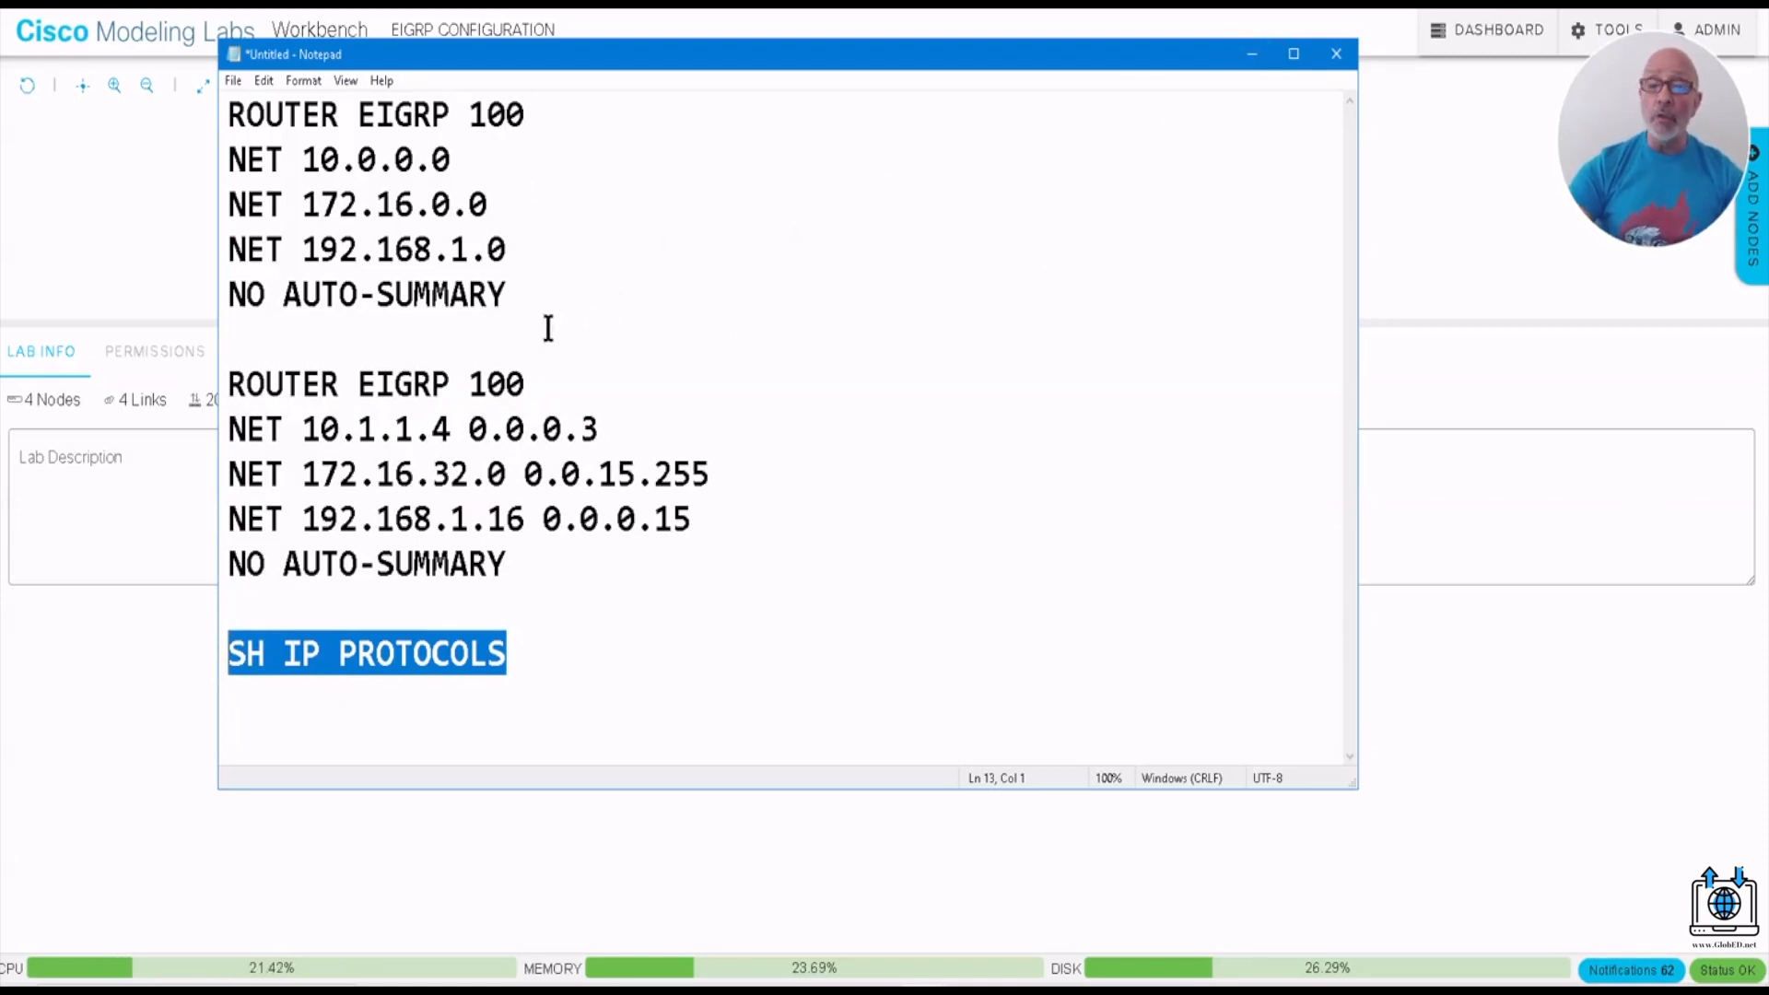
pyautogui.moveTo(516, 304); pyautogui.dragTo(208, 111)
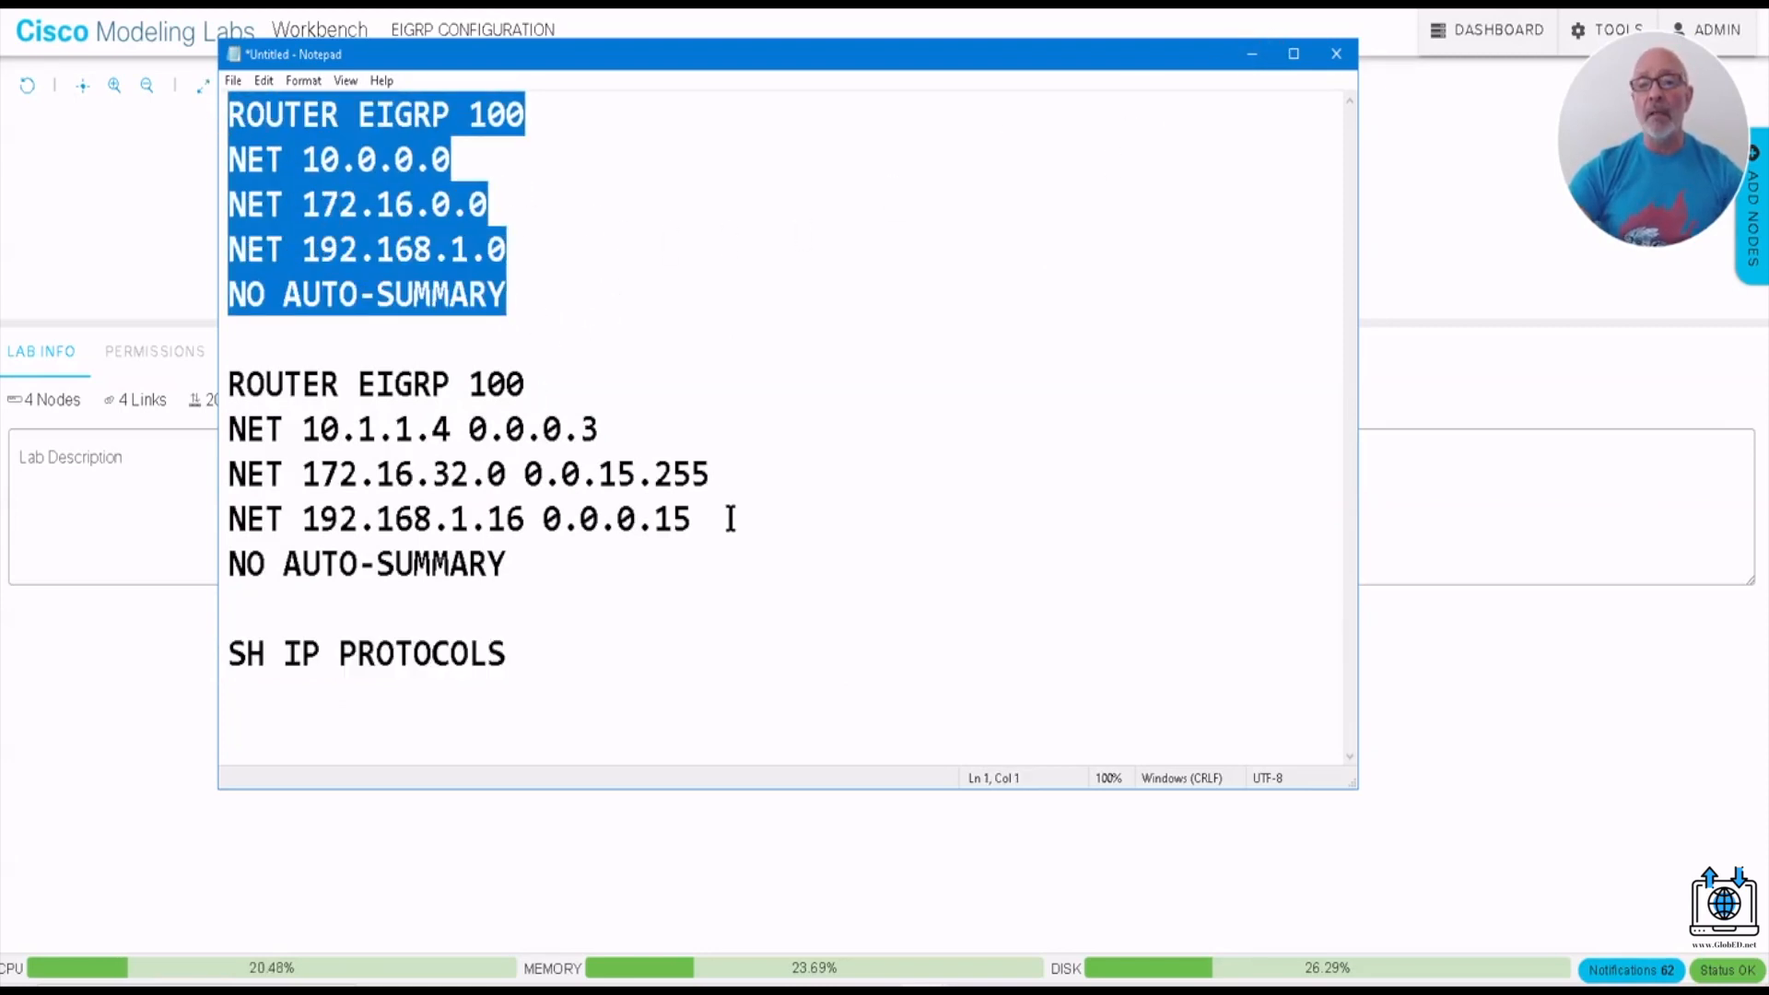
pyautogui.moveTo(510, 564); pyautogui.dragTo(219, 380)
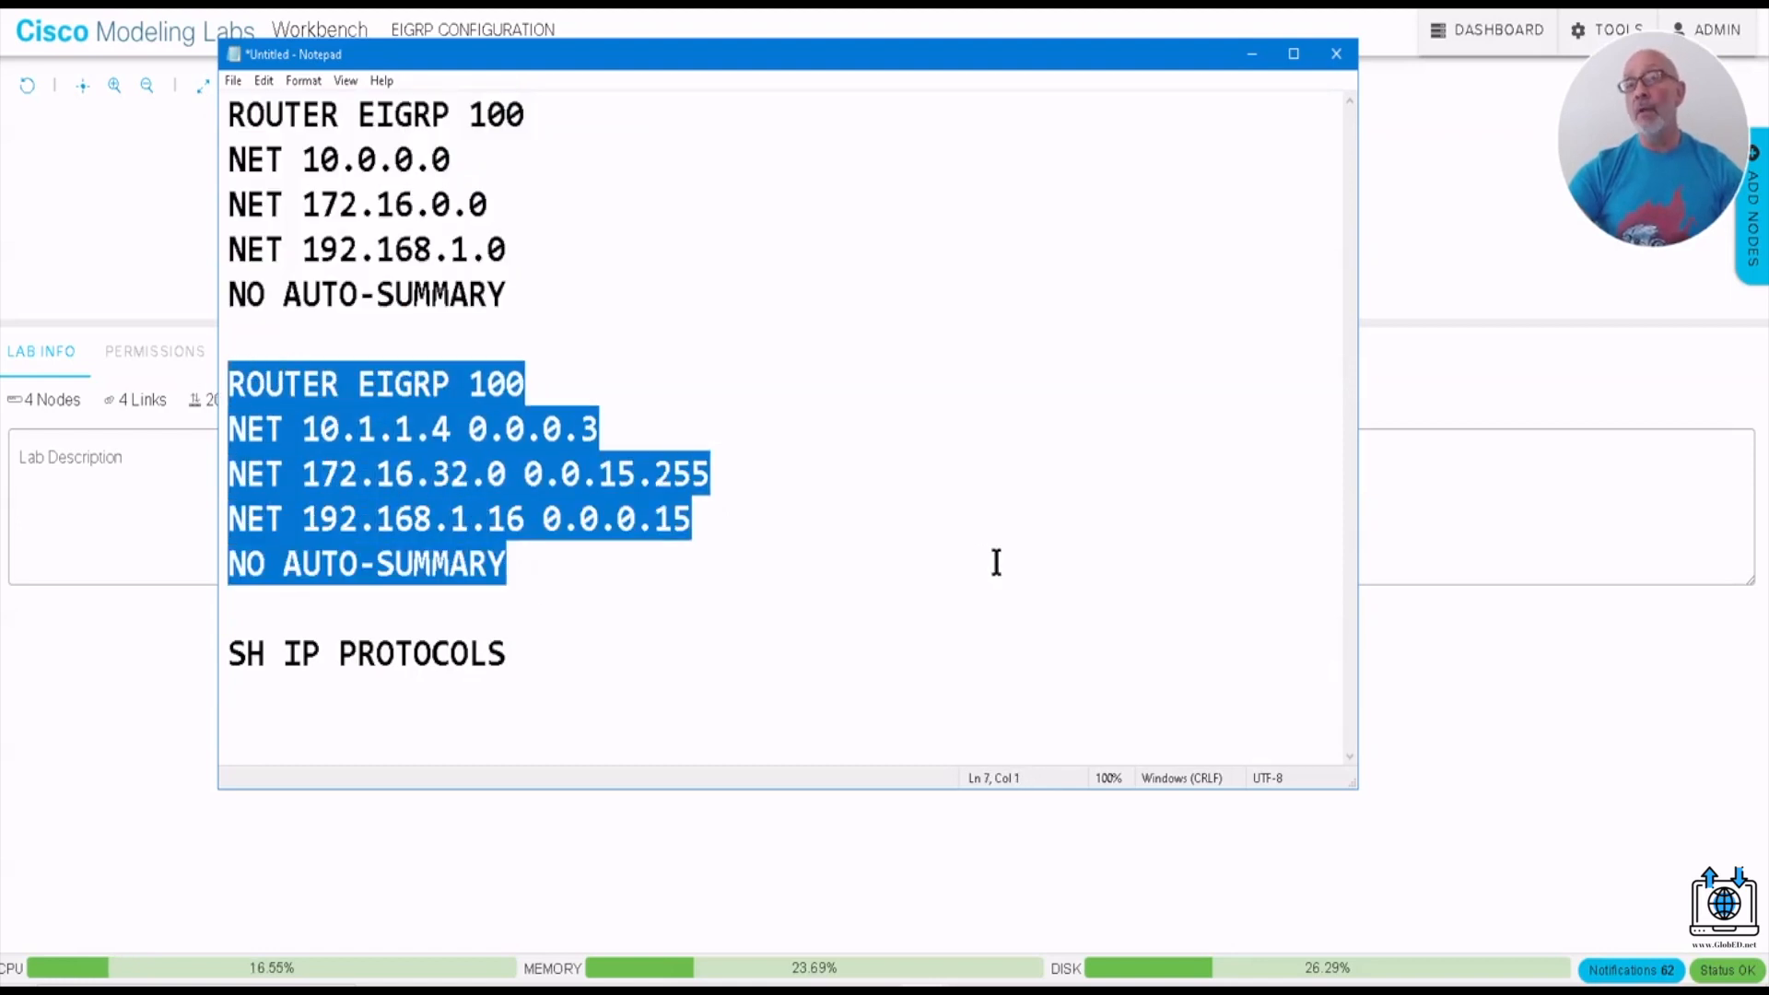
# - Switch to Cisco Modeling Labs, open R1's console, run SH IP ROUTE and check its directly connected 10.1.1.x routes
pyautogui.click(1252, 55)
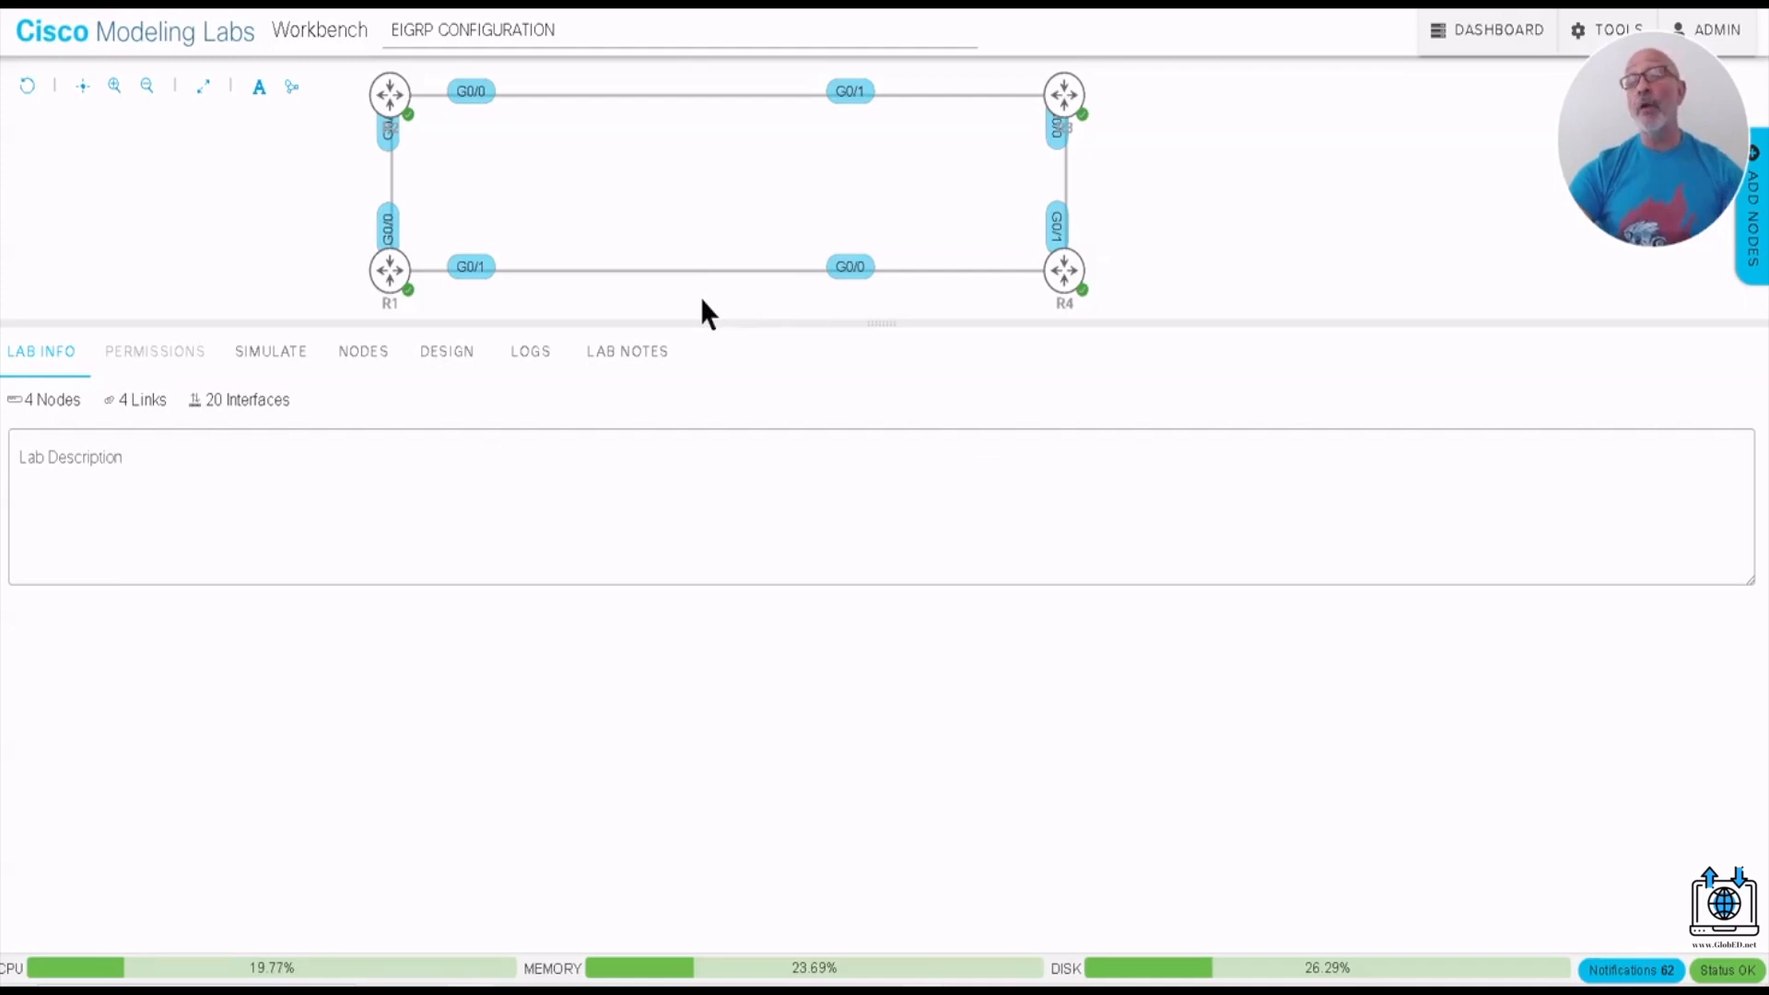
pyautogui.click(386, 279)
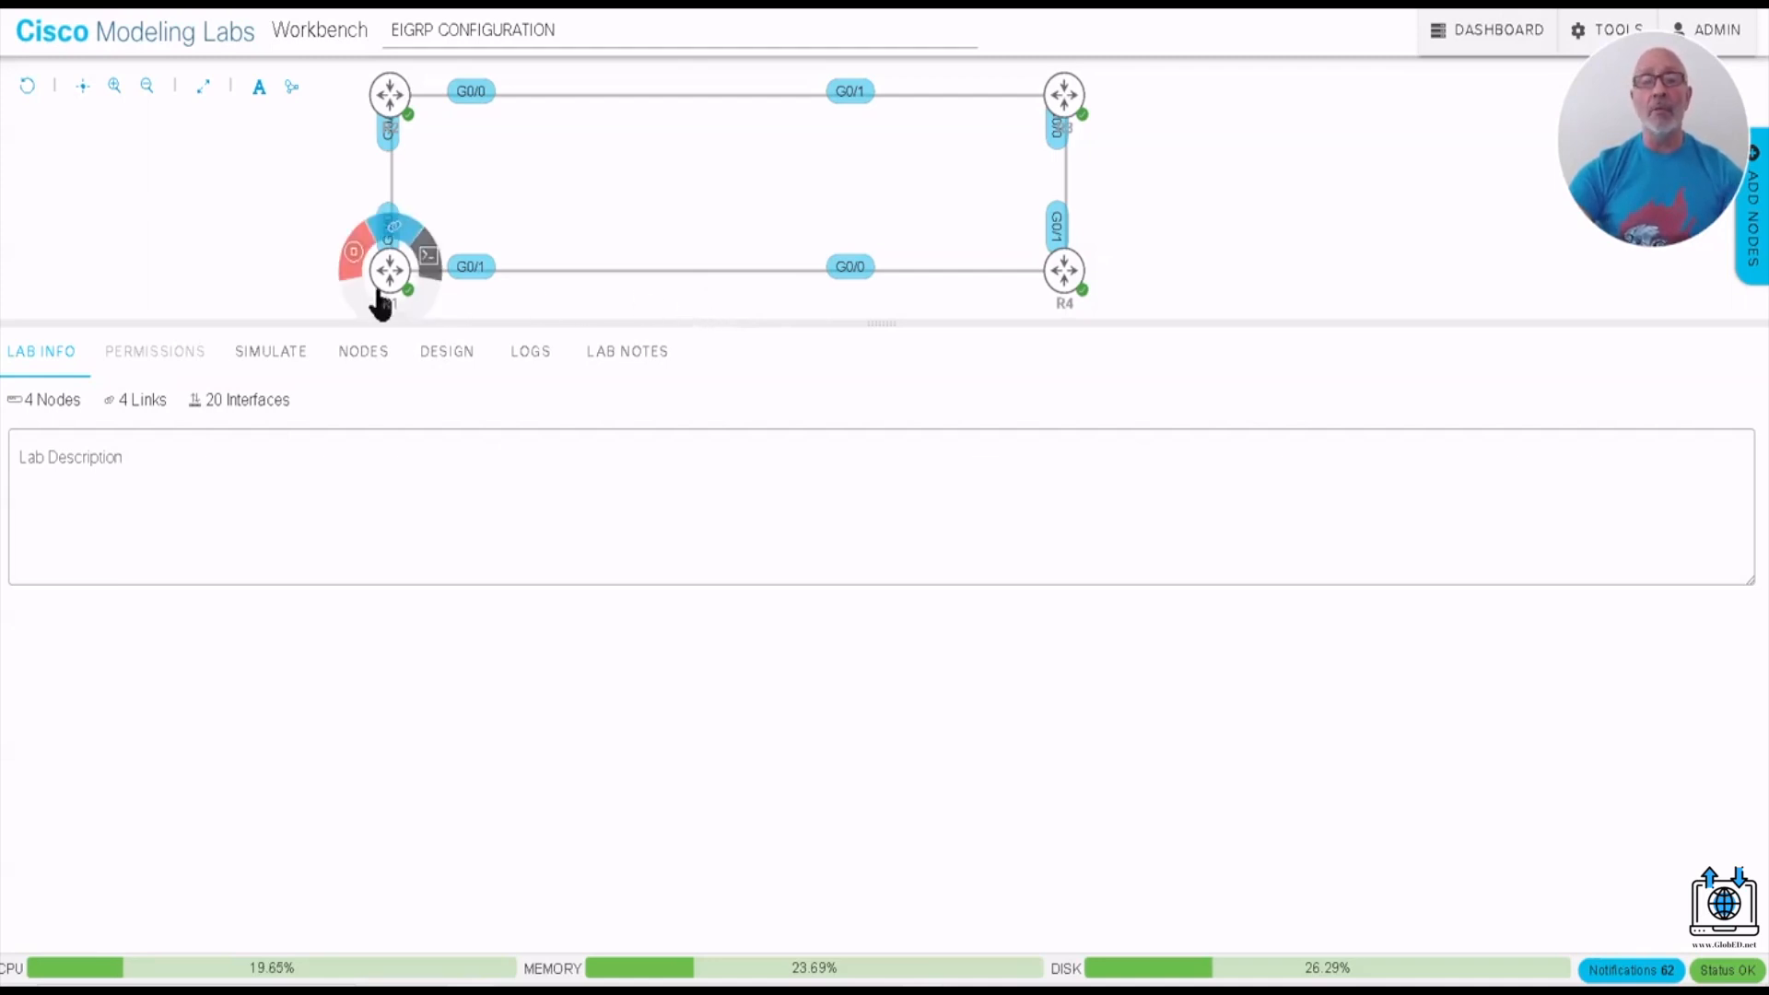
pyautogui.click(421, 276)
pyautogui.write('SH IP ROTU')
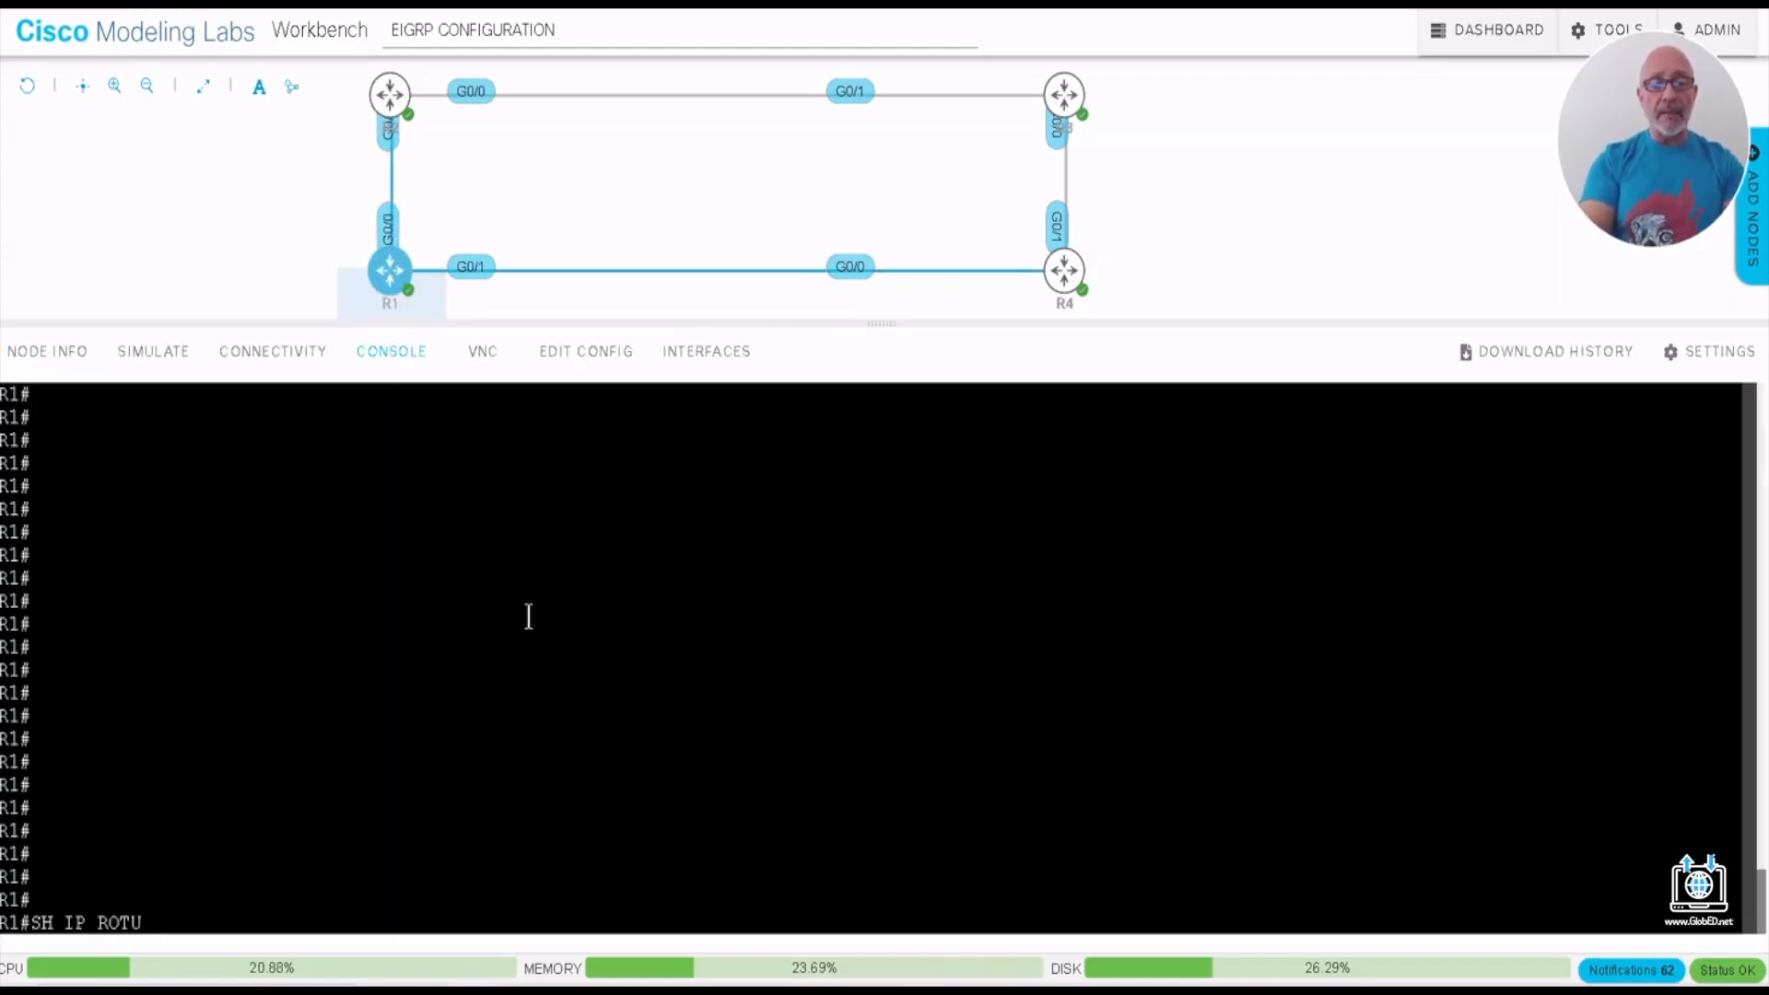
pyautogui.press('BackSpace')
pyautogui.press('BackSpace')
pyautogui.write('UTE')
pyautogui.press('Return')
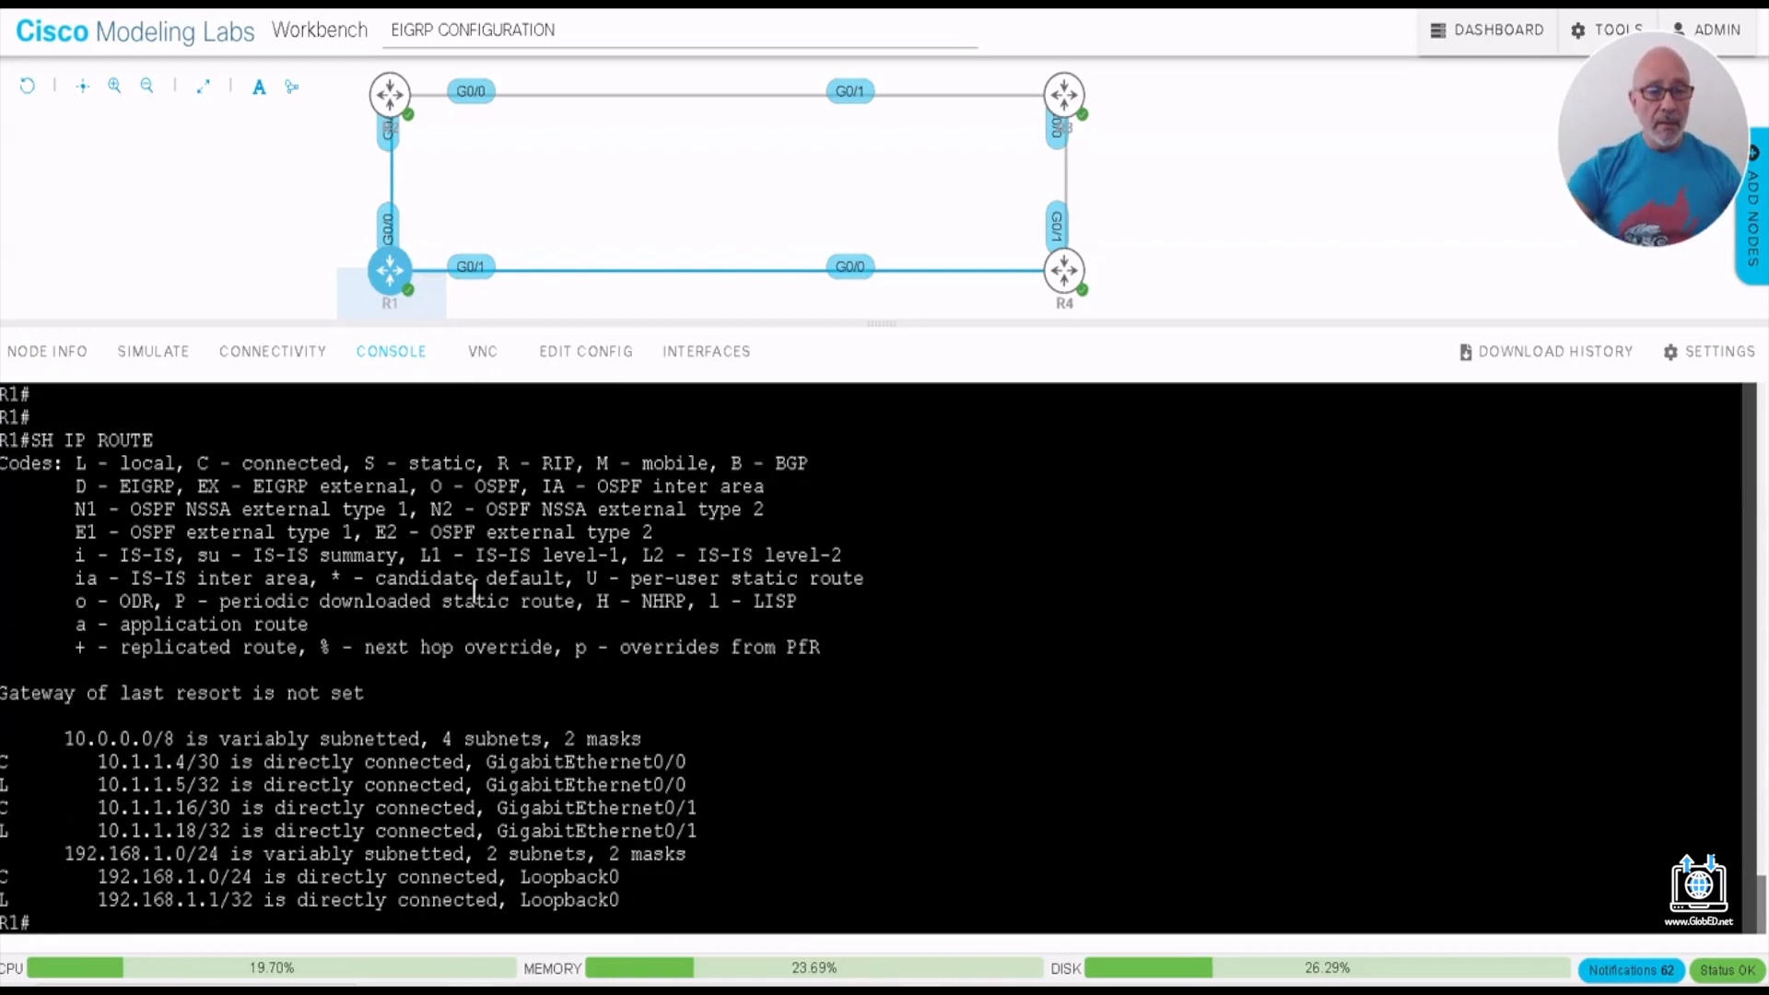
pyautogui.moveTo(170, 763); pyautogui.dragTo(219, 764)
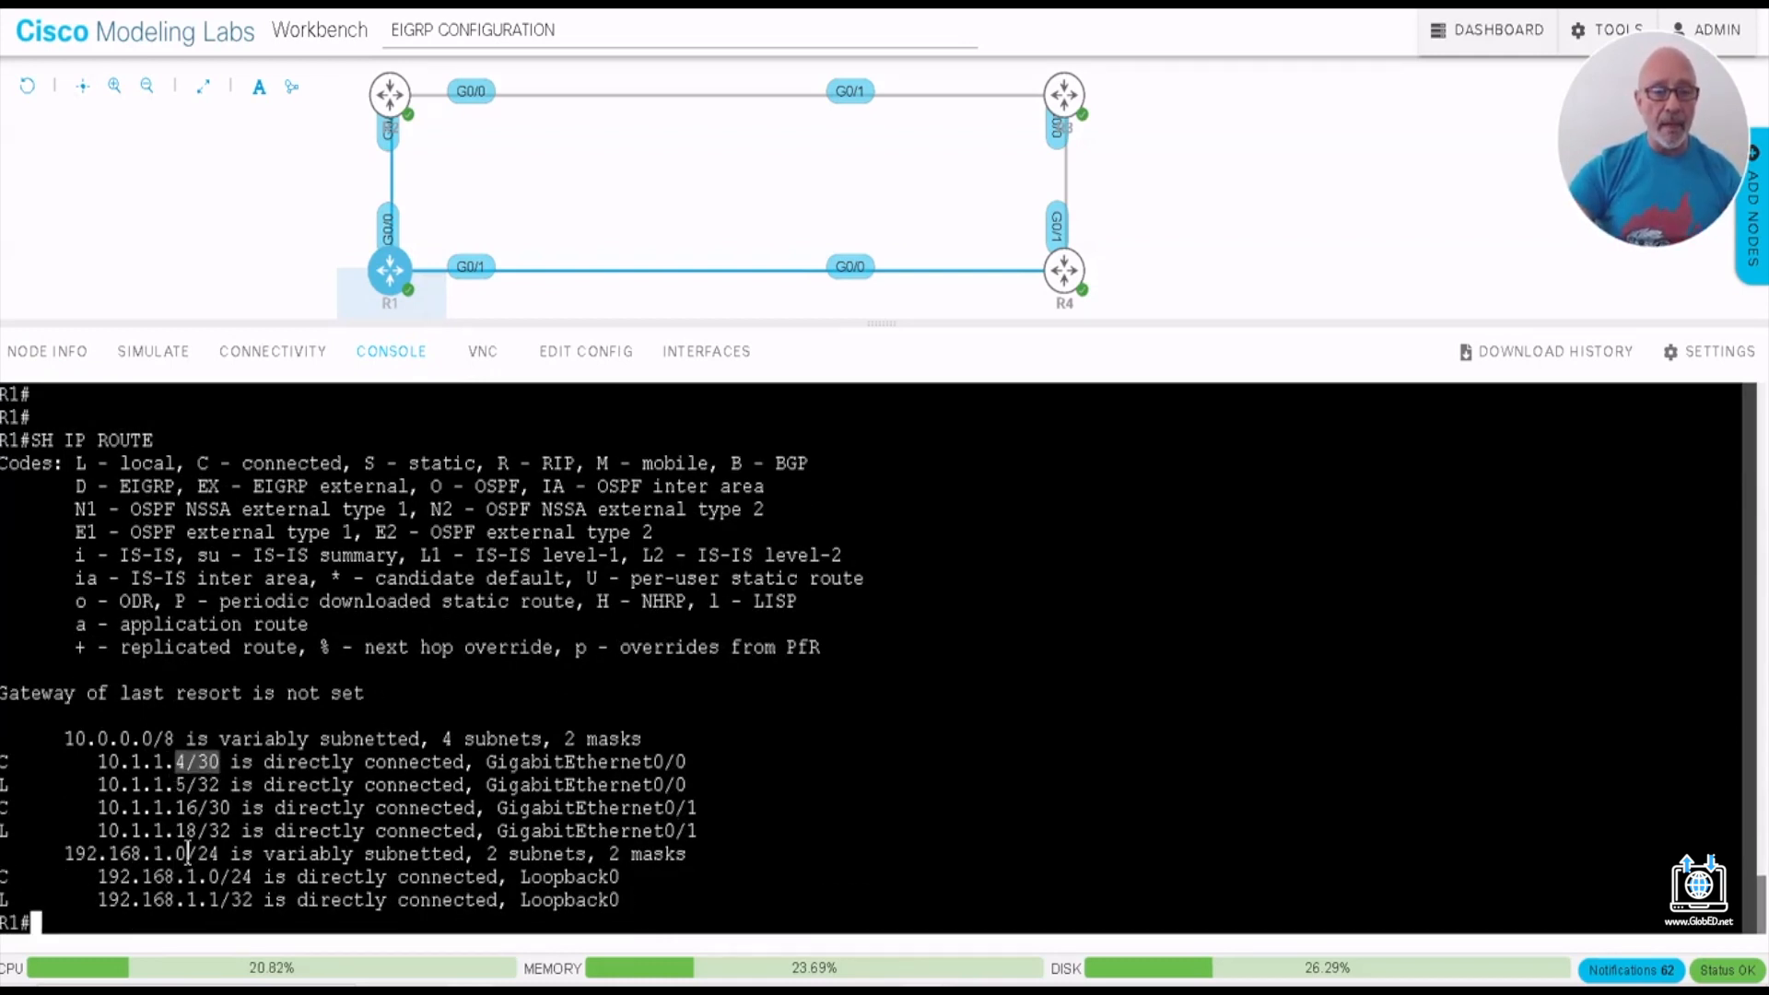
pyautogui.moveTo(107, 812); pyautogui.dragTo(206, 823)
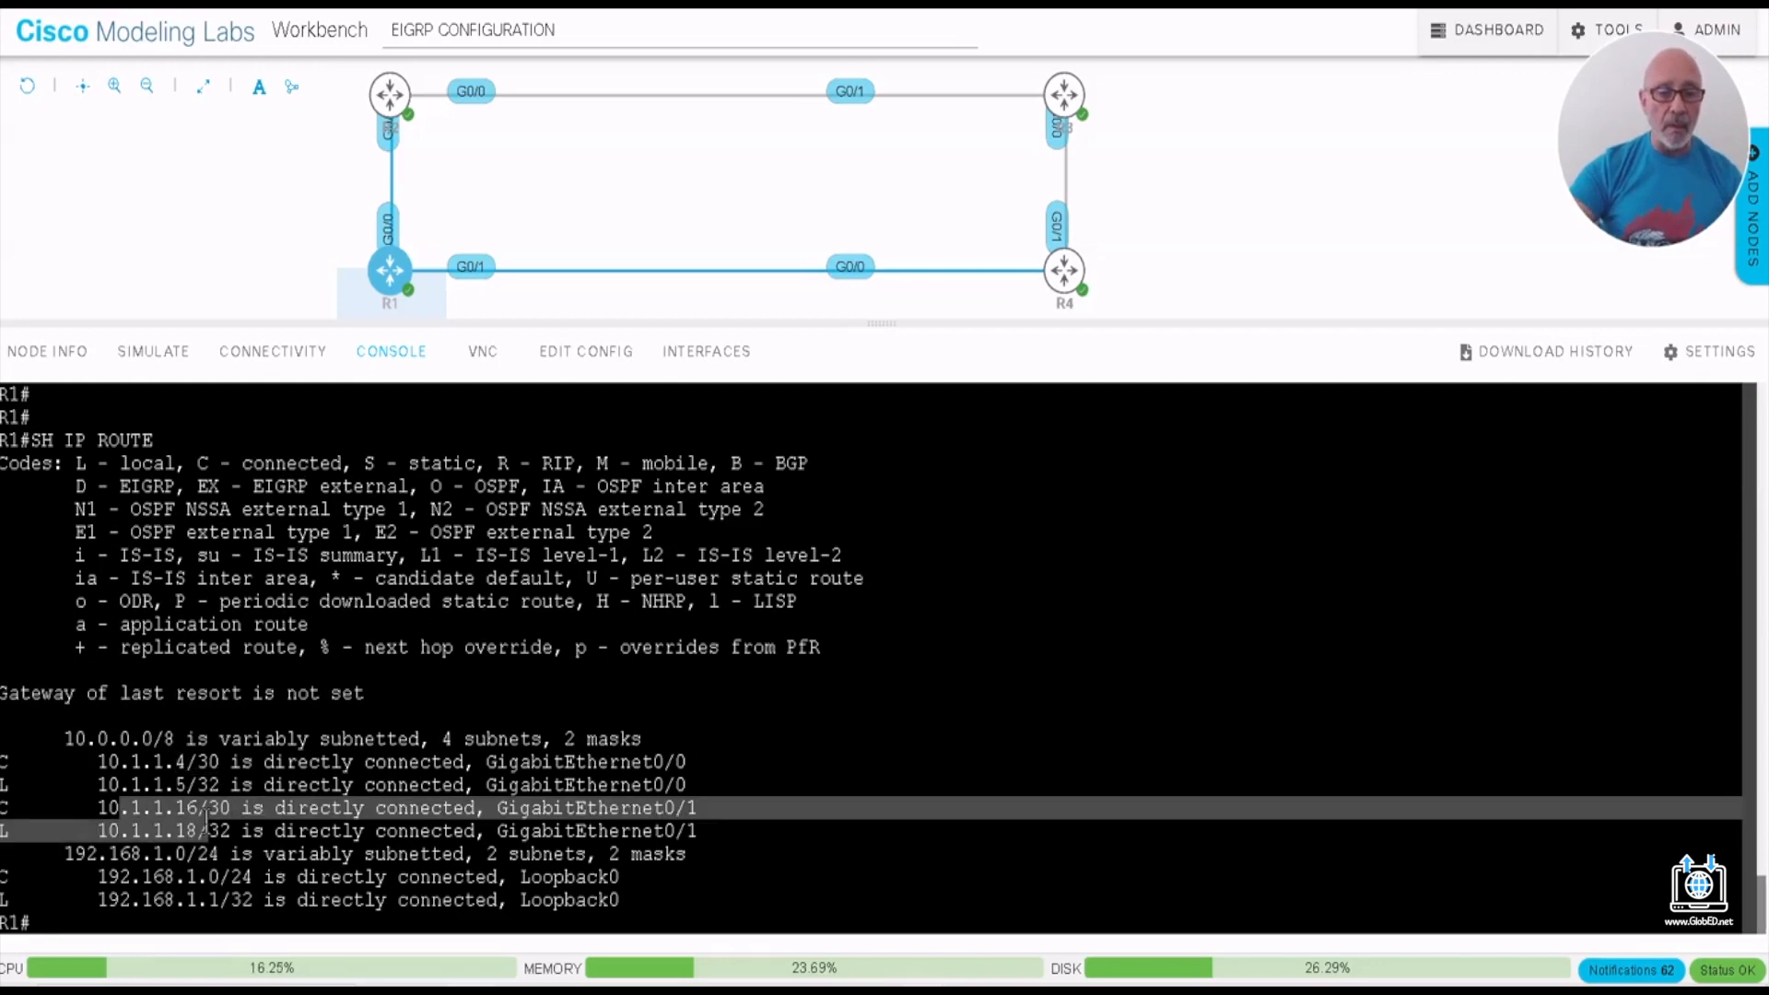
pyautogui.click(231, 826)
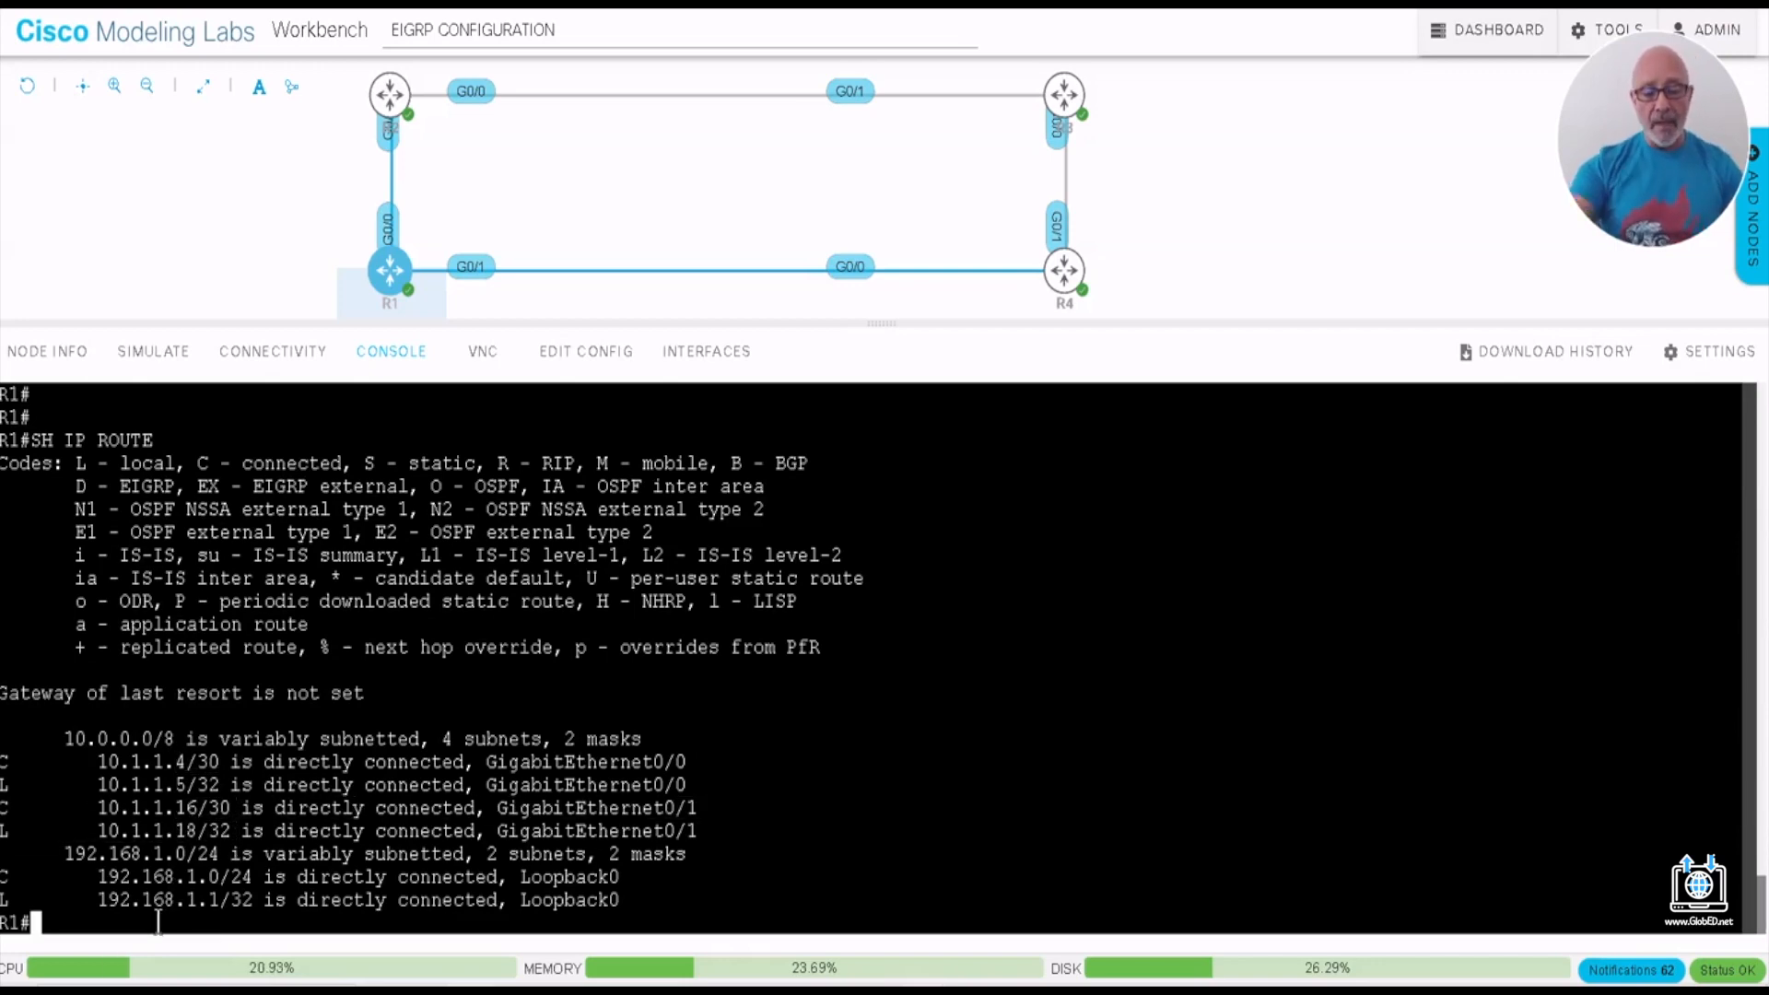
# - Run SH PROTOCOLS on R1 to list the status and addresses of its interfaces
pyautogui.write('SH POR')
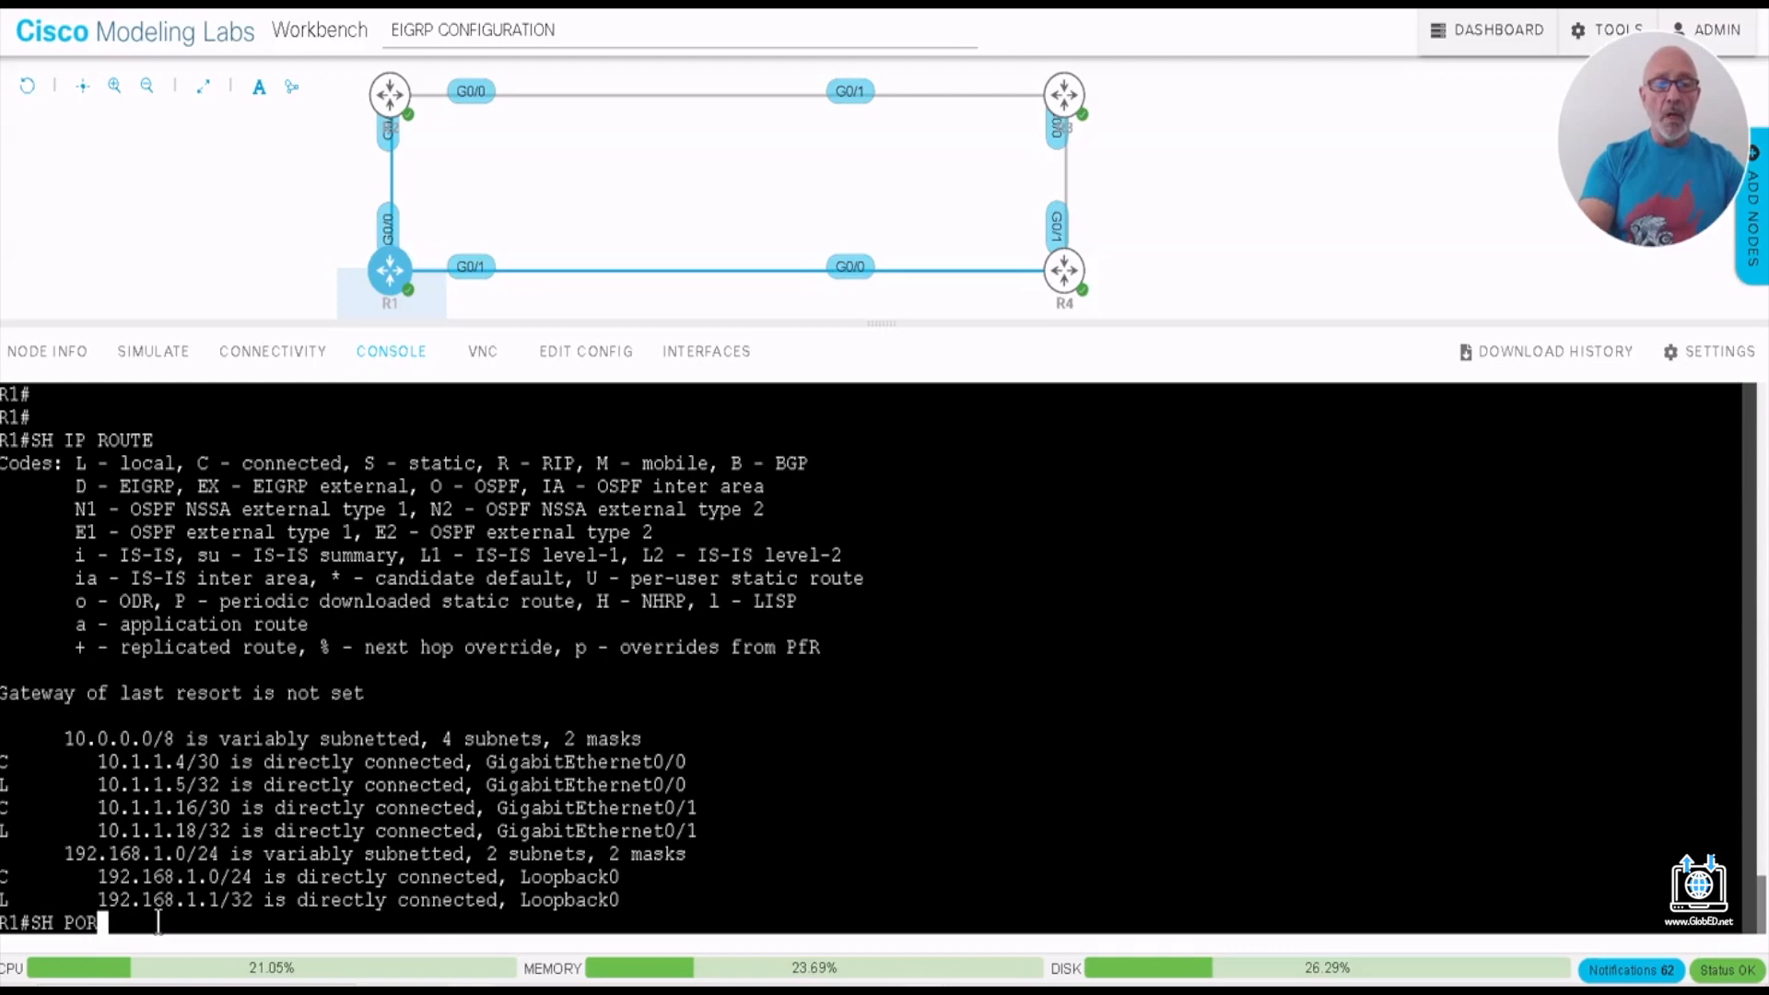
pyautogui.press('BackSpace')
pyautogui.write('ROTCOOLS')
pyautogui.press('Return')
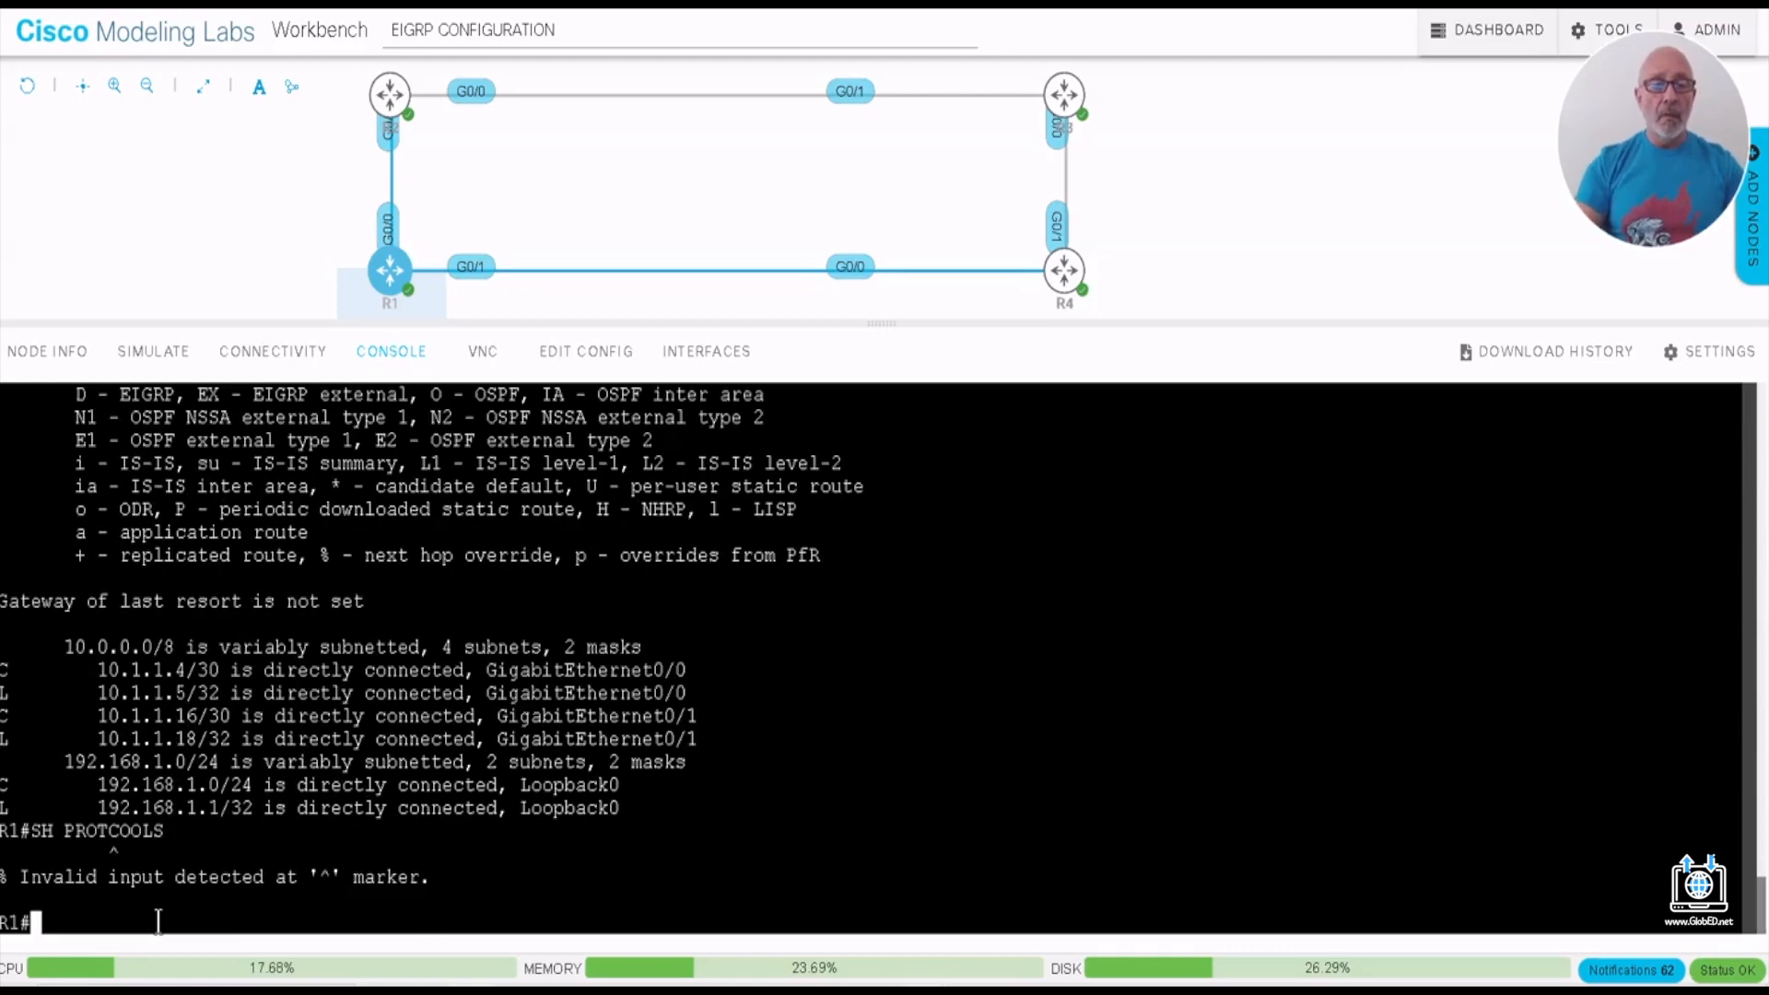
pyautogui.press('Up')
pyautogui.press('BackSpace')
pyautogui.press('BackSpace')
pyautogui.press('BackSpace')
pyautogui.press('BackSpace')
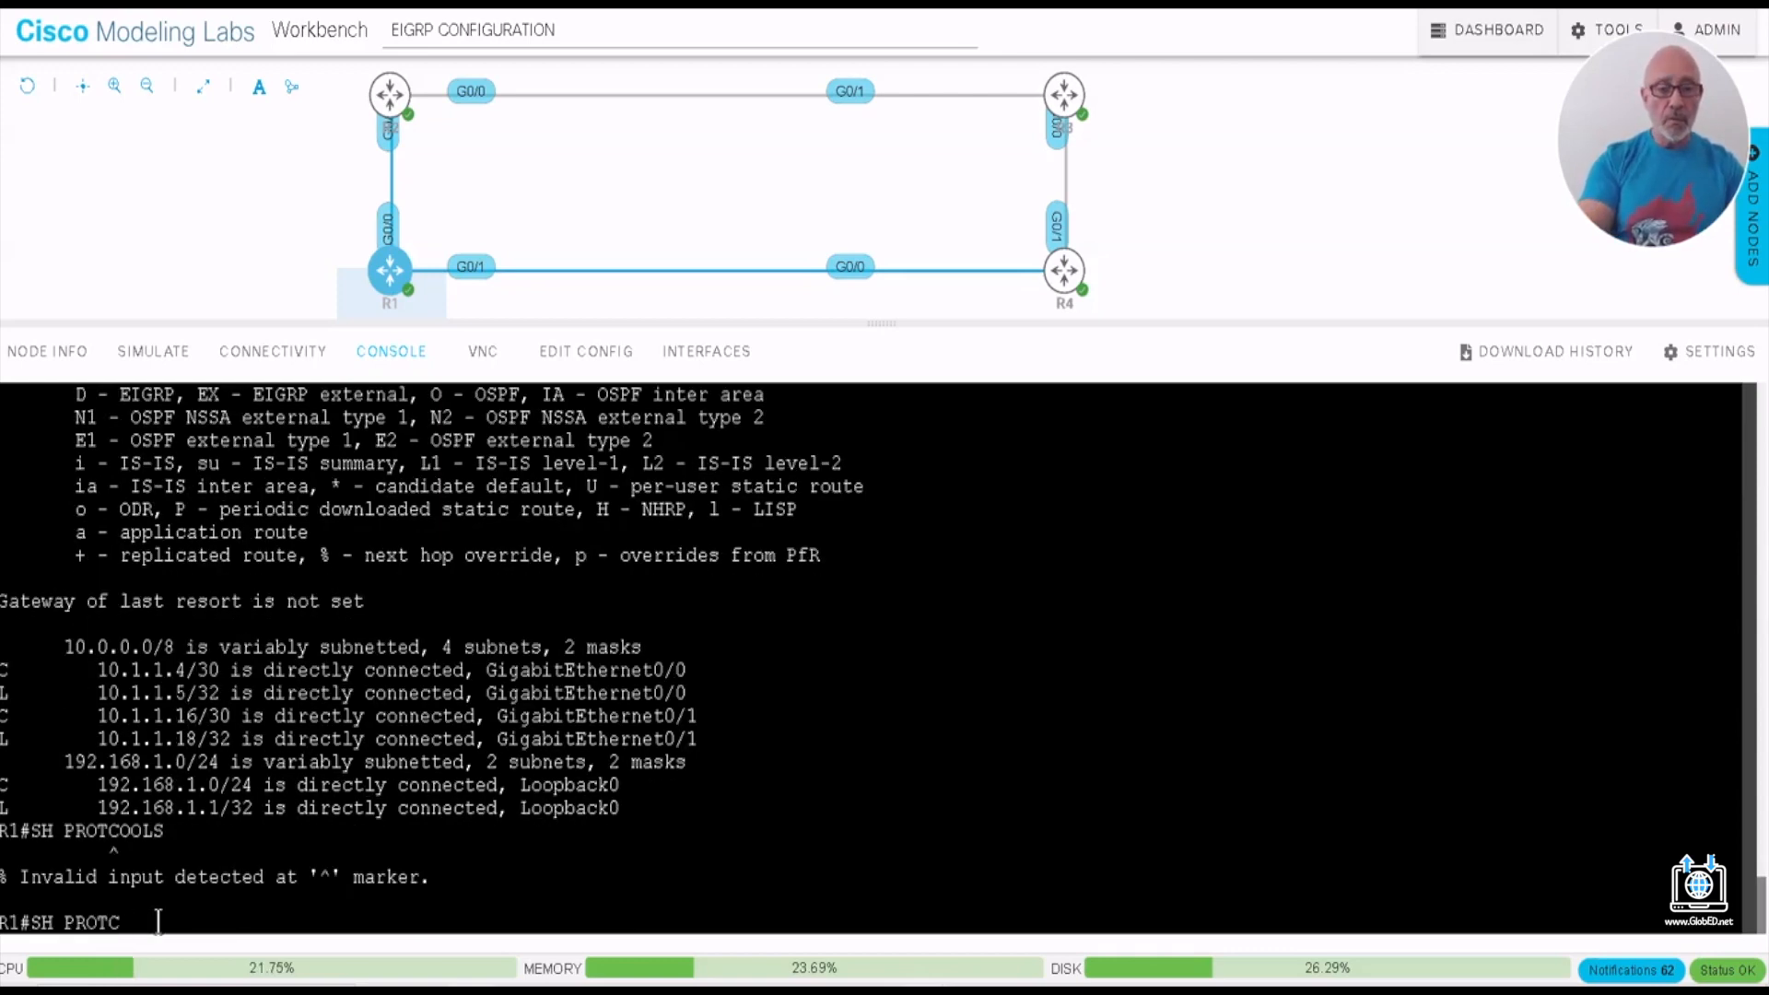
pyautogui.press('BackSpace')
pyautogui.write('O')
pyautogui.press('Tab')
pyautogui.press('Return')
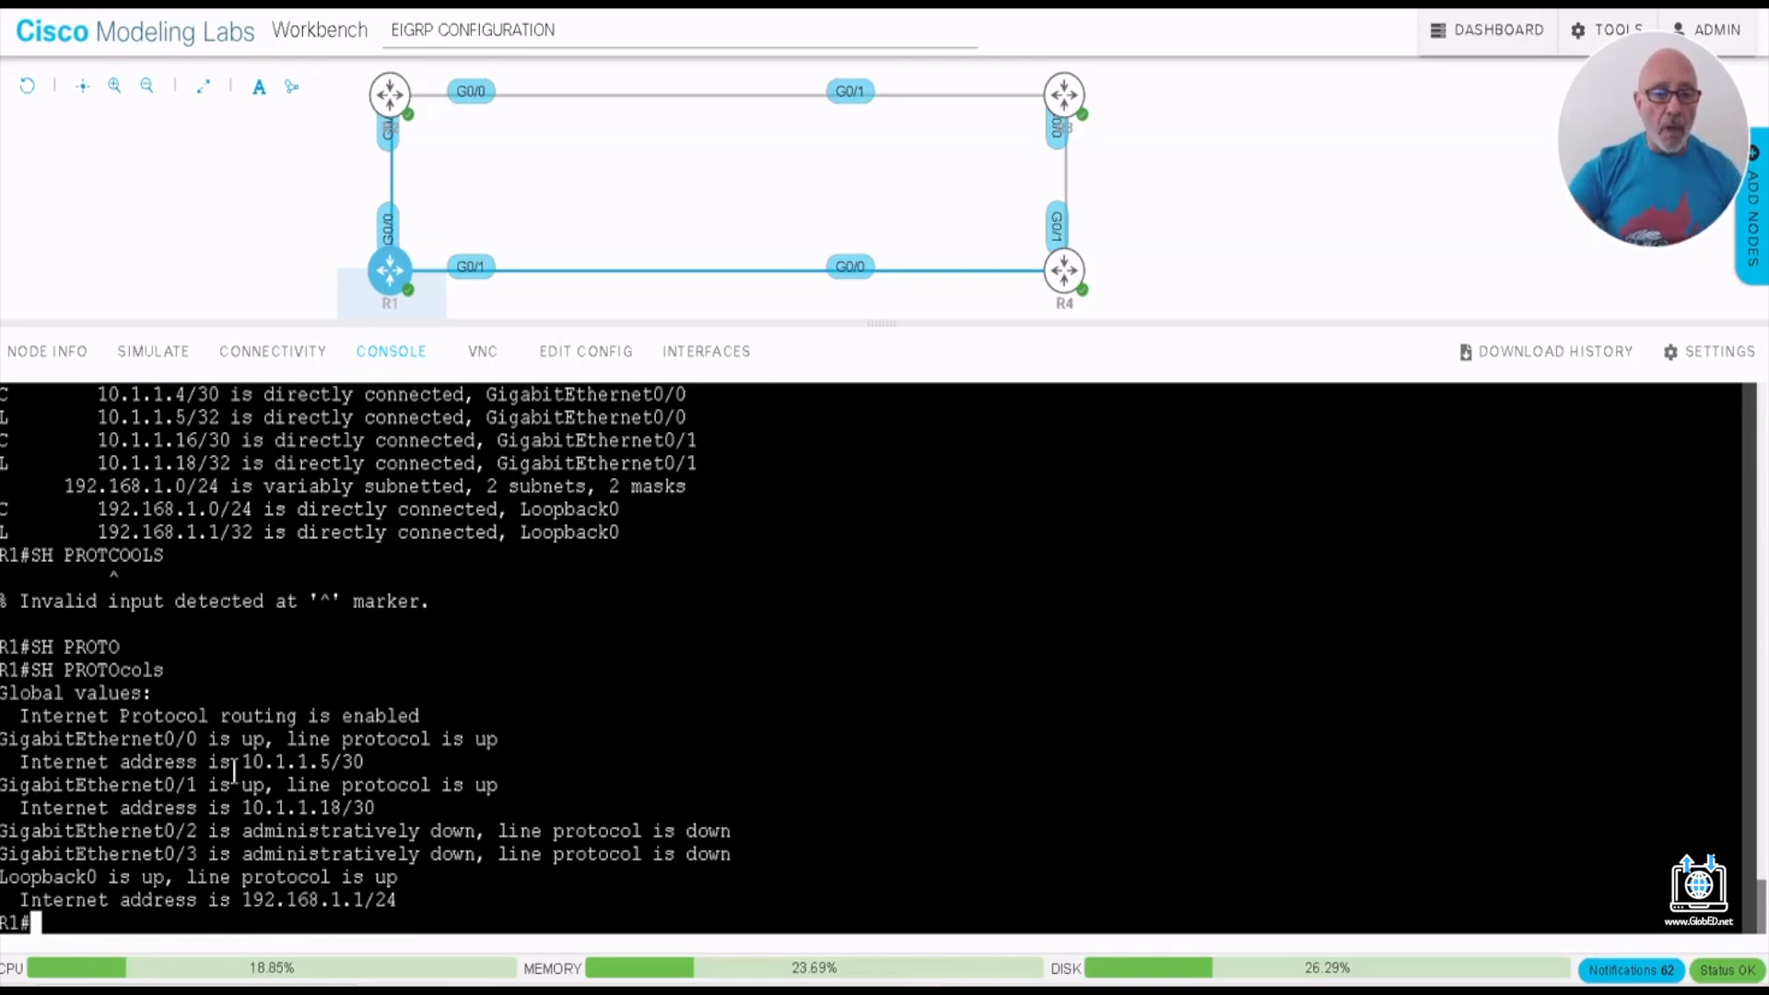
# - Examine the IP addresses of R1's GigabitEthernet0/0, GigabitEthernet0/1 and Loopback0 in the SH PROTOCOLS output
pyautogui.moveTo(235, 757); pyautogui.dragTo(330, 761)
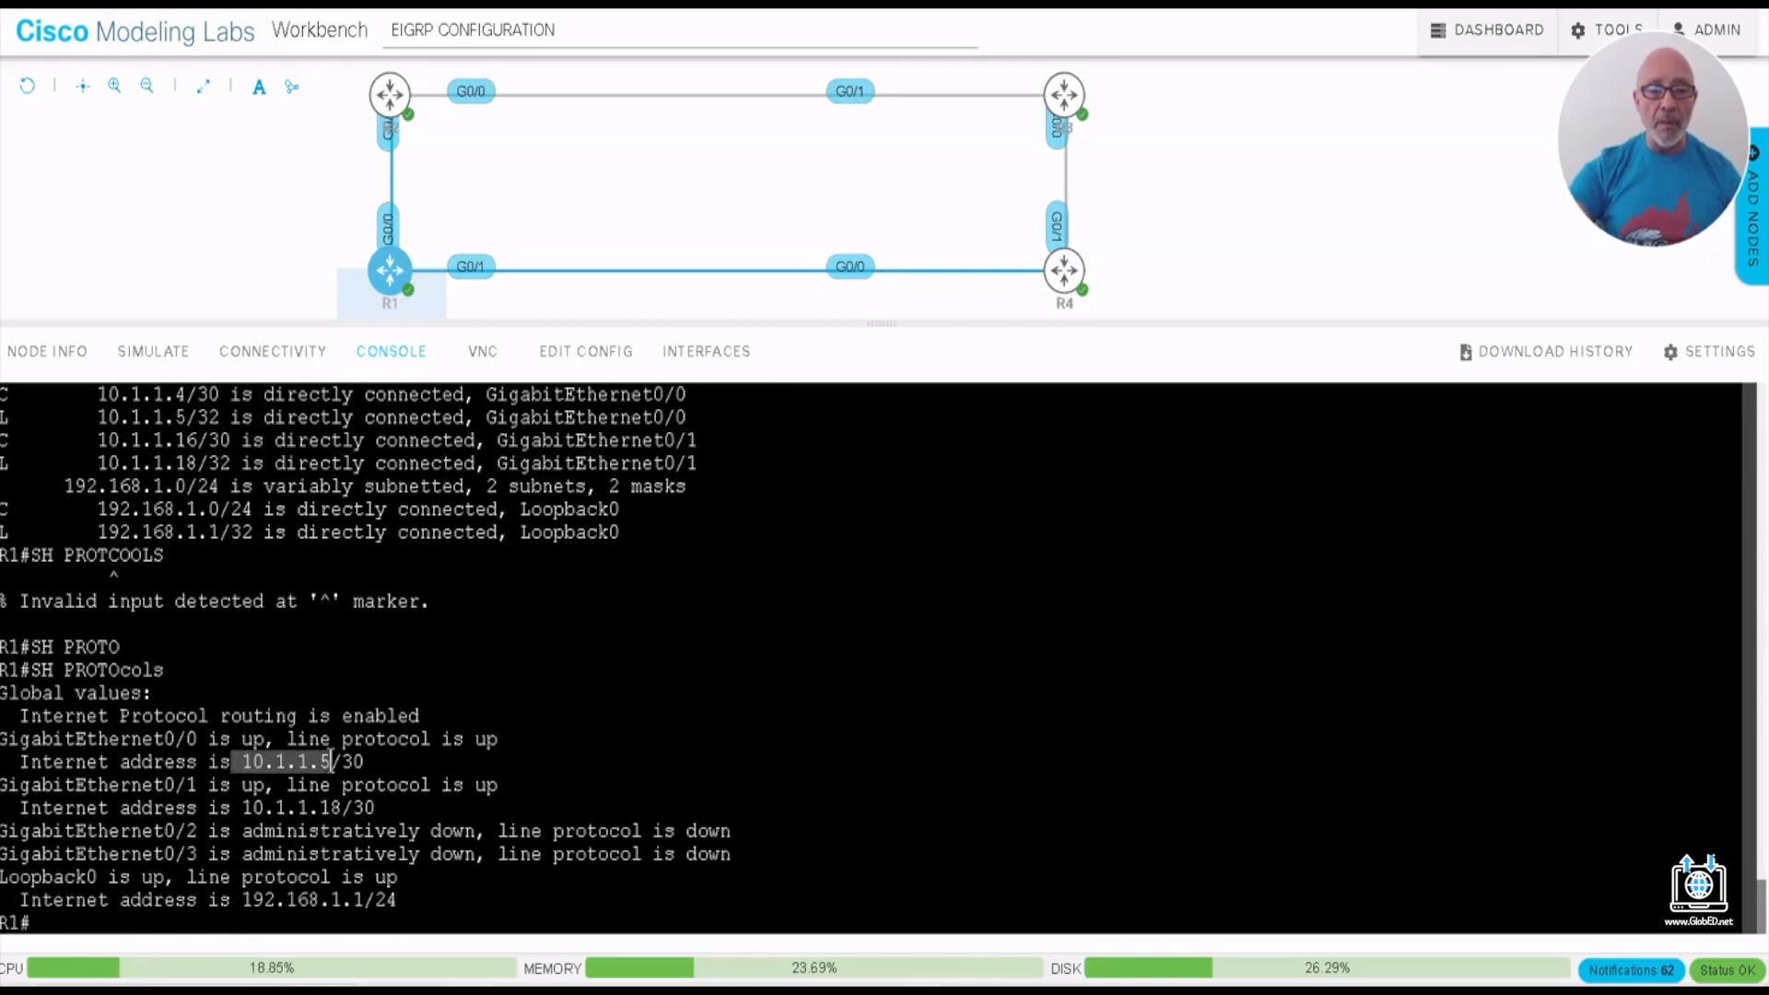
pyautogui.moveTo(243, 809); pyautogui.dragTo(330, 809)
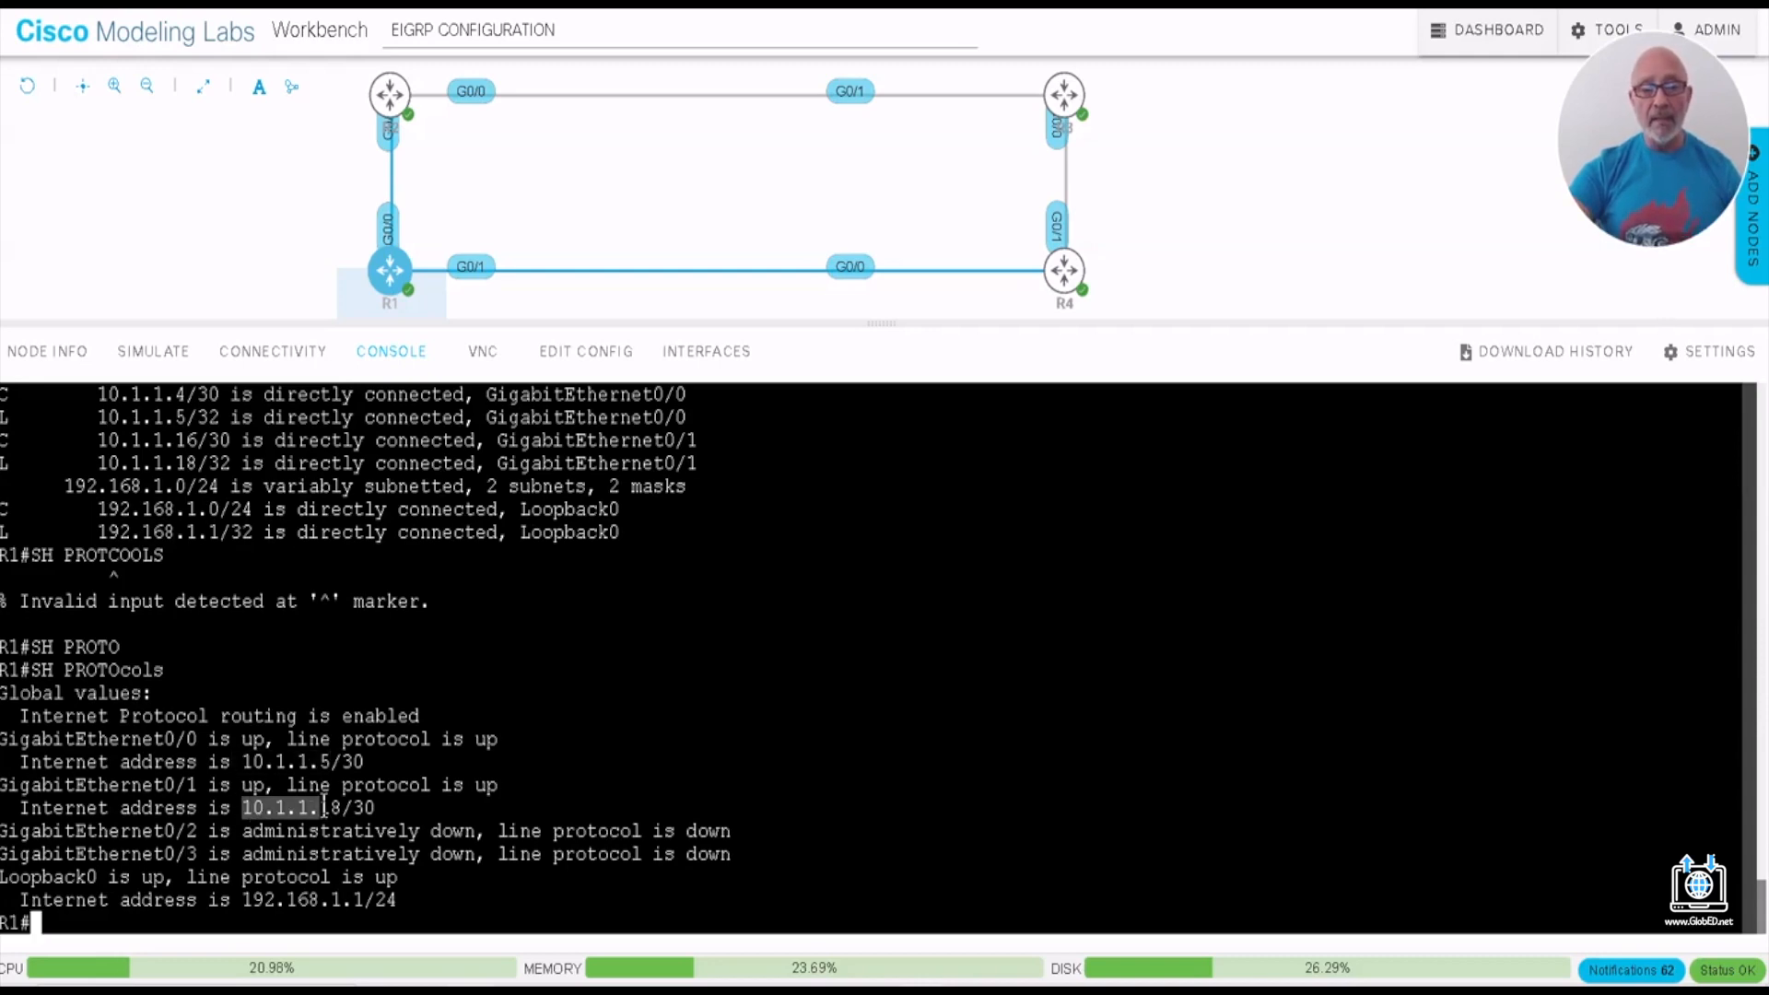
pyautogui.moveTo(242, 902); pyautogui.dragTo(341, 901)
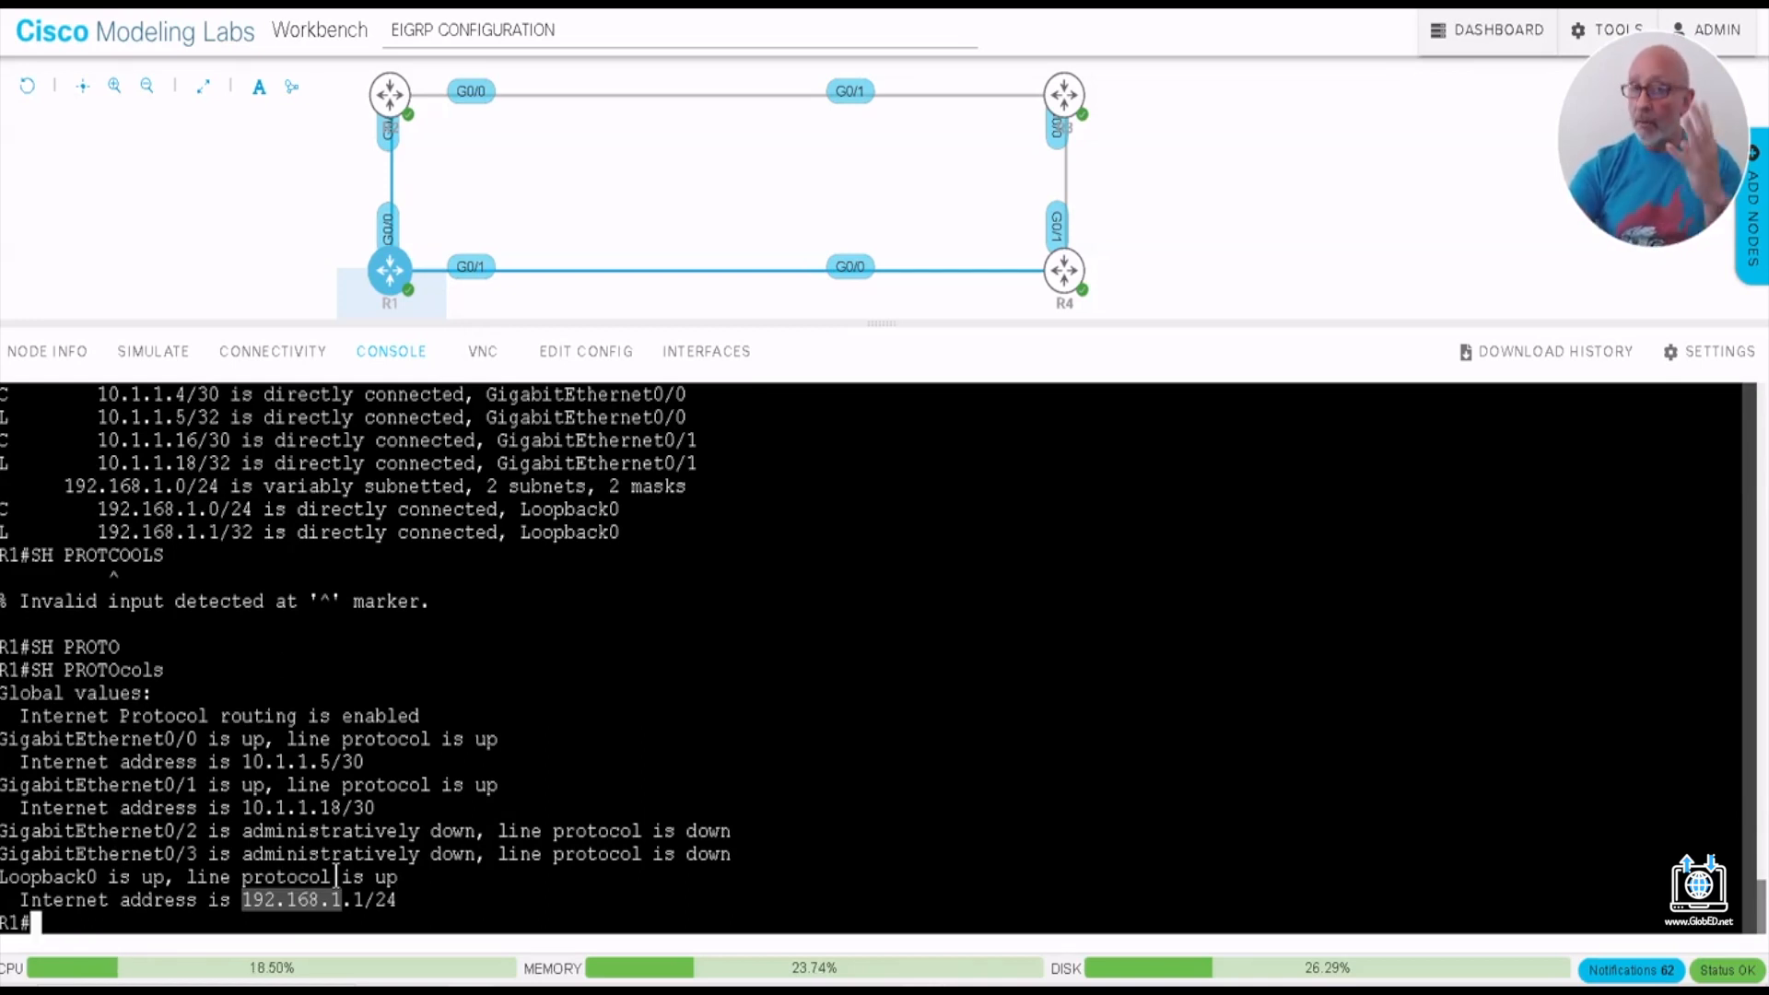
pyautogui.click(117, 915)
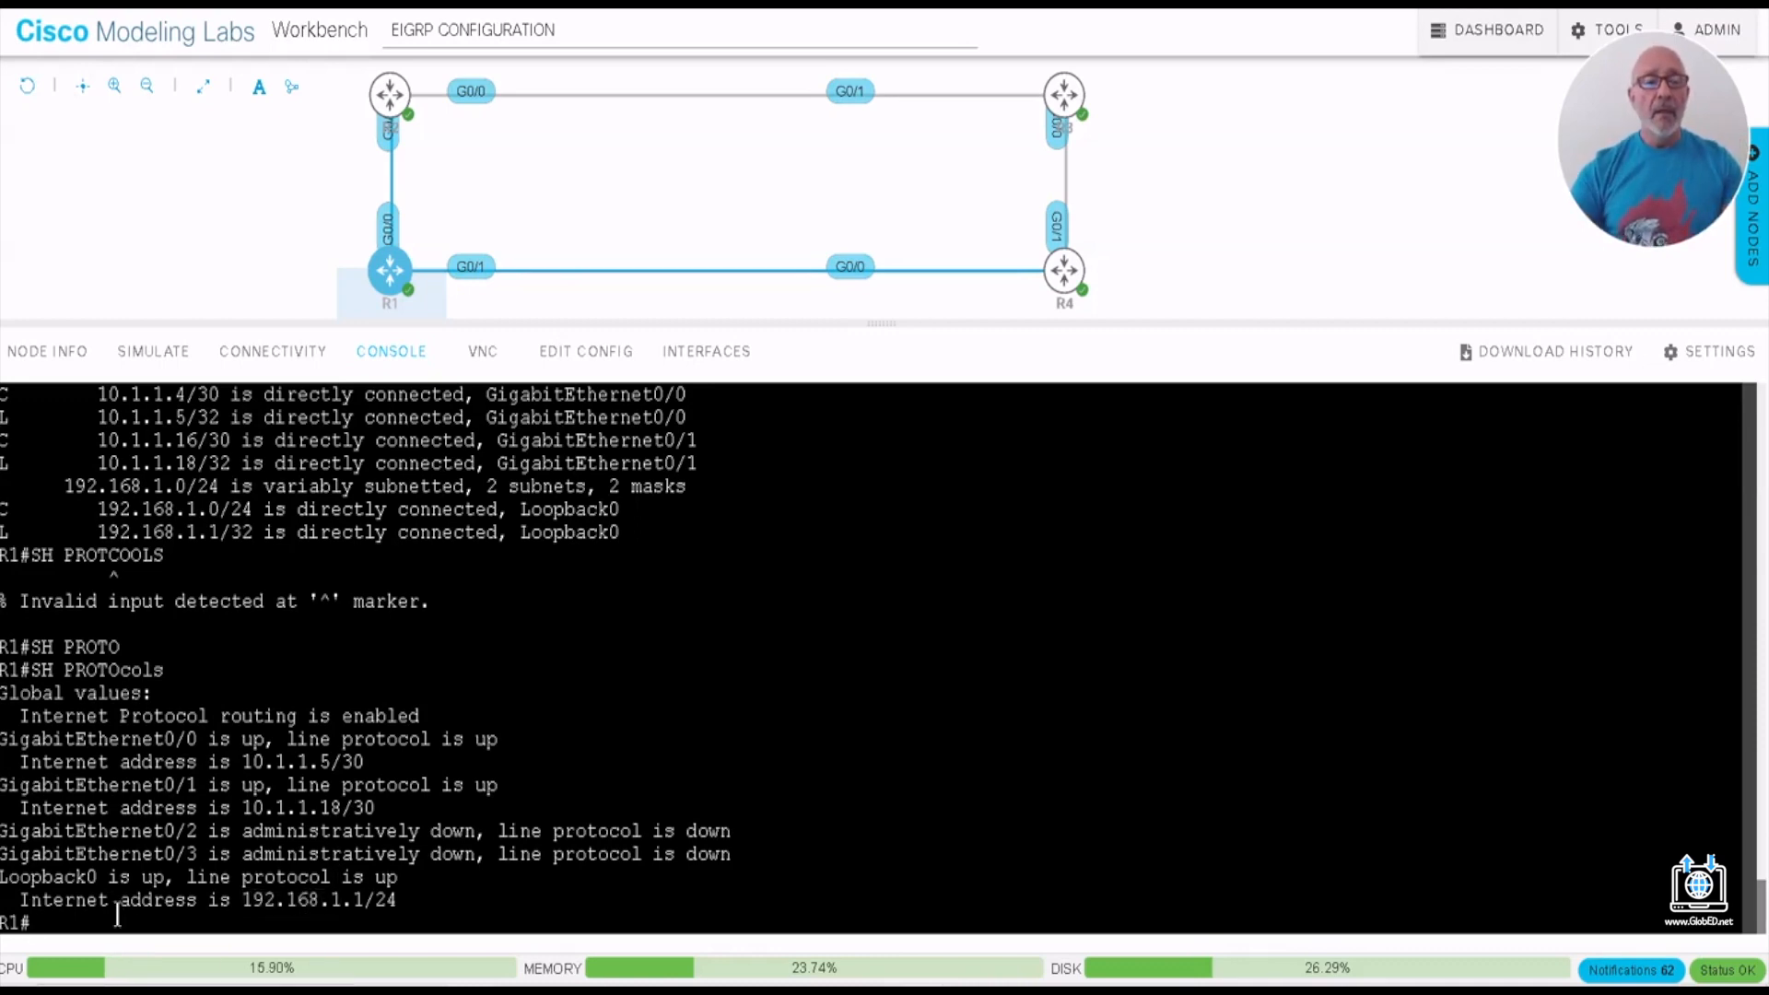
pyautogui.press('Return')
pyautogui.press('Return')
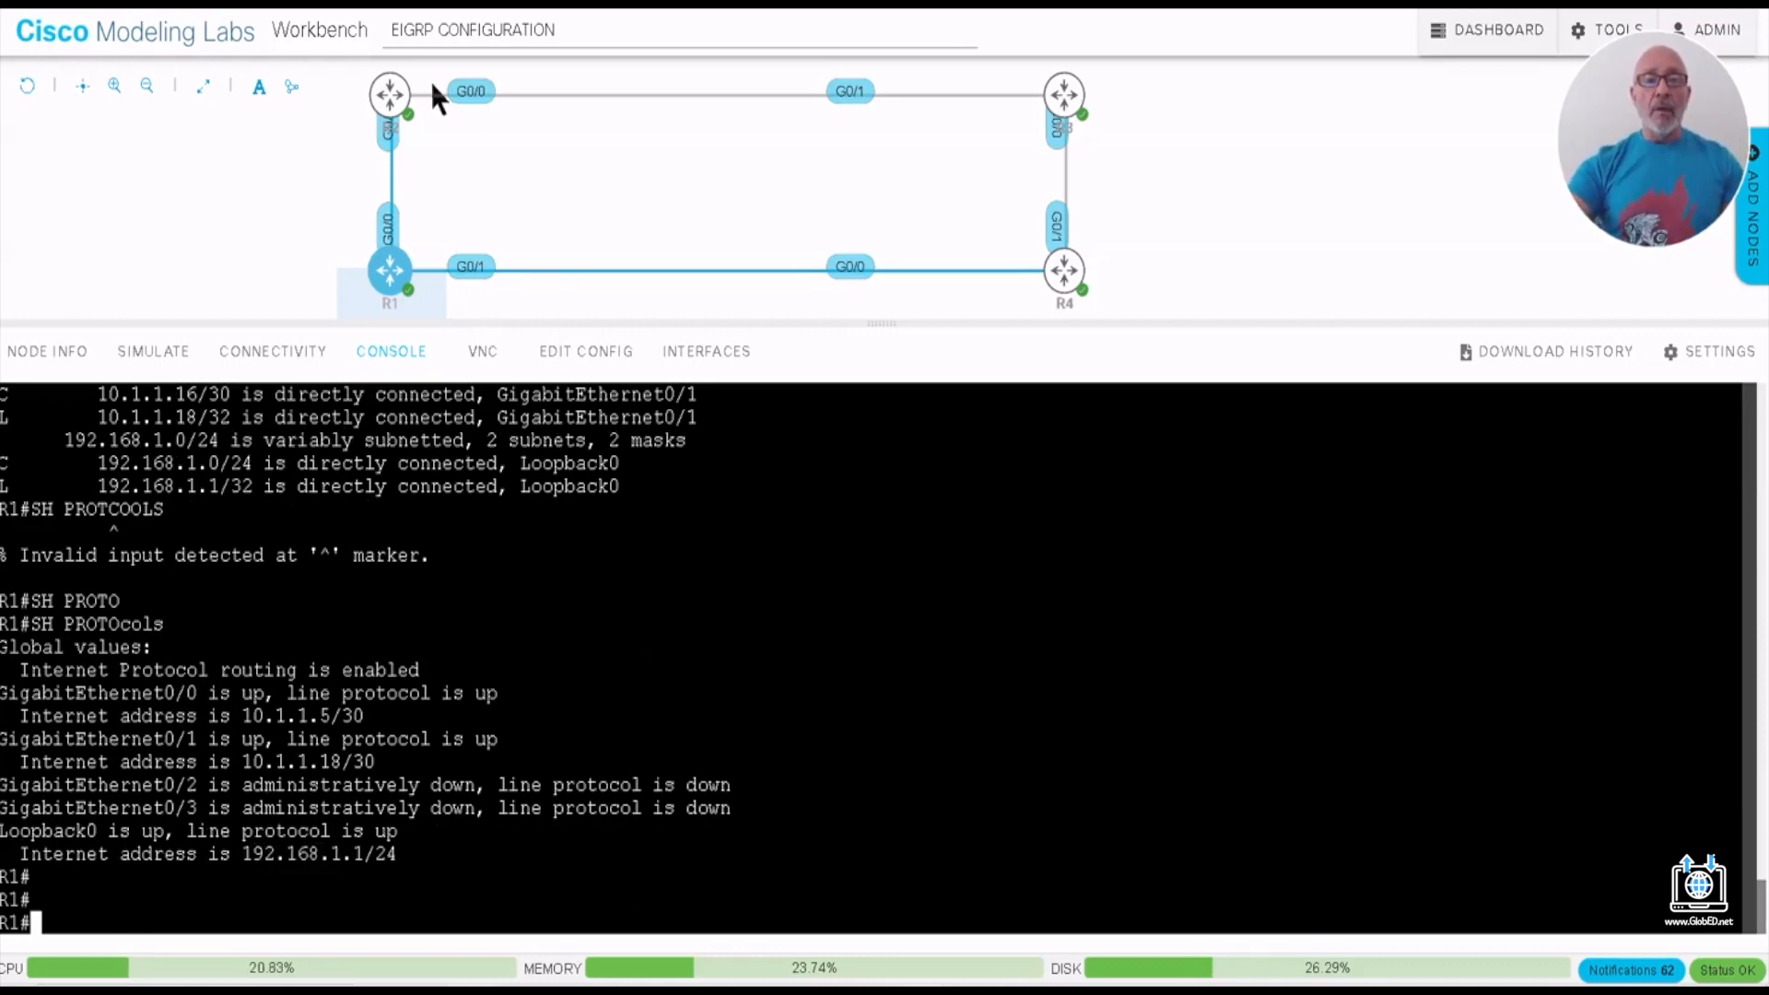
# - Open the console of router R2, run SH PROTOCOLS and check the address of its GigabitEthernet0/0 interface
pyautogui.click(390, 94)
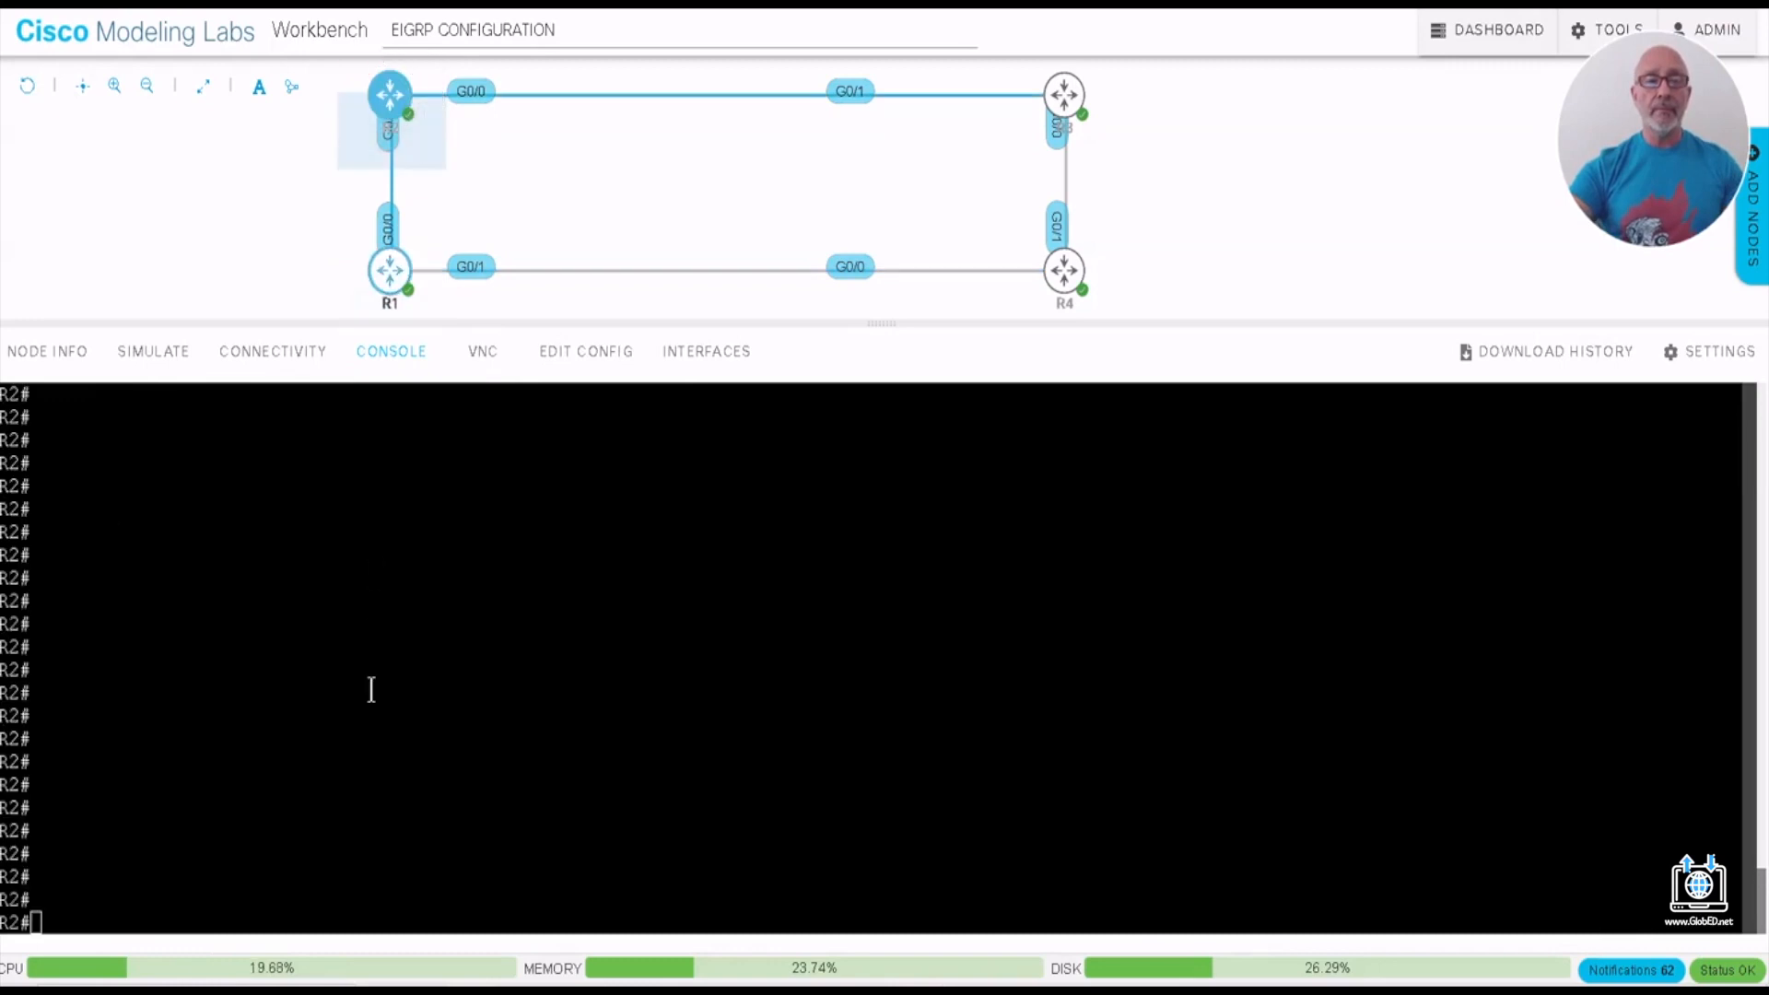
pyautogui.click(360, 778)
pyautogui.write('SH ')
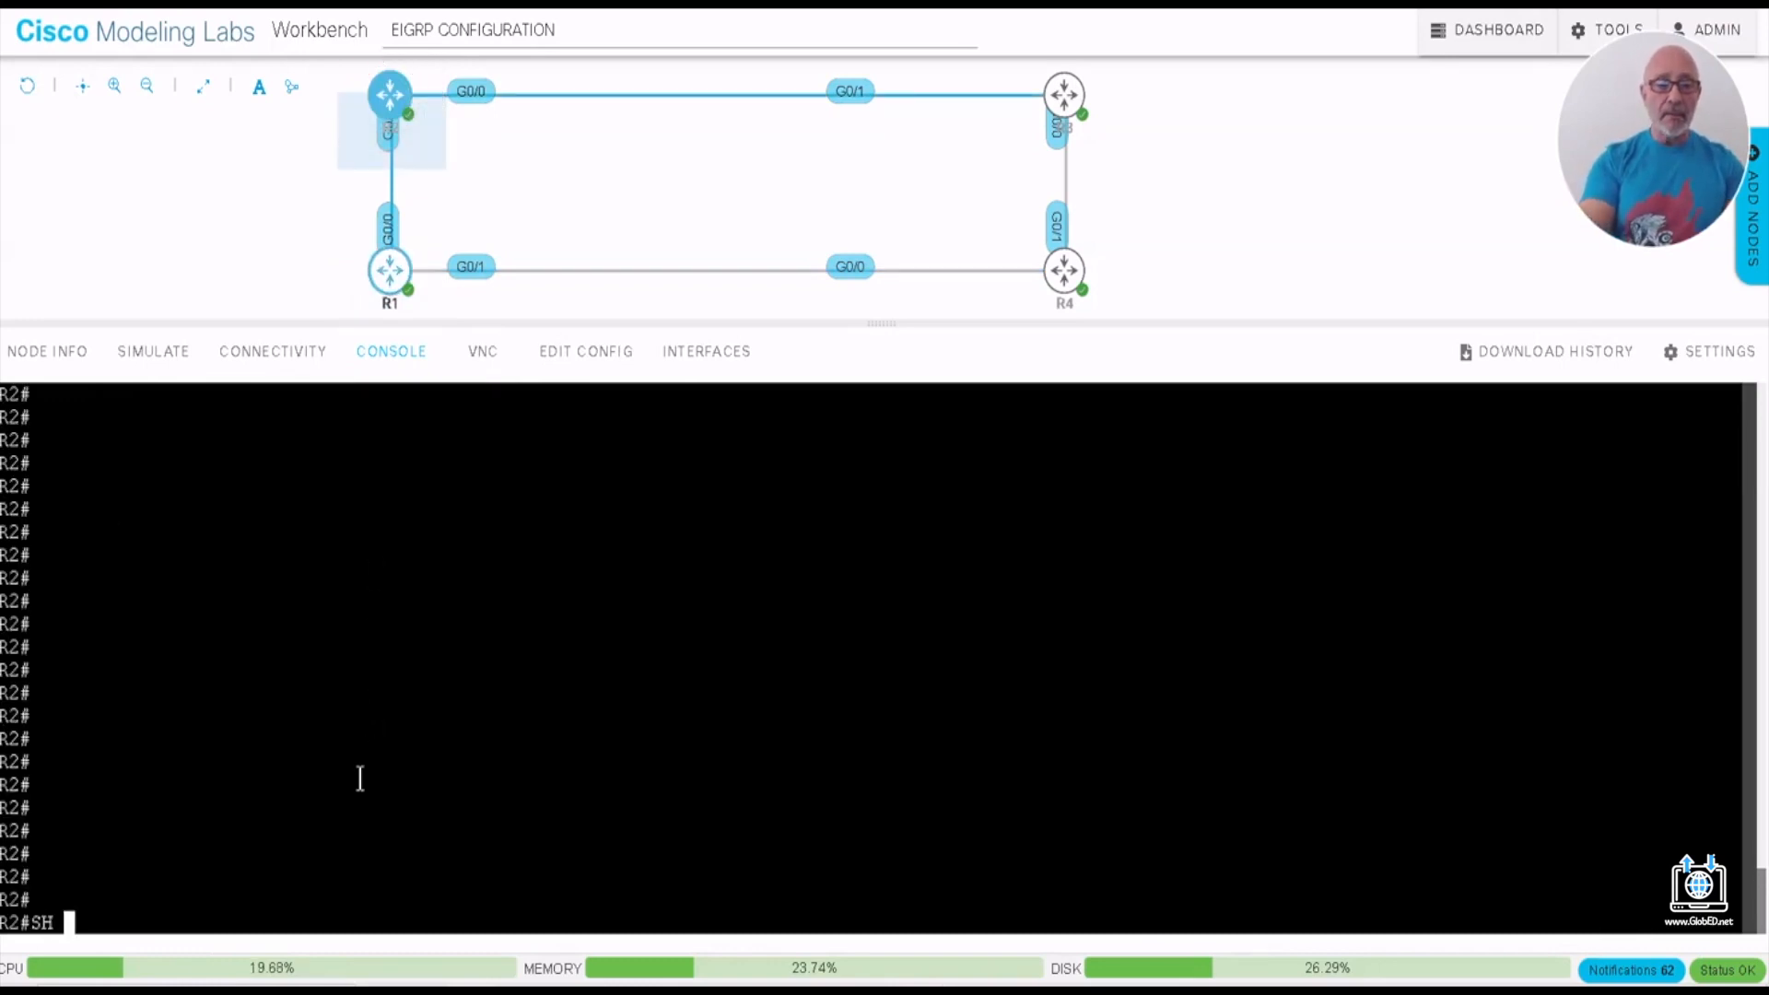
pyautogui.write('PROT')
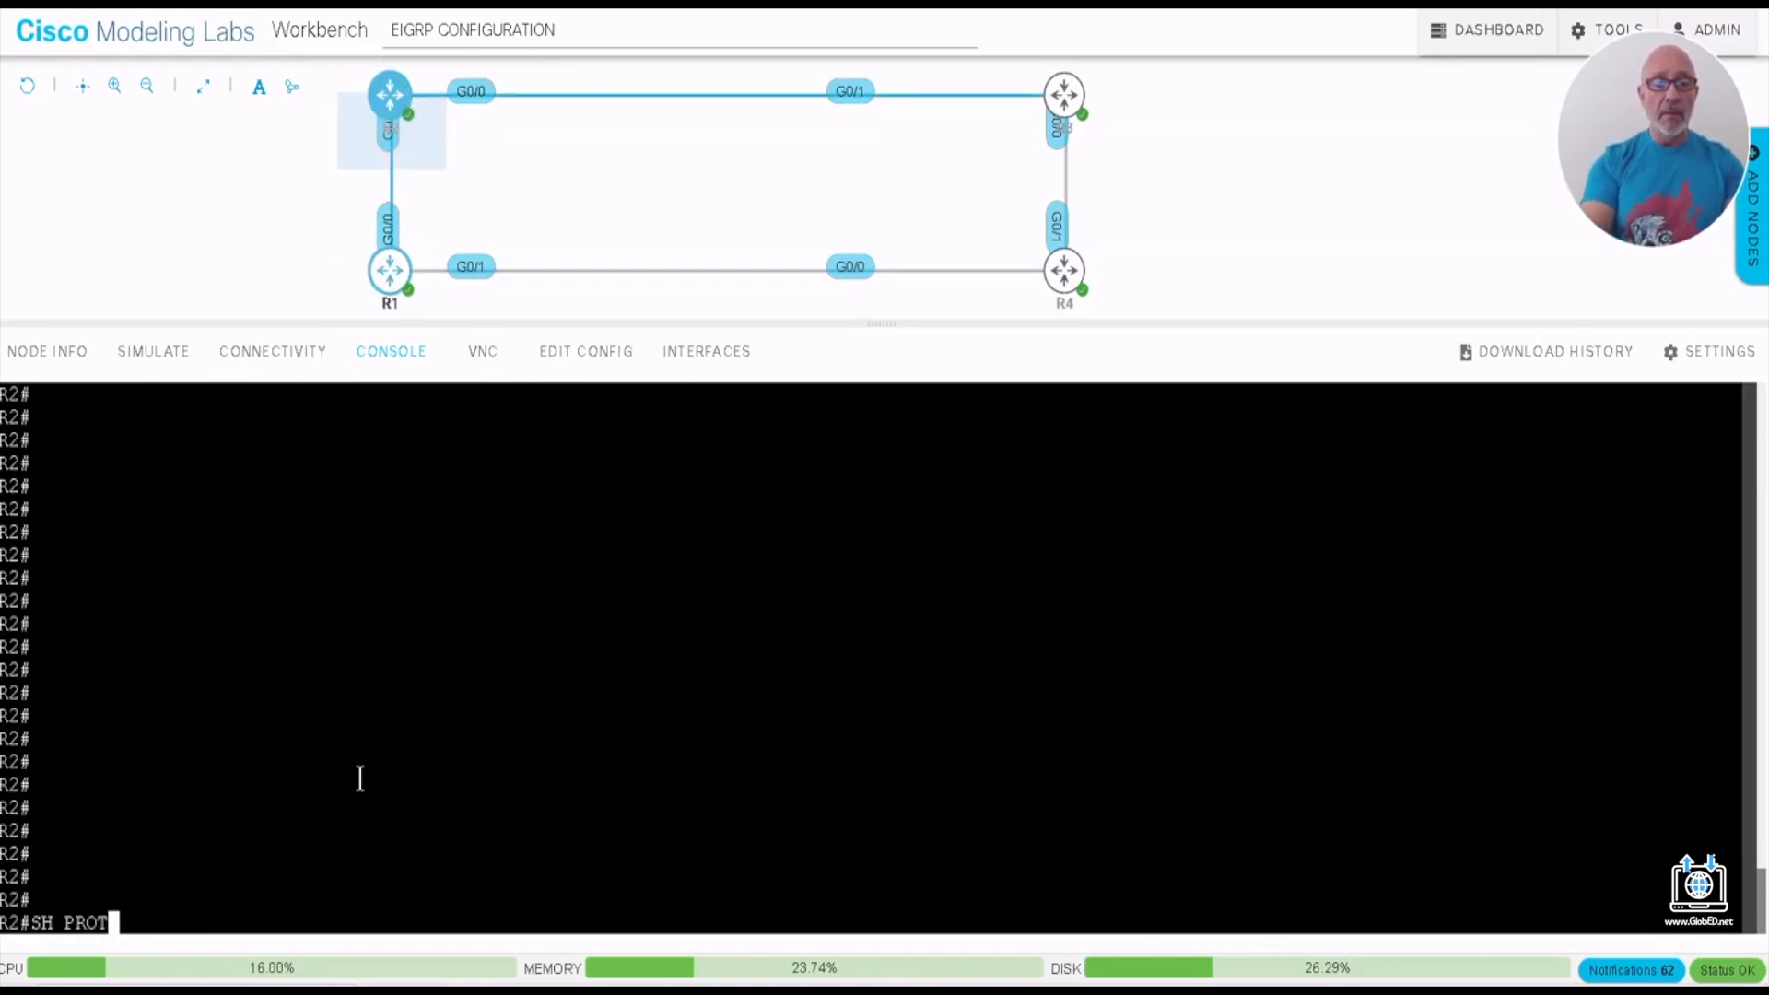
pyautogui.write('OCOLS')
pyautogui.press('Return')
pyautogui.press('Return')
pyautogui.press('Return')
pyautogui.press('Return')
pyautogui.press('Return')
pyautogui.press('Return')
pyautogui.press('Return')
pyautogui.press('Return')
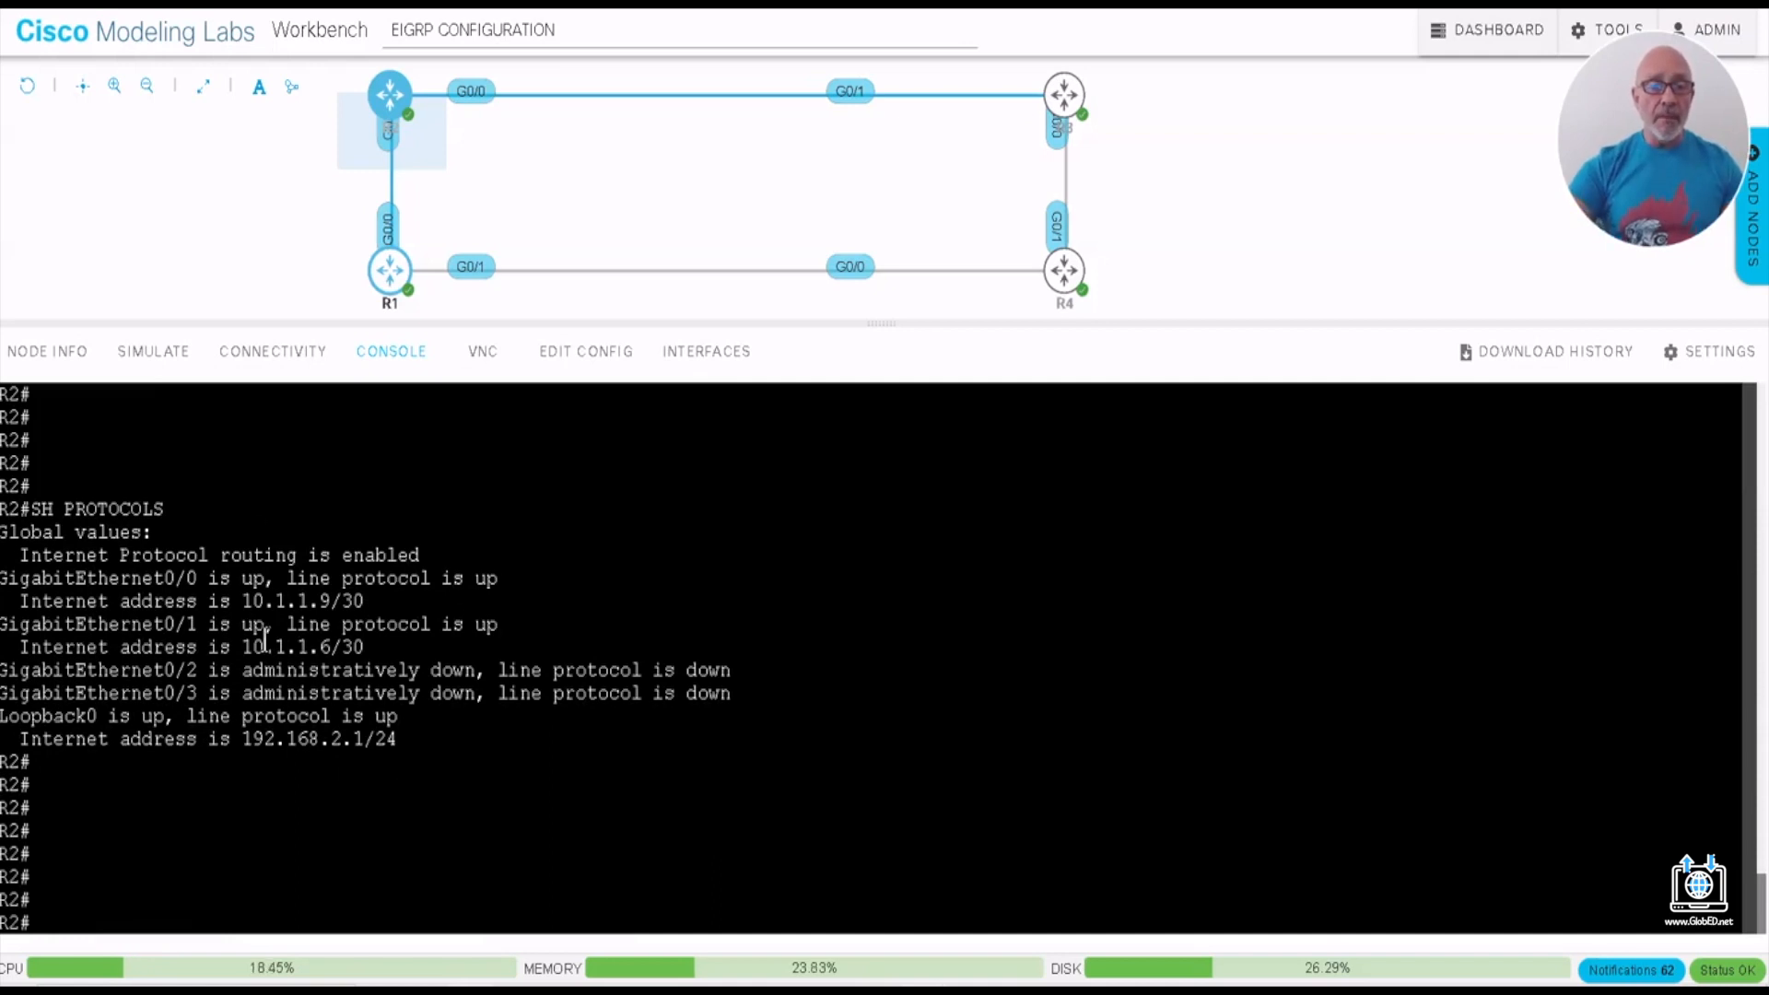
pyautogui.moveTo(242, 600); pyautogui.dragTo(385, 600)
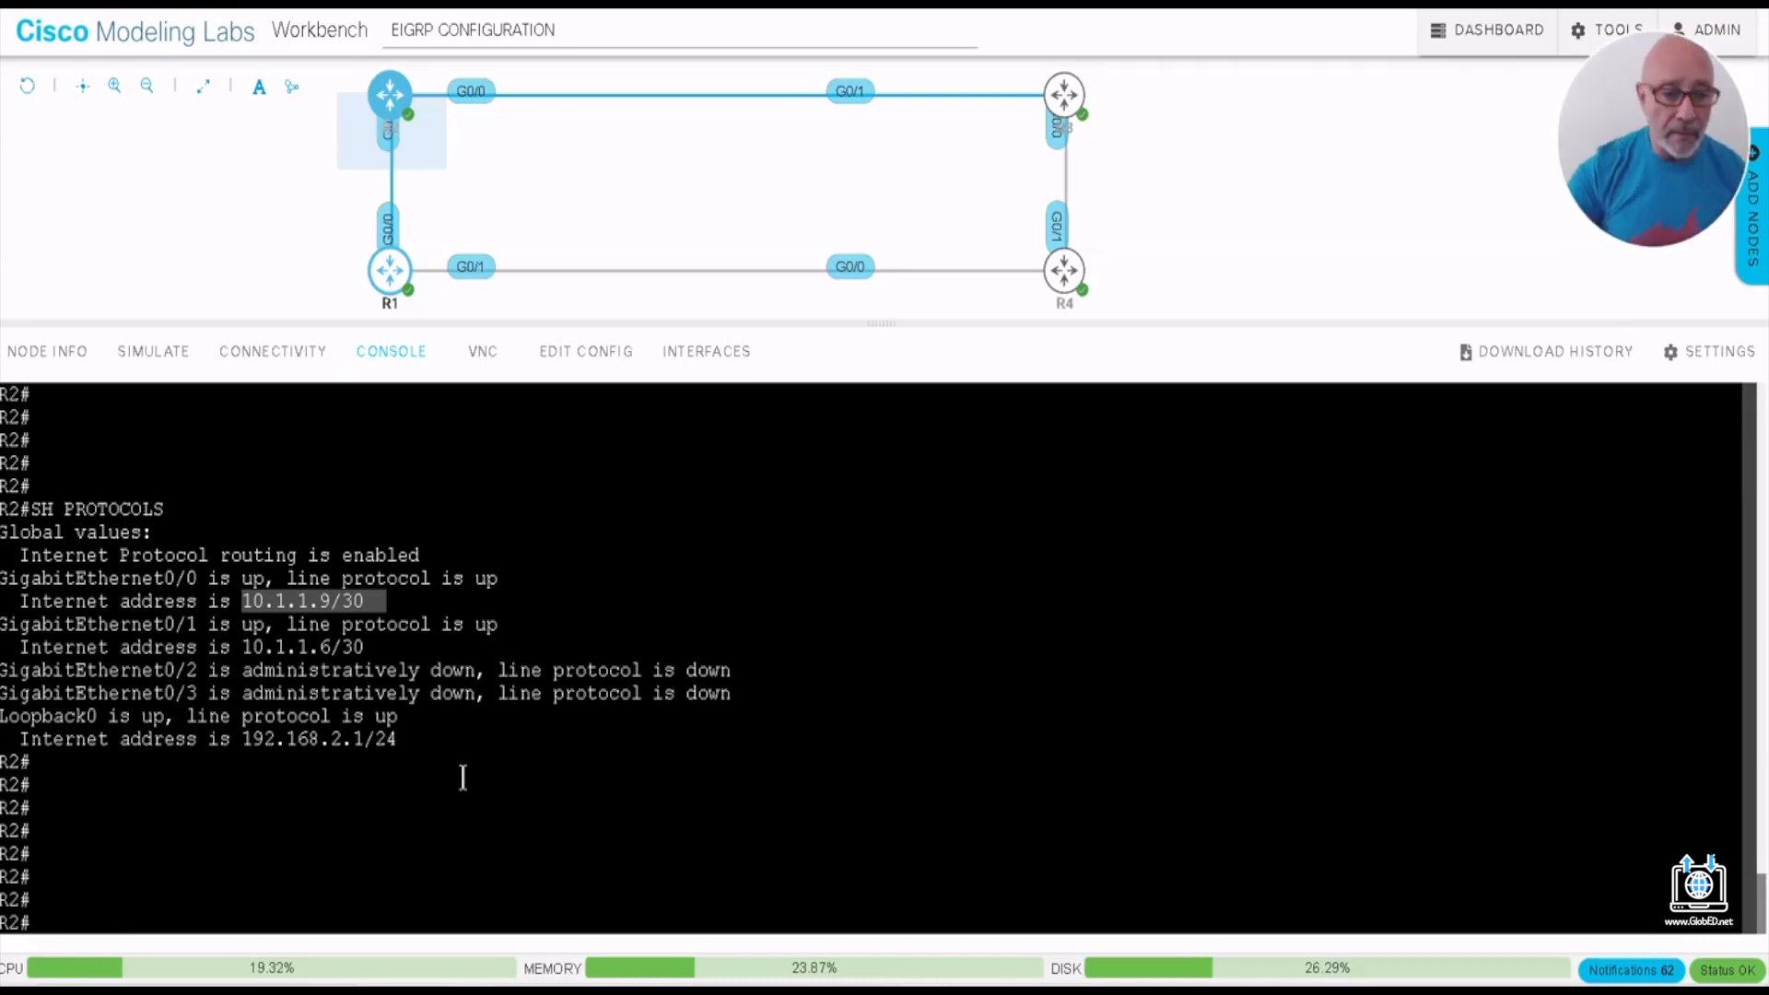
# - Return to R1's console and enter global configuration mode with CONF T
pyautogui.click(385, 269)
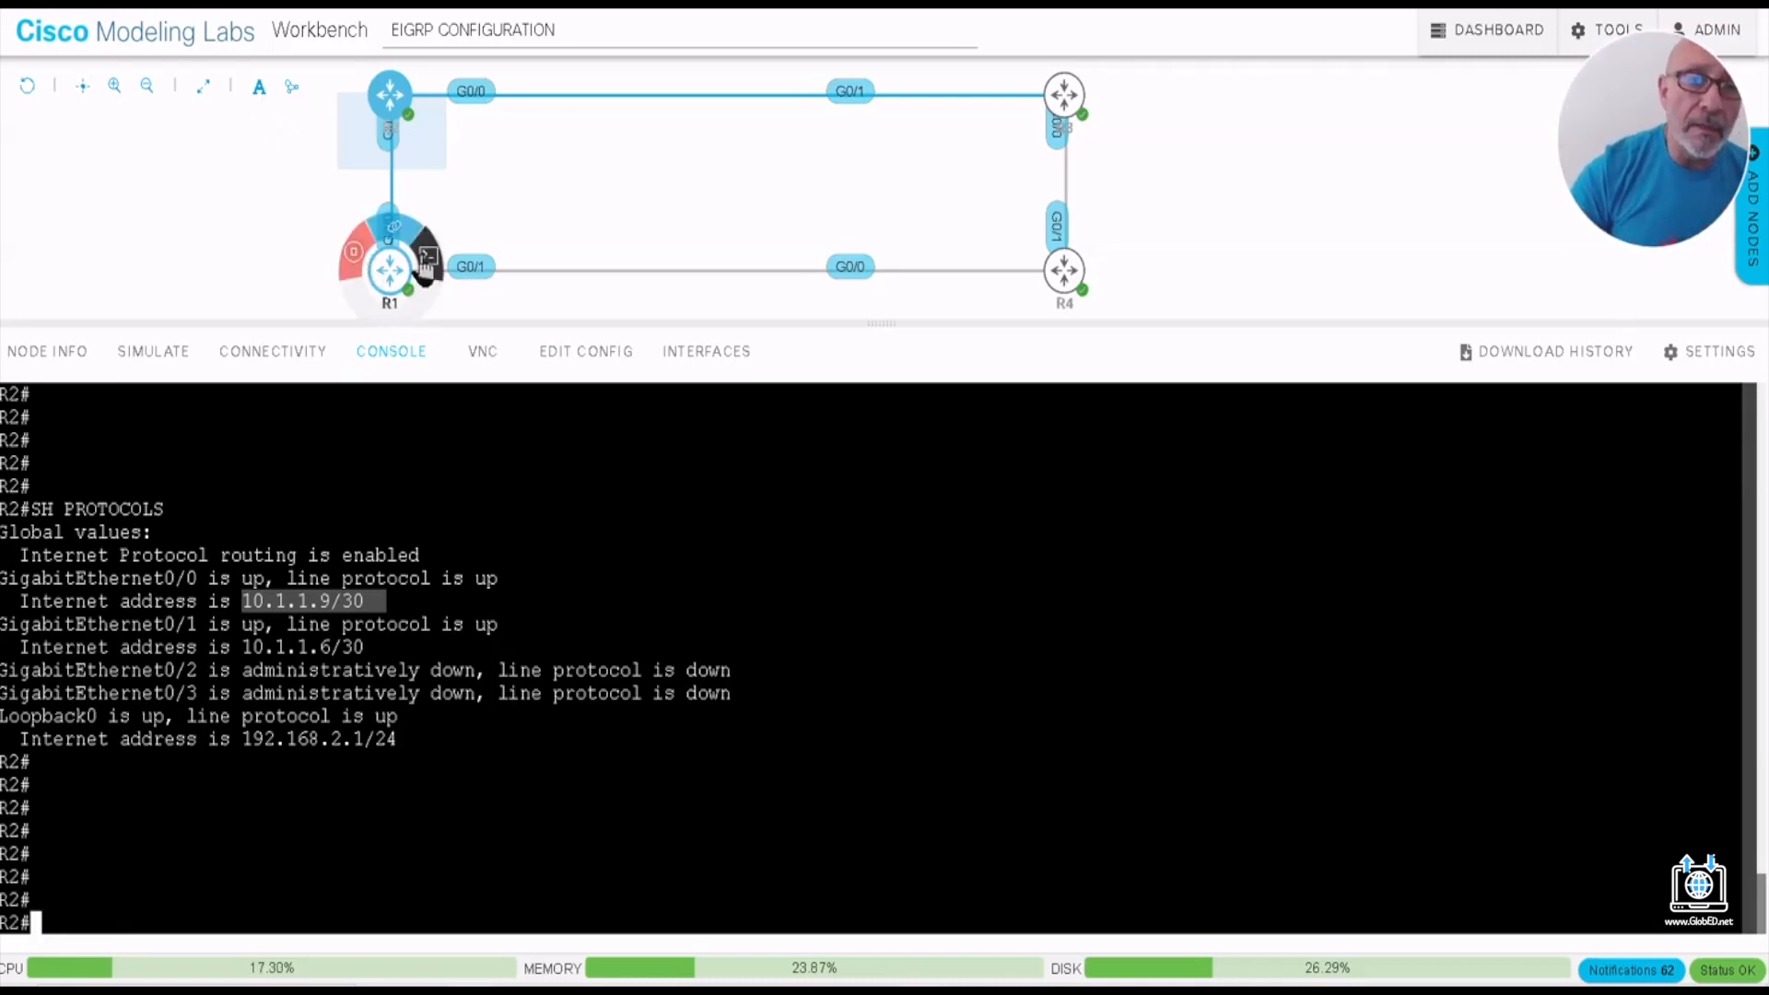
pyautogui.click(411, 276)
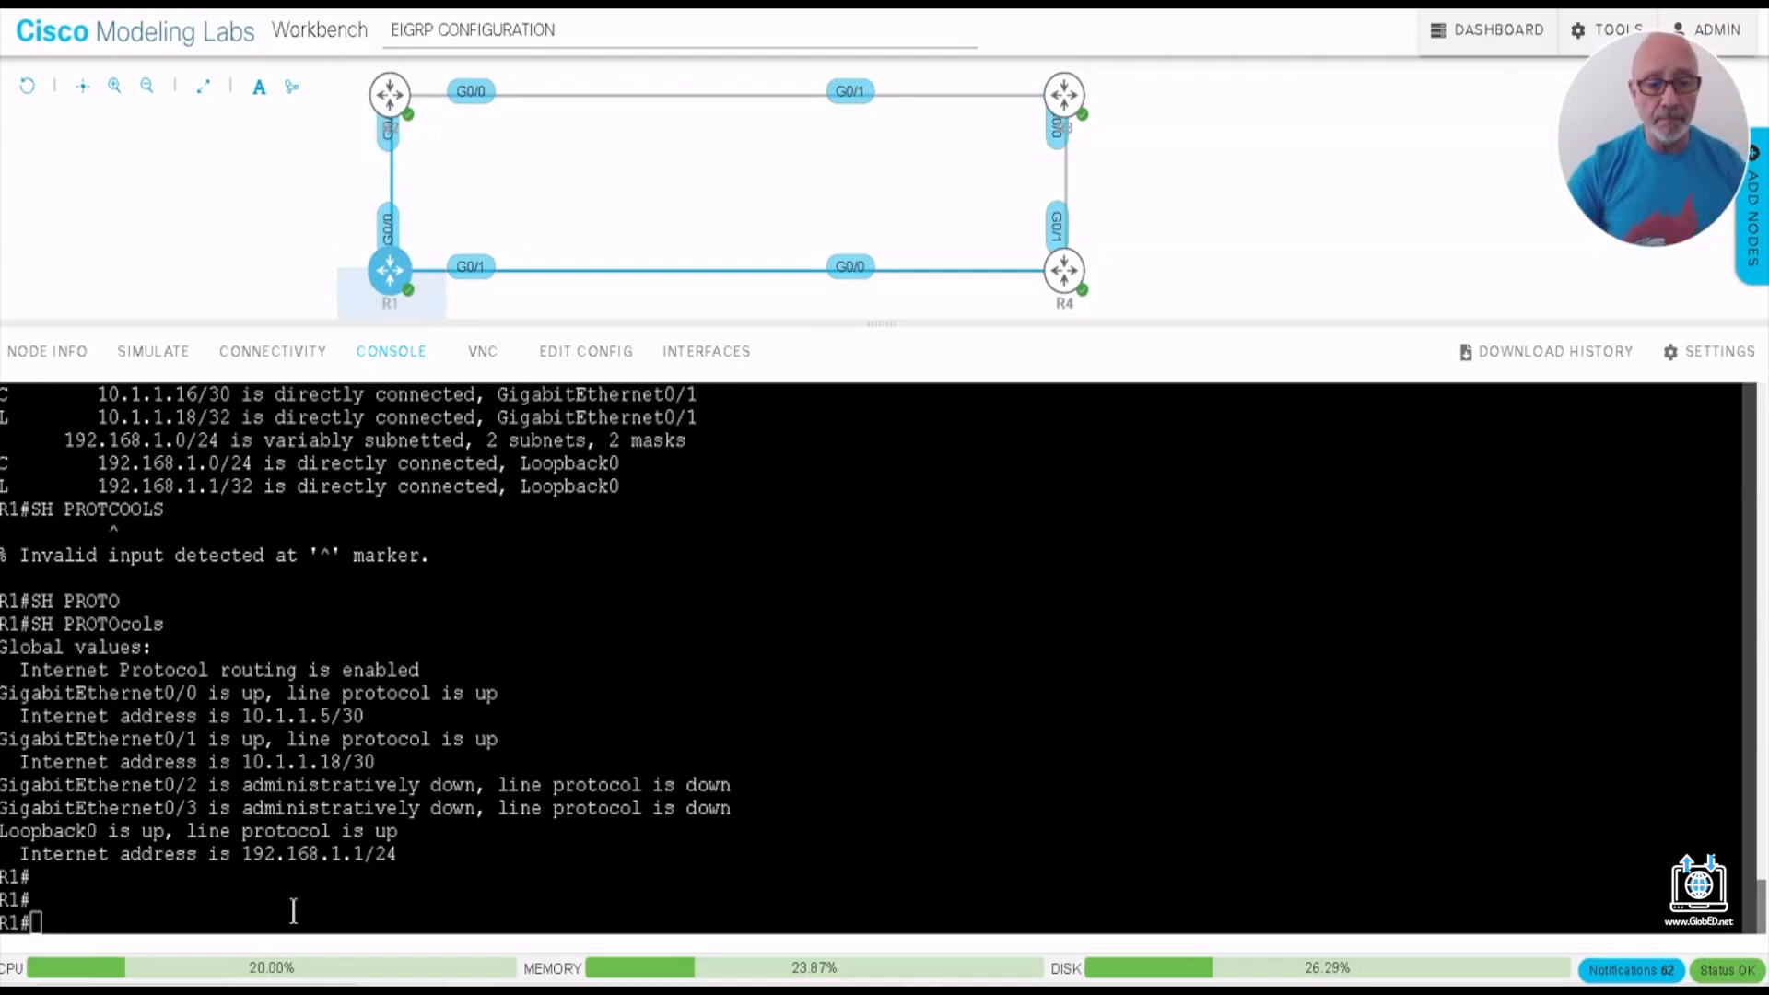
pyautogui.press('Return')
pyautogui.press('Return')
pyautogui.press('Return')
pyautogui.press('Return')
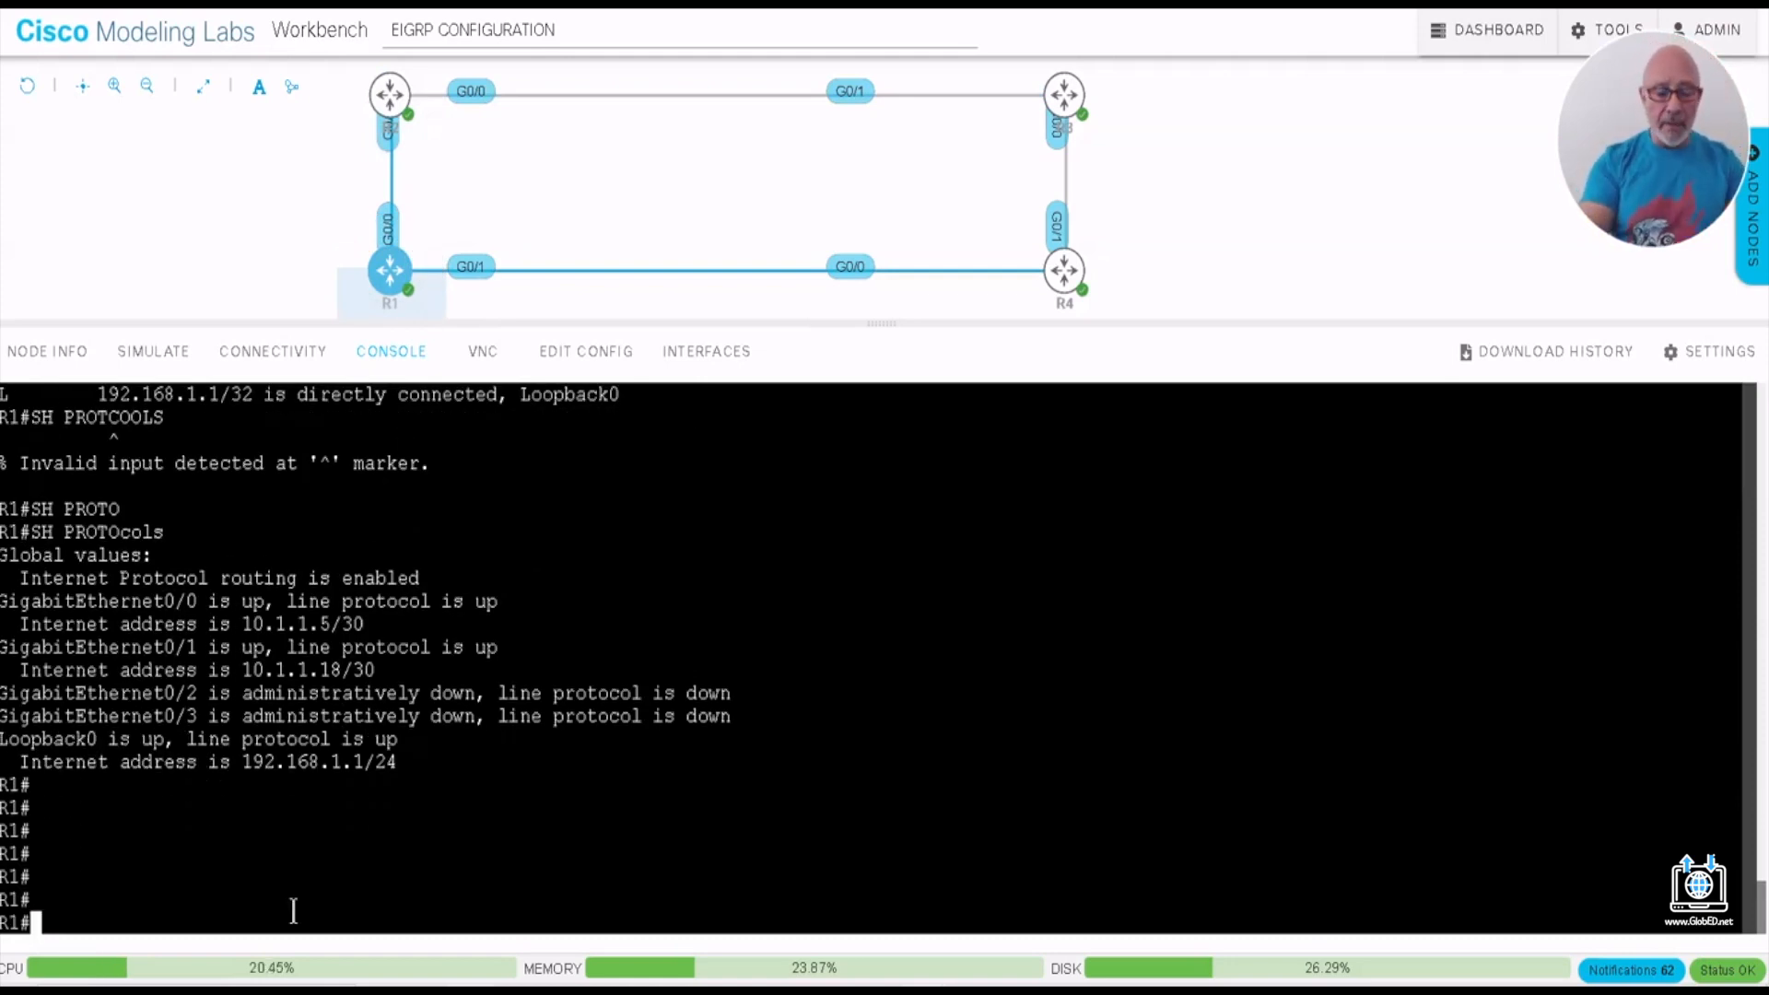
pyautogui.write('CONF T')
pyautogui.press('Return')
pyautogui.press('Return')
pyautogui.press('Return')
pyautogui.press('Return')
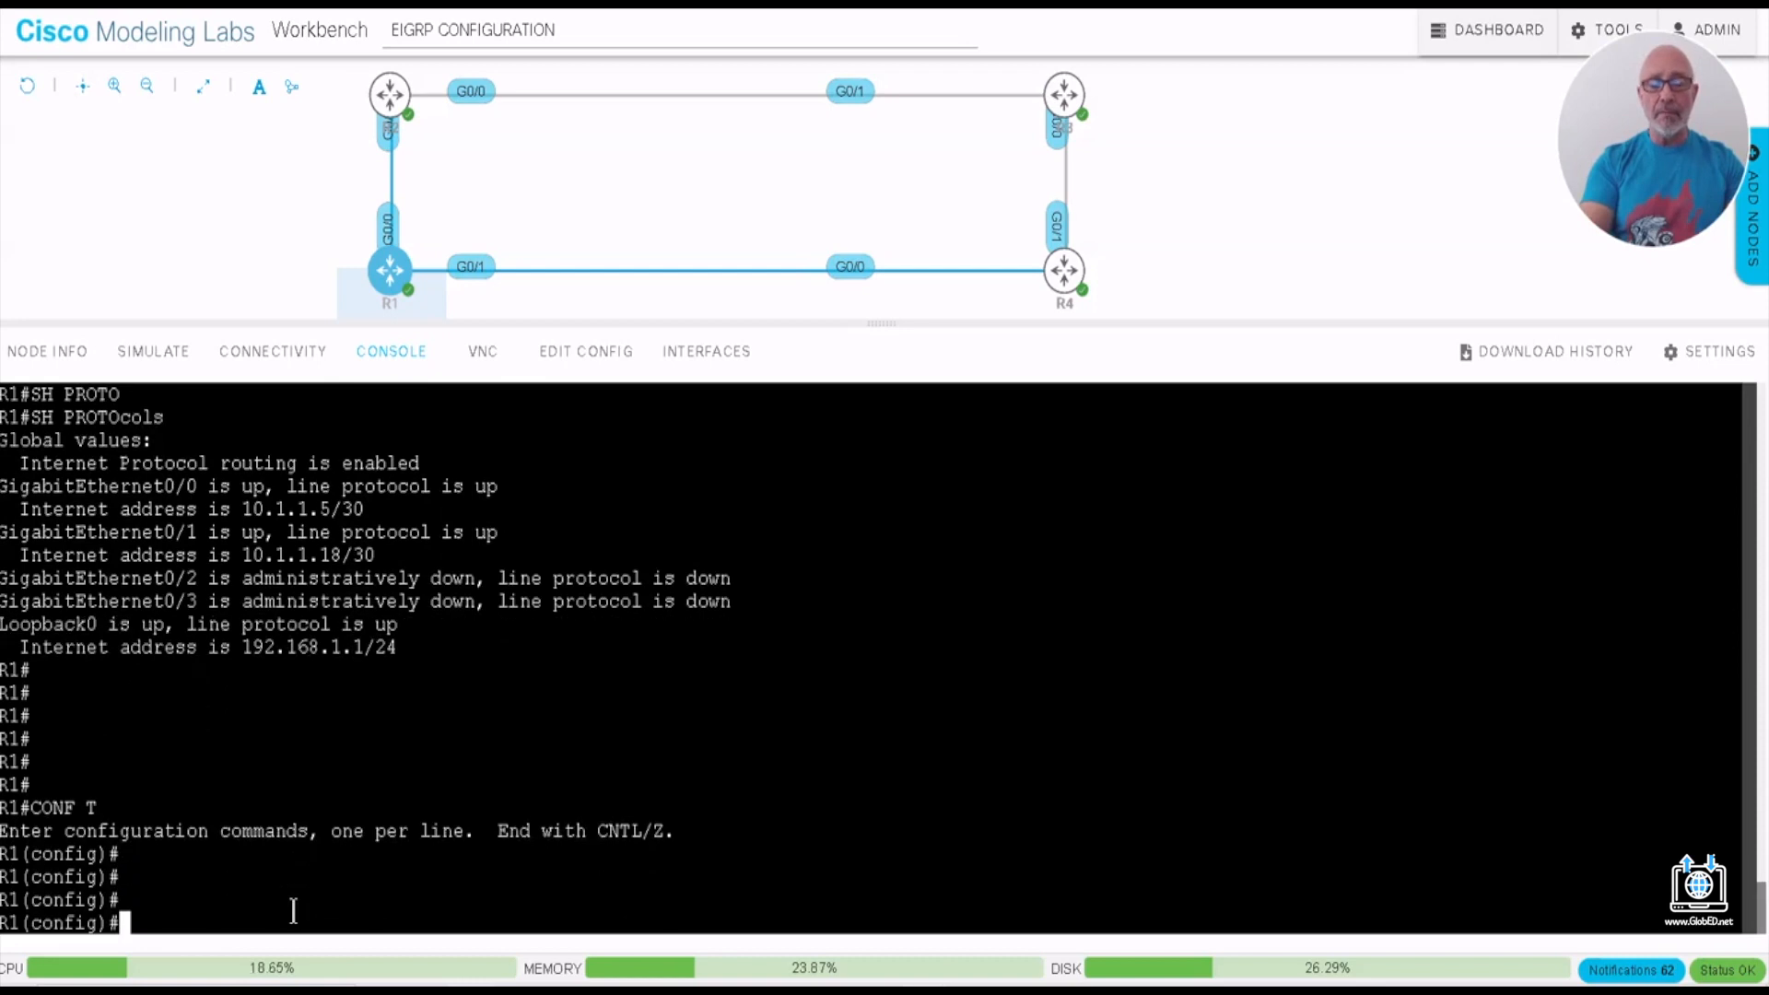
pyautogui.press('Return')
pyautogui.press('Return')
pyautogui.press('Return')
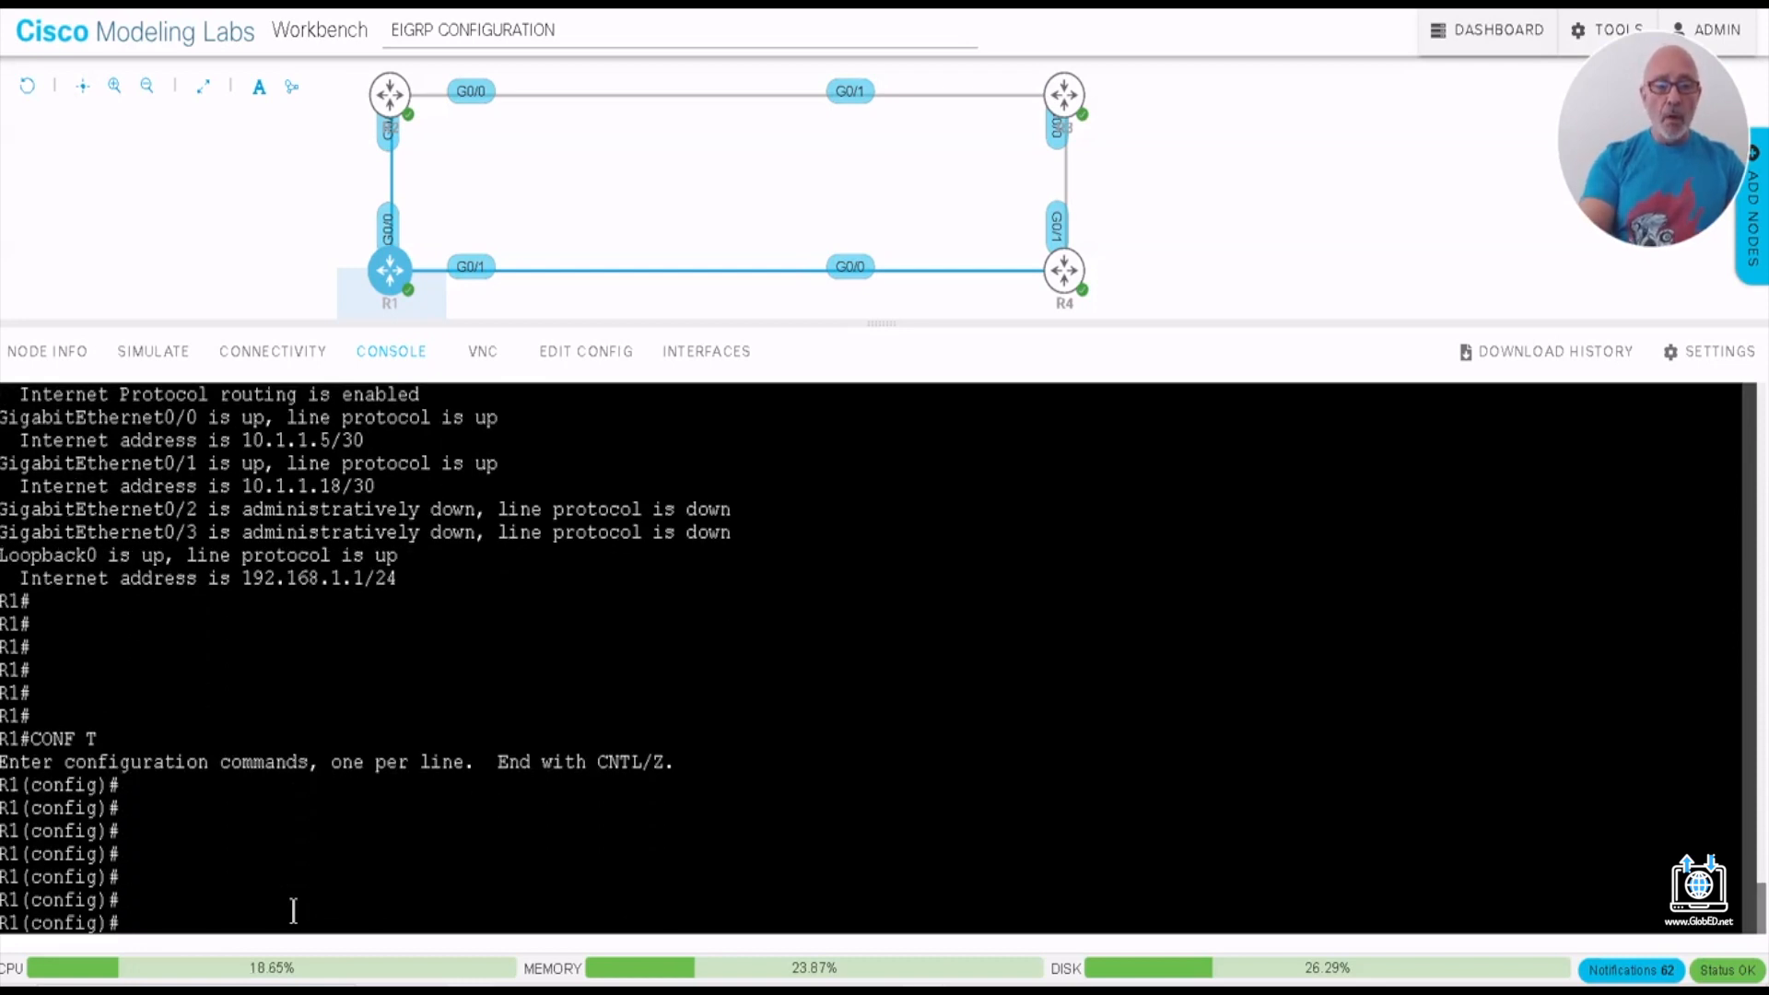
# - List the options available for ROUTER EIGRP on R1 and start the EIGRP process with autonomous system number 100
pyautogui.write('ROUTER EI')
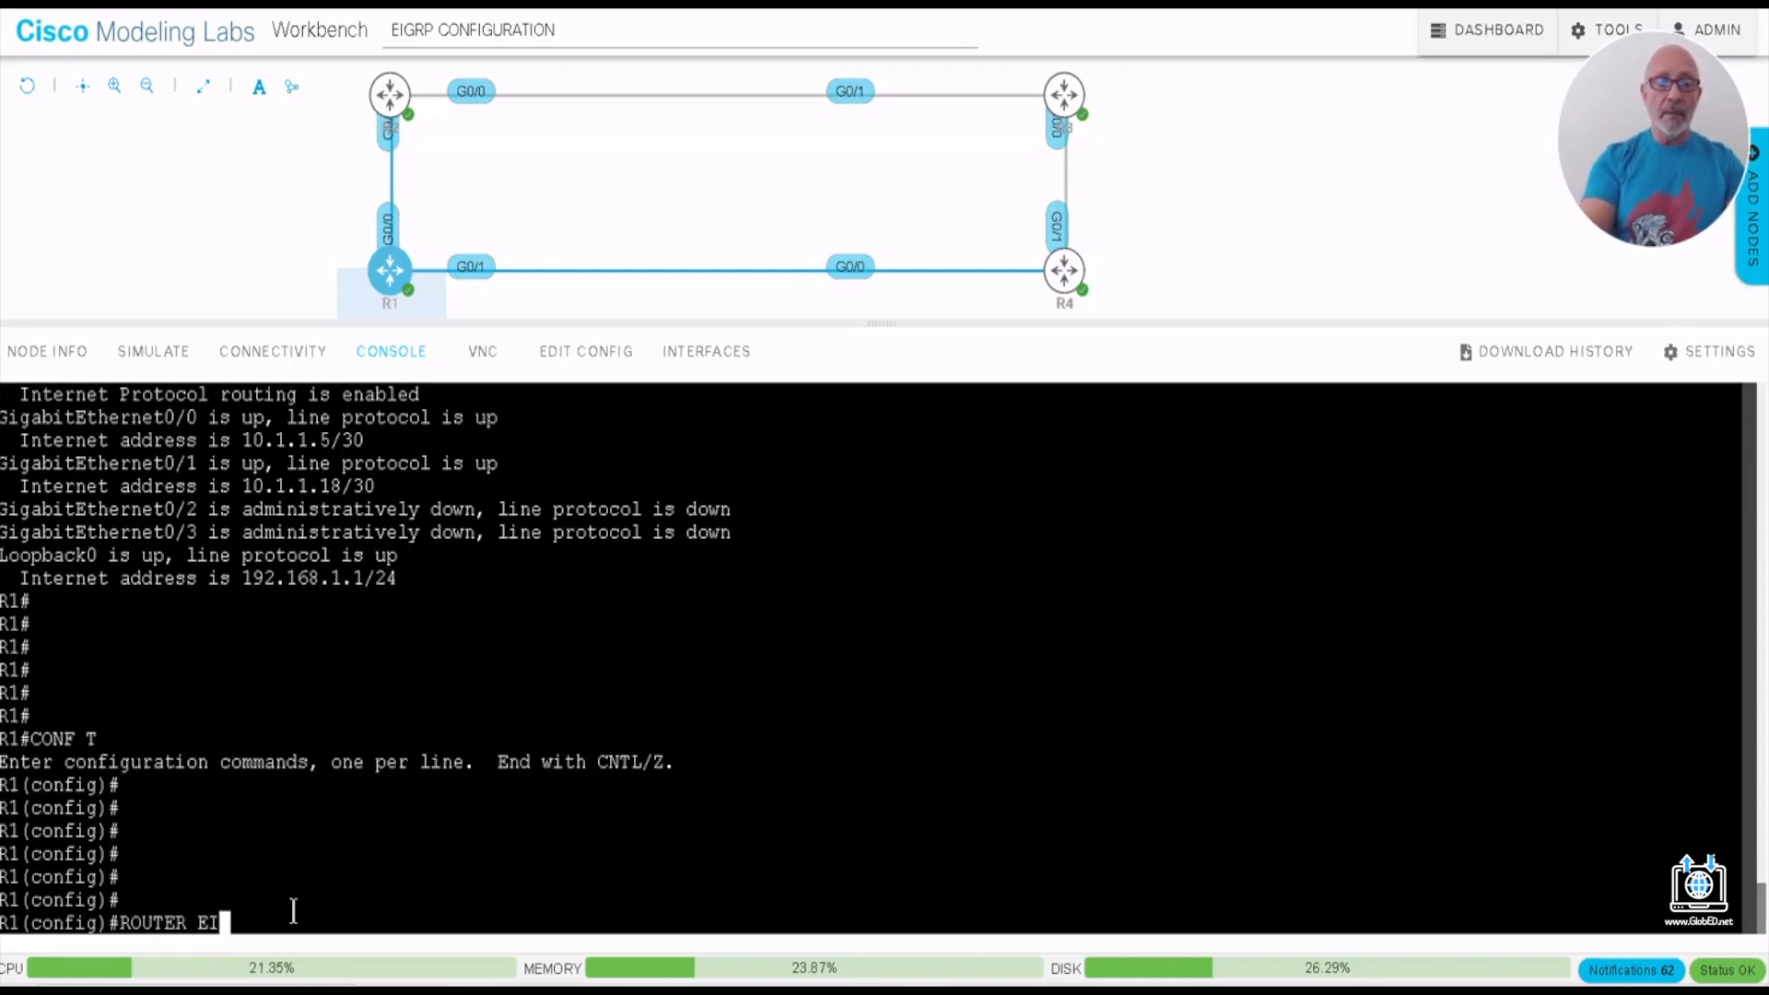
pyautogui.write('GRP ?')
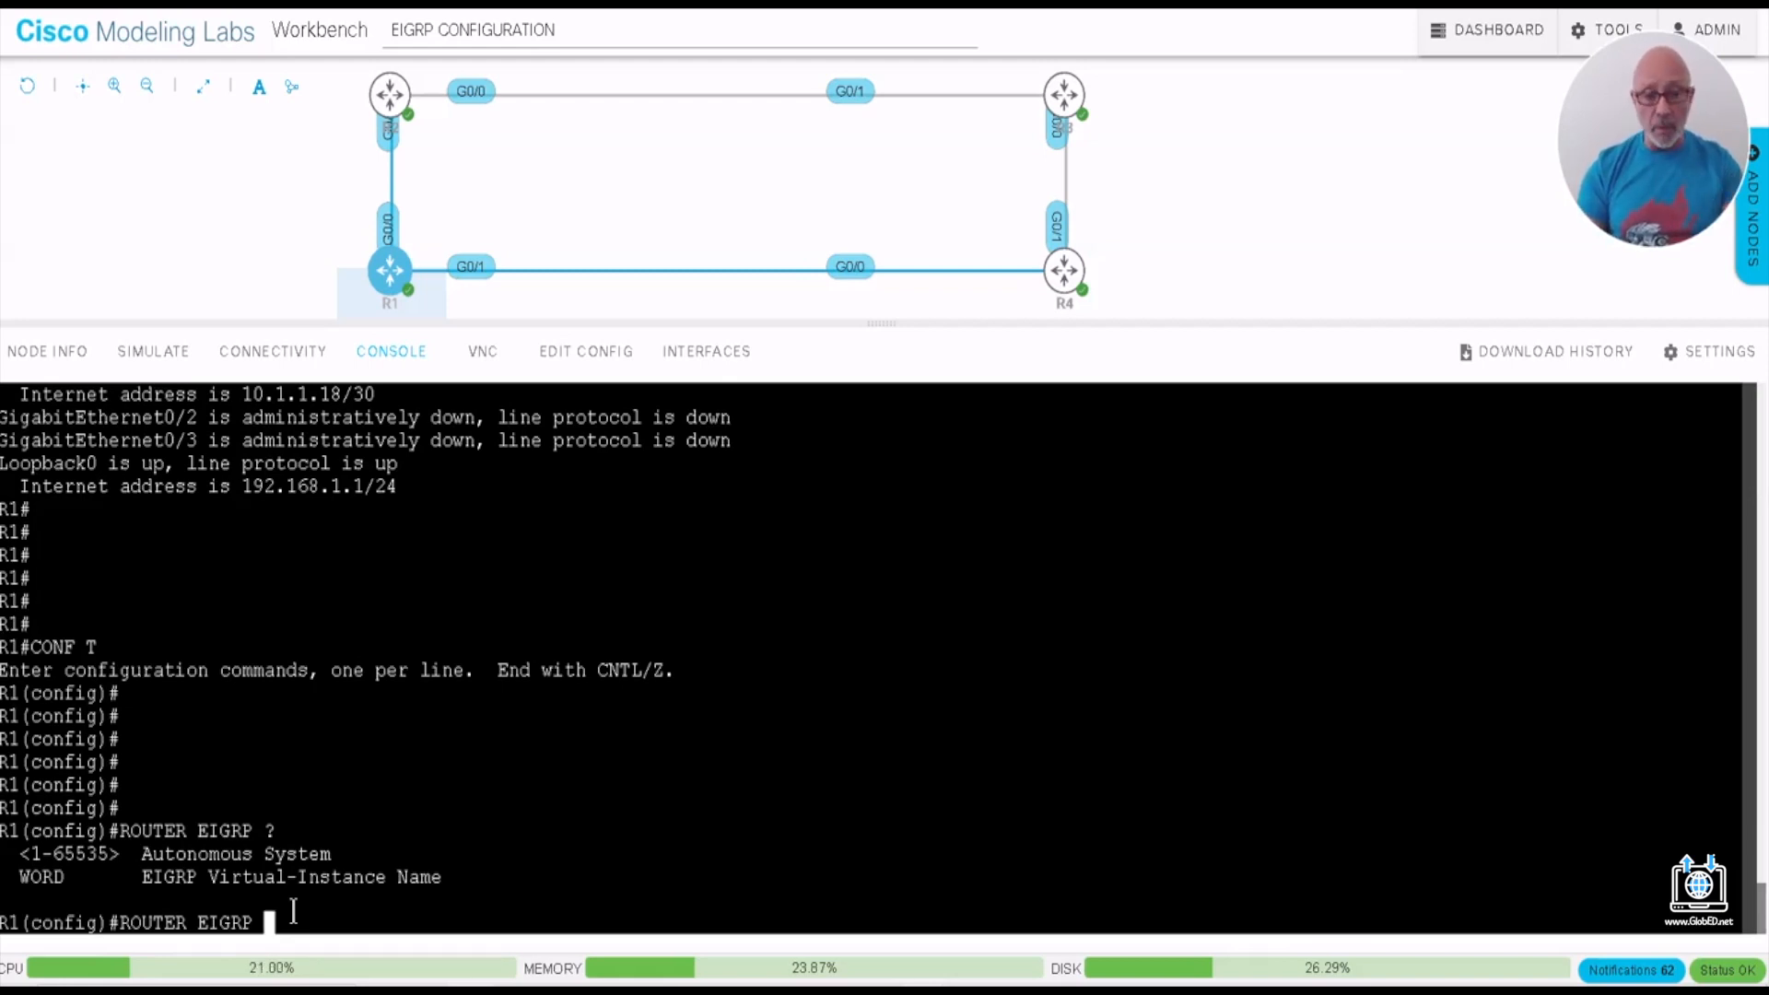
pyautogui.write('100')
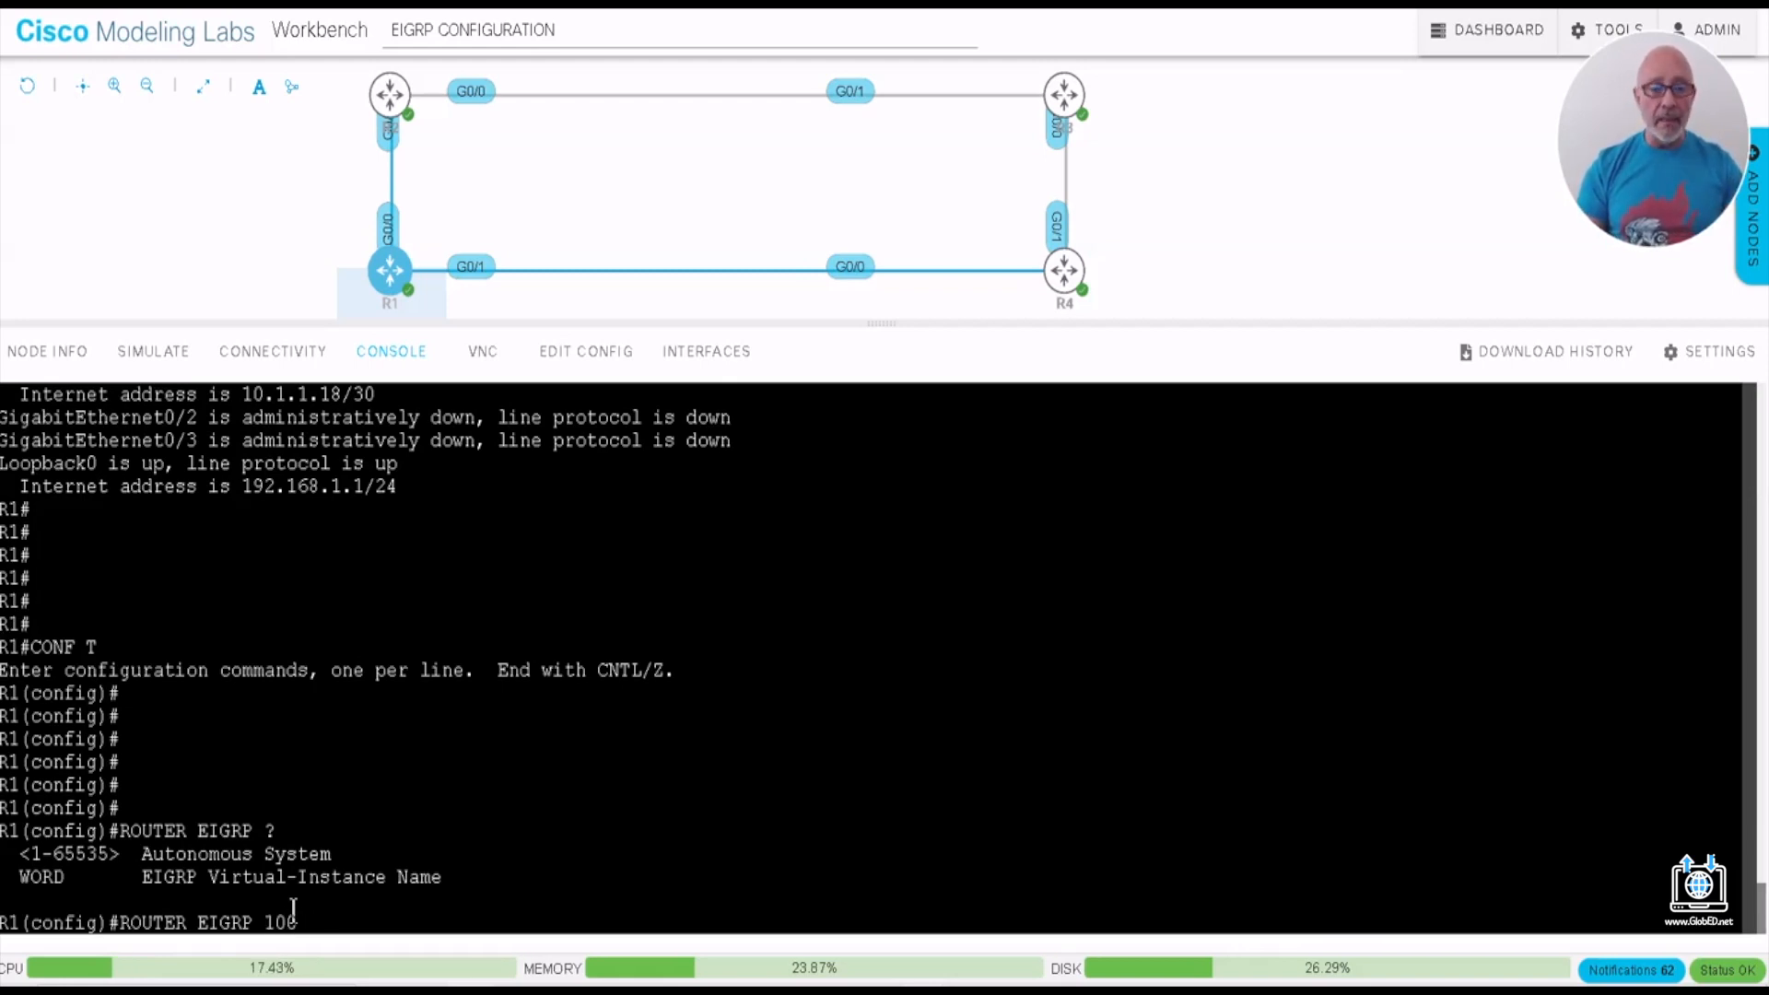
pyautogui.press('Return')
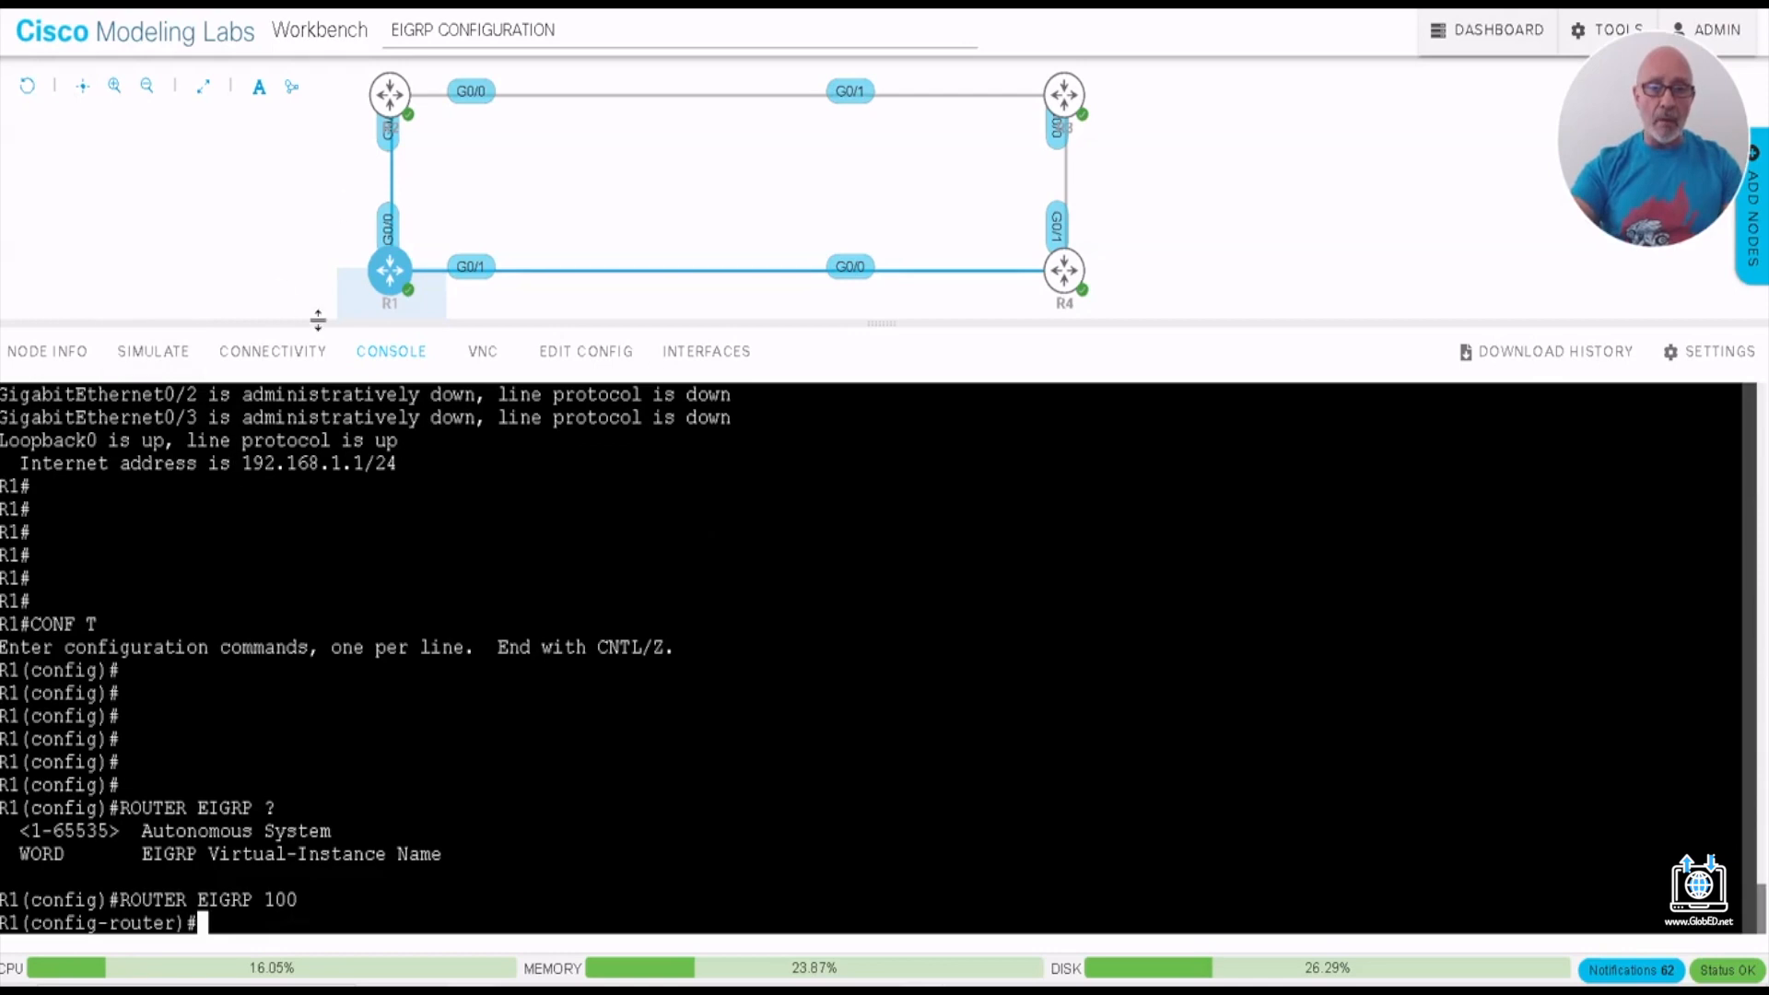
# - Advertise the networks 10.1.1.4, 10.1.1.16 and 192.168.1.0 in R1's EIGRP process with NET commands
pyautogui.write('NET')
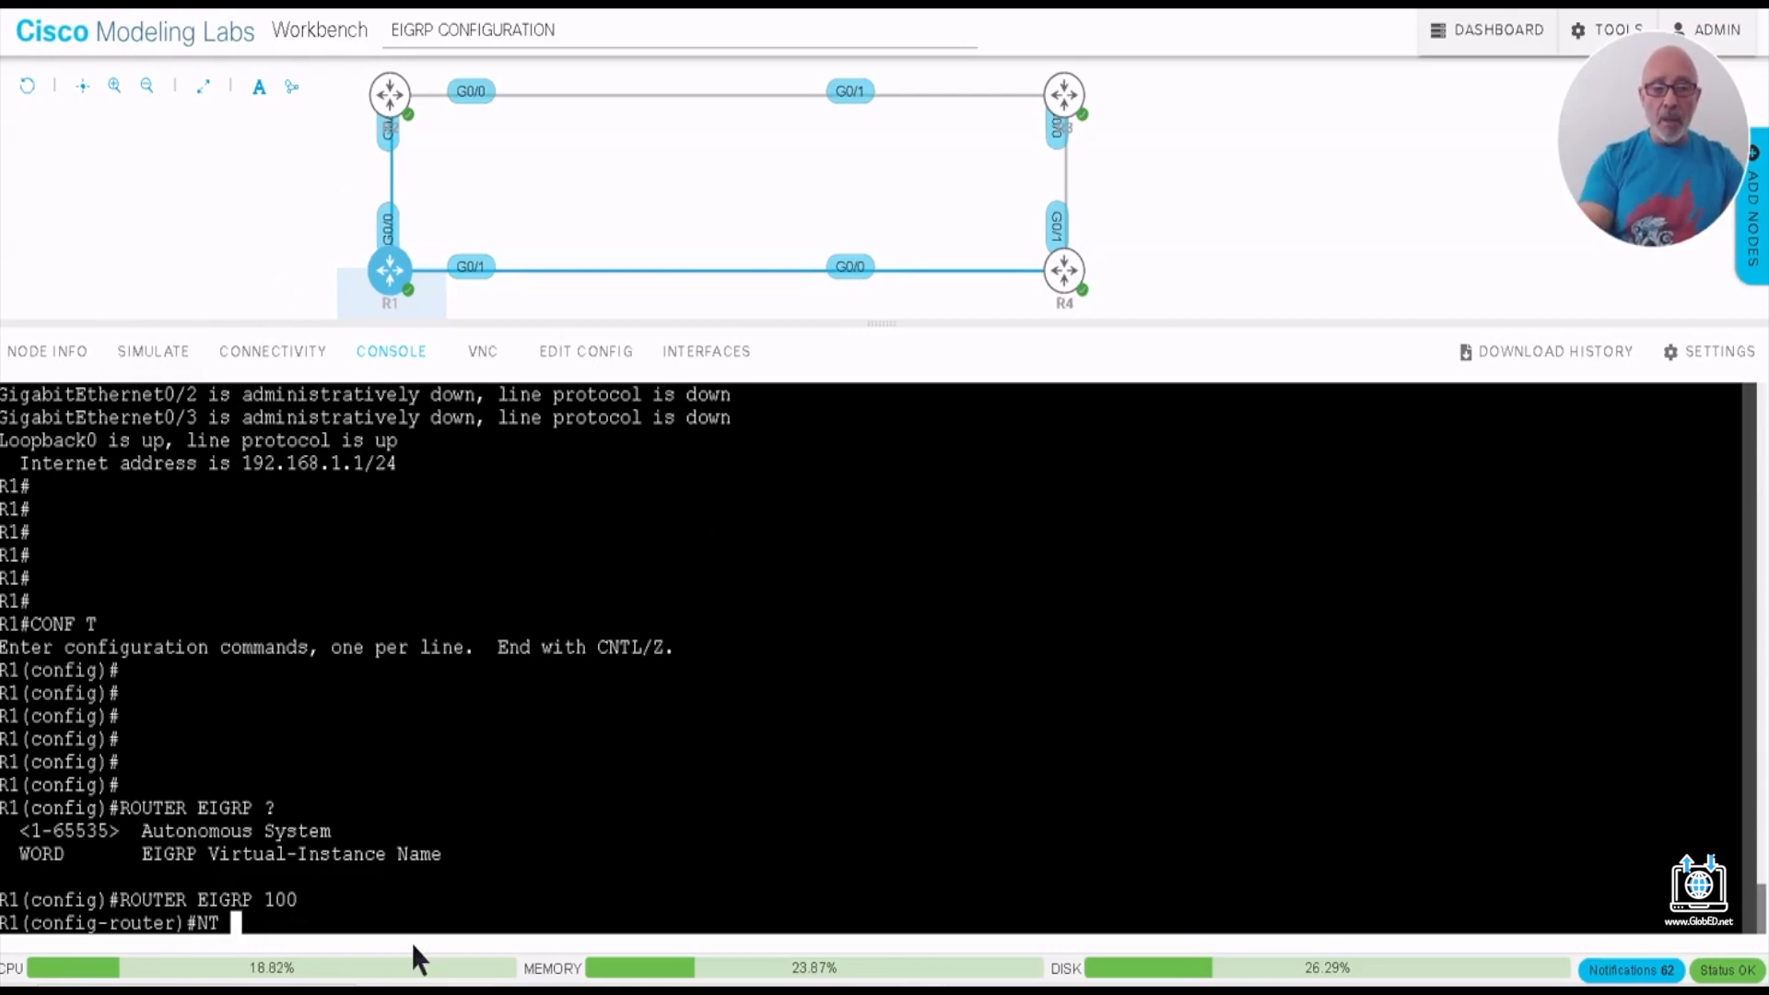
pyautogui.write(' 10.1.1')
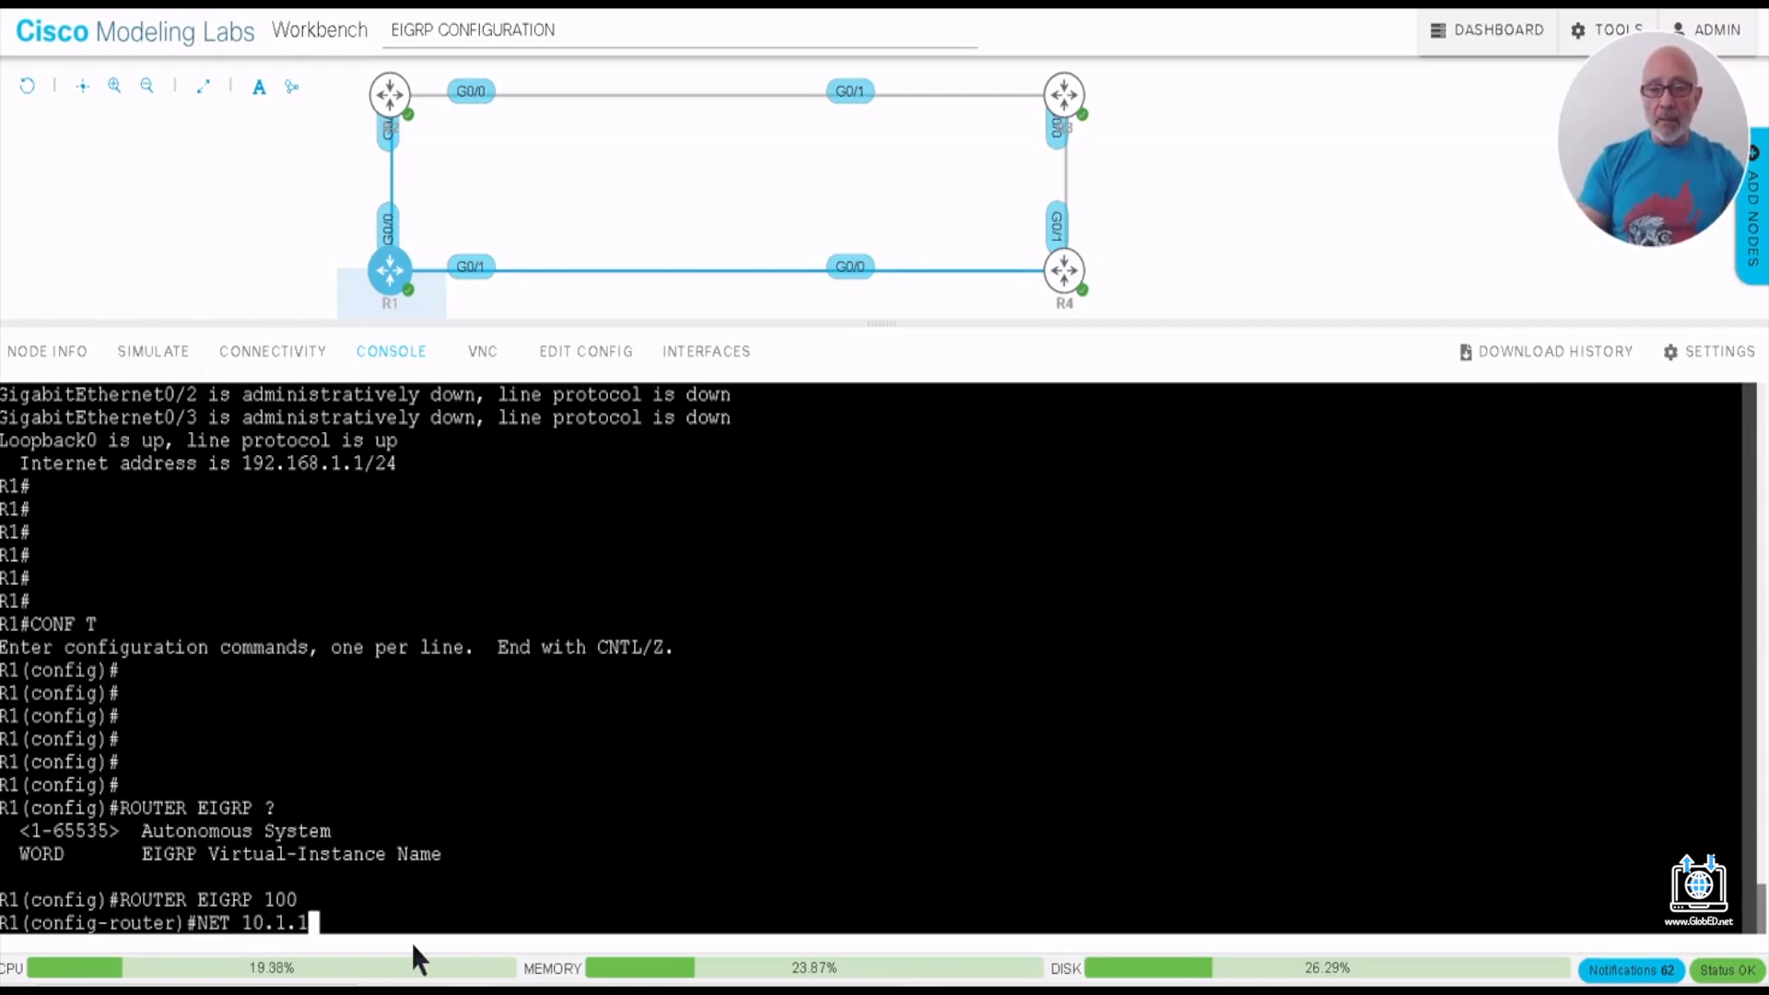
pyautogui.write('.4')
pyautogui.press('Return')
pyautogui.press('Up')
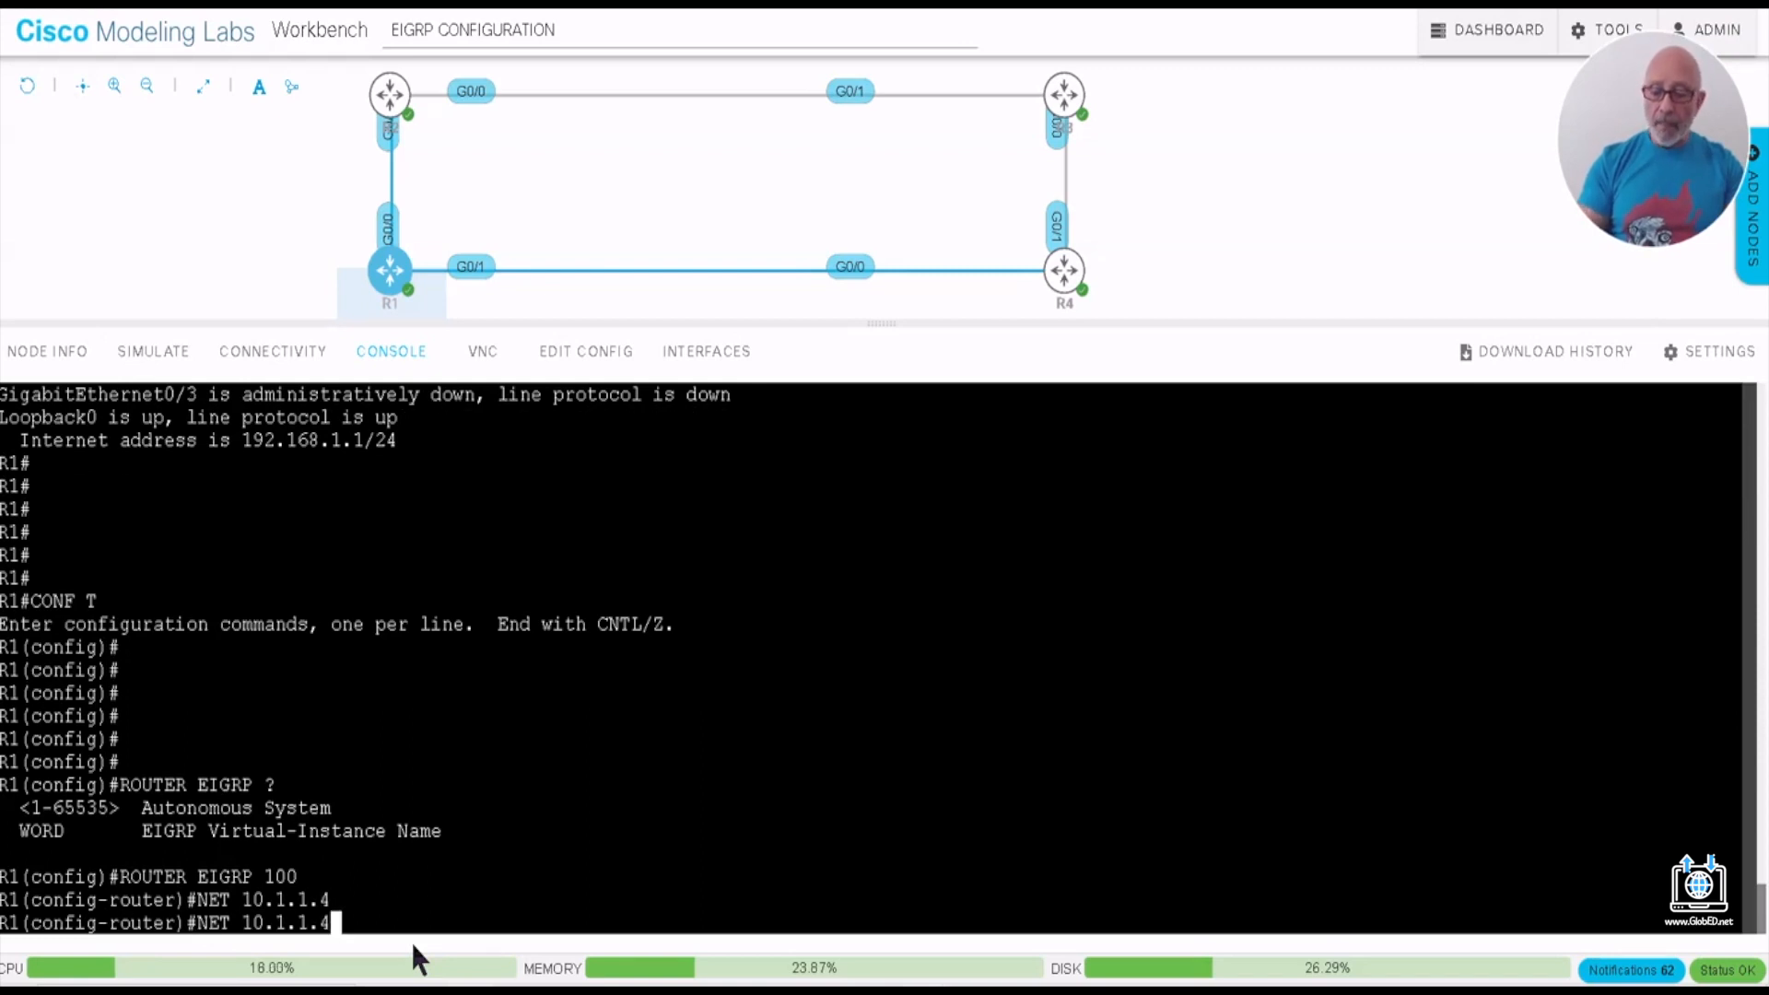
pyautogui.press('BackSpace')
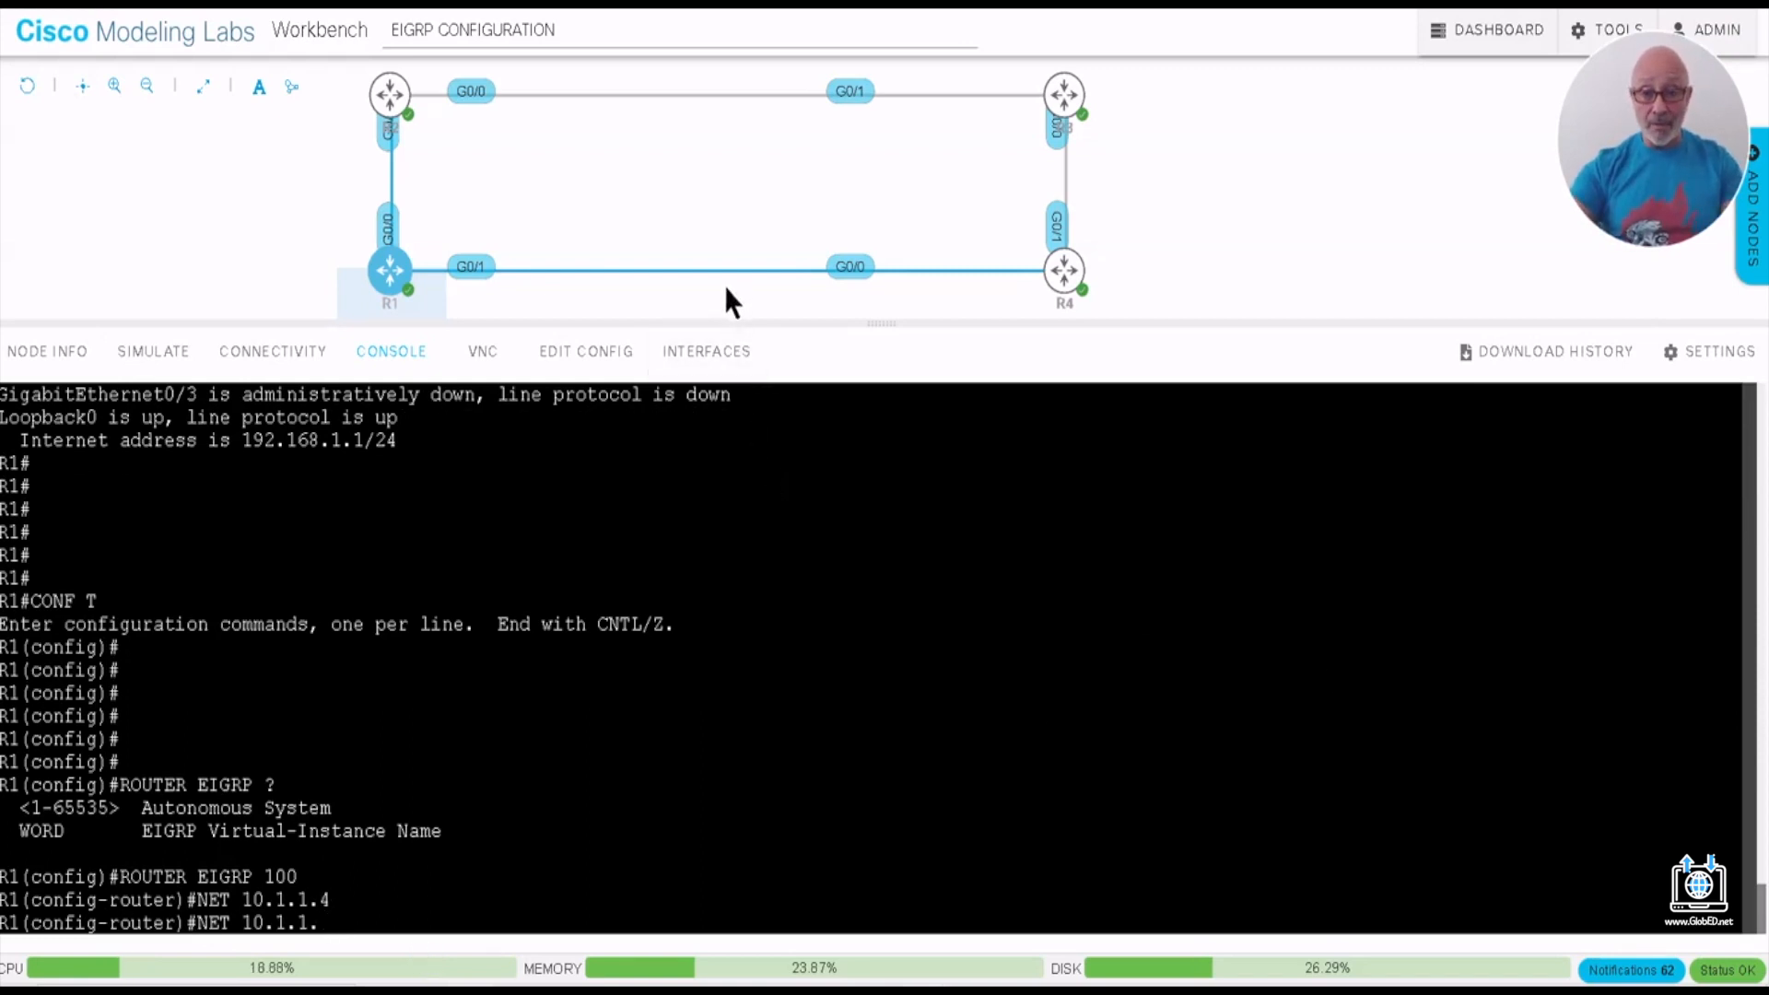
pyautogui.write('16')
pyautogui.press('Return')
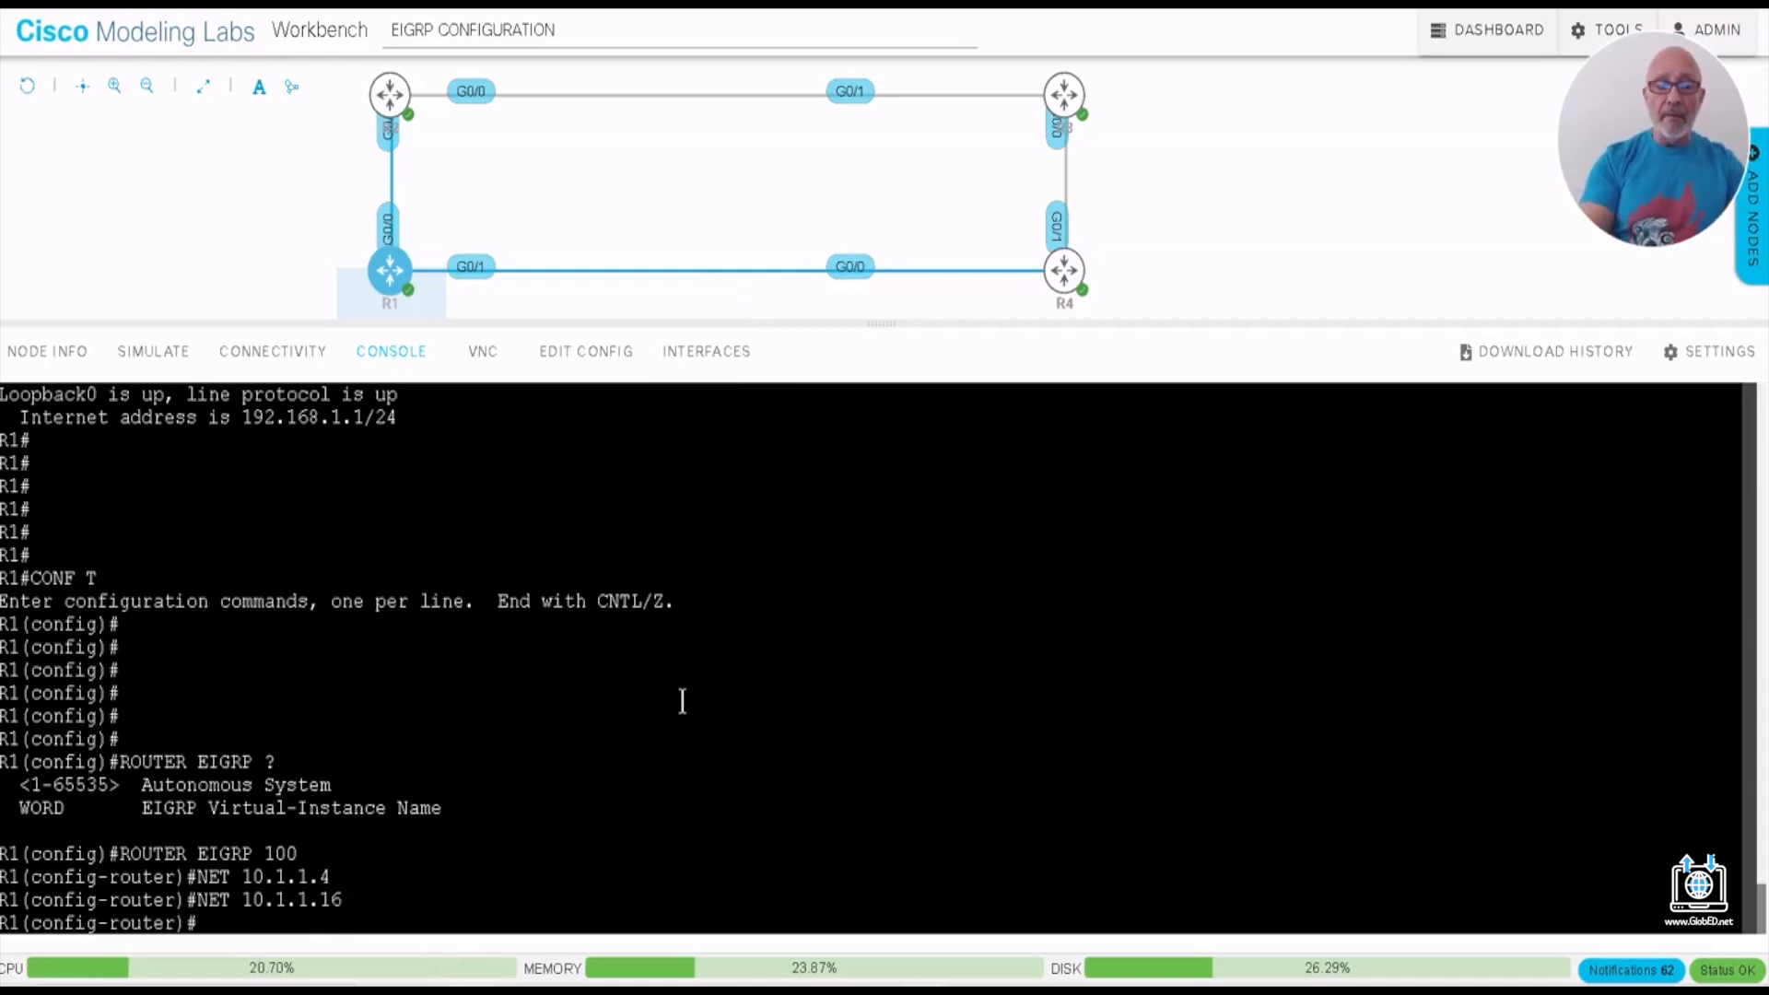
pyautogui.write('NET 192')
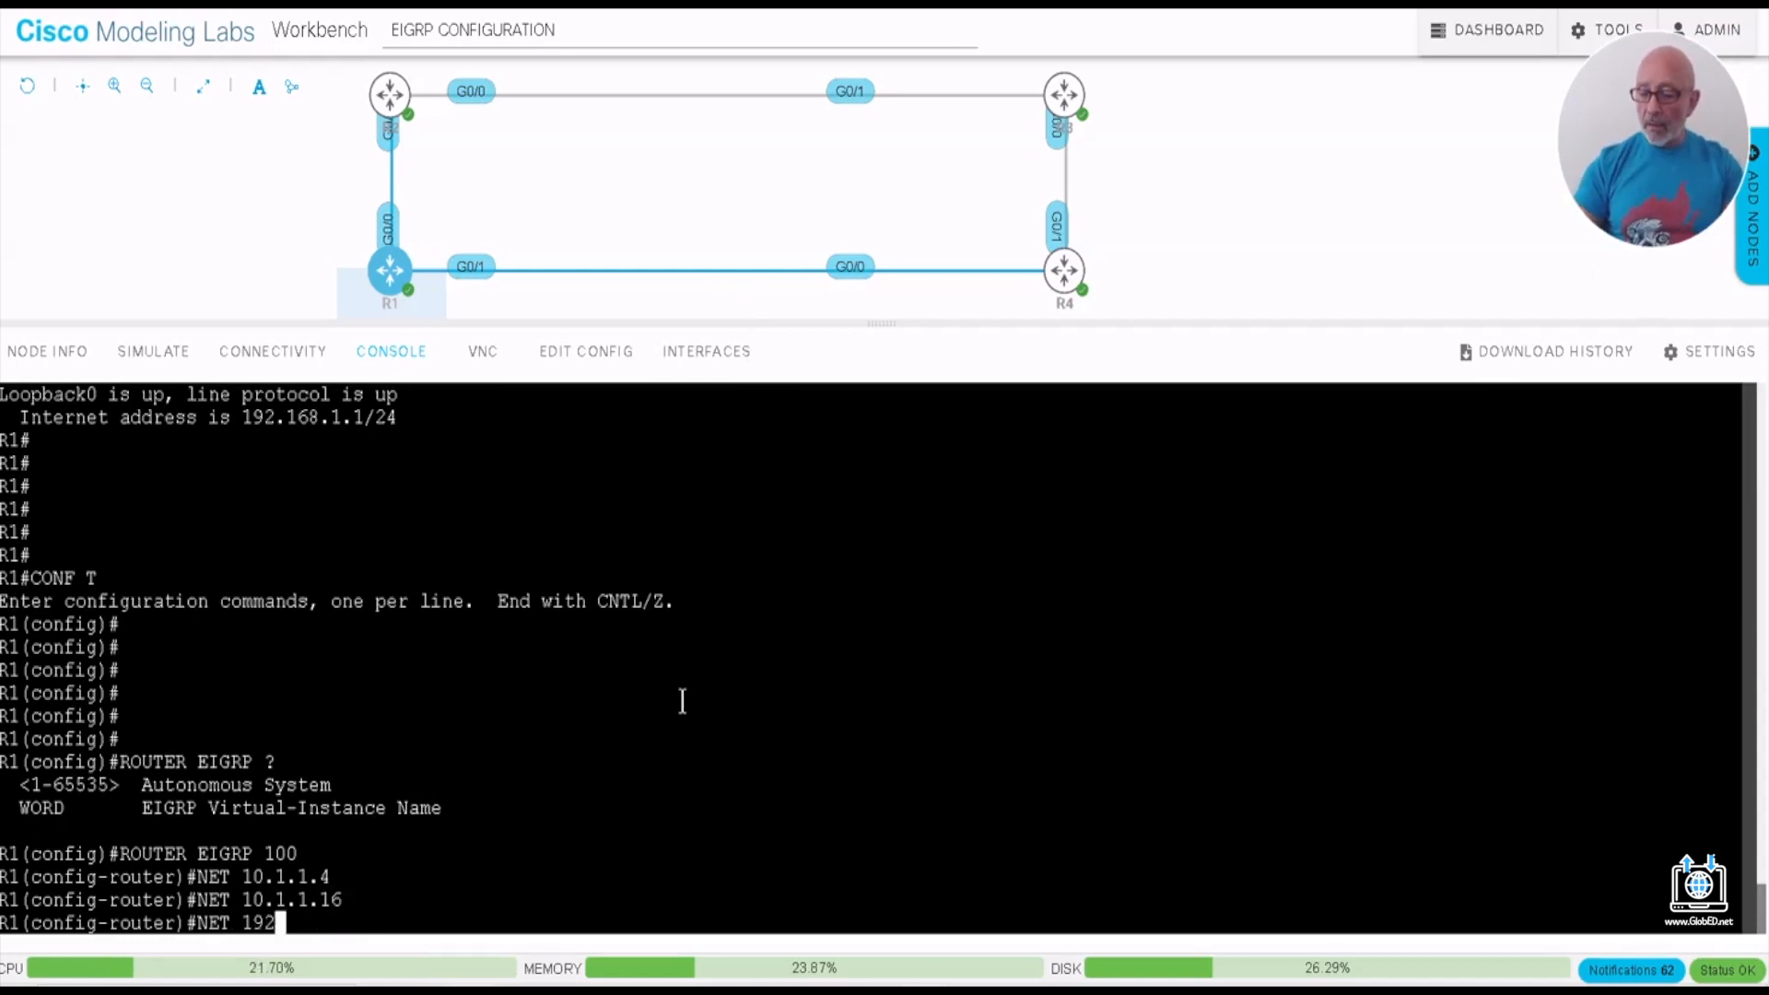
pyautogui.write('.168.1.0')
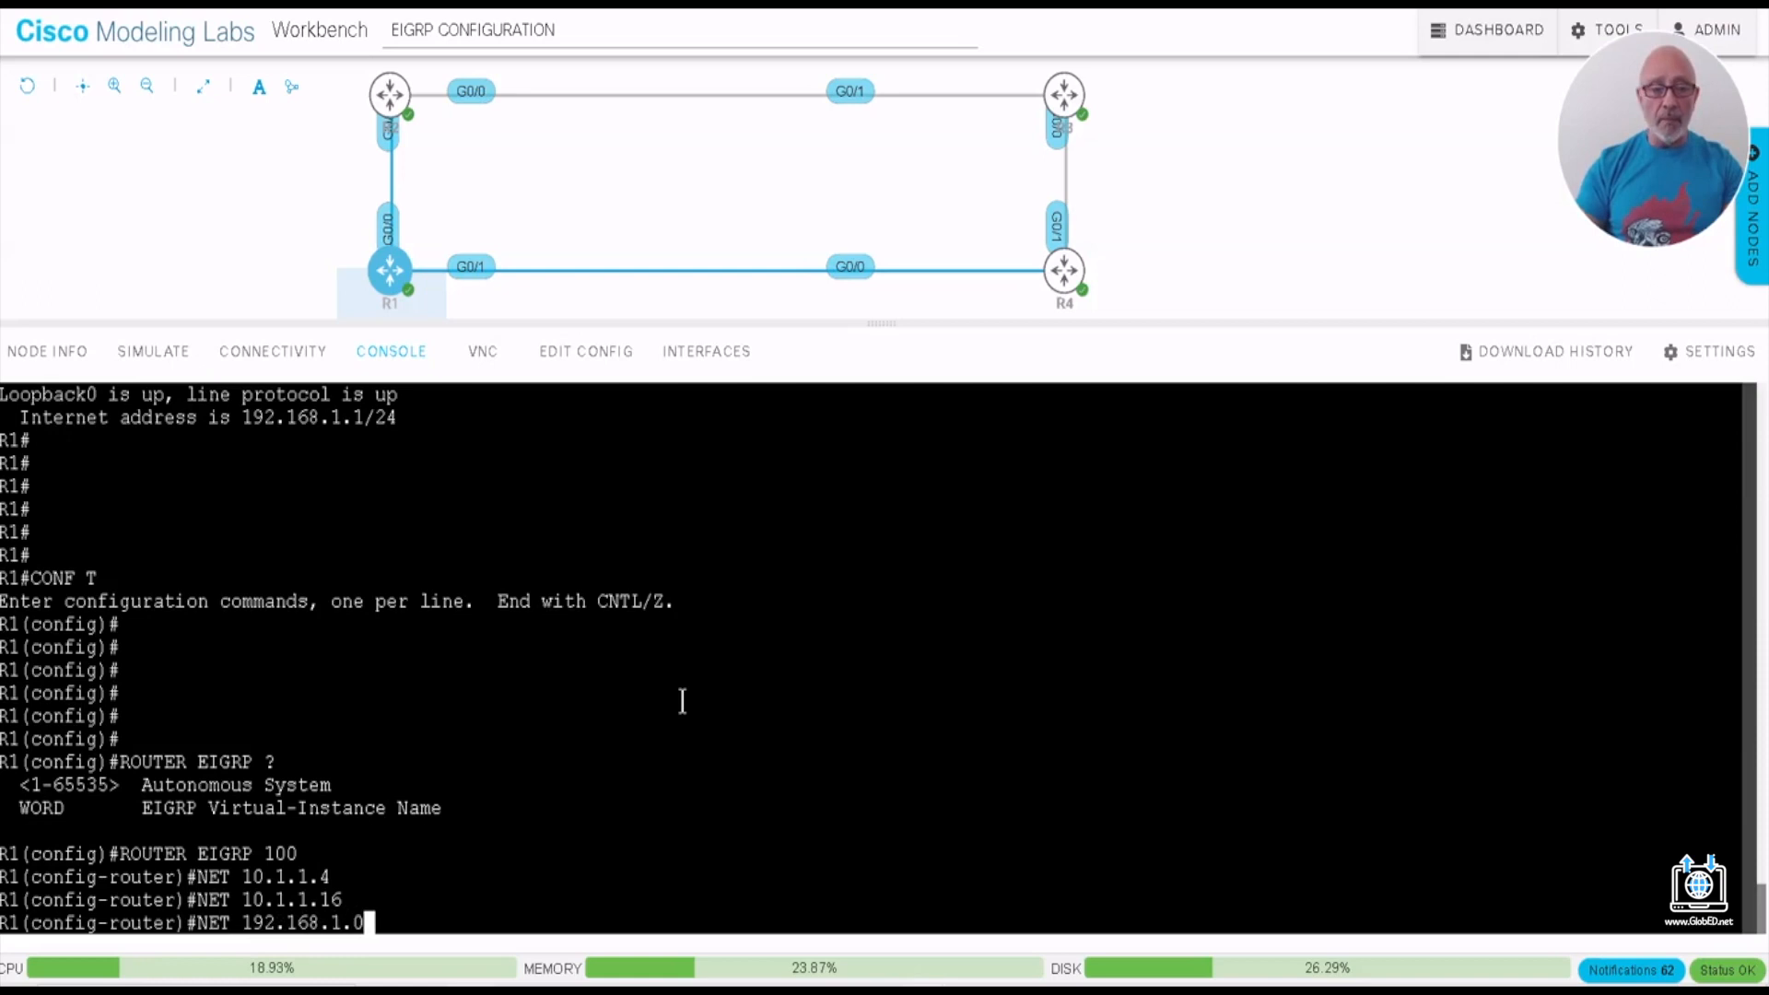
pyautogui.press('Return')
# - Disable R1's automatic summarization with NO AUTO-SUMMARY, save with DO WR and return to privileged mode
pyautogui.write('NO AU')
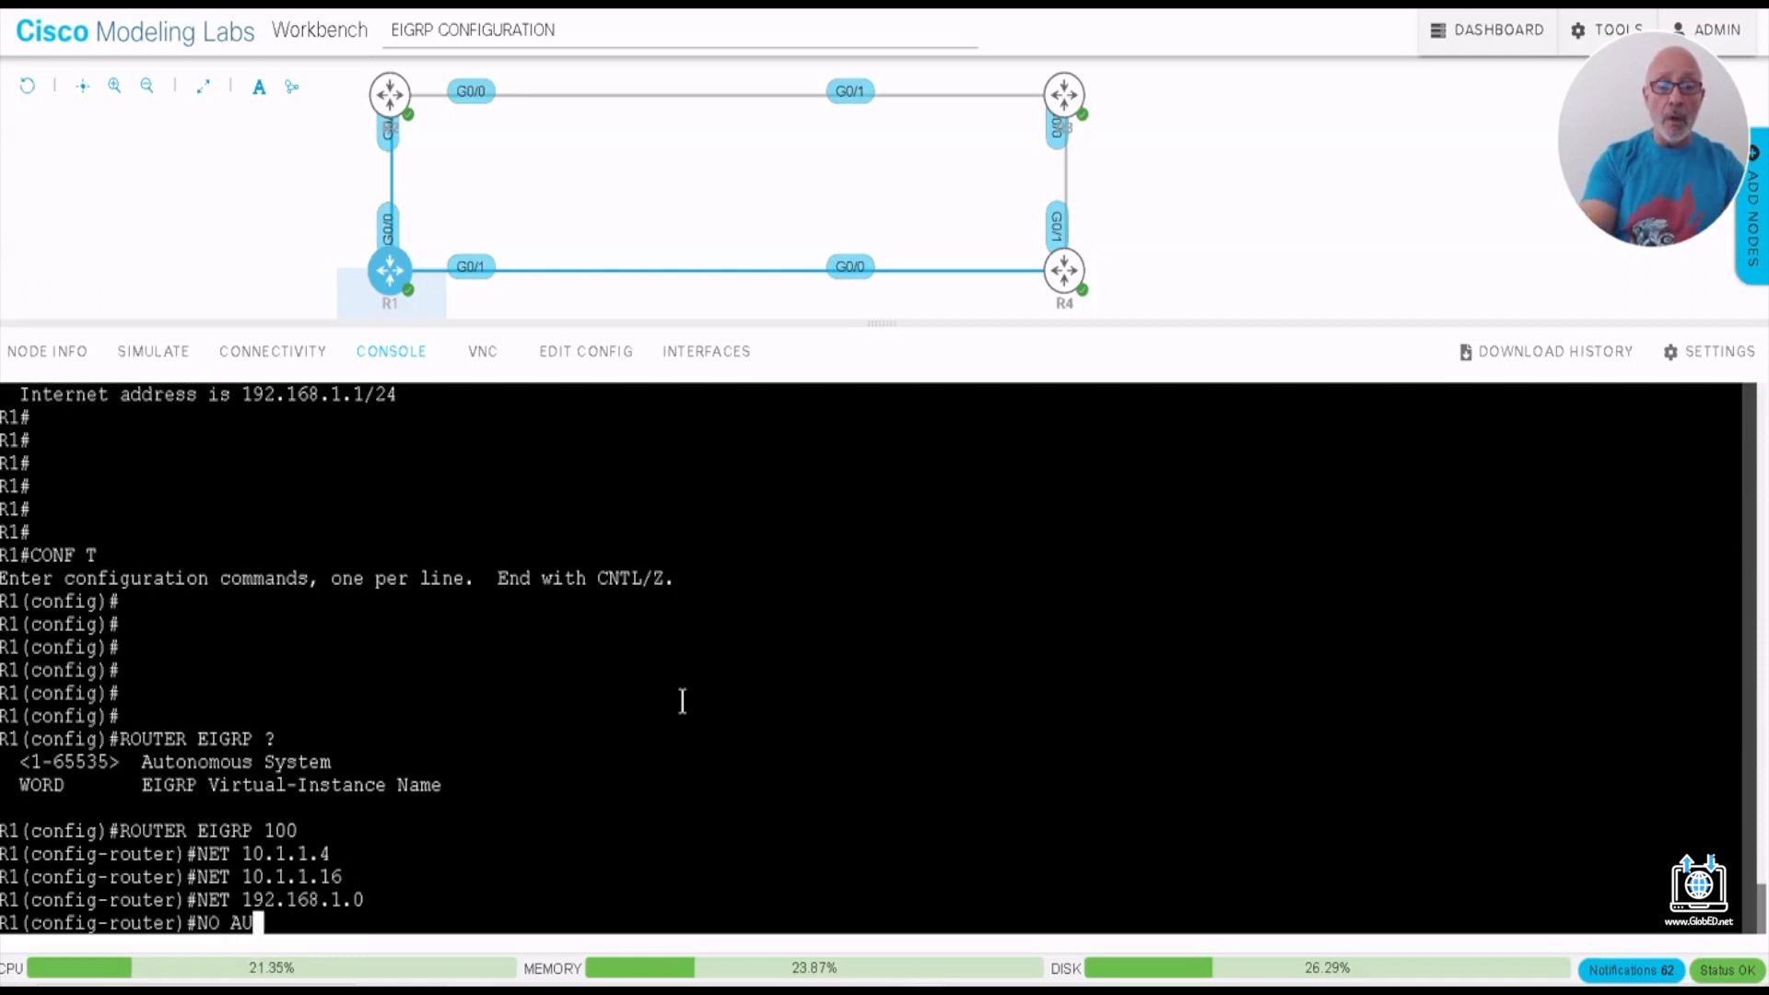
pyautogui.press('Tab')
pyautogui.press('Return')
pyautogui.write('DOWR')
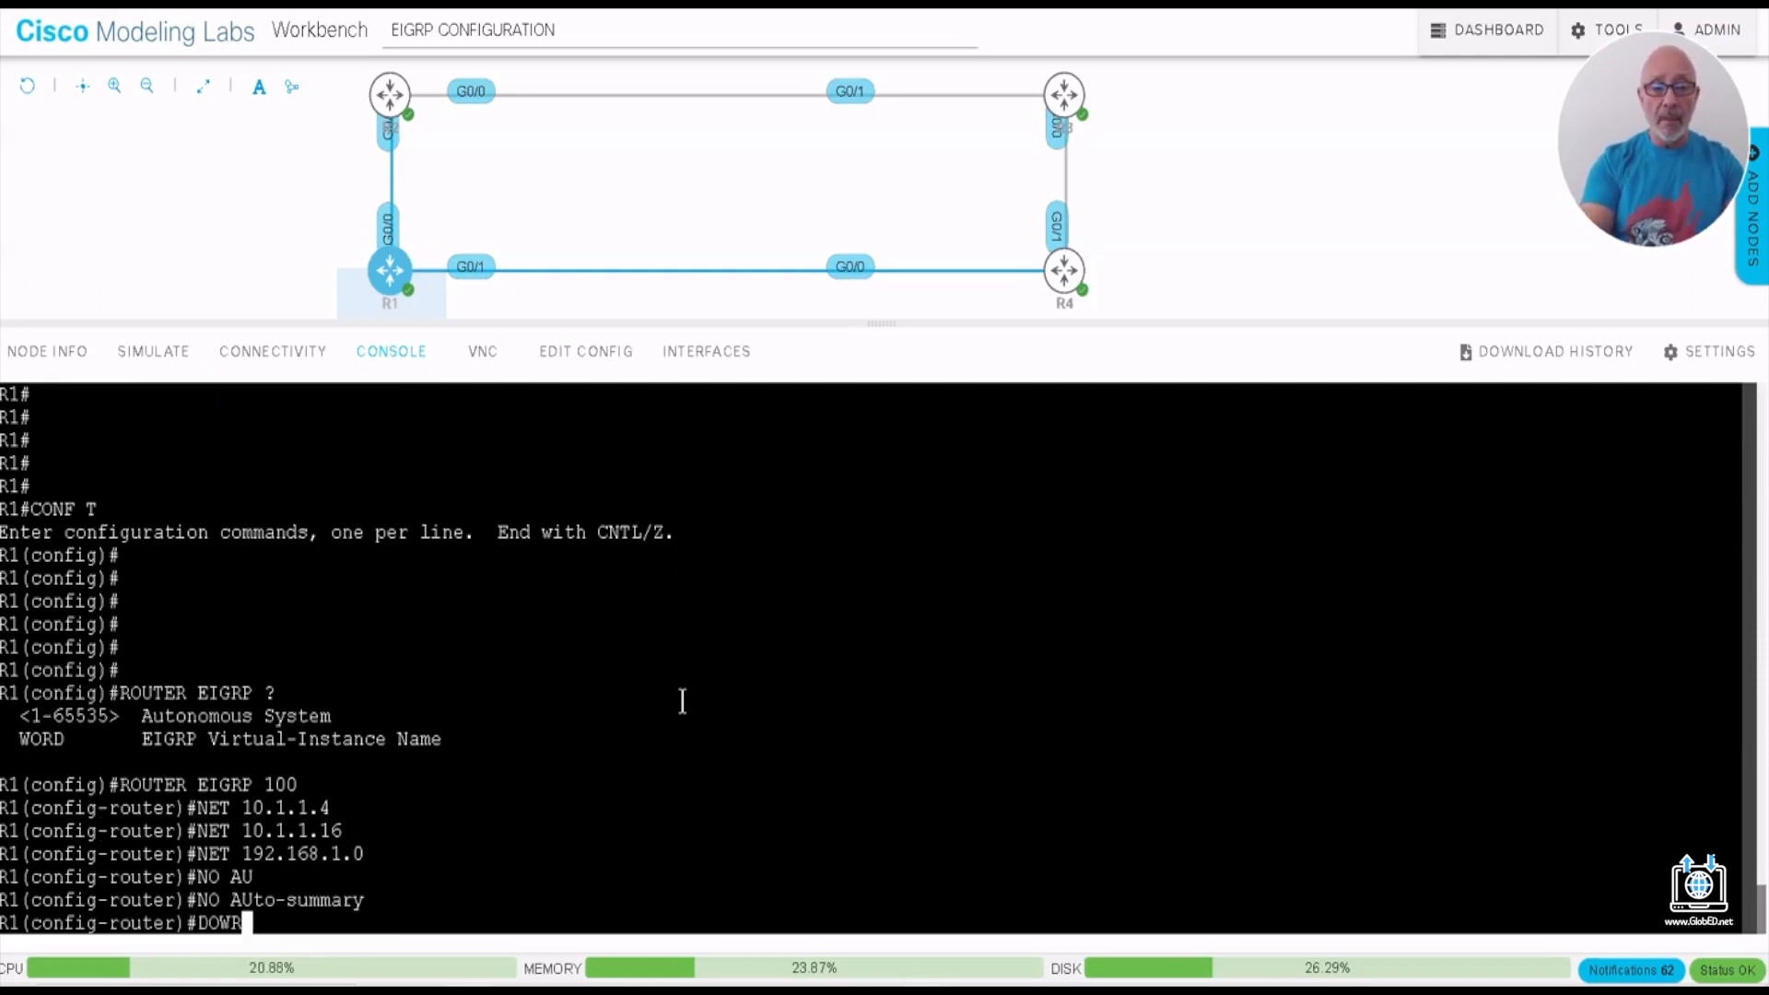
pyautogui.press('Return')
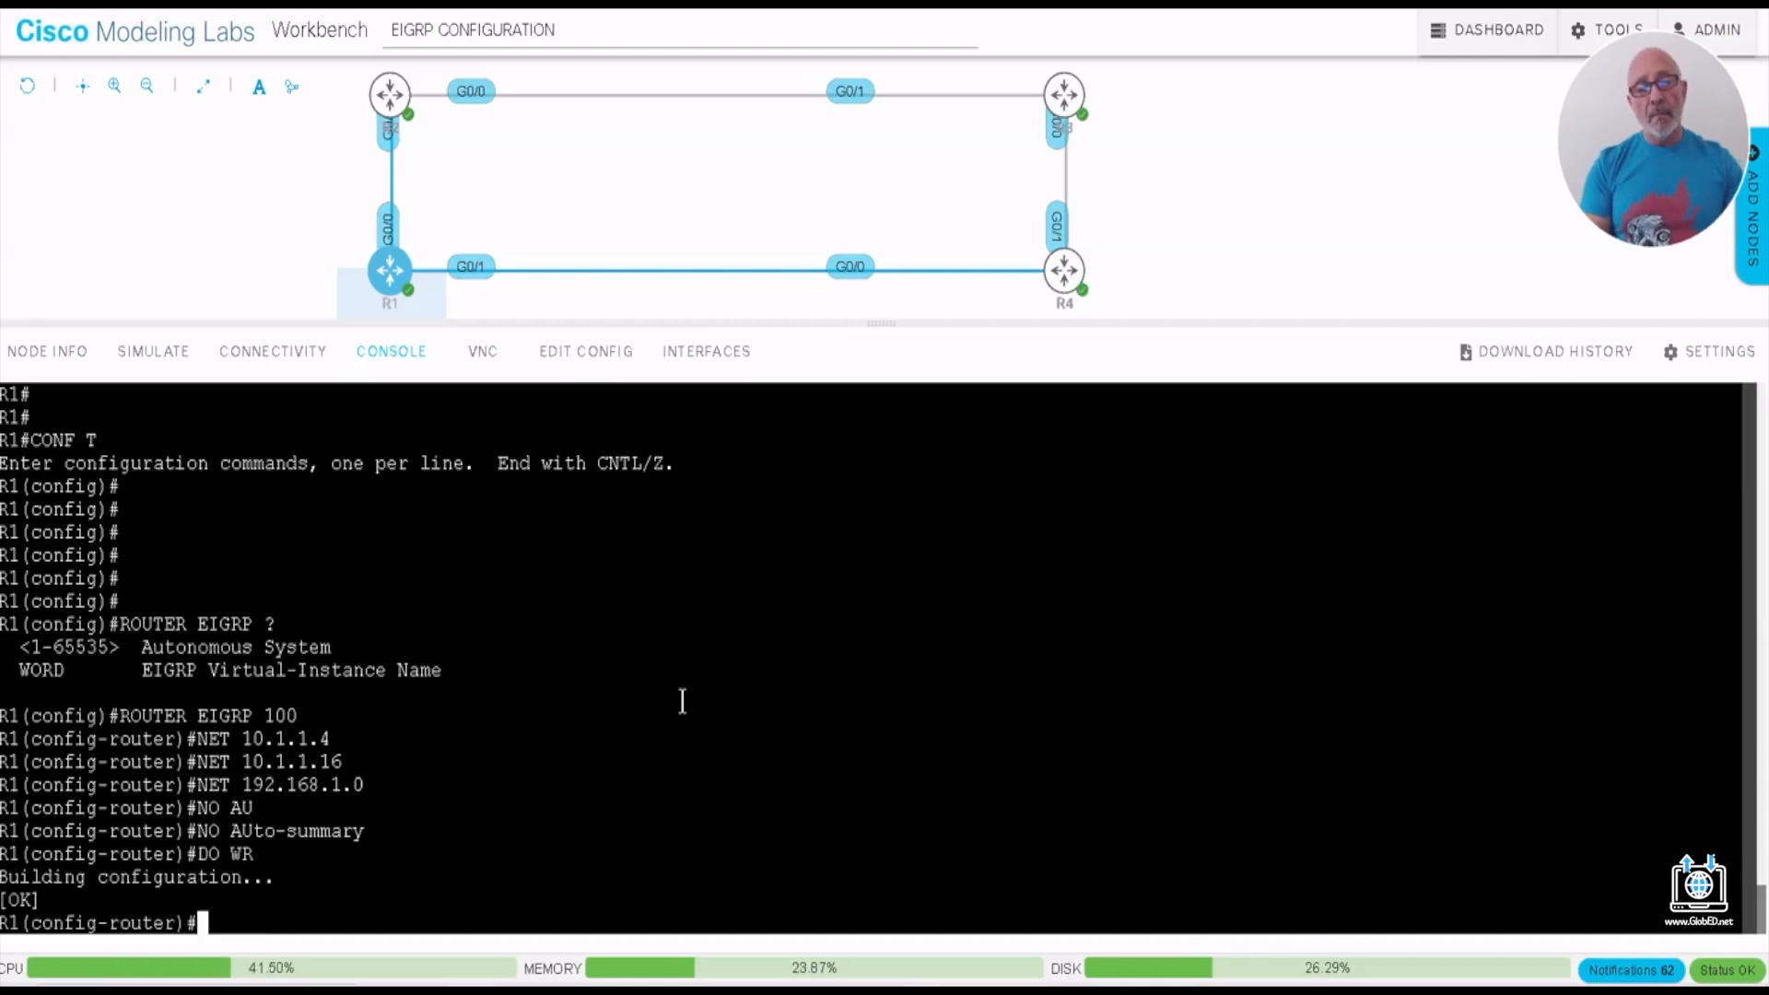
pyautogui.hotkey('ctrl', 'z')
pyautogui.press('Return')
pyautogui.press('Return')
pyautogui.press('Return')
pyautogui.press('Return')
pyautogui.press('Return')
pyautogui.press('Return')
pyautogui.press('Return')
pyautogui.press('Return')
pyautogui.press('Return')
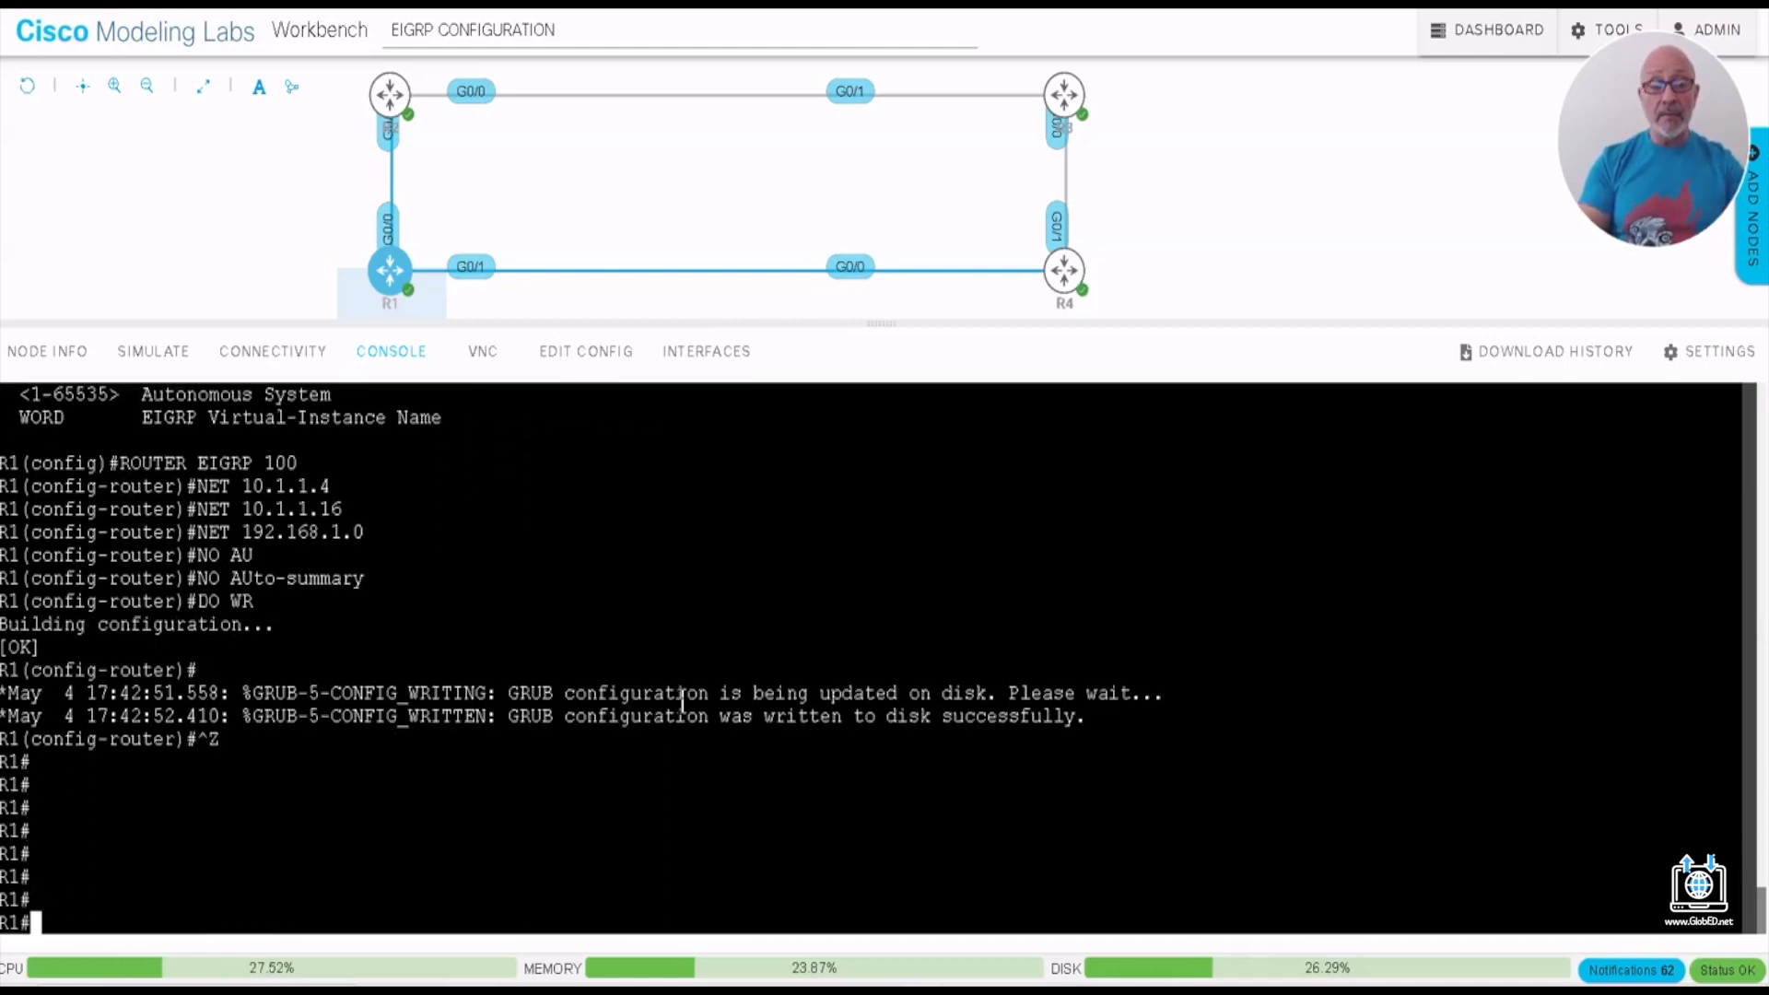
pyautogui.press('Return')
pyautogui.press('Return')
pyautogui.press('Return')
# - Run SH IP PROTOCOLS on R1 to display its routing protocol settings
pyautogui.write('SH P')
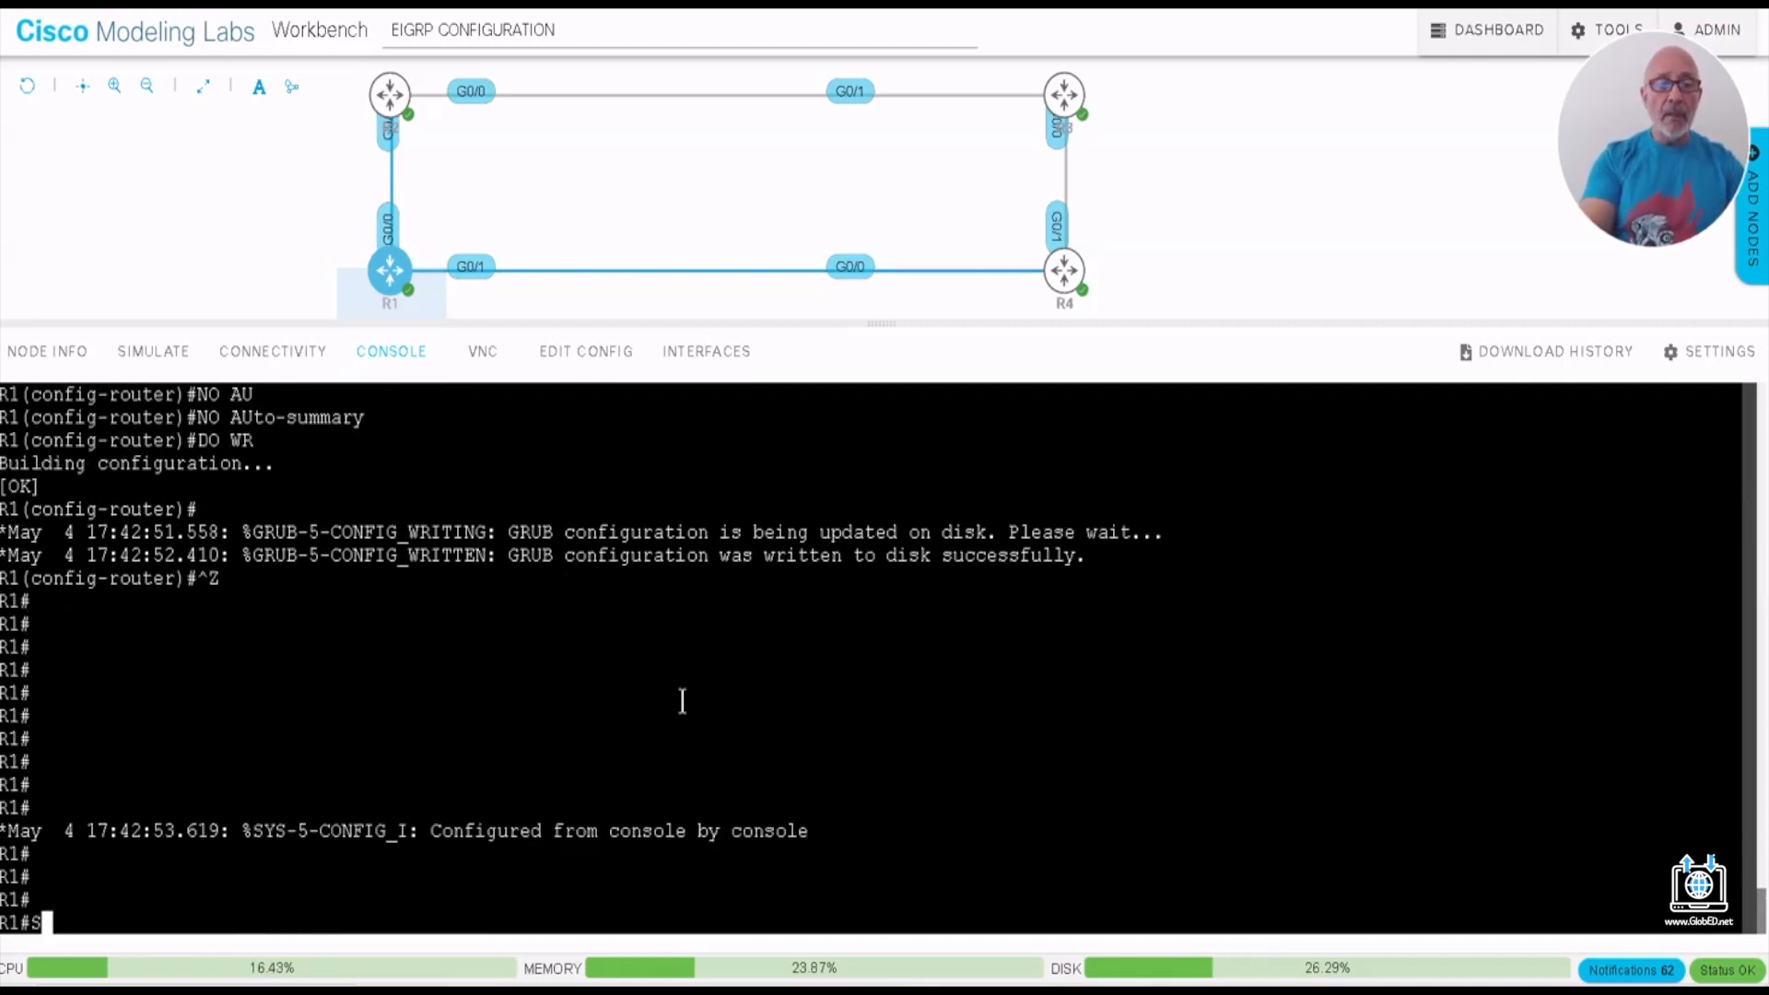
pyautogui.press('BackSpace')
pyautogui.press('BackSpace')
pyautogui.write('IP')
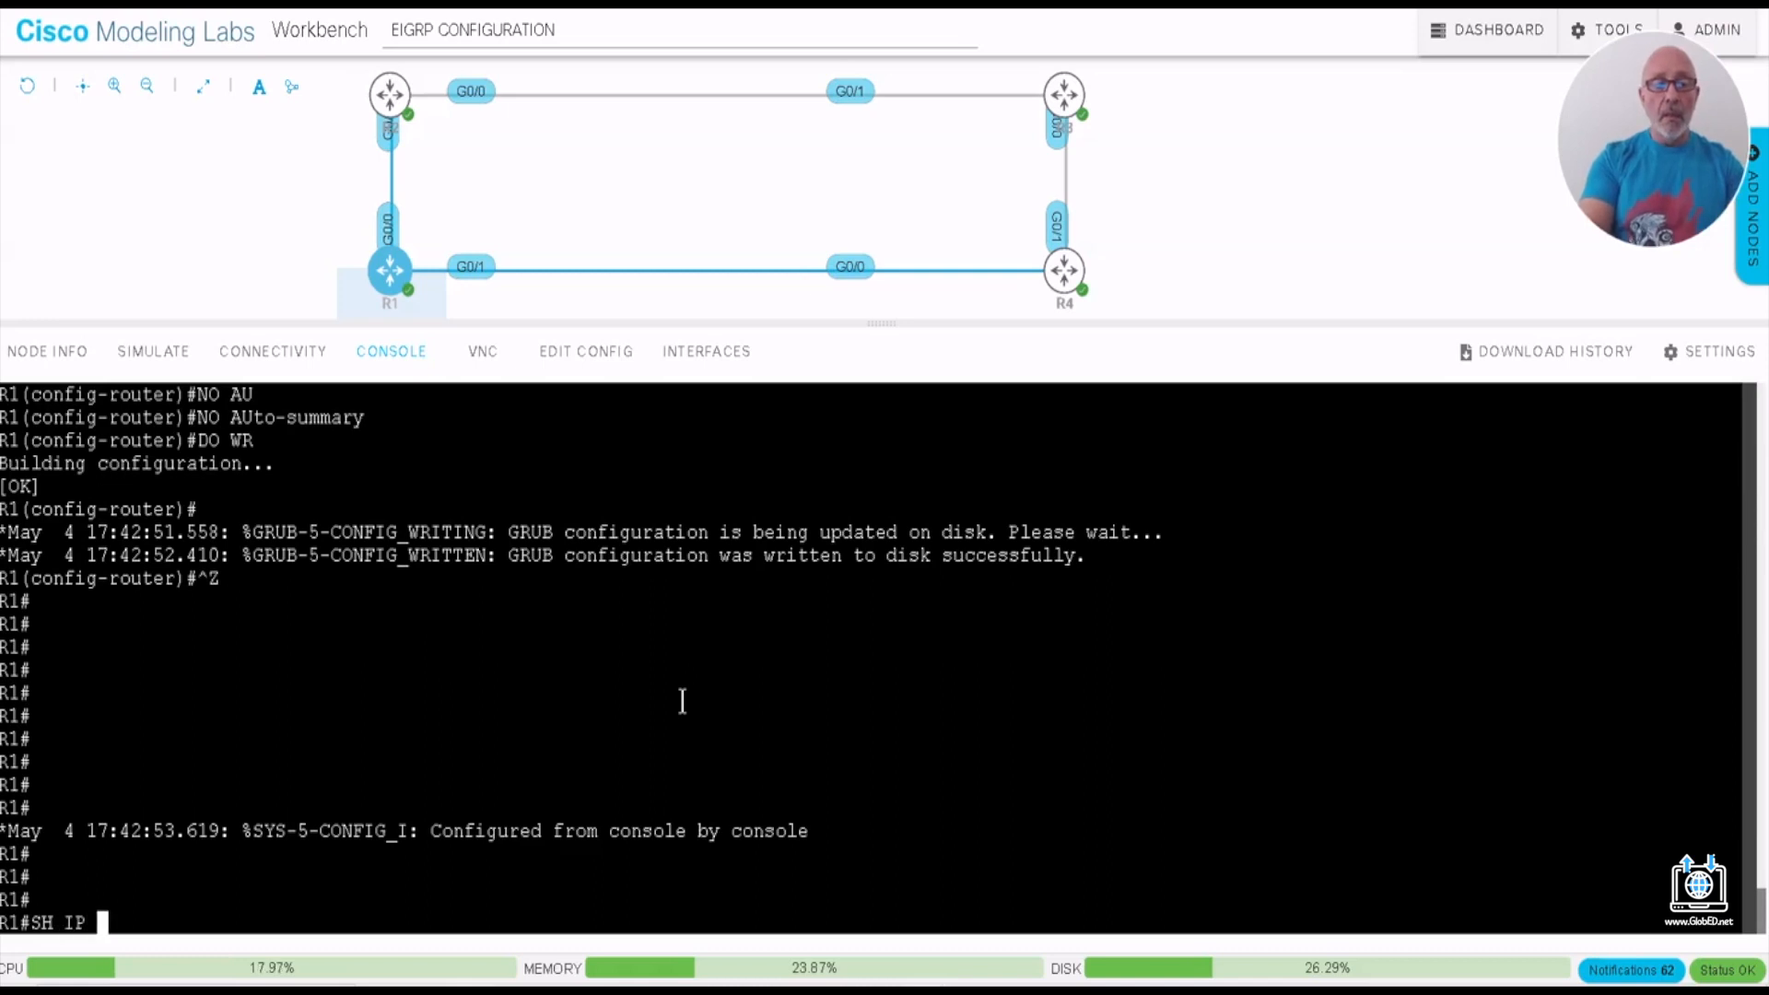
pyautogui.write(' PROTO')
pyautogui.press('Tab')
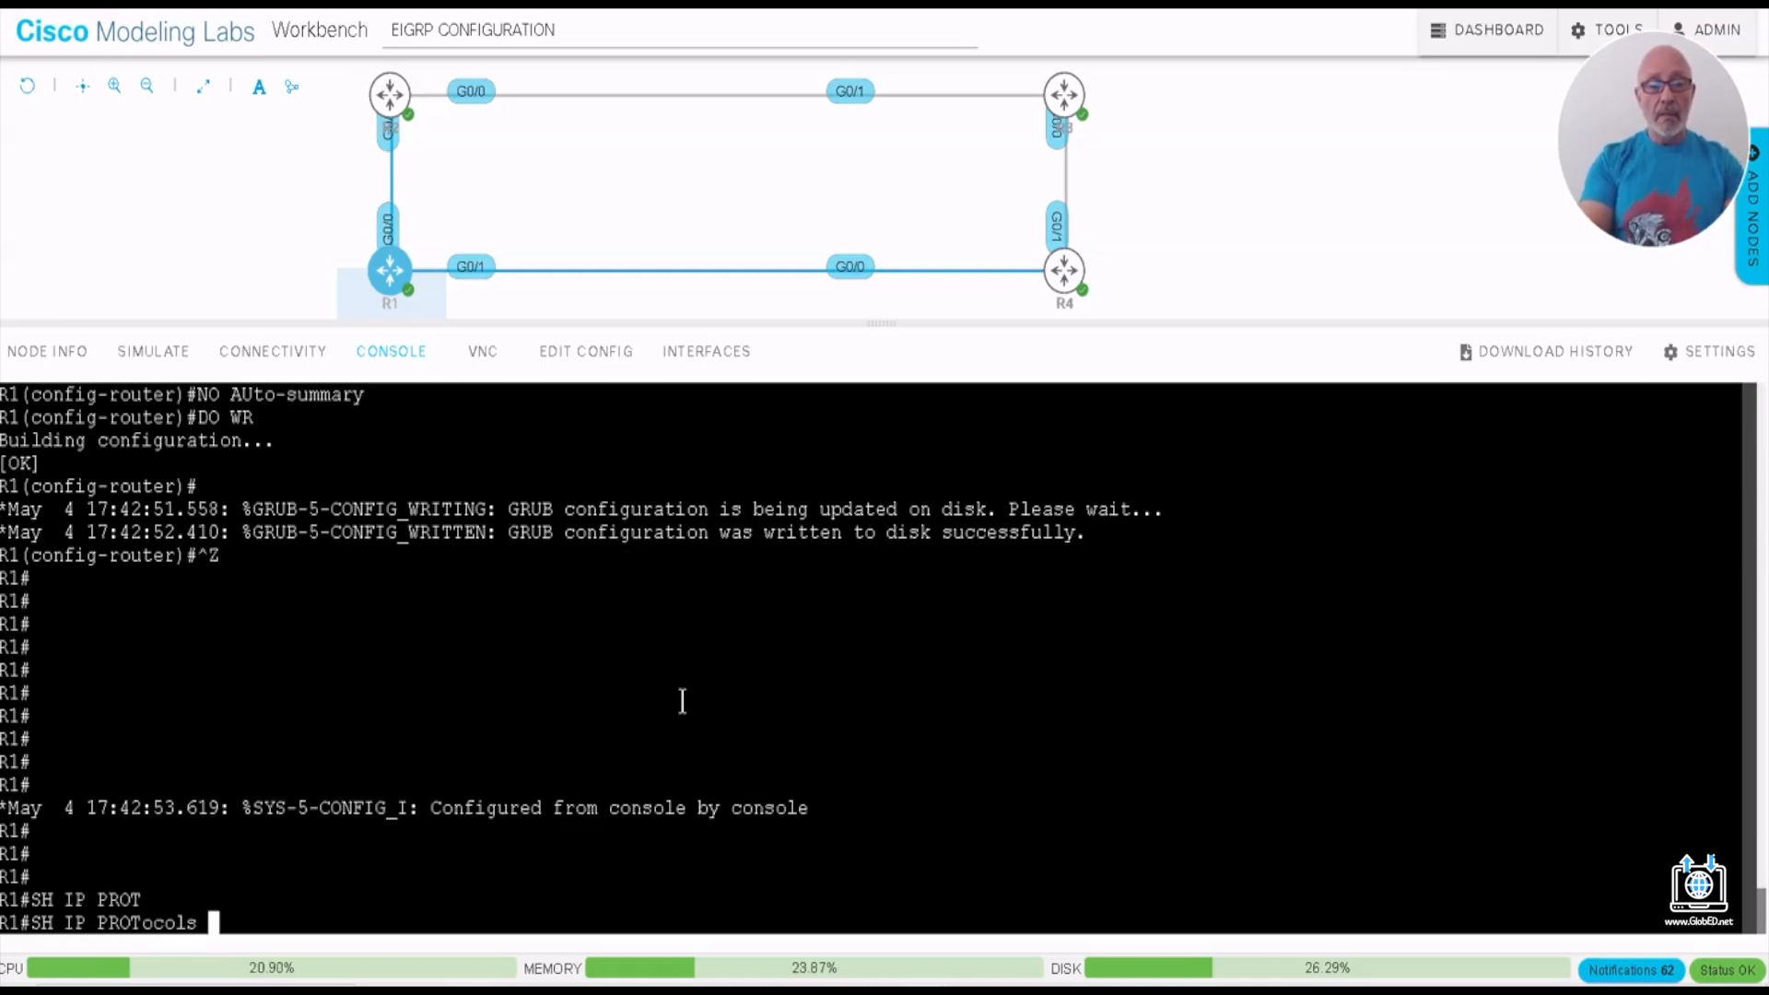
pyautogui.press('Return')
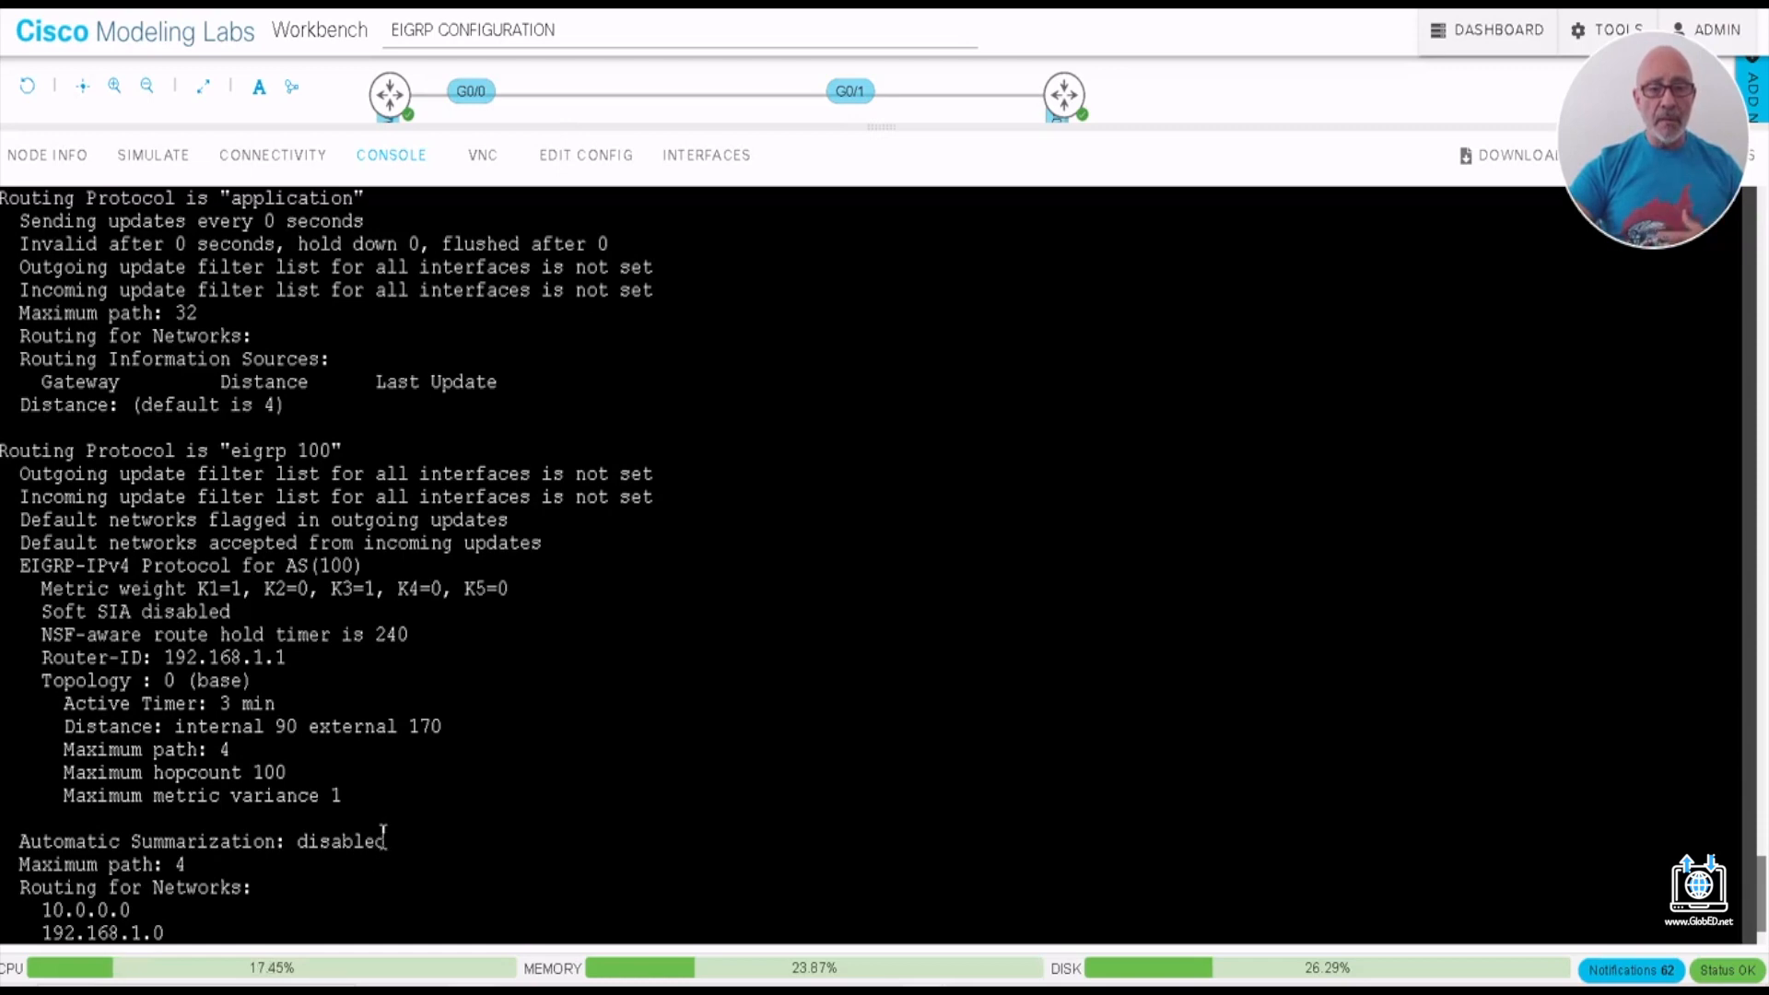
# - Examine the automatic summarization, EIGRP process number, metric weights, router ID and maximum hop count in R1's SH IP PROTOCOLS output
pyautogui.moveTo(389, 838); pyautogui.dragTo(11, 840)
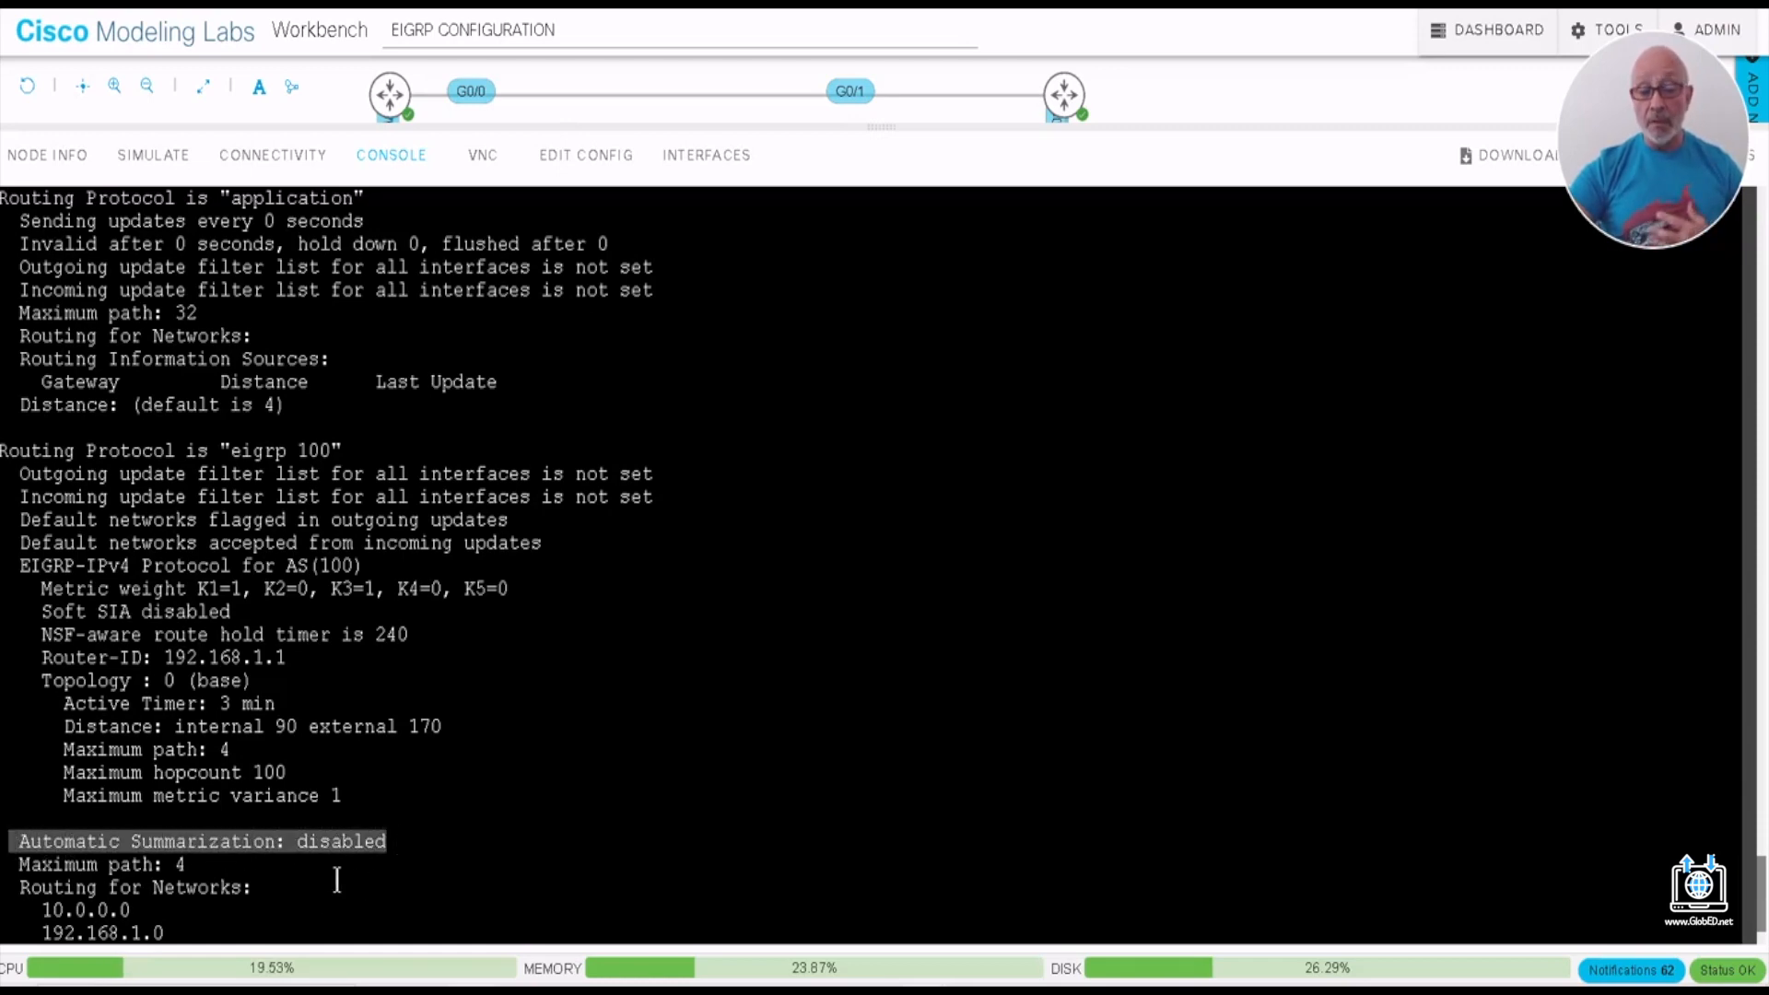
pyautogui.scroll(-2, 337, 880)
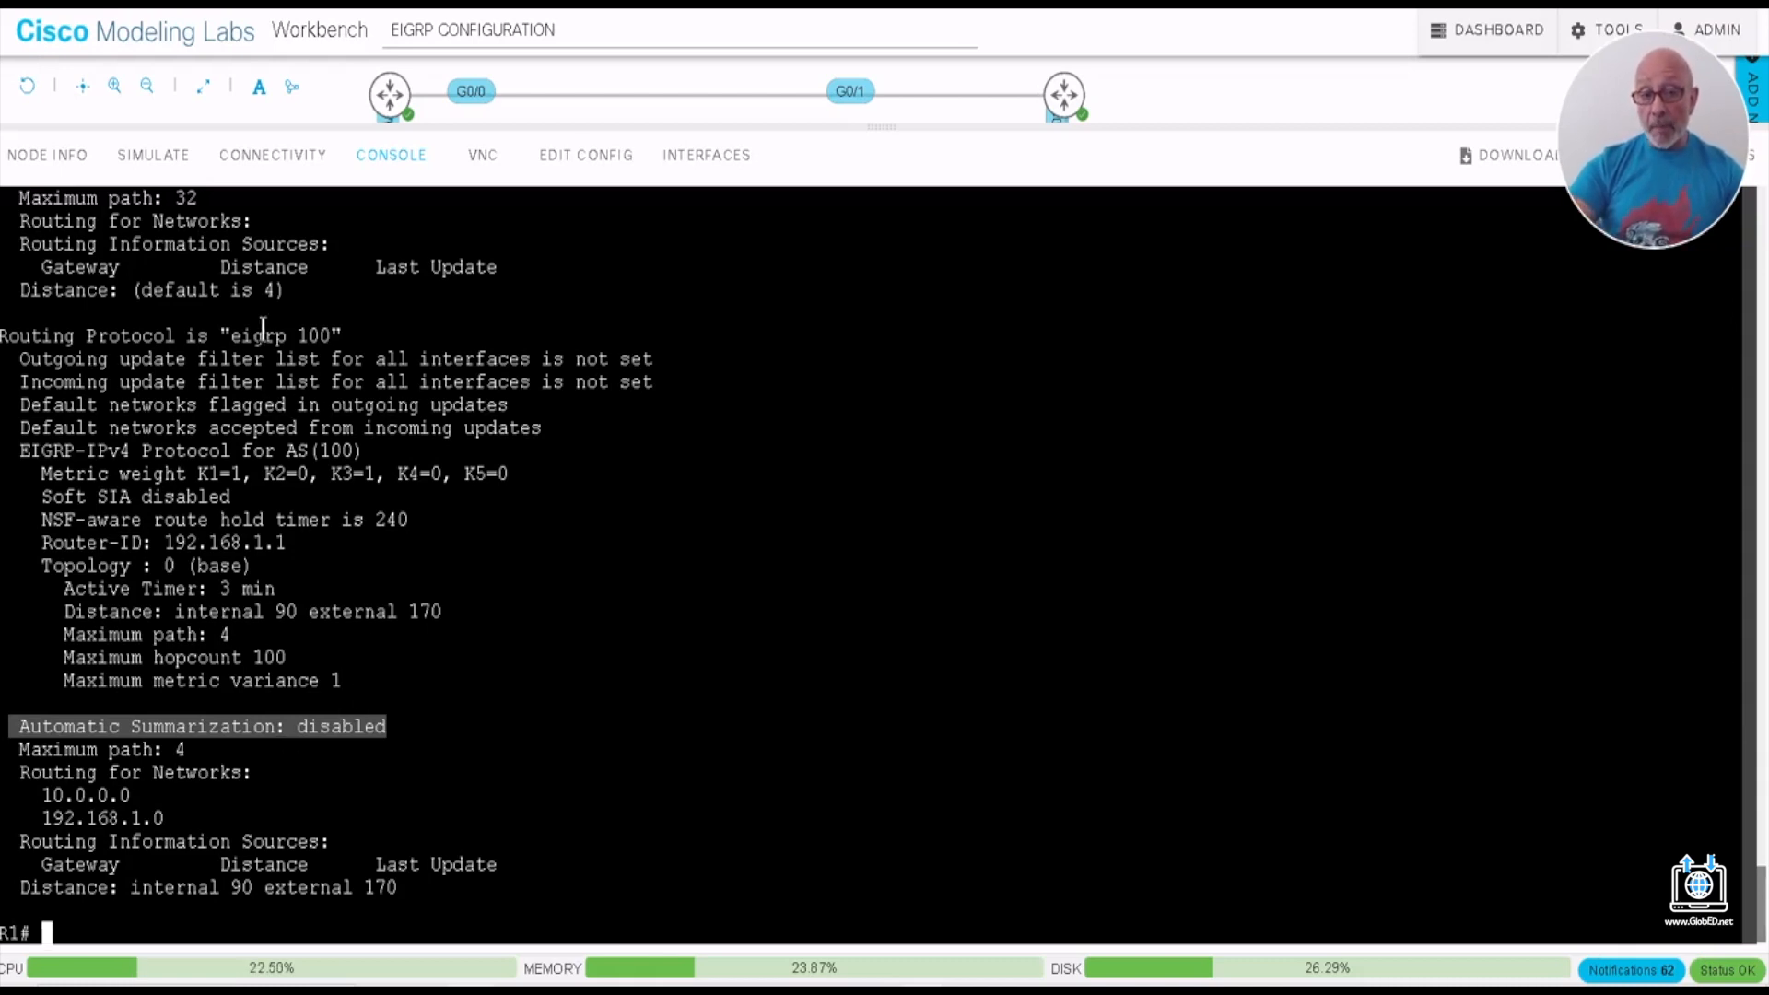
pyautogui.moveTo(229, 335); pyautogui.dragTo(332, 332)
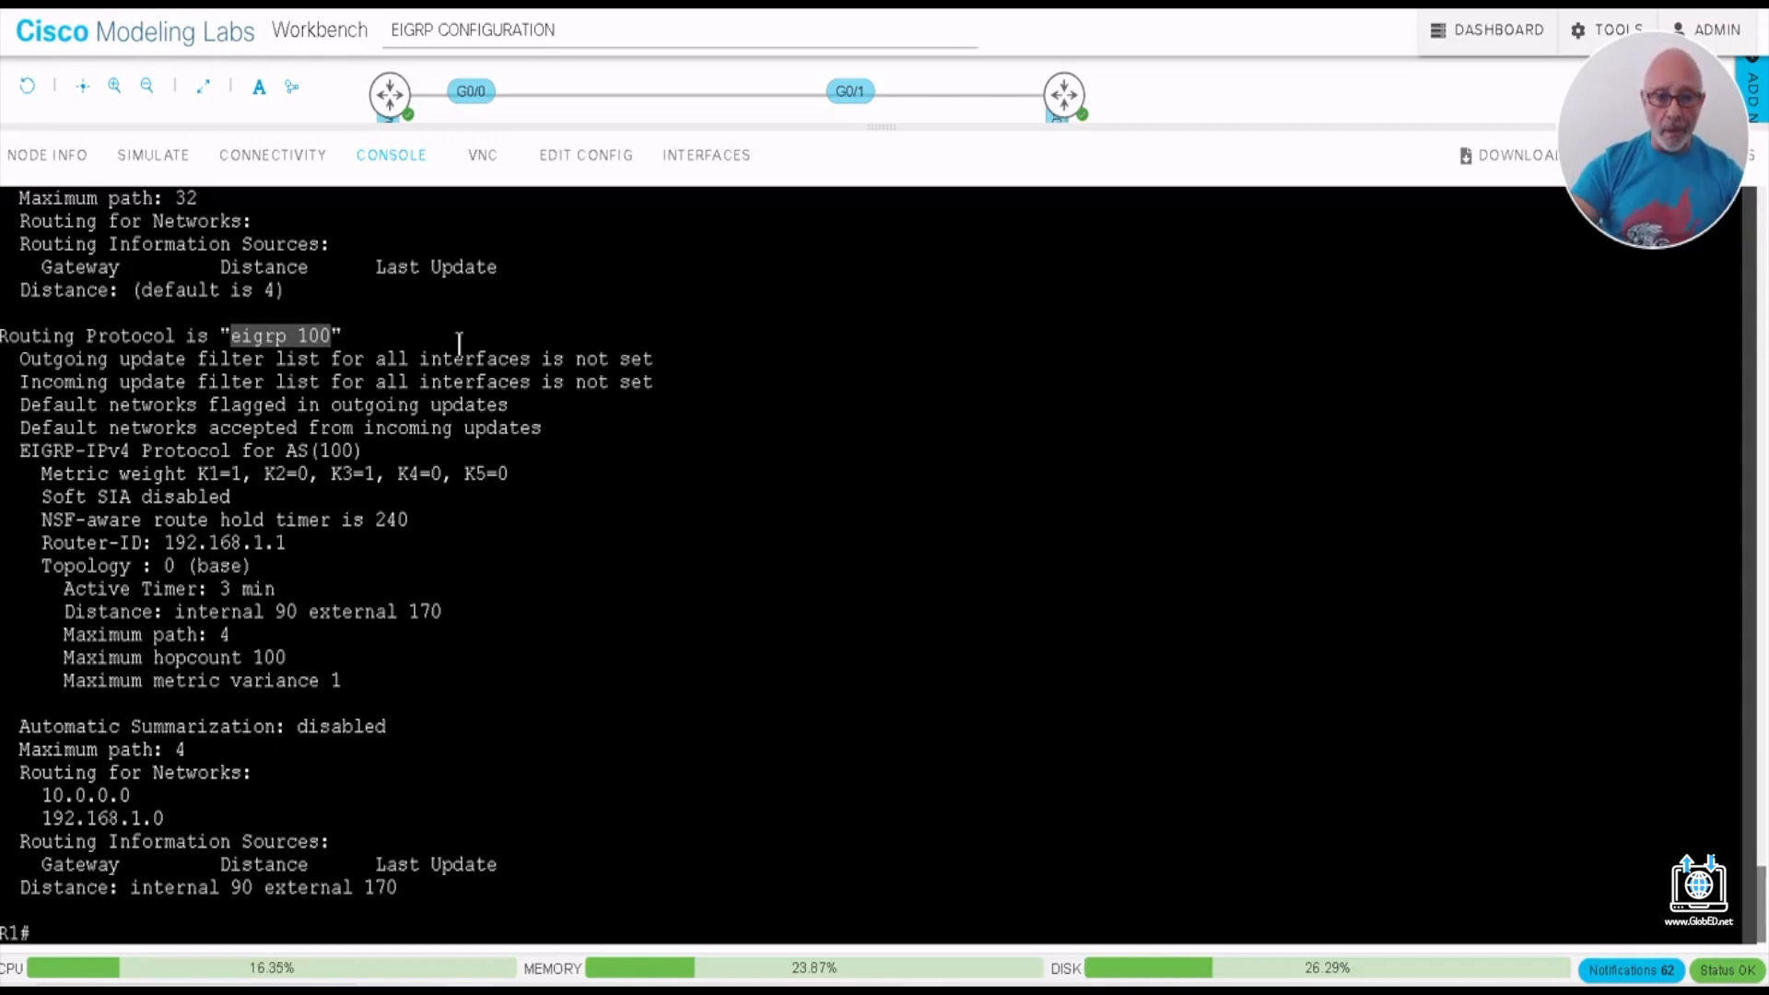
pyautogui.moveTo(42, 473); pyautogui.dragTo(530, 480)
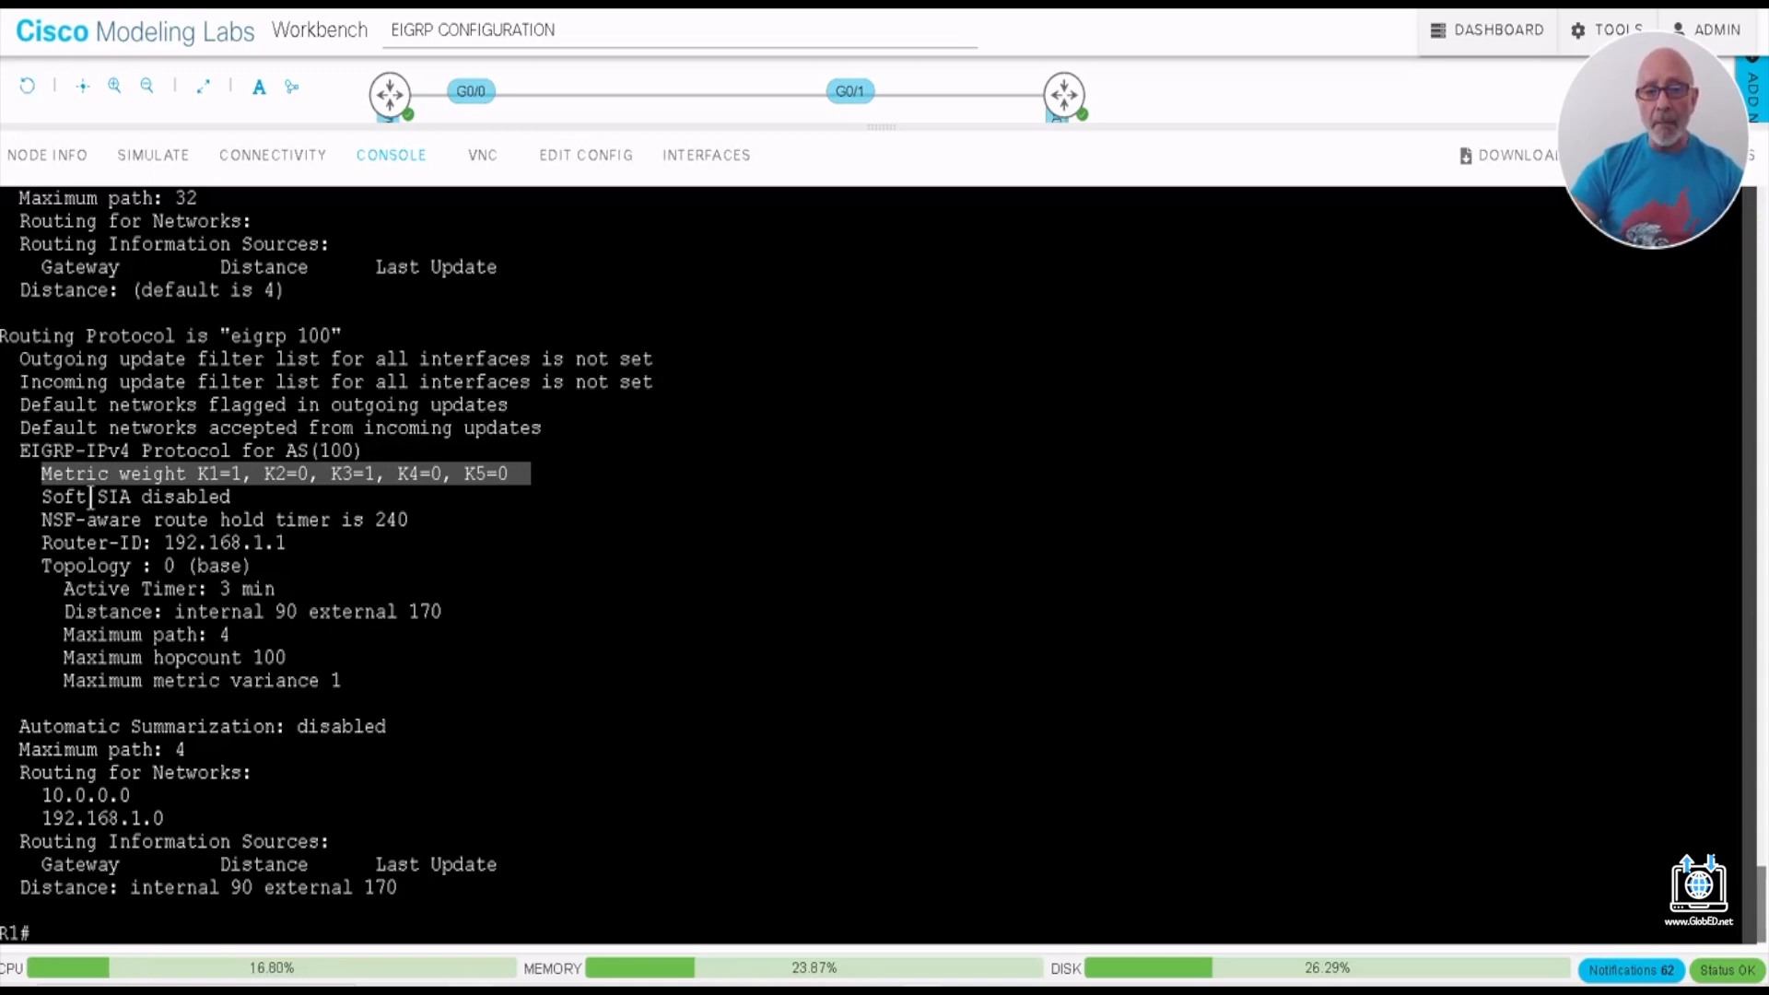
pyautogui.click(268, 493)
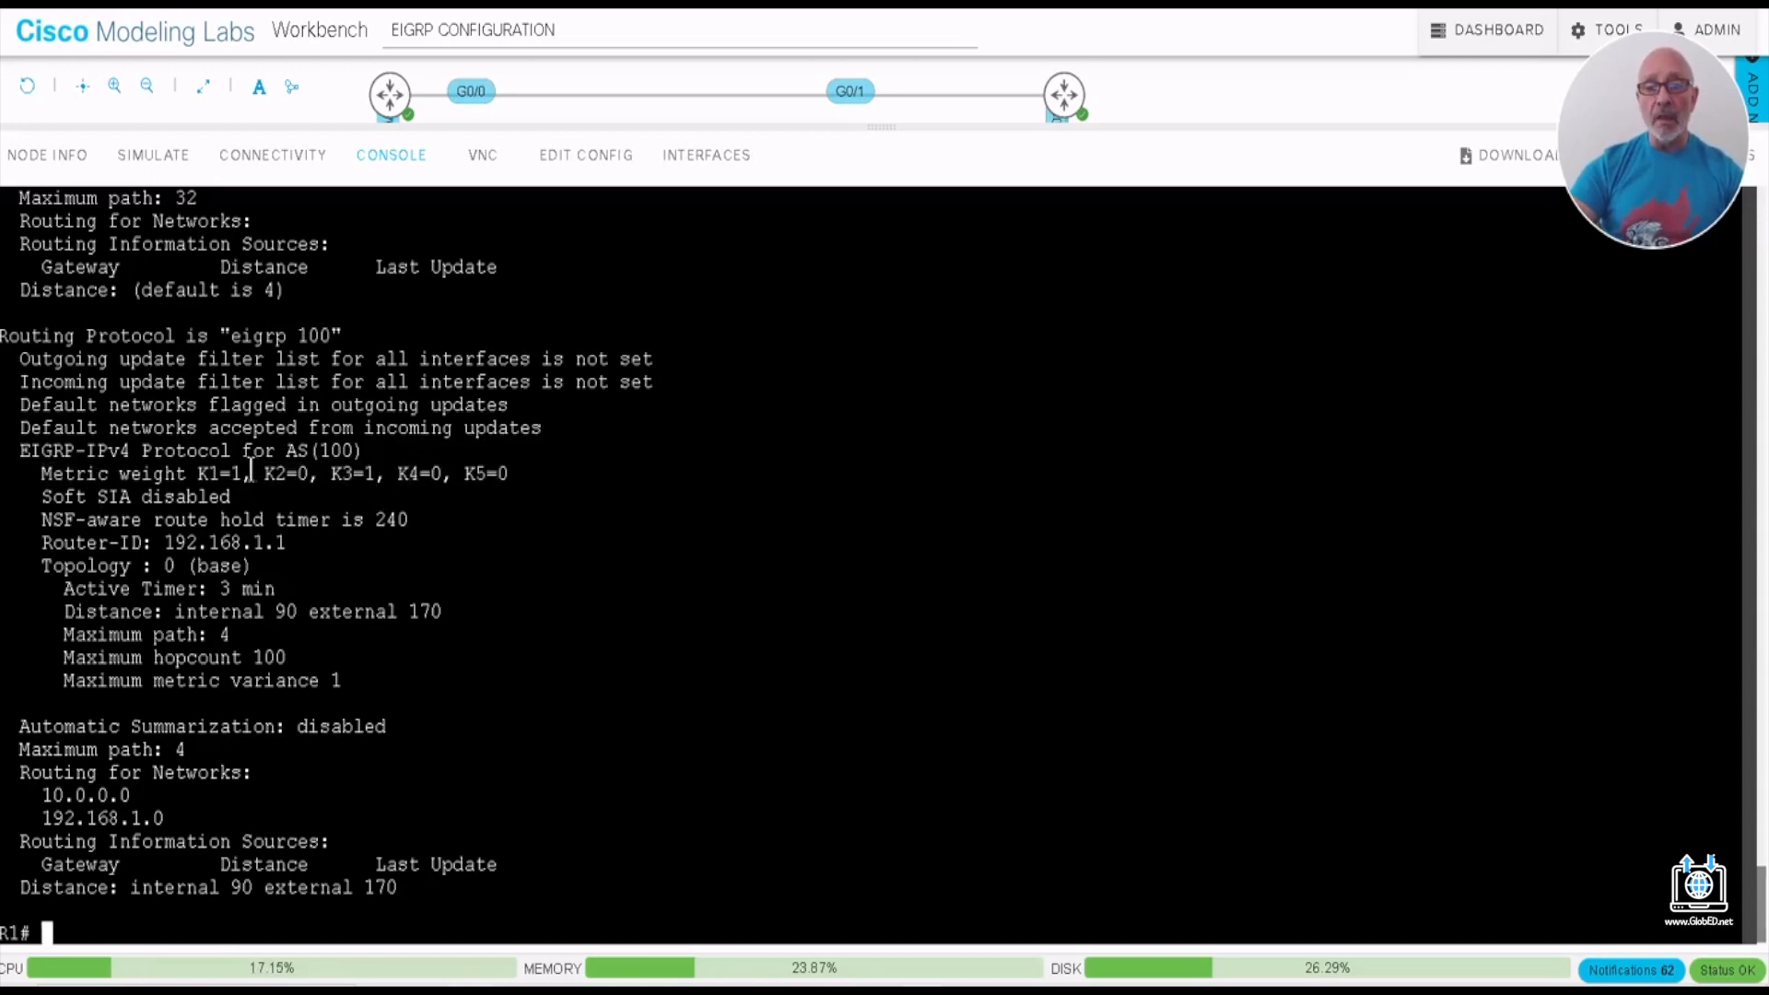
pyautogui.moveTo(243, 473); pyautogui.dragTo(197, 473)
pyautogui.moveTo(376, 472); pyautogui.dragTo(327, 473)
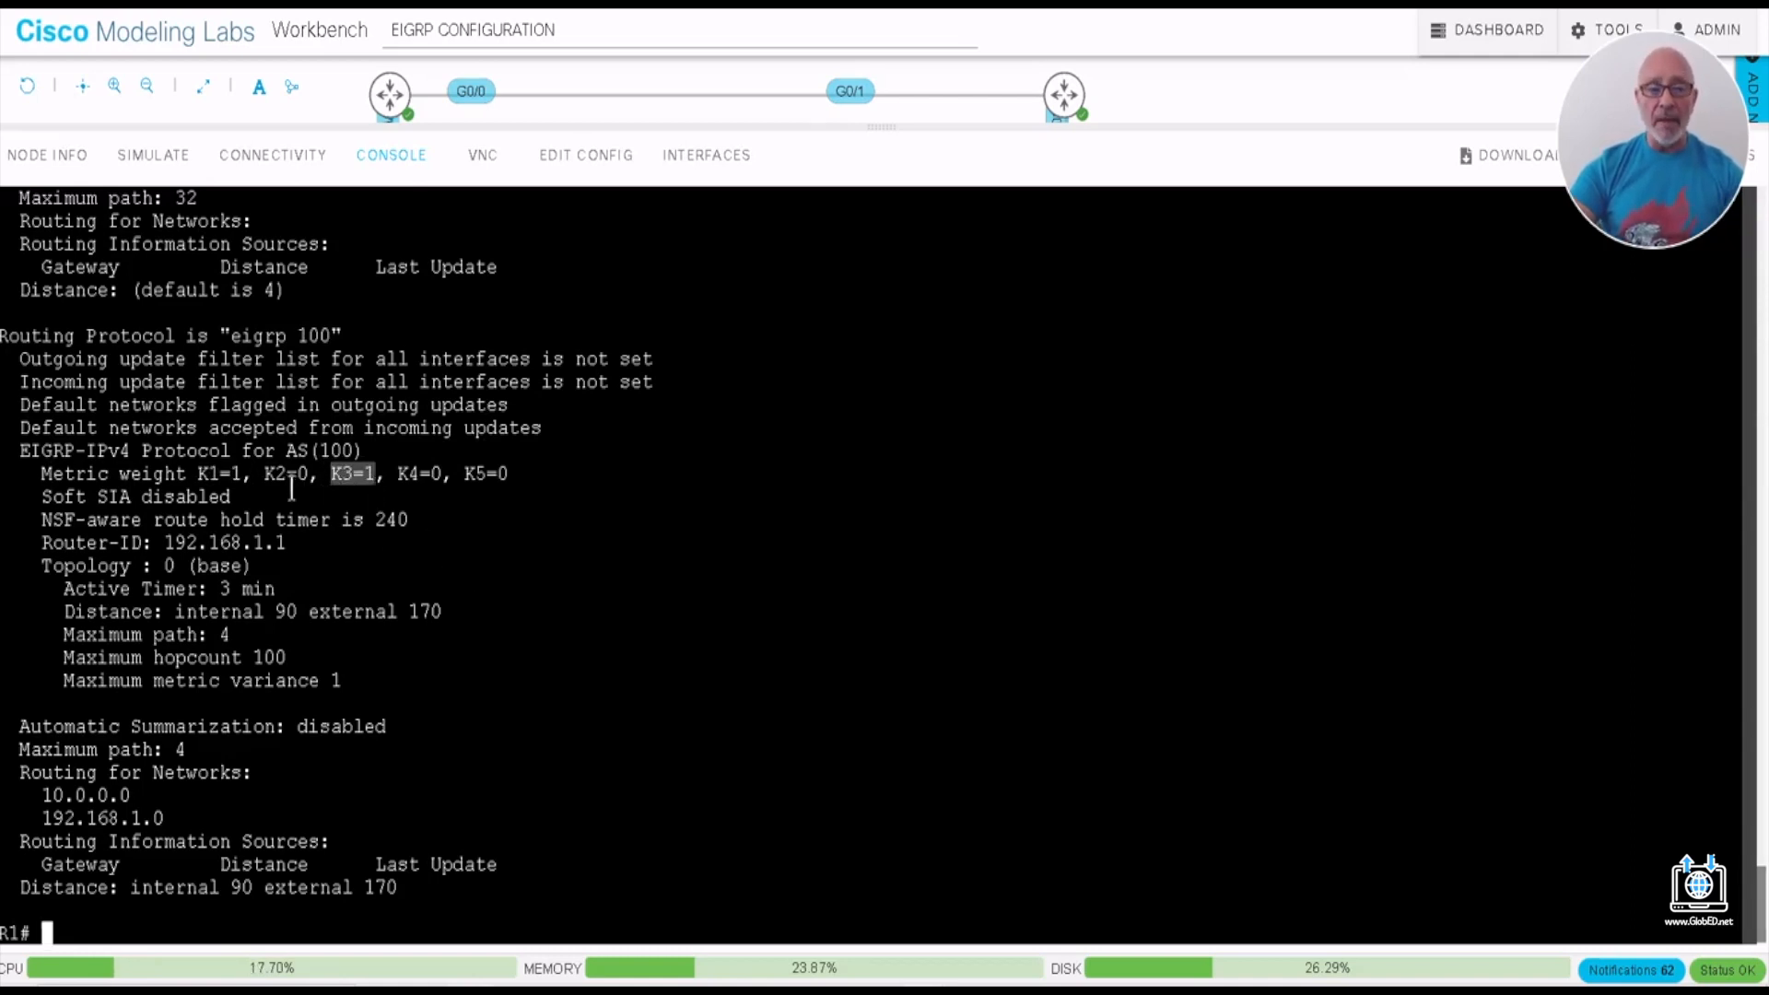
pyautogui.moveTo(209, 460); pyautogui.dragTo(492, 480)
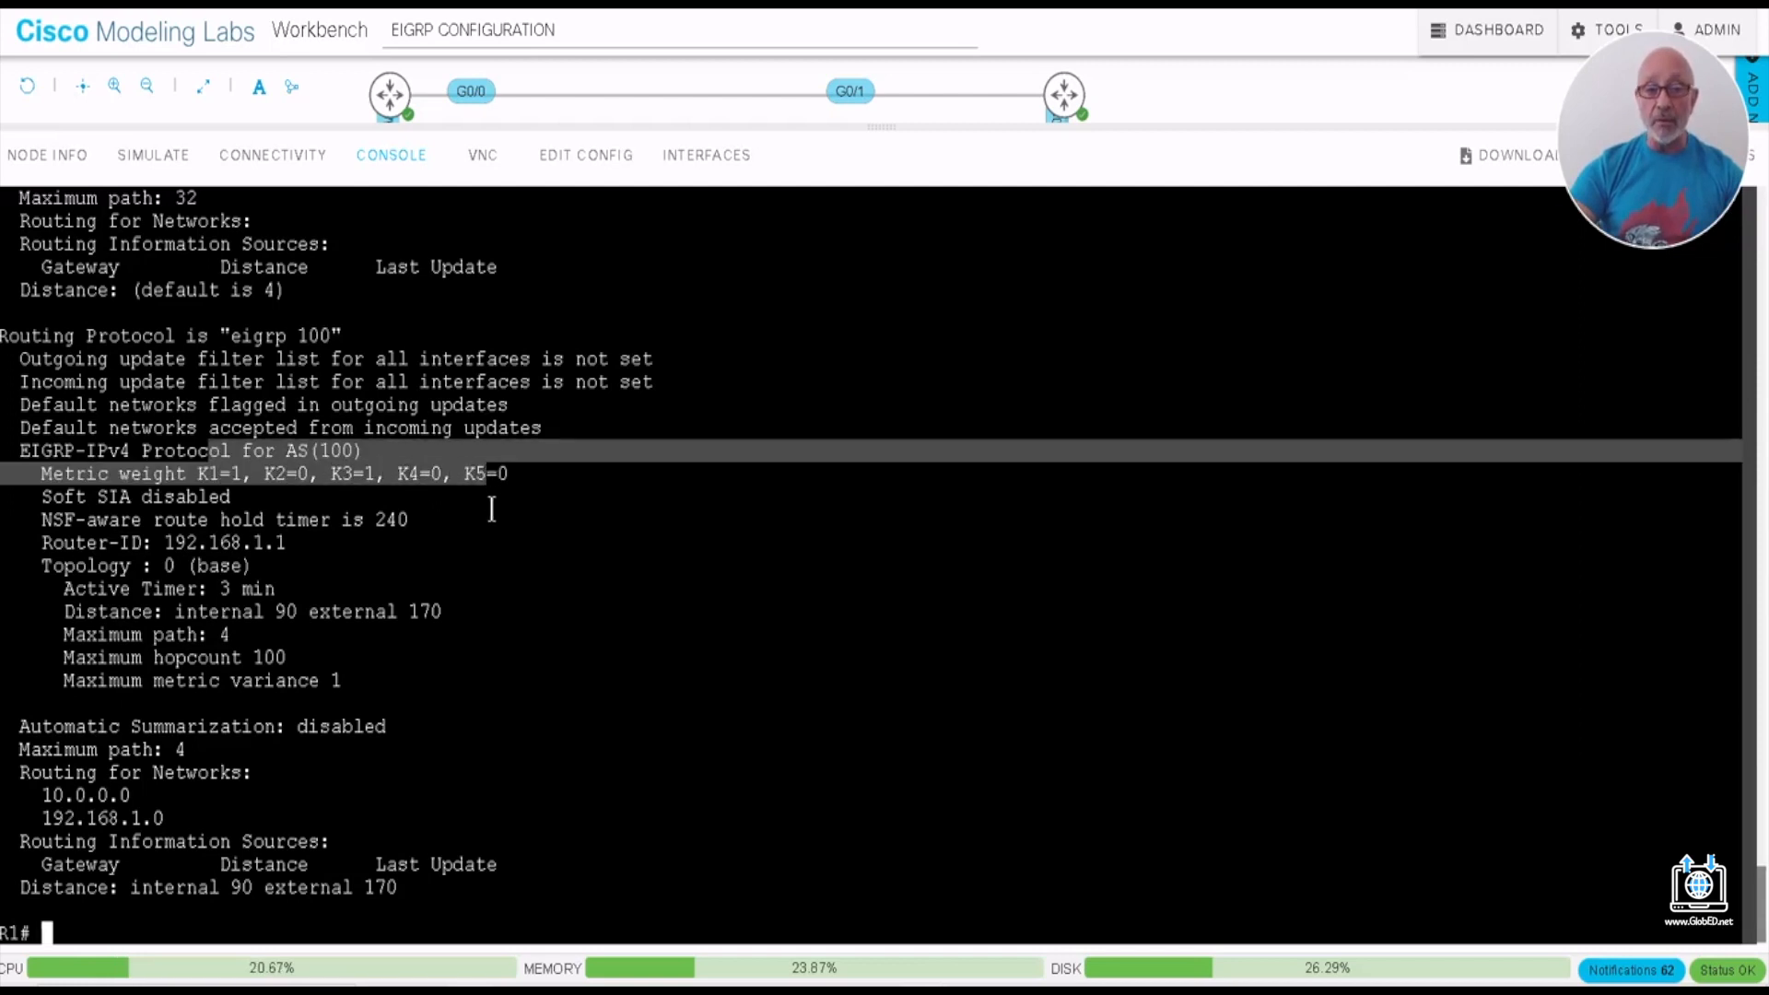
pyautogui.click(491, 509)
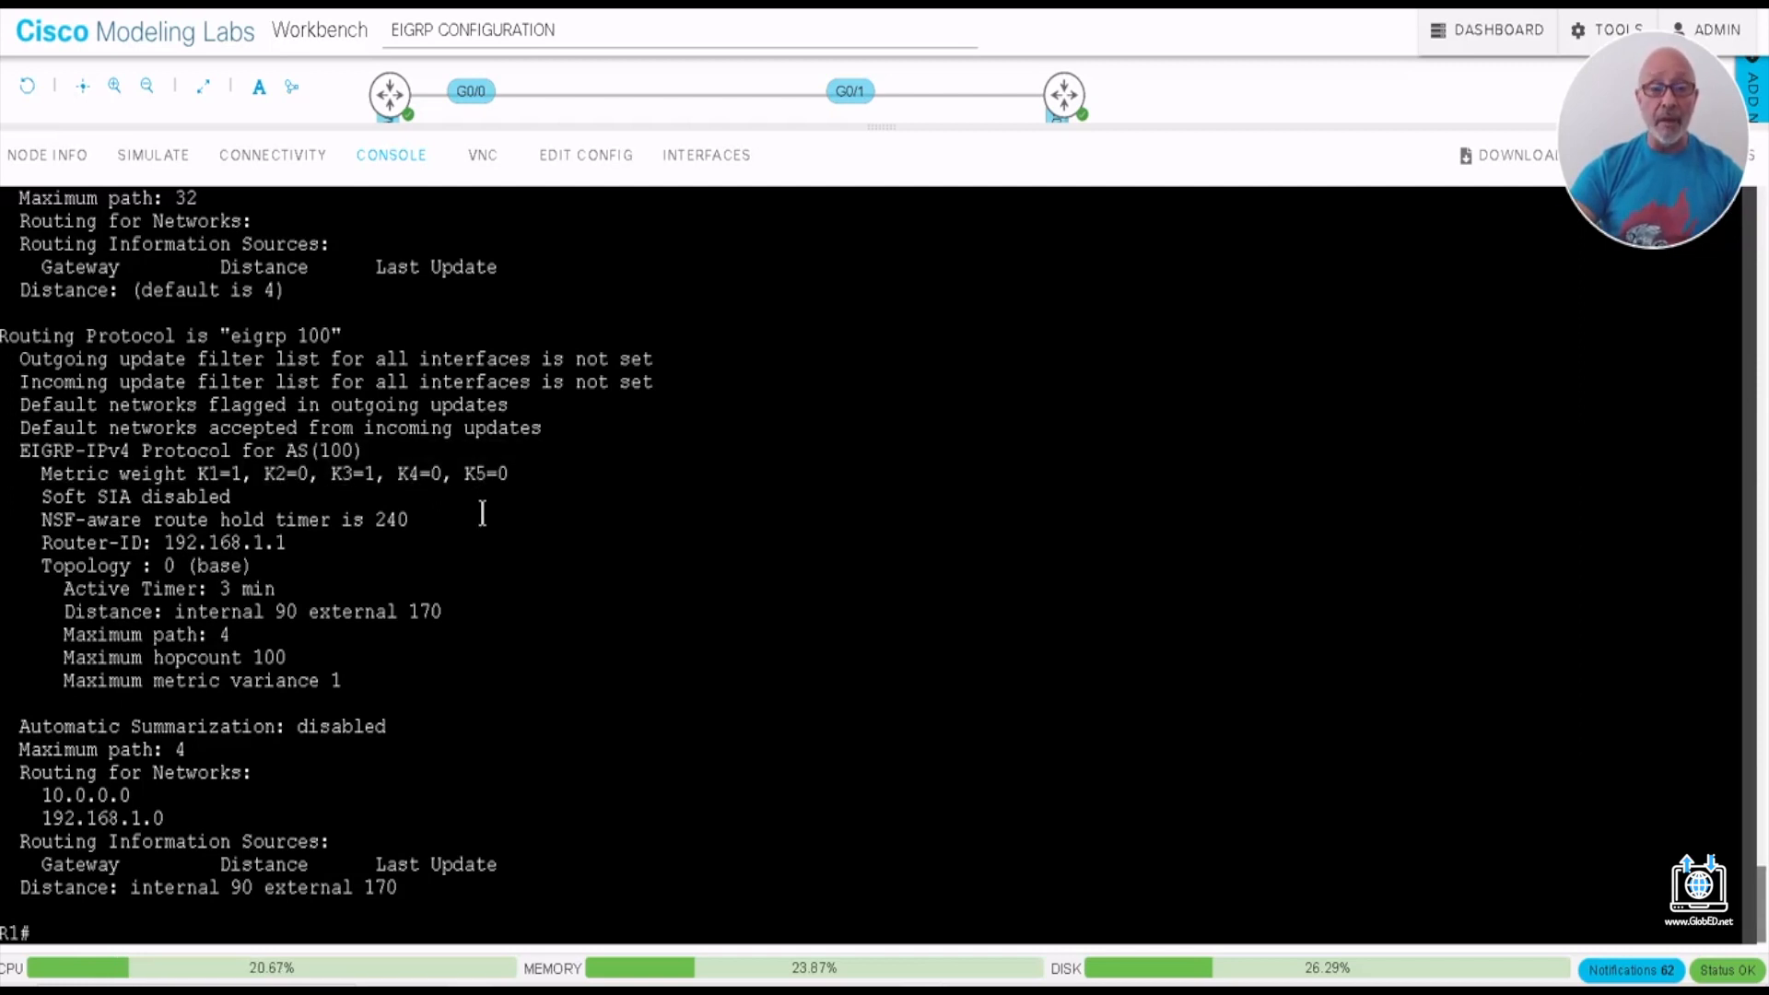
pyautogui.moveTo(300, 543)
pyautogui.mouseDown()
pyautogui.moveTo(171, 522)
pyautogui.moveTo(316, 549)
pyautogui.mouseUp()
pyautogui.click(286, 559)
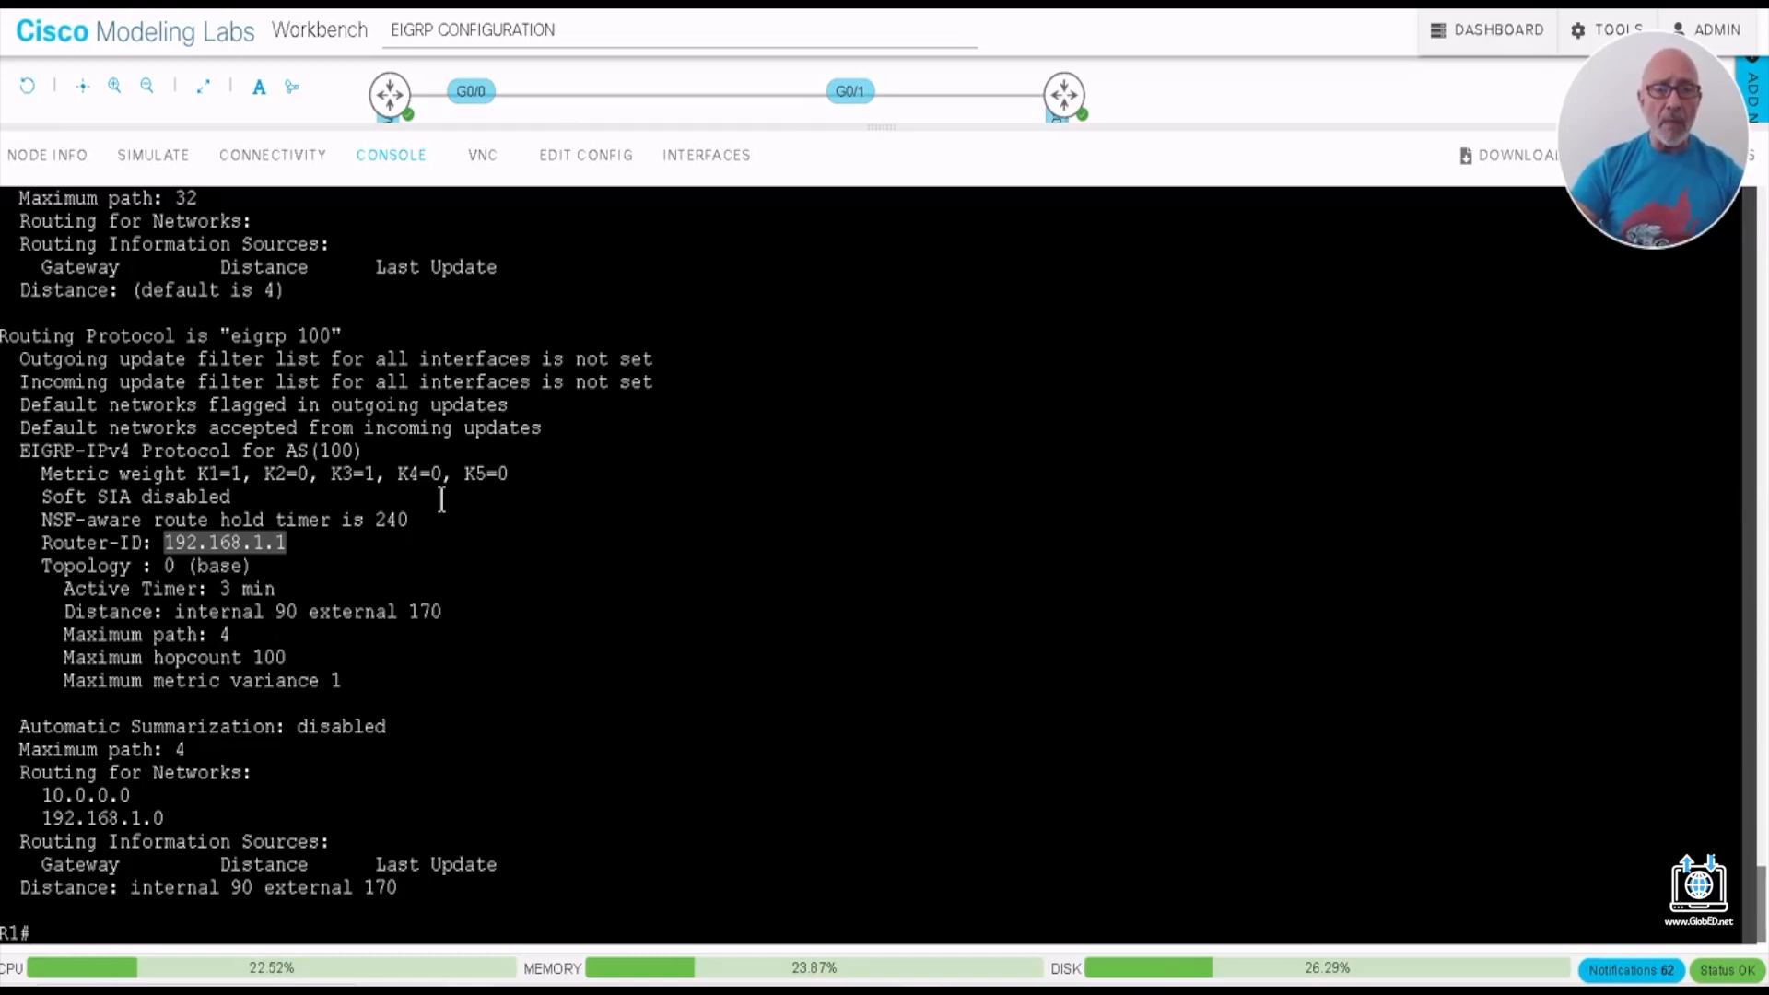
pyautogui.moveTo(264, 634)
pyautogui.mouseDown()
pyautogui.moveTo(224, 634)
pyautogui.moveTo(265, 657)
pyautogui.mouseUp()
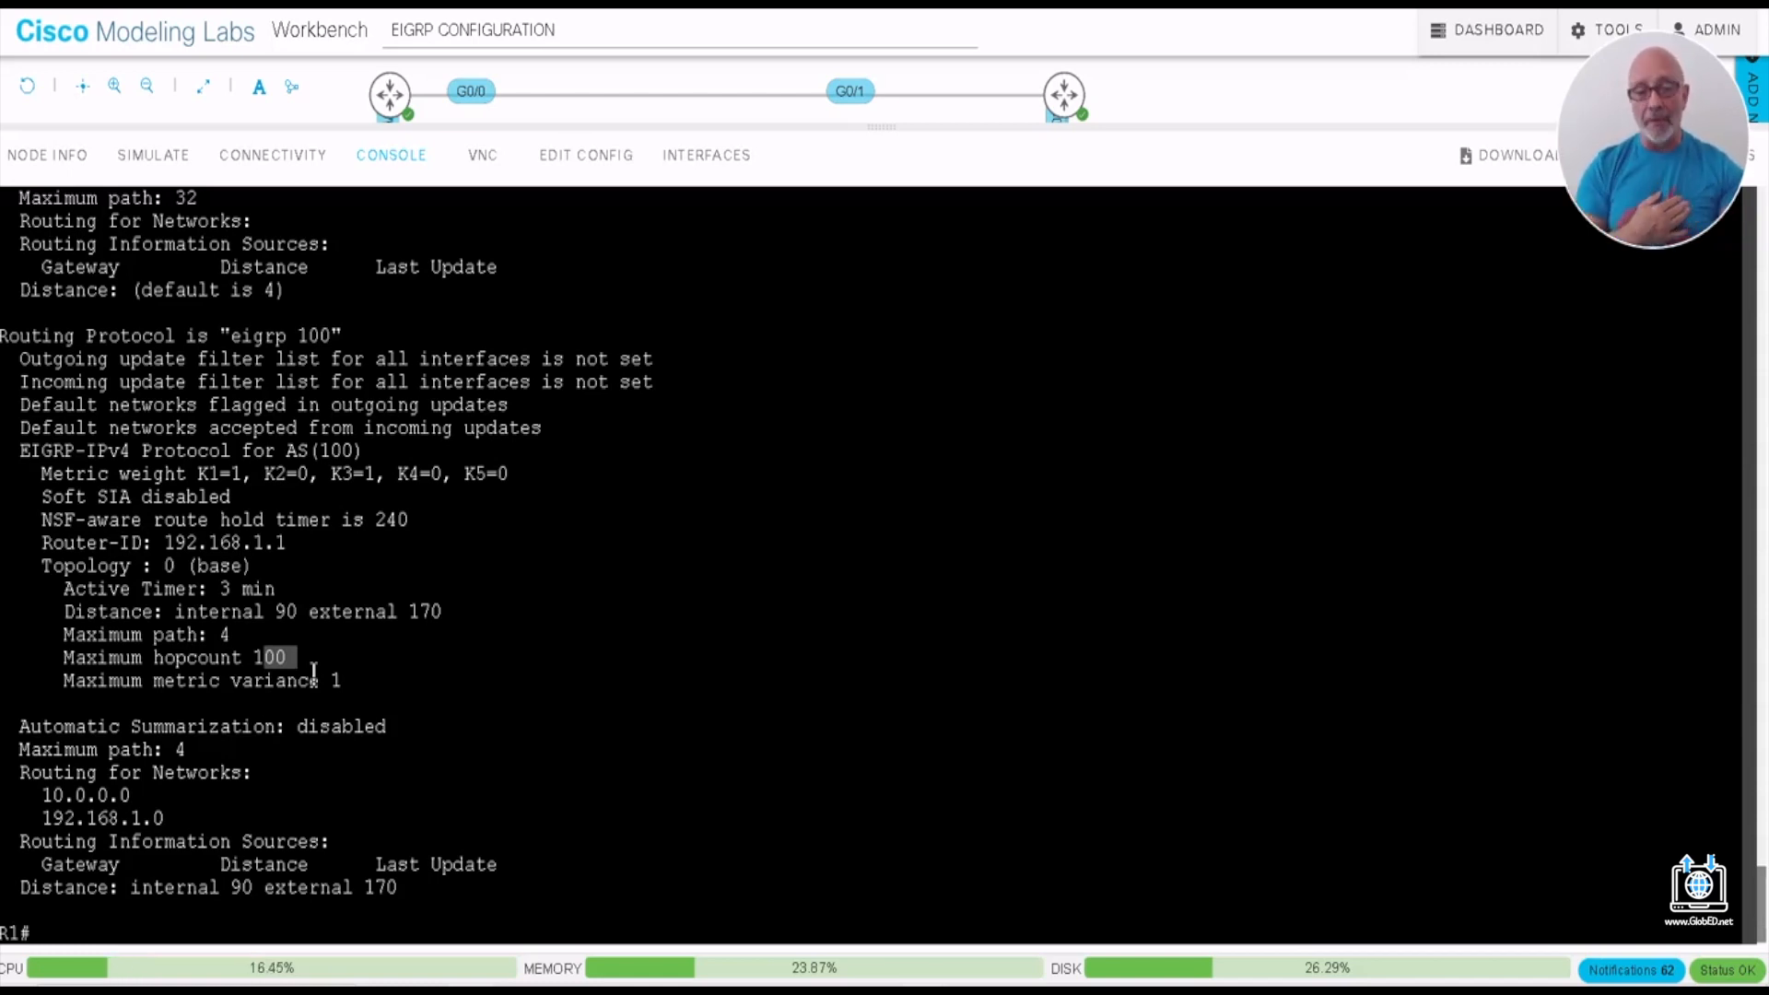
pyautogui.click(76, 933)
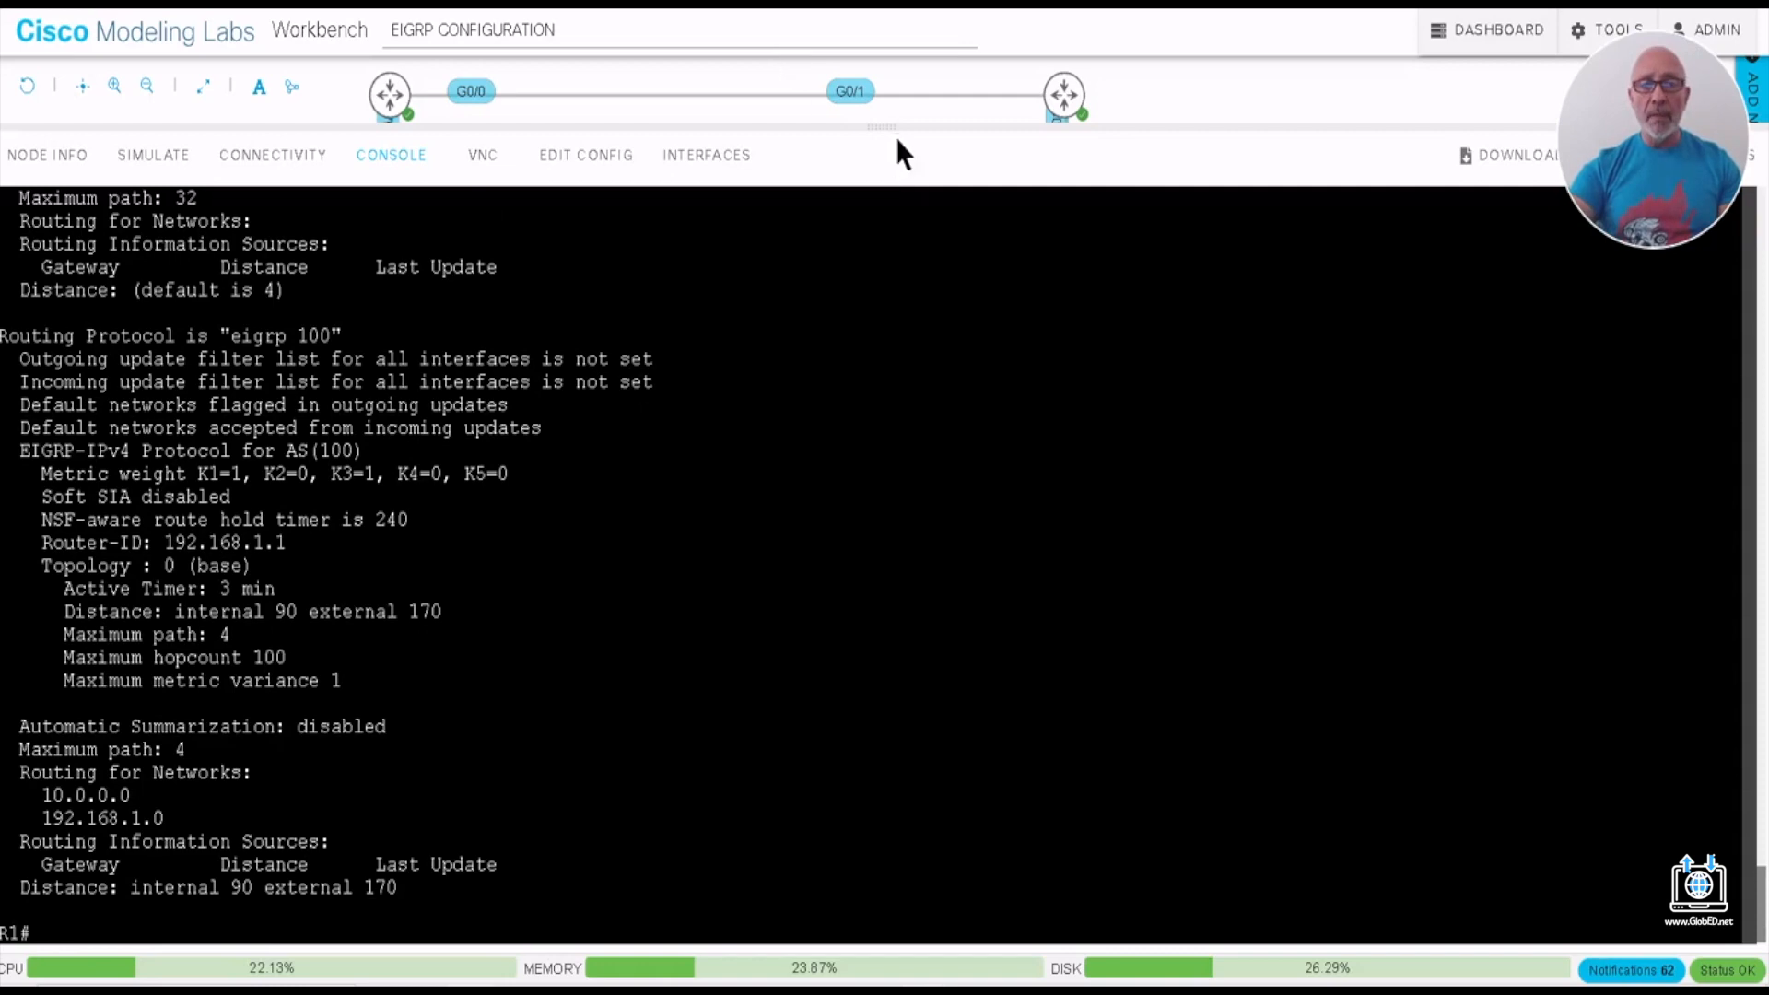
# - Enlarge the topology view, open router R2's console and enter global configuration mode with CONF T
pyautogui.moveTo(878, 125); pyautogui.dragTo(831, 259)
pyautogui.moveTo(385, 103)
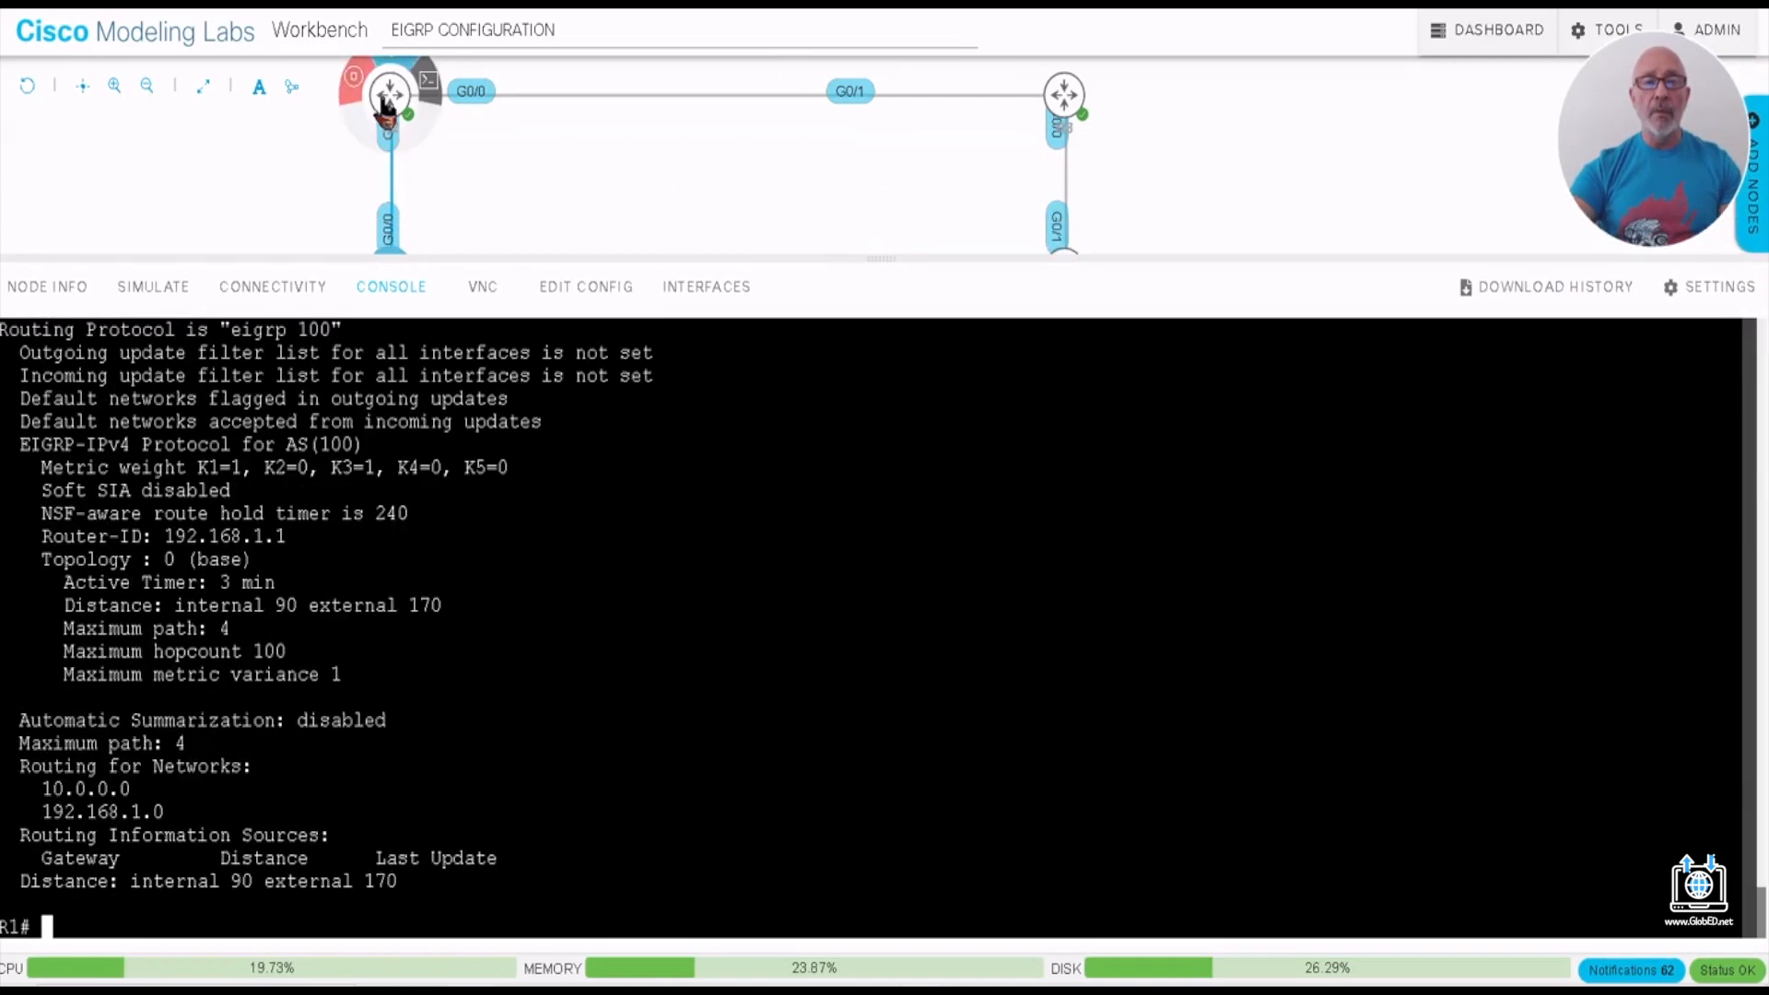
pyautogui.click(430, 83)
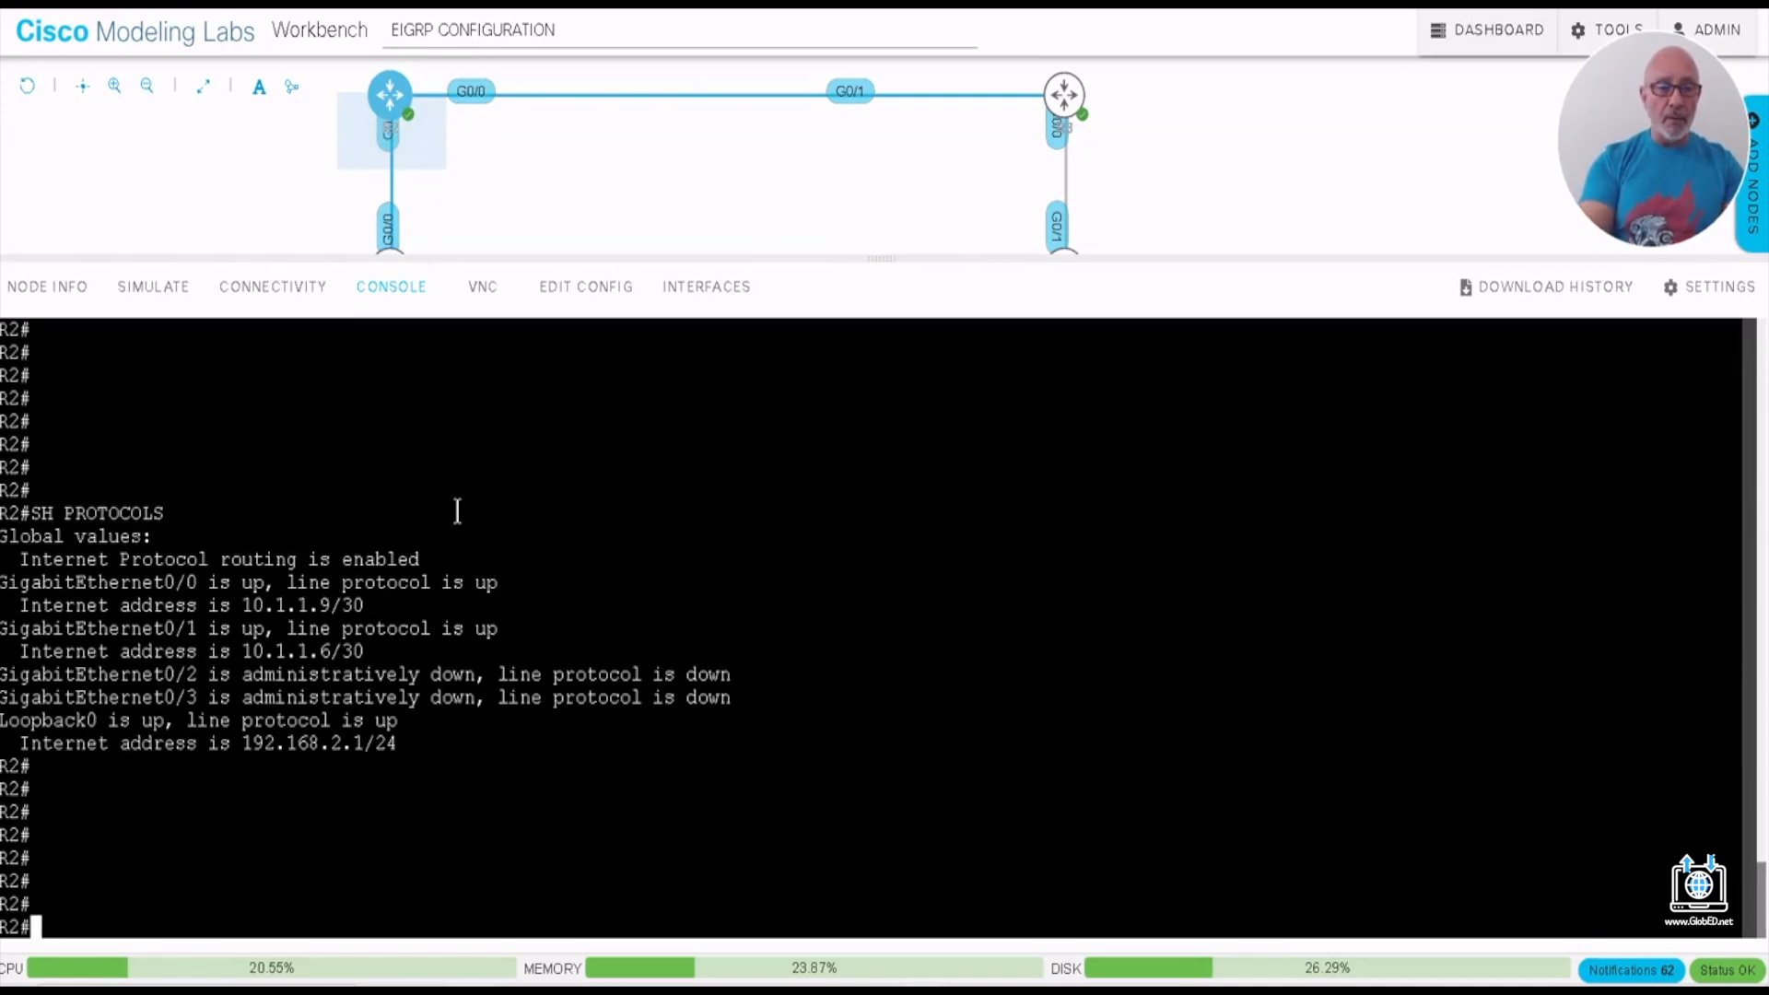
pyautogui.write('CONF T')
pyautogui.press('Return')
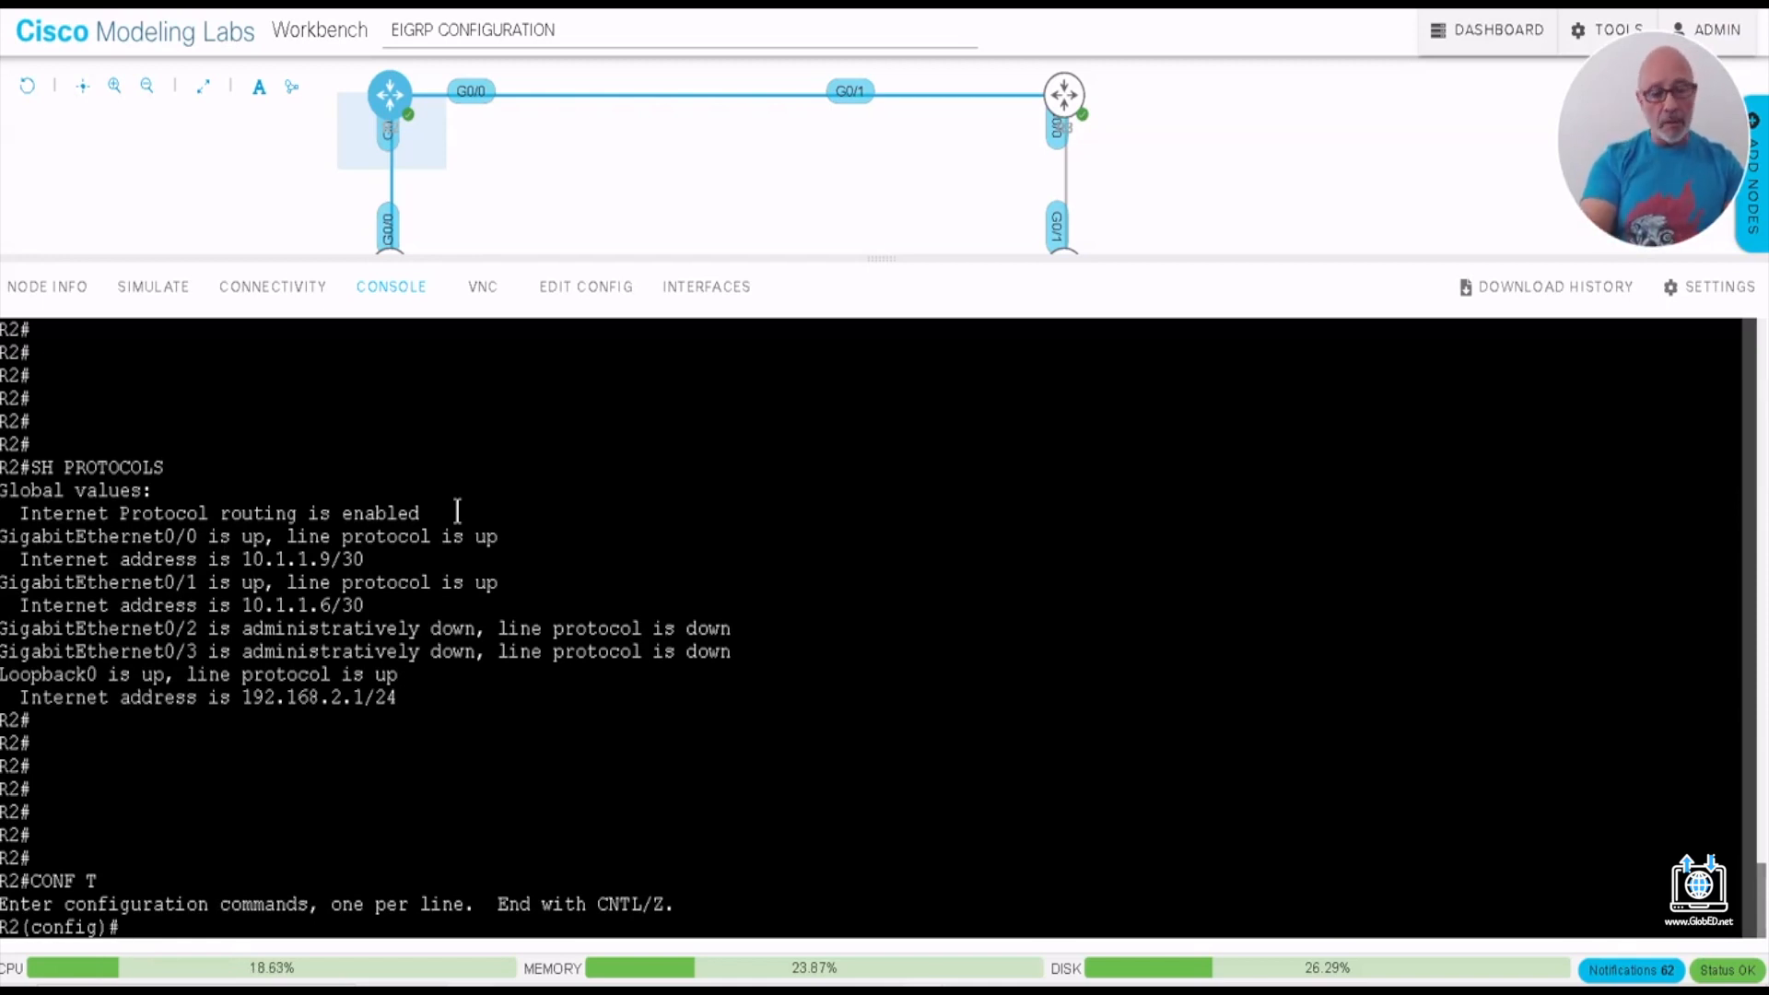
# - Start EIGRP routing process 100 on R2 with ROUTER EIGRP 100
pyautogui.write('ROUTE ')
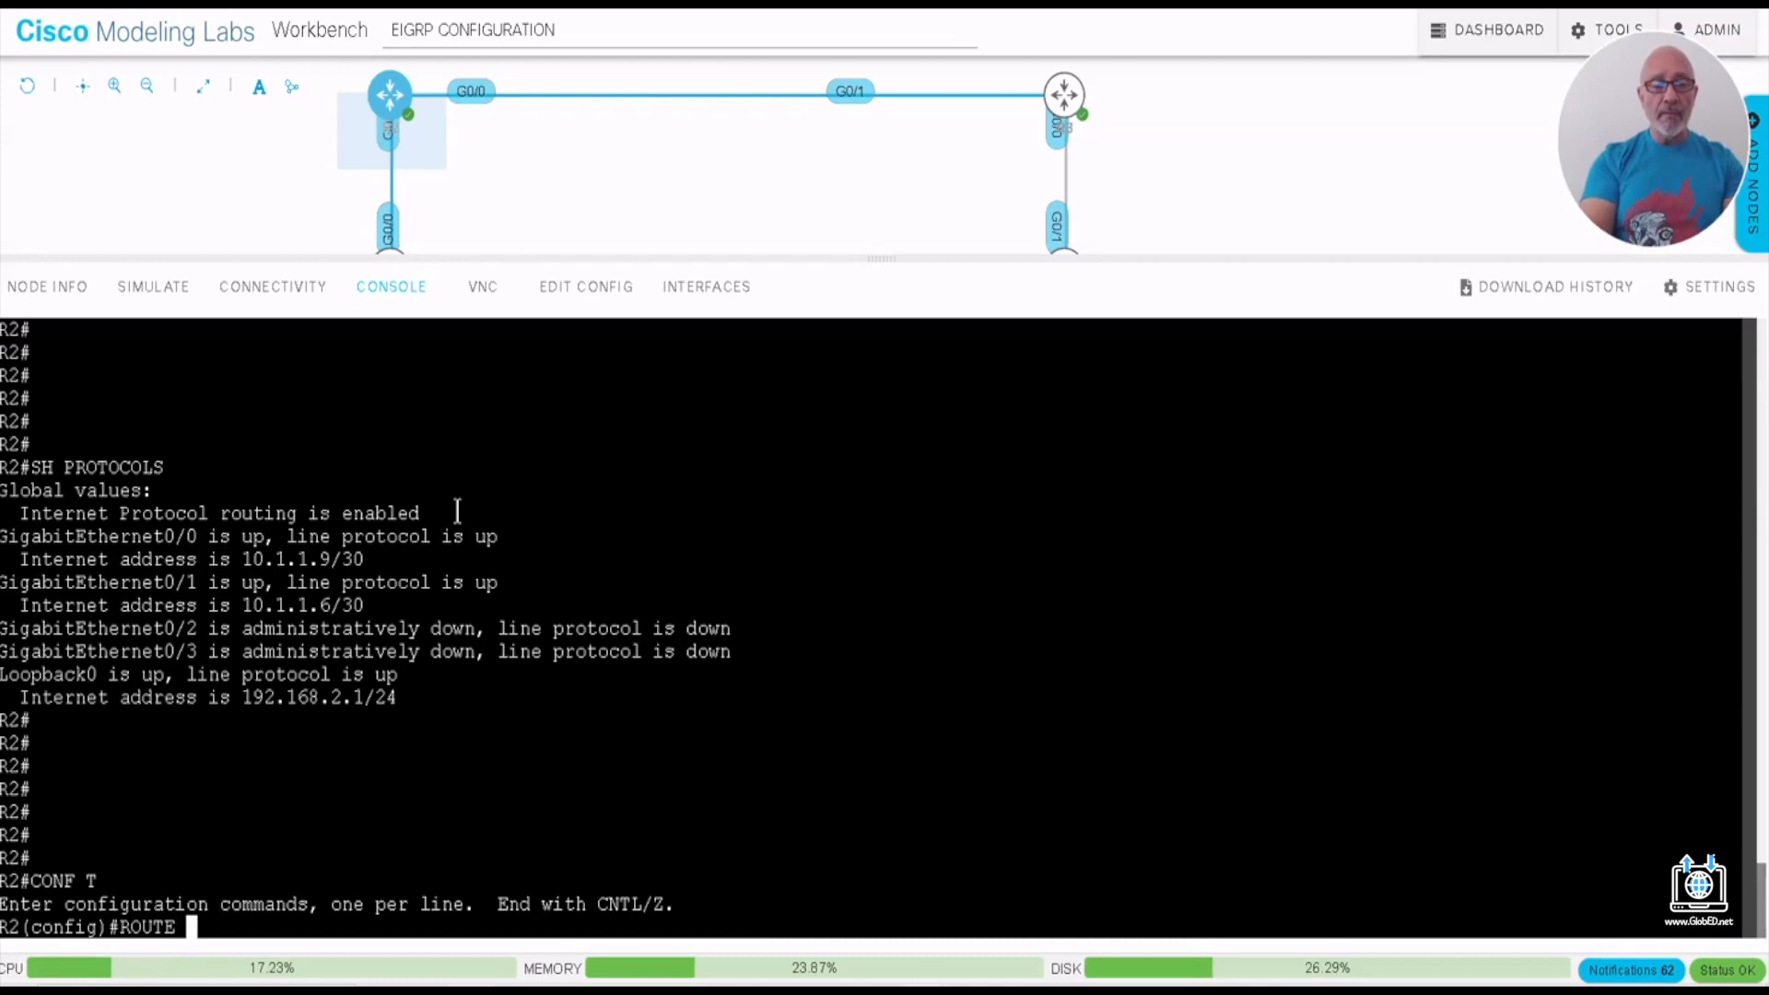
pyautogui.write('R E')
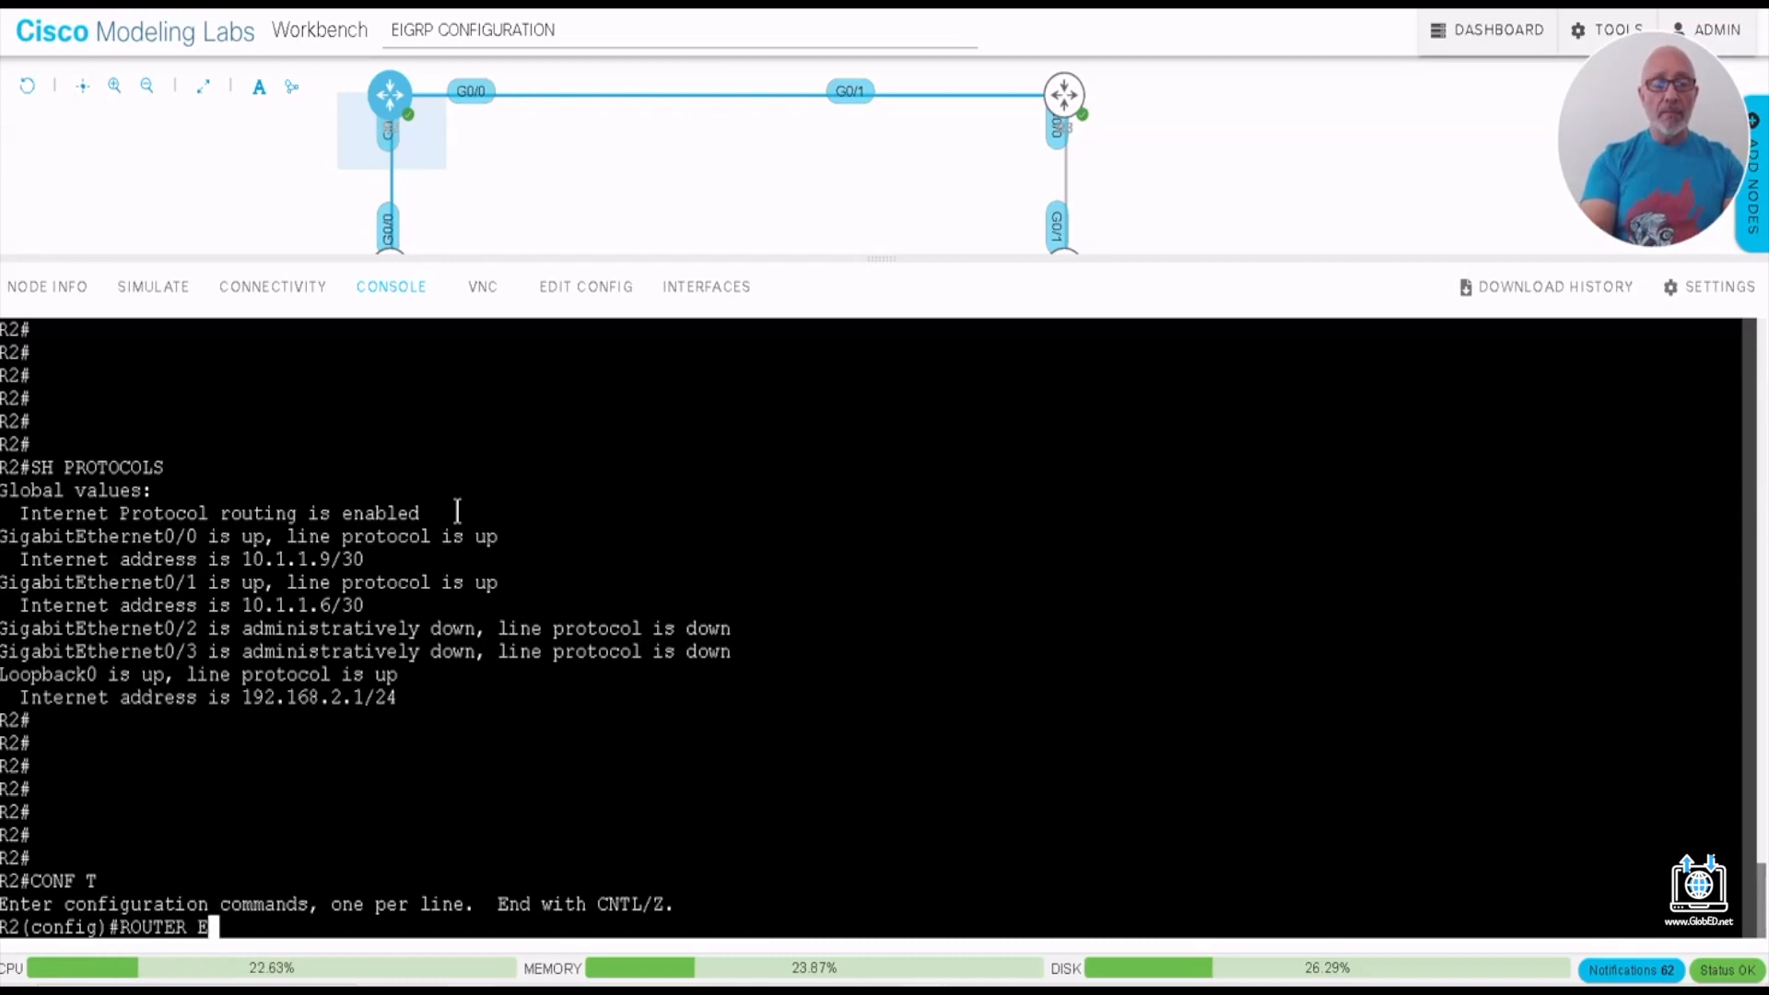
pyautogui.write('IGRP 100')
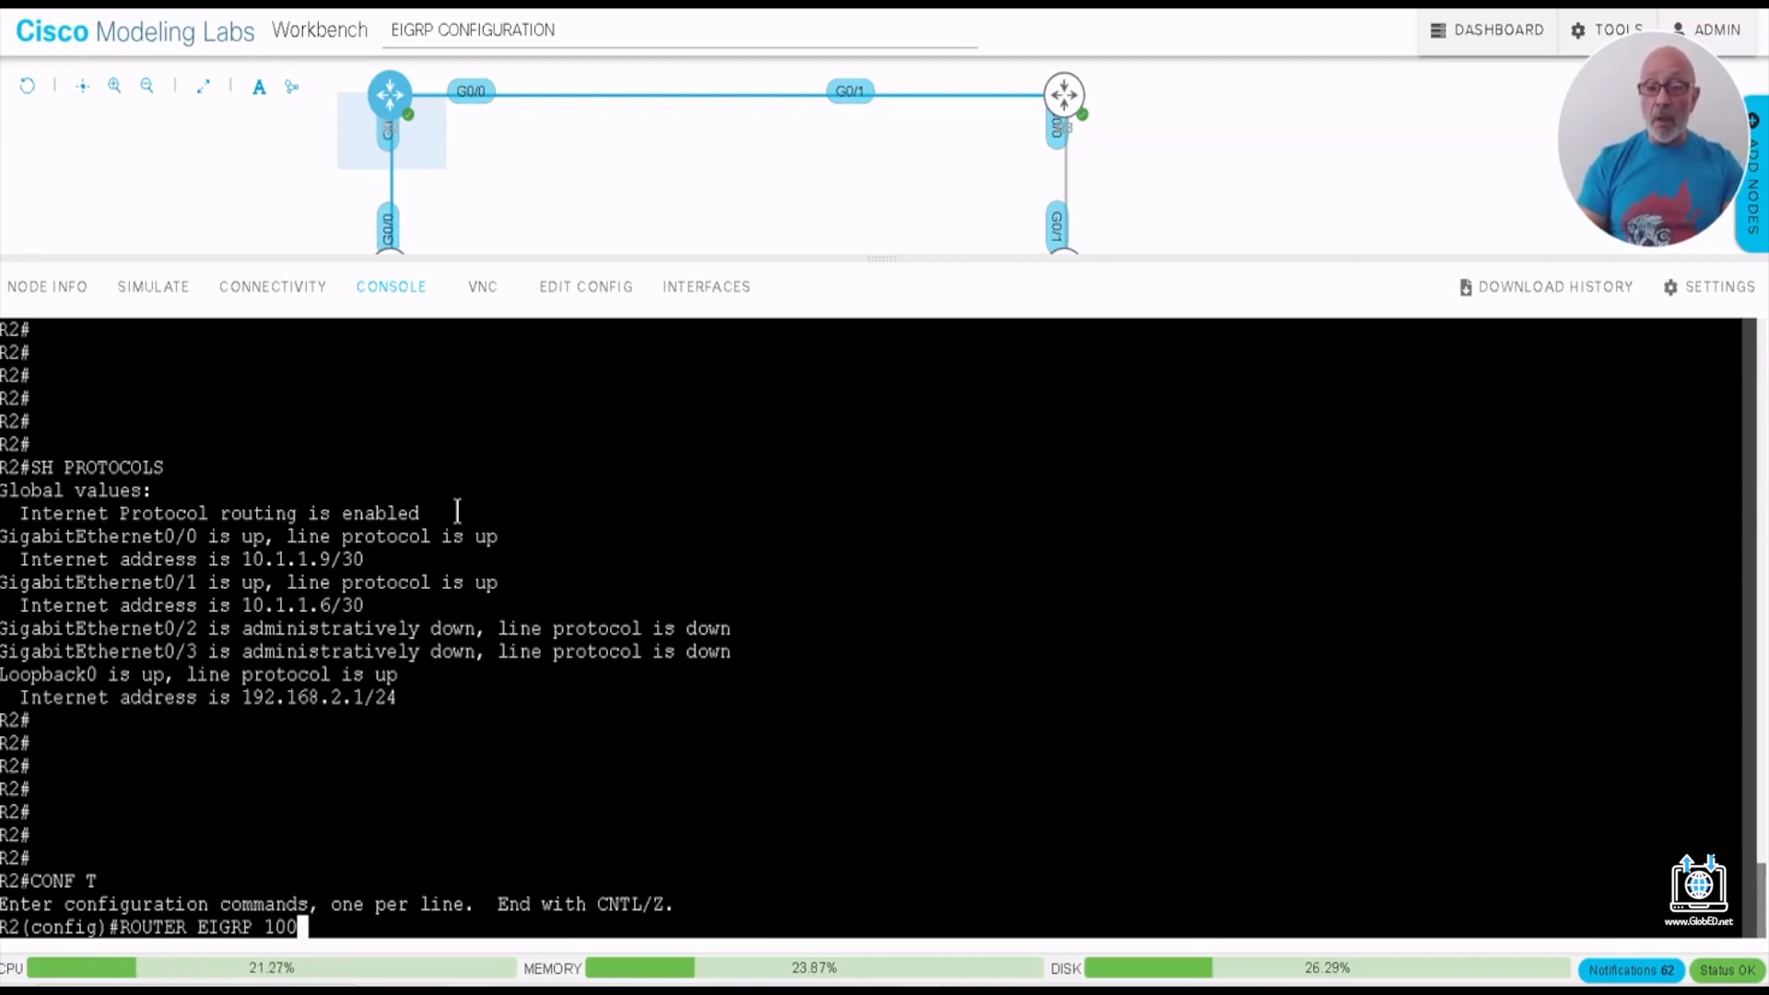
pyautogui.press('Return')
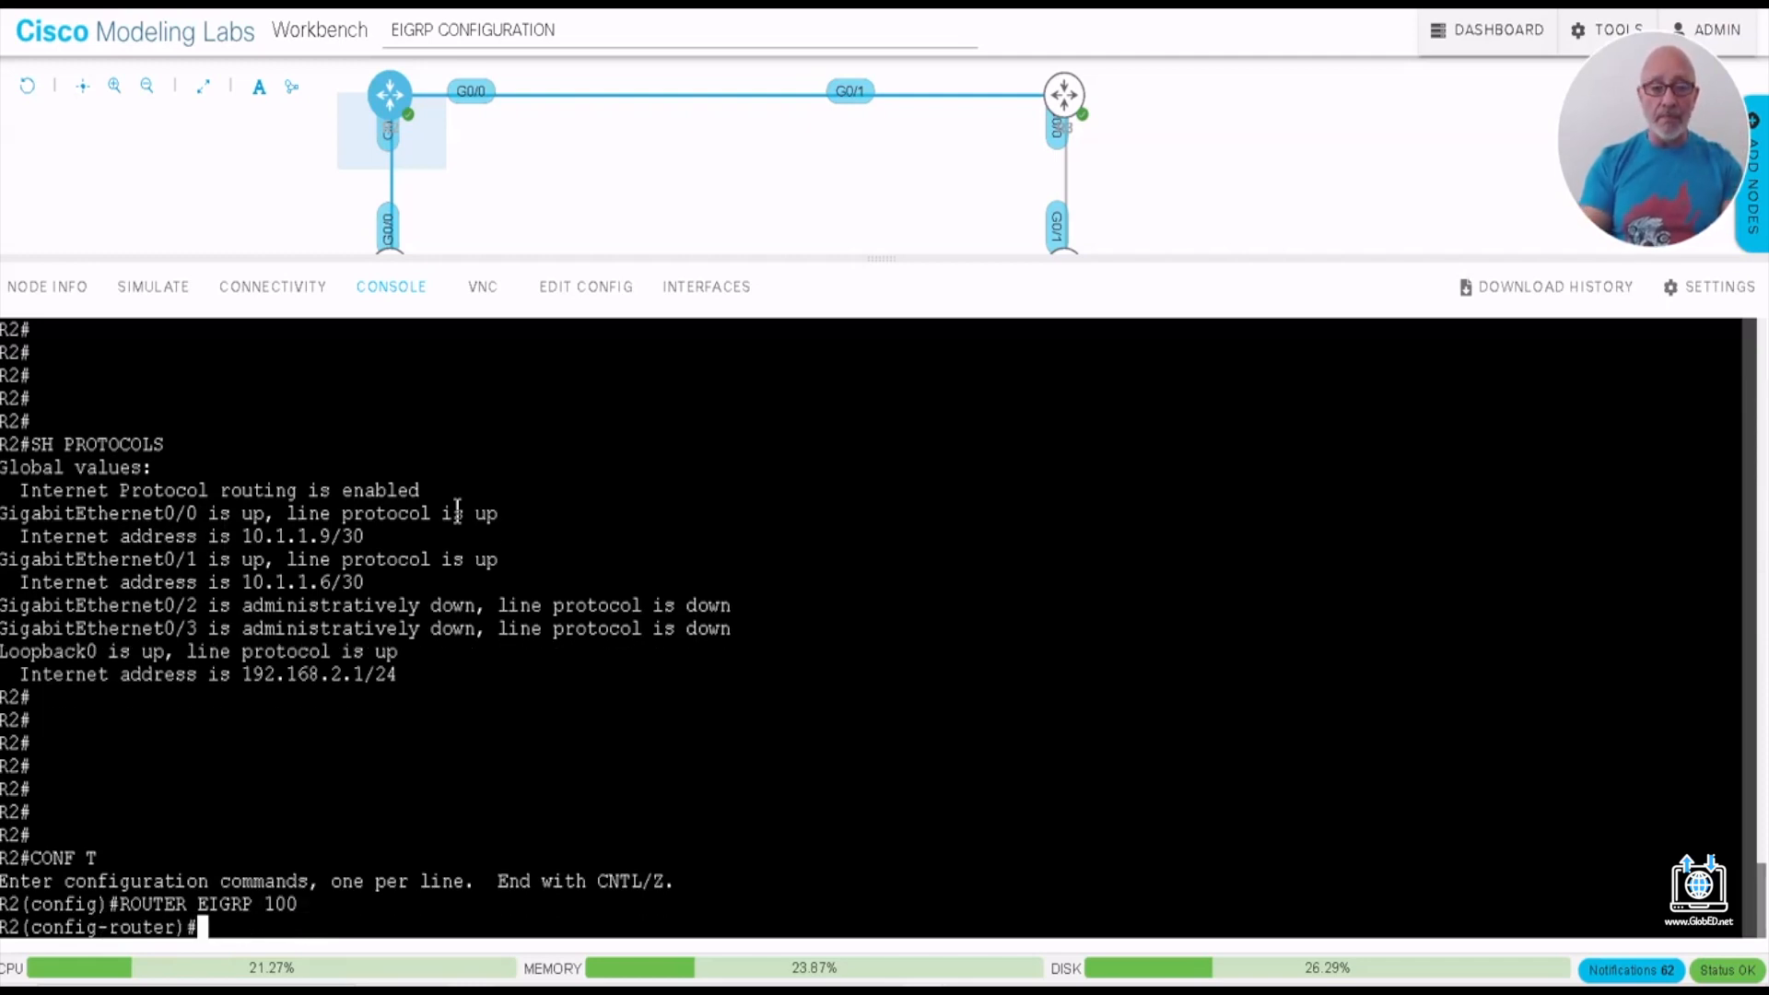
# - Add network 10.1.1.4 with wildcard mask 0.0.0.3 to R2's EIGRP 100 process
pyautogui.write('NET ')
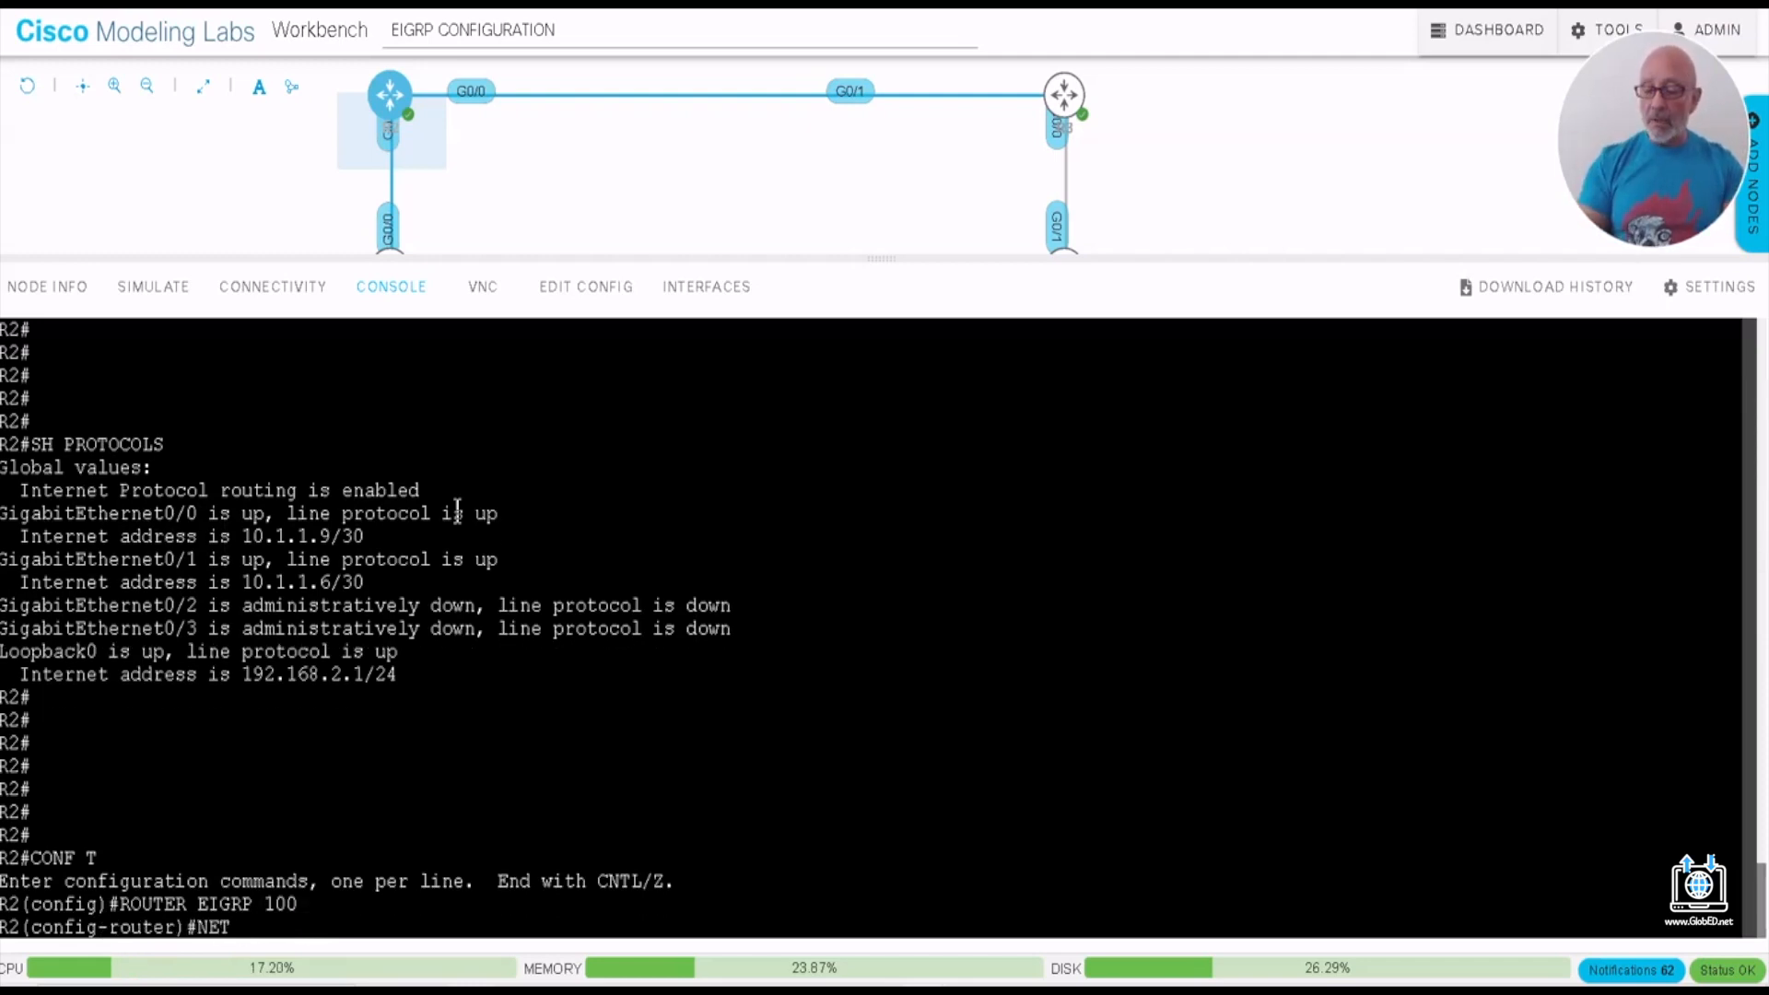
pyautogui.write('10.1.14')
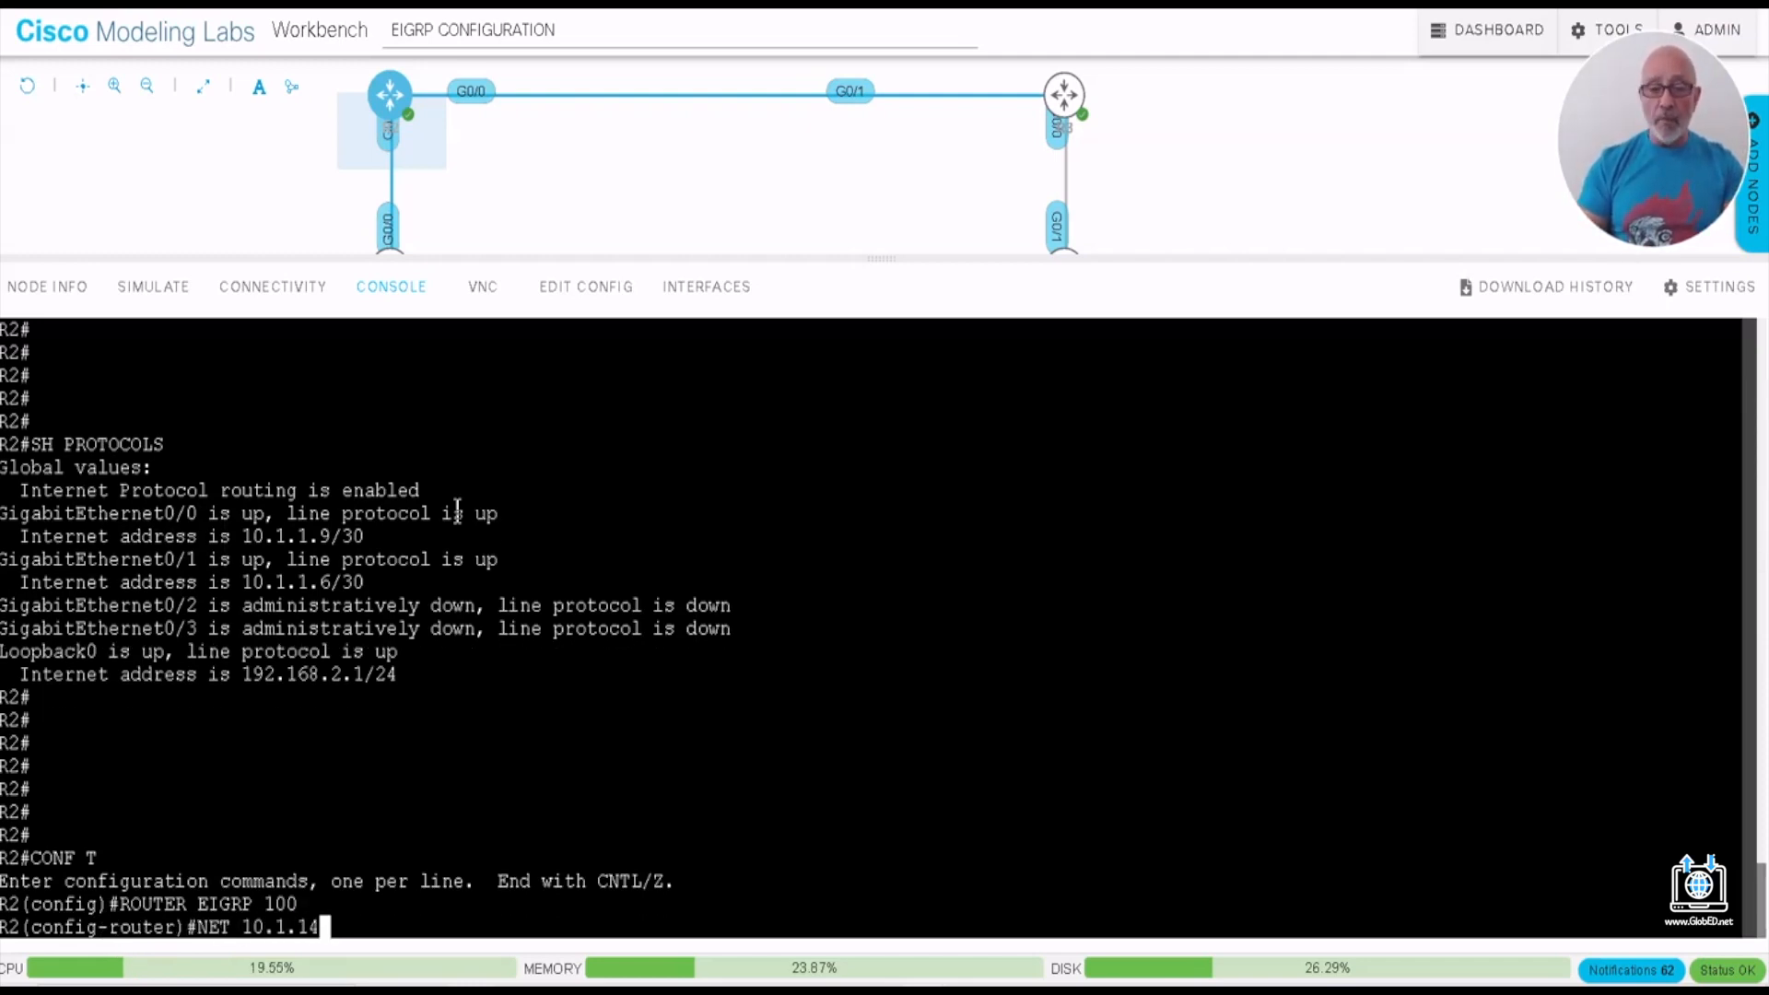
pyautogui.press('BackSpace')
pyautogui.write('.')
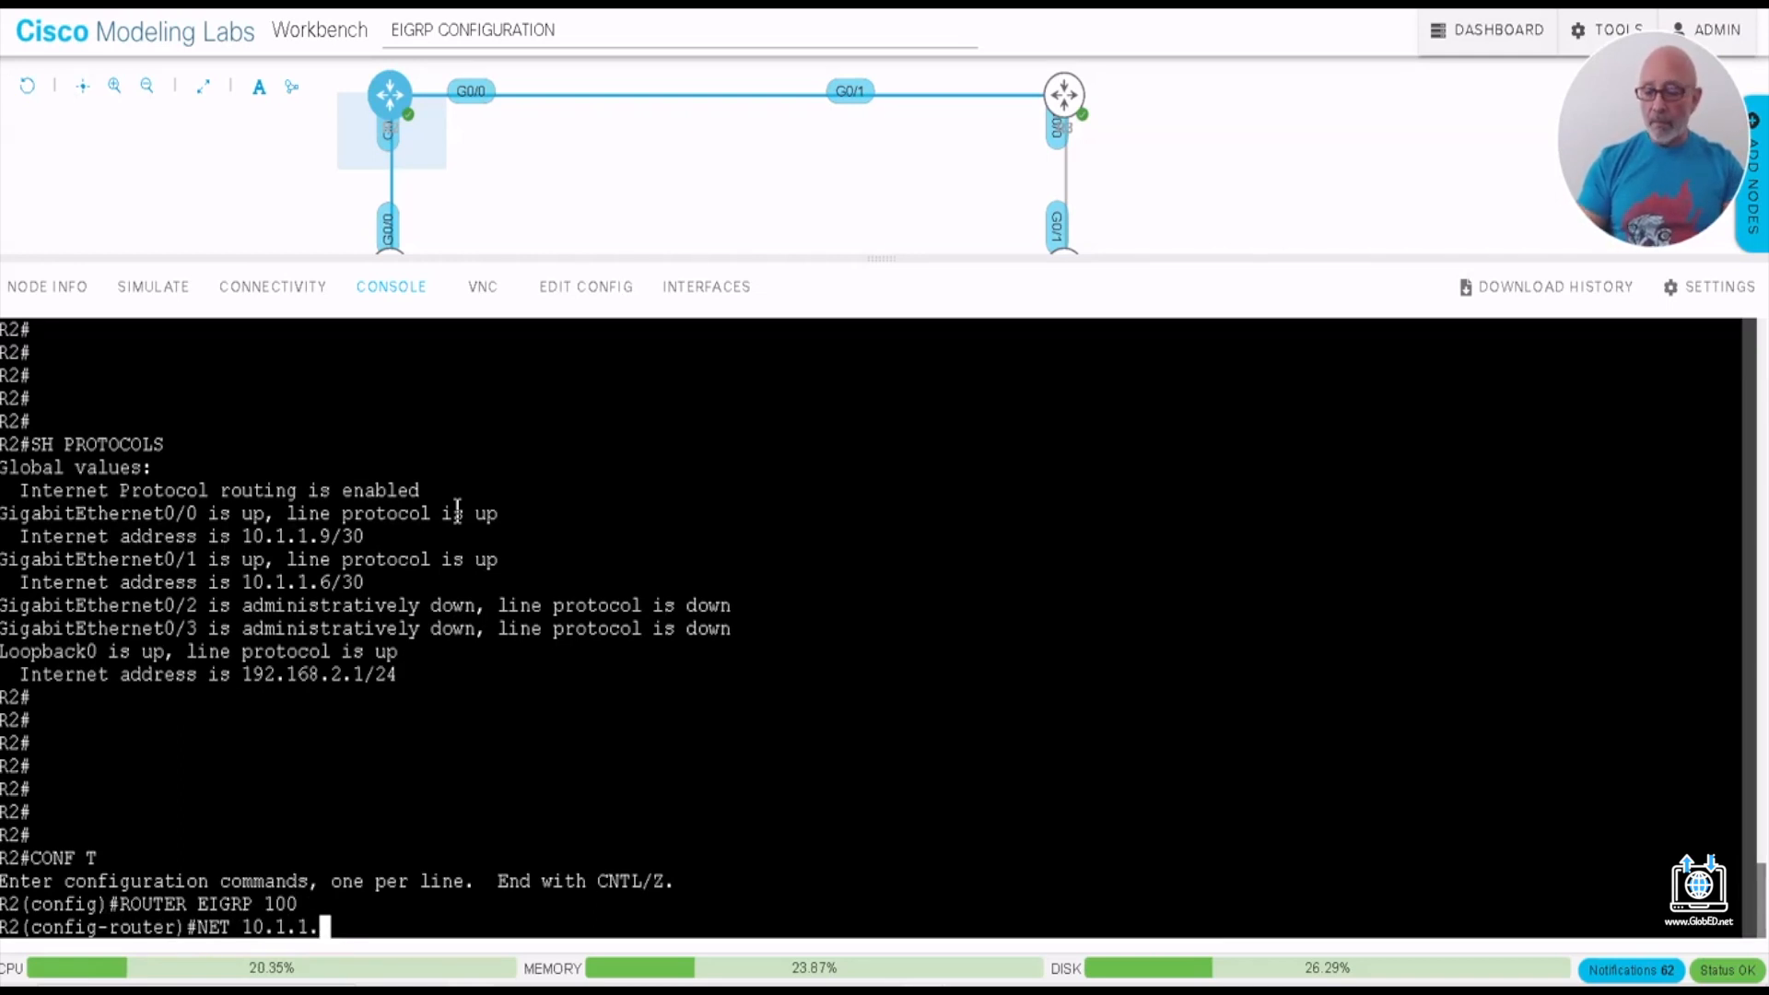
pyautogui.write('0')
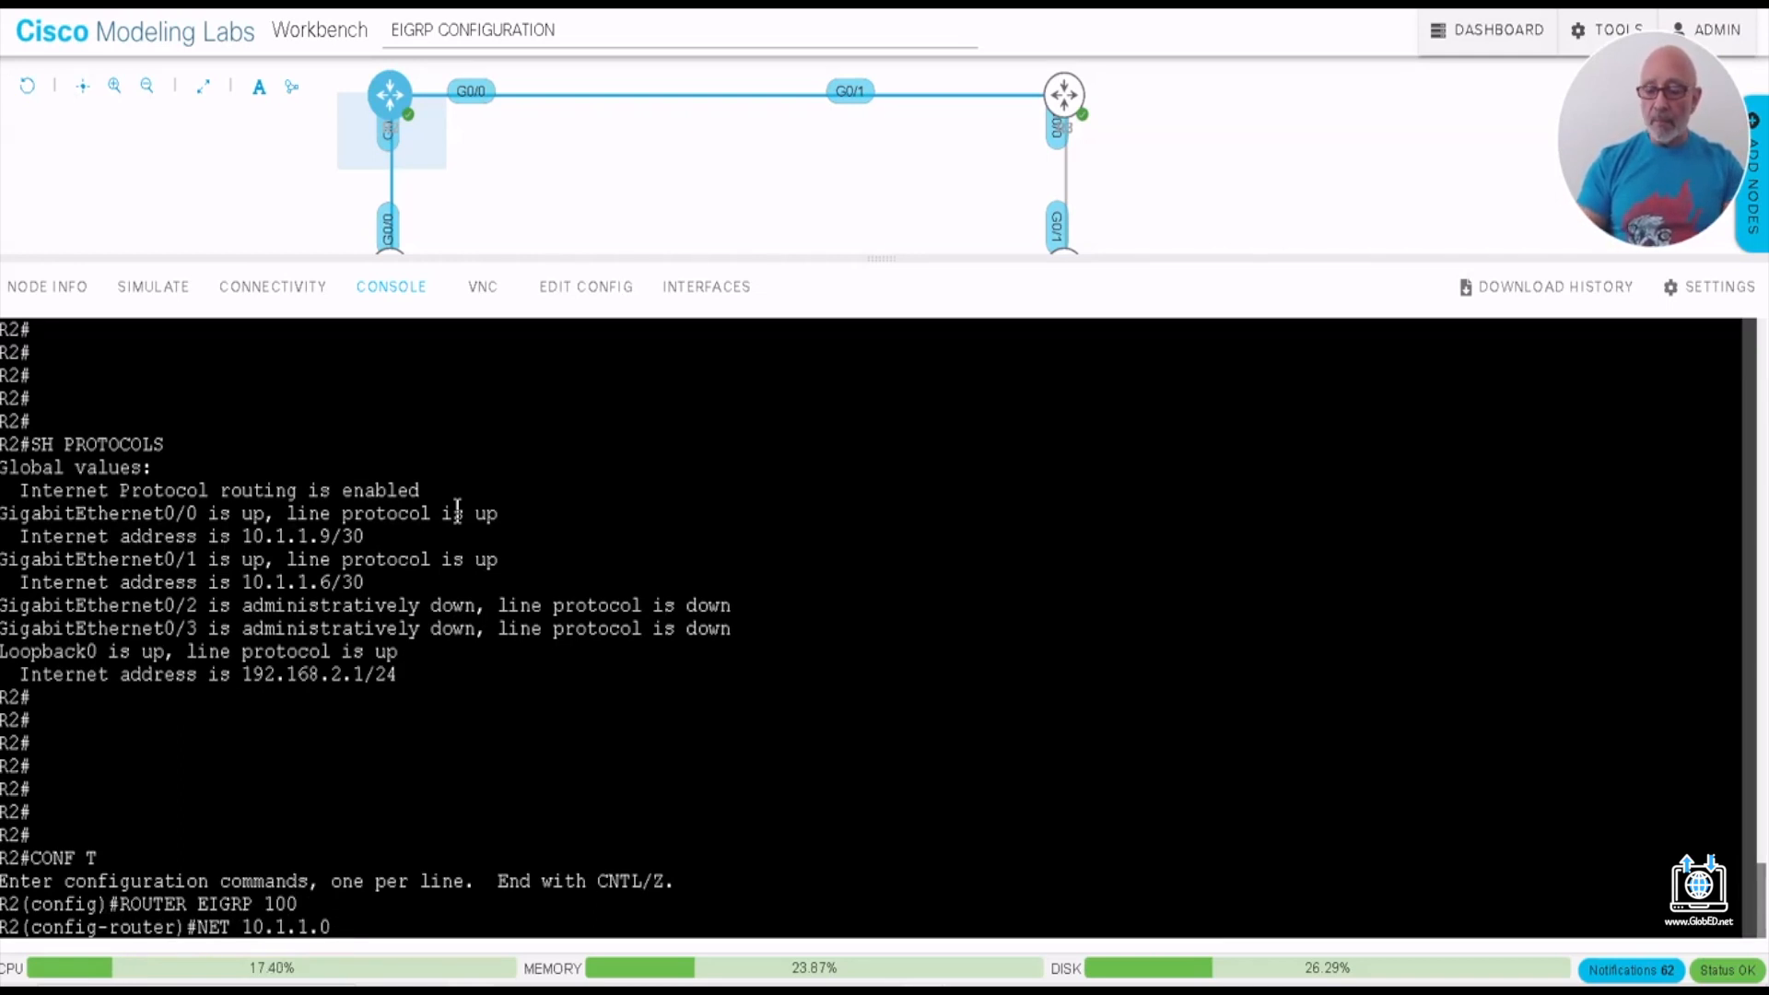
pyautogui.press('BackSpace')
pyautogui.write('4 ')
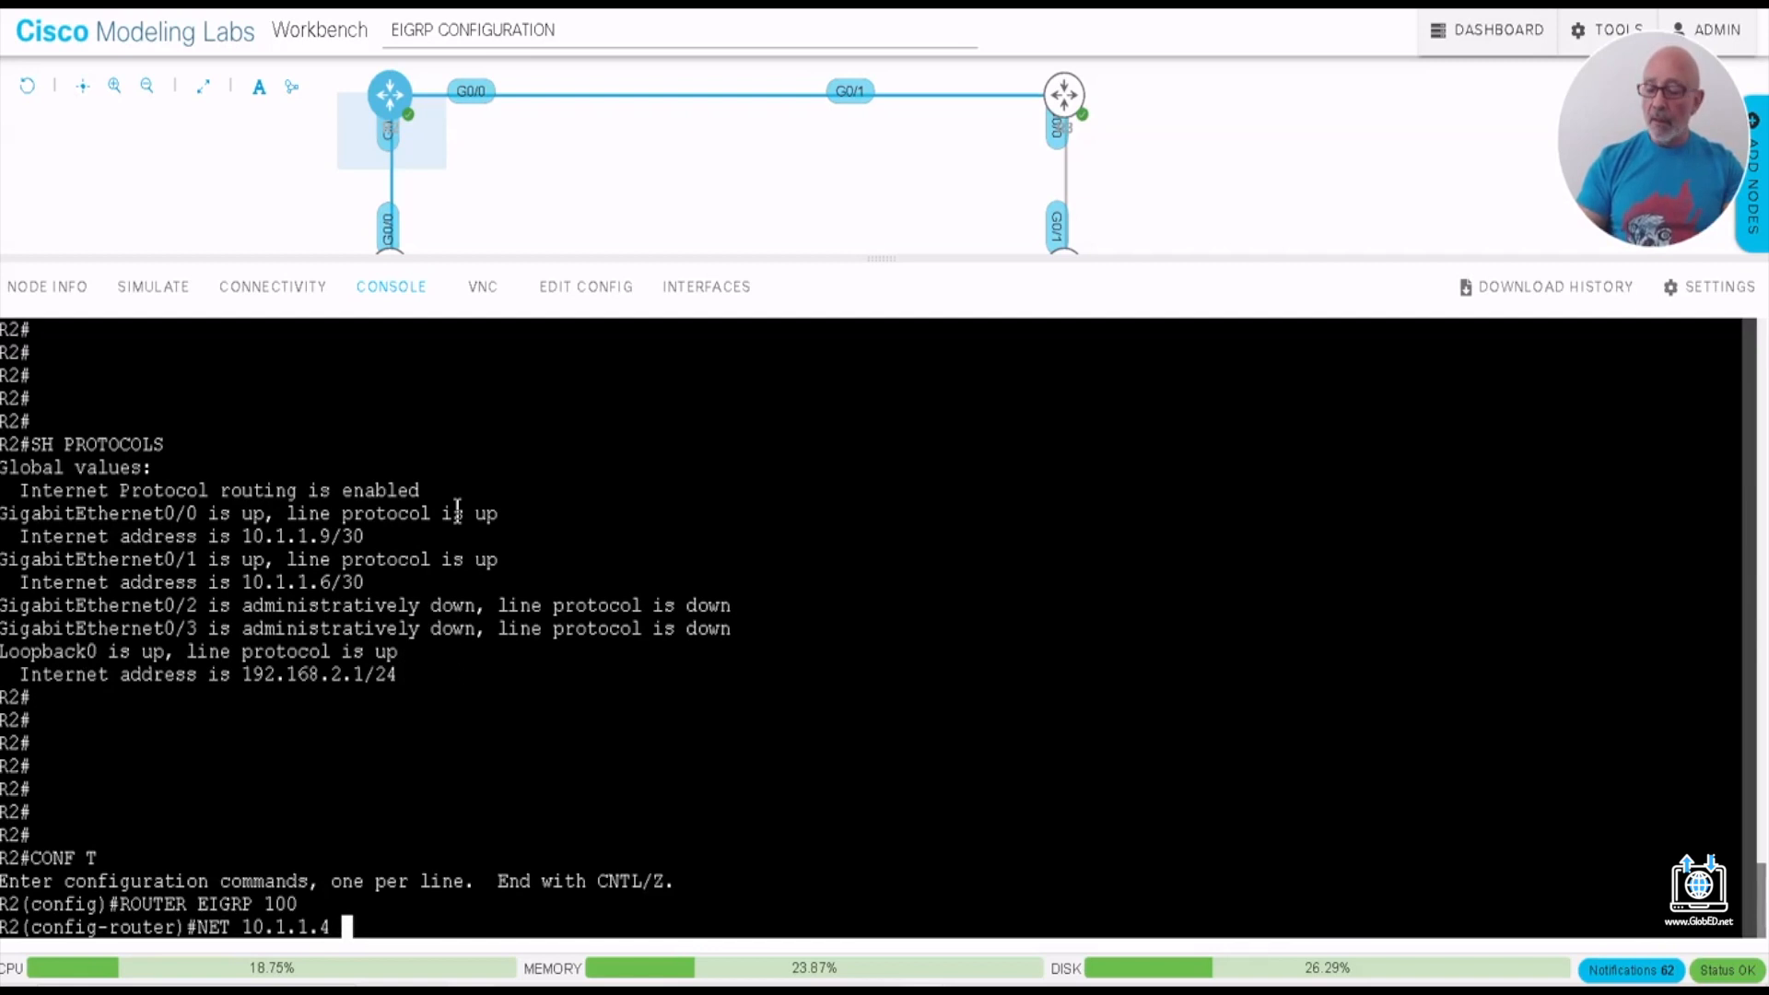
pyautogui.write('0.0.0.1')
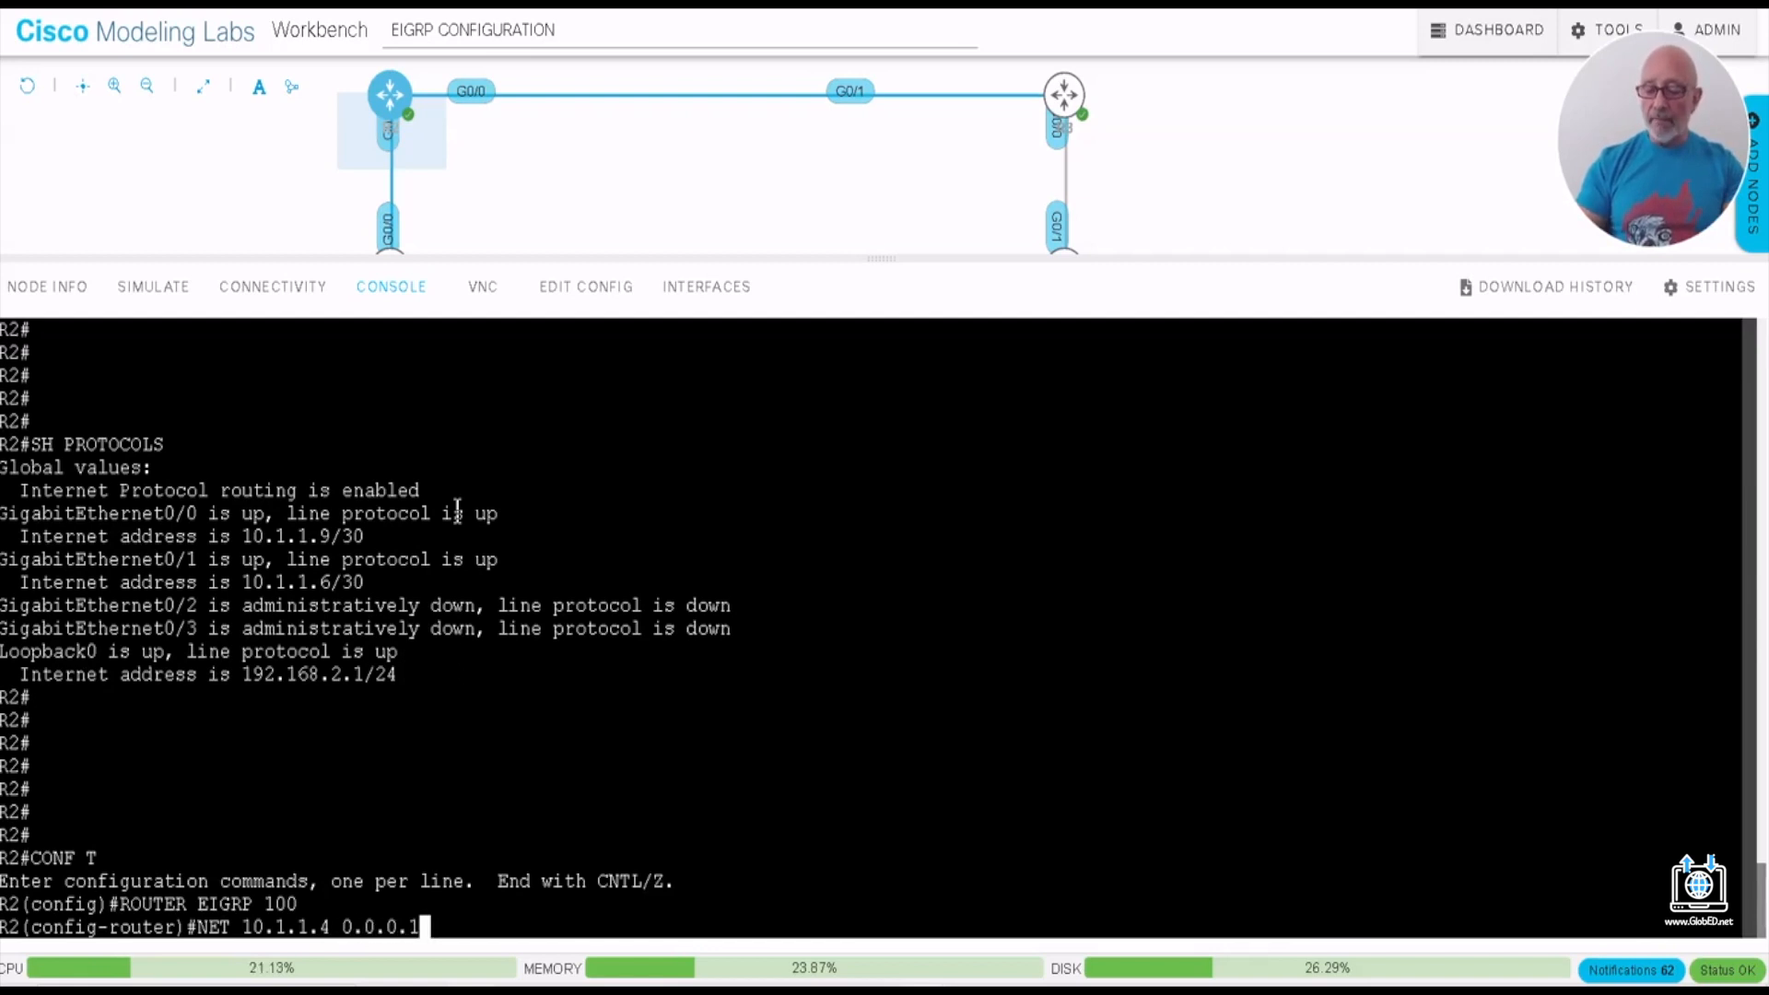
pyautogui.write('5')
pyautogui.press('BackSpace')
pyautogui.press('BackSpace')
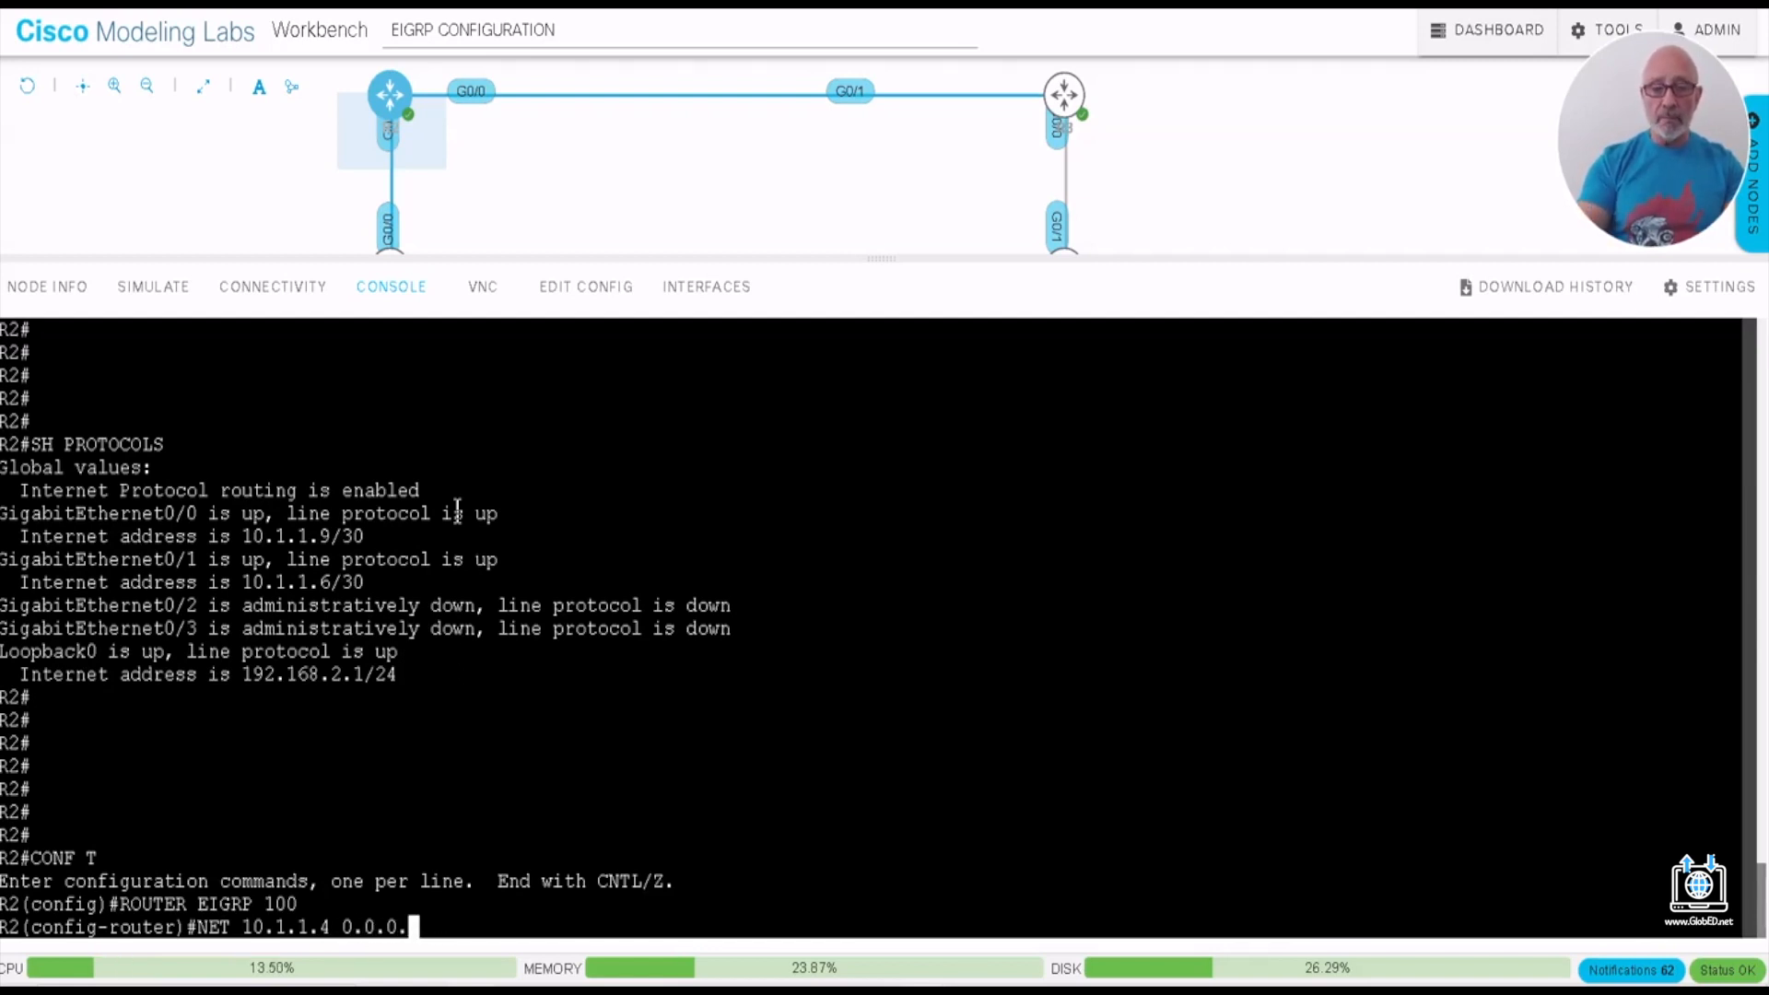
pyautogui.write('3')
pyautogui.press('Return')
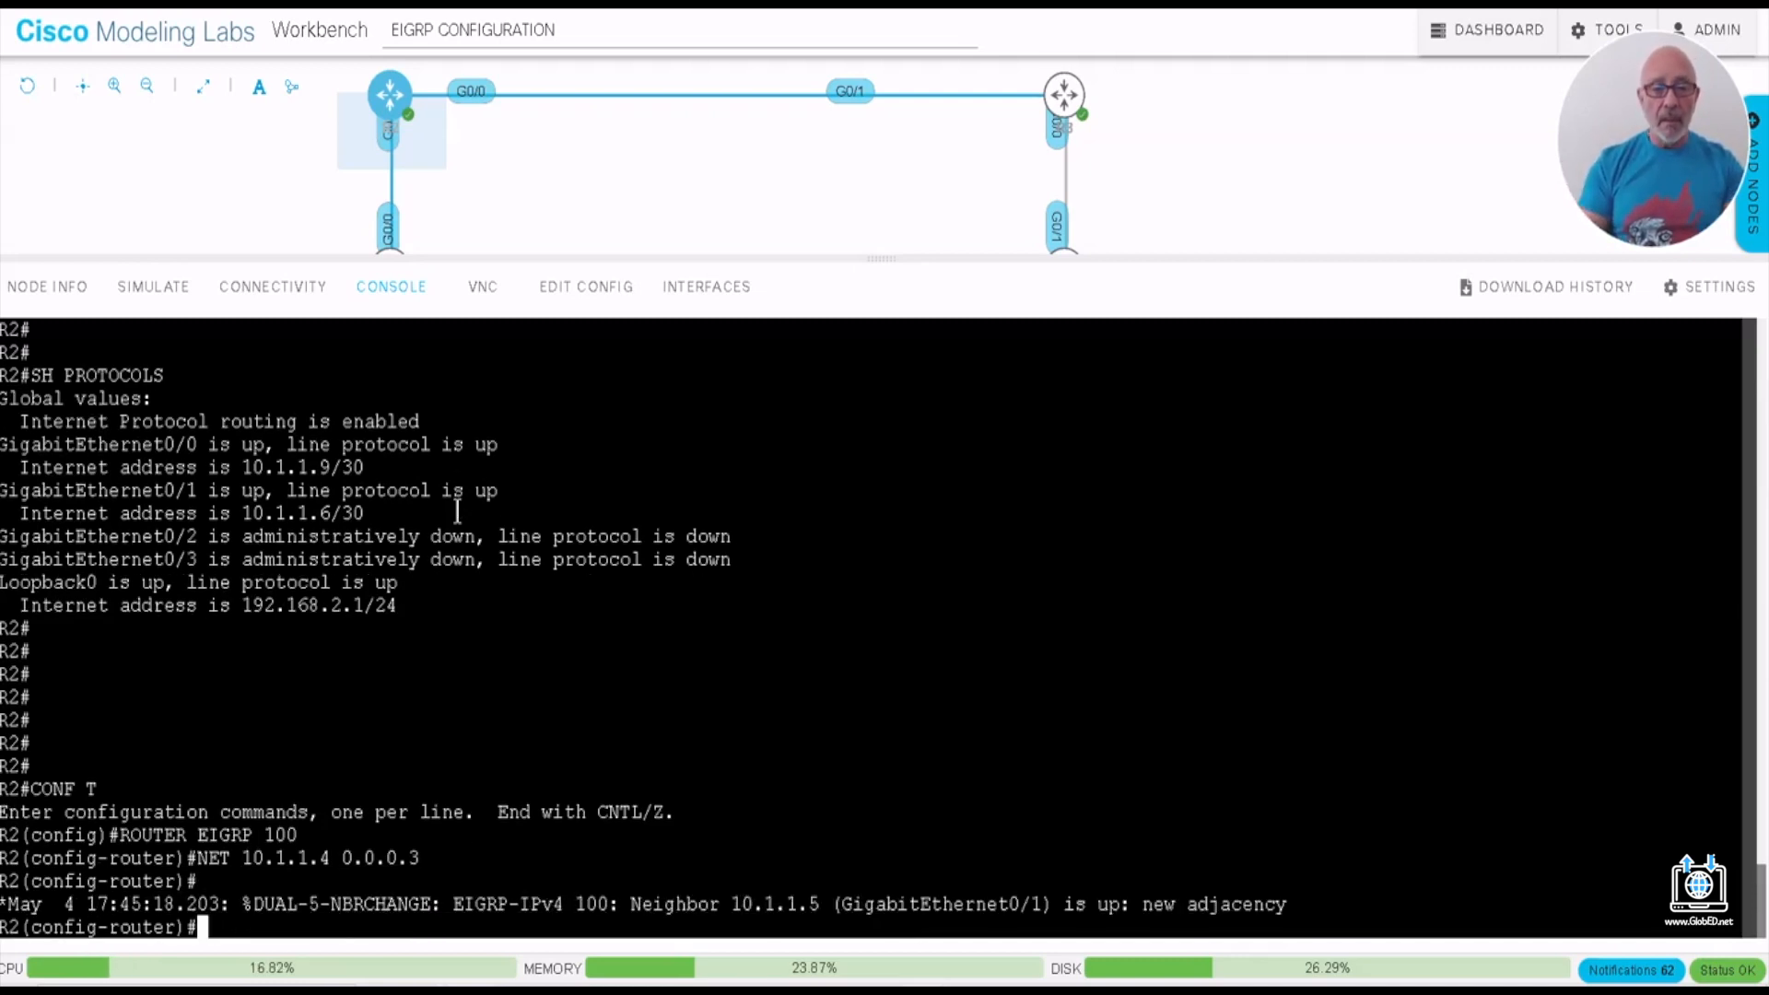
# - Reuse the previous NET command to add network 10.1.1.8 with wildcard mask 0.0.0.3 to R2's EIGRP process
pyautogui.press('Up')
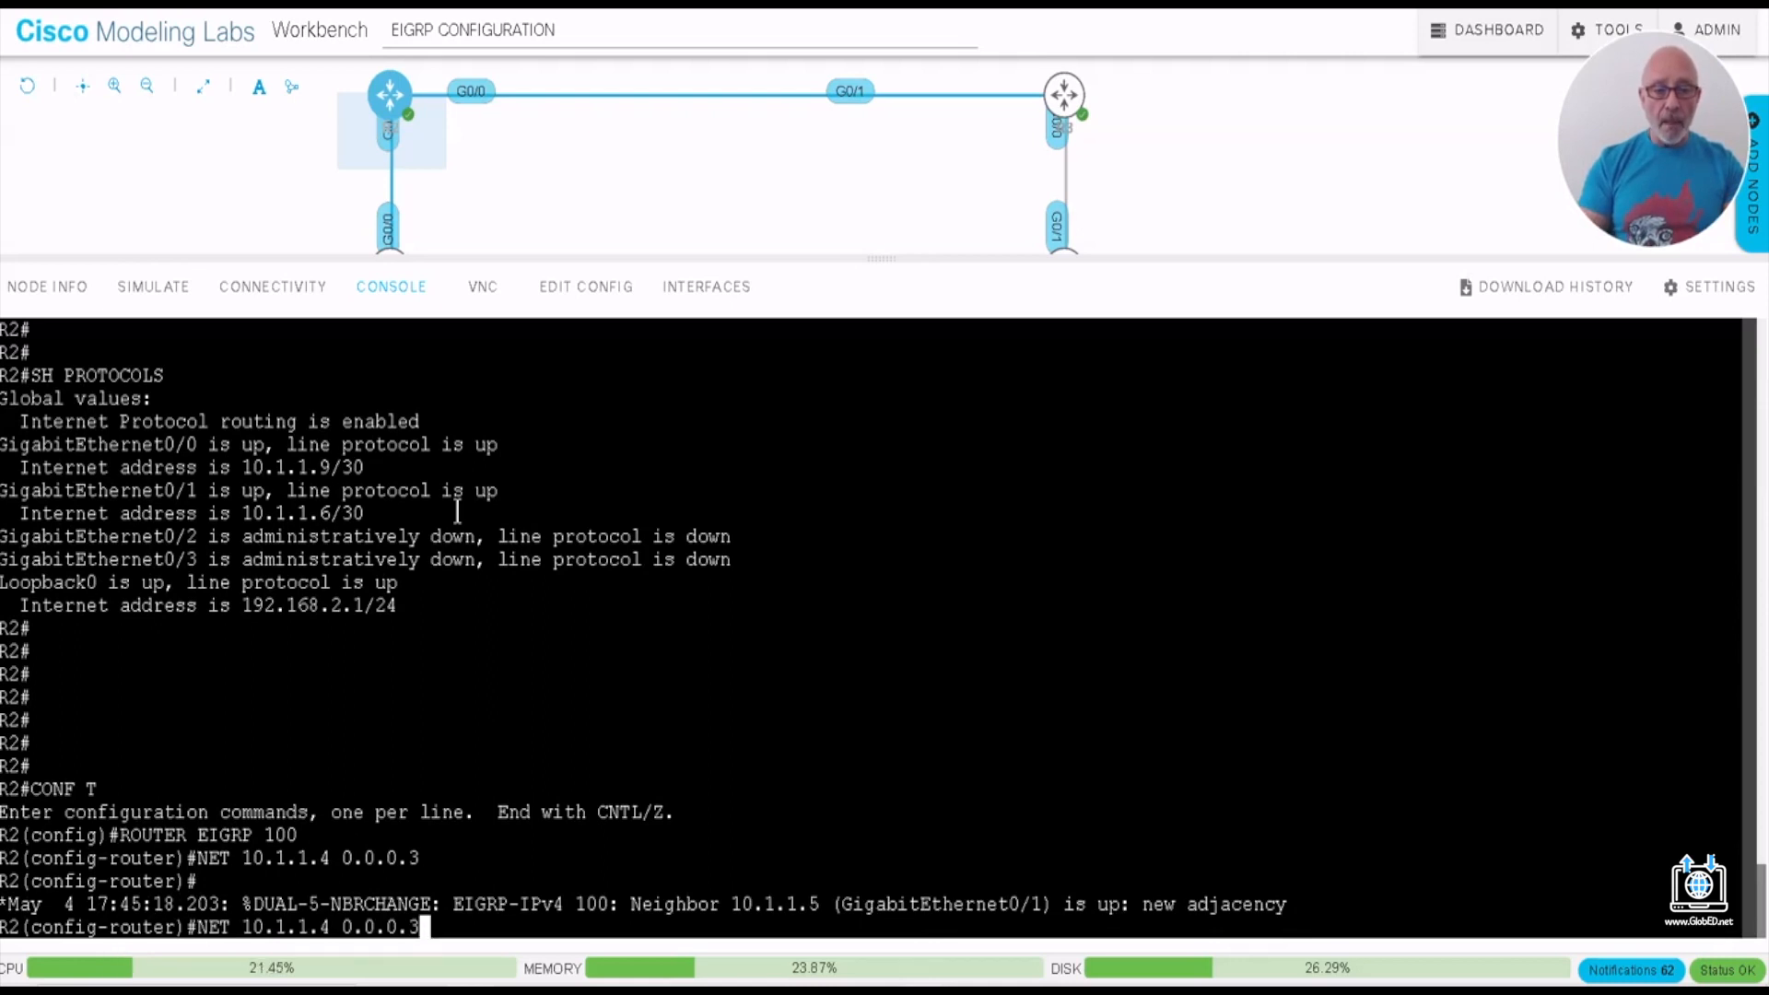
pyautogui.press('Left')
pyautogui.press('Left')
pyautogui.press('Left')
pyautogui.press('Left')
pyautogui.press('Left')
pyautogui.press('Left')
pyautogui.press('Left')
pyautogui.press('Left')
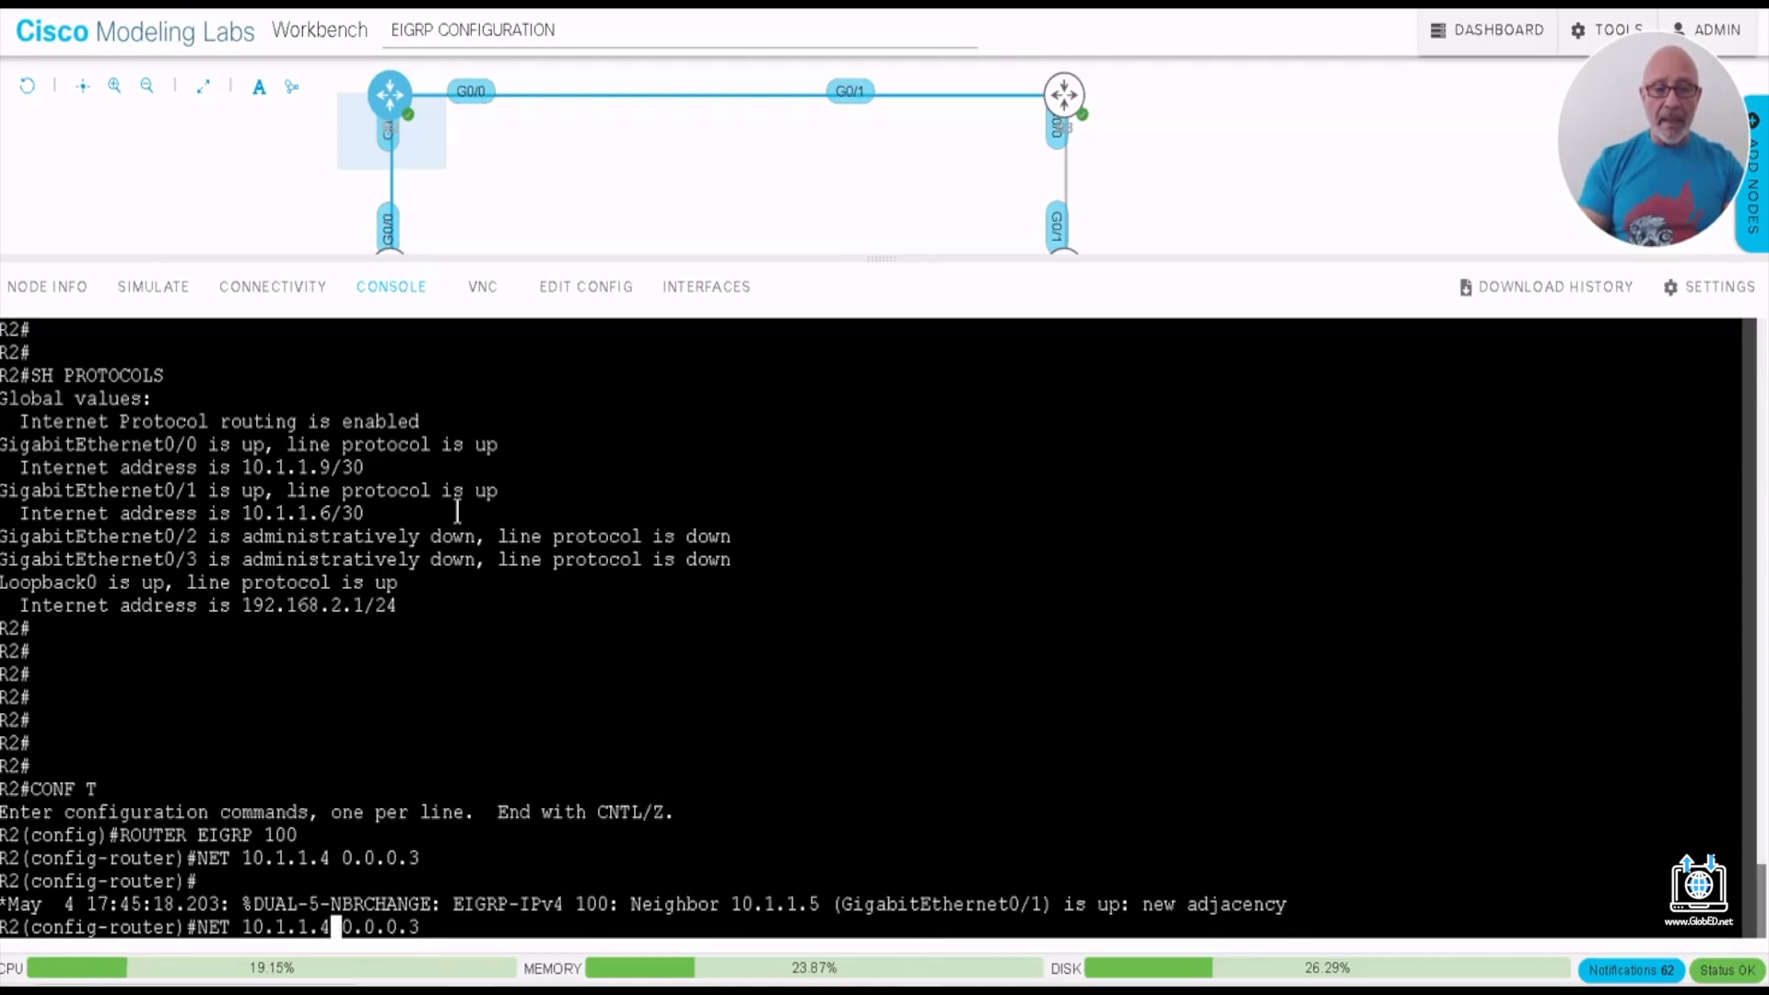
pyautogui.press('BackSpace')
pyautogui.write('8')
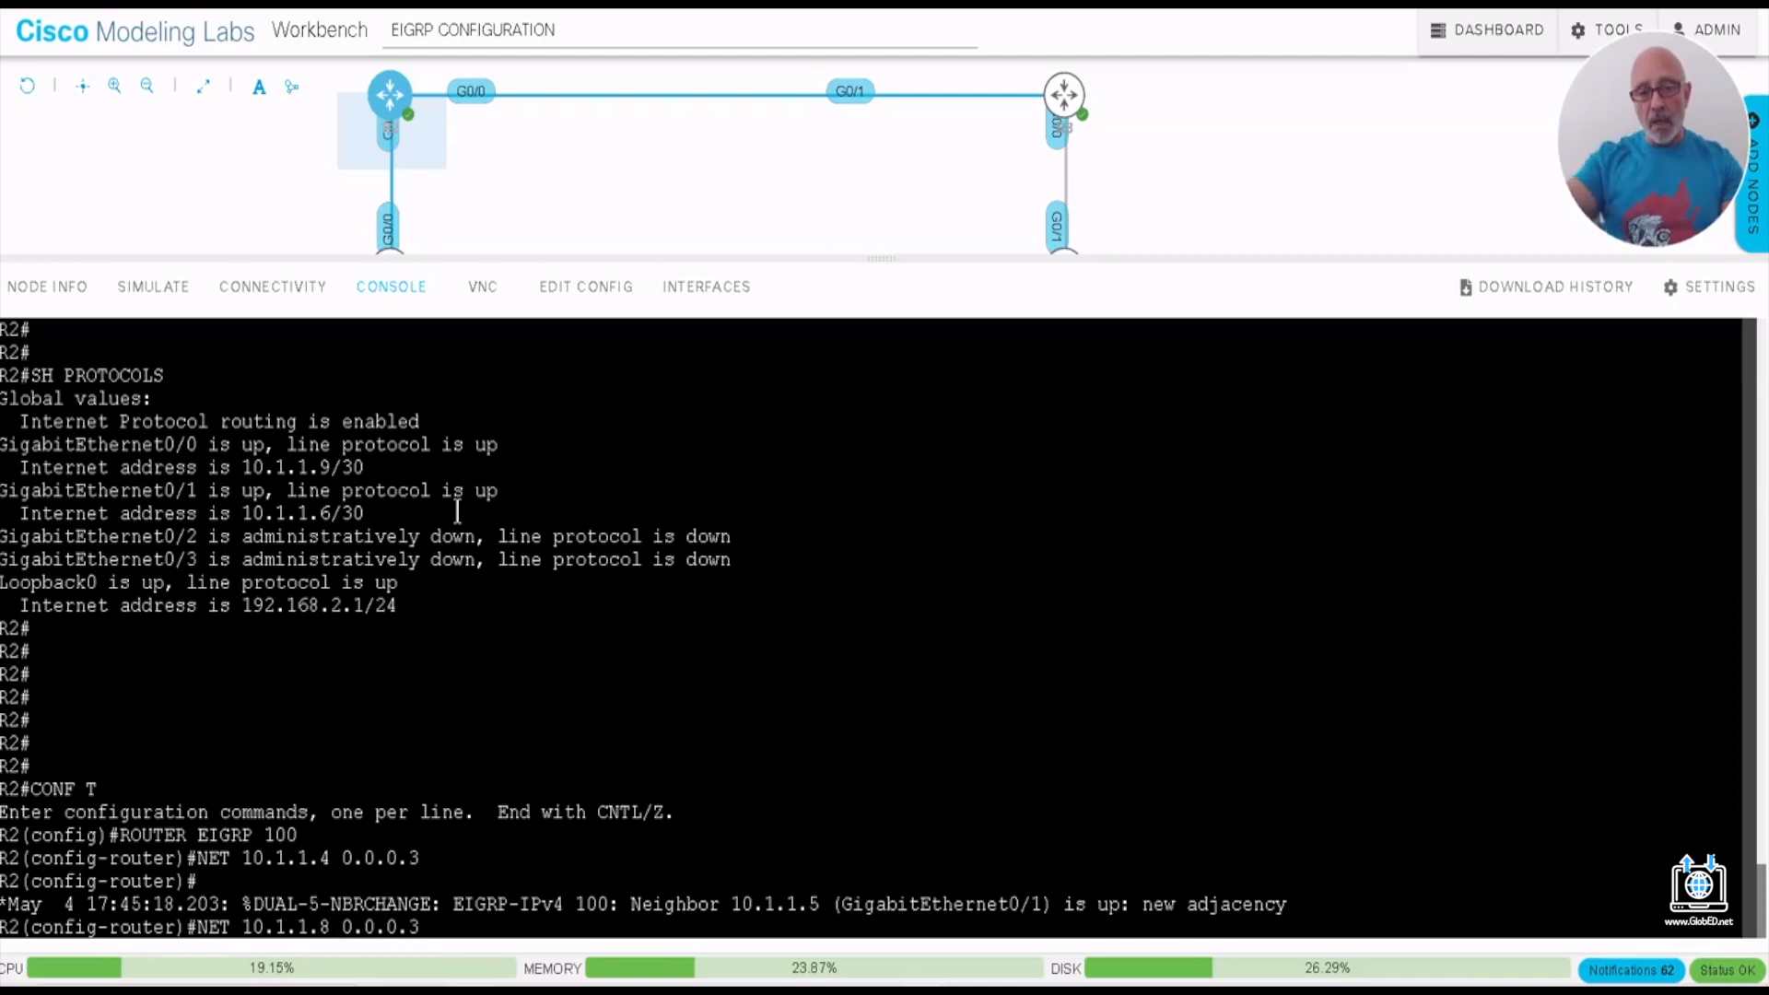
pyautogui.press('Return')
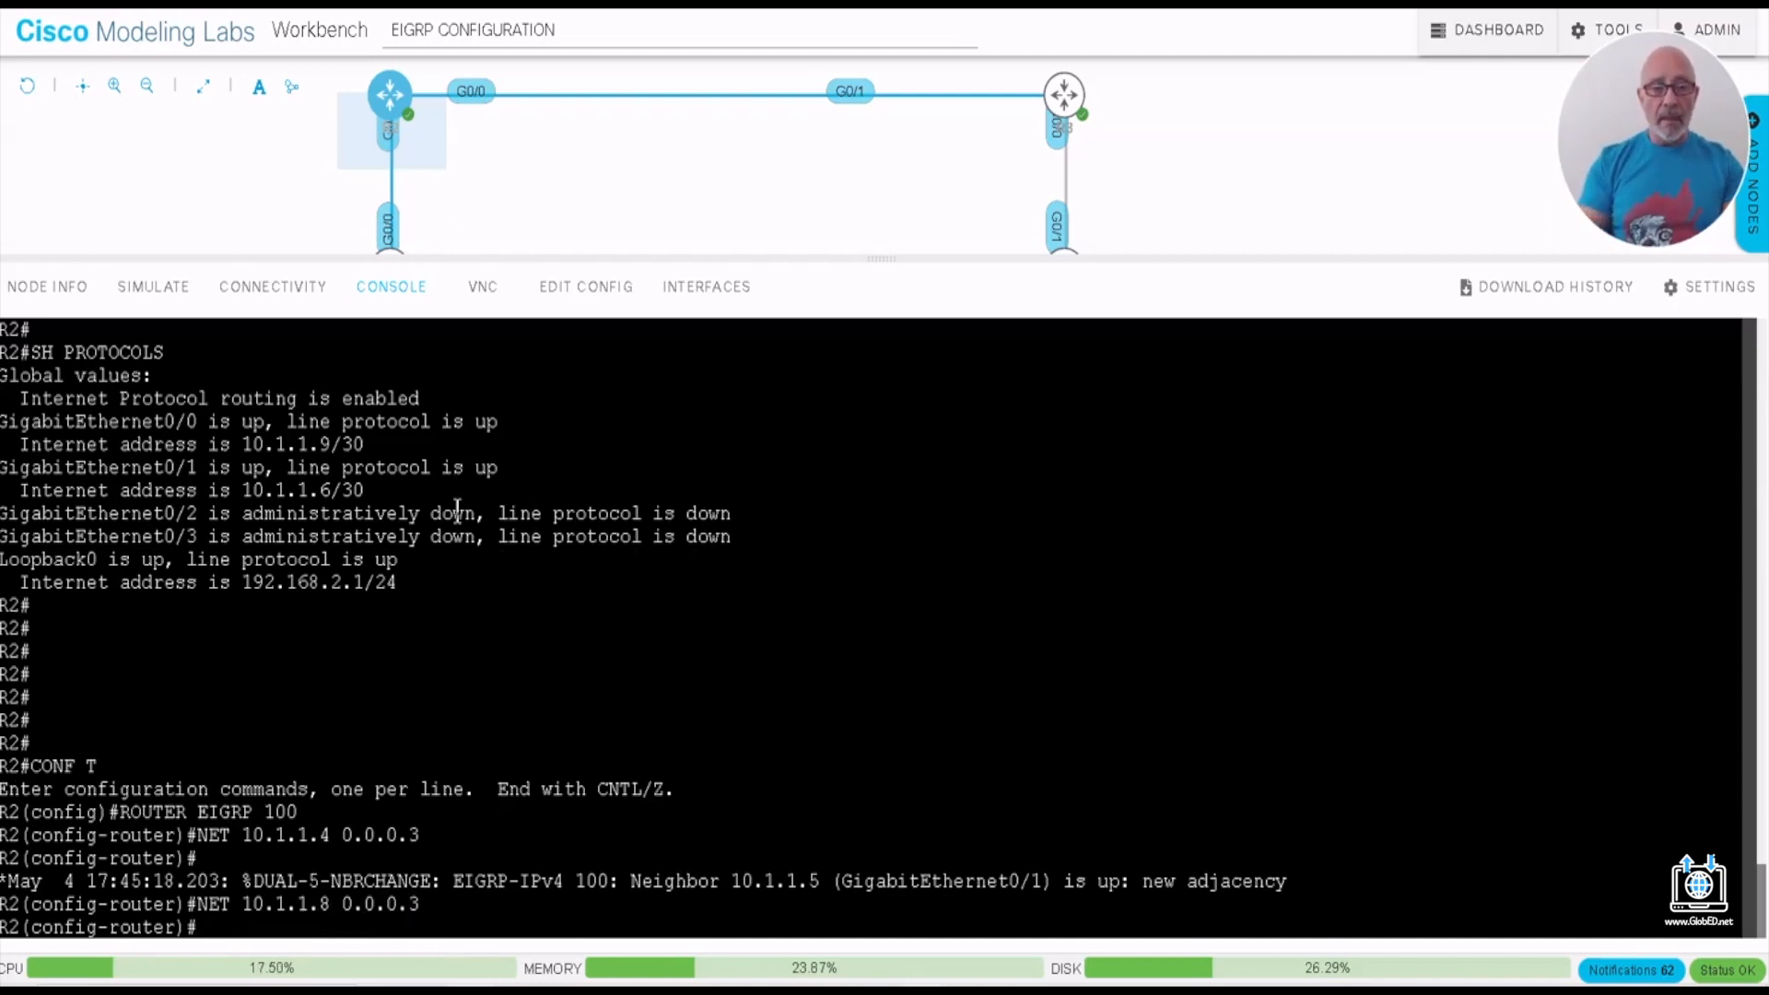
# - Add network 192.168.2.0 with wildcard mask 0.0.0.255 to R2's EIGRP process and save the configuration with DO WR
pyautogui.write('NET ')
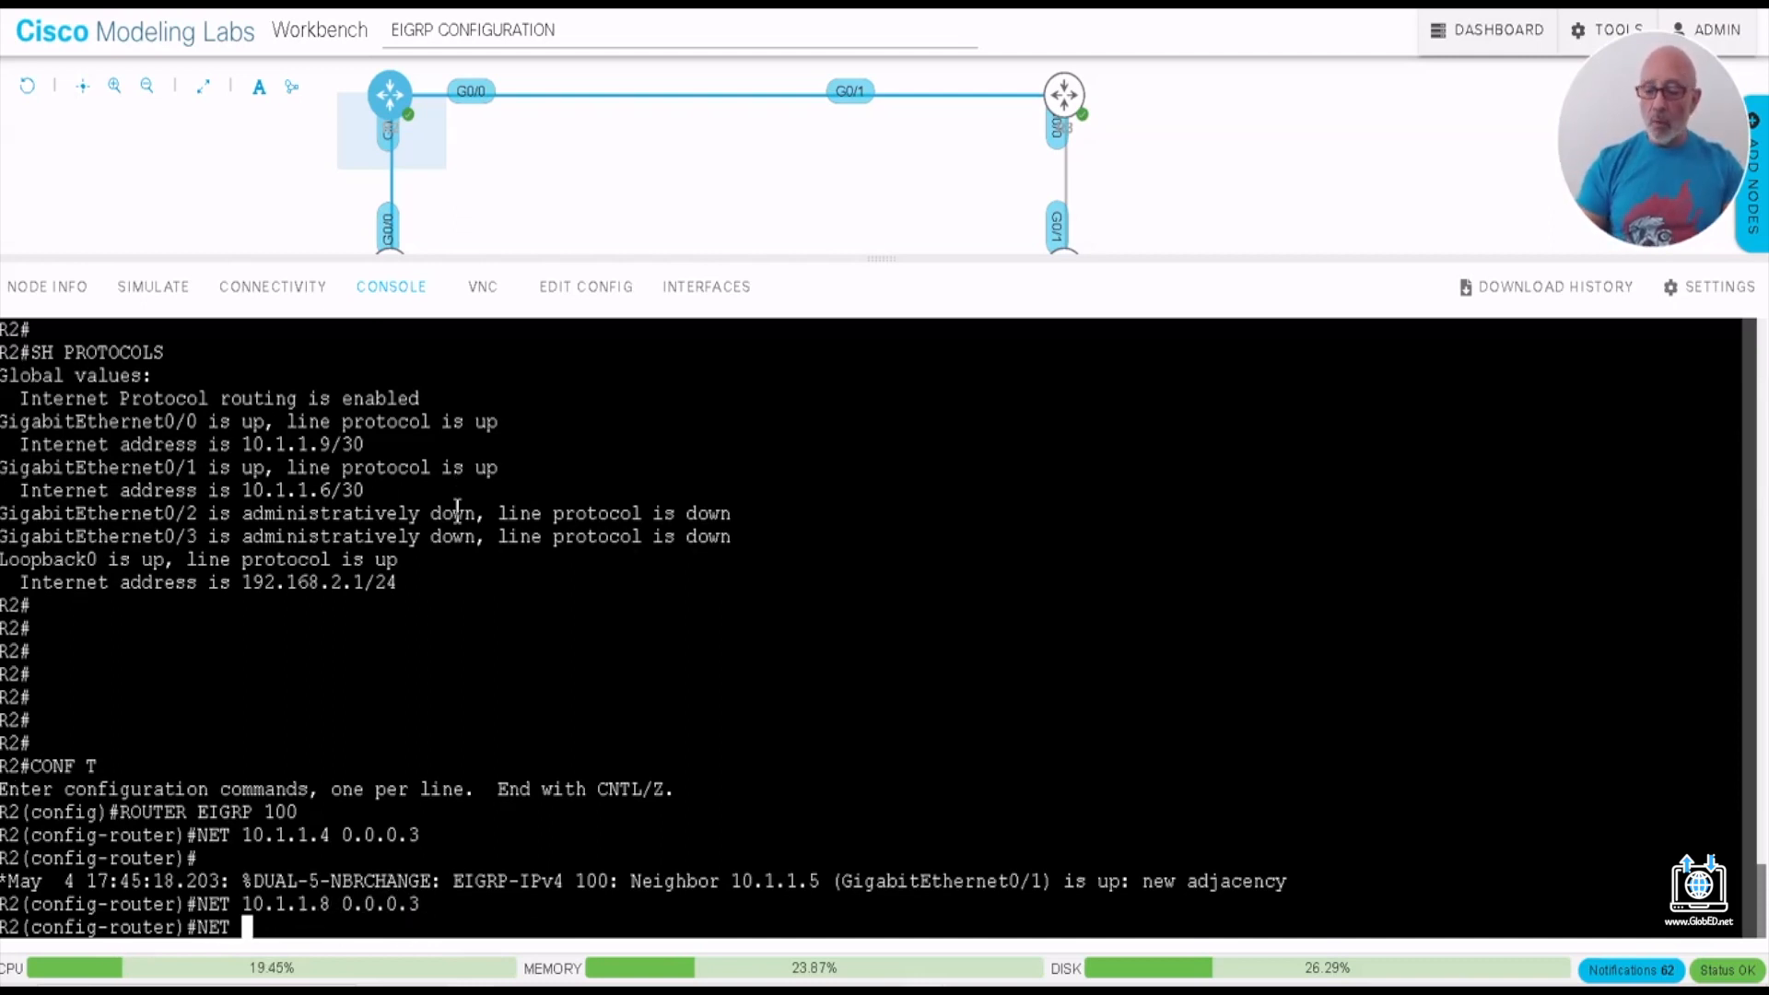
pyautogui.write('192.168.2')
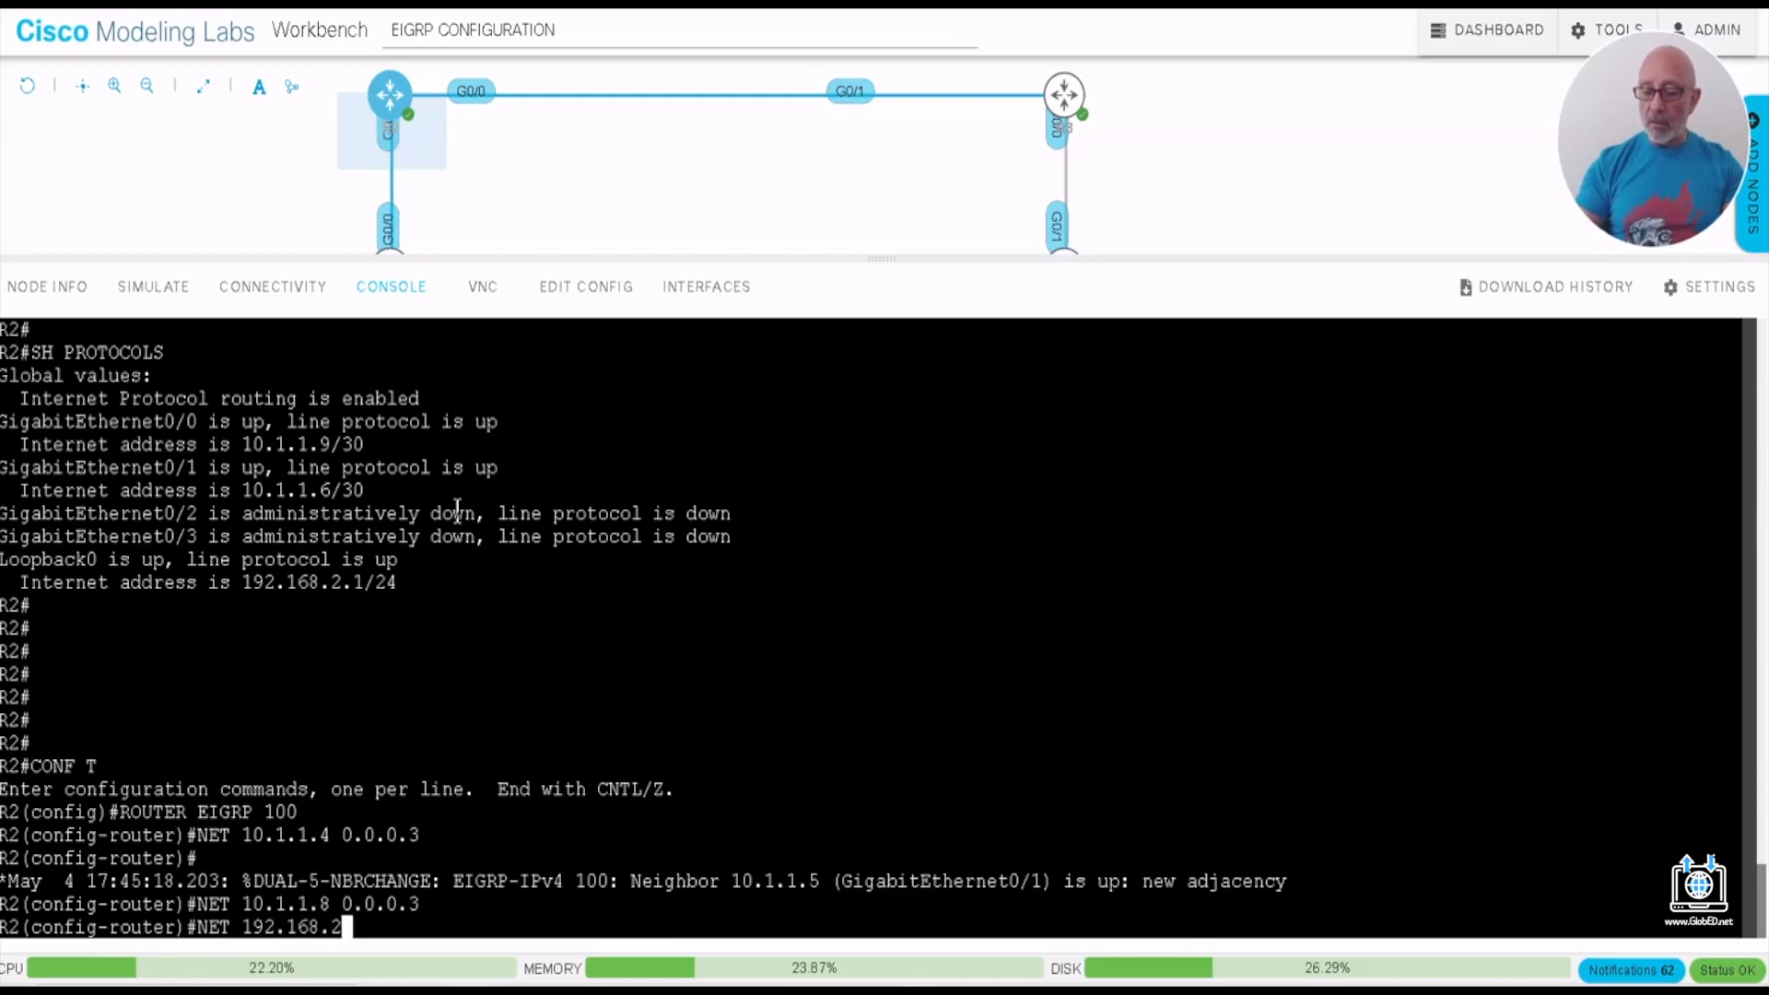
pyautogui.write('.0 0.0.0.')
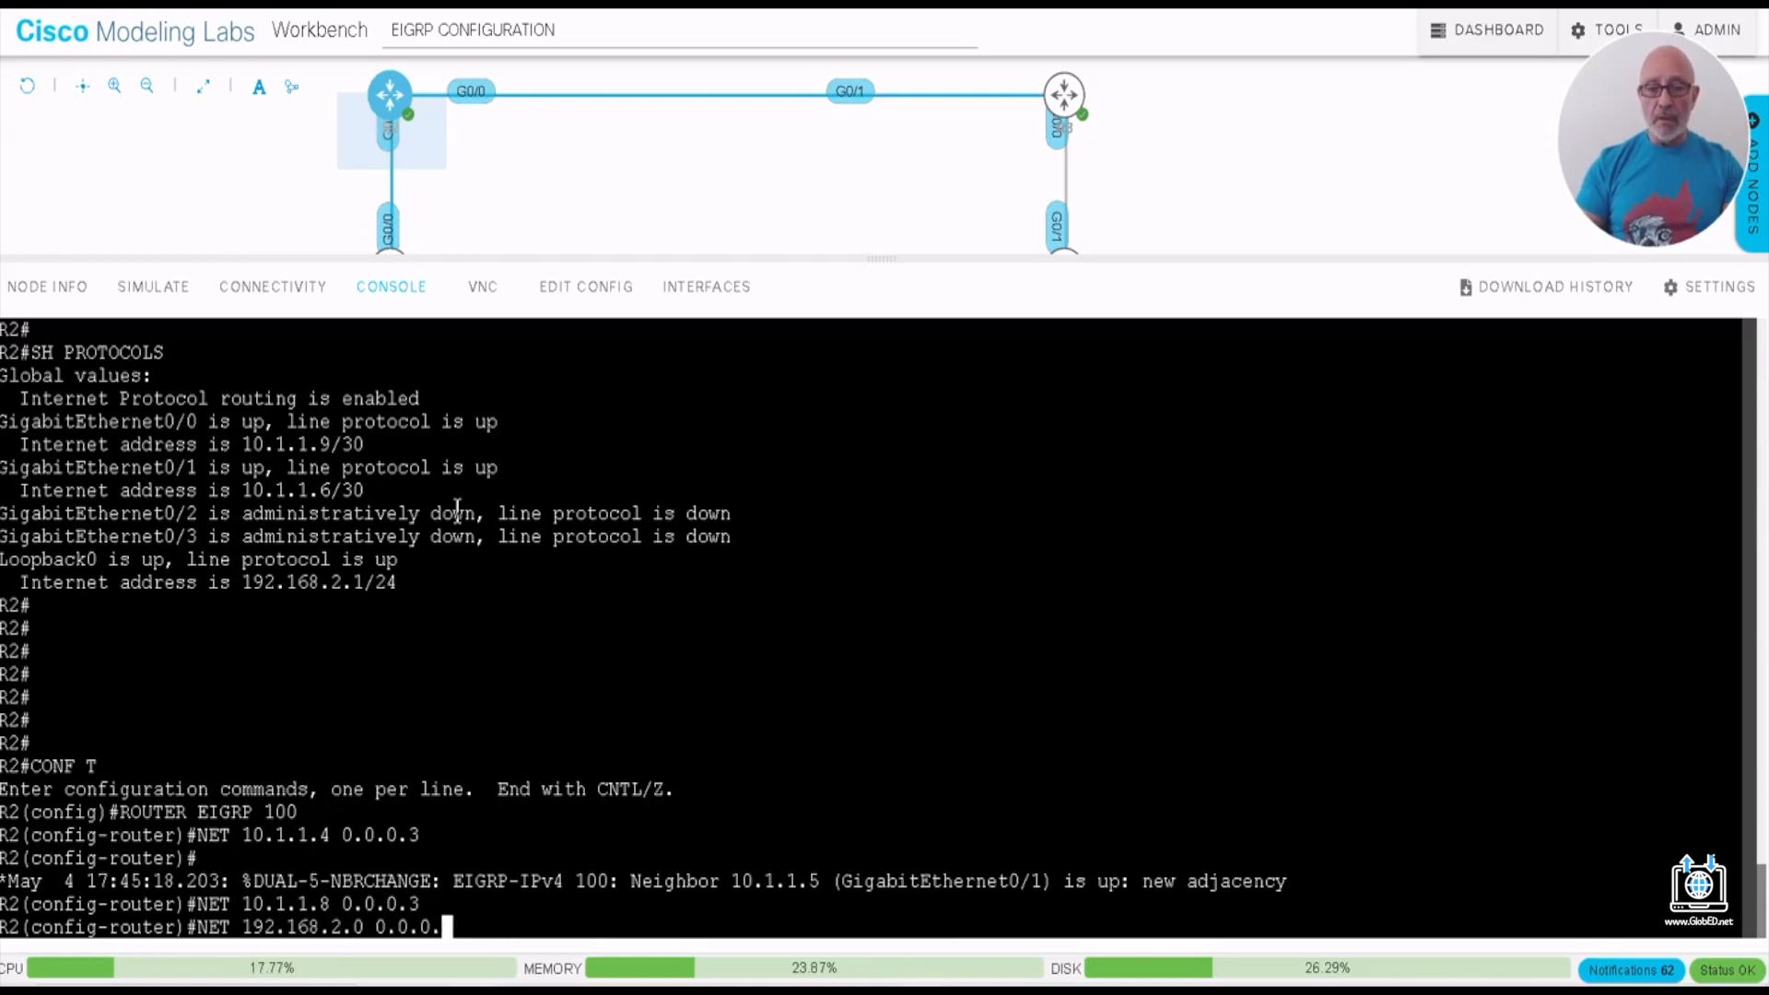
pyautogui.write('255')
pyautogui.press('Return')
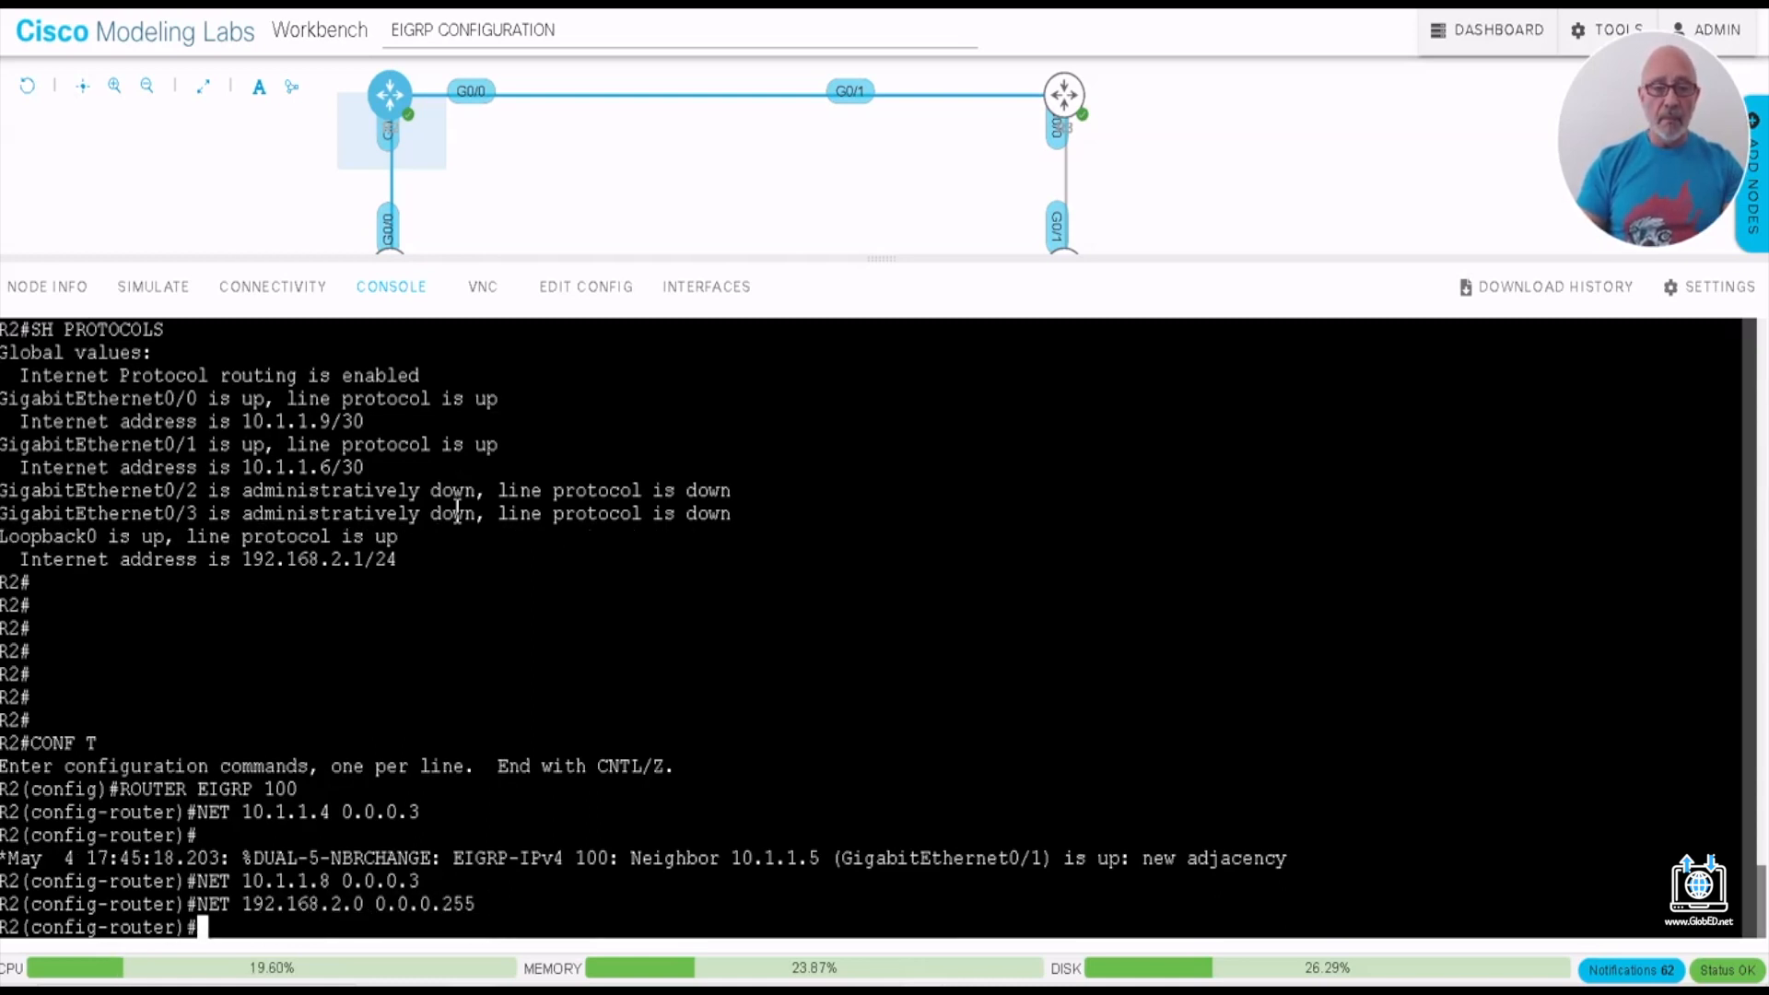
pyautogui.write('DO WR')
pyautogui.press('Return')
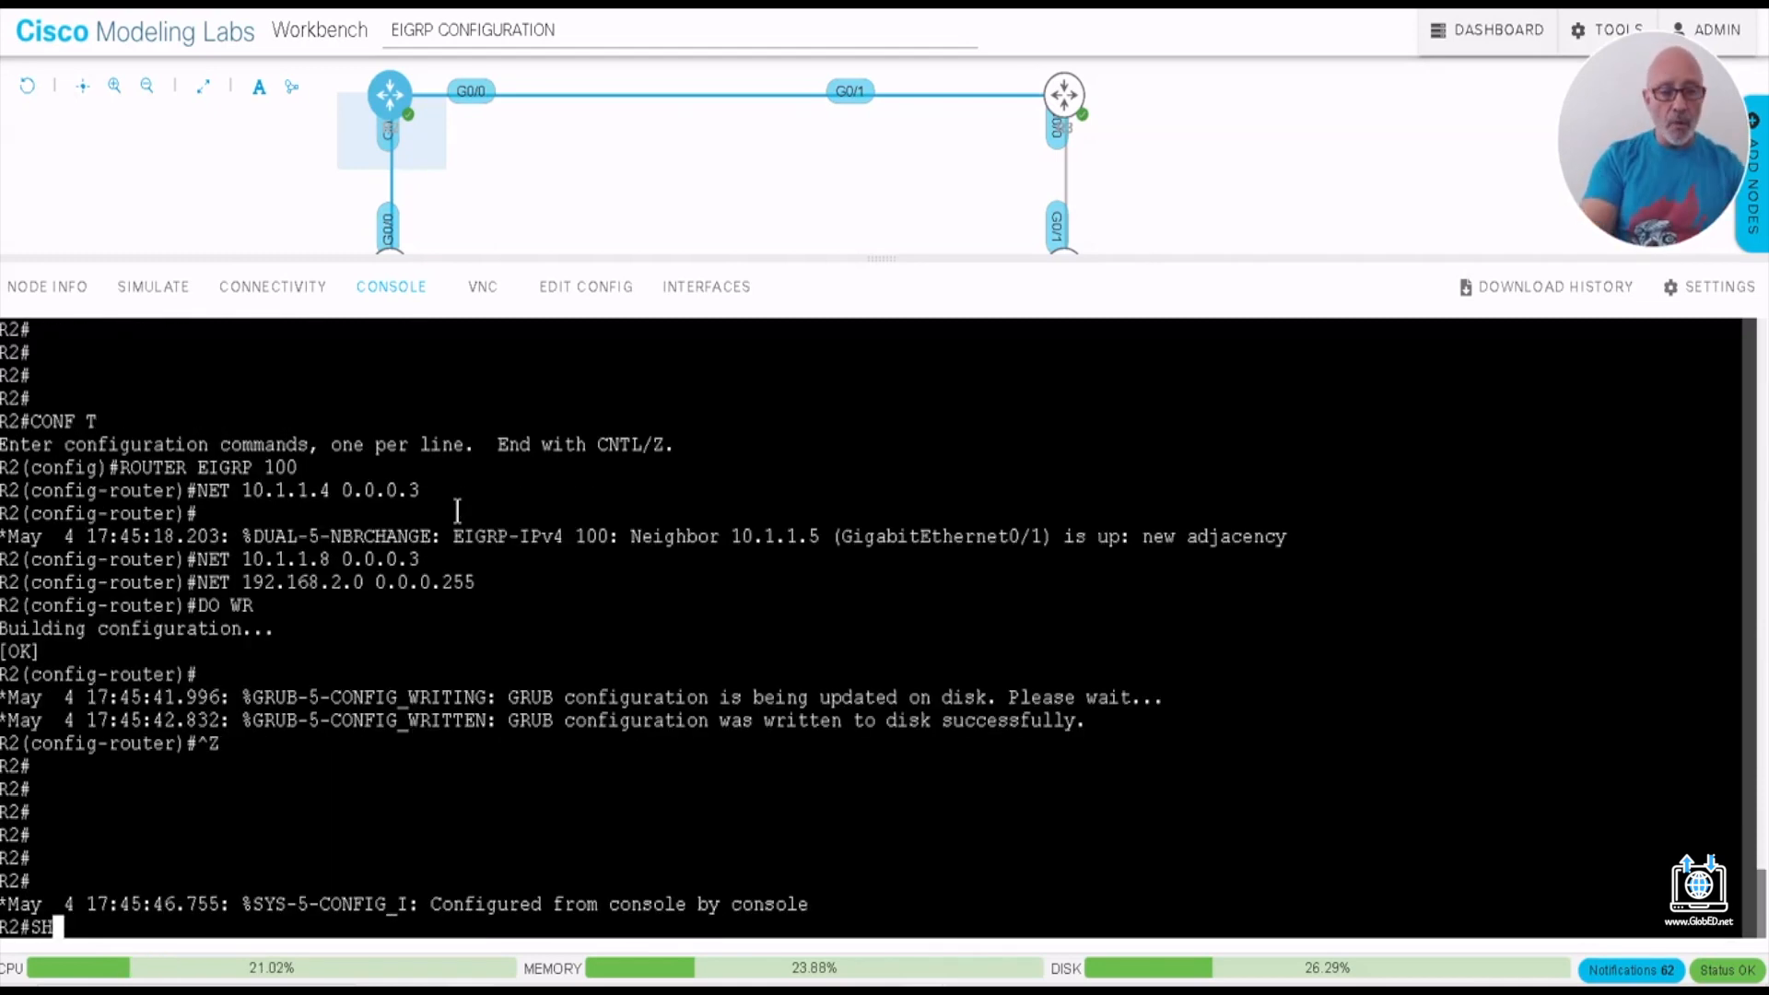
# - Return to privileged mode on R2, run SH IP PROTO and examine the automatic summarization line
pyautogui.write('SH IP PROTO')
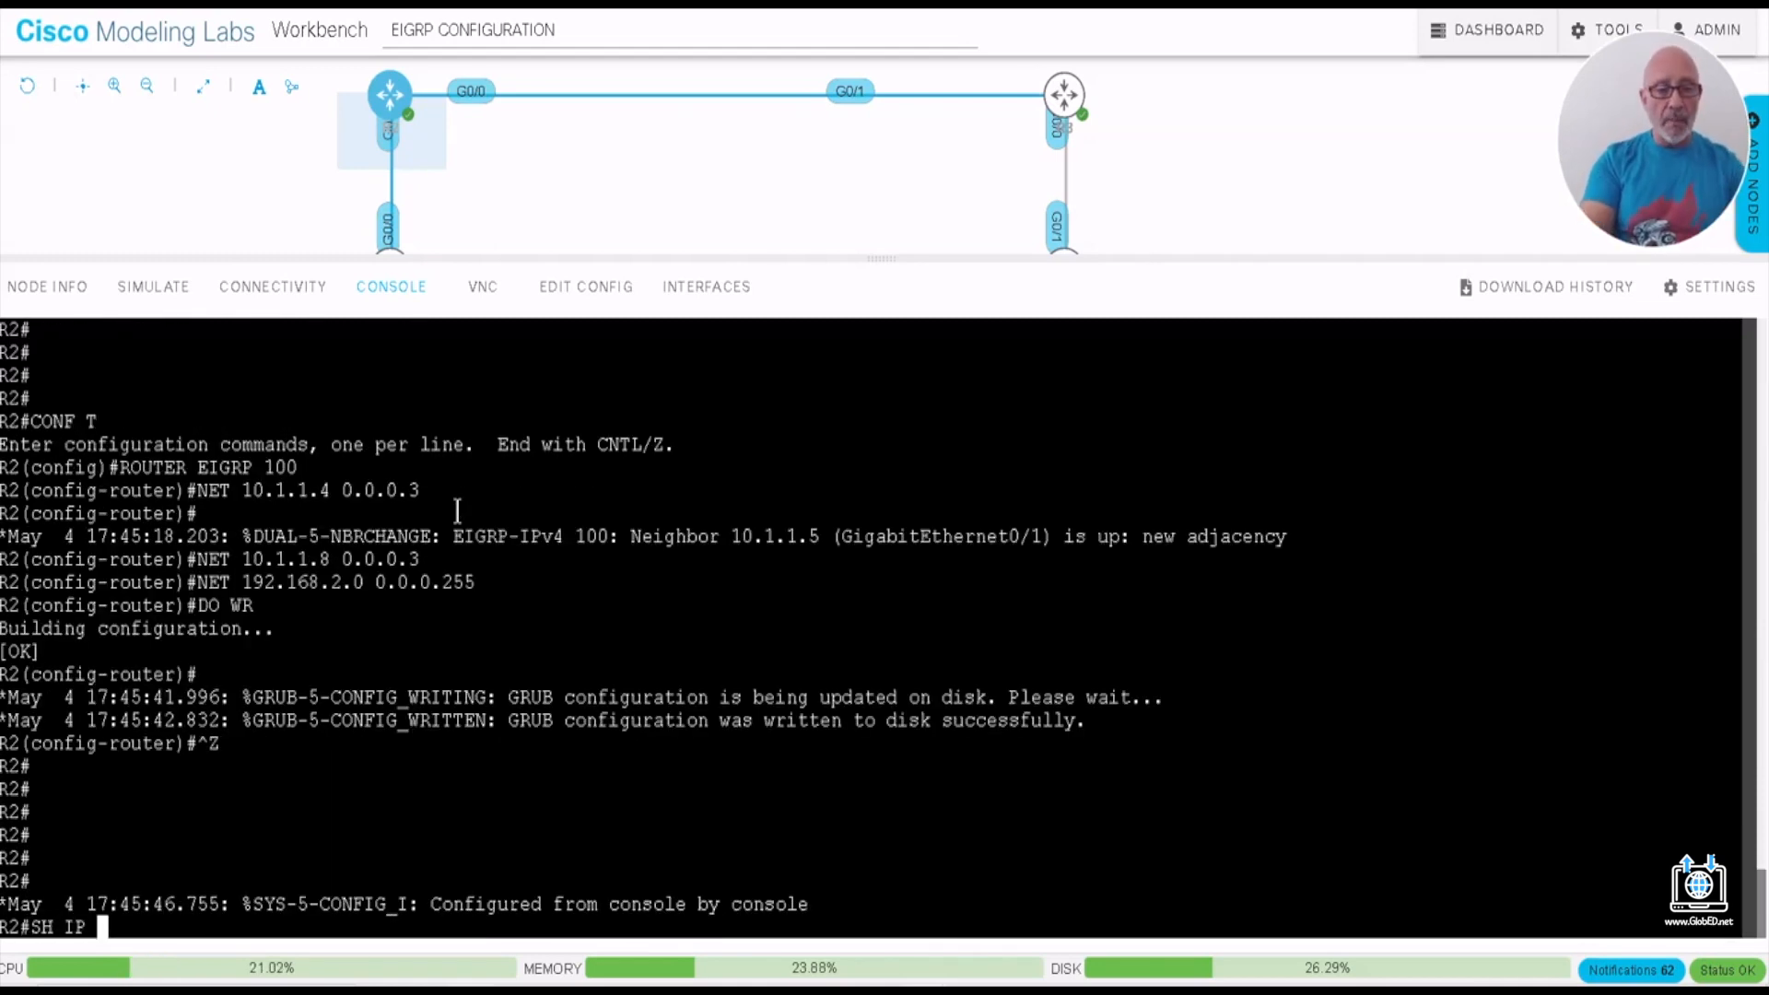
pyautogui.press('BackSpace')
pyautogui.press('Tab')
pyautogui.press('Return')
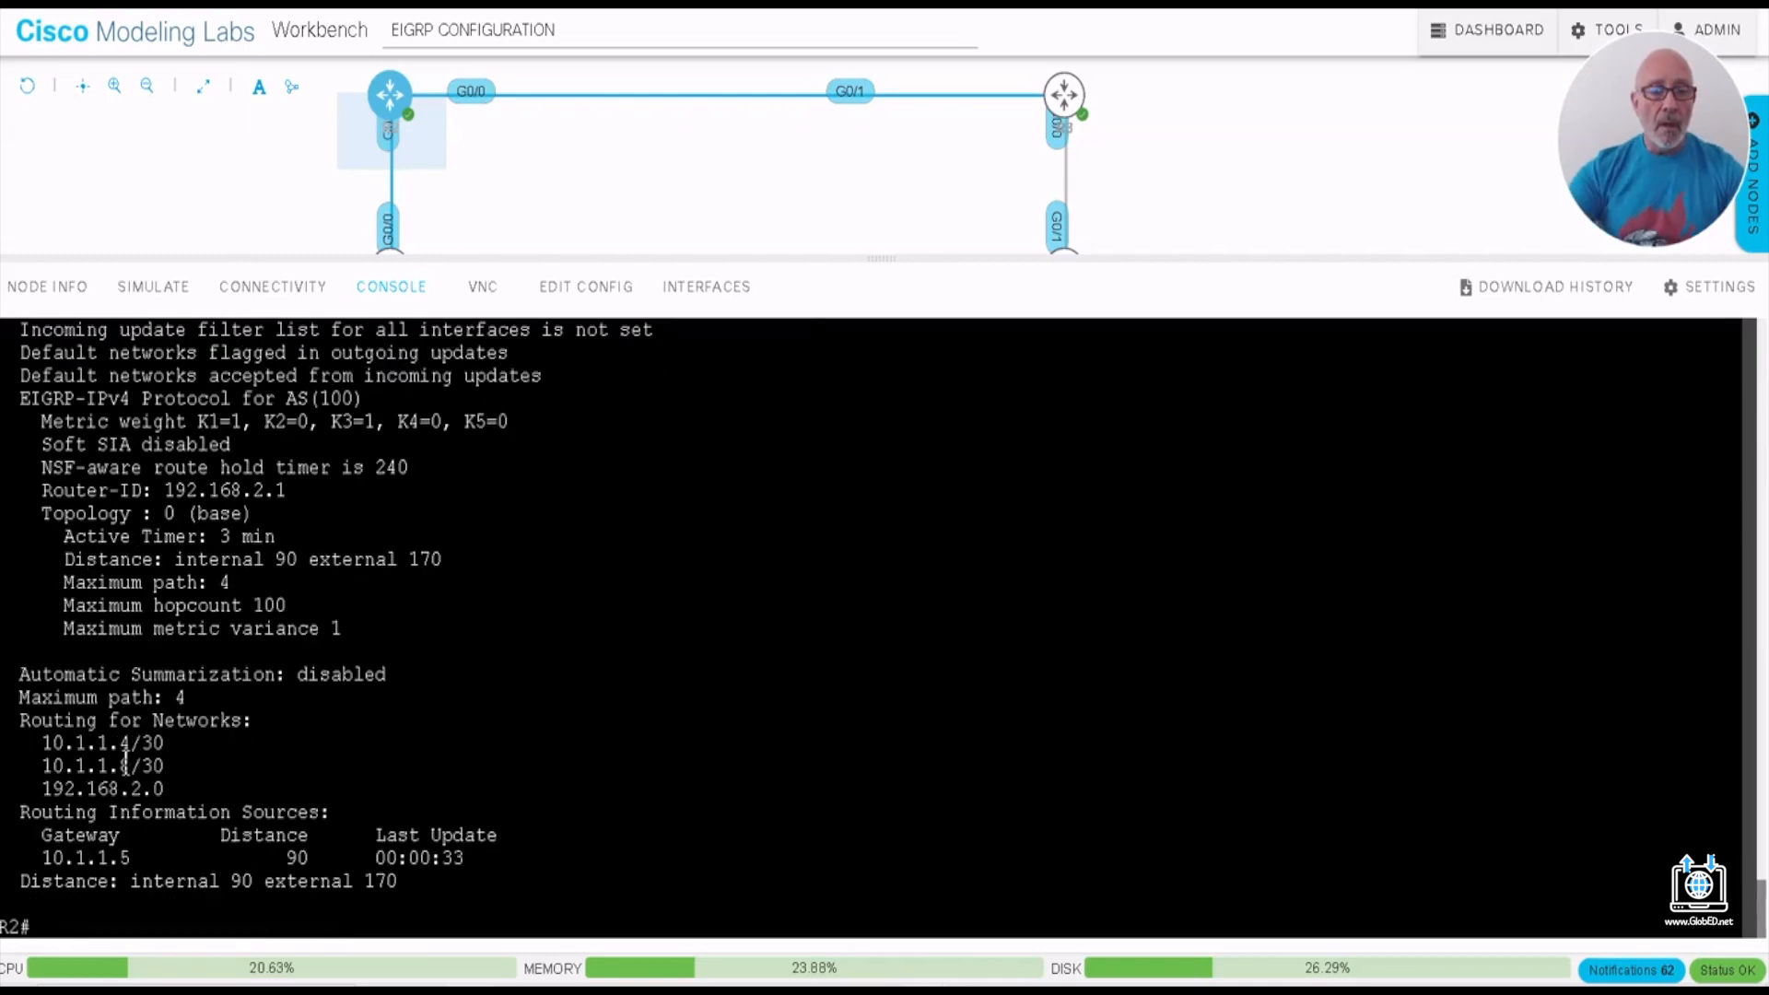
pyautogui.moveTo(19, 673); pyautogui.dragTo(390, 675)
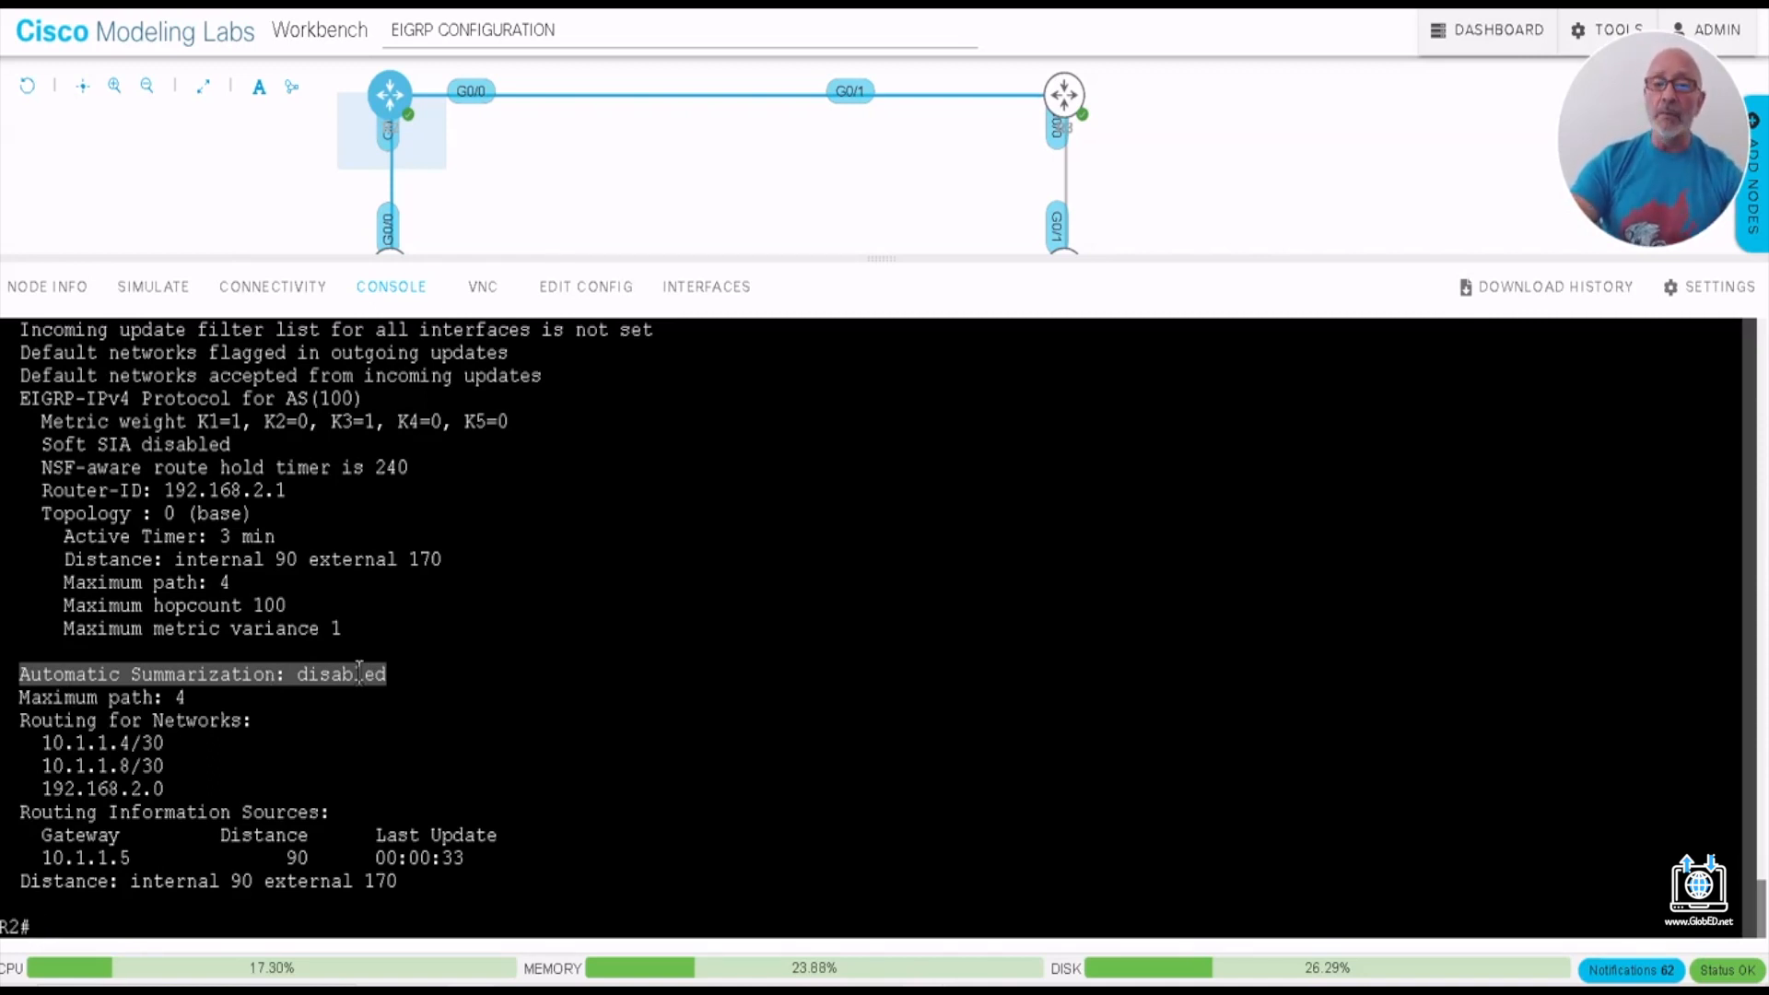
pyautogui.click(160, 921)
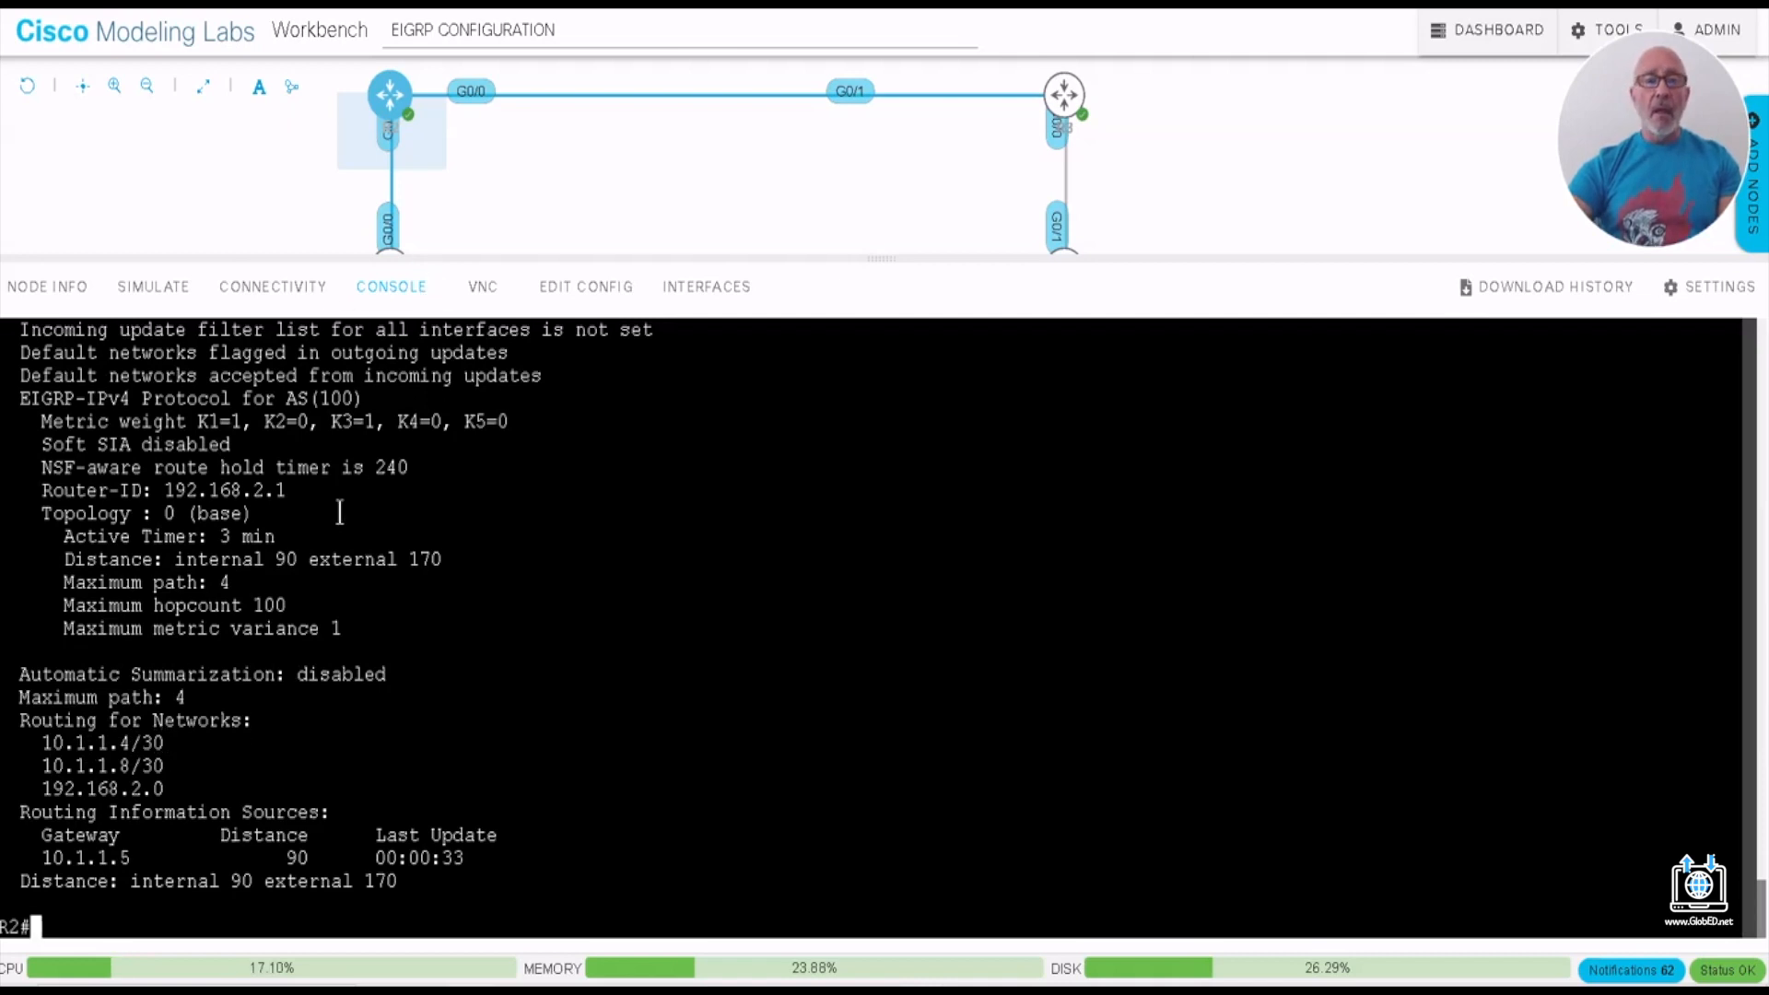
# - Run SH START on R2 and page through the startup configuration to the router eigrp 100 section
pyautogui.write('S')
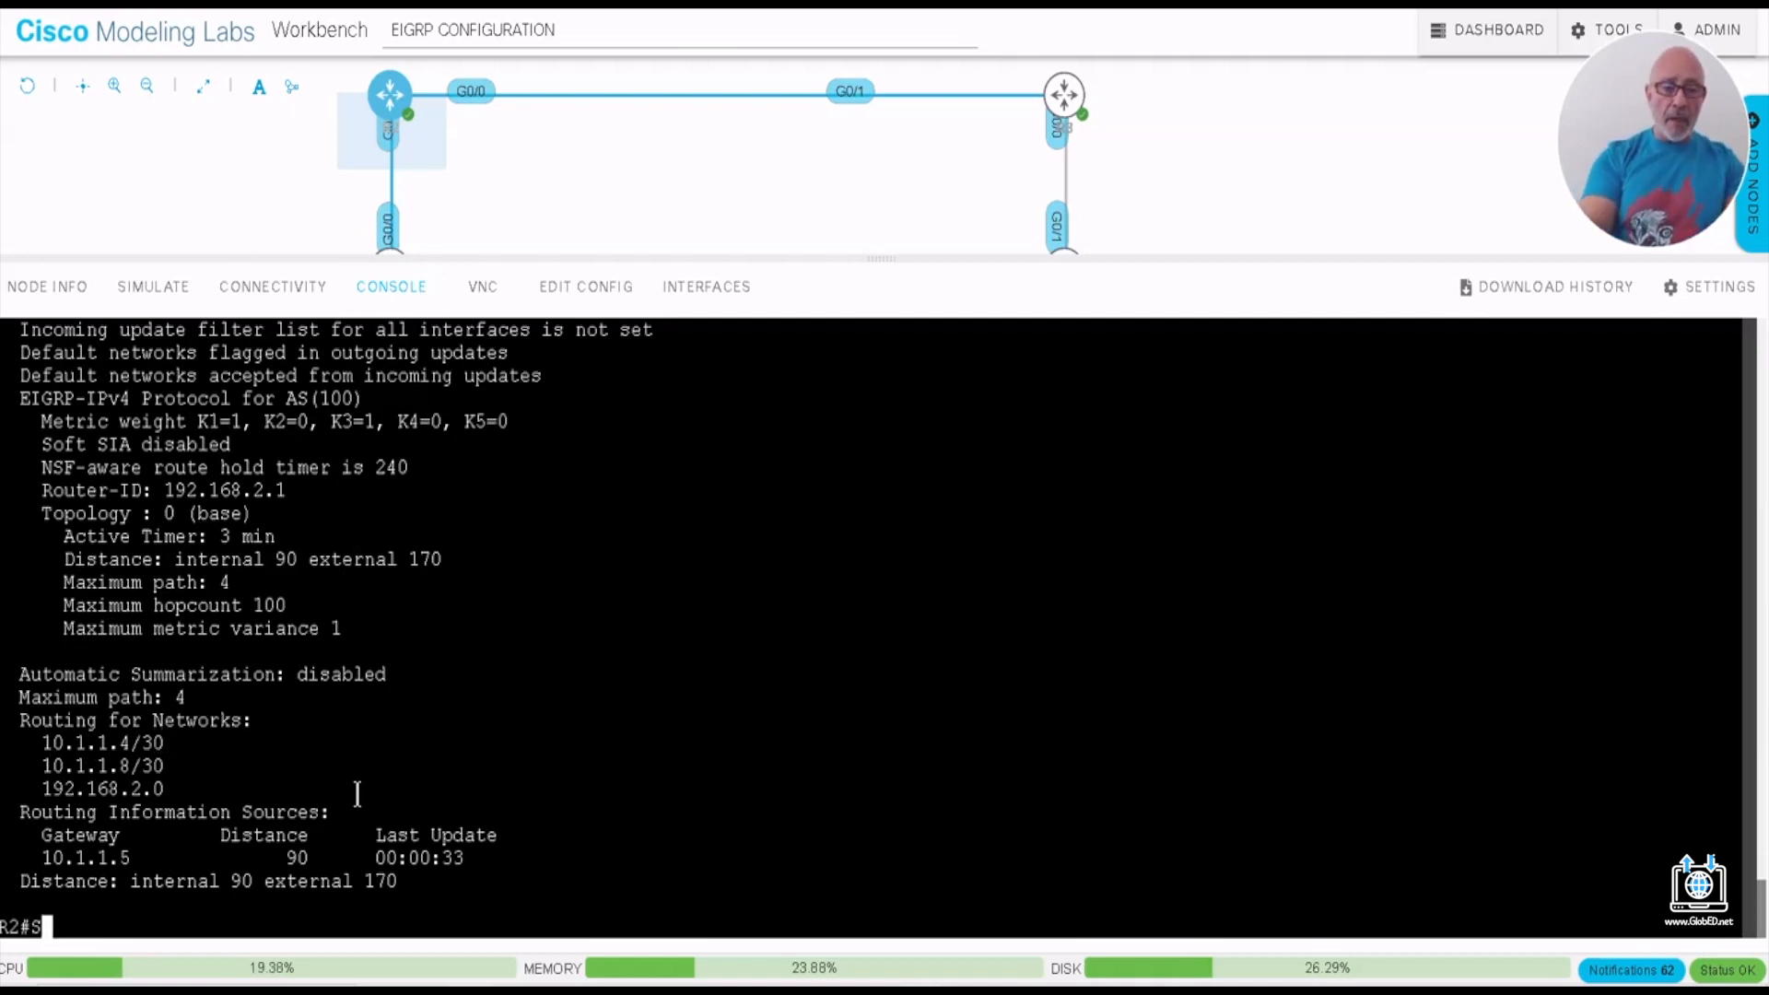
pyautogui.write('H START')
pyautogui.press('Return')
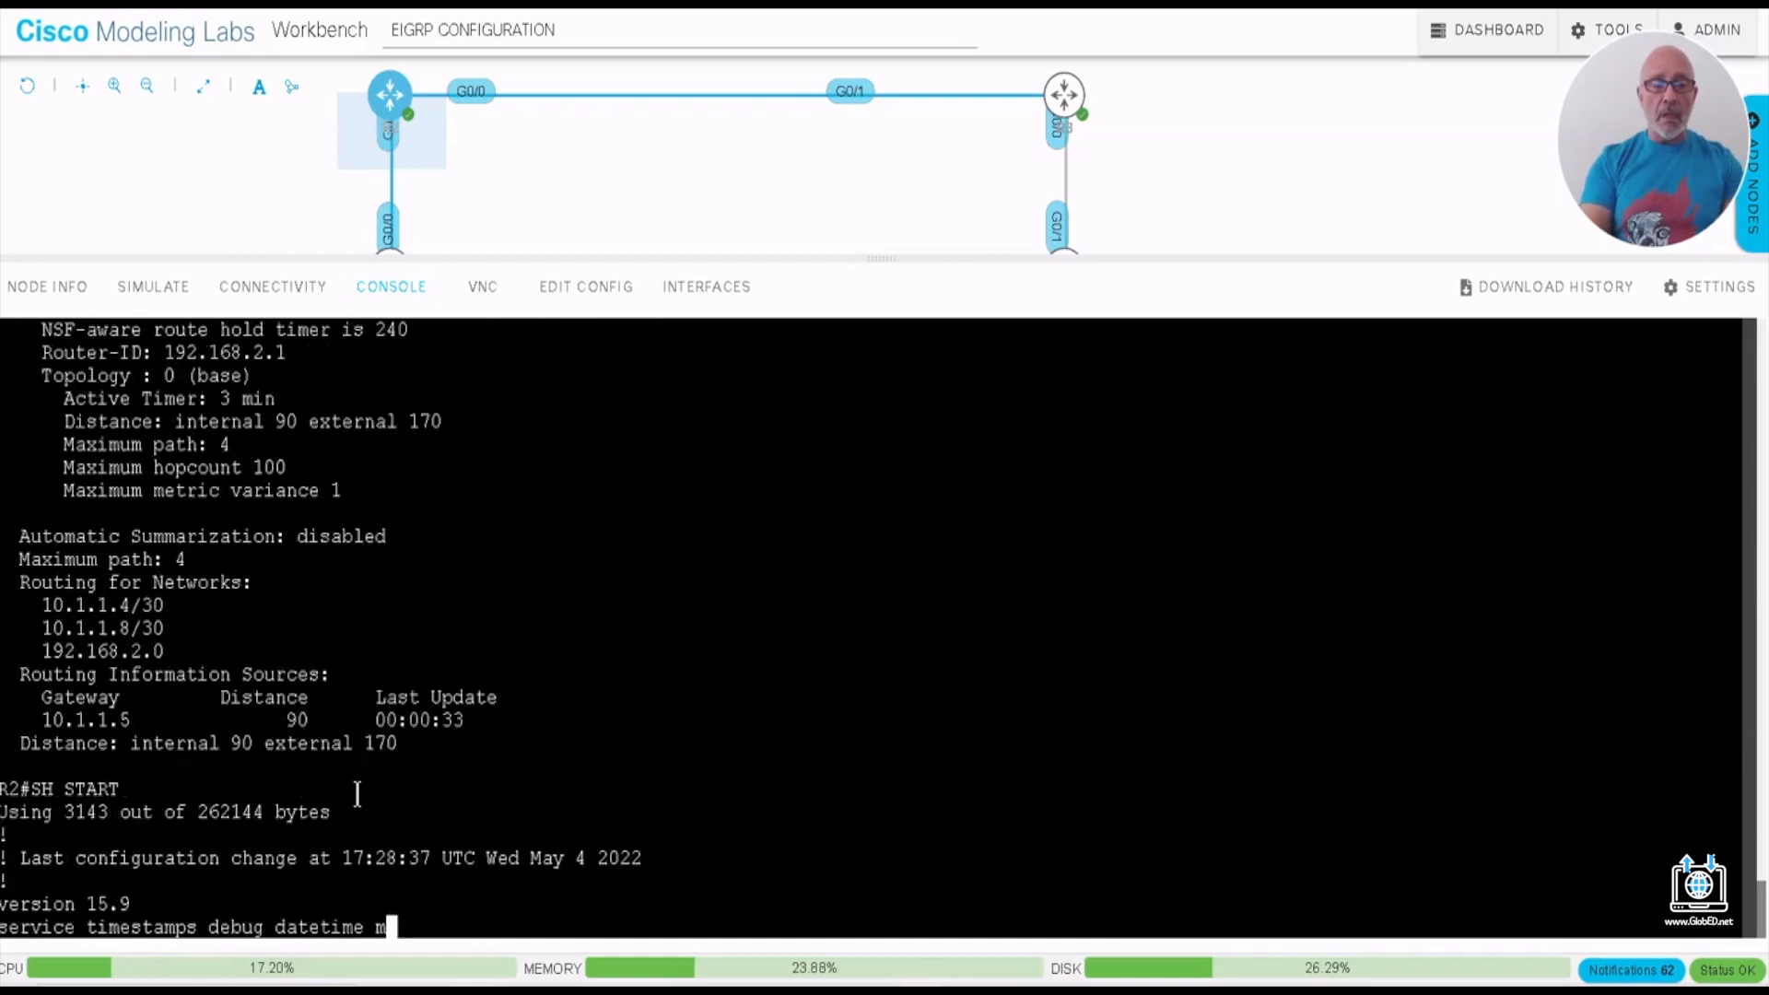
pyautogui.press('space')
pyautogui.press('space')
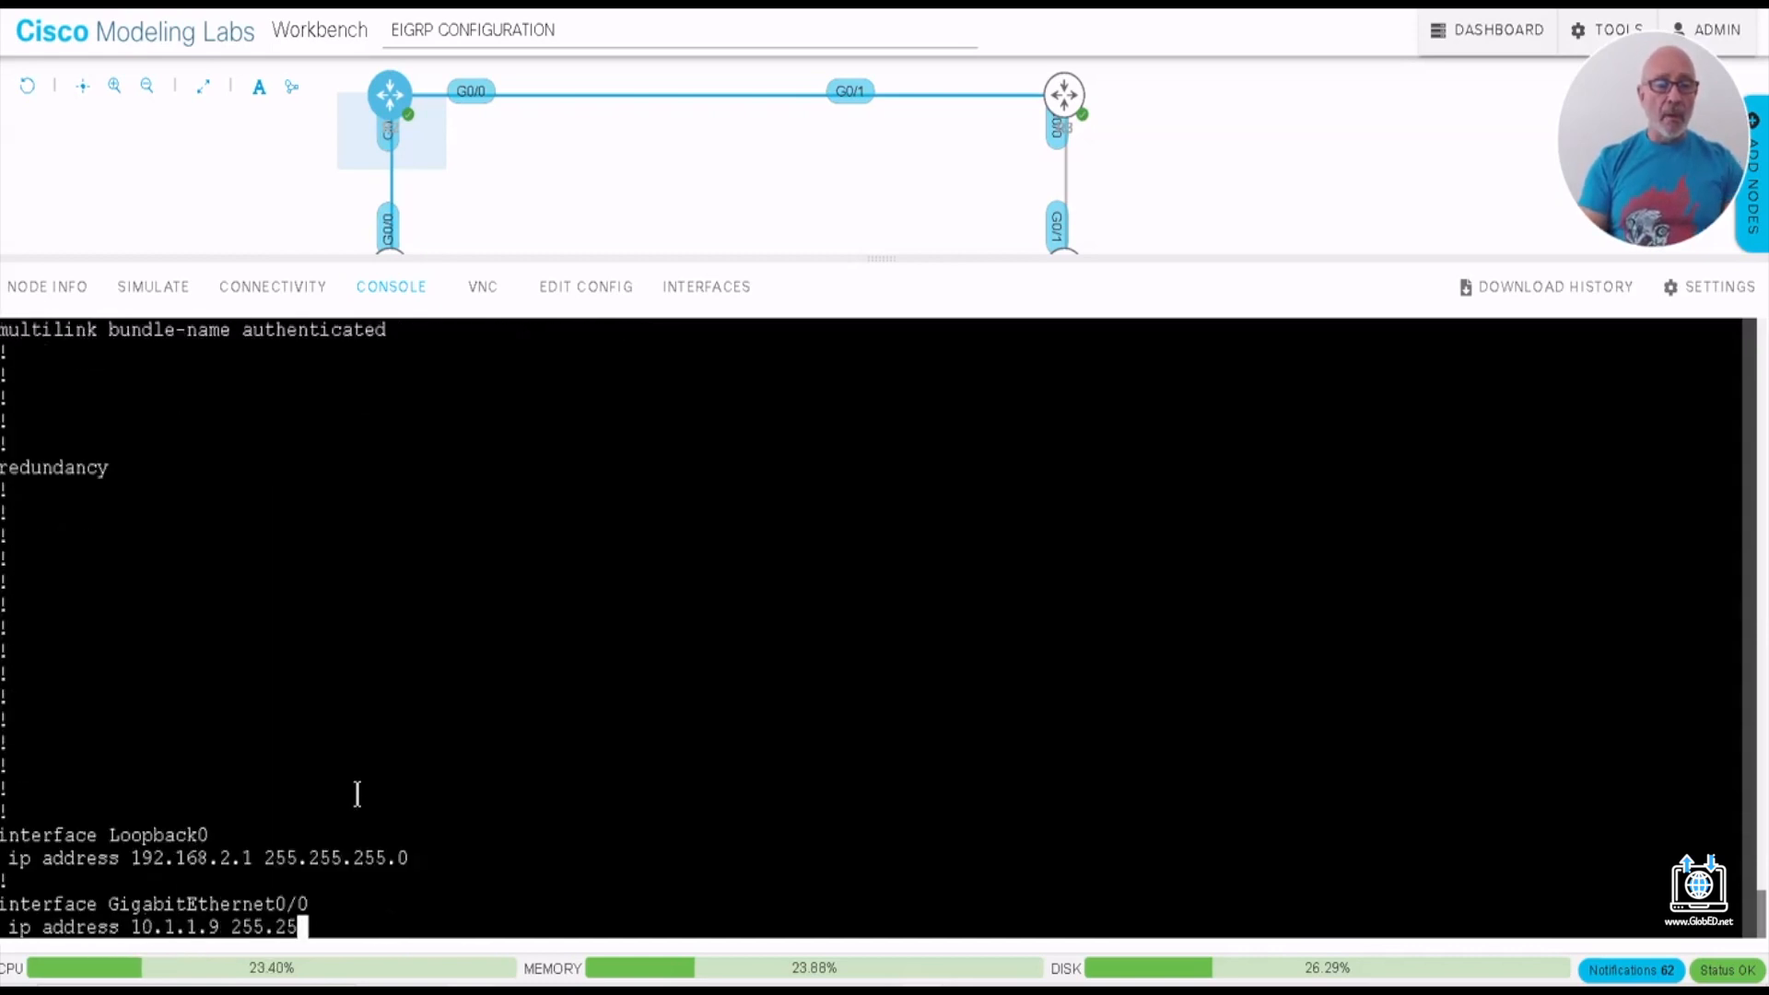
pyautogui.press('space')
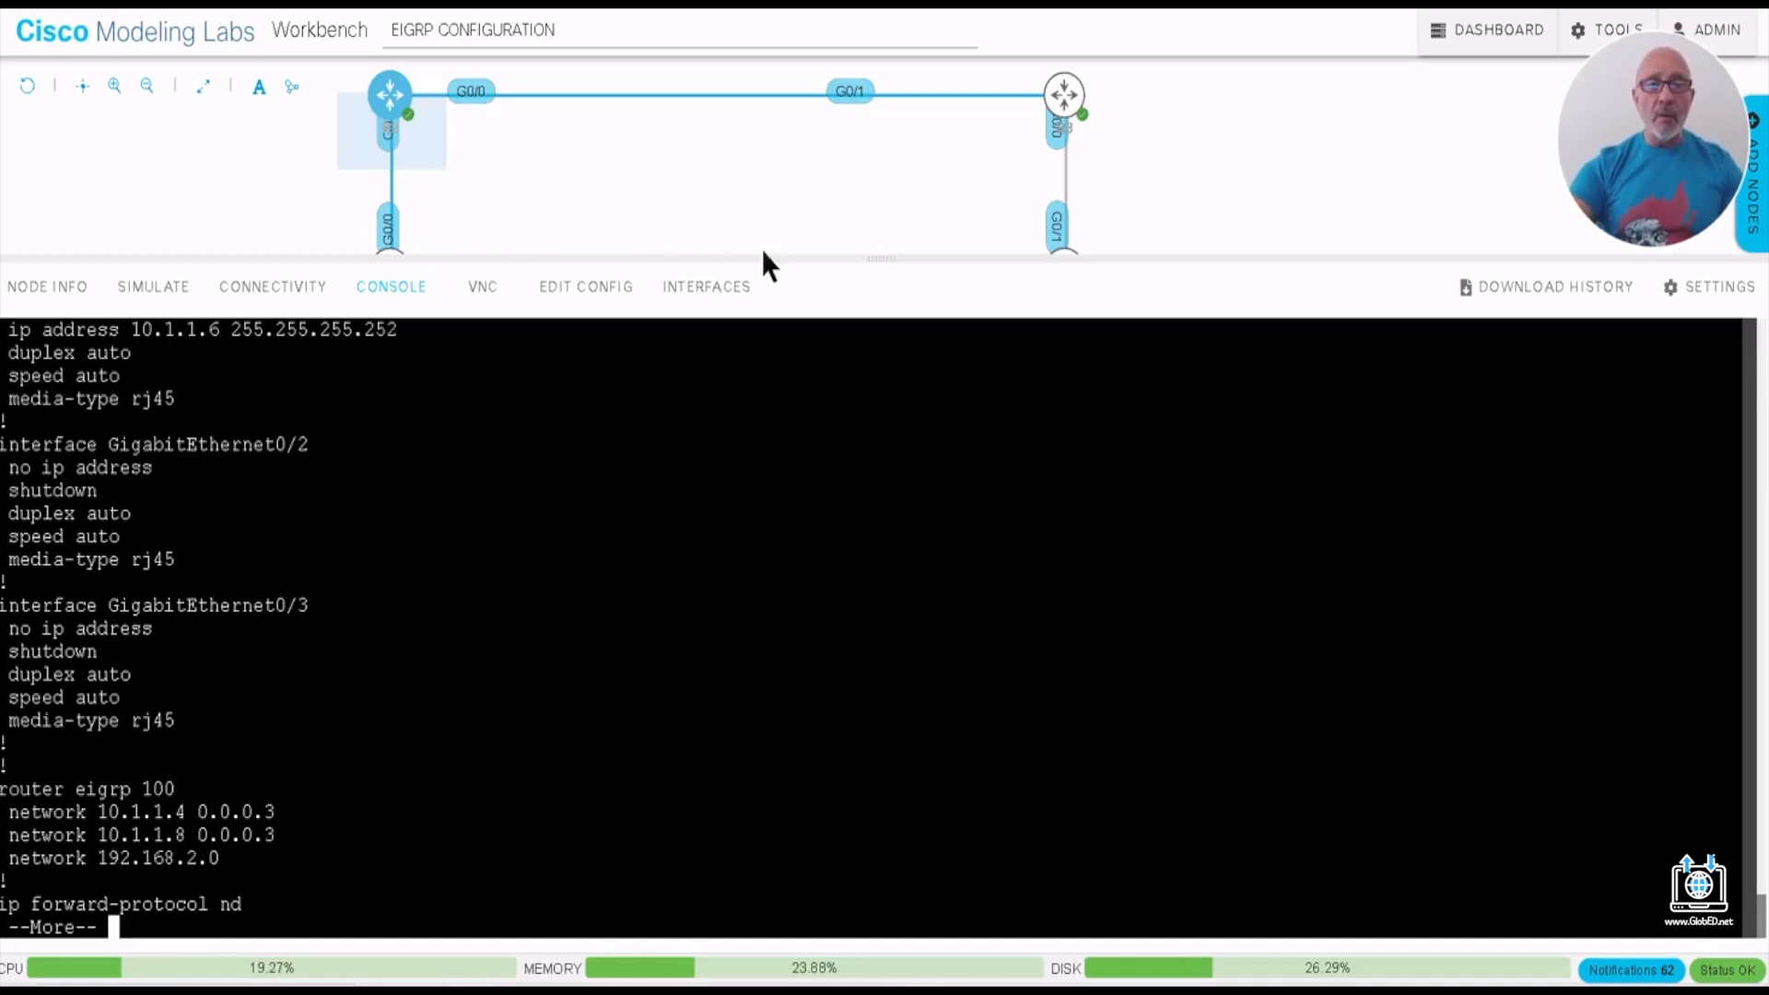
# - Enlarge the topology view, open R1's console and page through its SH START output to the router eigrp 100 section
pyautogui.moveTo(879, 260); pyautogui.dragTo(872, 328)
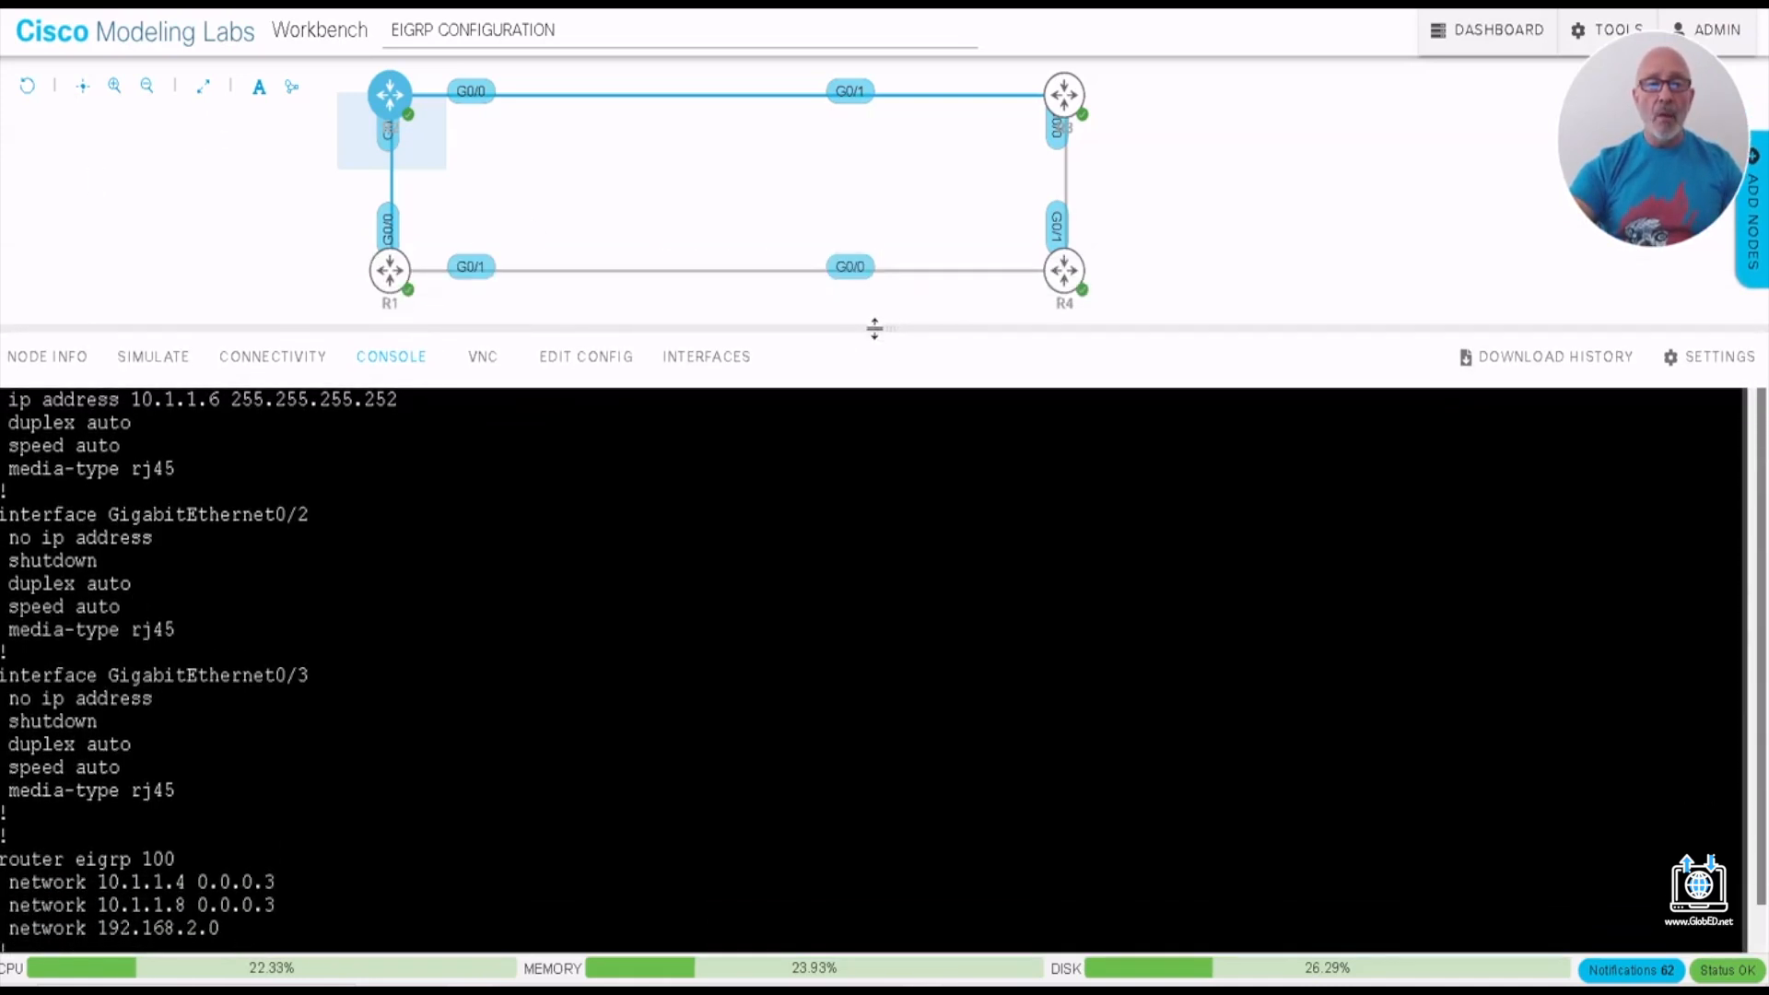
pyautogui.click(389, 270)
pyautogui.click(428, 255)
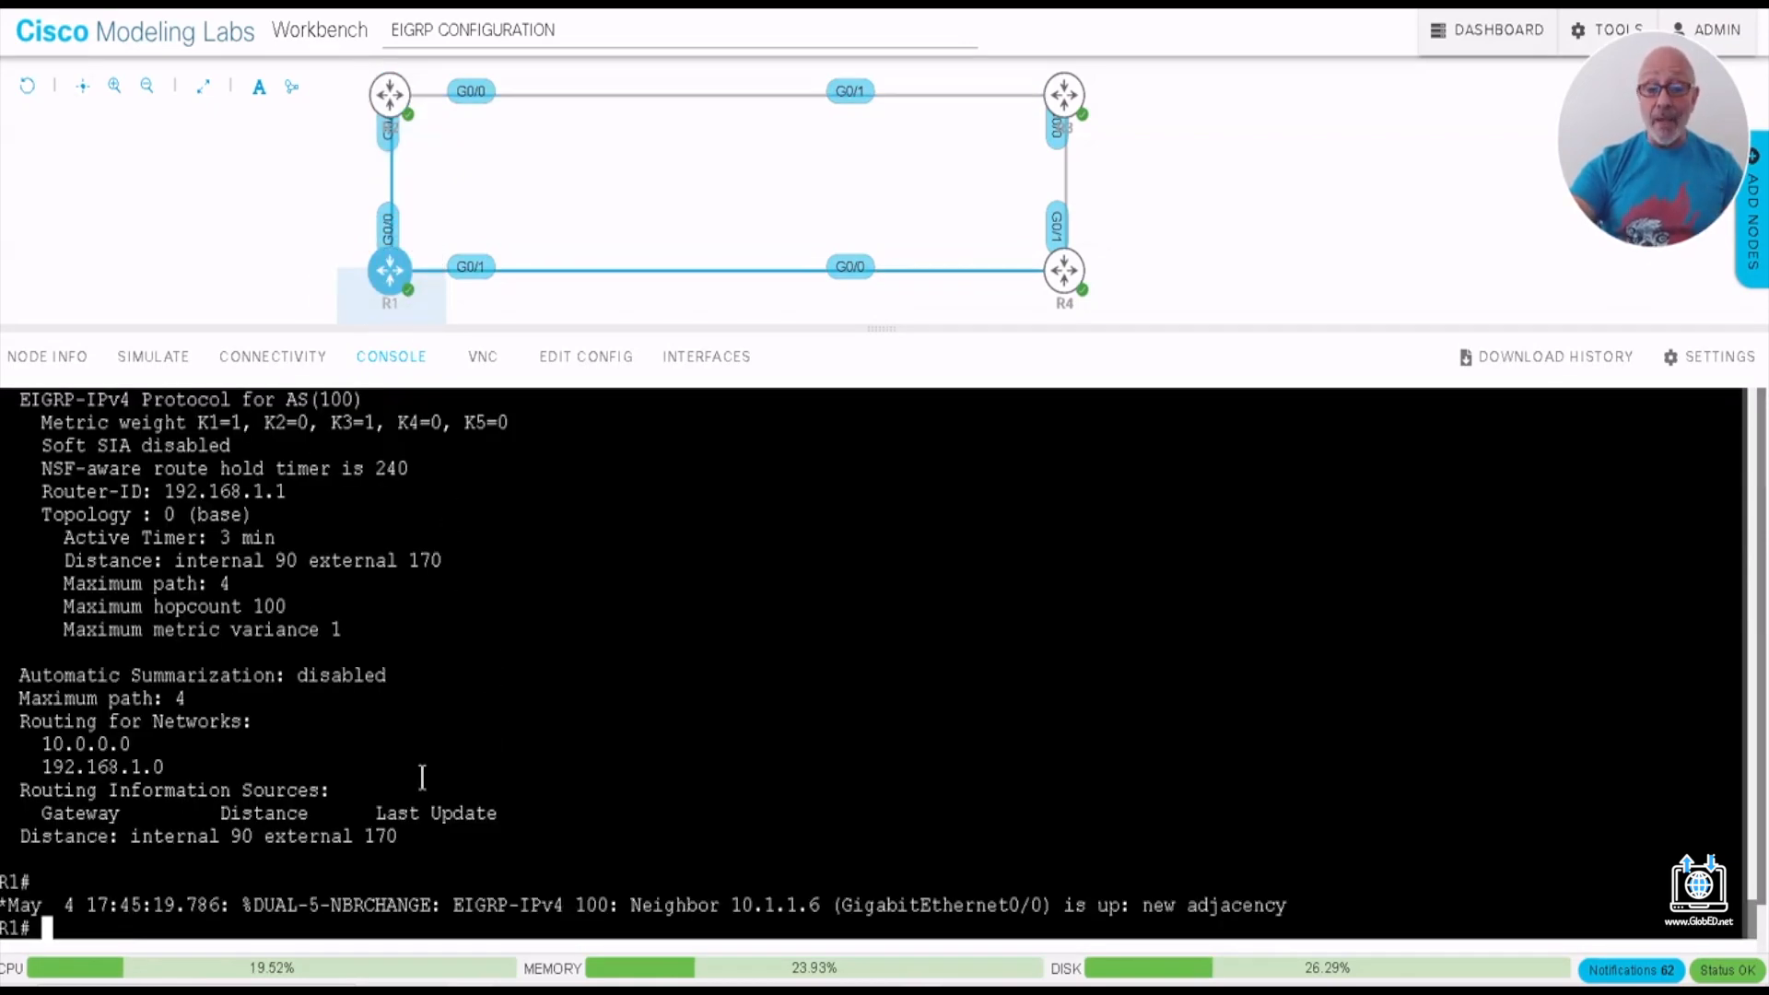
pyautogui.write('SH START')
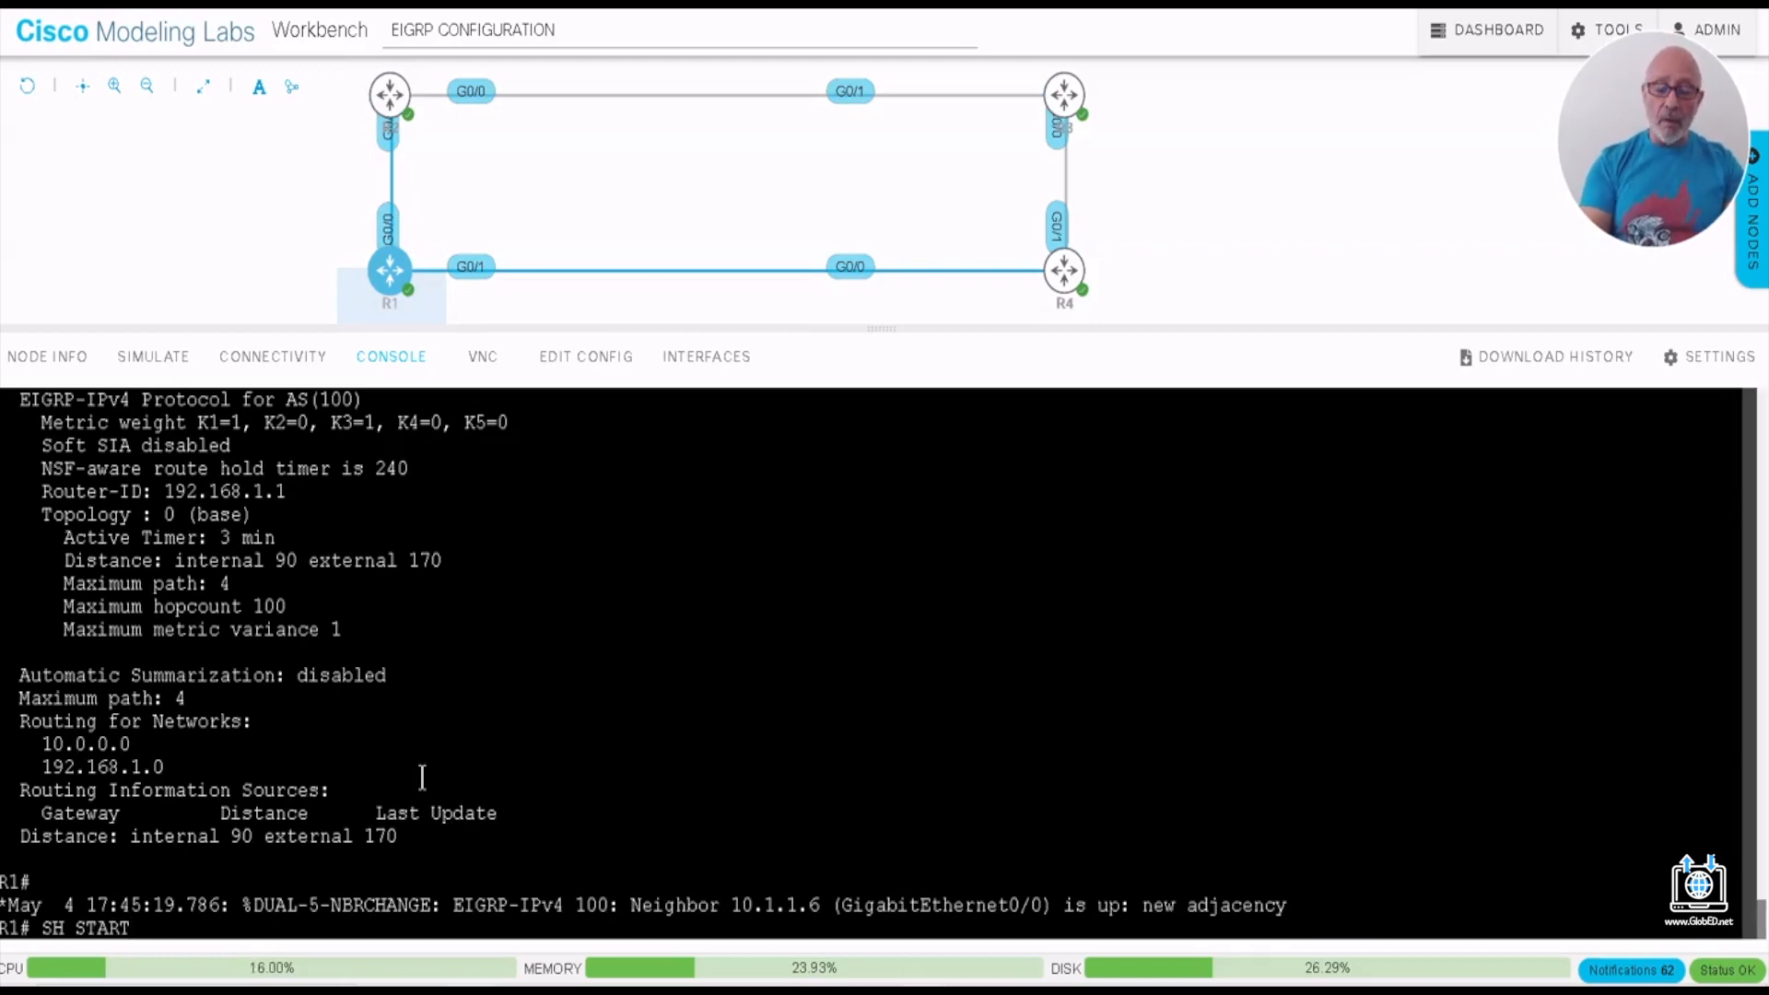
pyautogui.press('Return')
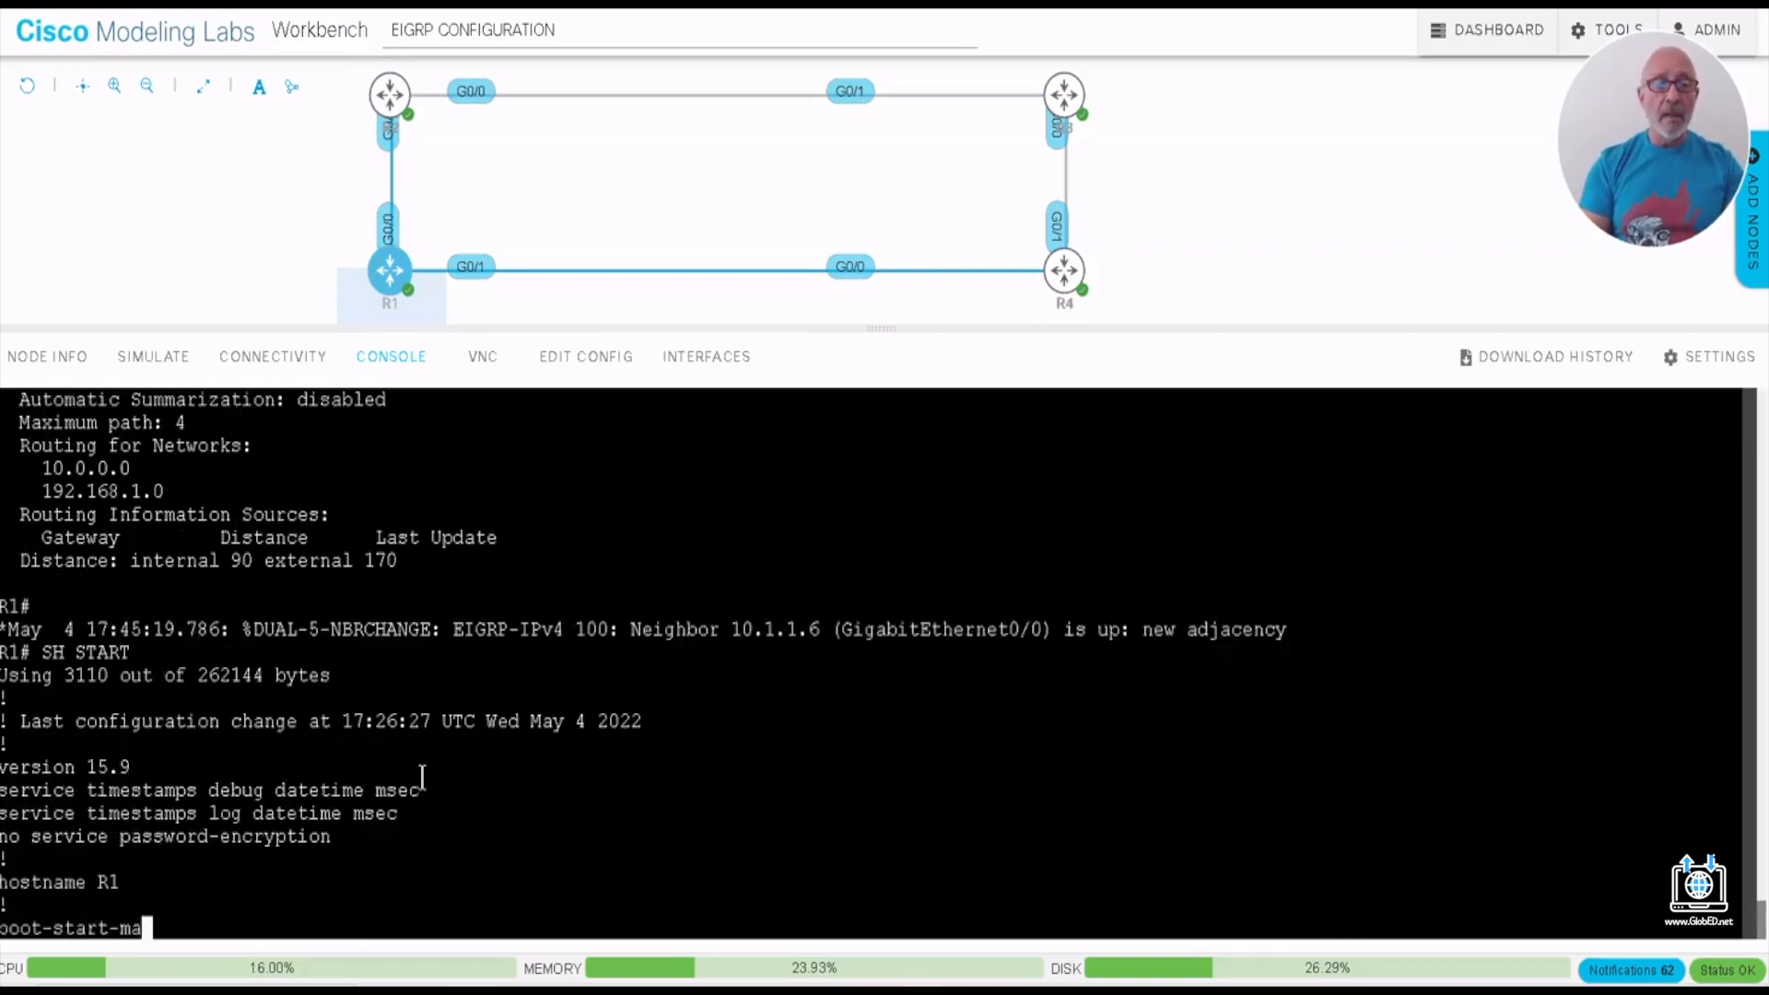
pyautogui.press('space')
pyautogui.press('space')
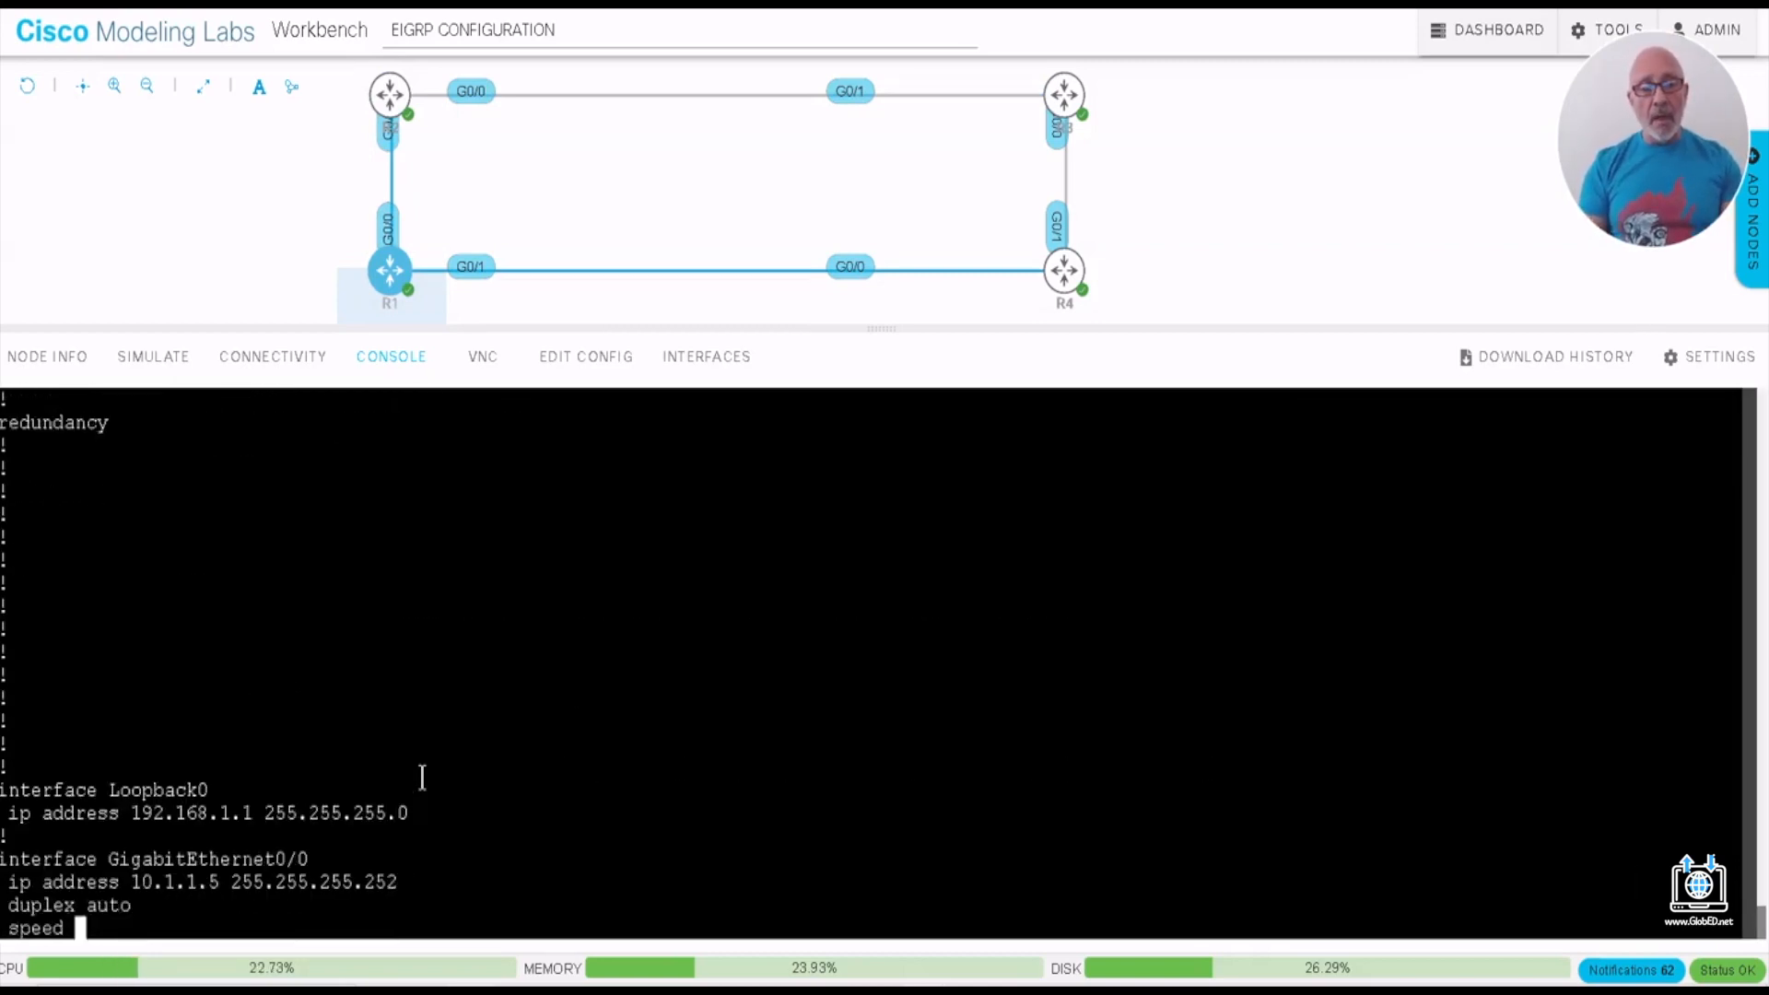
pyautogui.press('space')
pyautogui.press('Return')
pyautogui.press('Return')
pyautogui.press('Return')
pyautogui.press('Return')
pyautogui.press('Return')
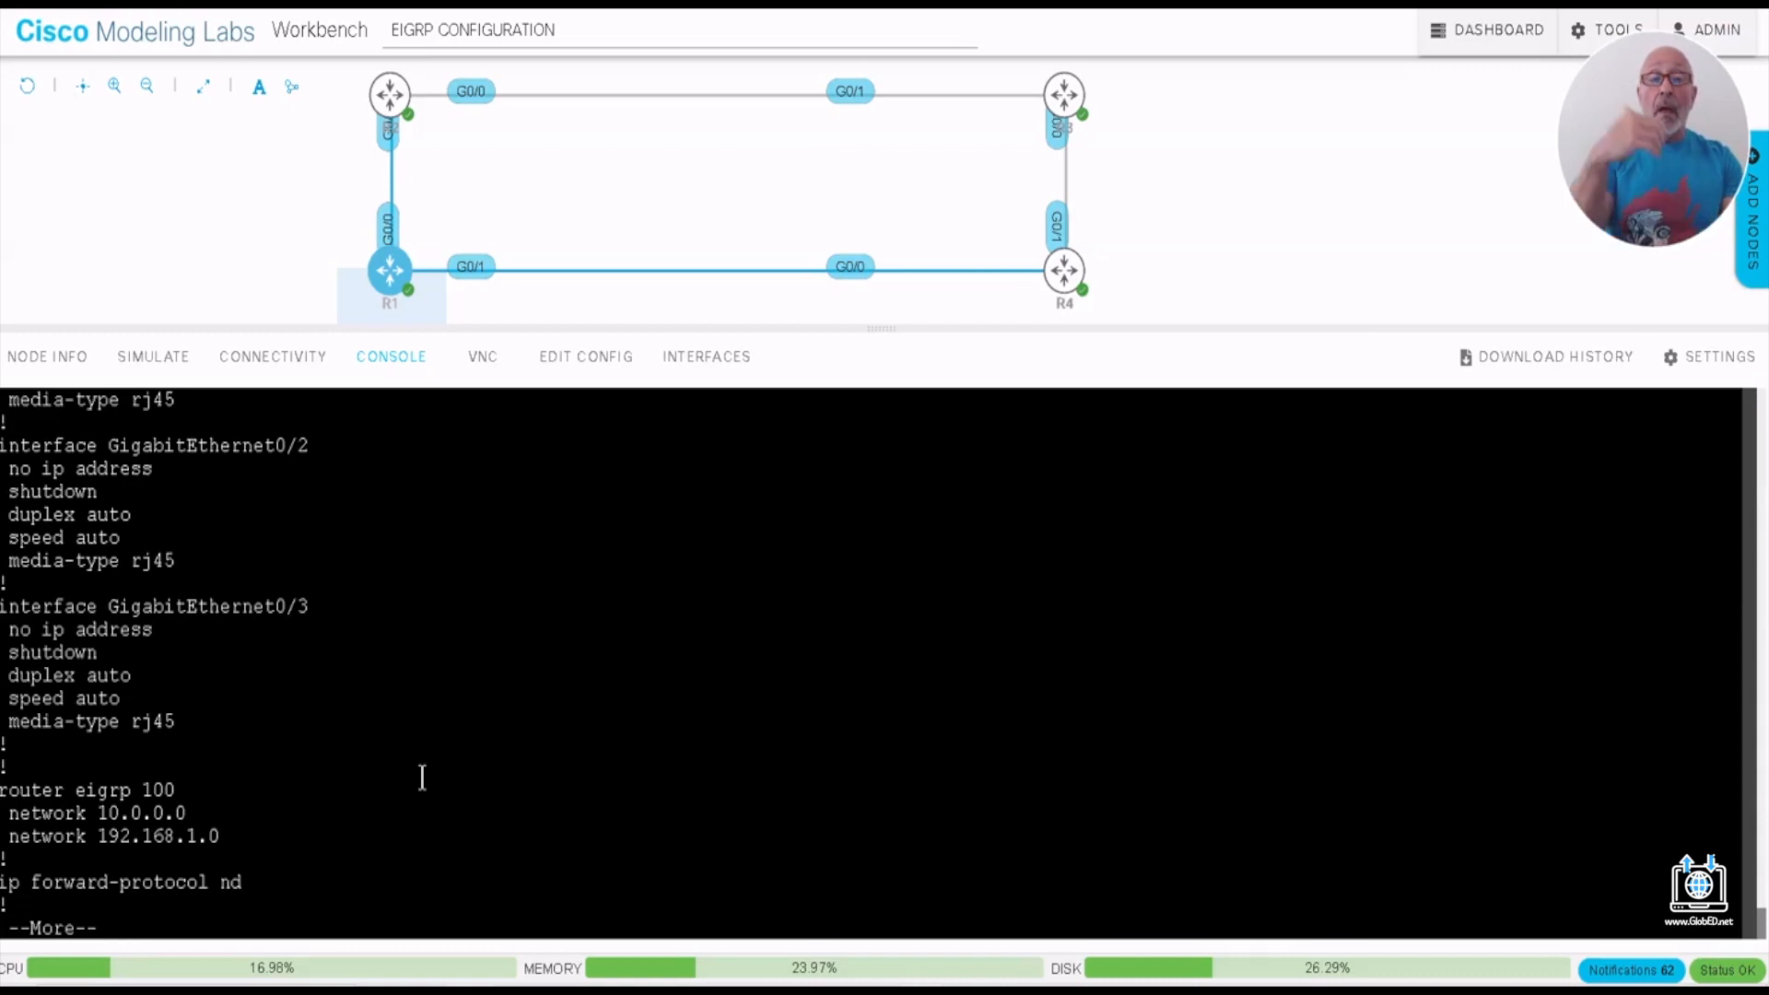
# - Quit the startup configuration listing on R1, run SH IP PROTocols and highlight the automatic summarization line
pyautogui.moveTo(396, 102)
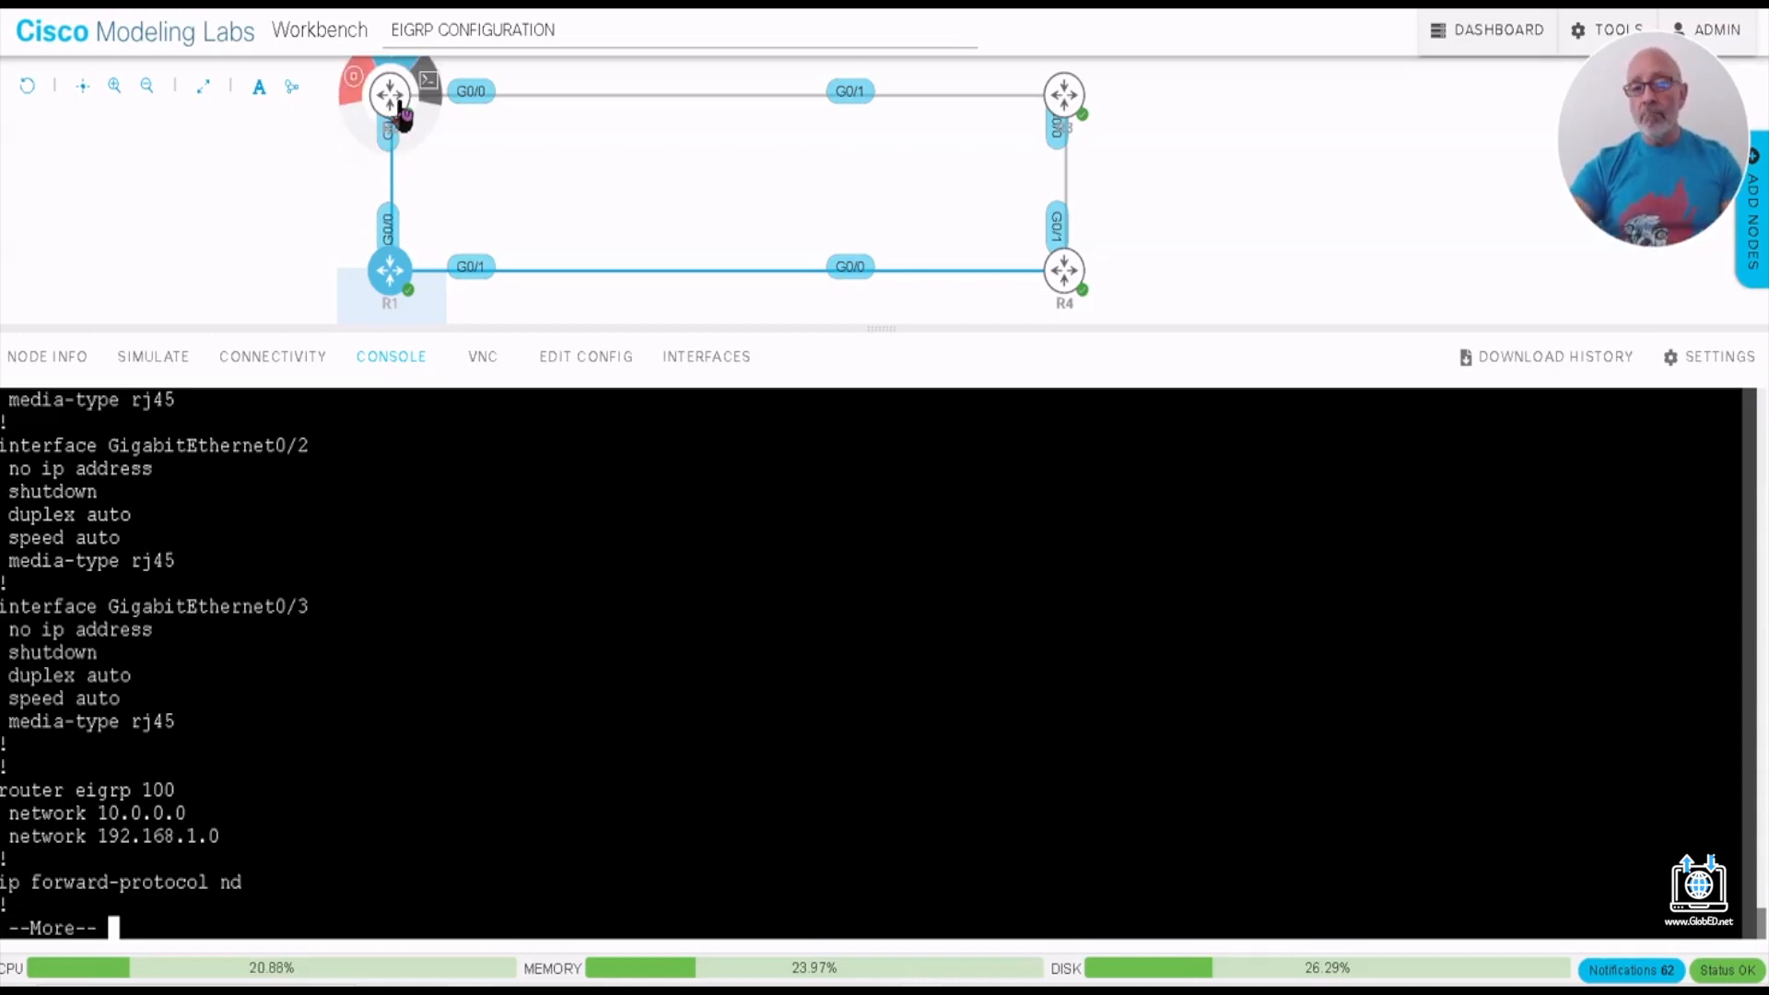
pyautogui.click(299, 792)
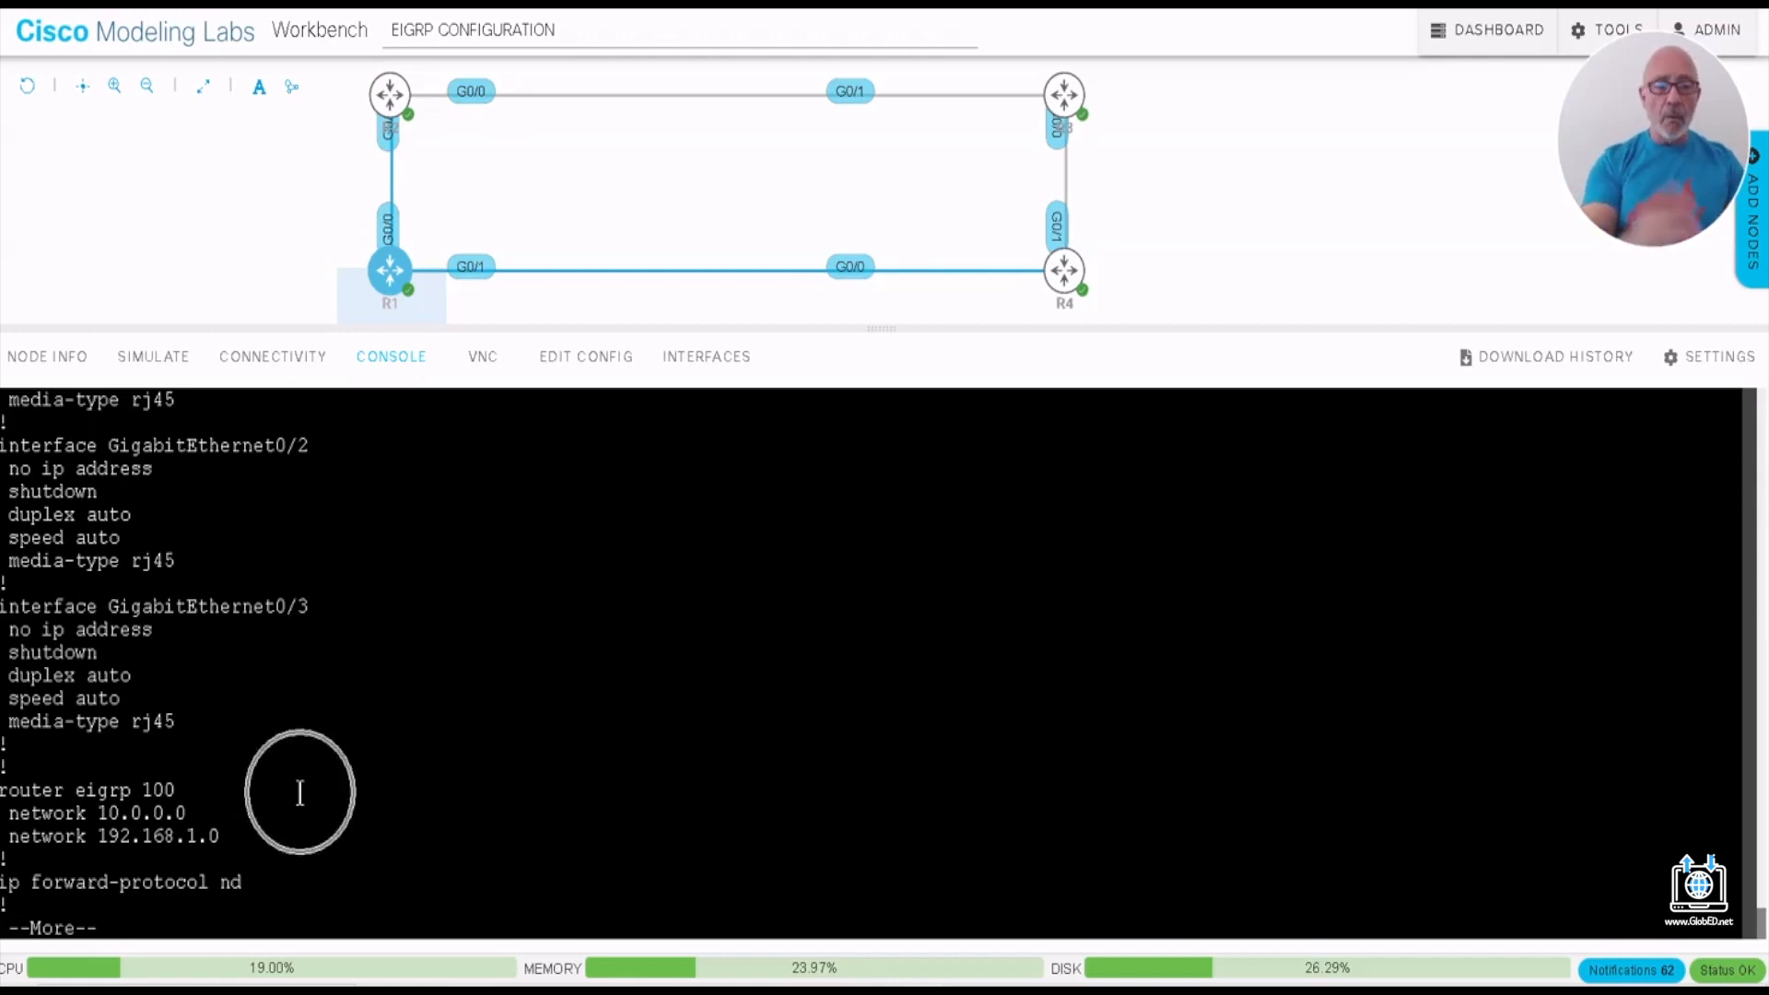
pyautogui.write('qS')
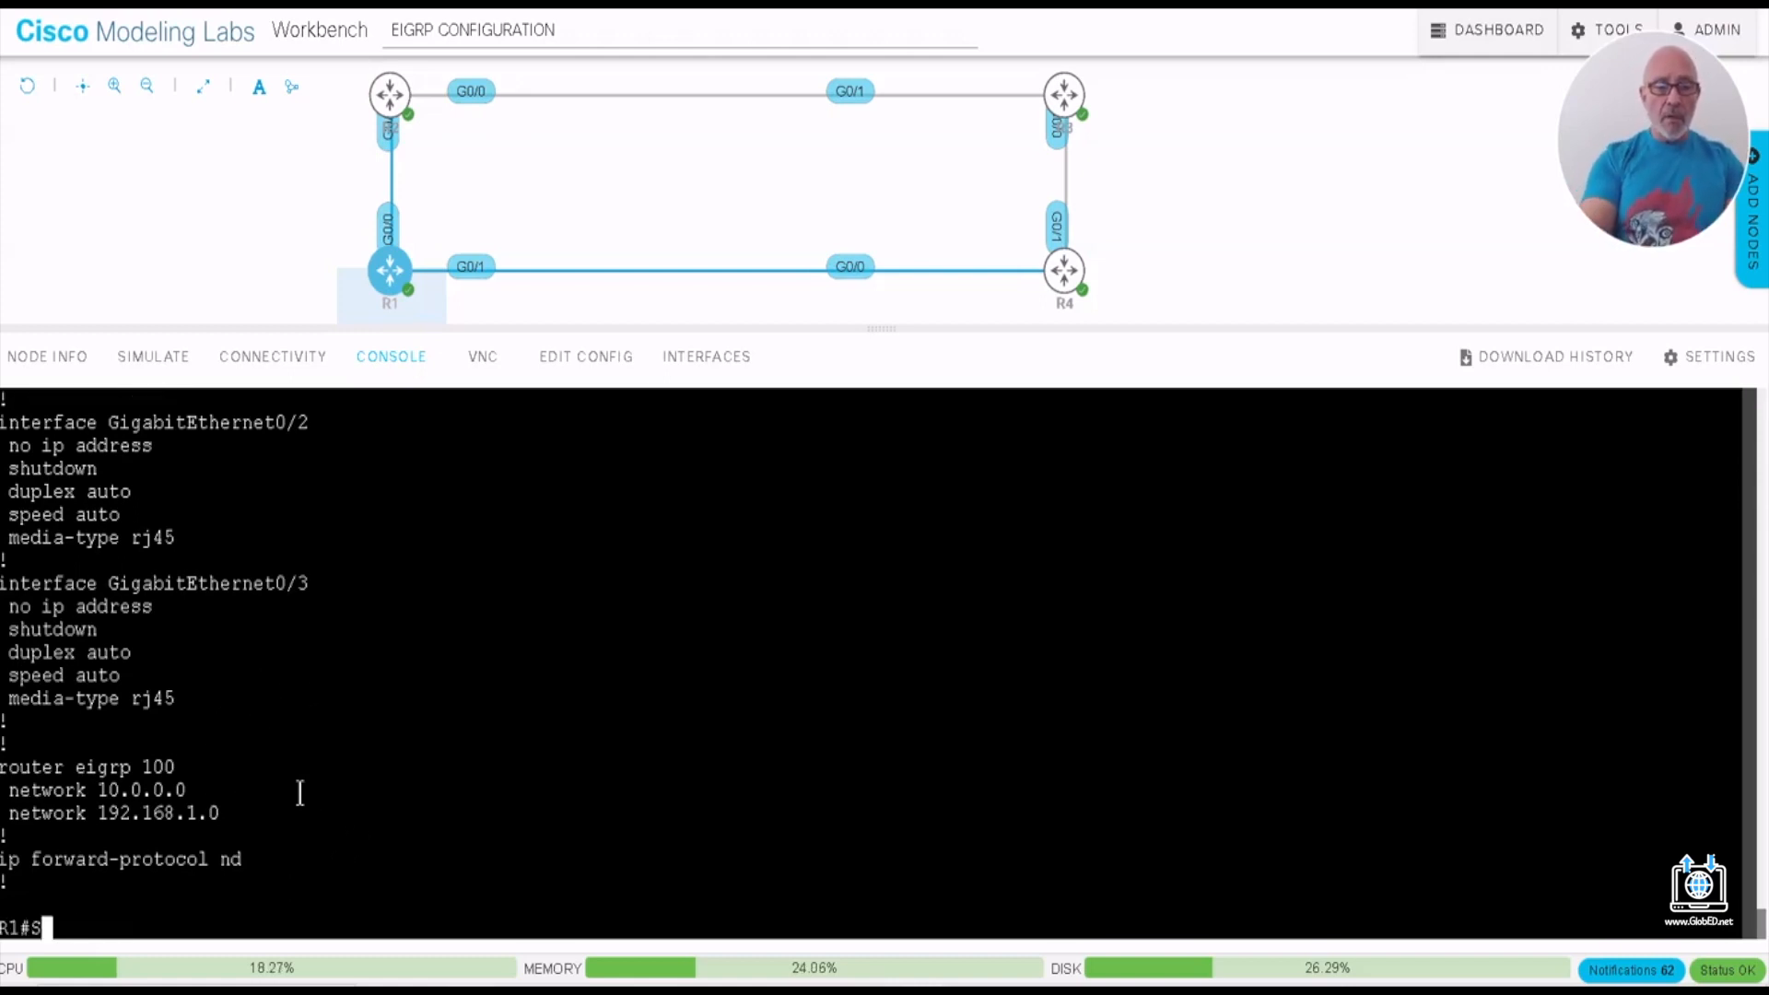
pyautogui.write('H IP PROT')
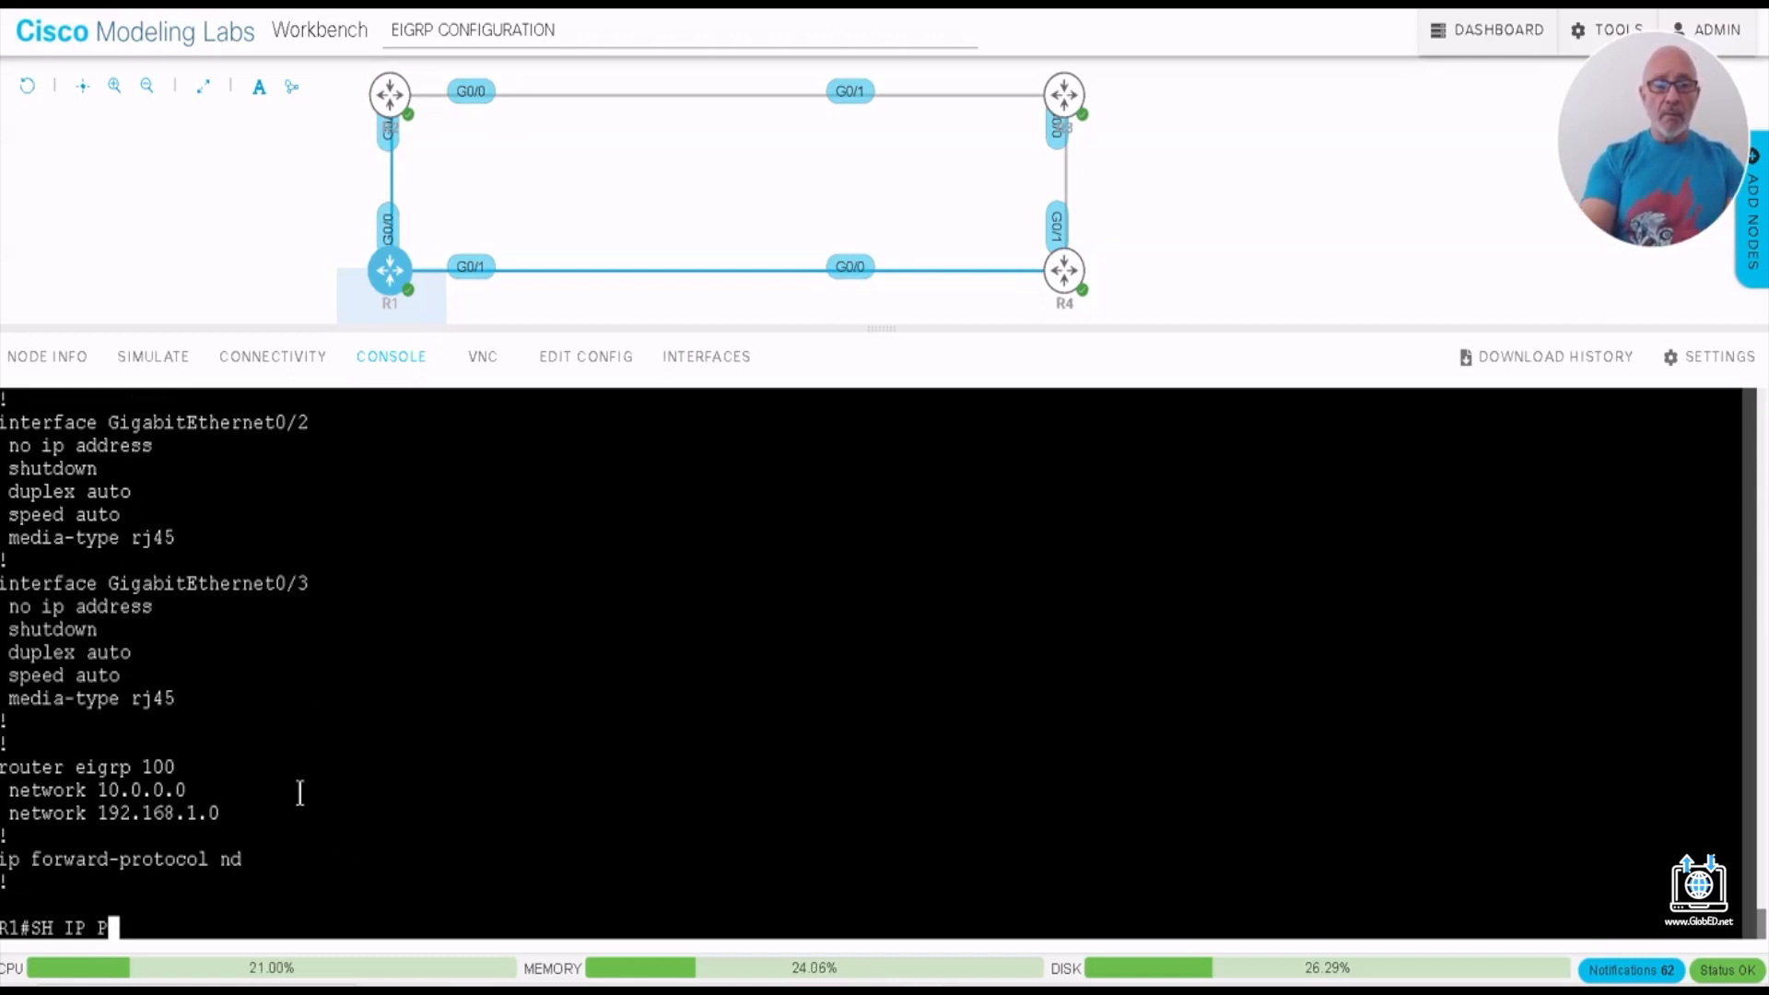
pyautogui.press('Tab')
pyautogui.press('Return')
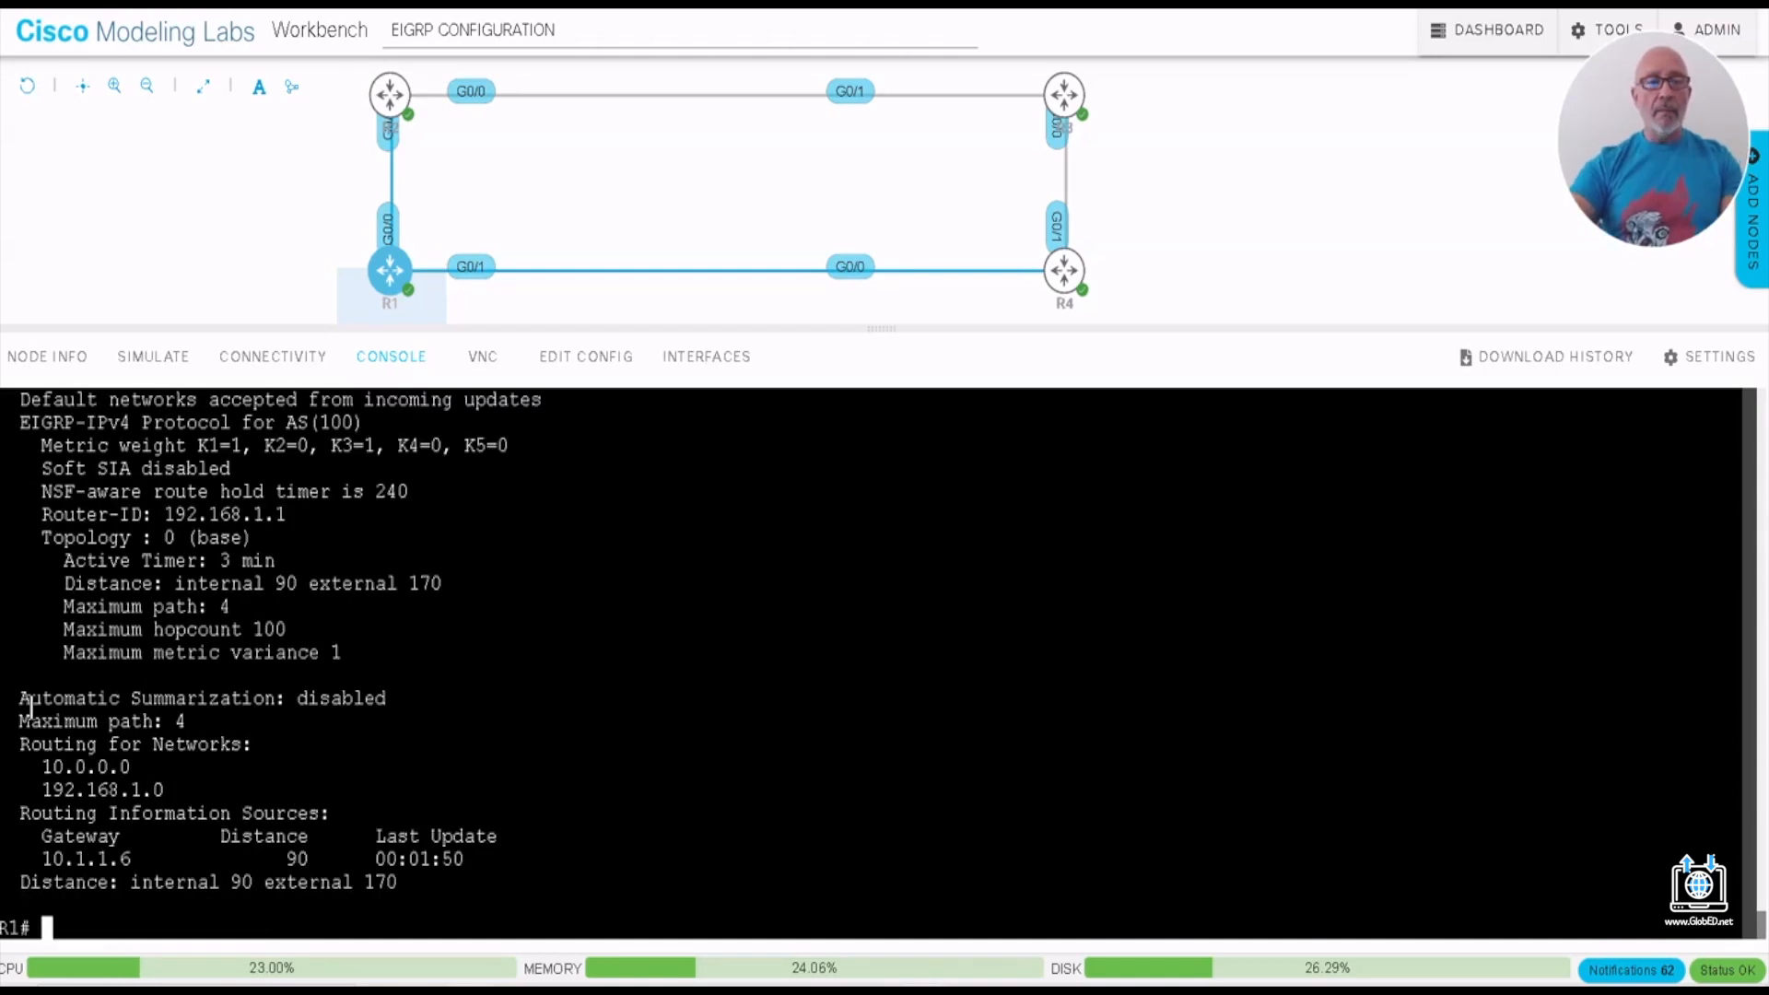
pyautogui.moveTo(12, 698); pyautogui.dragTo(402, 697)
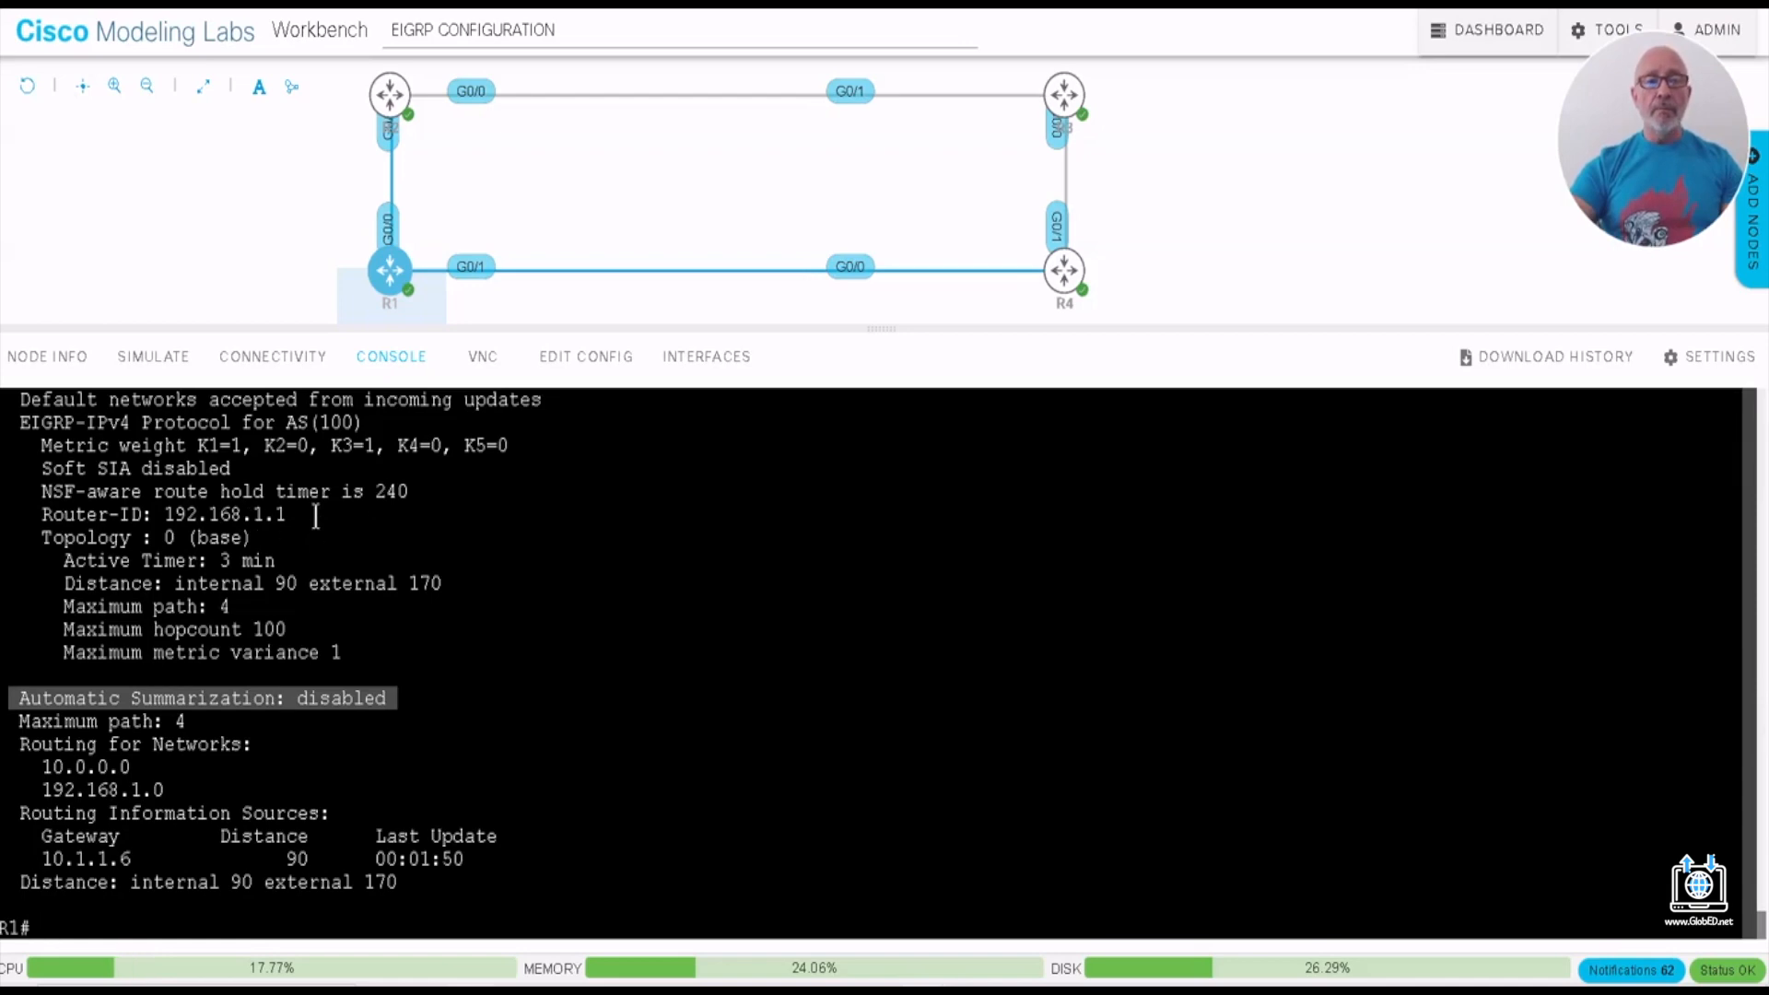
# - Go back through R1's console output to the router eigrp 100 section and highlight the 10.0.0.0 network address
pyautogui.scroll(9, 315, 562)
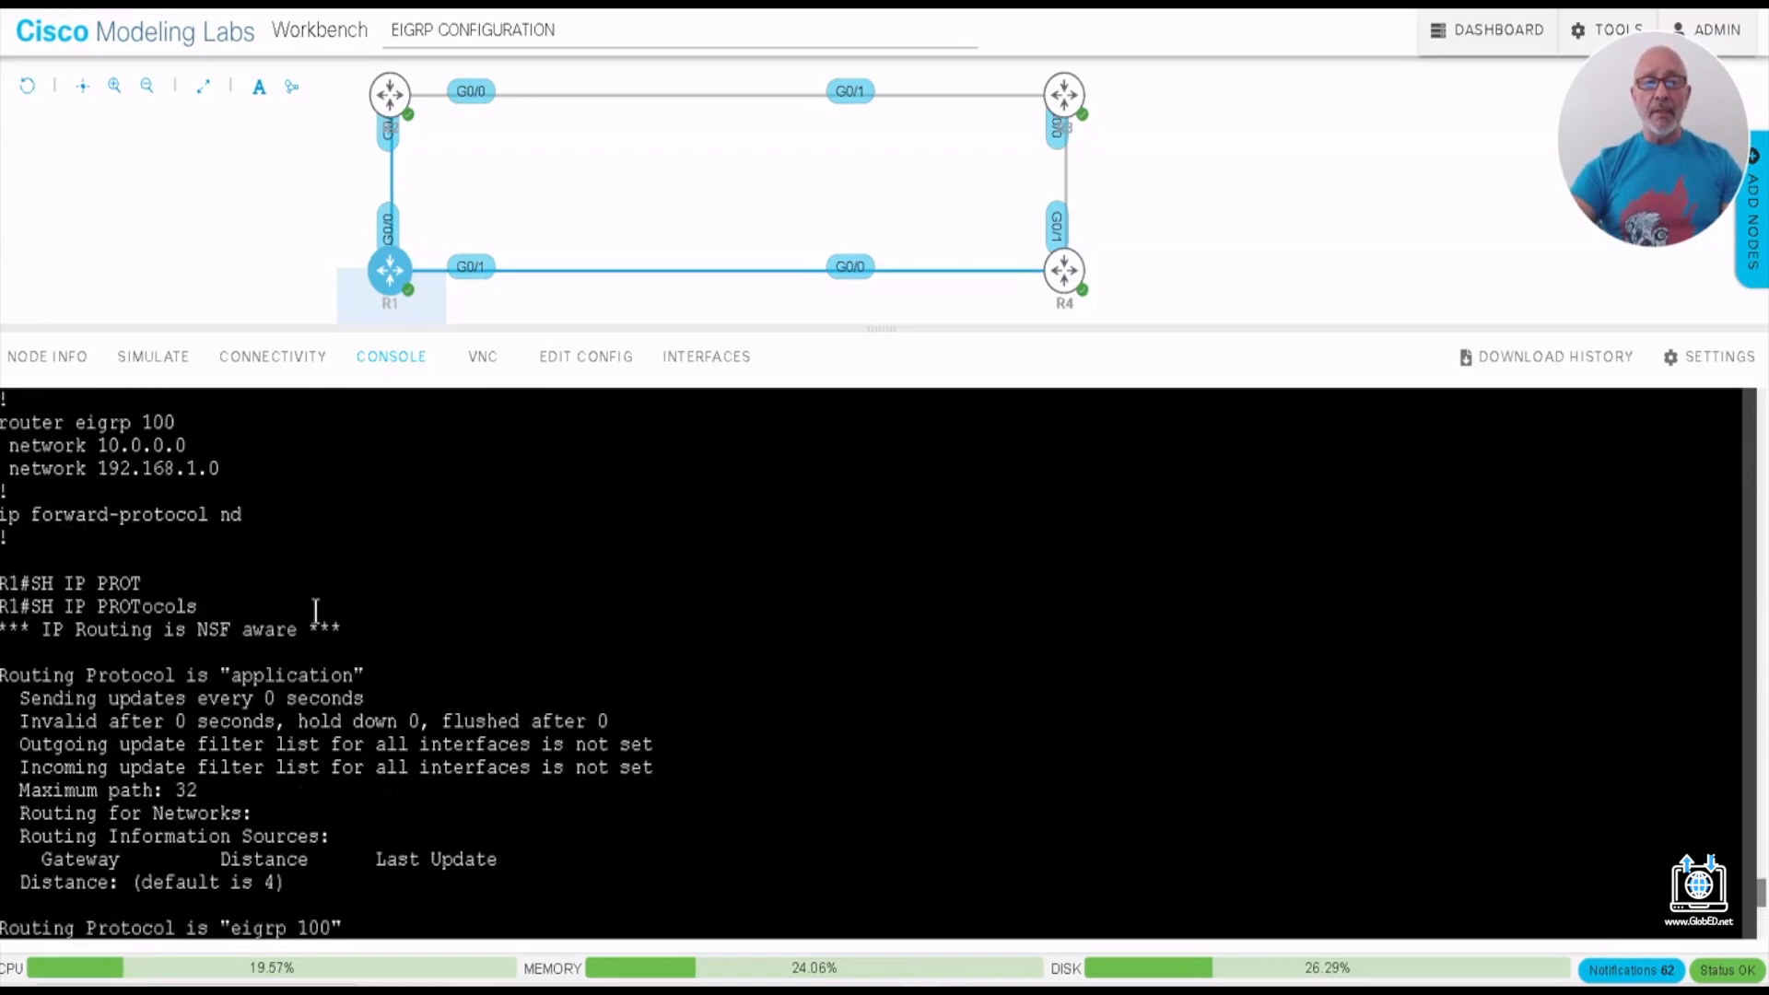
pyautogui.scroll(2, 316, 611)
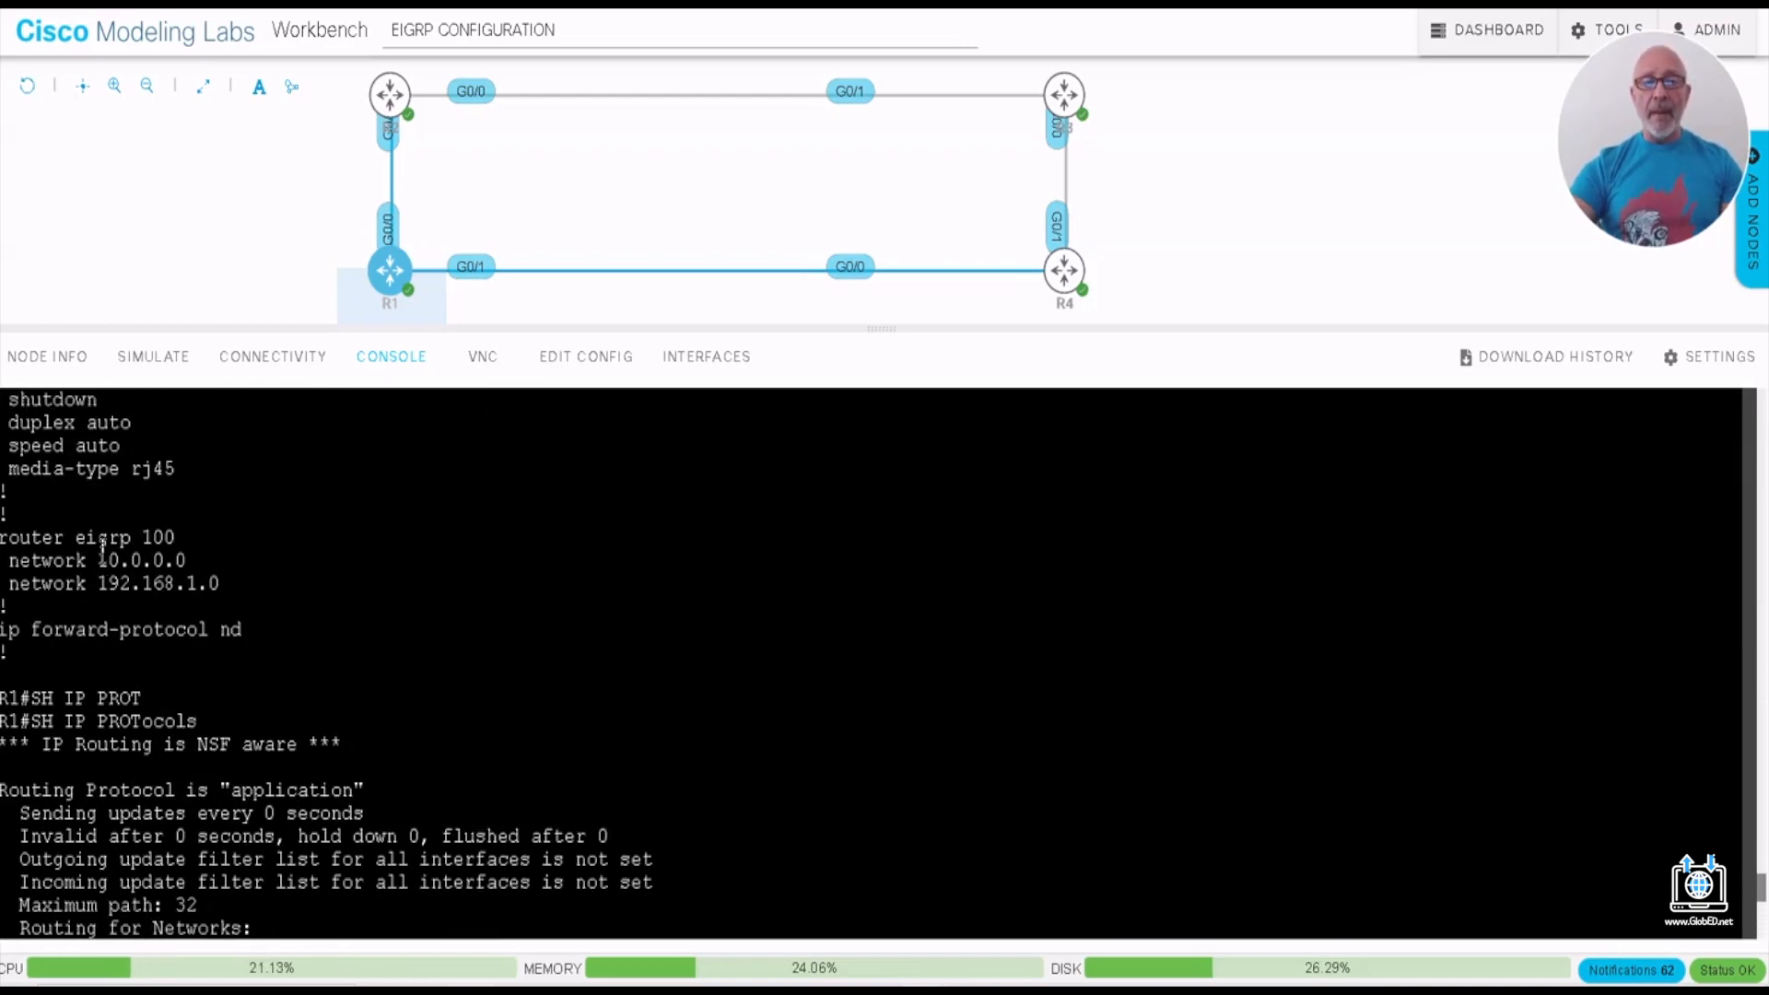
pyautogui.moveTo(99, 555); pyautogui.dragTo(191, 554)
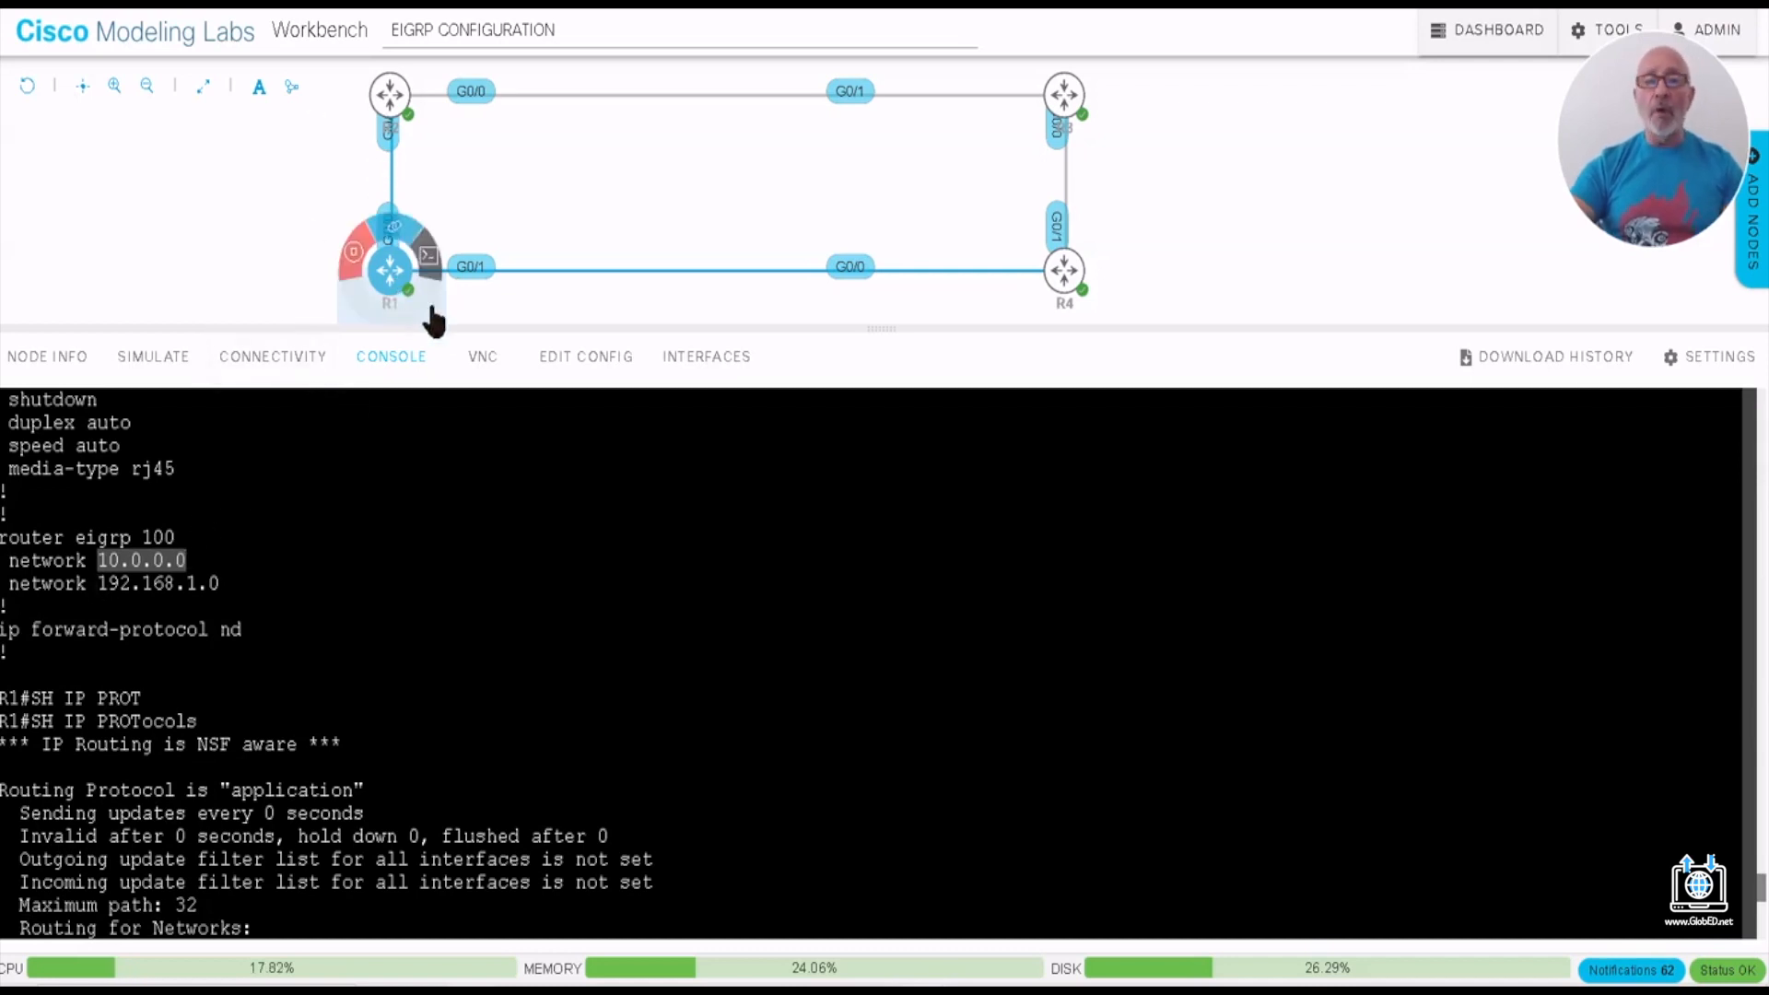
# - Open R3's console, enter privileged mode with EN and enter global configuration mode with CONF T
pyautogui.moveTo(1064, 107)
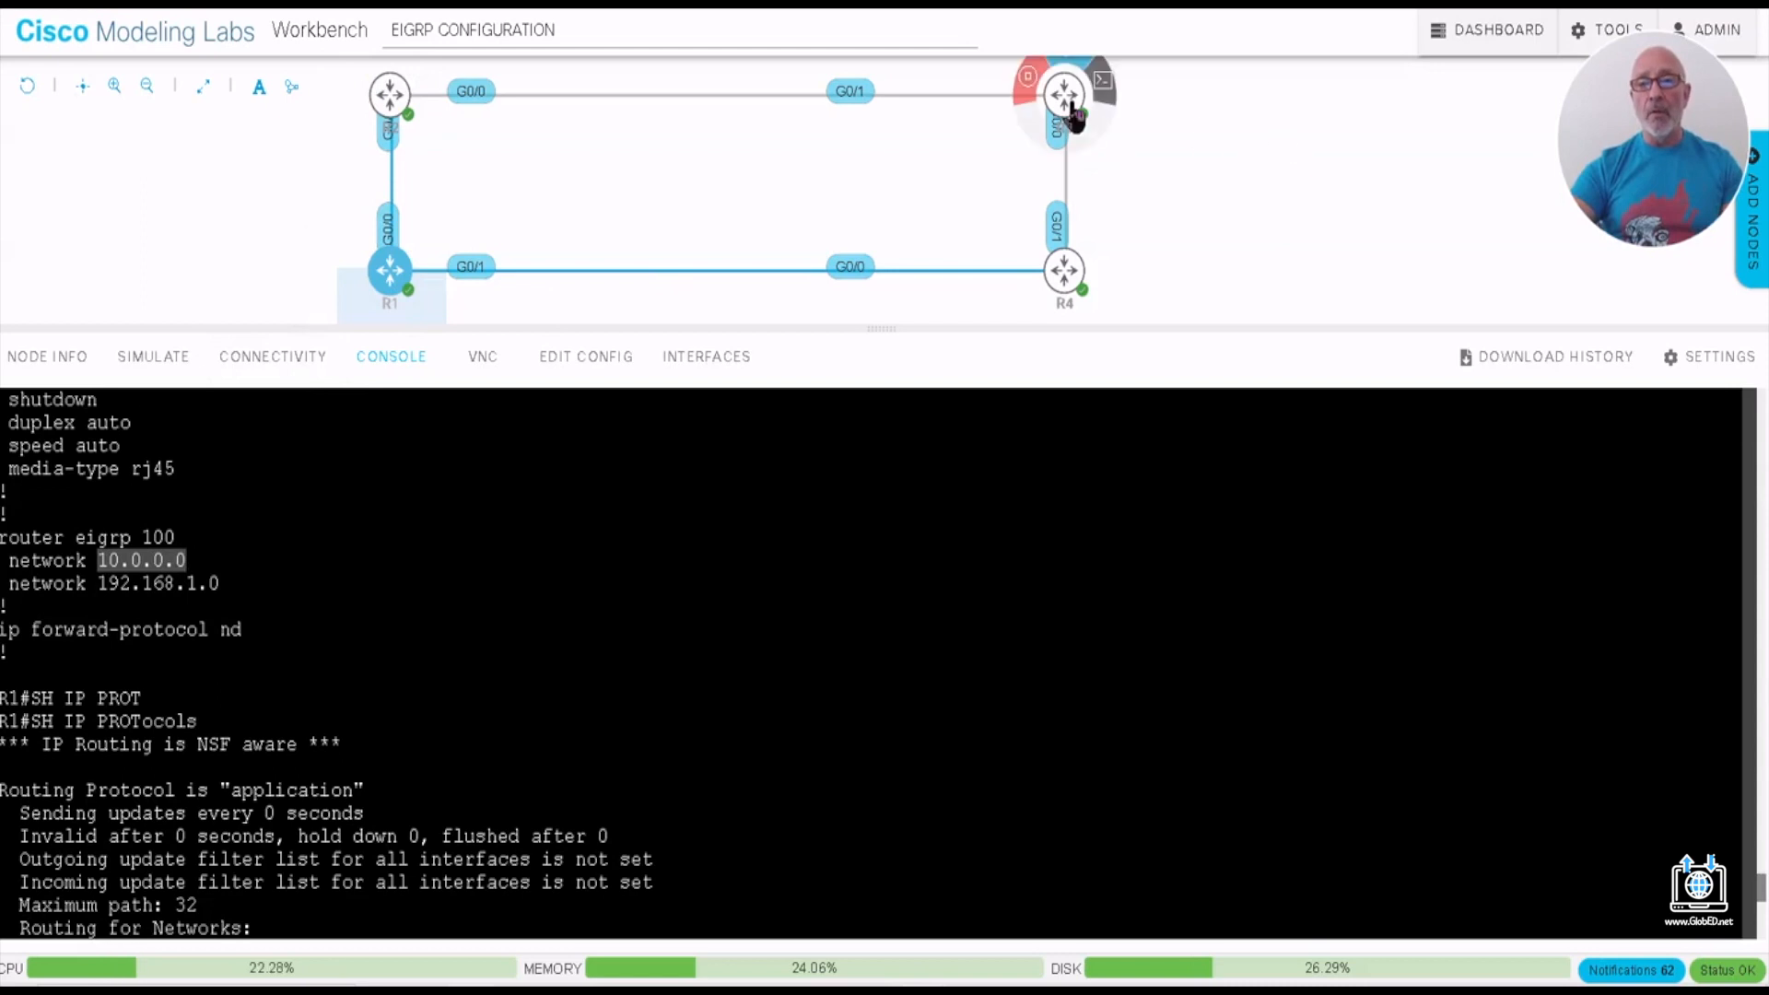
pyautogui.click(1064, 103)
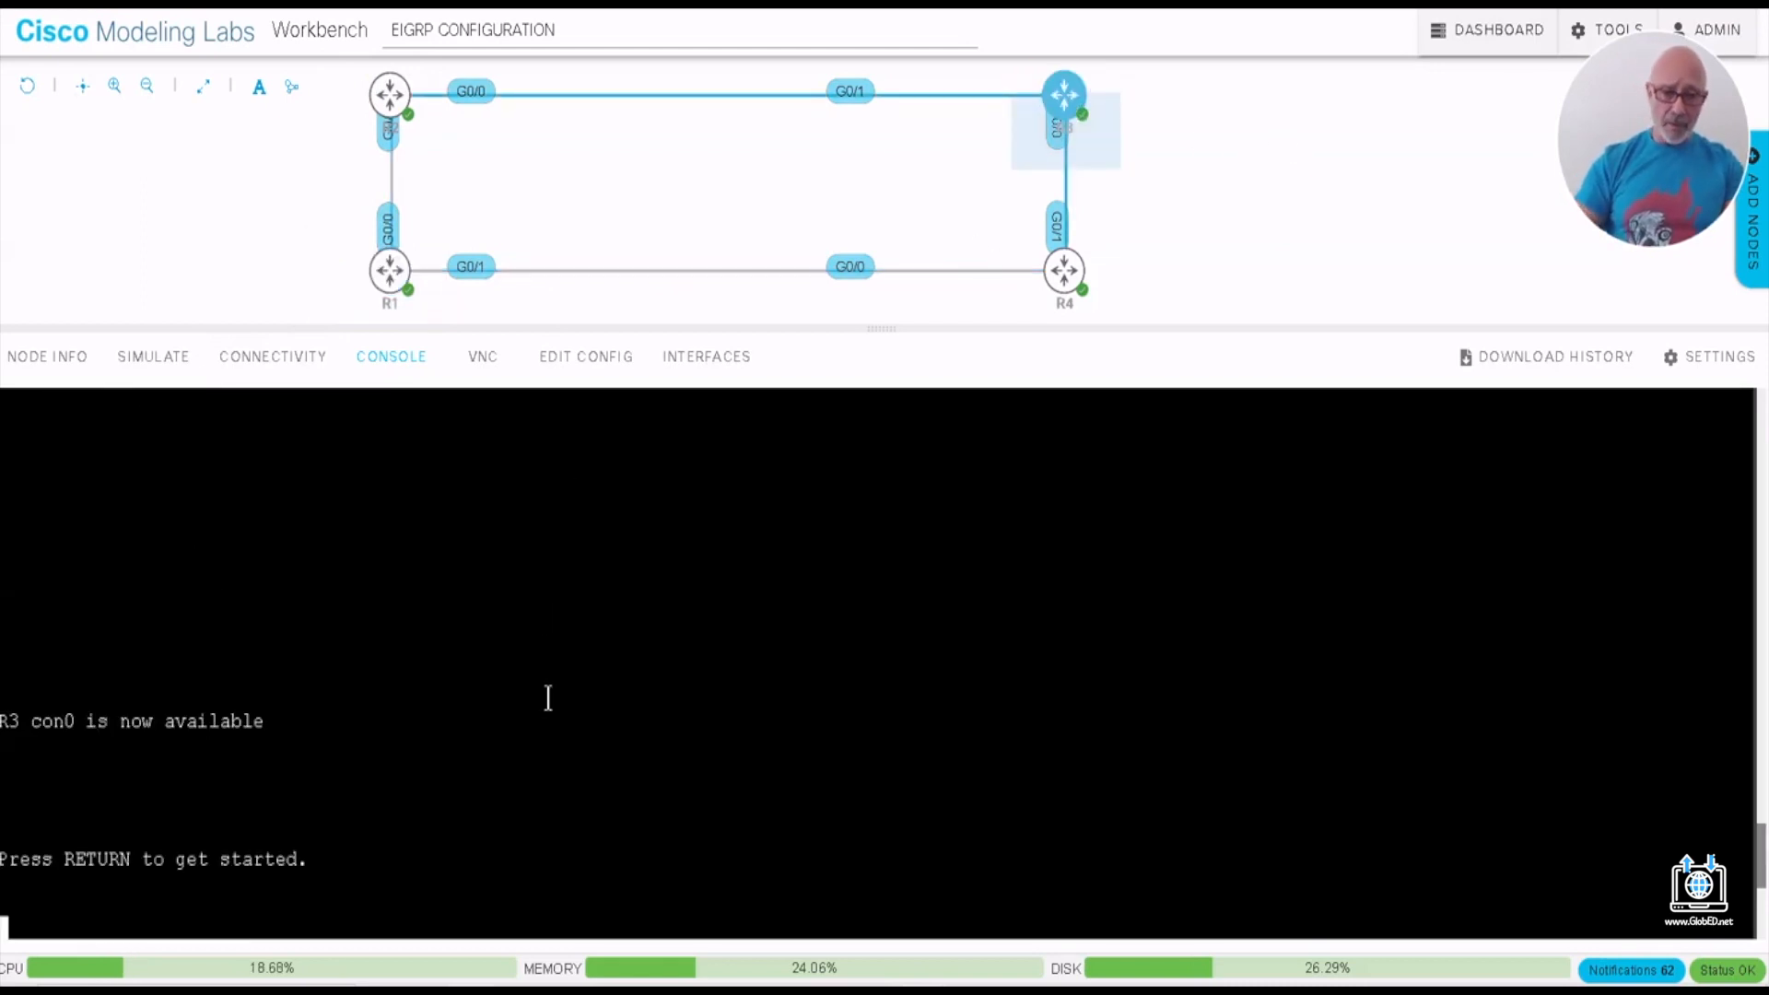
pyautogui.press('Return')
pyautogui.press('Return')
pyautogui.press('Return')
pyautogui.press('Return')
pyautogui.press('Return')
pyautogui.press('Return')
pyautogui.press('Return')
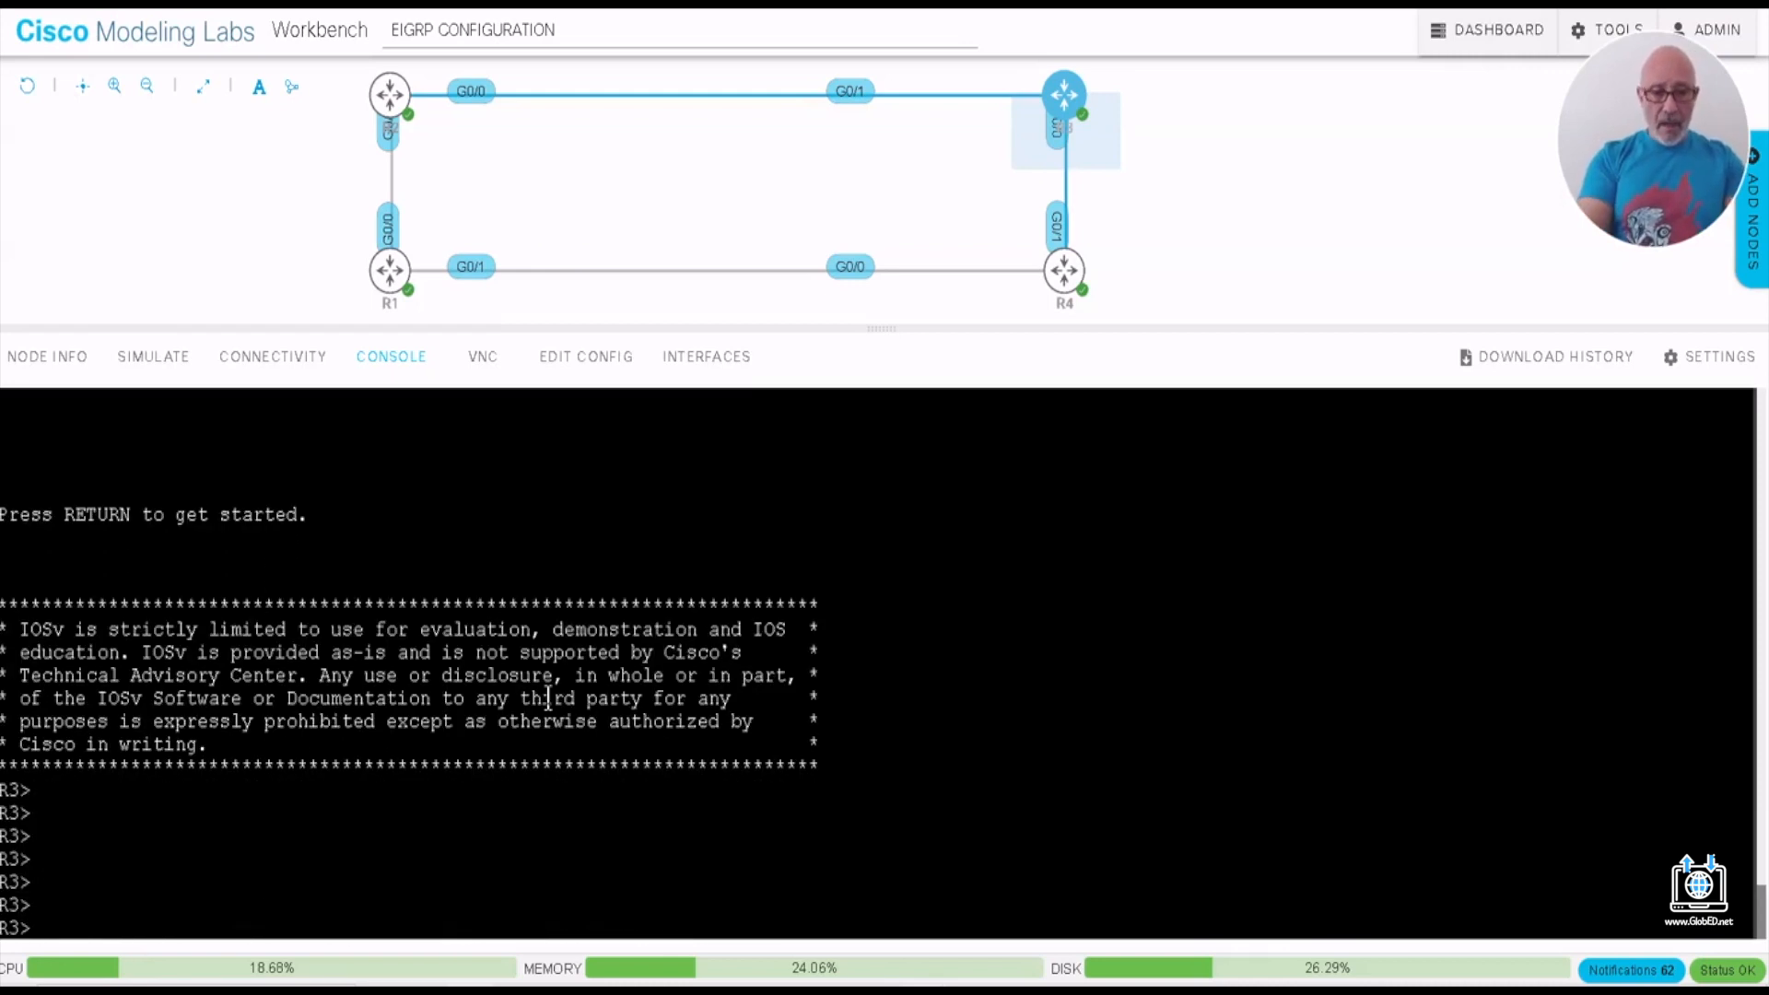
pyautogui.write('EN')
pyautogui.press('Return')
pyautogui.press('Return')
pyautogui.press('Return')
pyautogui.write('CONF T')
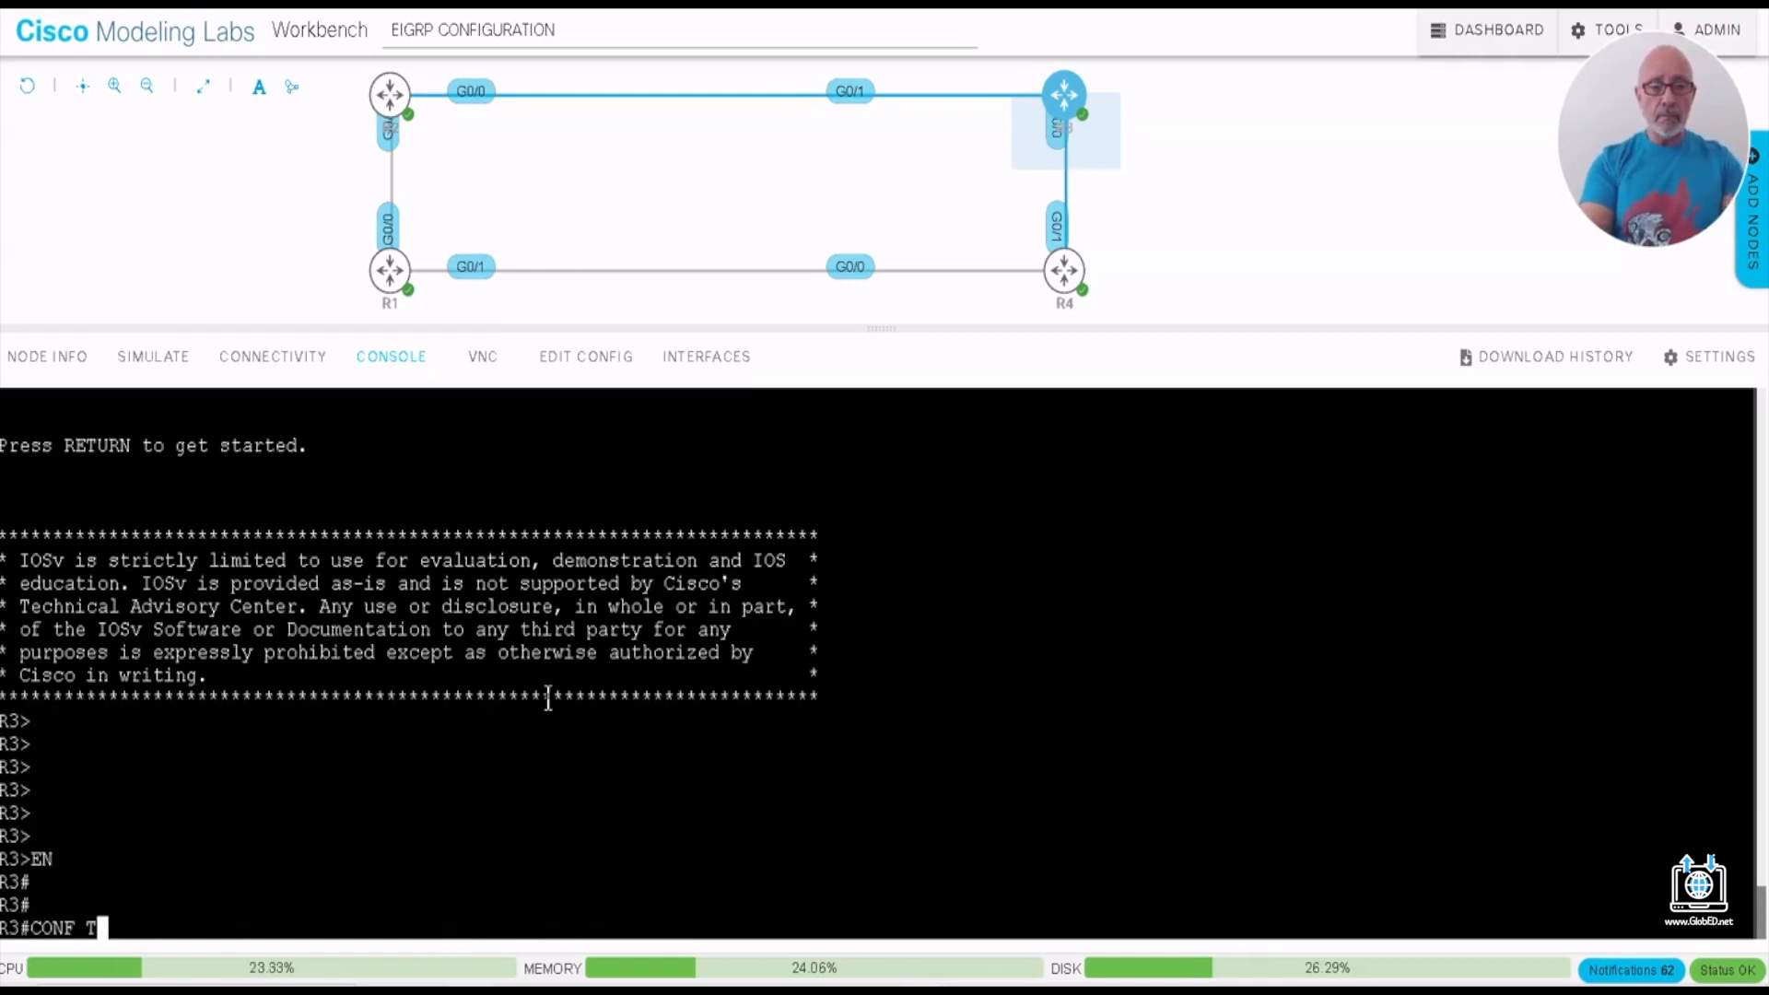
pyautogui.press('Return')
# - Start EIGRP 100 on R3 and add the classful network 10.0.0.0 without a wildcard mask
pyautogui.write('ROUTER')
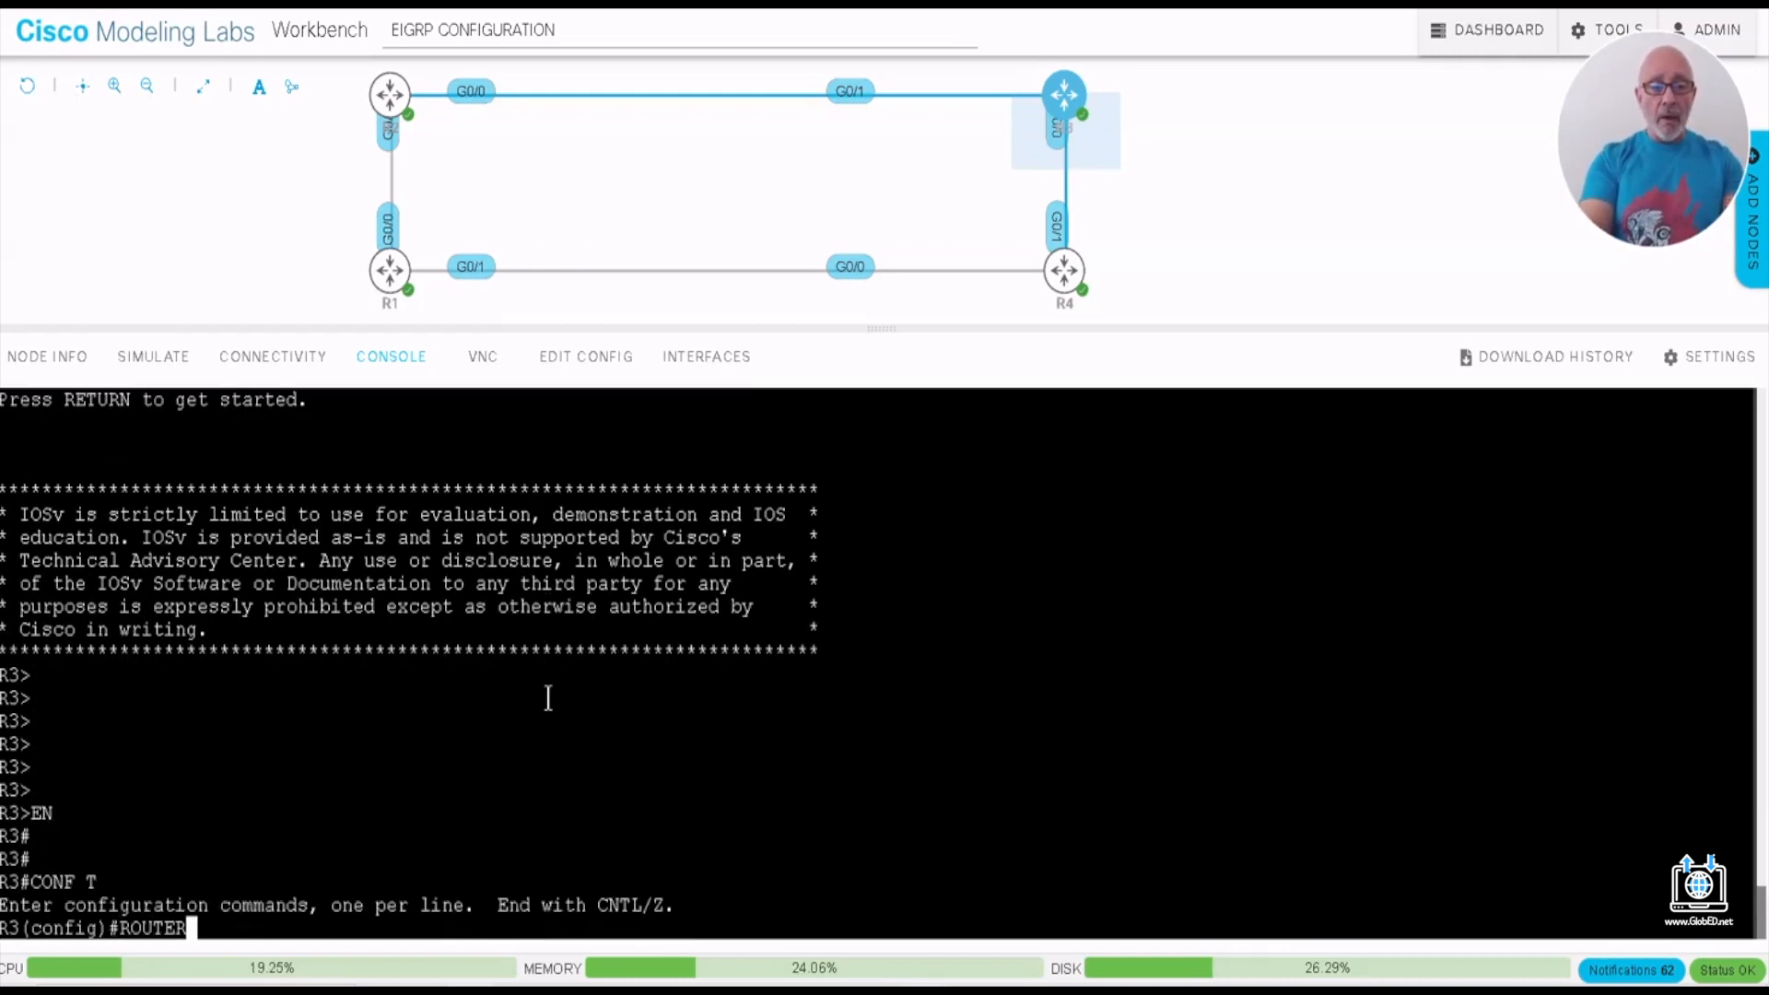
pyautogui.write(' EIGRP 100')
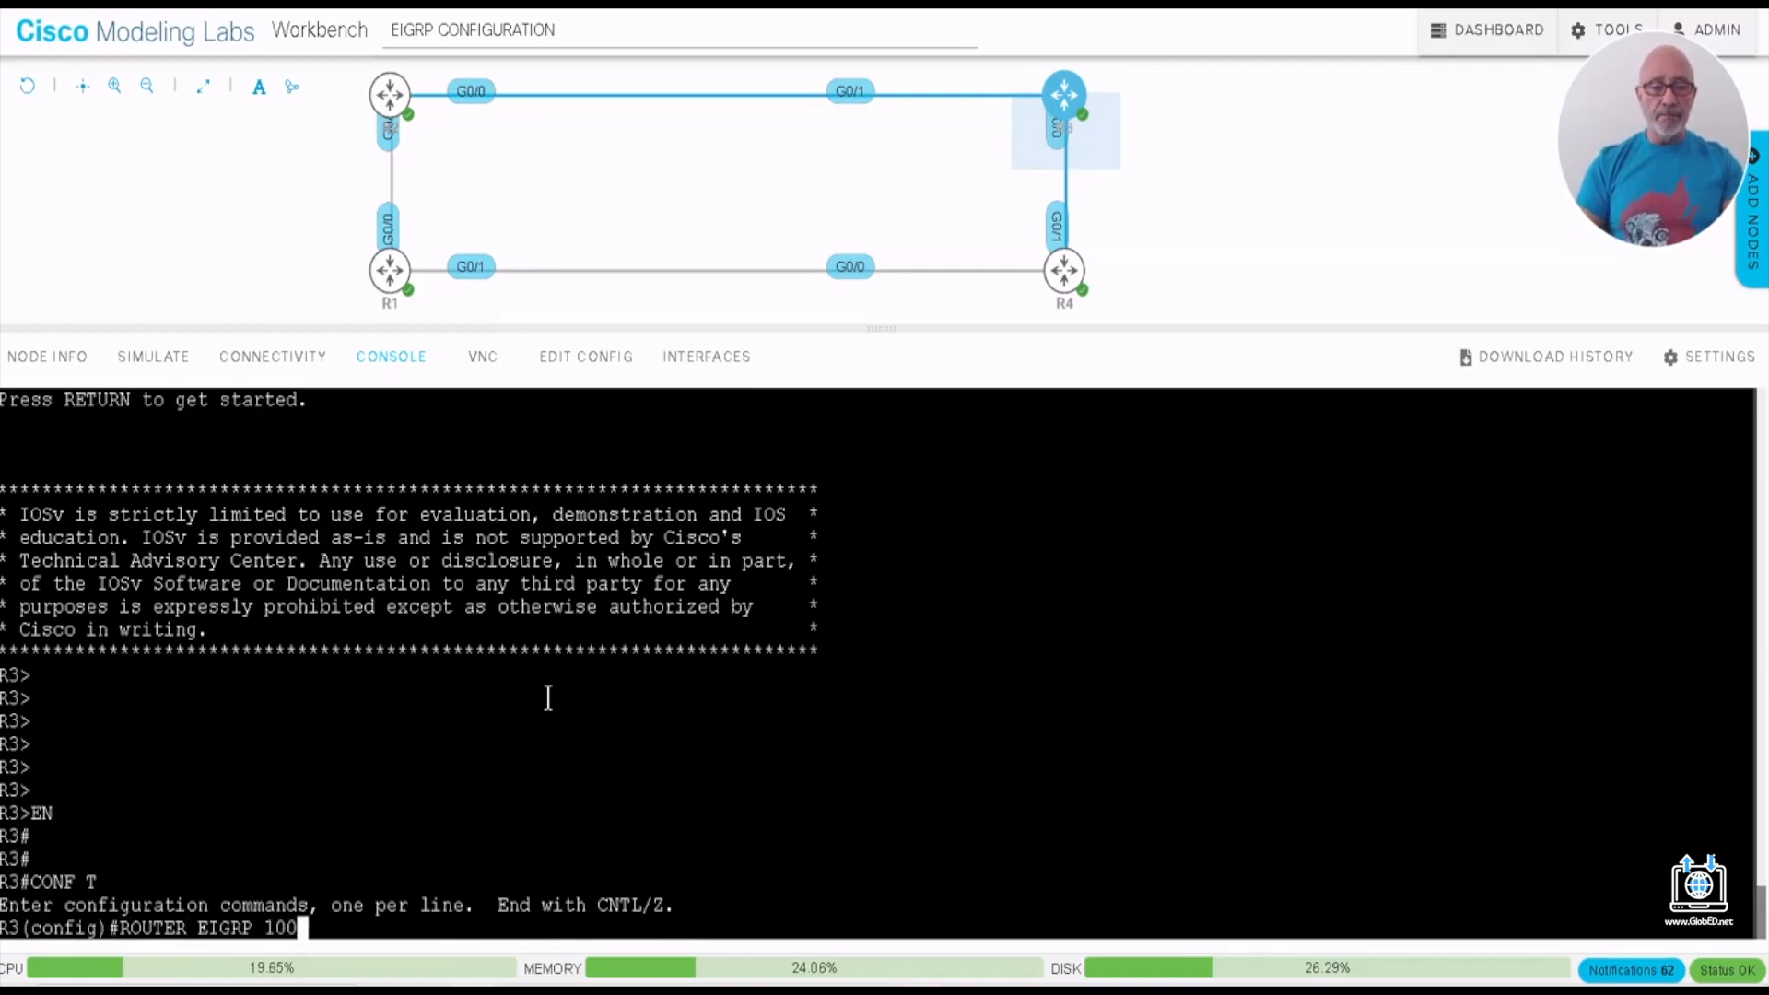
pyautogui.press('Return')
pyautogui.write('NET ')
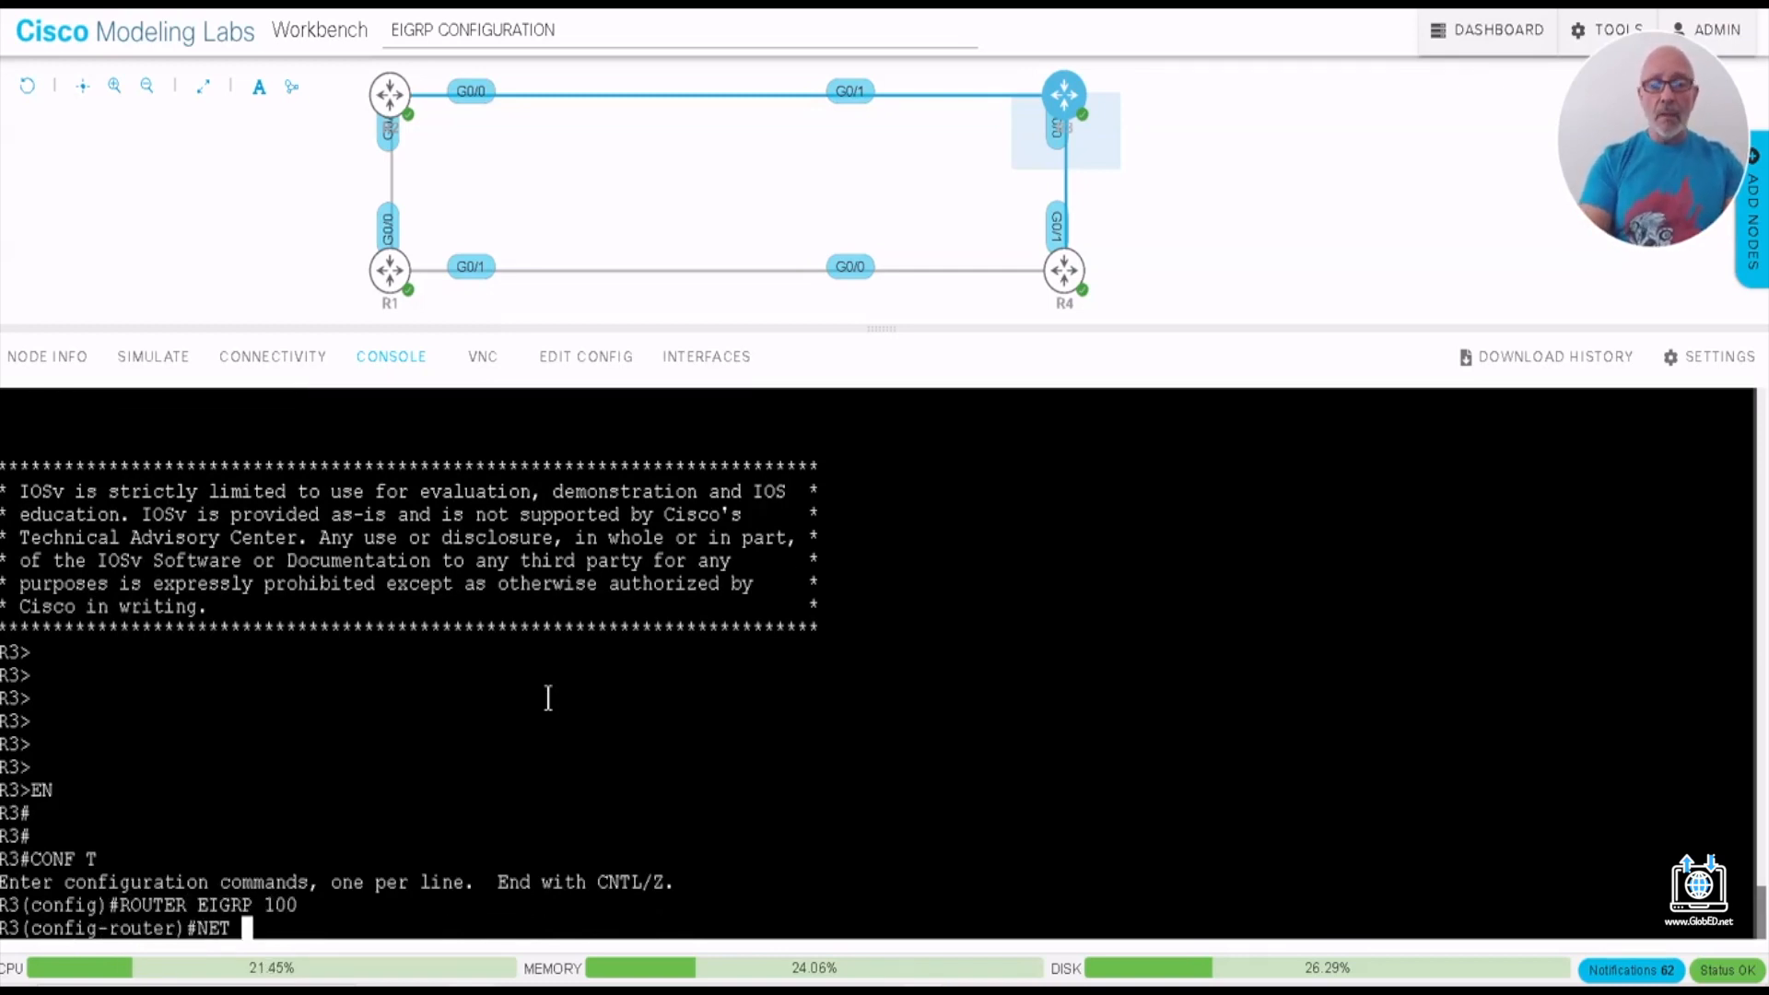
pyautogui.write('10.0.0')
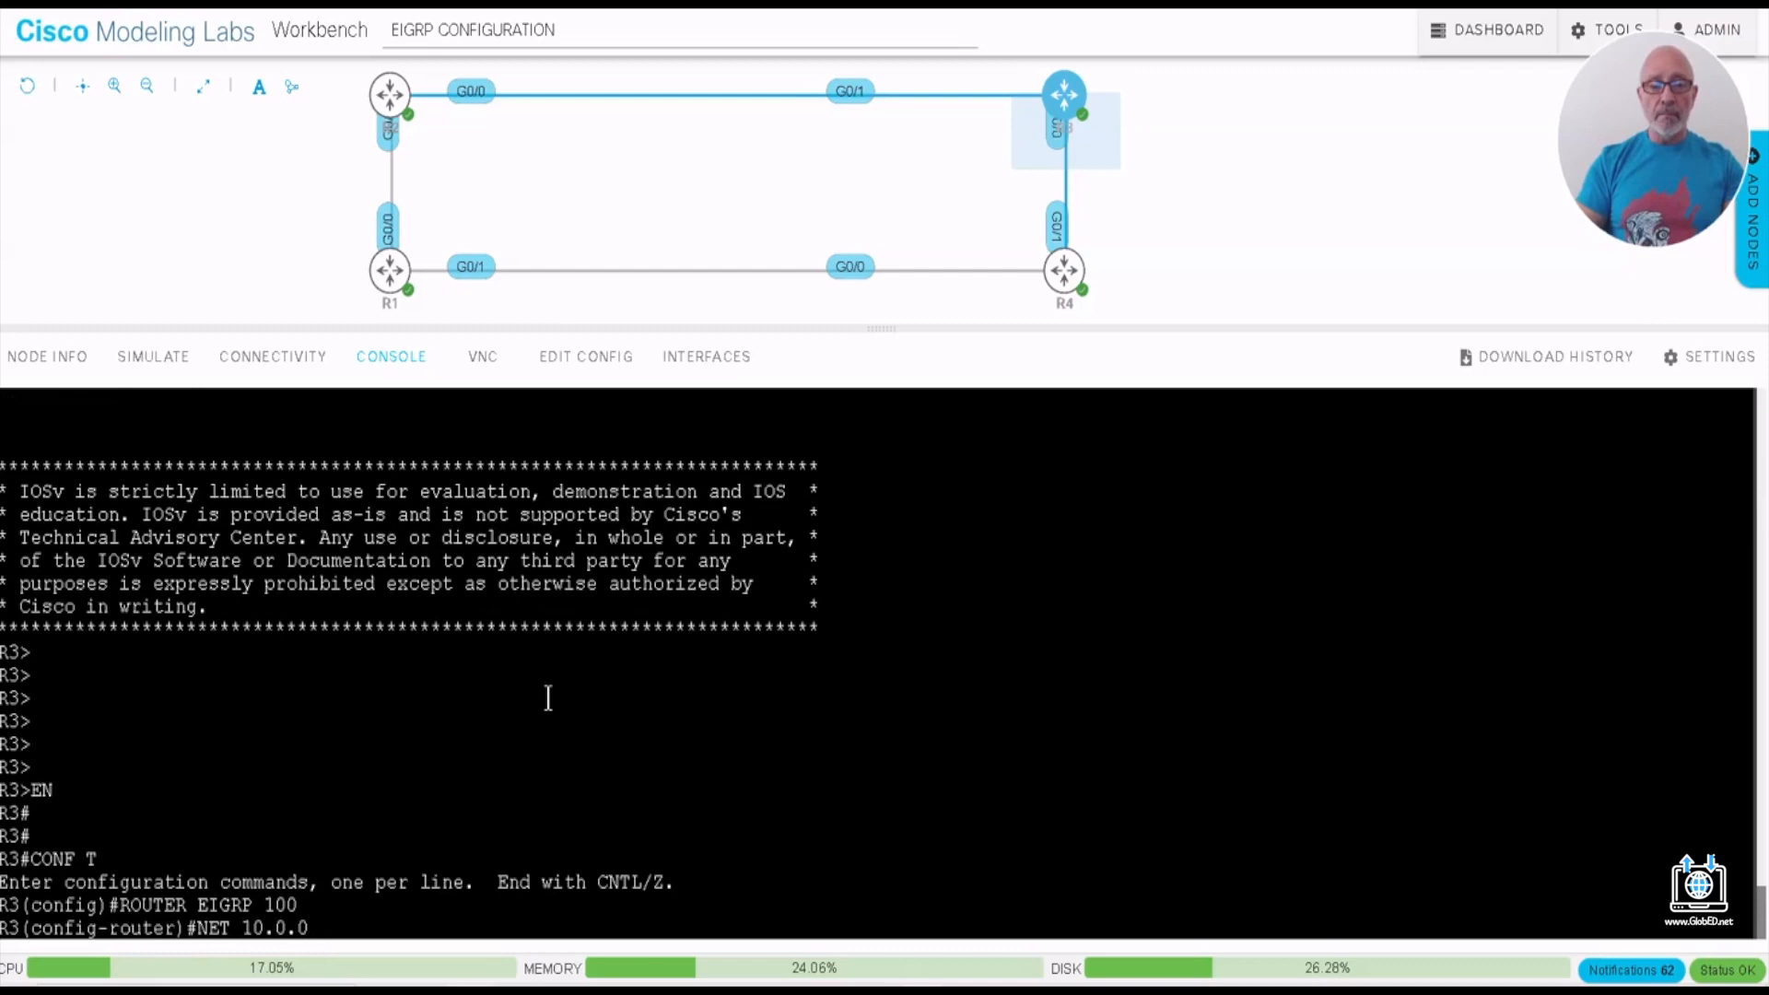
pyautogui.write('.0')
pyautogui.press('Return')
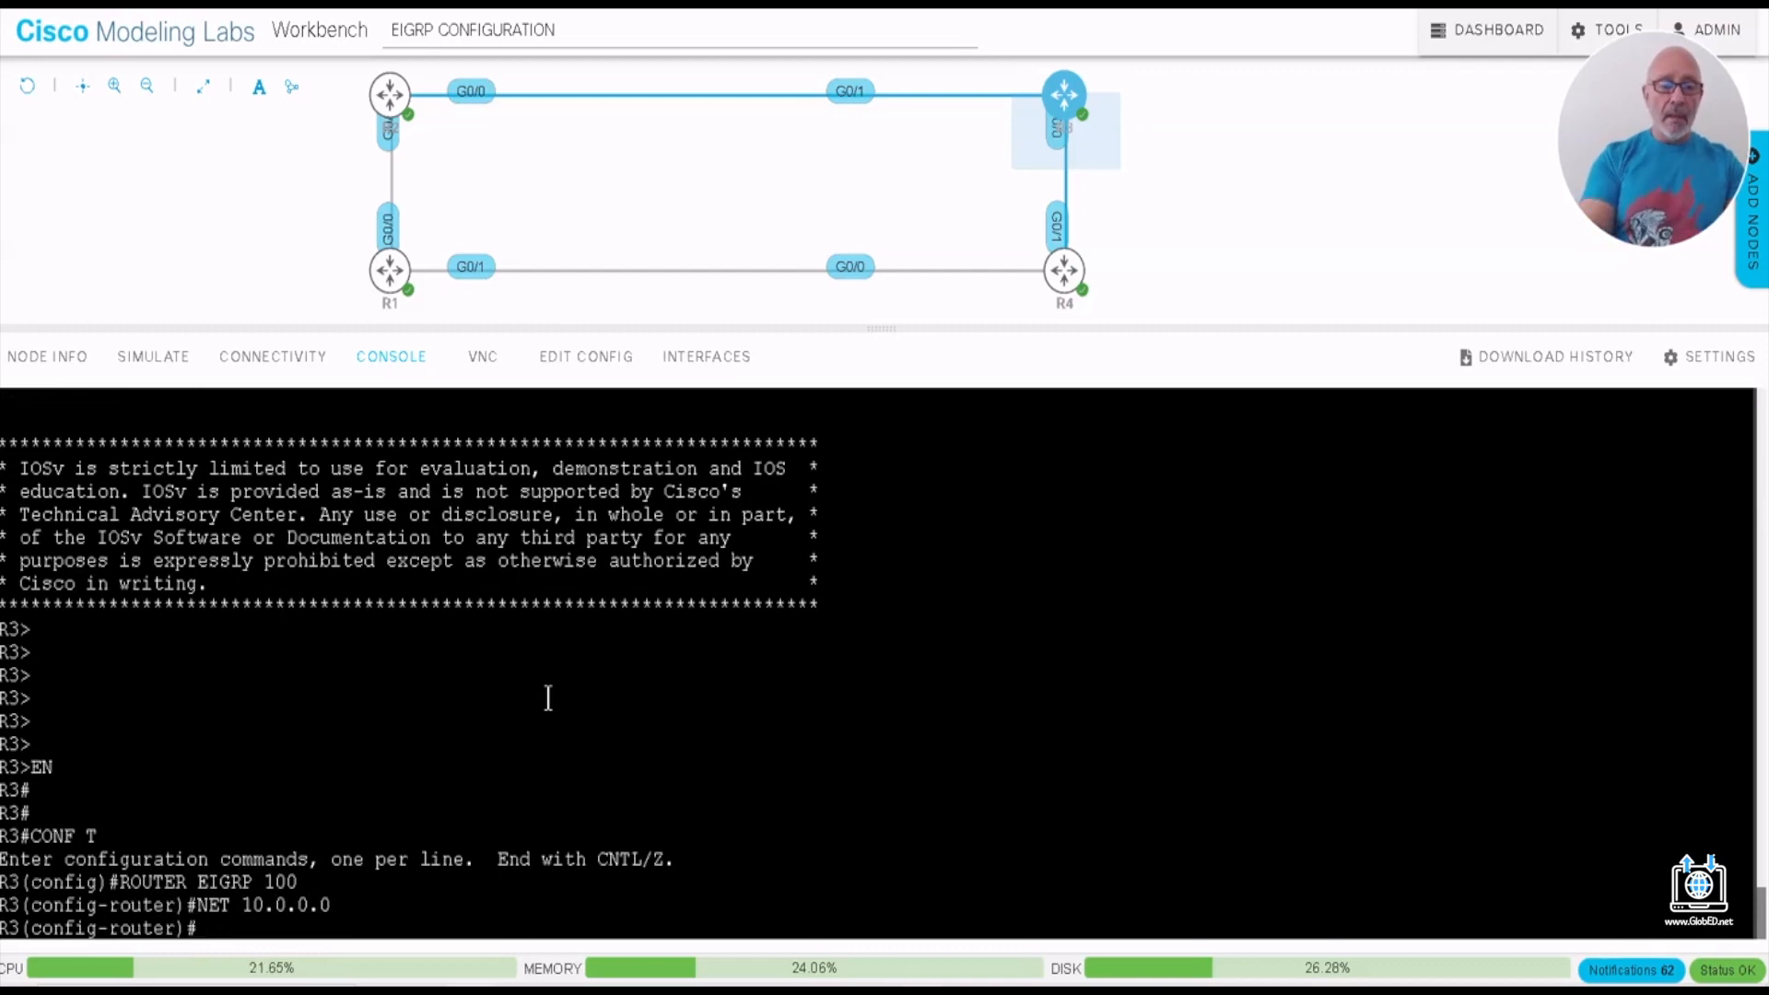
# - Add network 192.168.3.0 to R3's EIGRP process
pyautogui.write('NET')
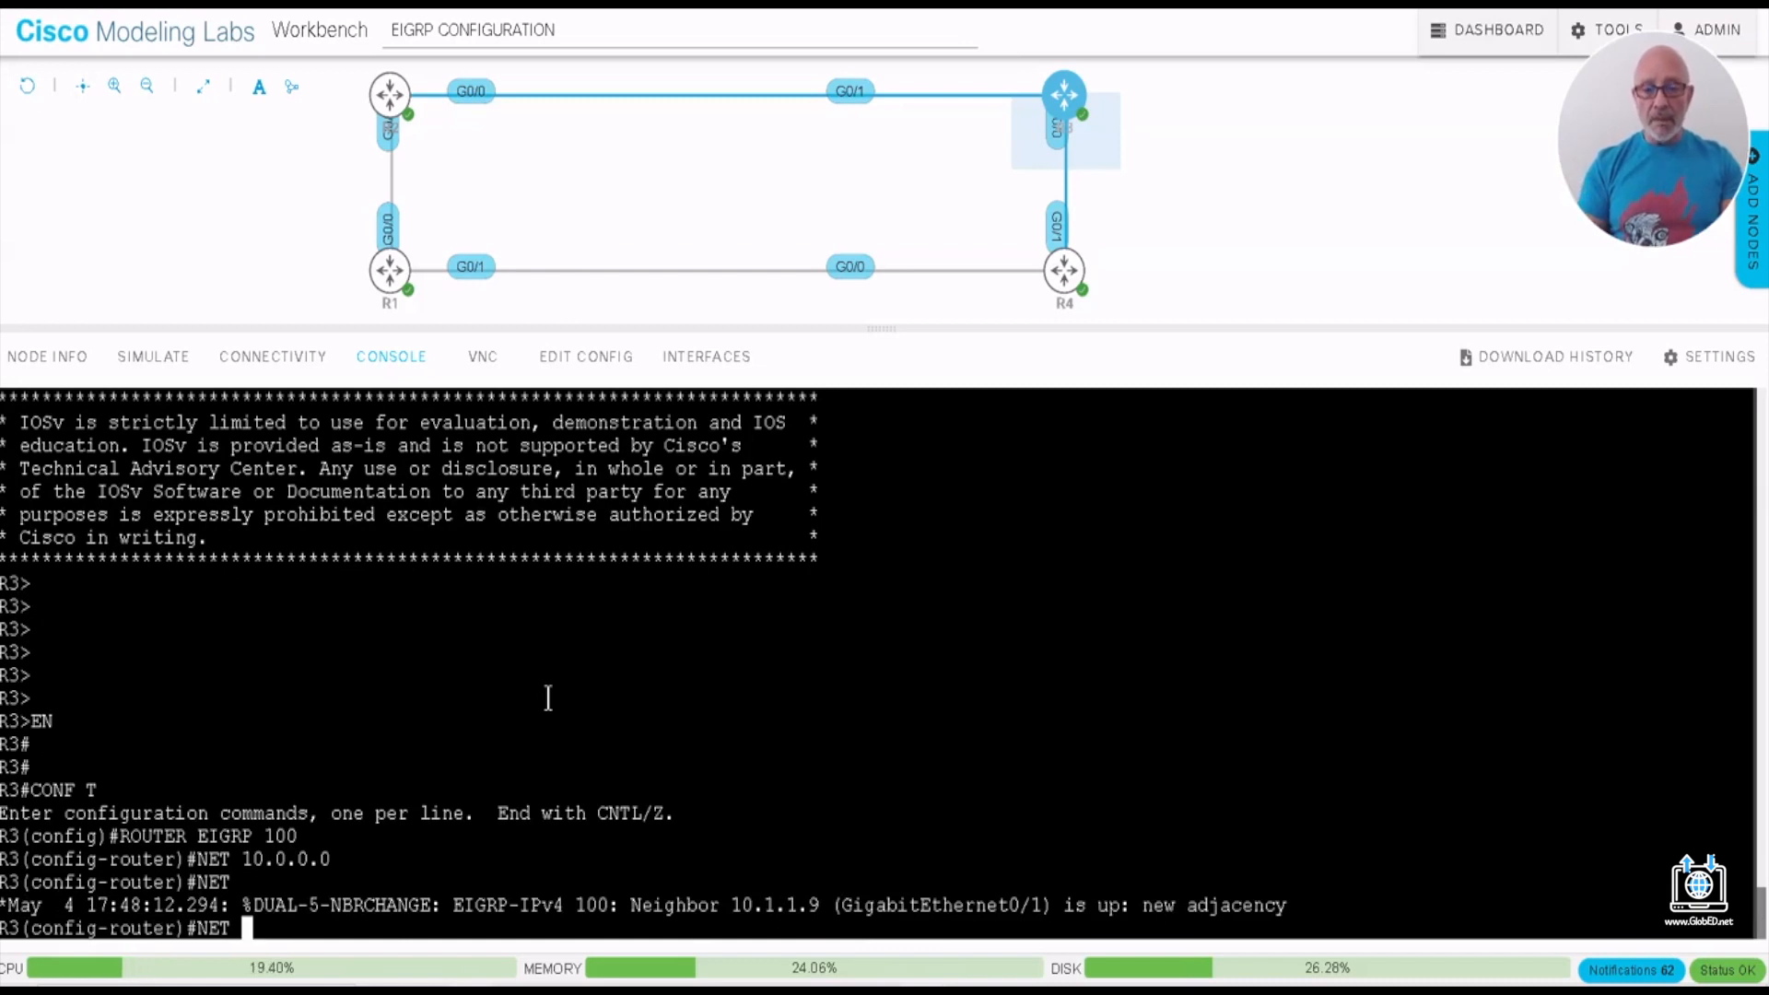
pyautogui.write(' 192.')
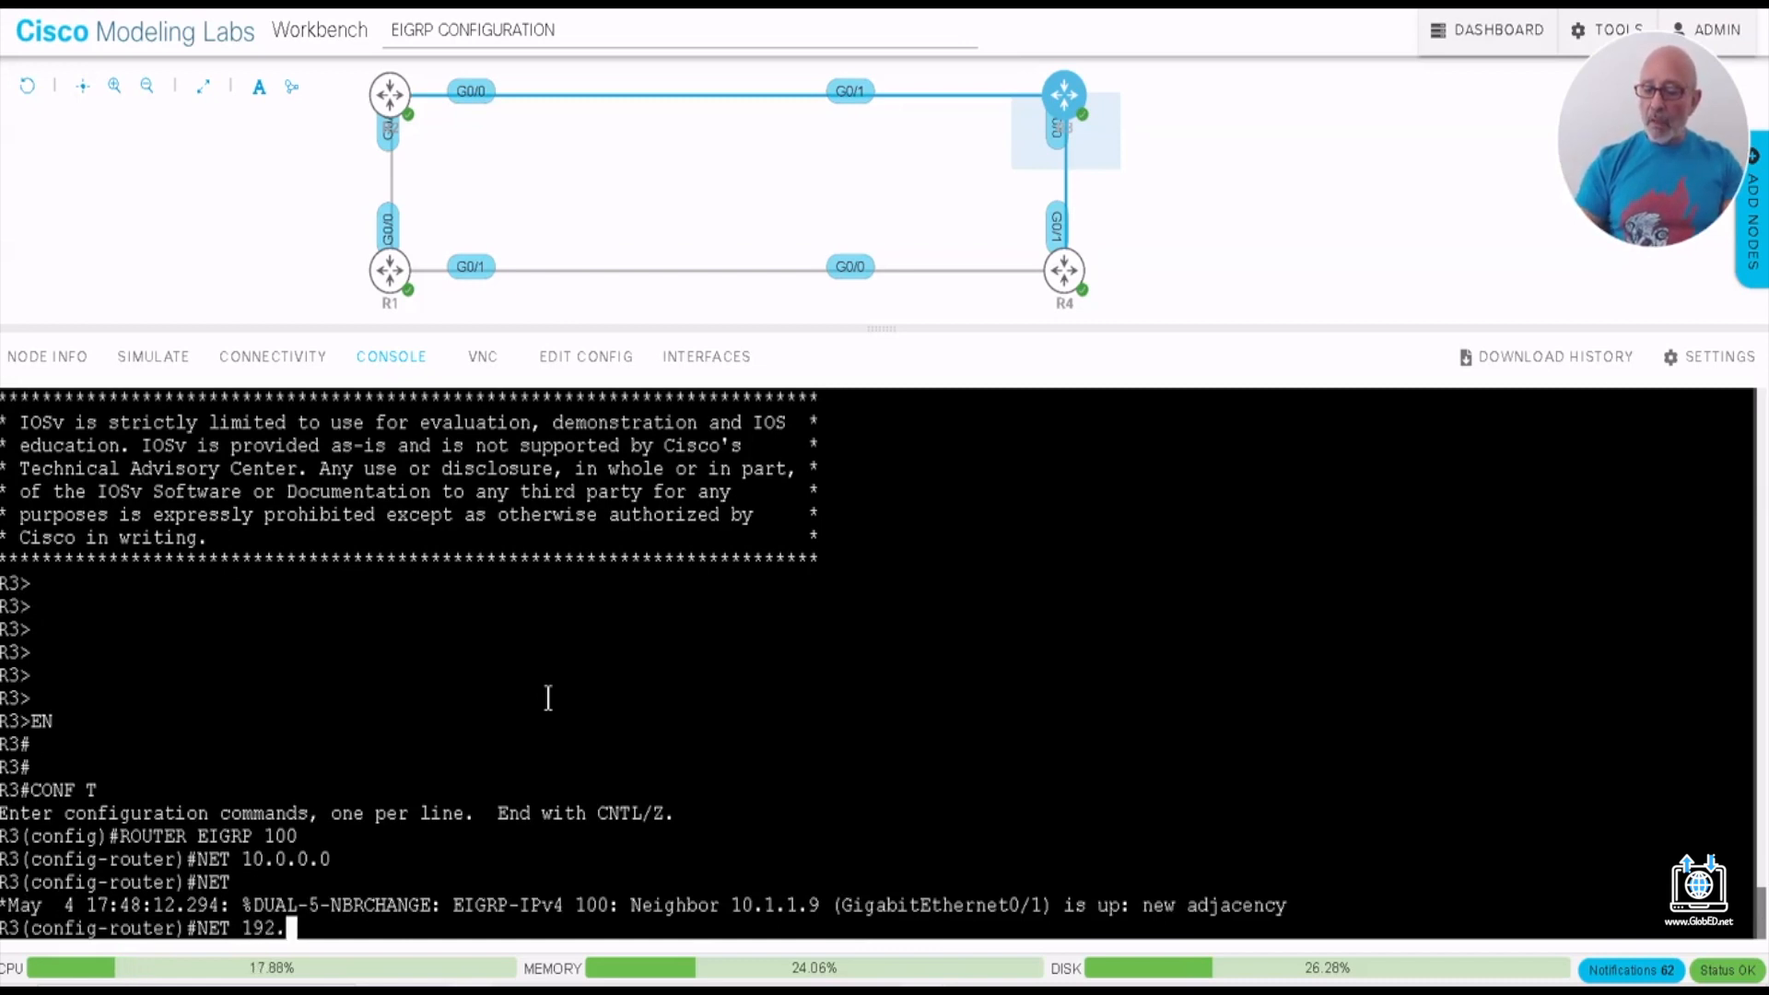
pyautogui.write('168.3.0')
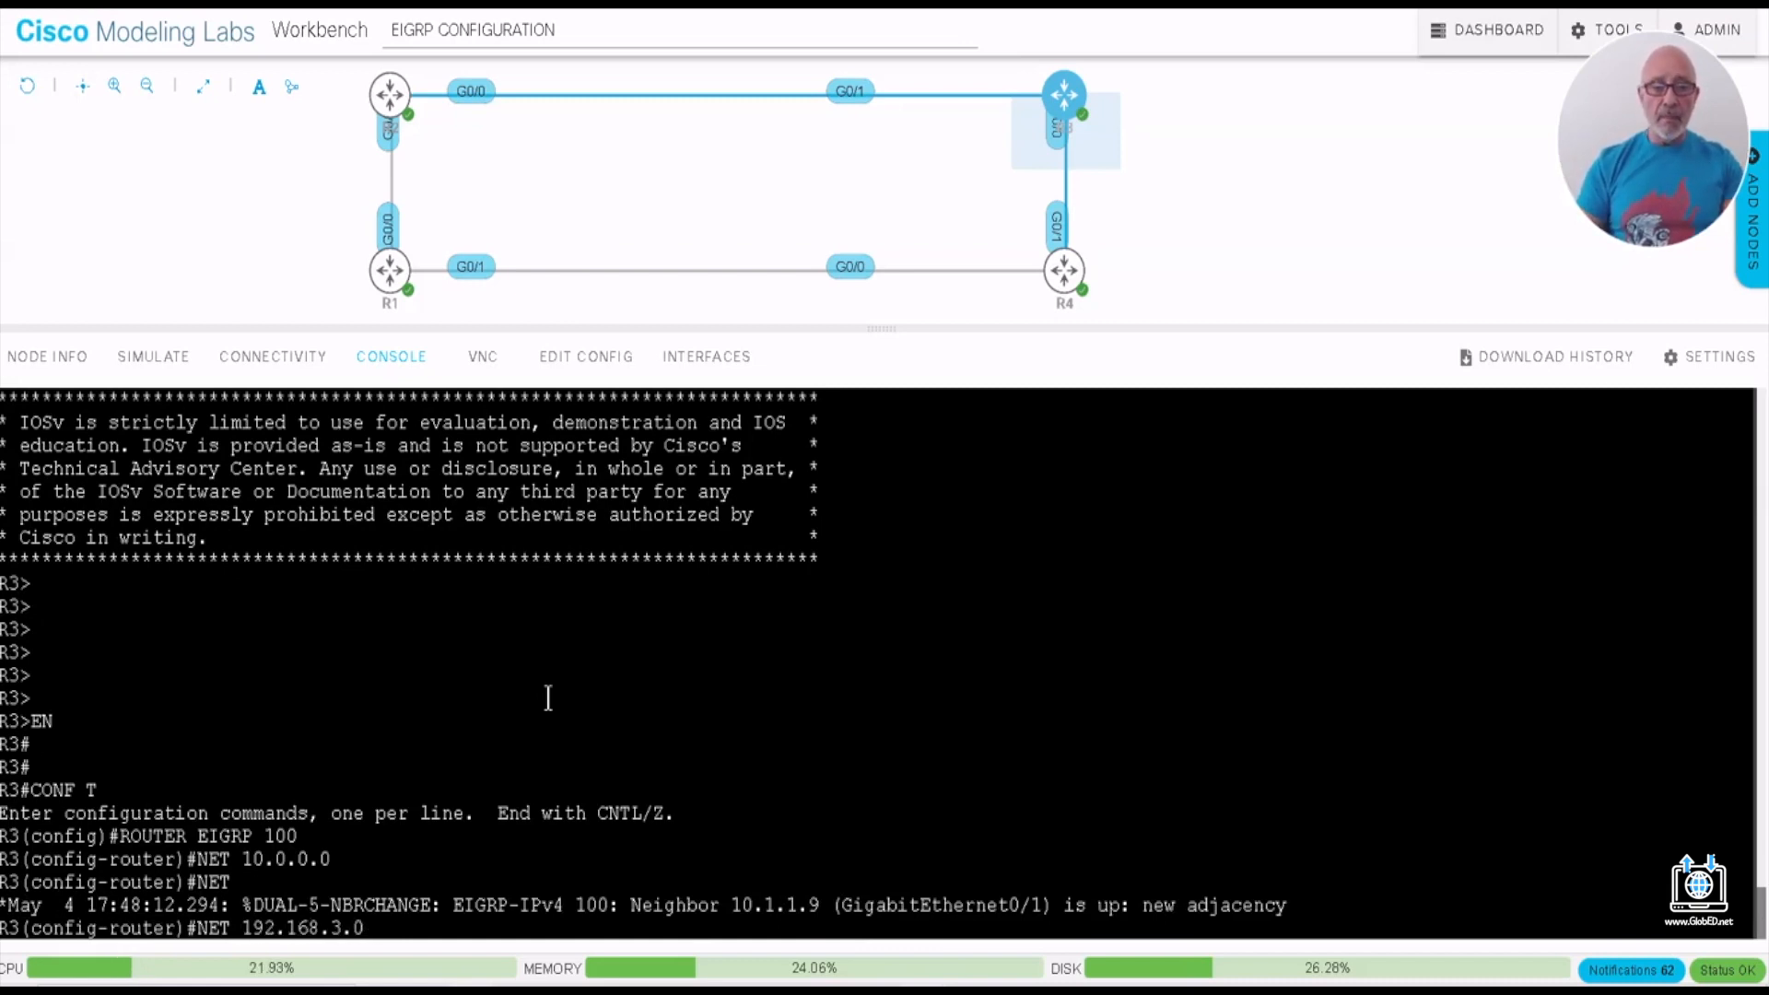
pyautogui.press('Return')
# - Disable automatic summarization on R3 with NO AUto-summary and save the configuration with DO WR
pyautogui.write('NO AU')
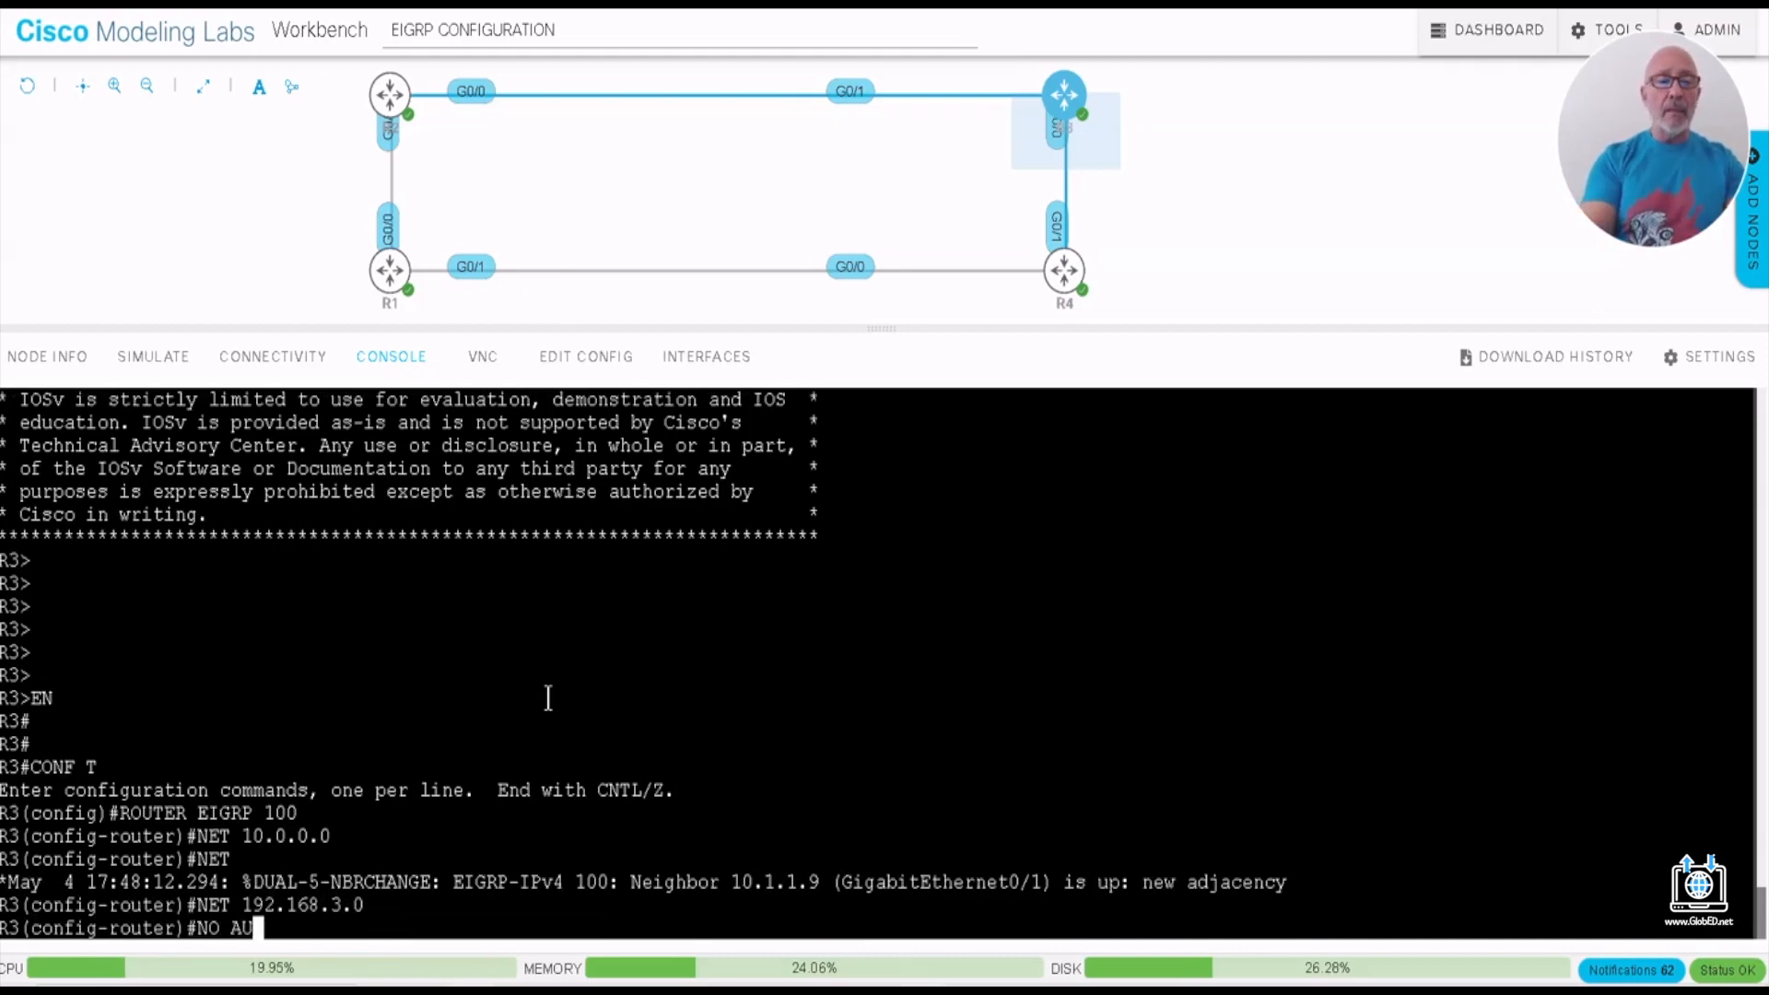
pyautogui.press('Tab')
pyautogui.press('Return')
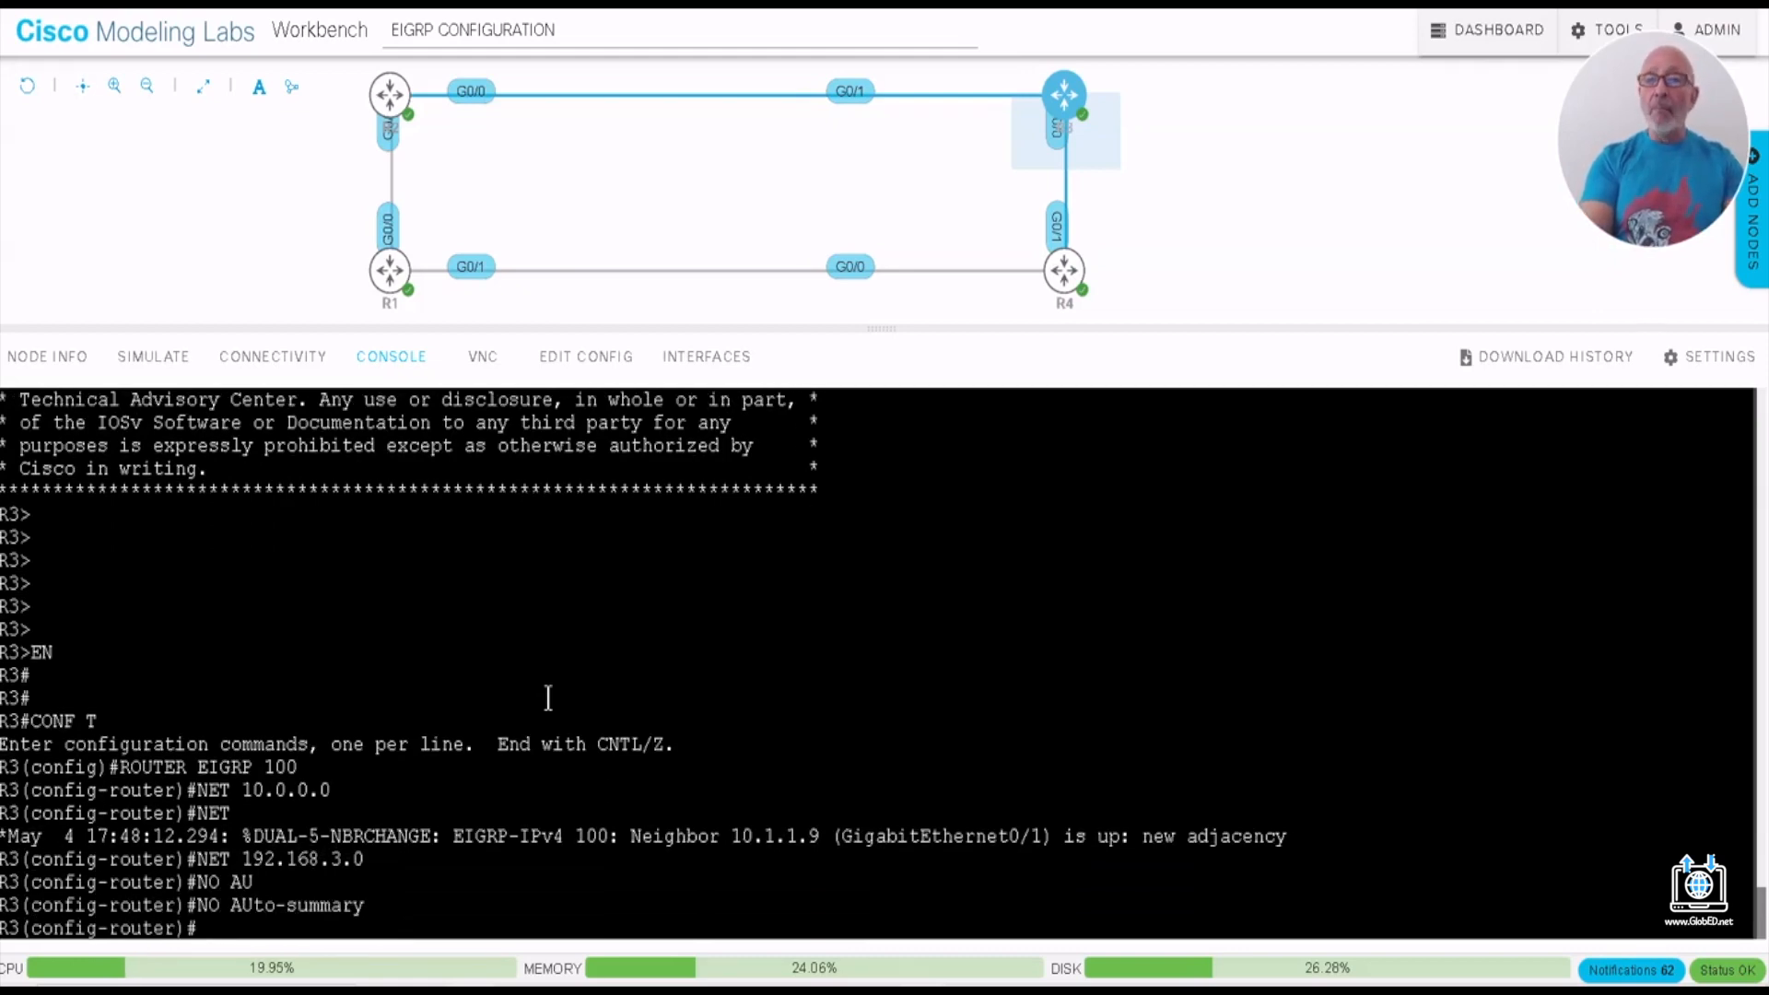
pyautogui.write('DO WR')
pyautogui.press('Return')
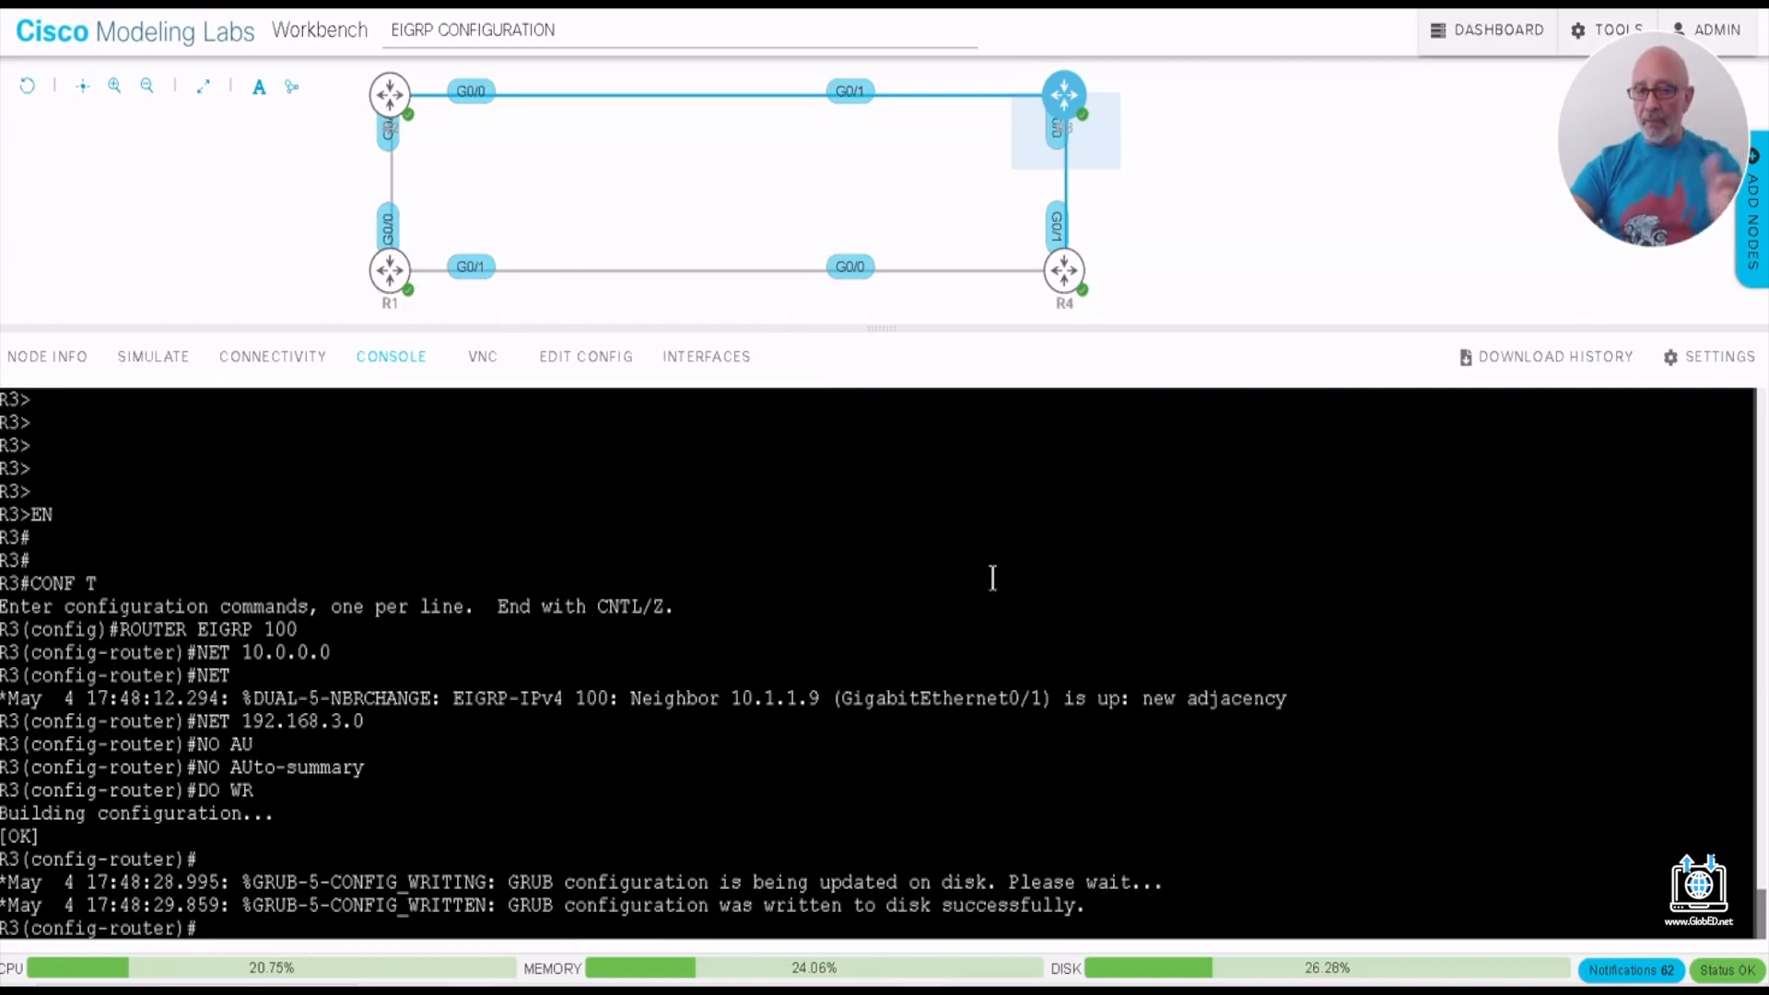
# - Open R4's console, enter privileged mode with EN and enter global configuration mode with CONF T
pyautogui.moveTo(1062, 270)
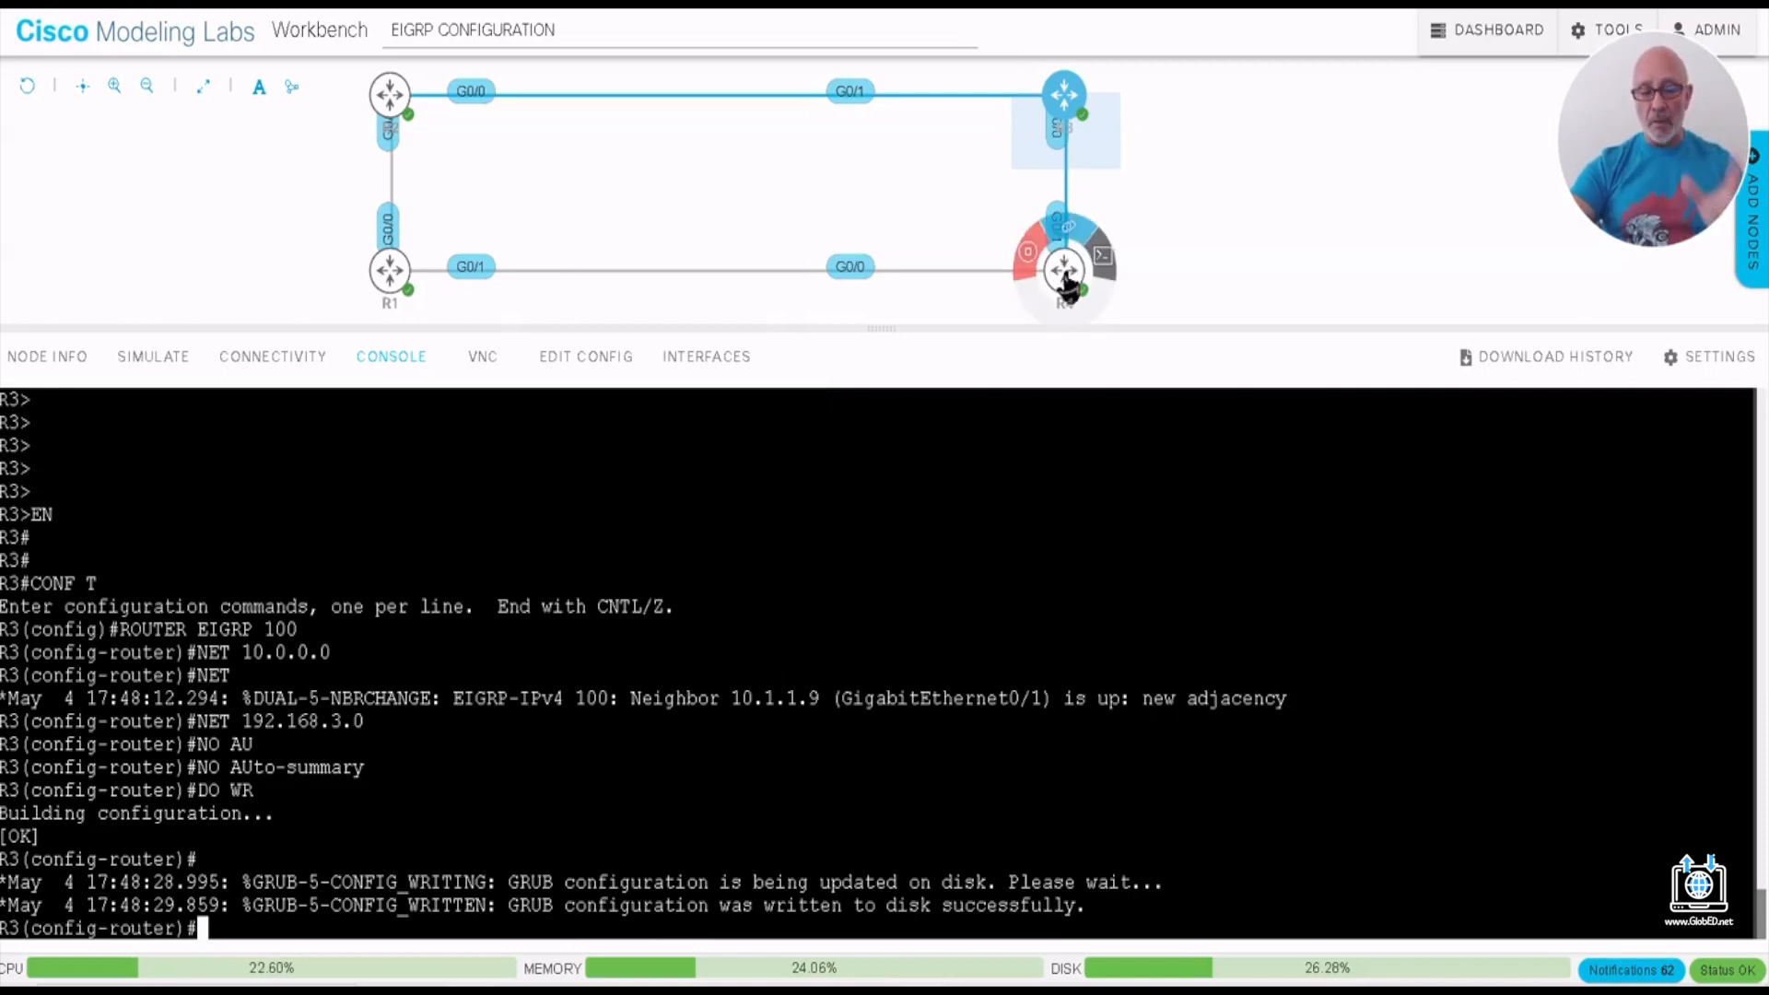
pyautogui.click(1066, 277)
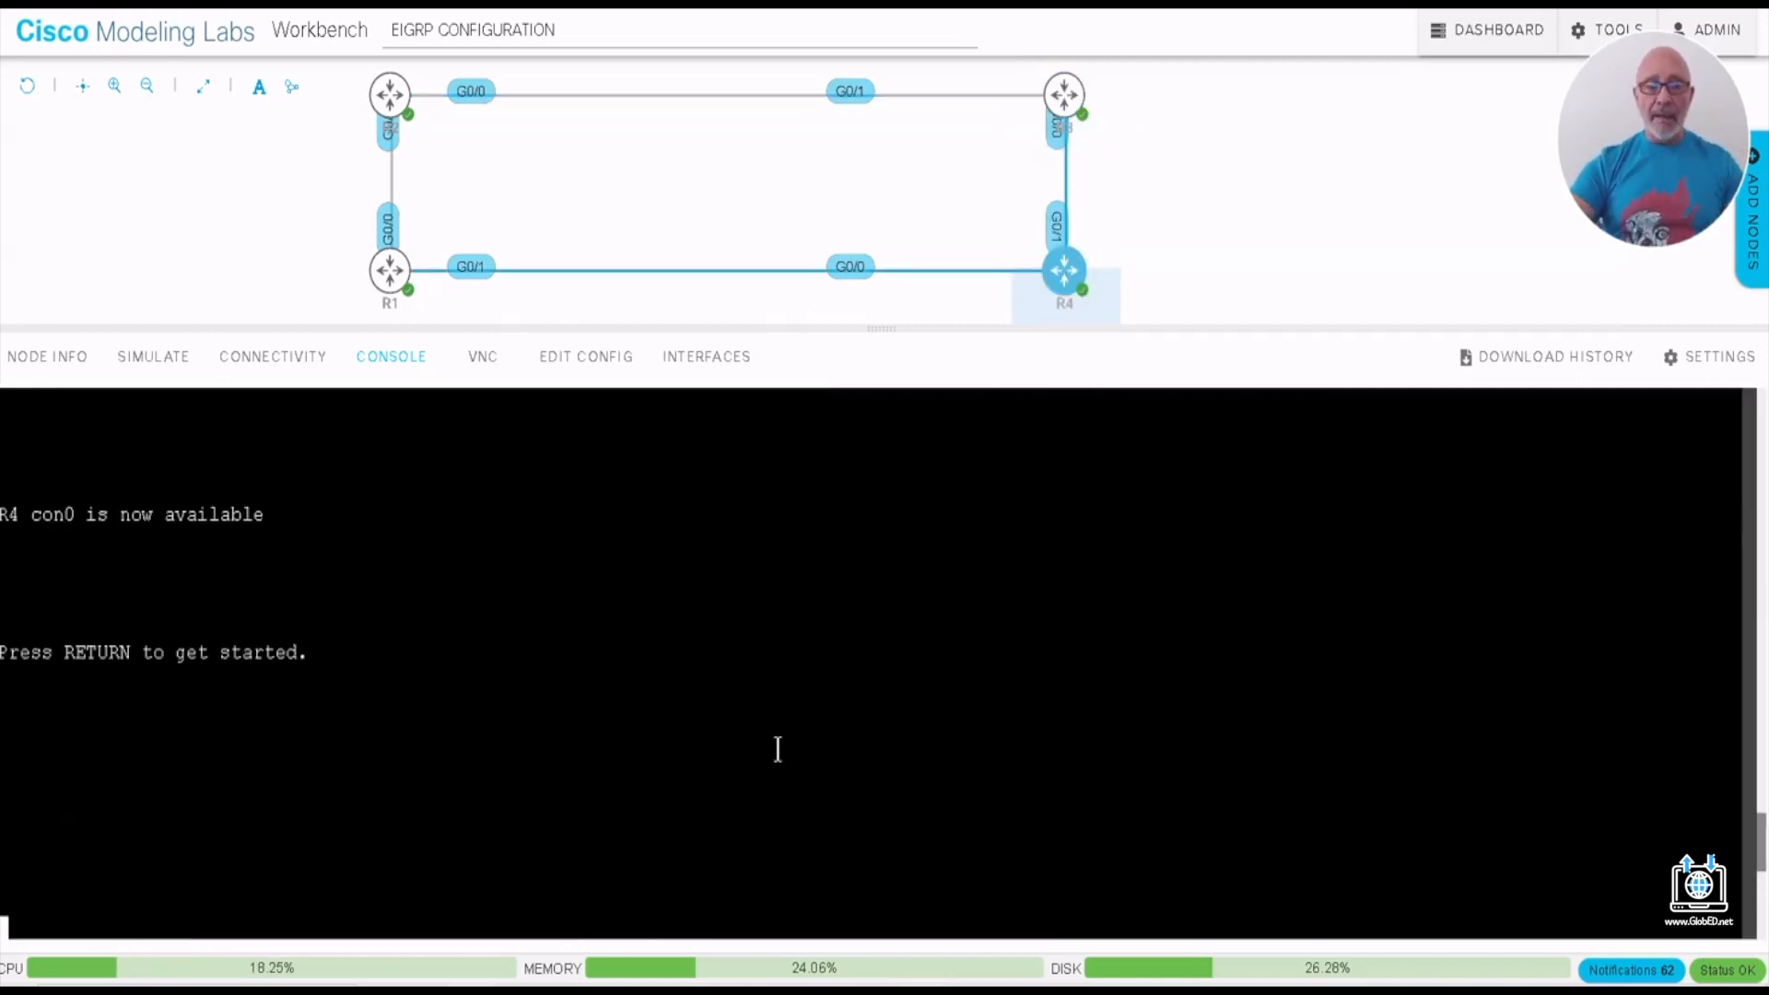
pyautogui.press('Return')
pyautogui.press('Return')
pyautogui.press('Return')
pyautogui.press('Return')
pyautogui.press('Return')
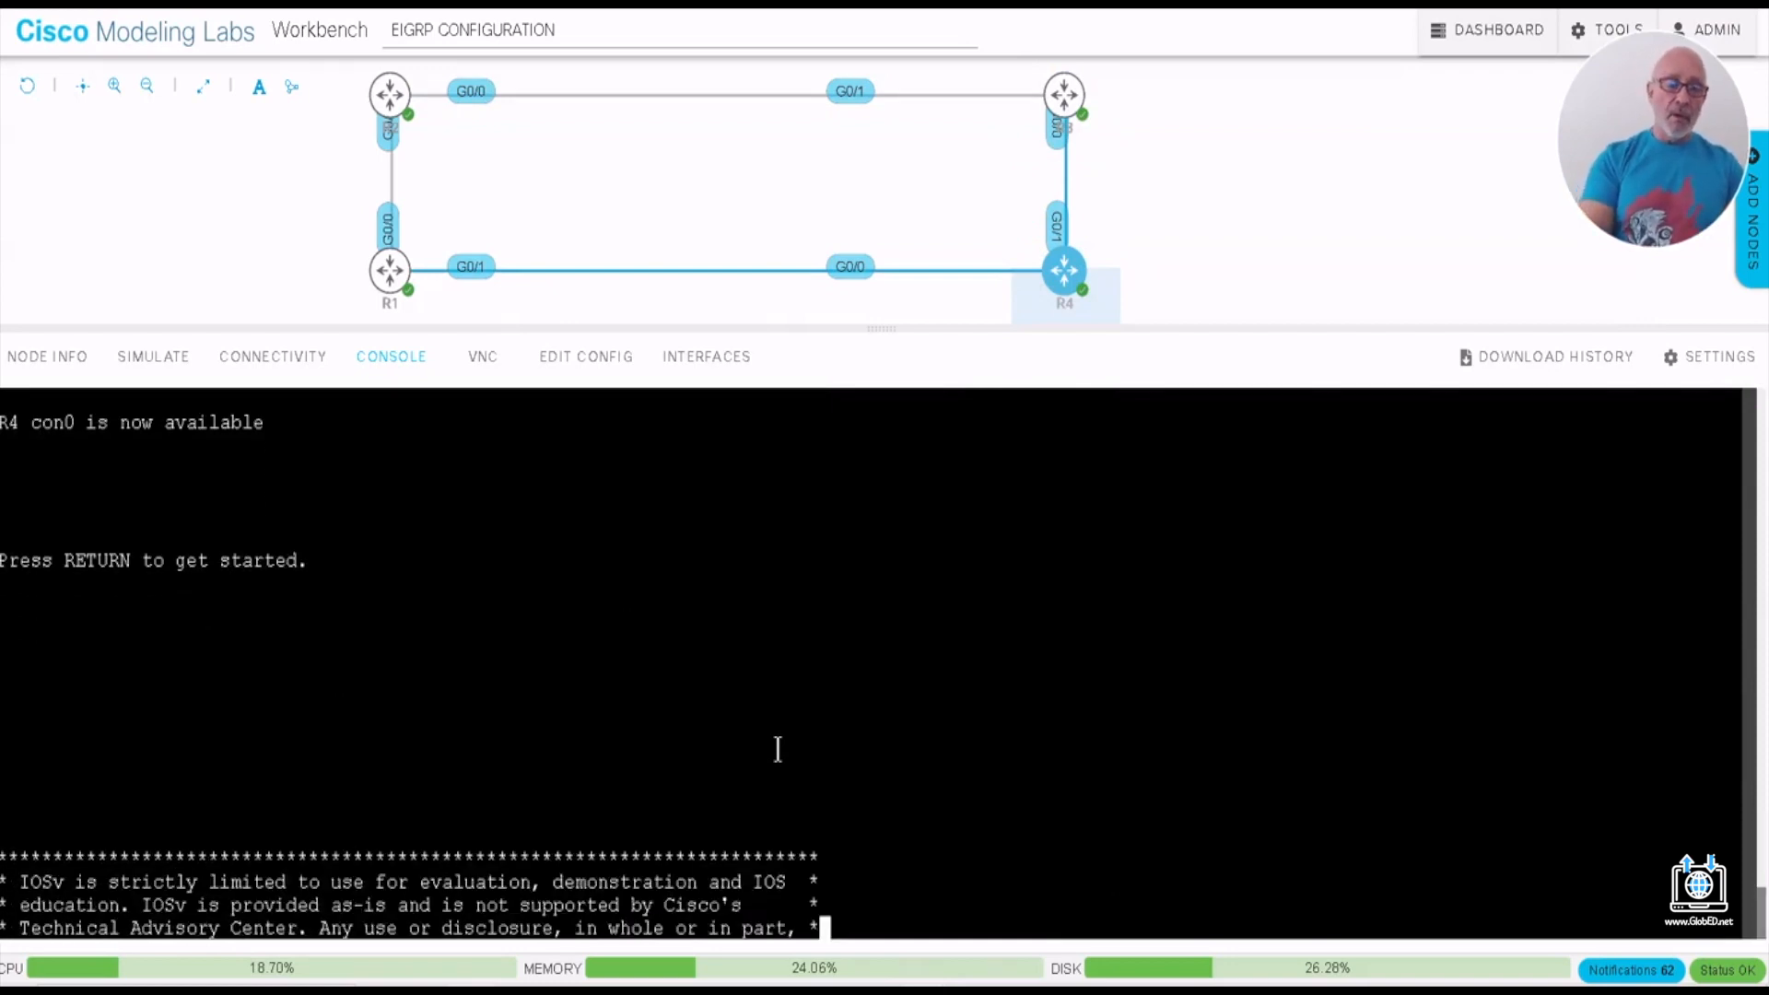
pyautogui.write('EN')
pyautogui.press('Return')
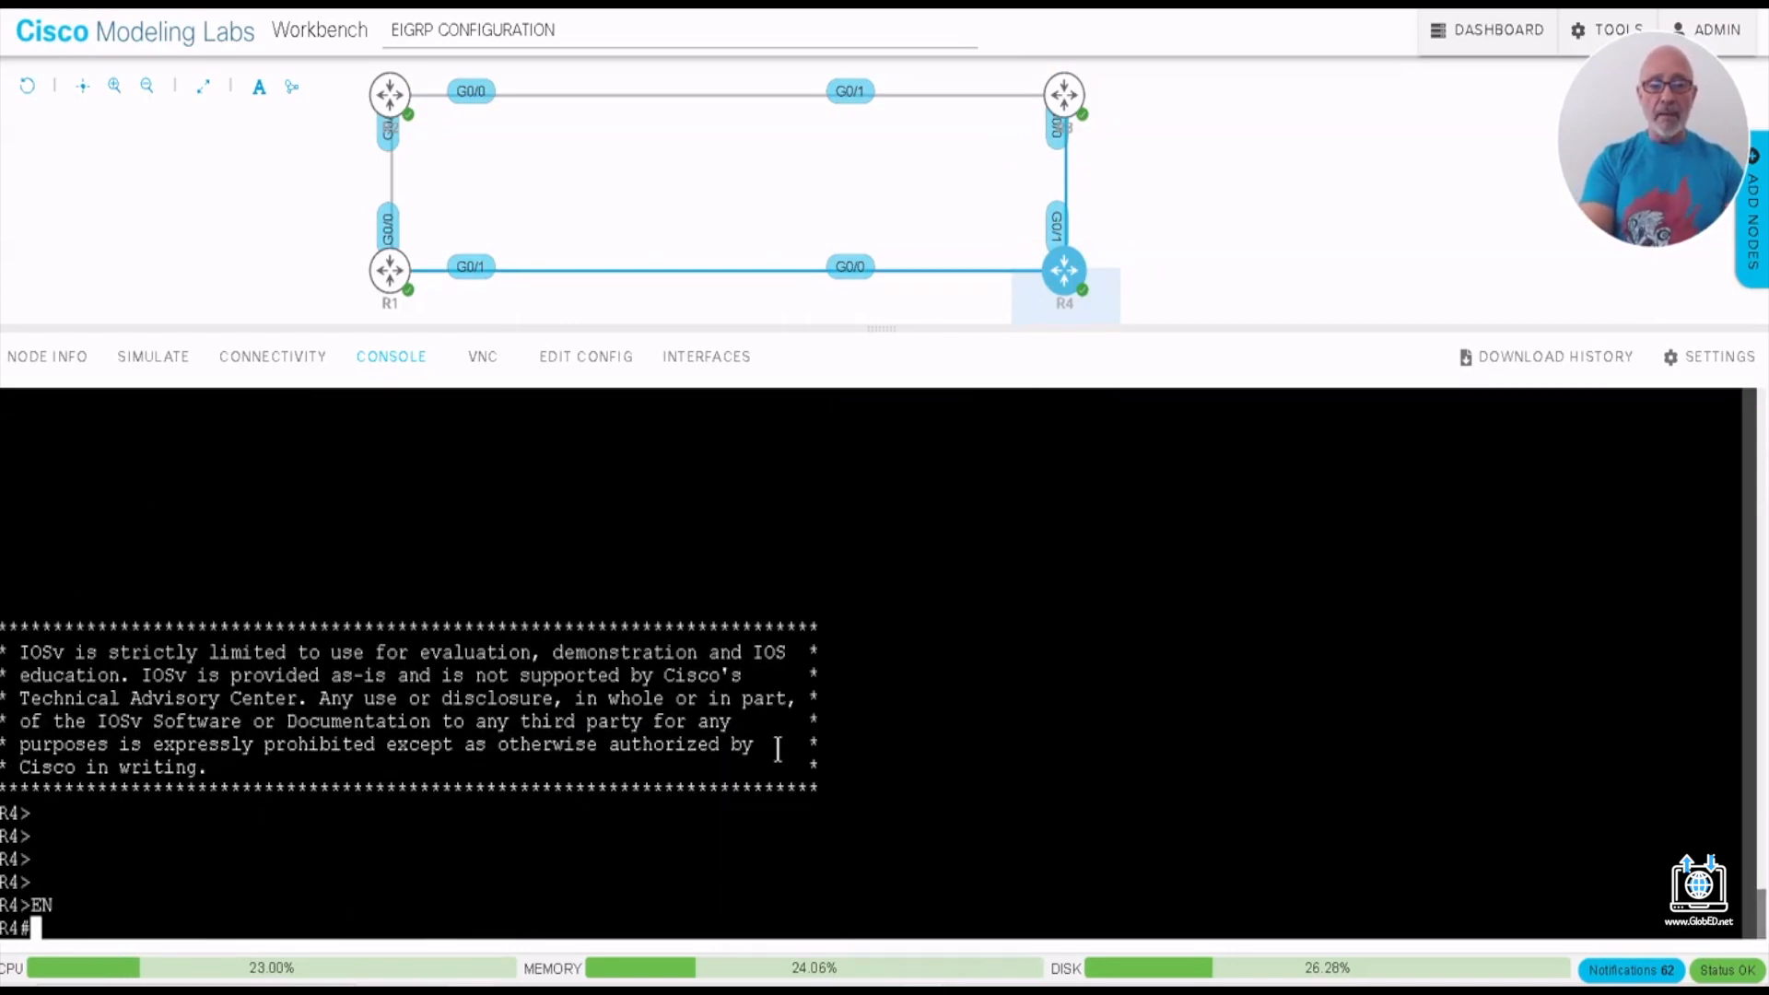
pyautogui.write('CONF T')
pyautogui.press('Return')
# - Start EIGRP 100 on R4 and add the classful network 10.0.0.0 without a wildcard mask
pyautogui.write('ROUER')
pyautogui.press('BackSpace')
pyautogui.press('BackSpace')
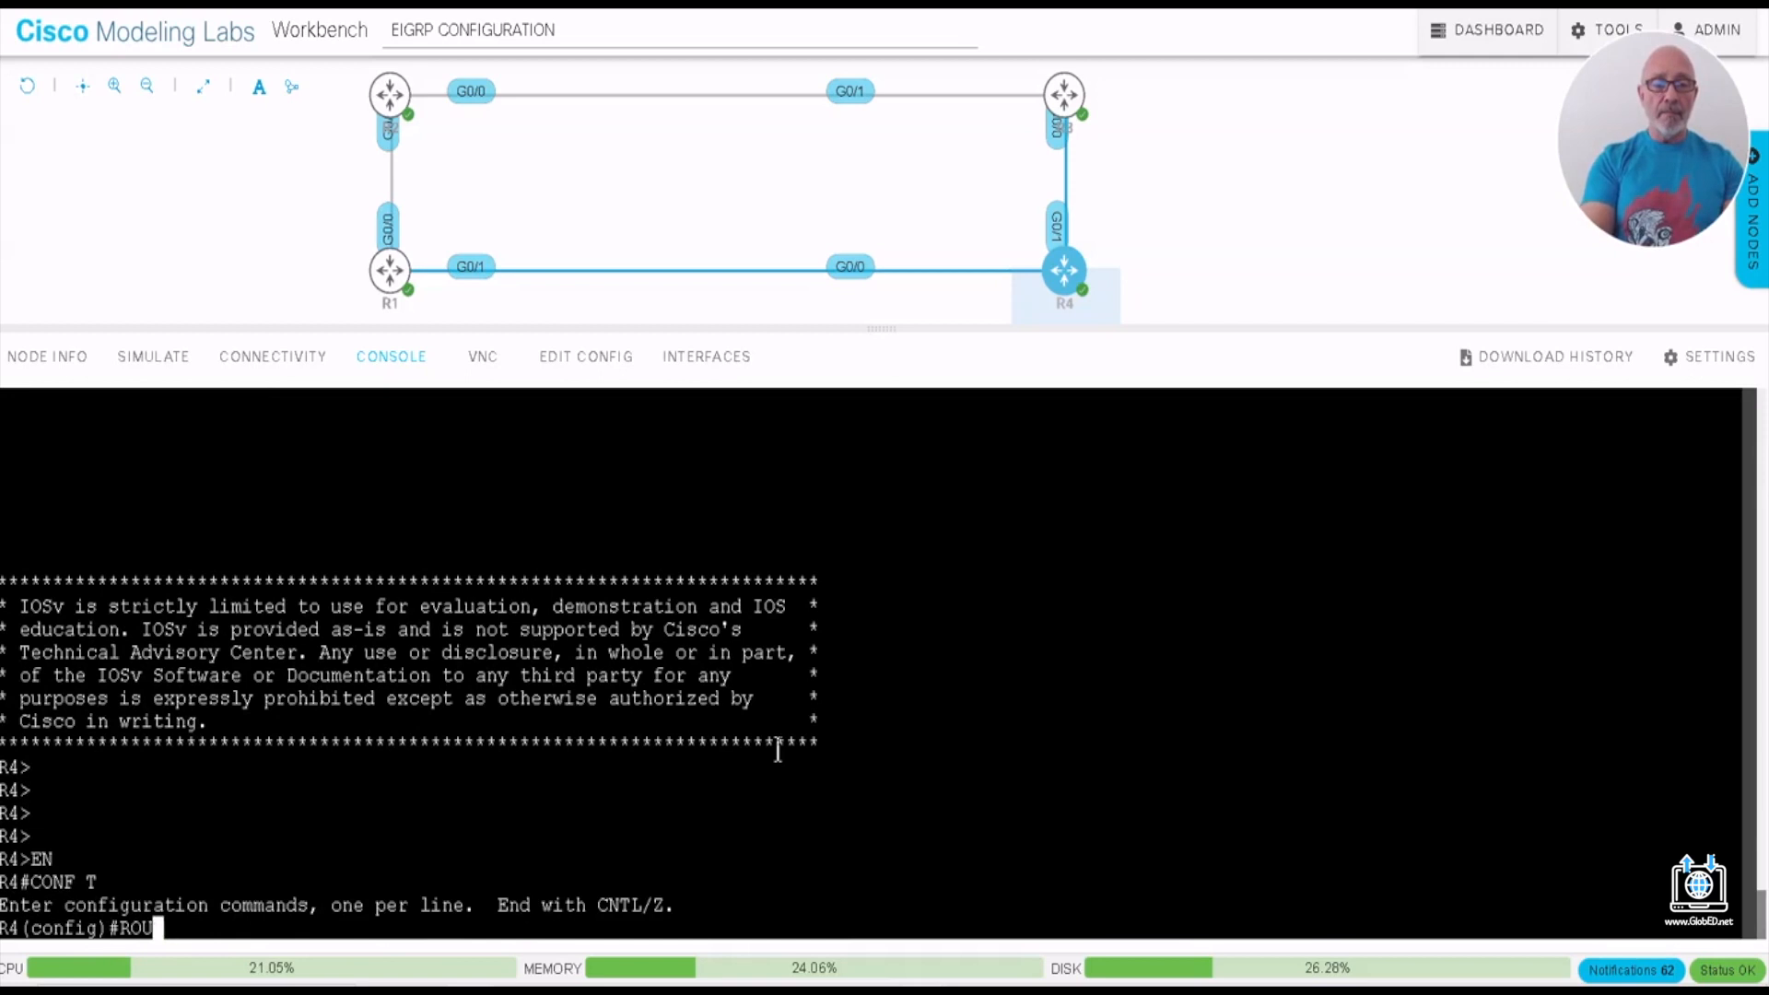
pyautogui.write('TER EIGRP 100')
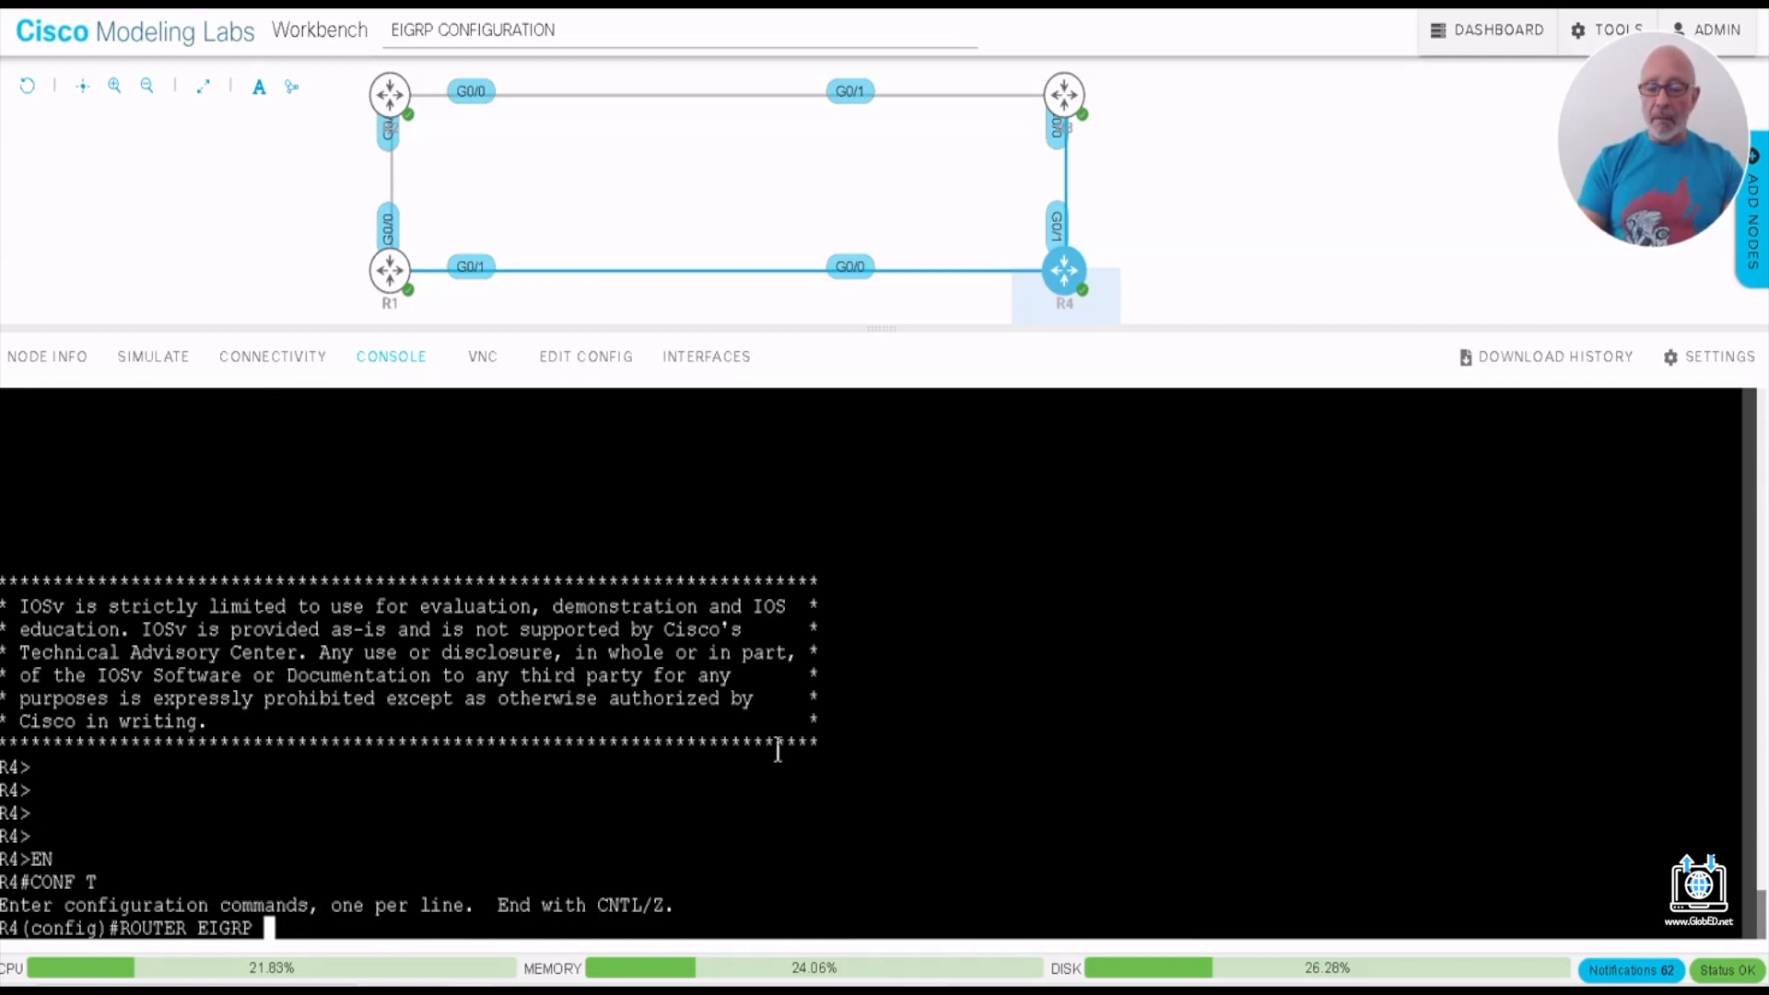
pyautogui.press('Return')
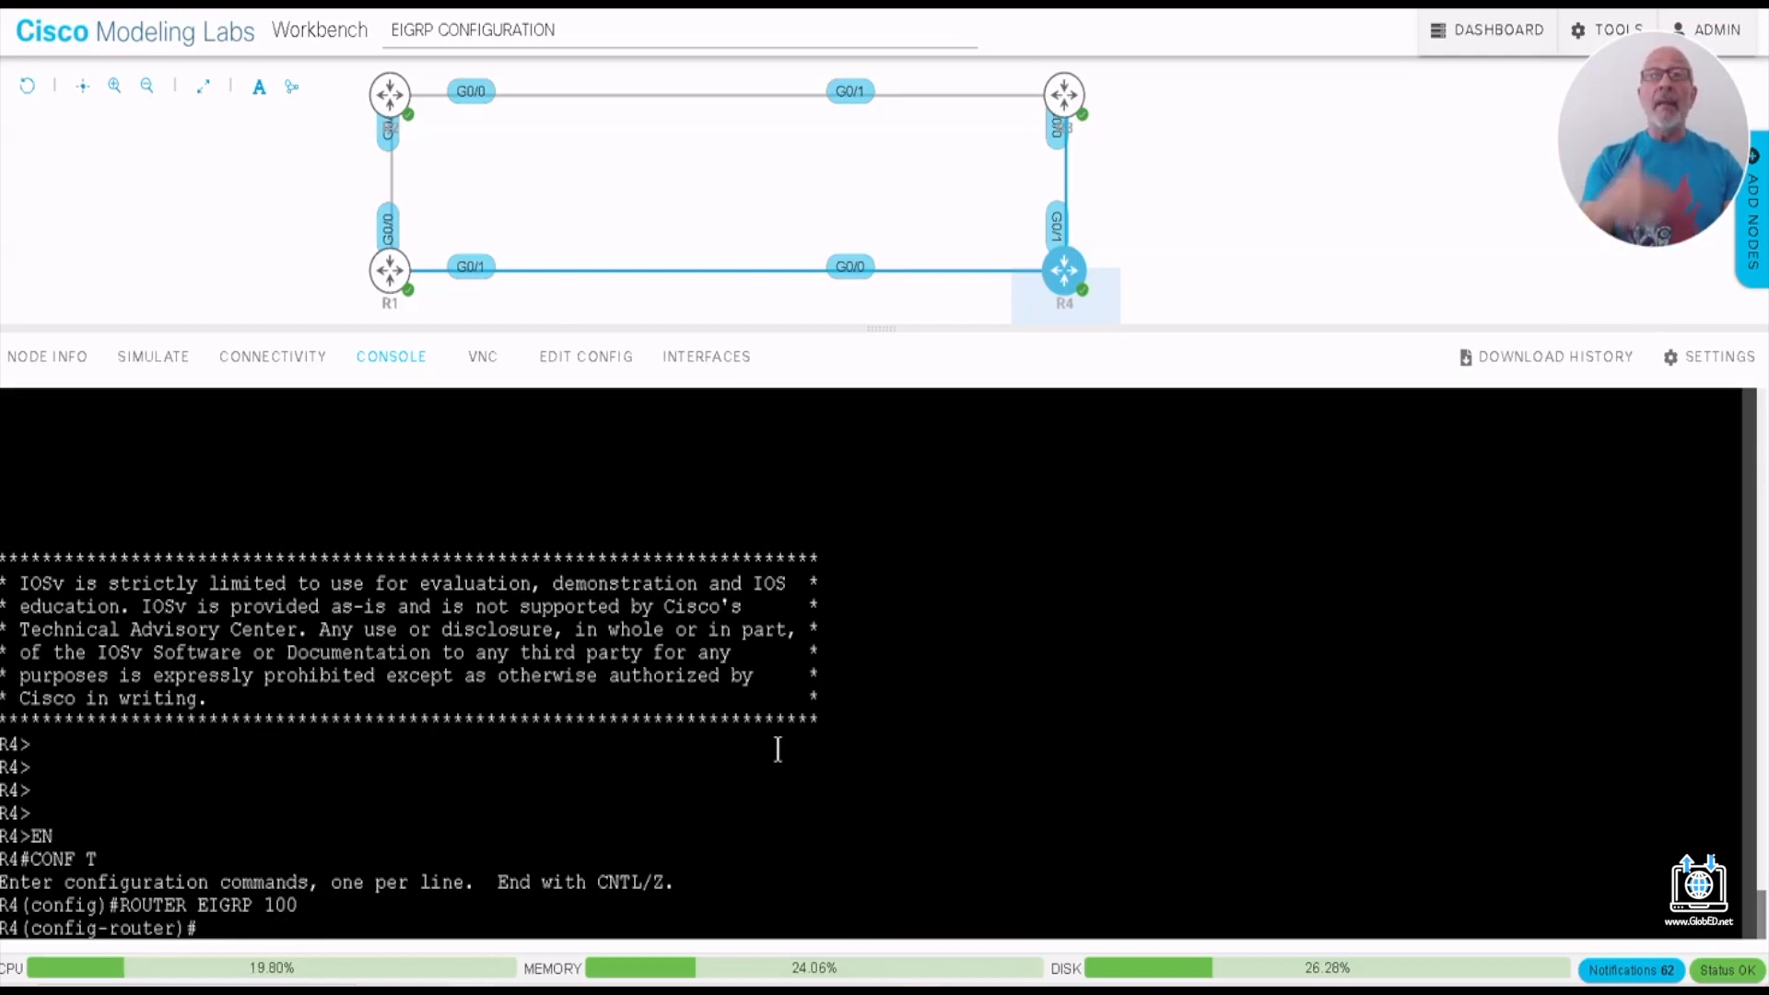
pyautogui.write('NET ')
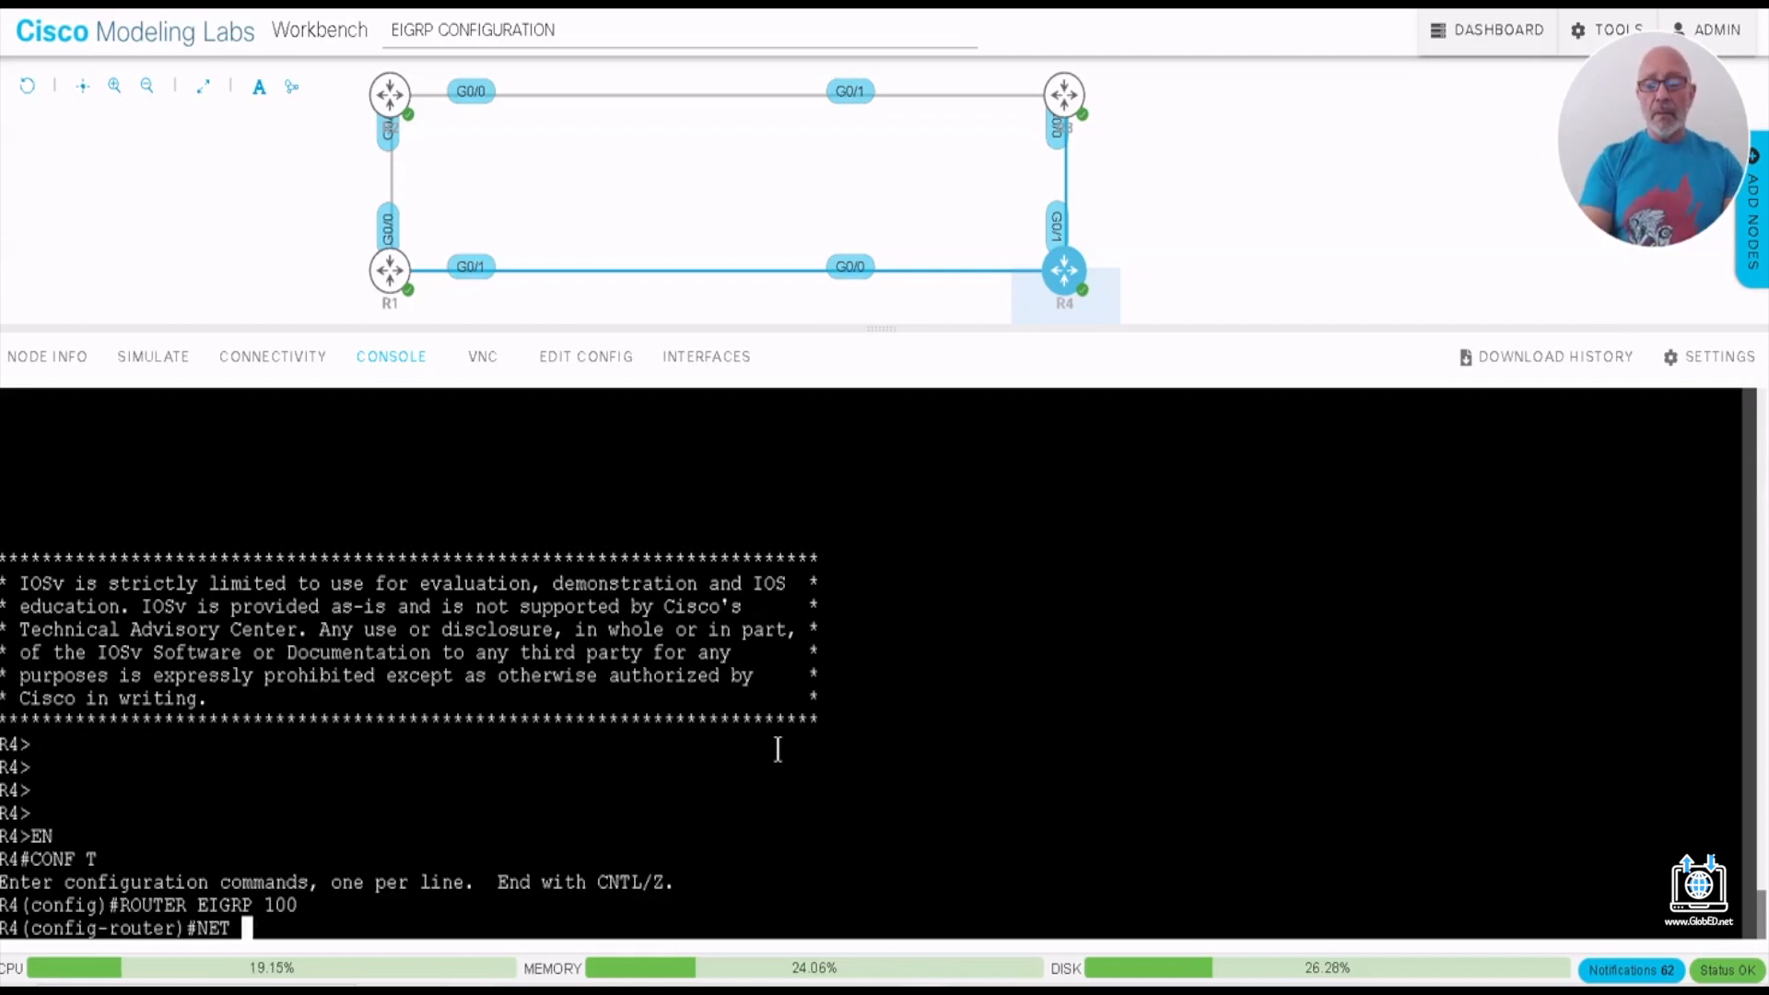
pyautogui.write('10.0.0.0')
pyautogui.press('Return')
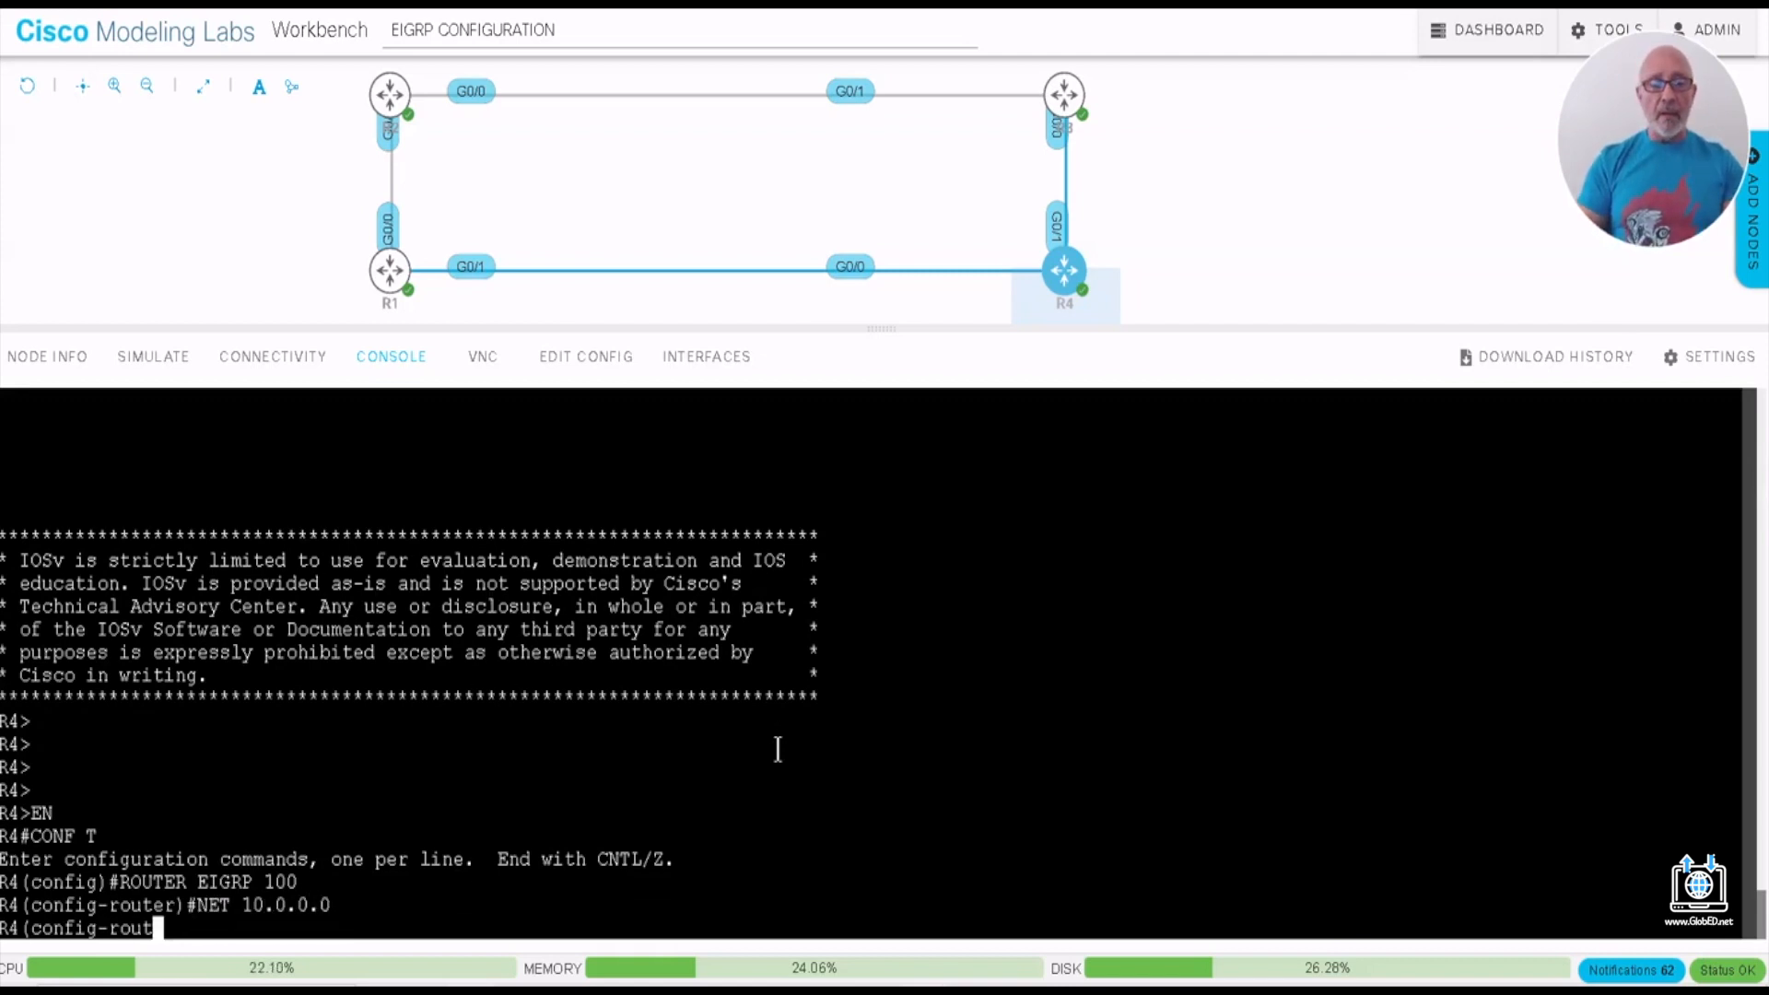
# - Add network 192.168.3.0 to R4's EIGRP process
pyautogui.write('NET ')
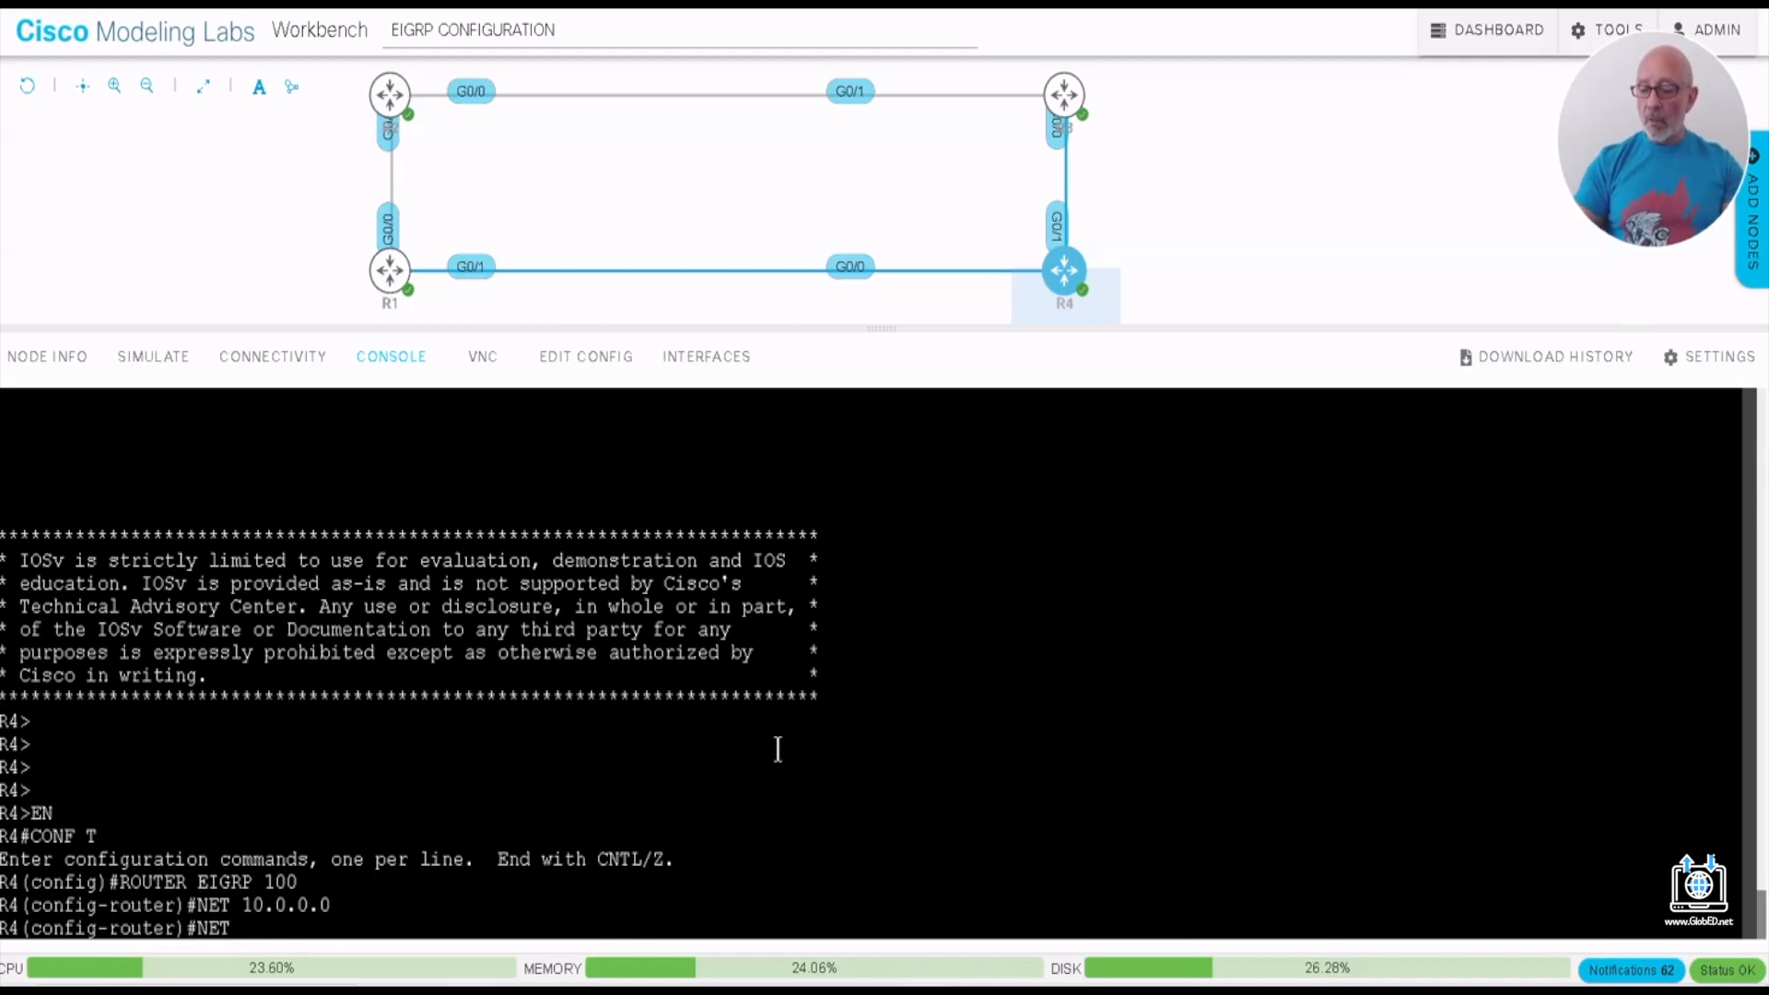
pyautogui.write('192.168.3.0')
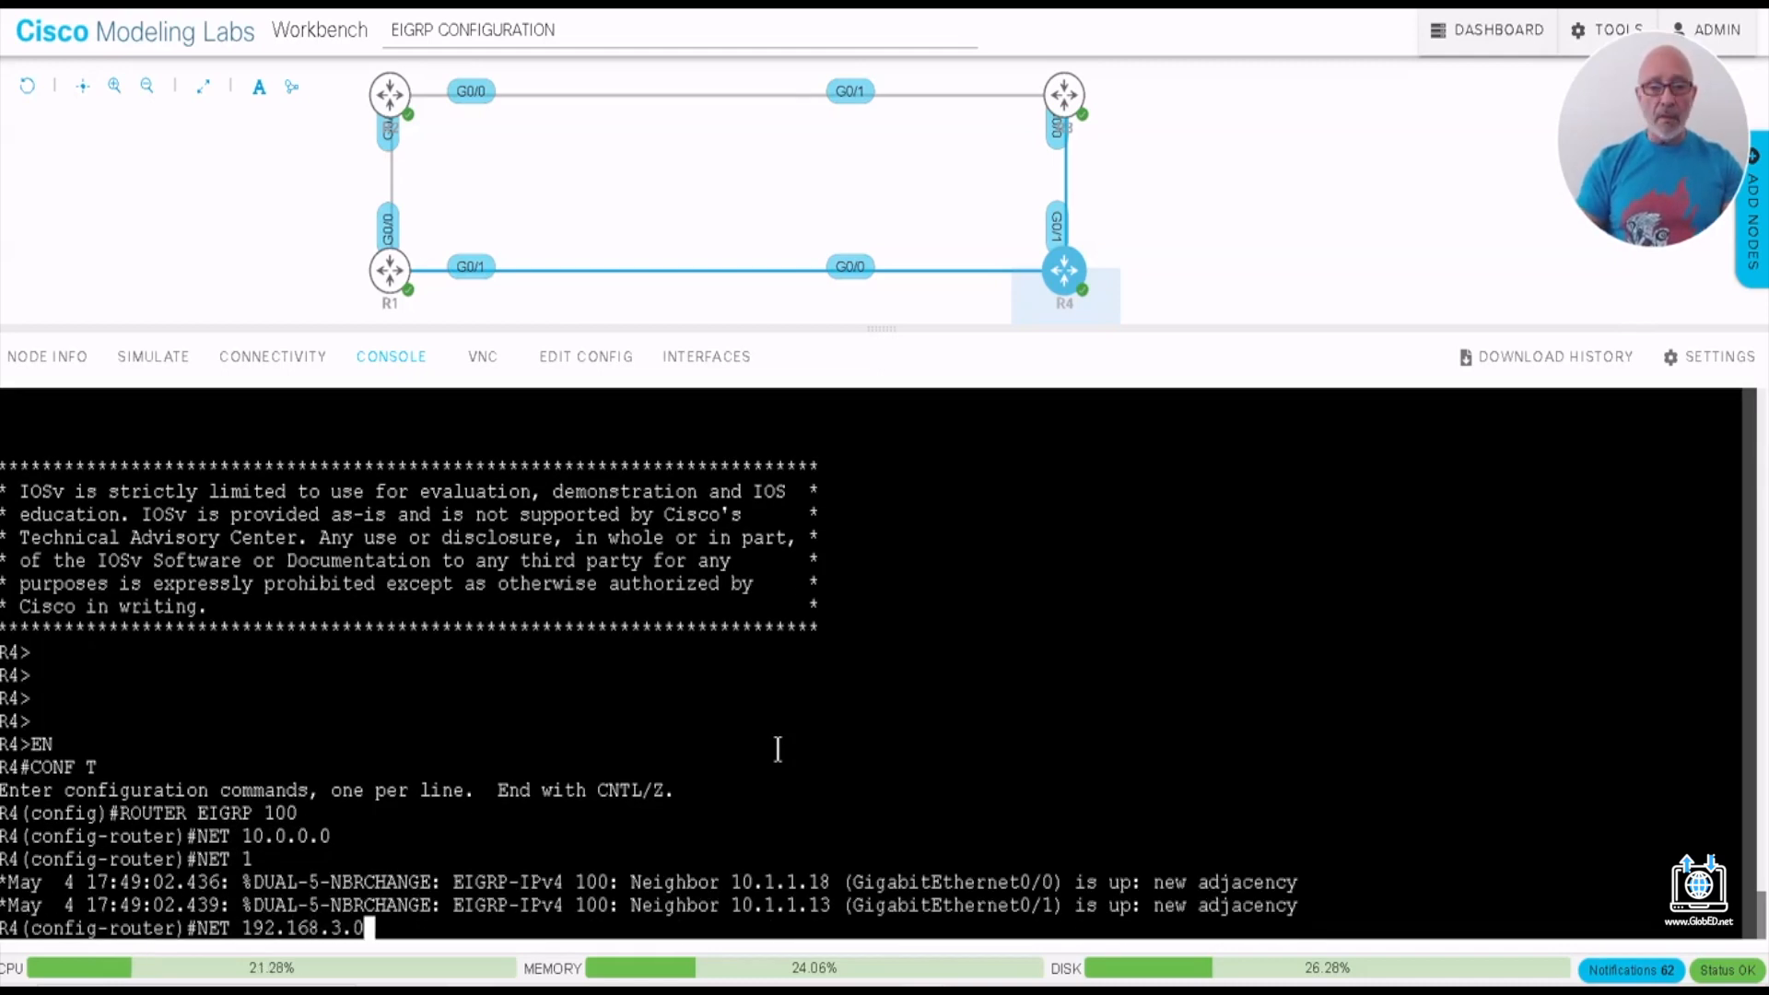
pyautogui.press('Return')
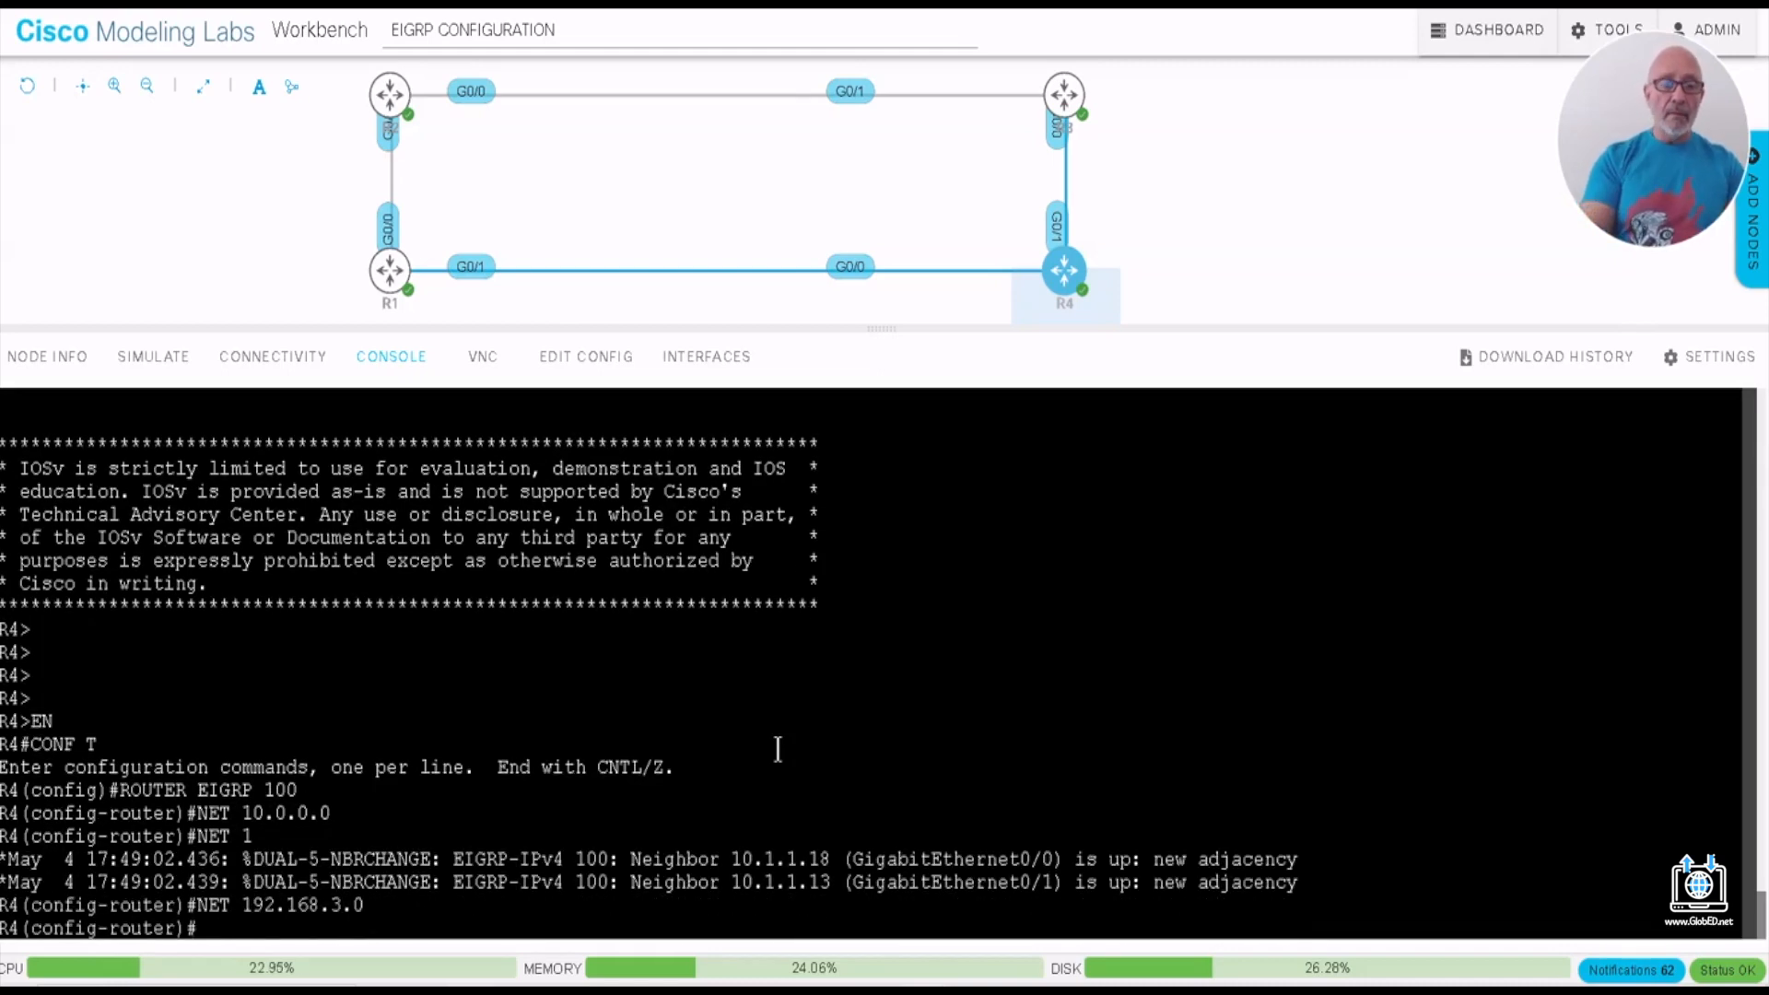
# - Disable automatic summarization on R4 with NO AUto-summary and save the configuration with DO WR
pyautogui.write('NO AU')
pyautogui.press('Tab')
pyautogui.press('Return')
pyautogui.write('DOWR')
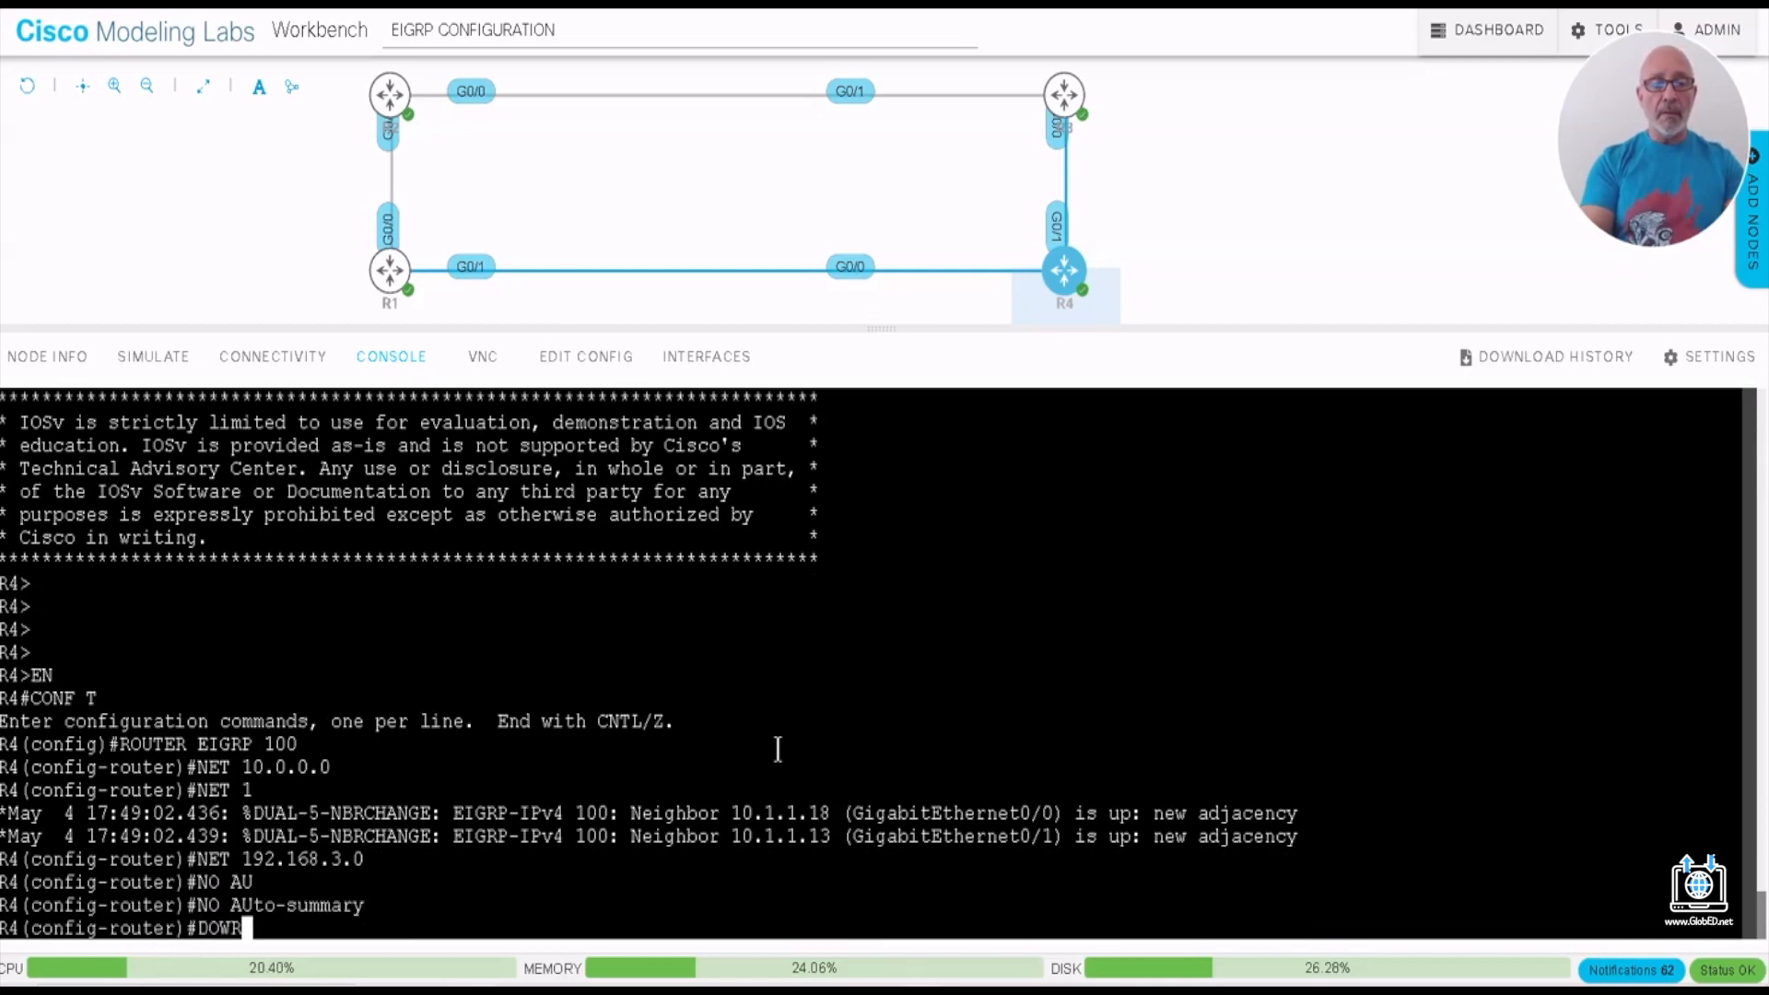
pyautogui.press('BackSpace')
pyautogui.press('BackSpace')
pyautogui.write('WR')
pyautogui.press('Return')
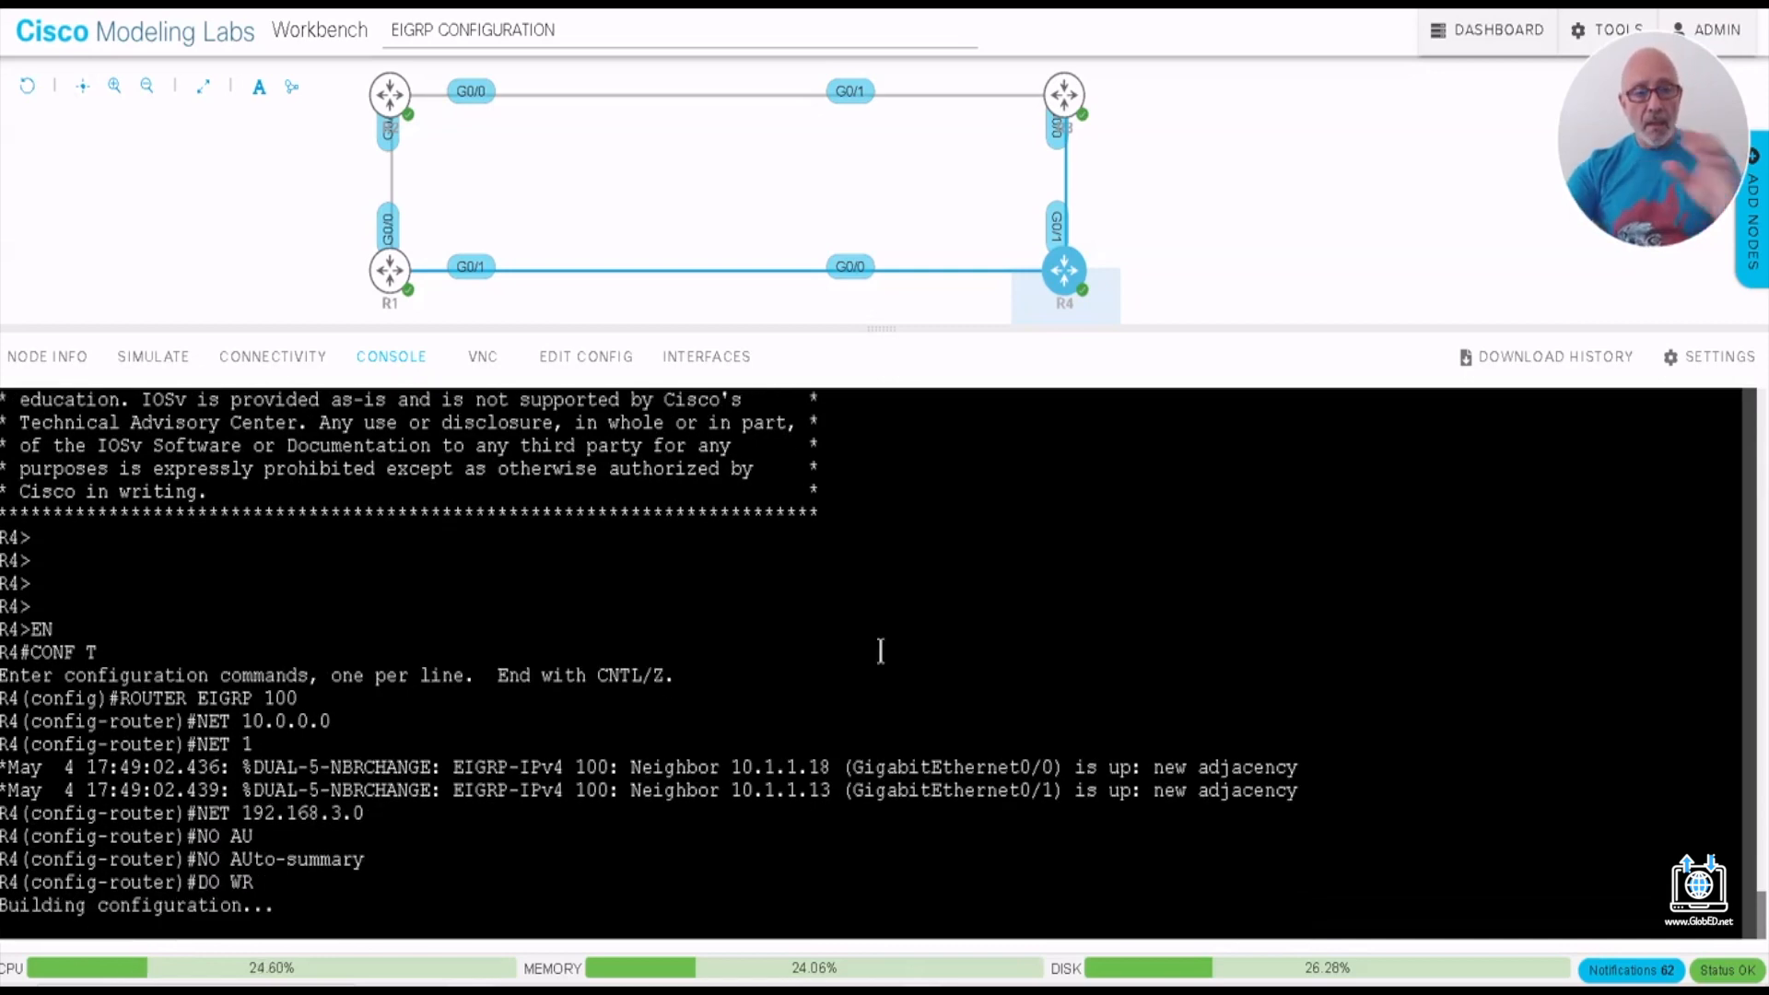
# - Open R1's console, display the routing table with SH IP ROUTE and examine the EIGRP routes to the 10.1.1.8/30 and 10.1.1.12/30 subnets
pyautogui.click(389, 270)
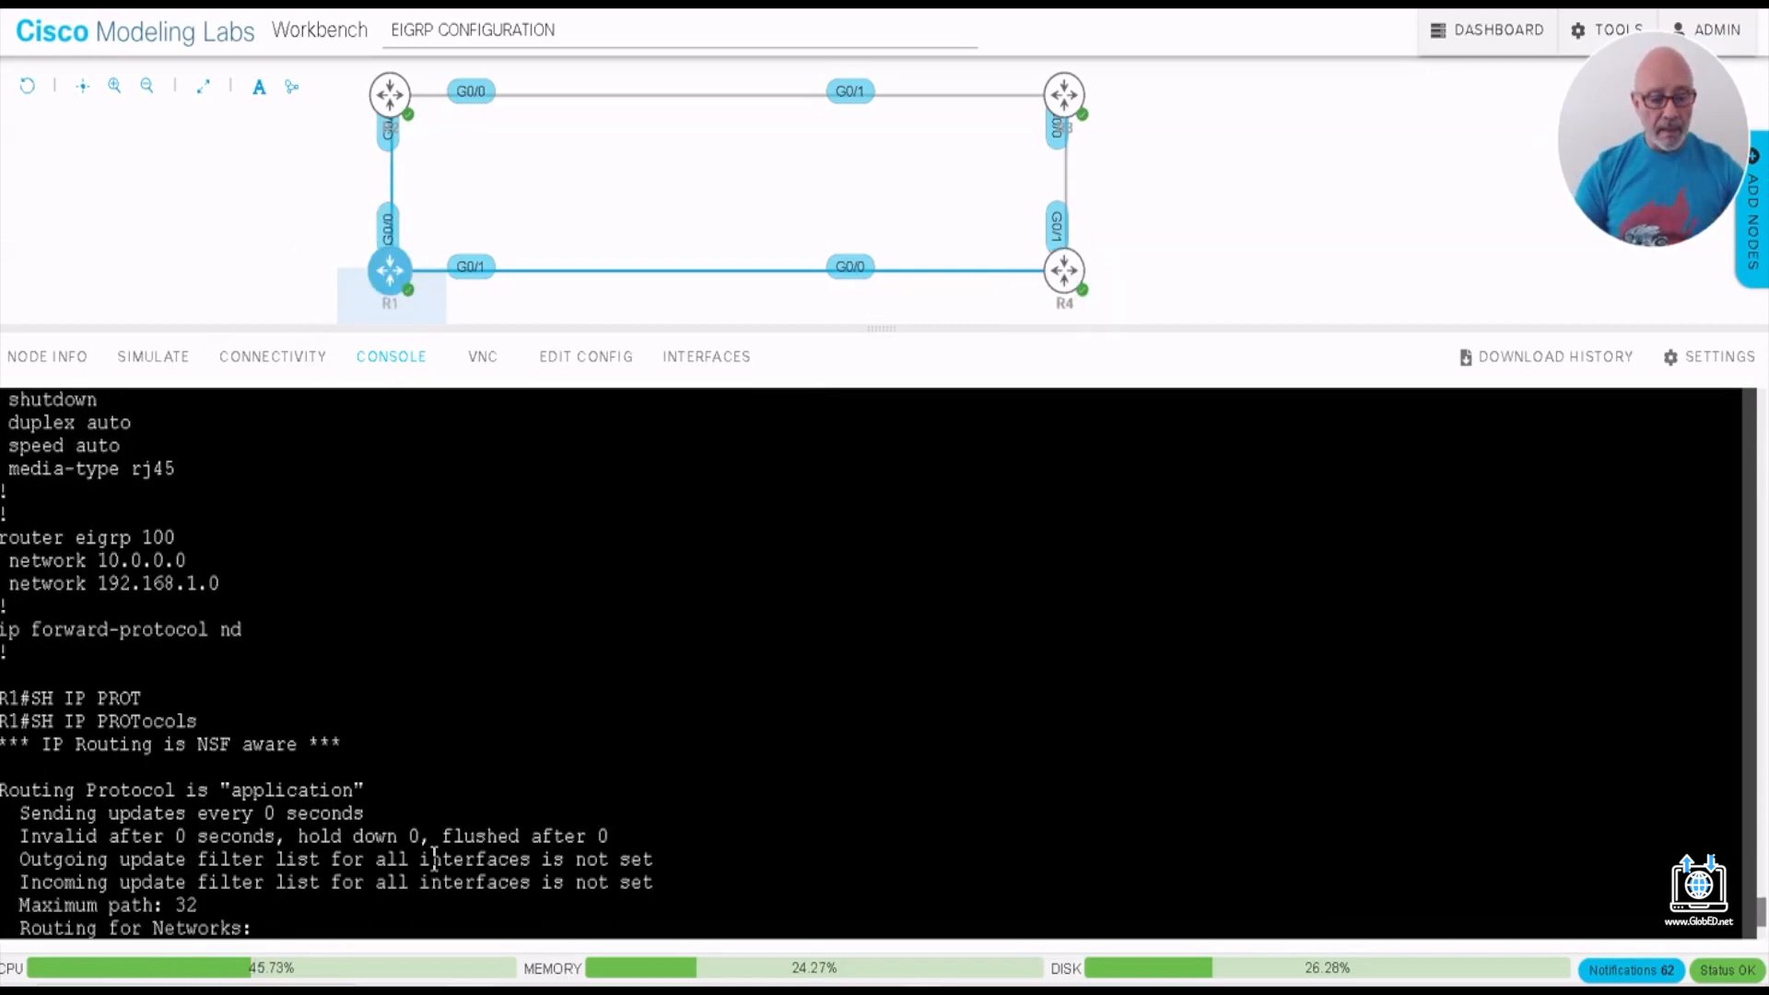
pyautogui.press('Return')
pyautogui.press('Return')
pyautogui.press('Return')
pyautogui.press('Return')
pyautogui.press('Return')
pyautogui.press('Return')
pyautogui.press('Return')
pyautogui.press('Return')
pyautogui.press('Return')
pyautogui.press('Return')
pyautogui.press('Return')
pyautogui.press('Return')
pyautogui.press('Return')
pyautogui.press('Return')
pyautogui.press('Return')
pyautogui.press('Return')
pyautogui.press('Return')
pyautogui.press('Return')
pyautogui.press('Return')
pyautogui.press('Return')
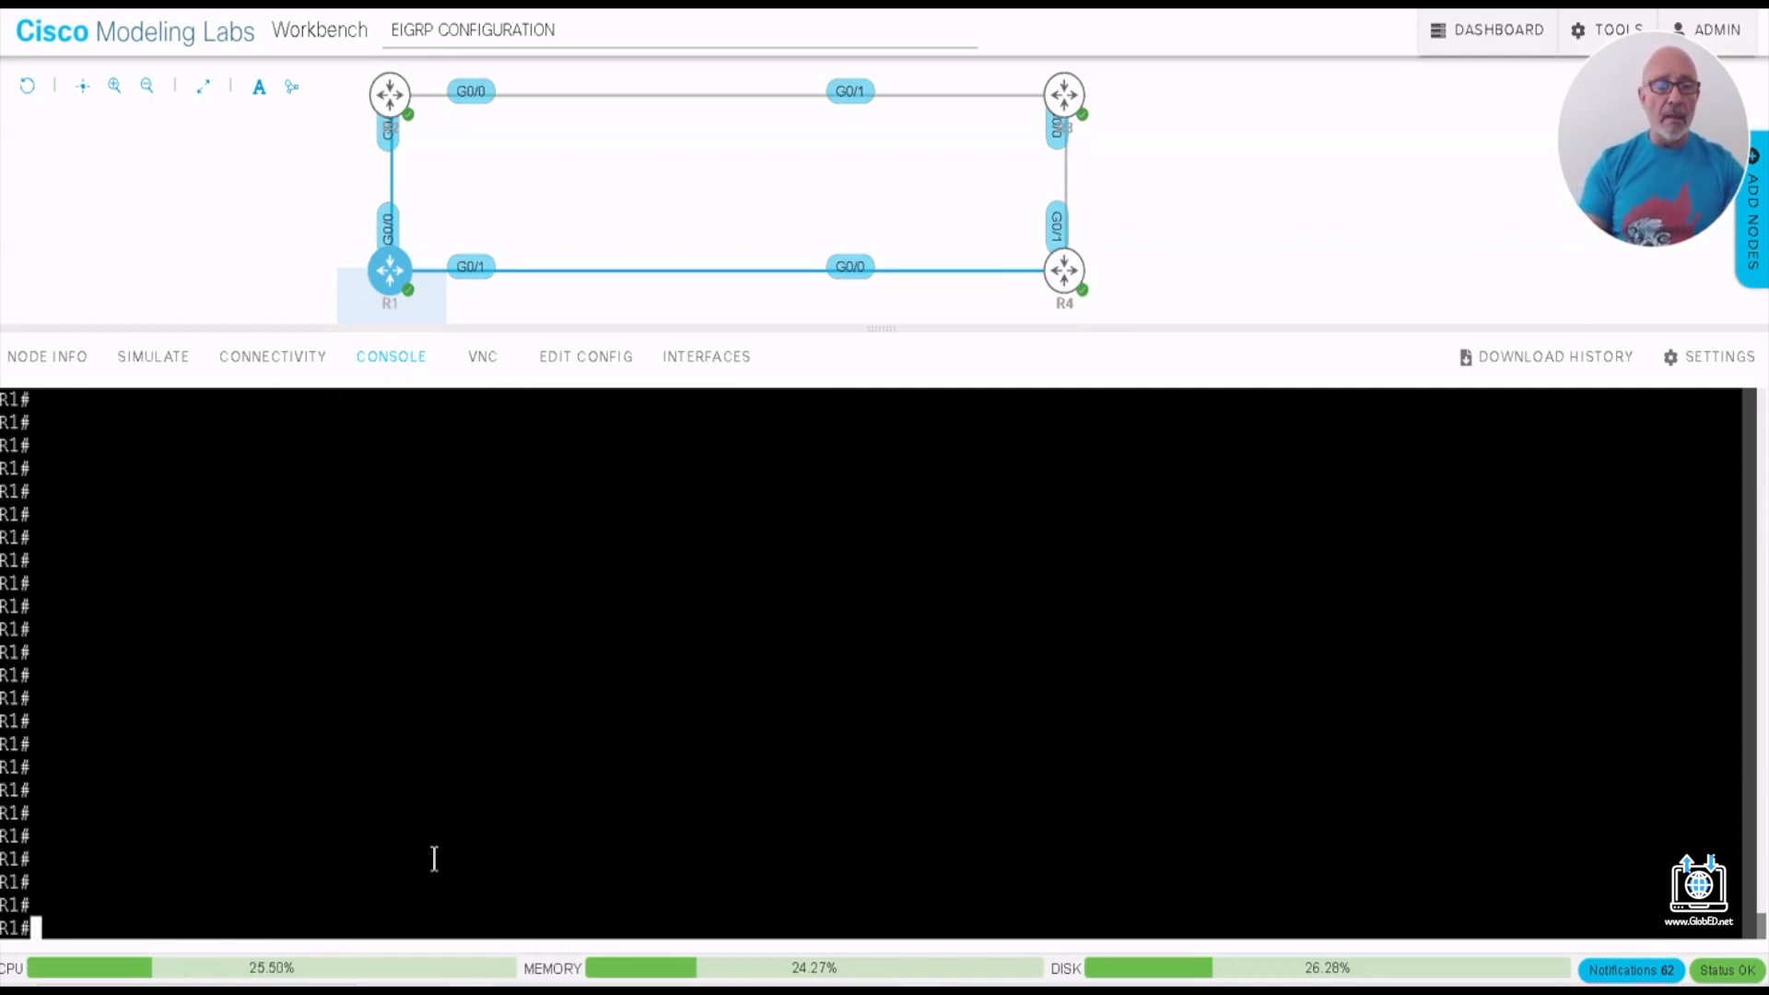
pyautogui.write('SH IPR')
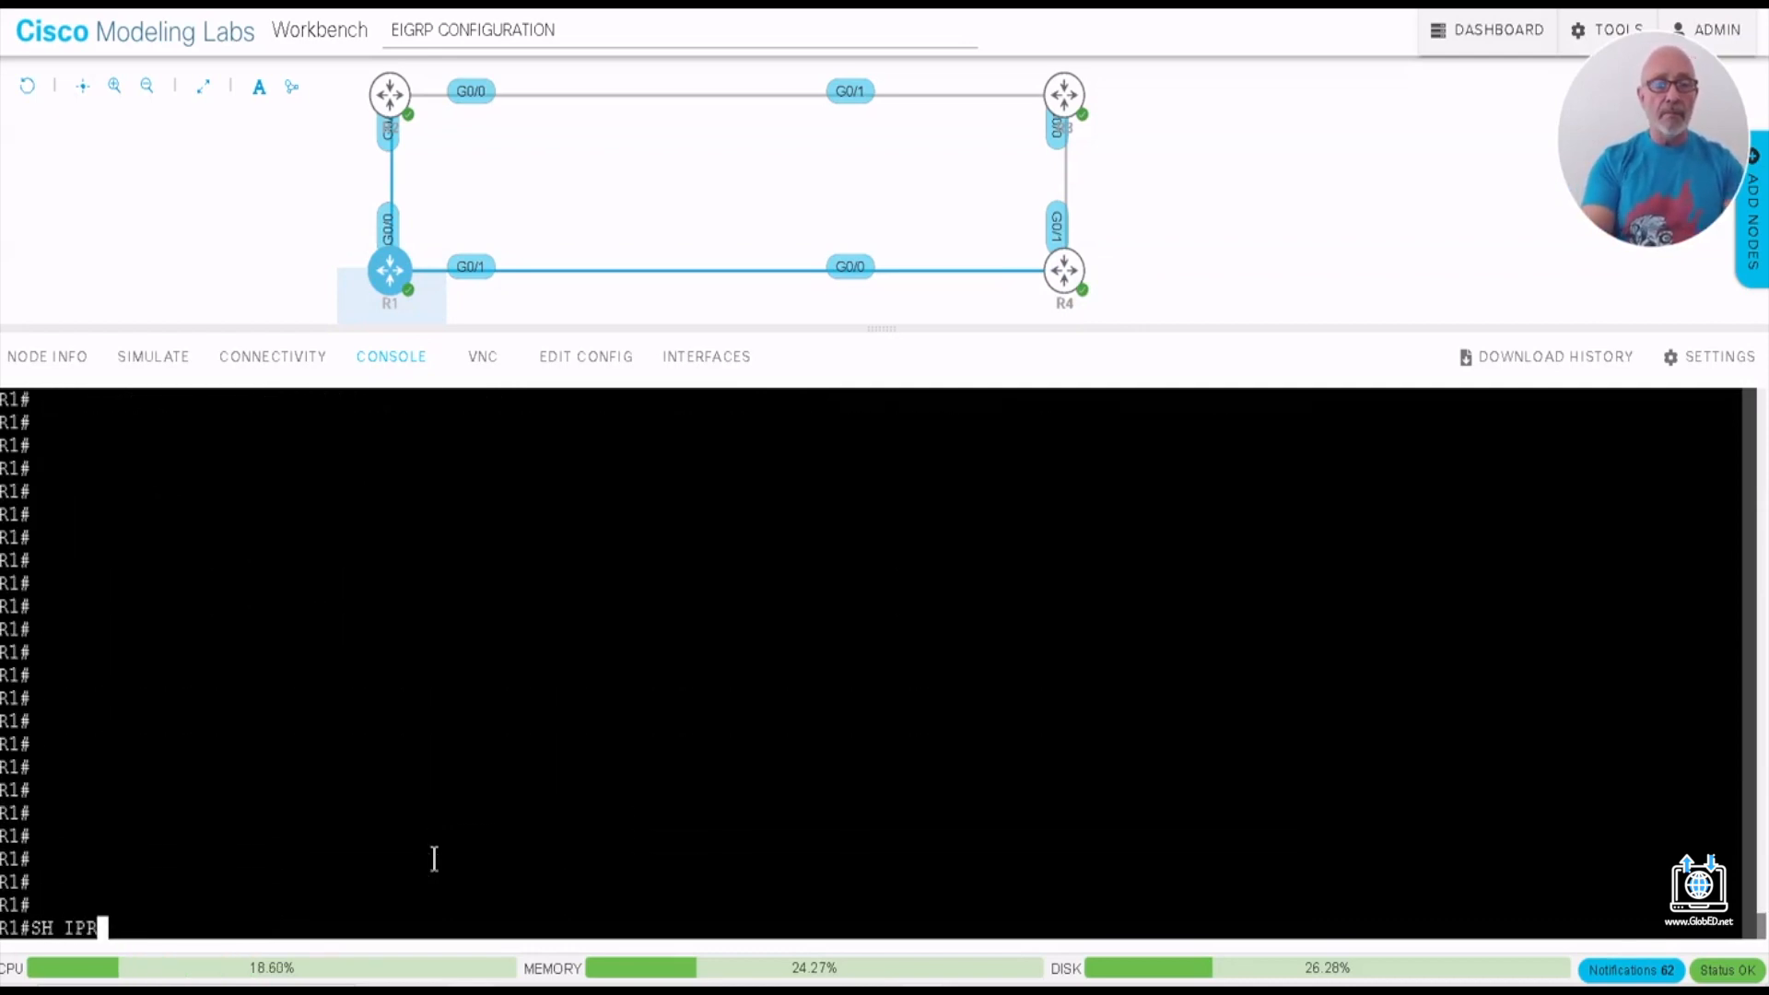
pyautogui.press('BackSpace')
pyautogui.write('ROUTE')
pyautogui.press('Return')
pyautogui.press('space')
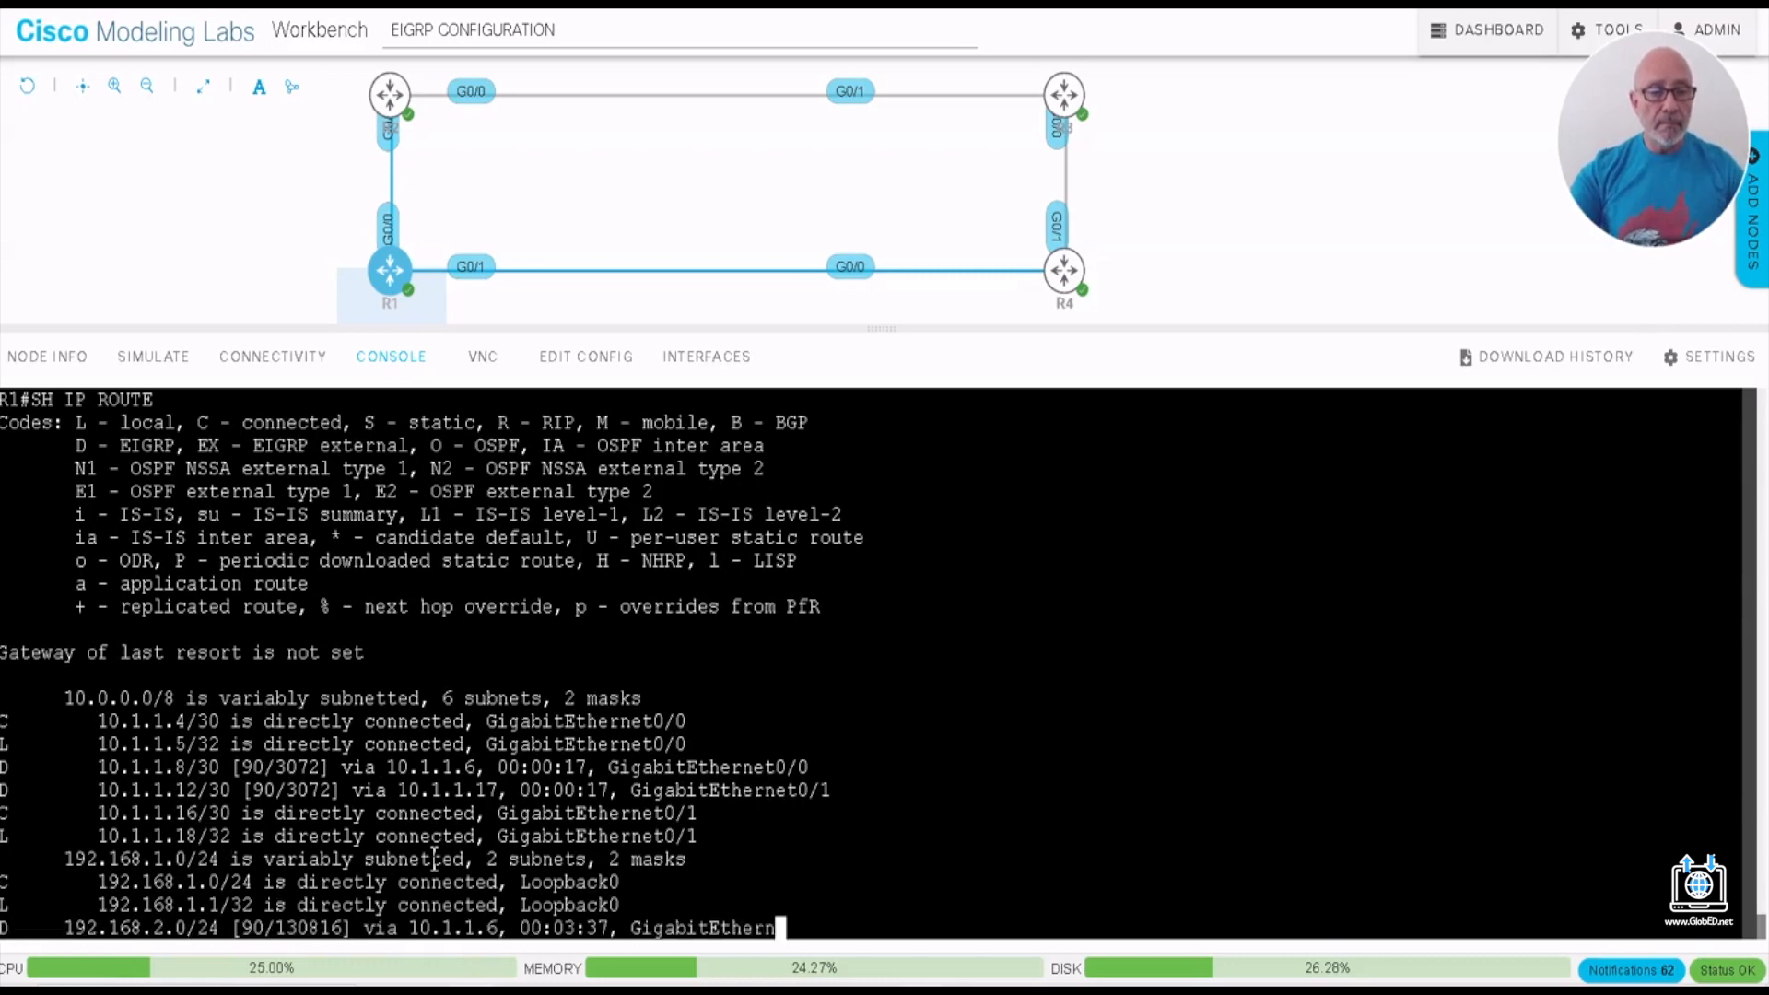
pyautogui.moveTo(5, 700); pyautogui.dragTo(222, 702)
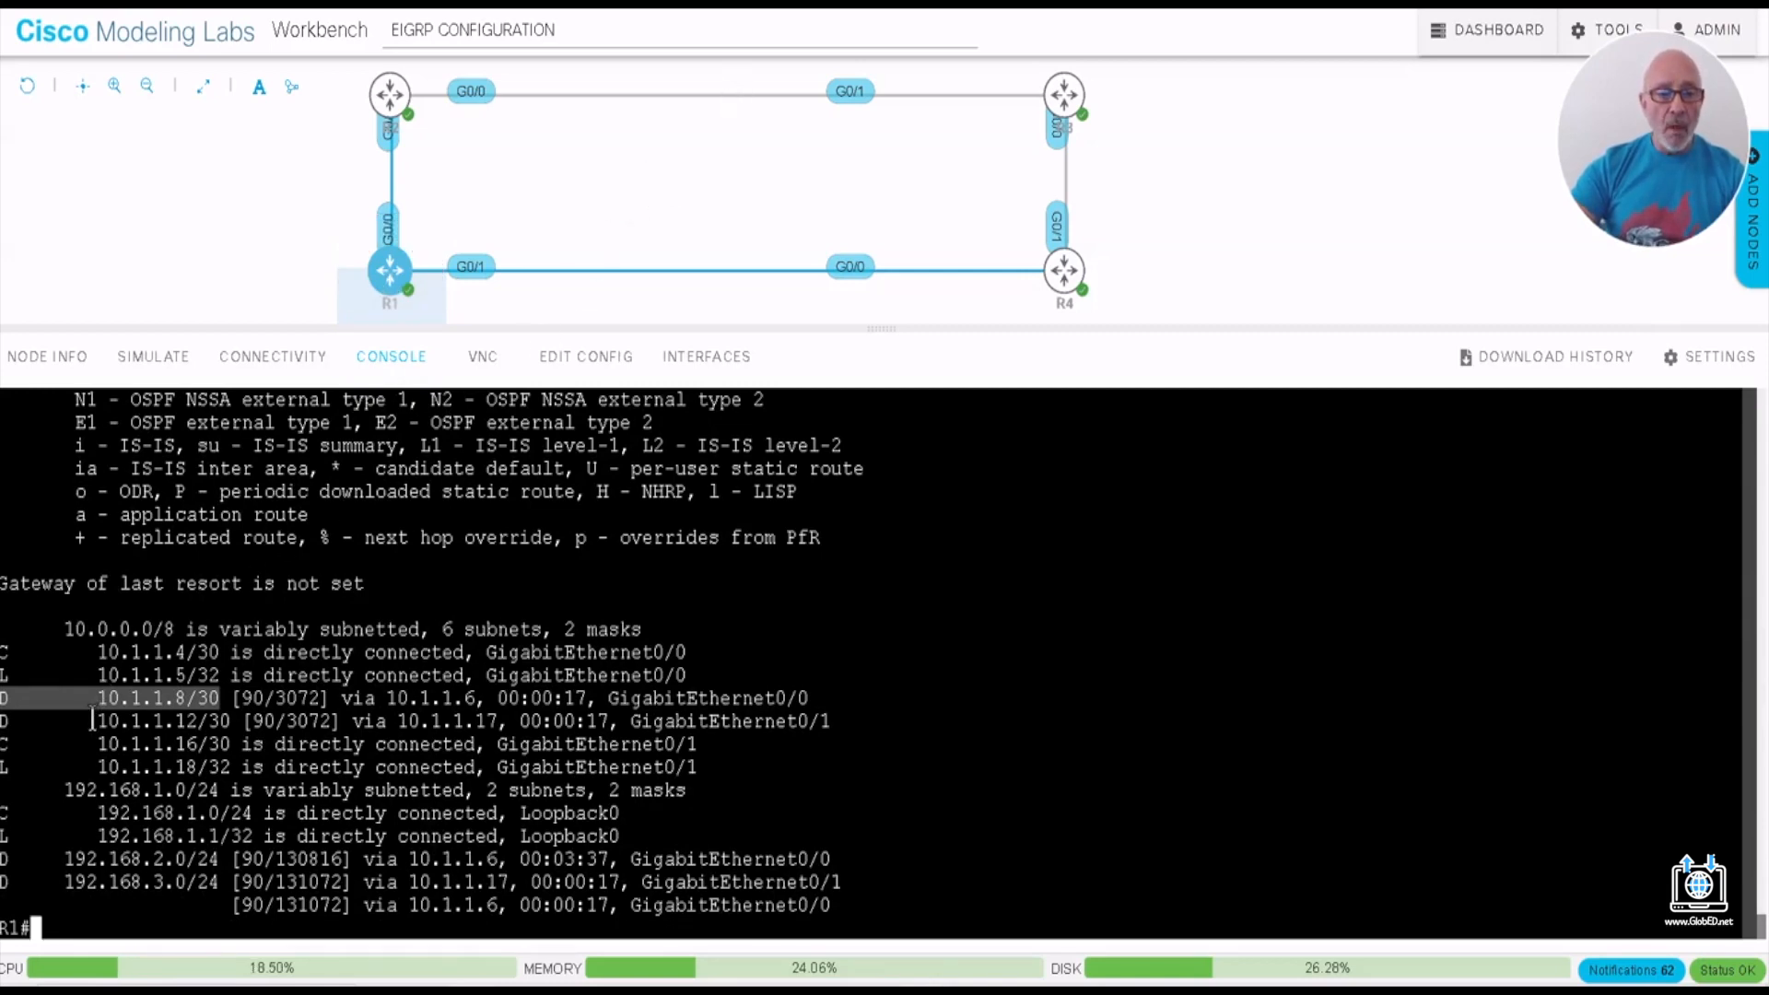
pyautogui.moveTo(97, 720); pyautogui.dragTo(210, 721)
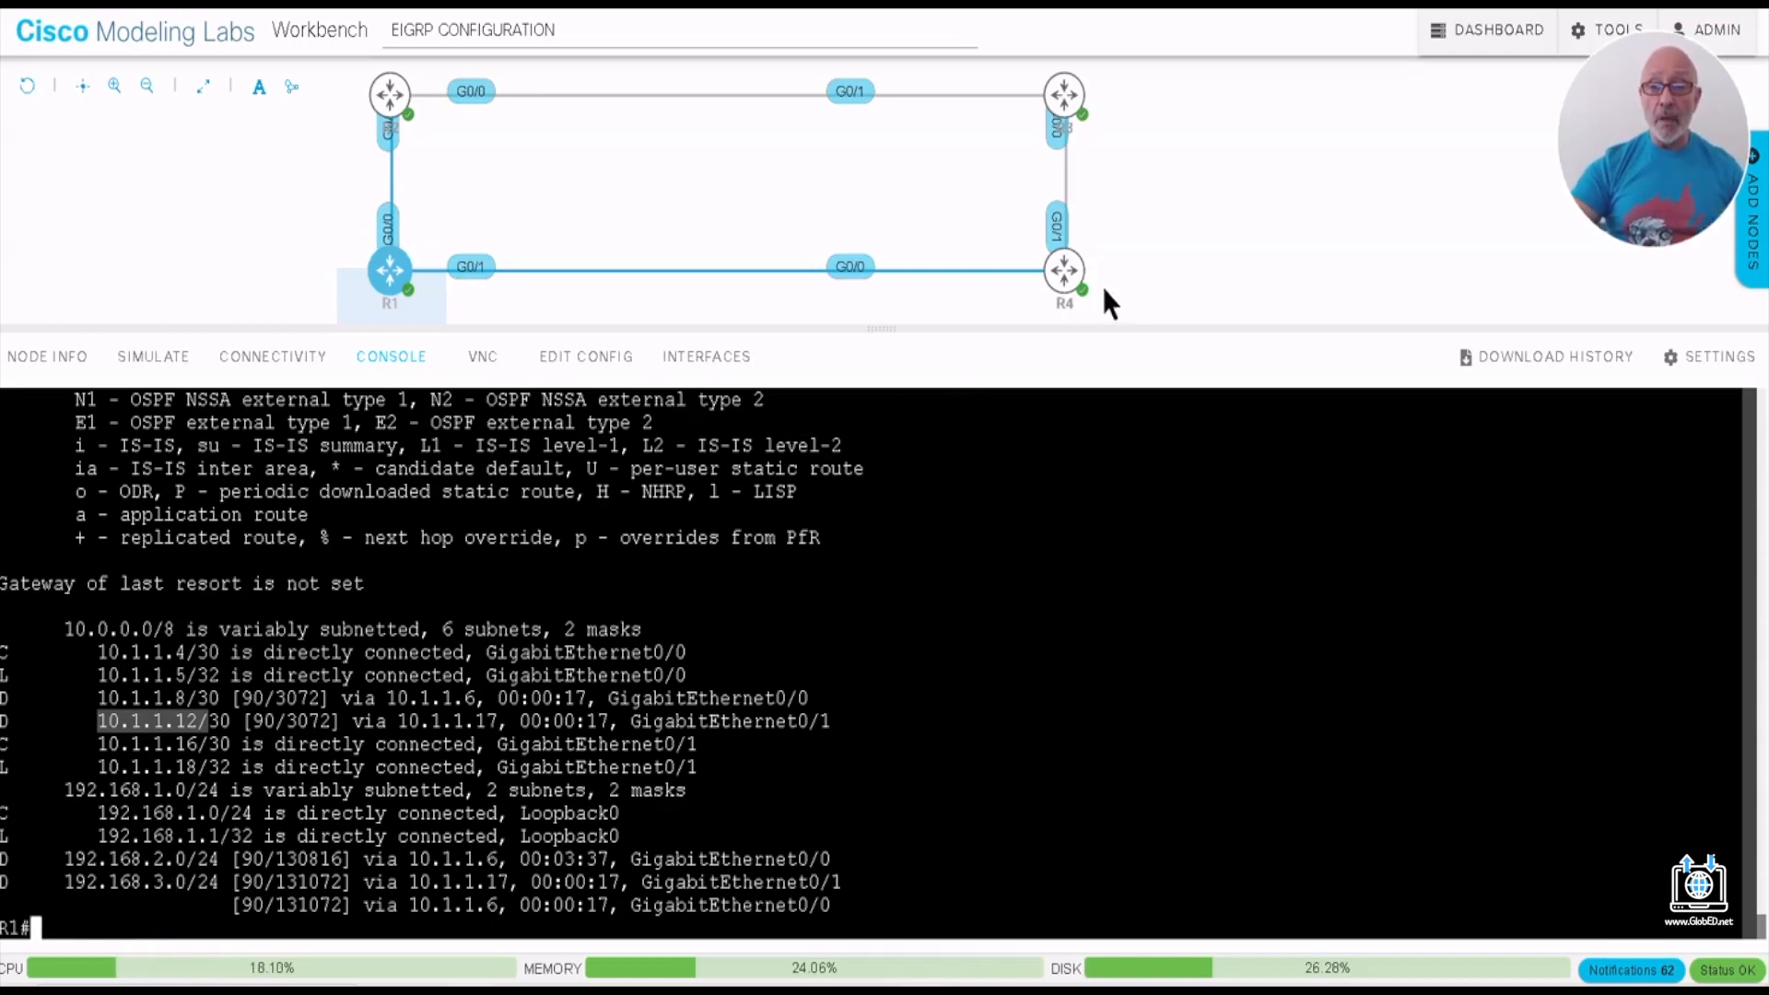
# - Return to R4's console and remove network 192.168.3.0 from its EIGRP process with NO NET
pyautogui.click(1066, 270)
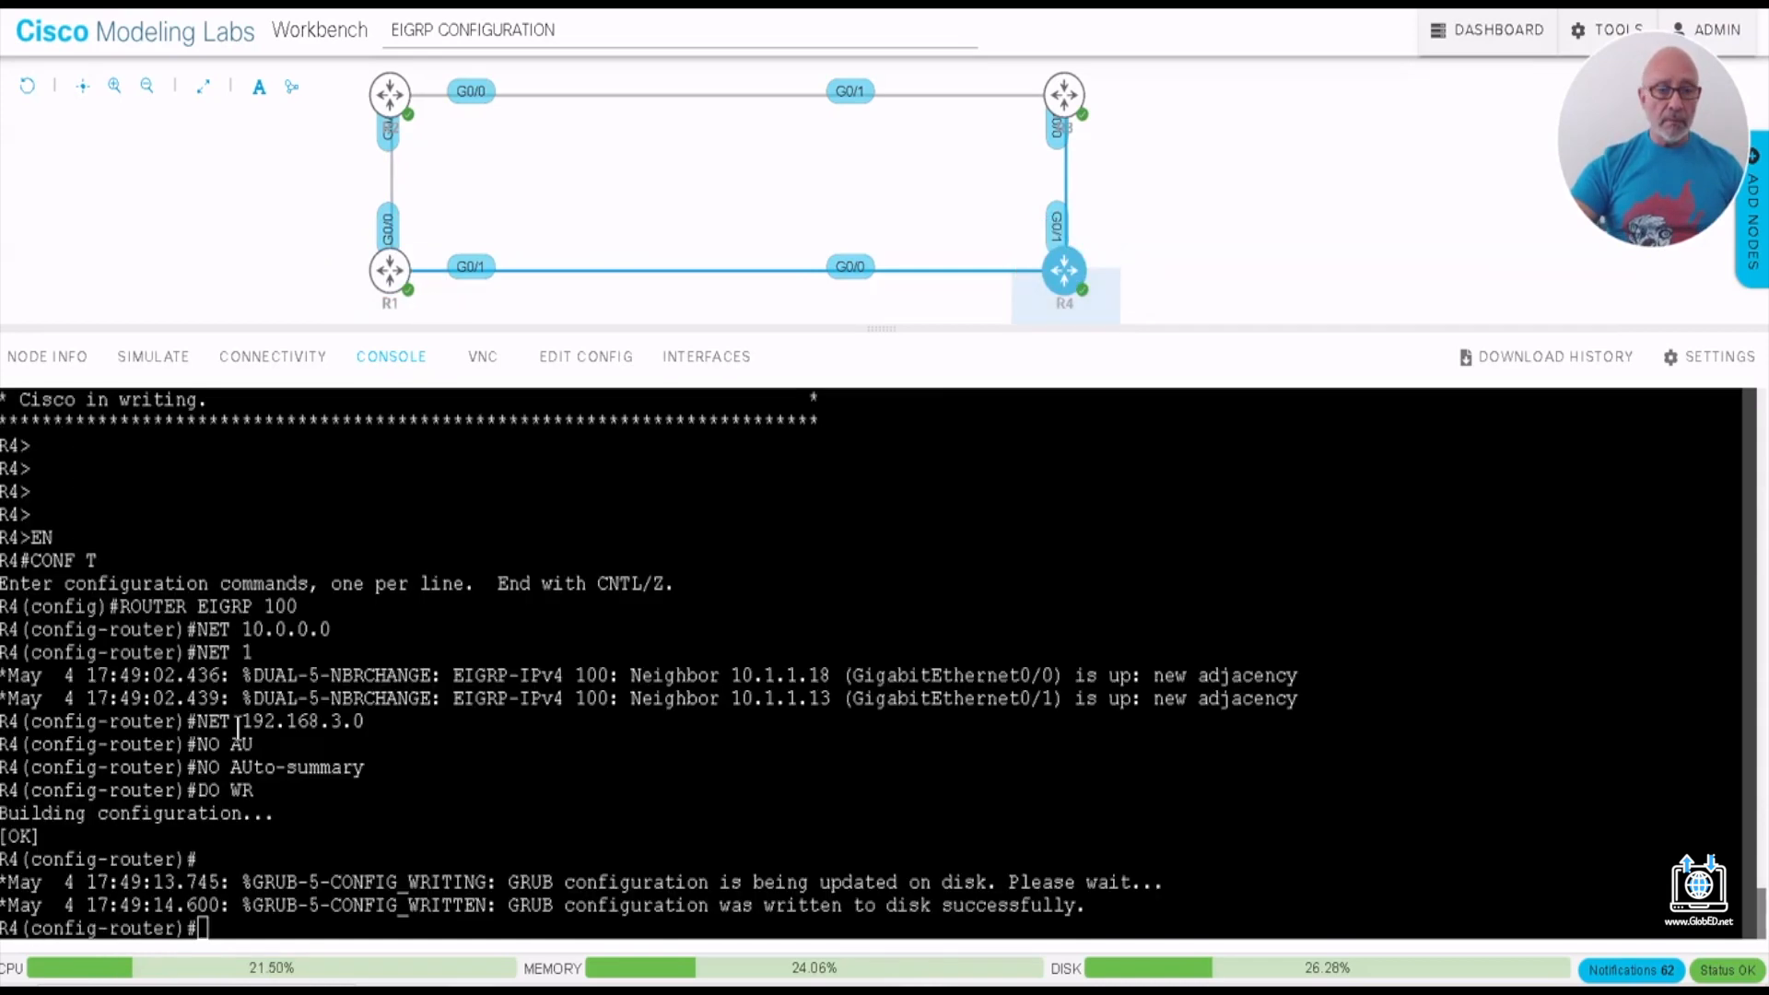
pyautogui.moveTo(344, 722); pyautogui.dragTo(320, 722)
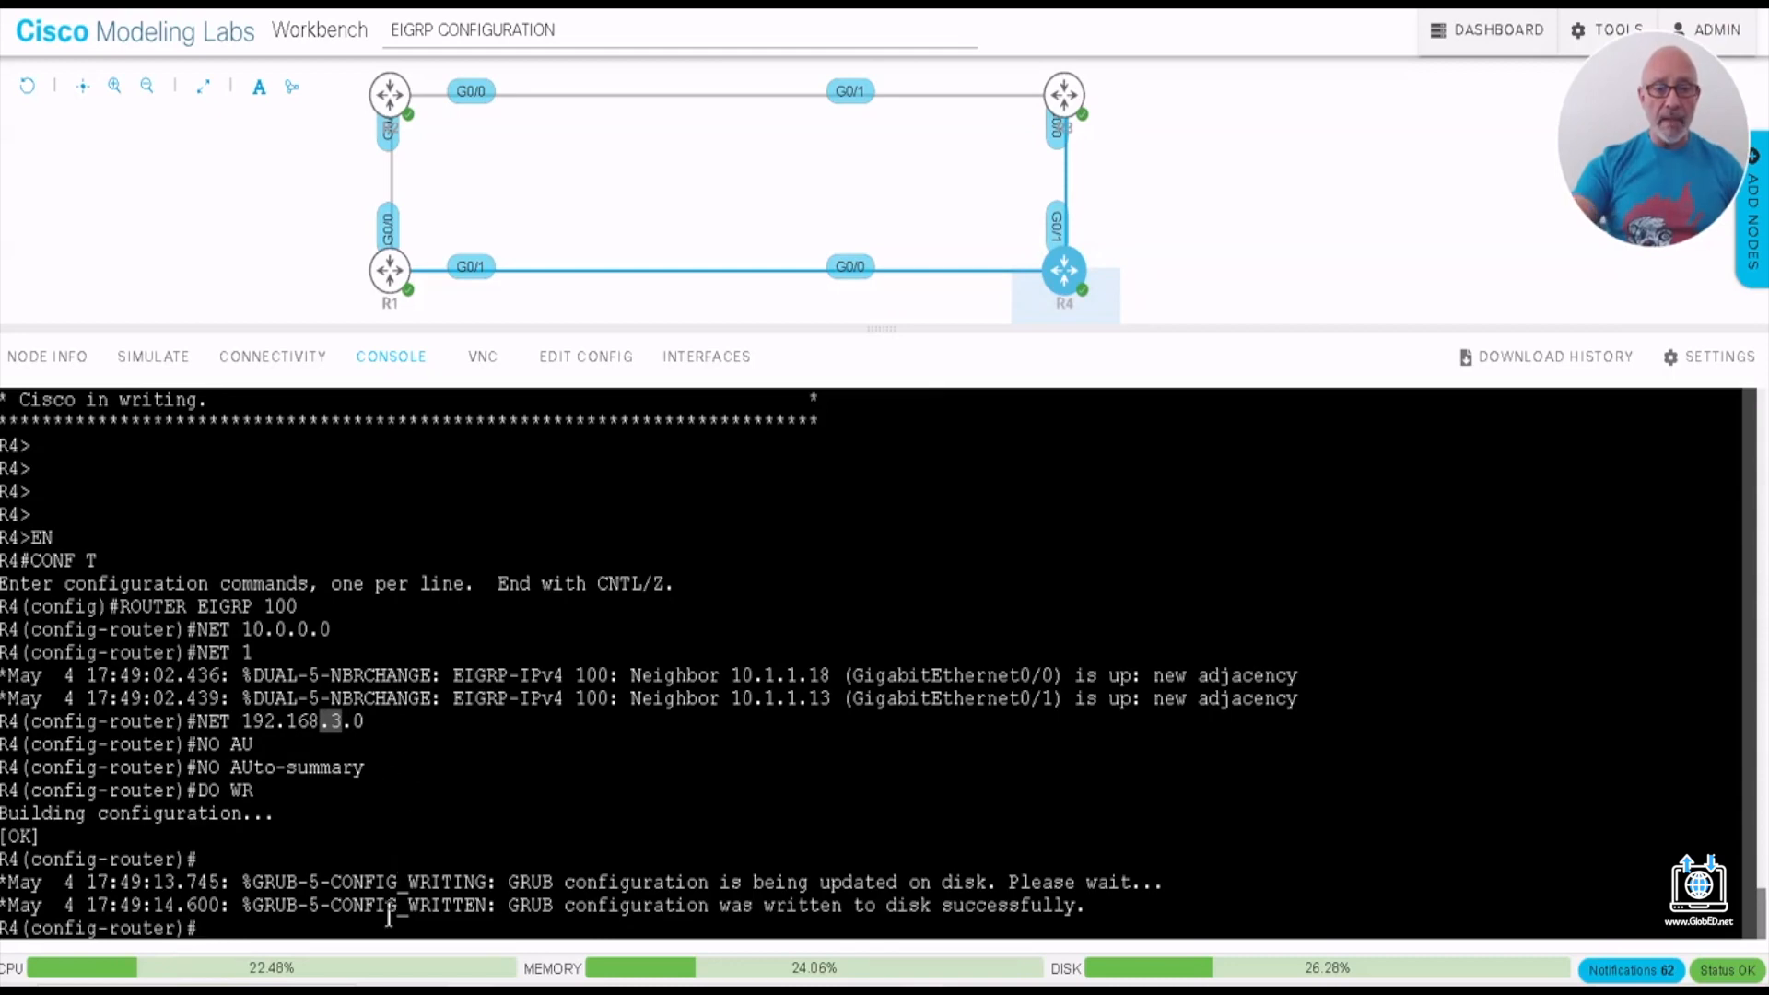
pyautogui.write('NO N')
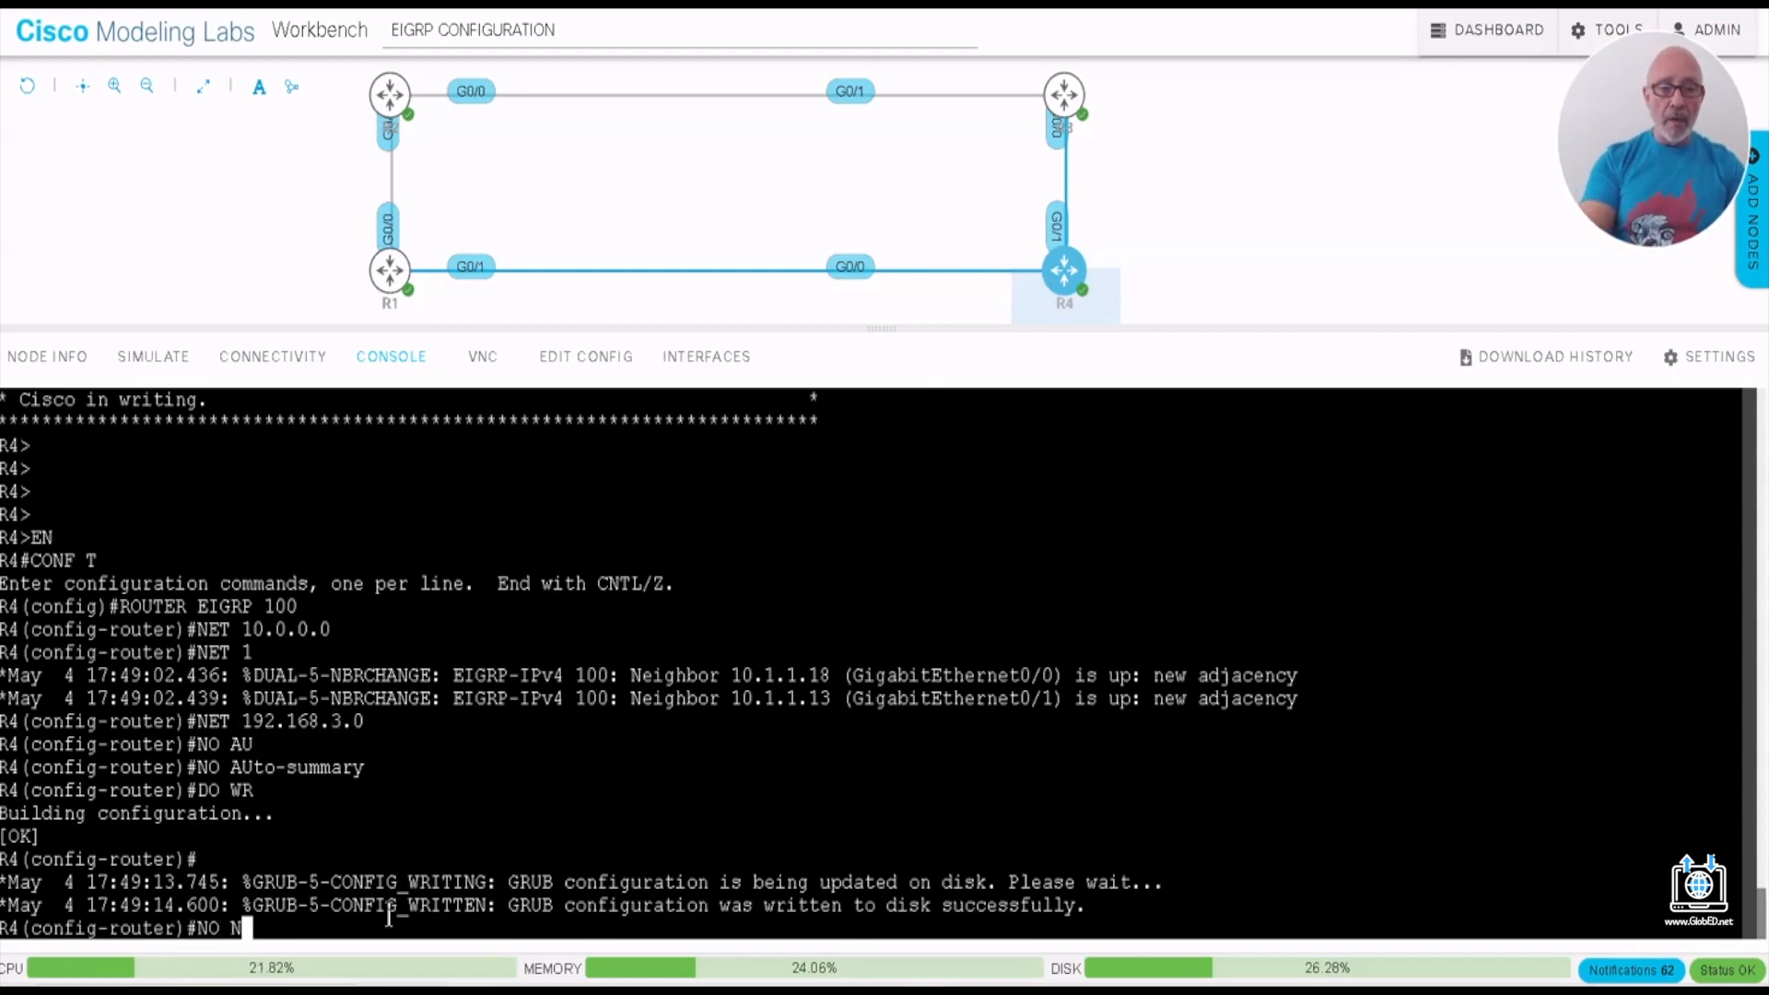
pyautogui.write('ET 192.168.3.0')
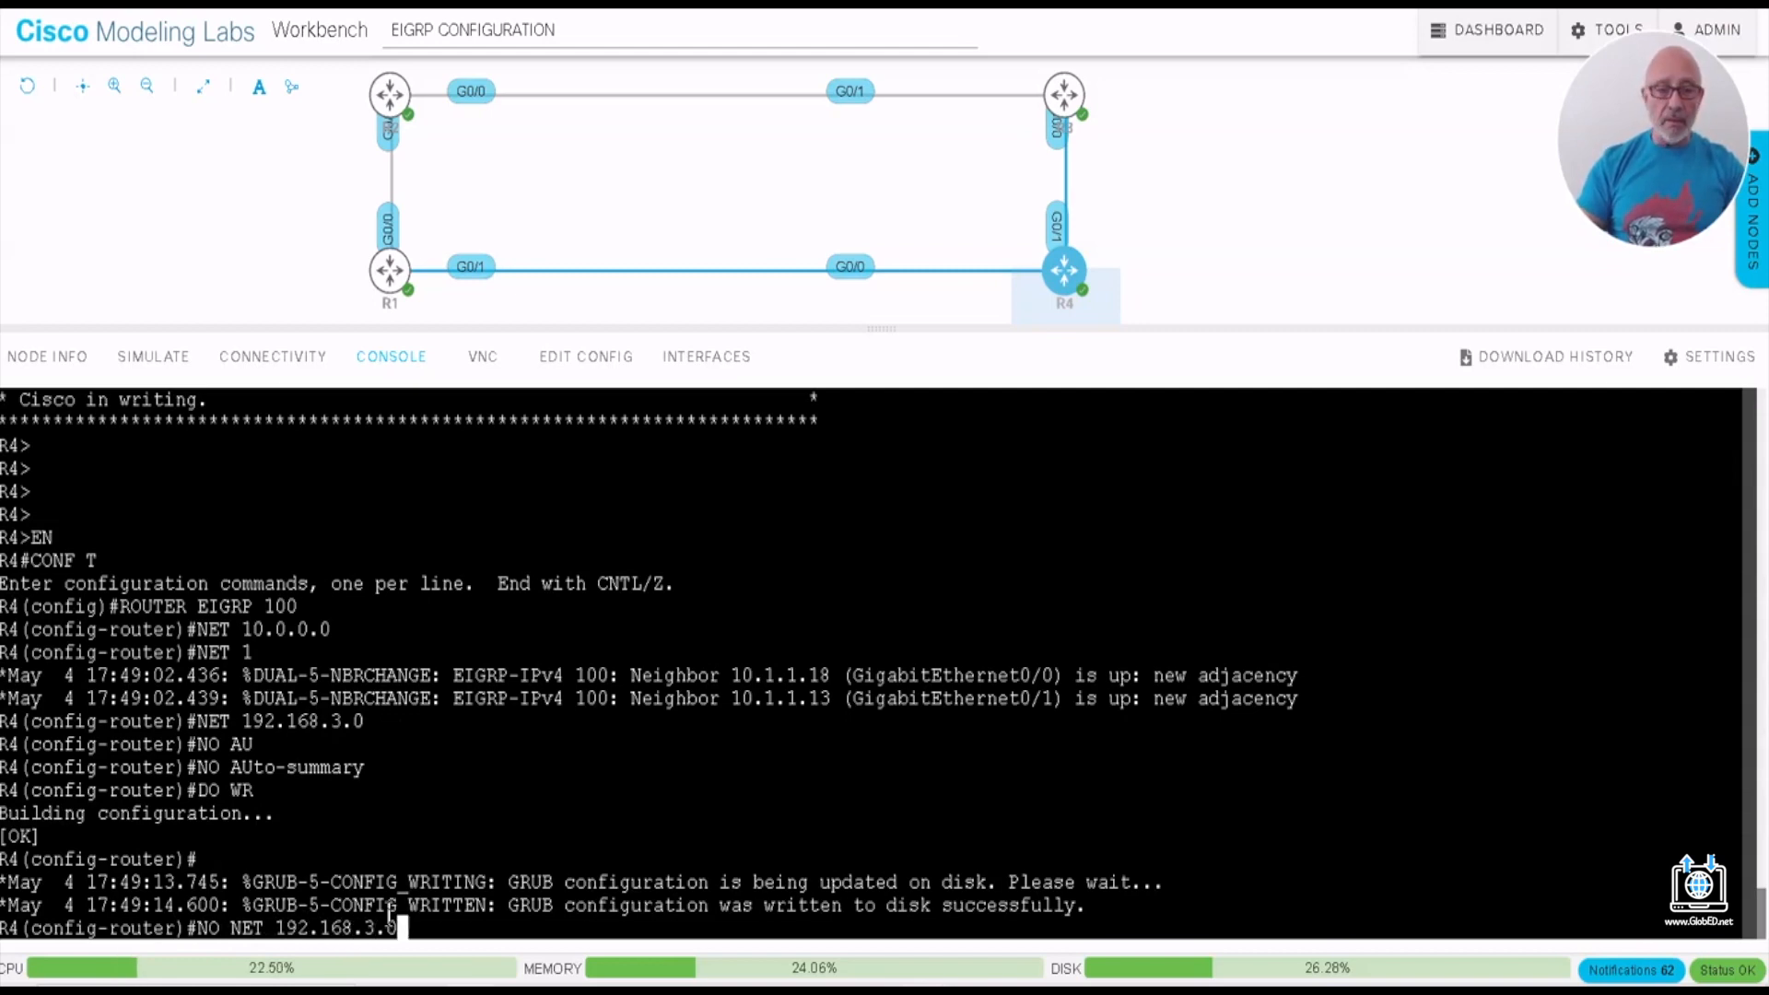
pyautogui.press('Return')
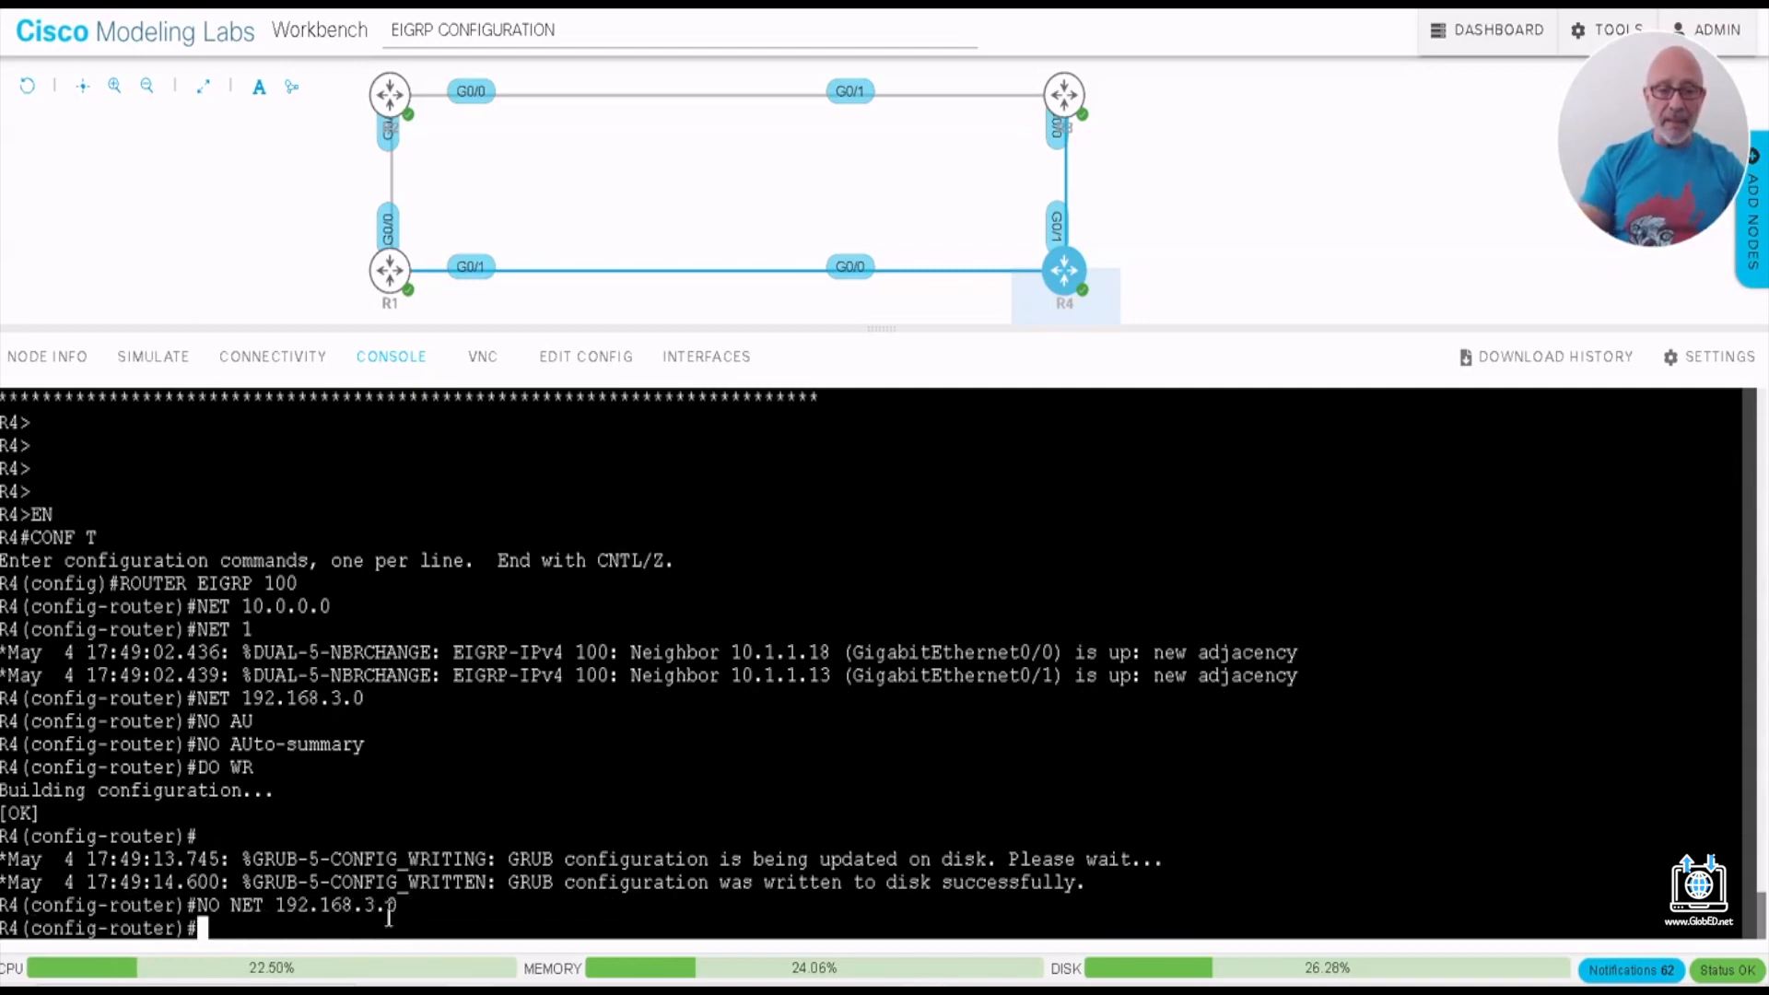
# - Add network 192.168.4.0 to R4's EIGRP process, save with DO WR and exit to privileged mode
pyautogui.write('NET ')
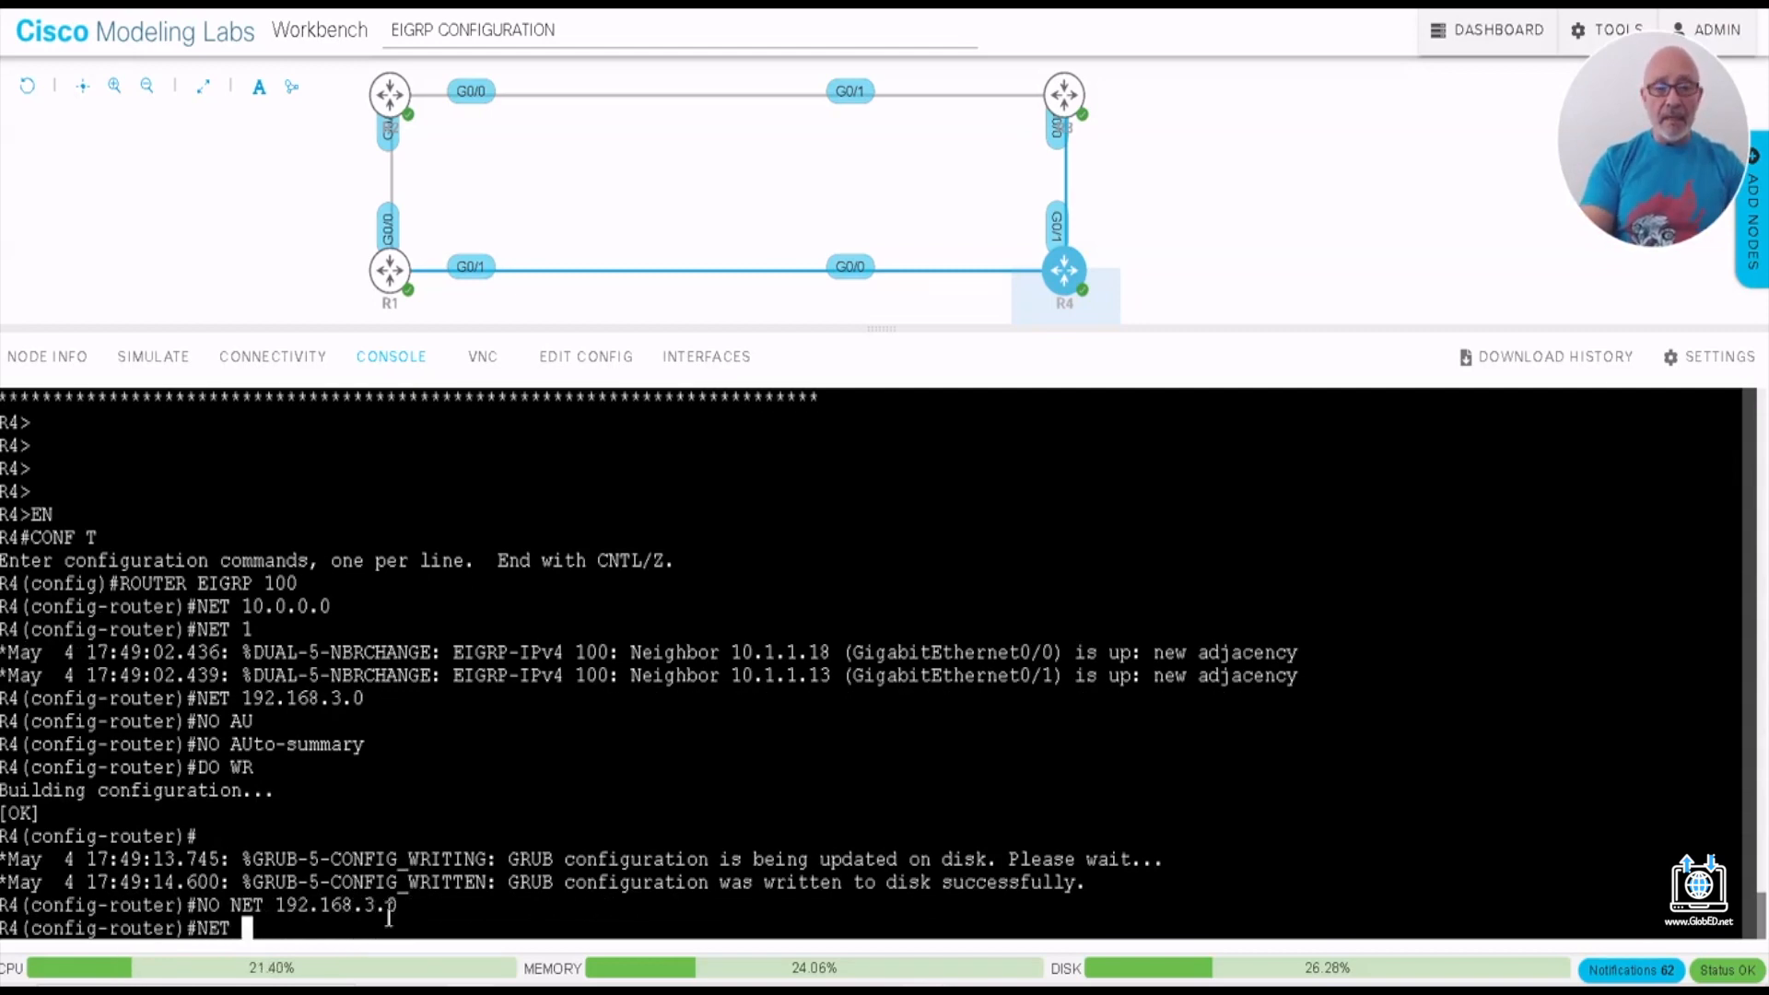
pyautogui.write('192.1')
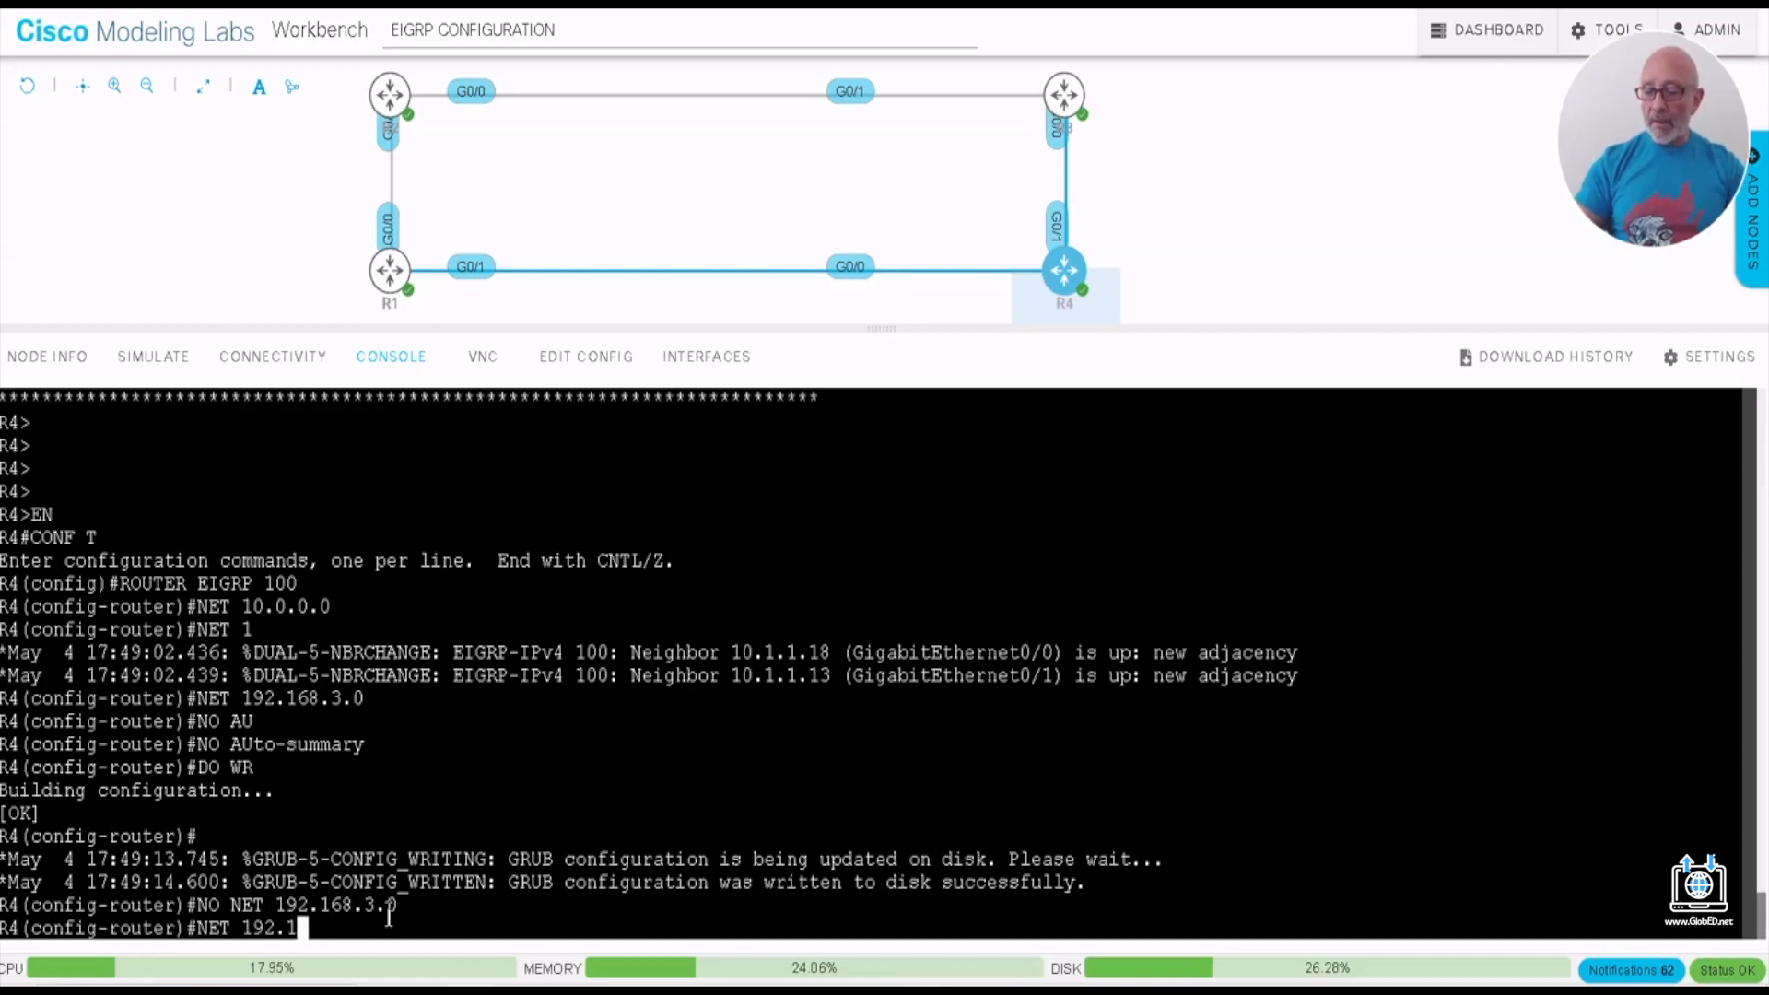
pyautogui.write('68.4.0')
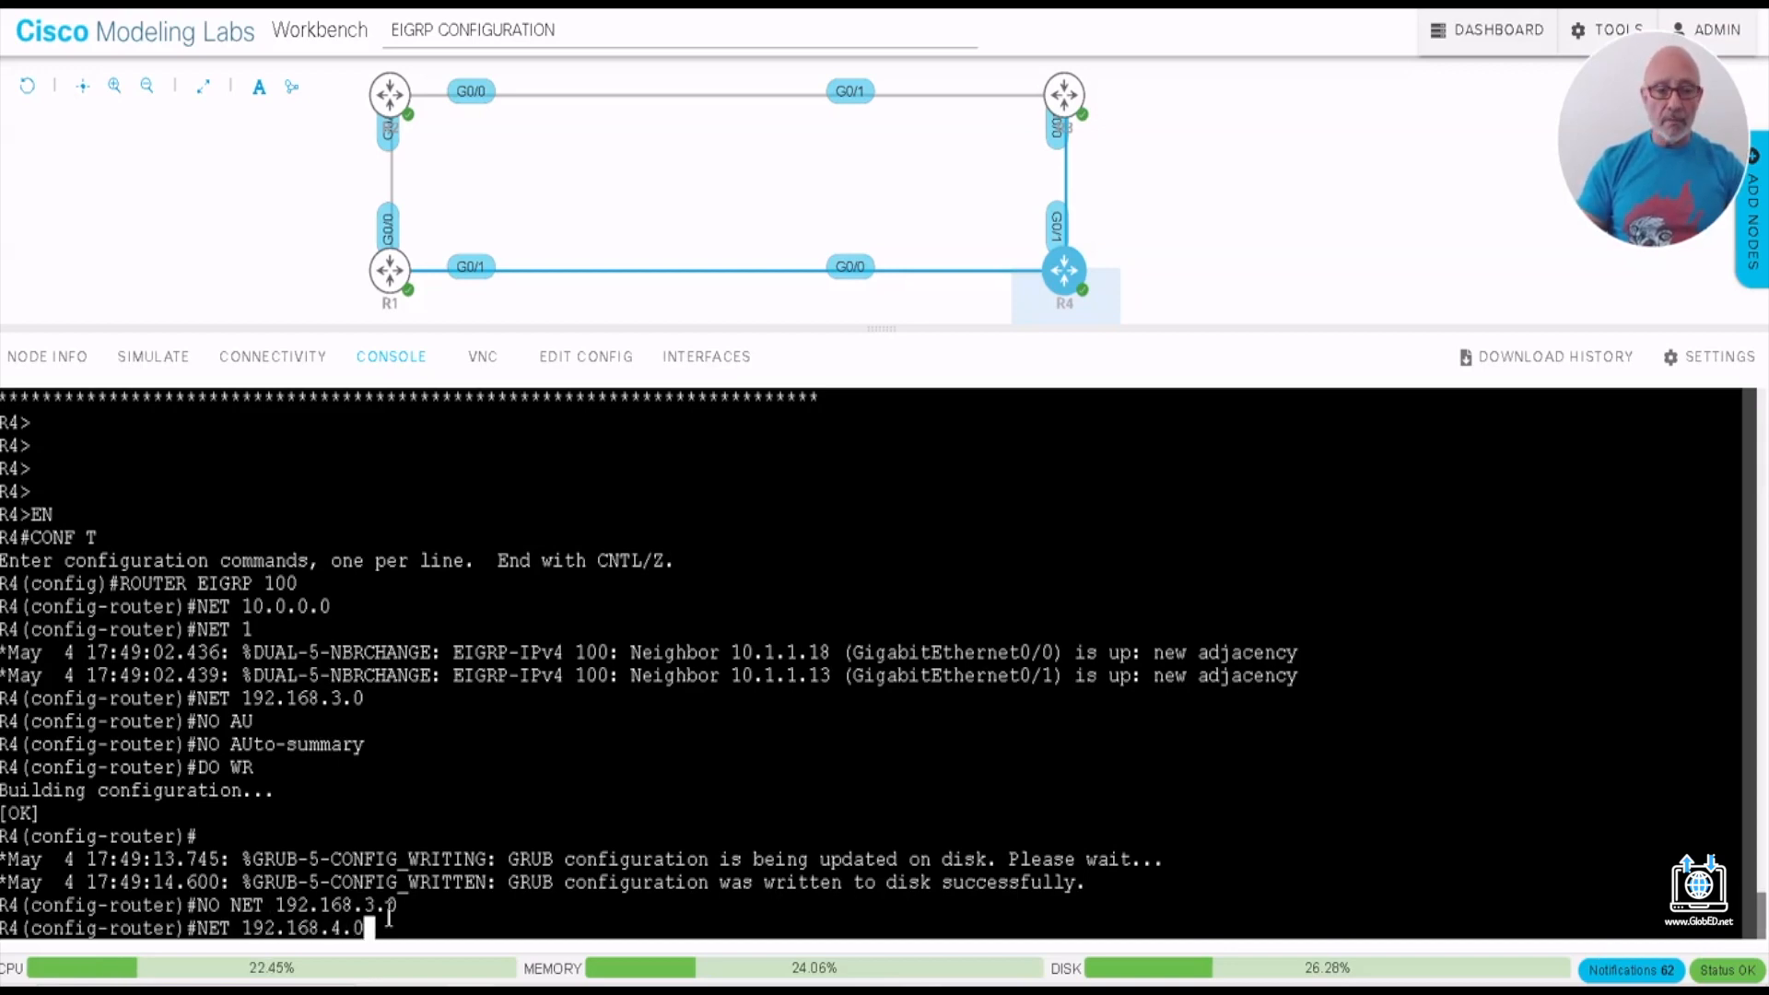
pyautogui.press('Return')
pyautogui.write('DO WR')
pyautogui.press('Return')
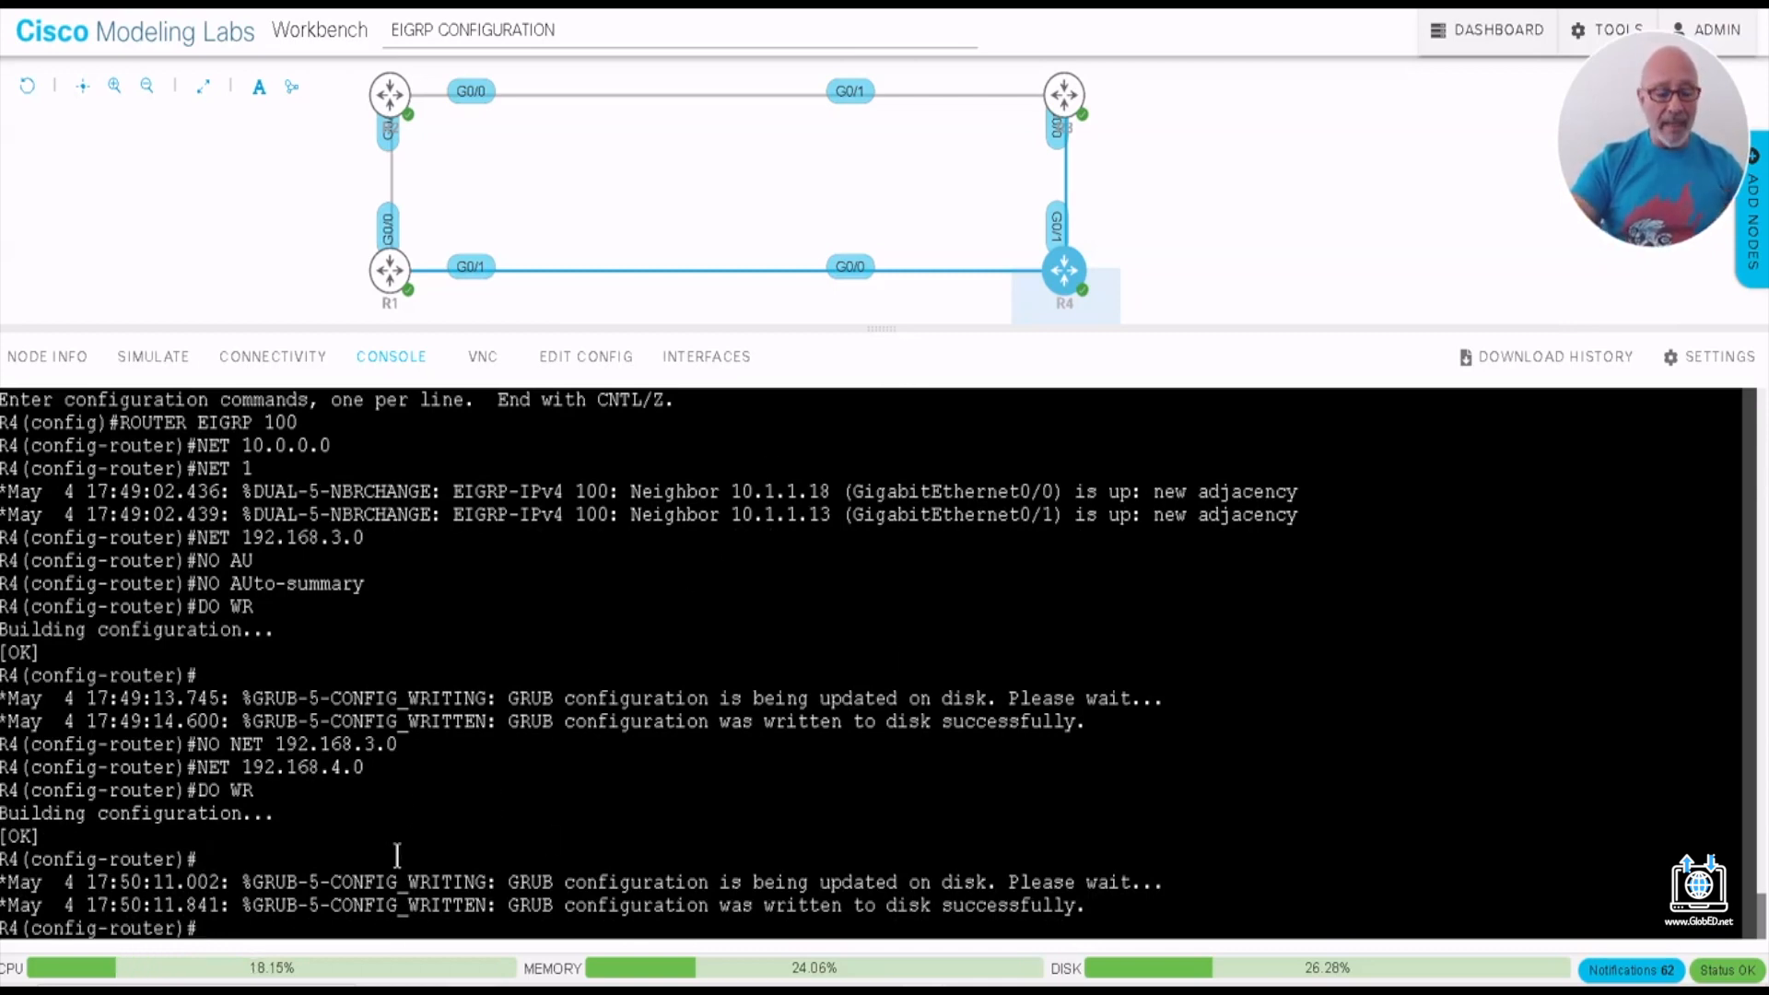
pyautogui.hotkey('ctrl', 'z')
pyautogui.press('Return')
pyautogui.press('Return')
pyautogui.press('Return')
pyautogui.press('Return')
pyautogui.press('Return')
pyautogui.press('Return')
pyautogui.press('Return')
pyautogui.press('Return')
pyautogui.press('Return')
pyautogui.press('Return')
pyautogui.press('Return')
pyautogui.press('Return')
pyautogui.press('Return')
pyautogui.press('Return')
pyautogui.press('Return')
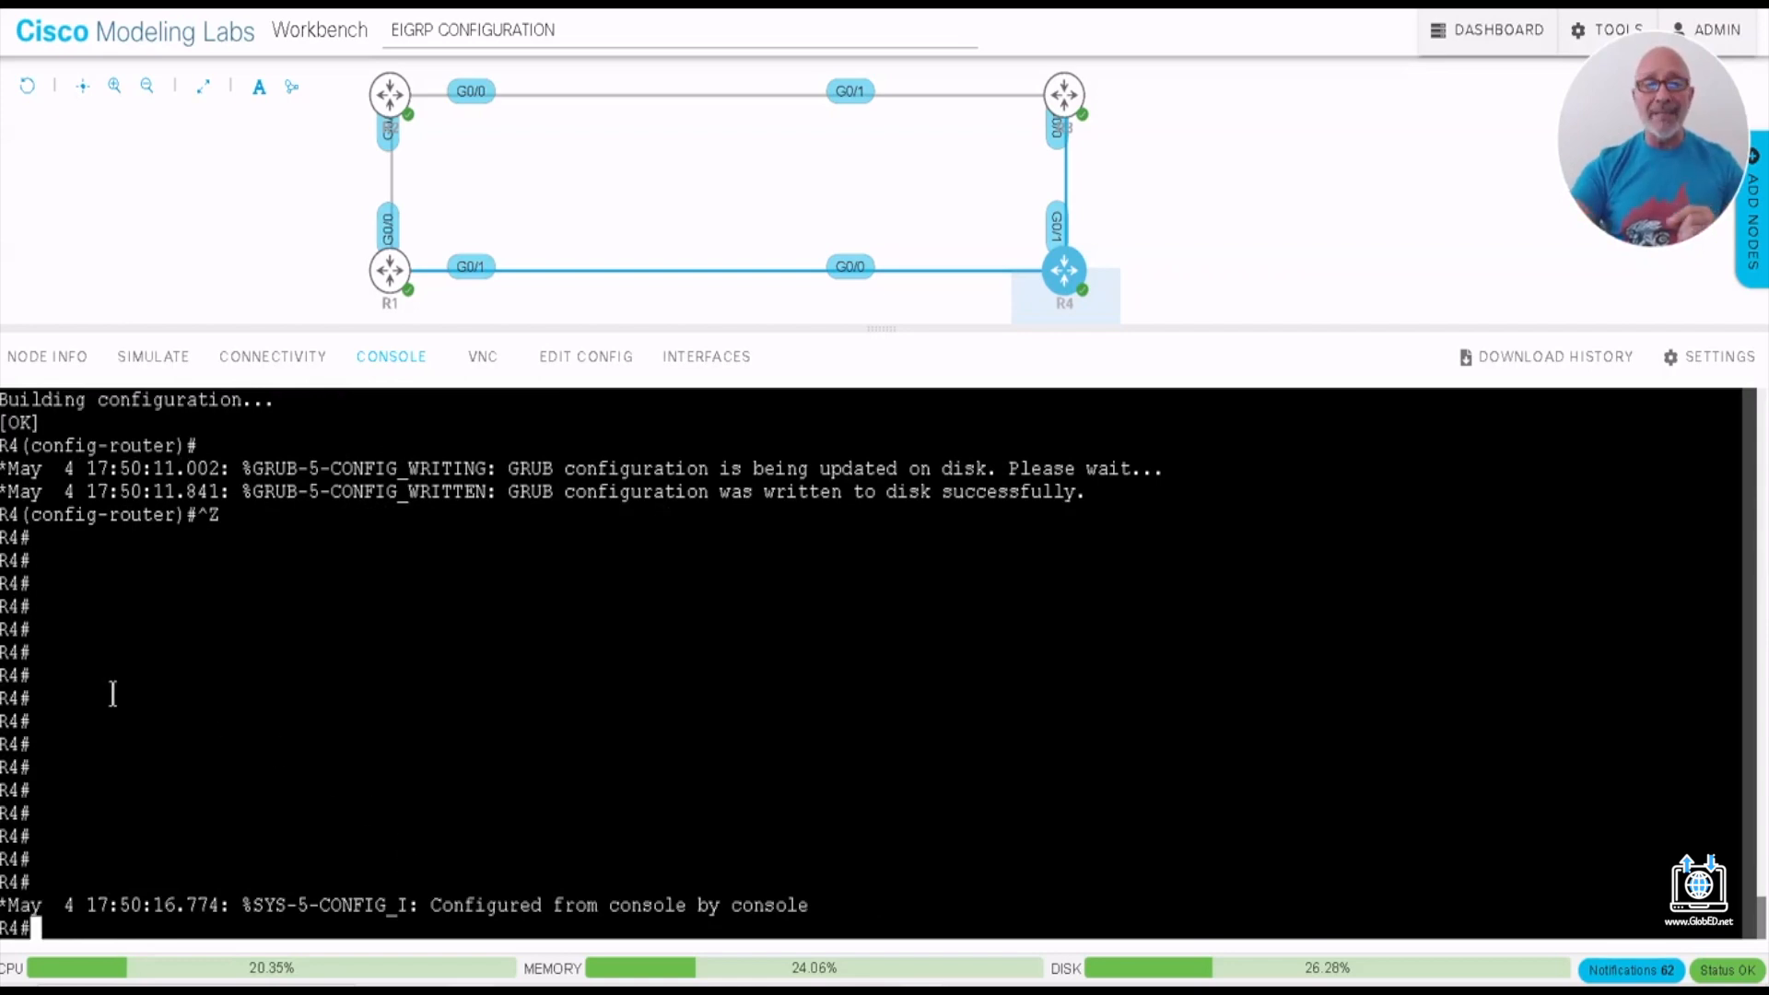
# - Open R1's console again and display its updated routing table with SH IP ROUTE
pyautogui.click(390, 272)
pyautogui.click(429, 255)
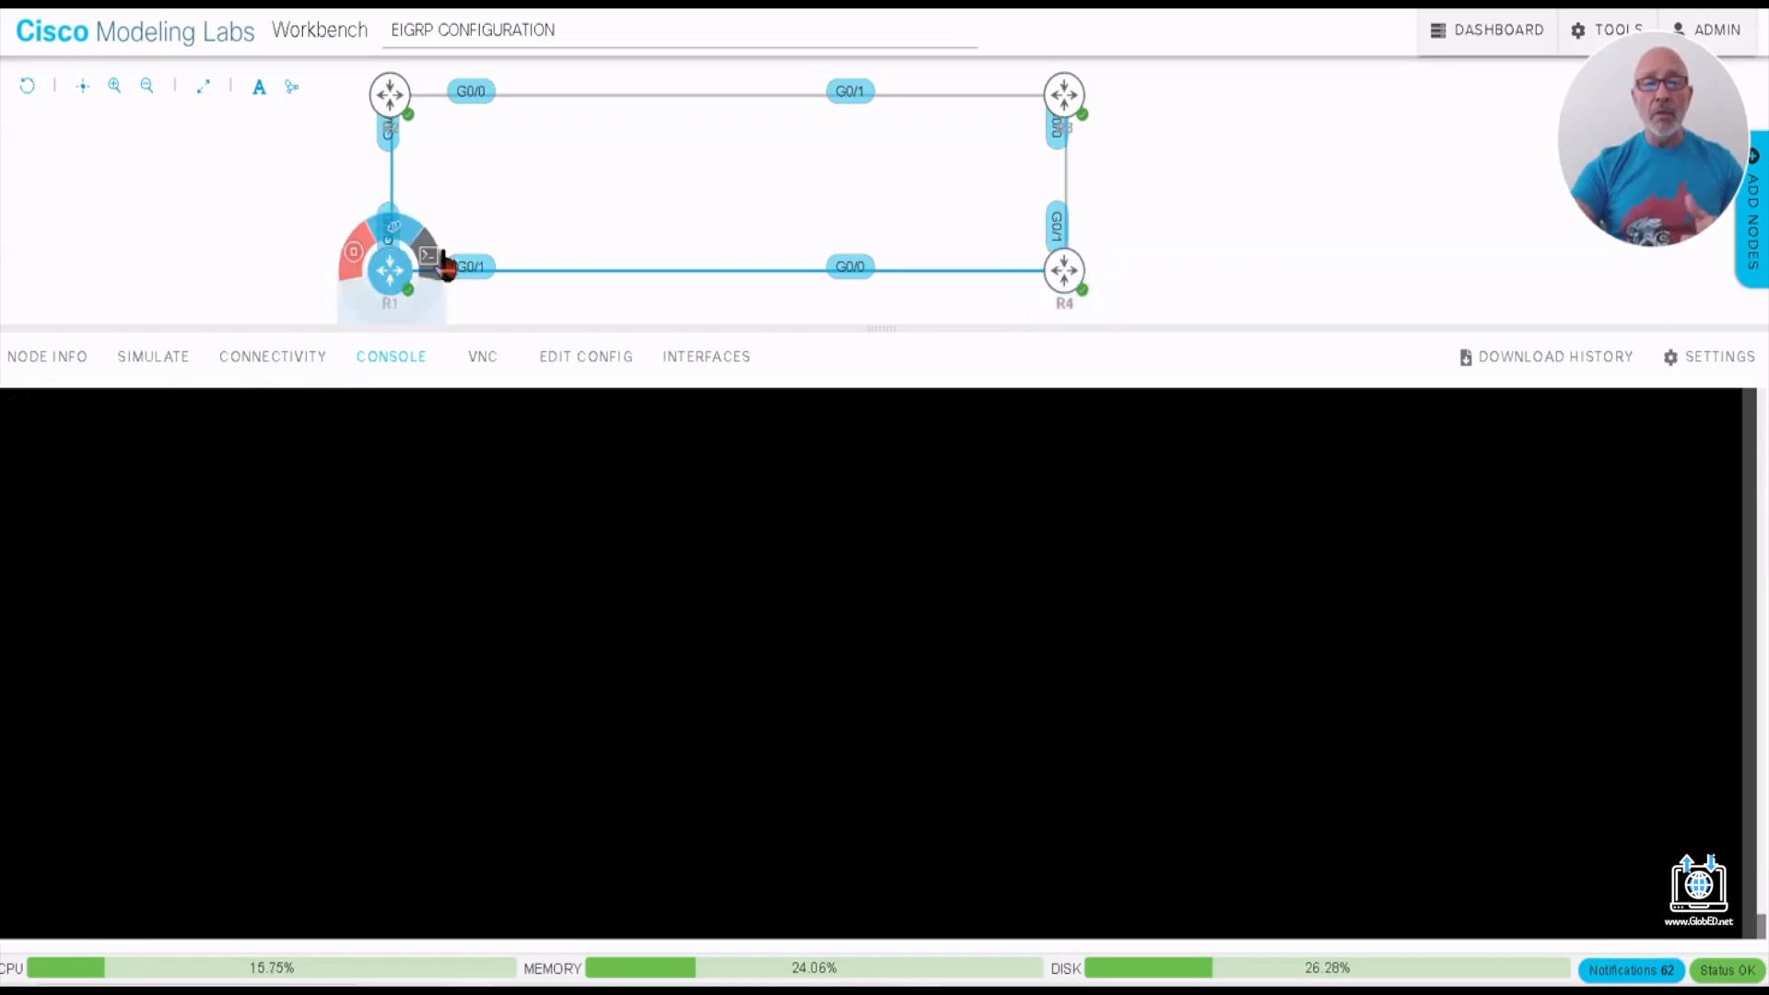
pyautogui.press('Return')
pyautogui.press('Return')
pyautogui.press('Return')
pyautogui.press('Return')
pyautogui.press('Return')
pyautogui.press('Return')
pyautogui.press('Return')
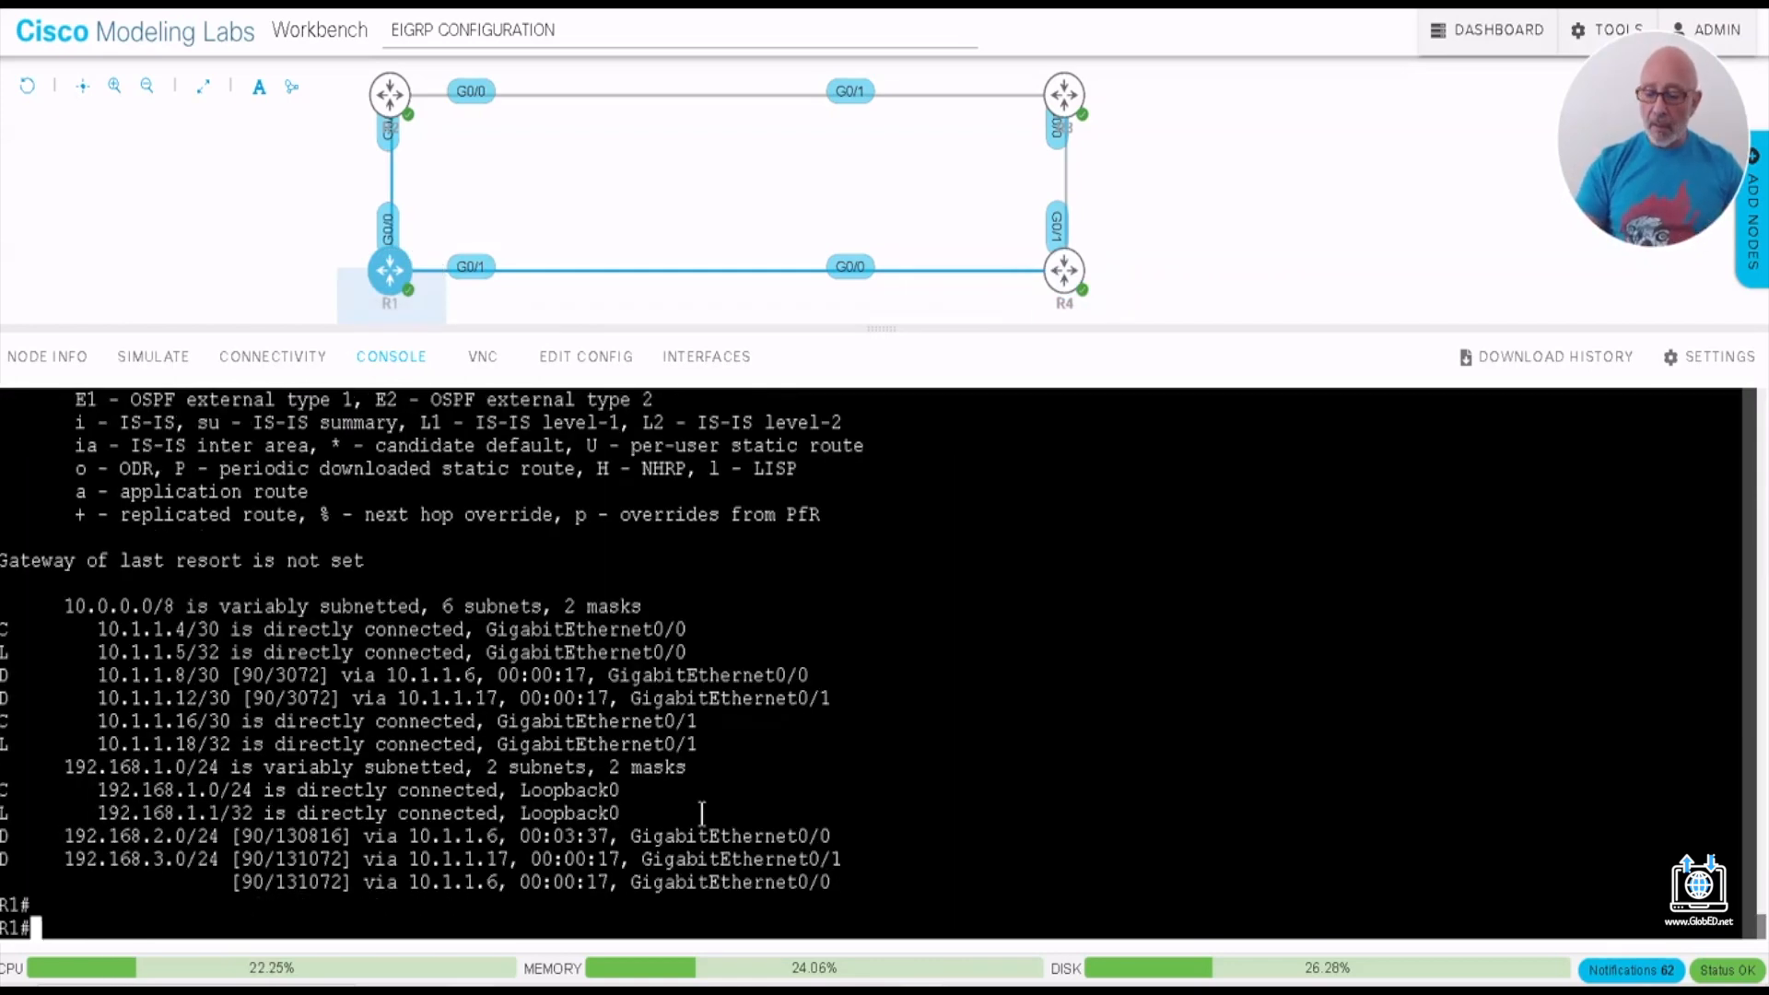
pyautogui.press('Return')
pyautogui.press('Return')
pyautogui.press('Return')
pyautogui.press('Return')
pyautogui.press('Return')
pyautogui.press('Return')
pyautogui.press('Return')
pyautogui.press('Return')
pyautogui.press('Return')
pyautogui.press('Return')
pyautogui.press('Return')
pyautogui.press('Return')
pyautogui.press('Return')
pyautogui.press('Return')
pyautogui.press('Return')
pyautogui.press('Return')
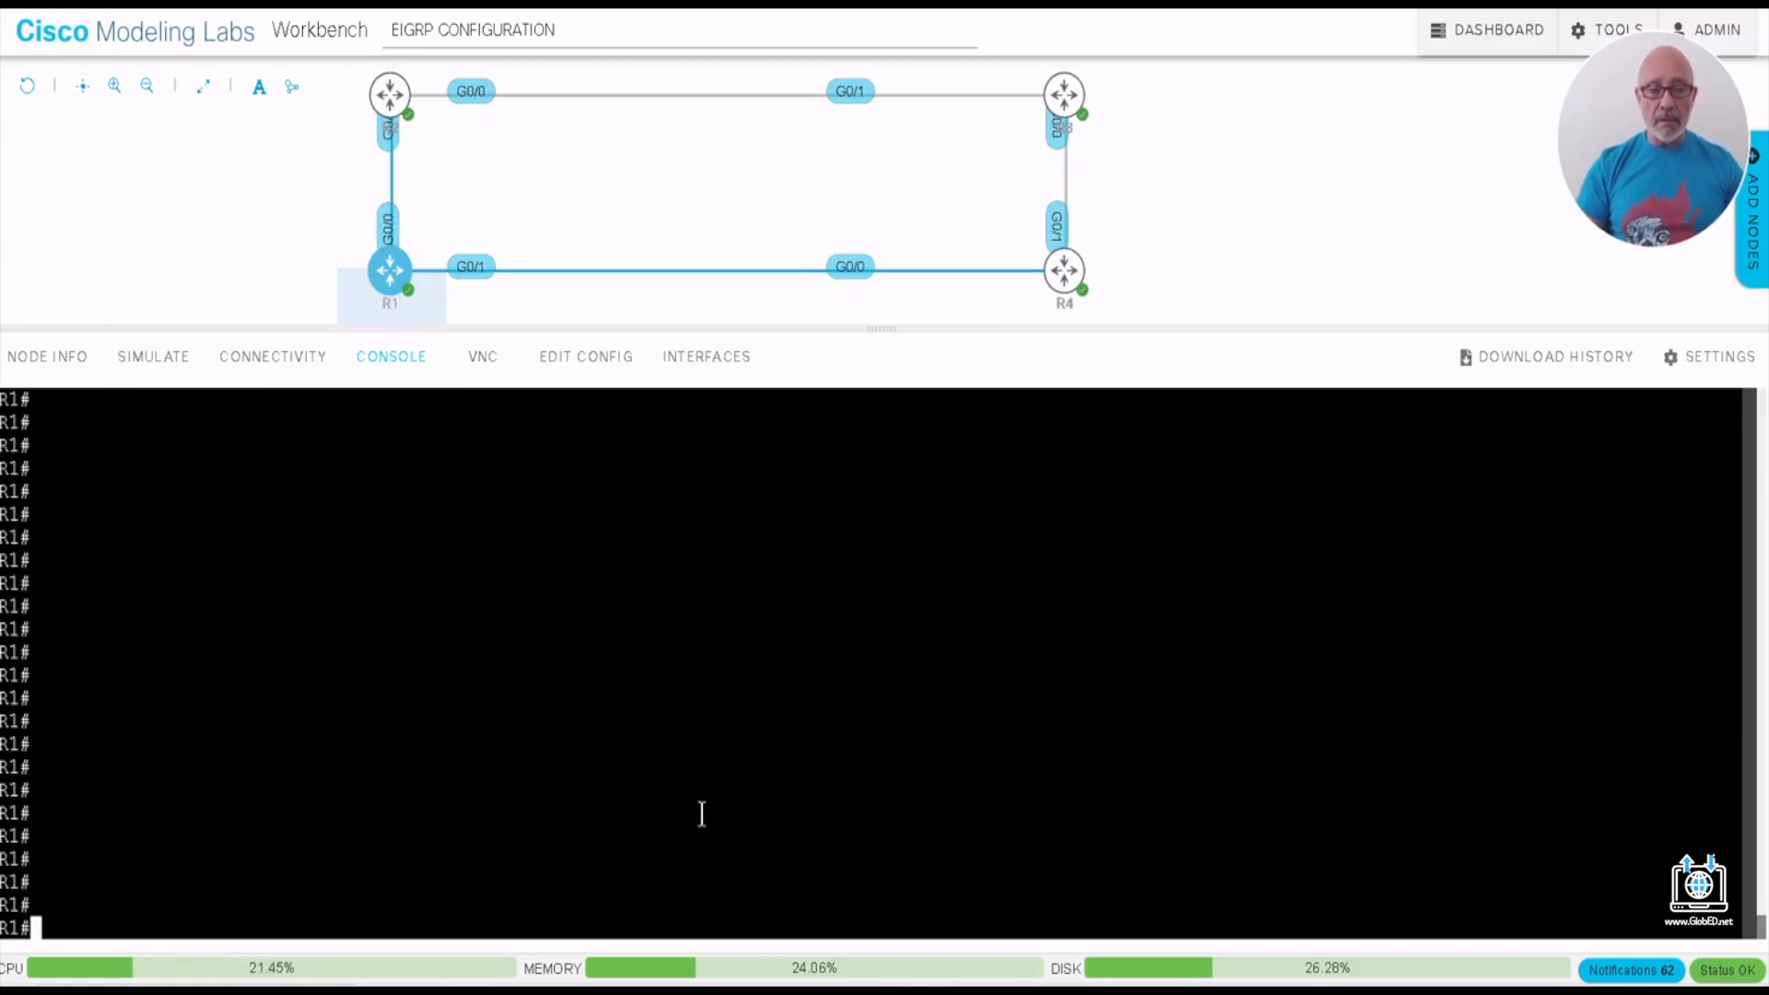
pyautogui.write('SH IP ROUTE')
pyautogui.press('Return')
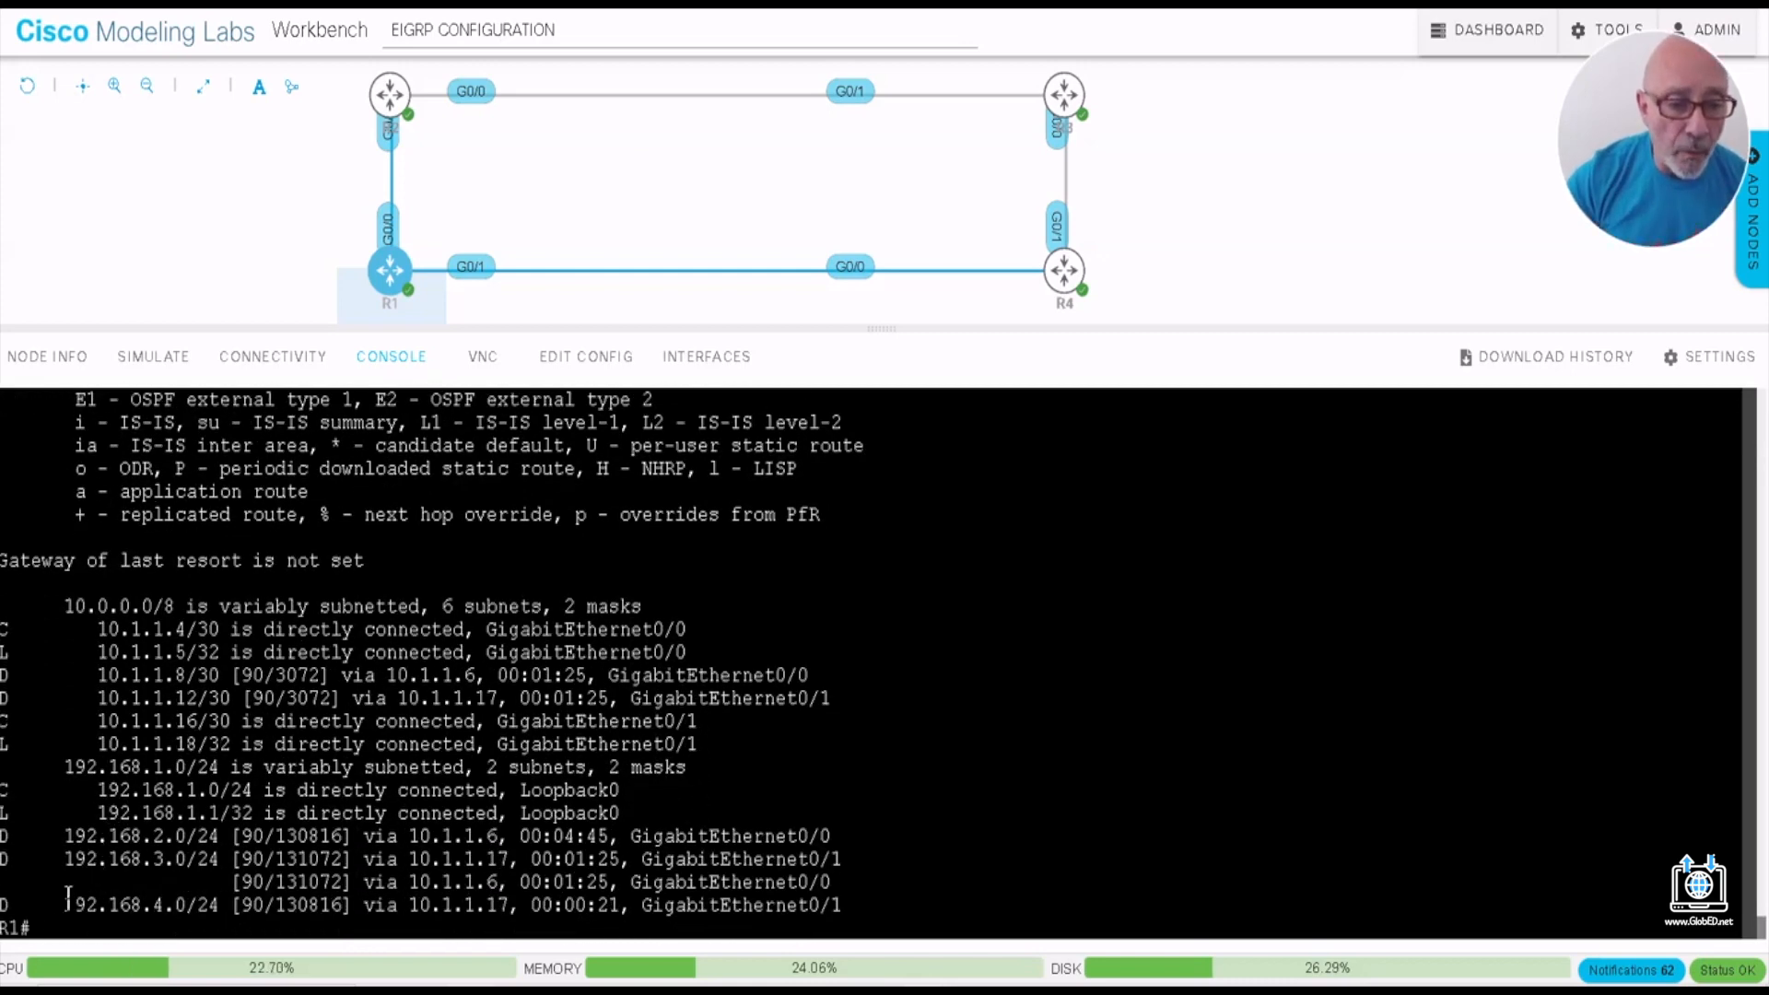
# - Examine R1's EIGRP routes to 192.168.4.0, 192.168.3.0, 192.168.2.0 and the remote 10.1.1.12/30 subnet
pyautogui.moveTo(65, 905); pyautogui.dragTo(213, 903)
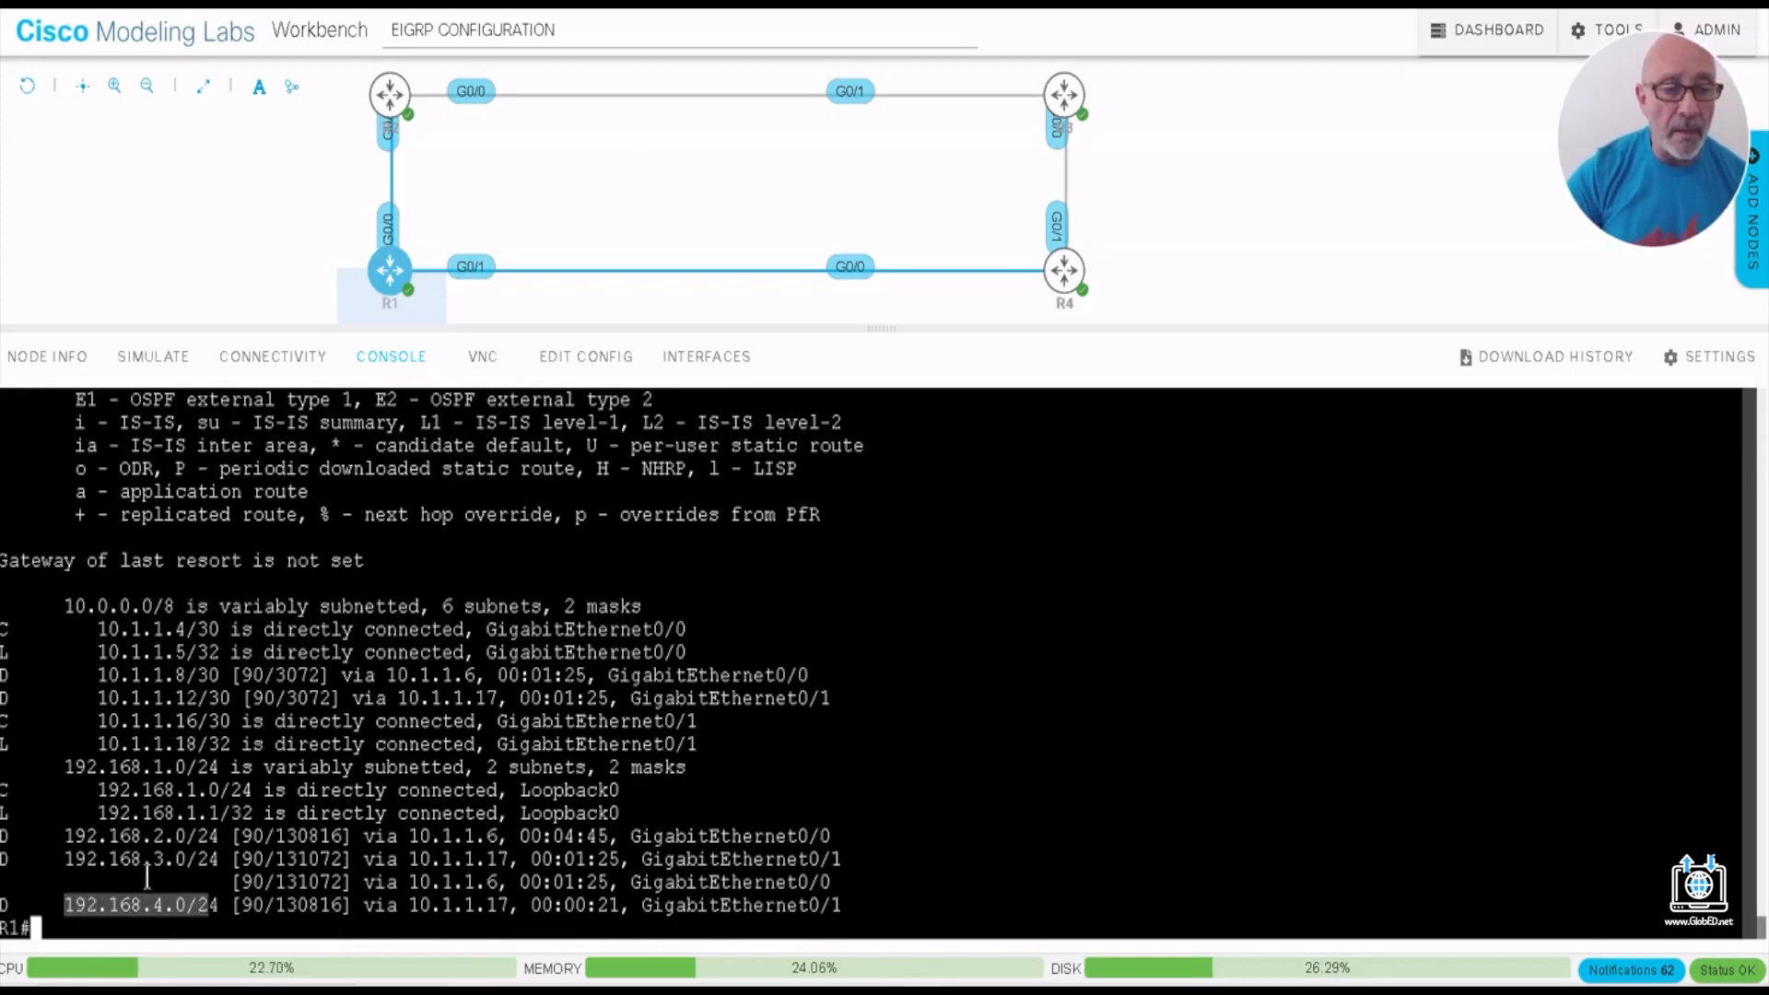
pyautogui.moveTo(53, 858); pyautogui.dragTo(222, 859)
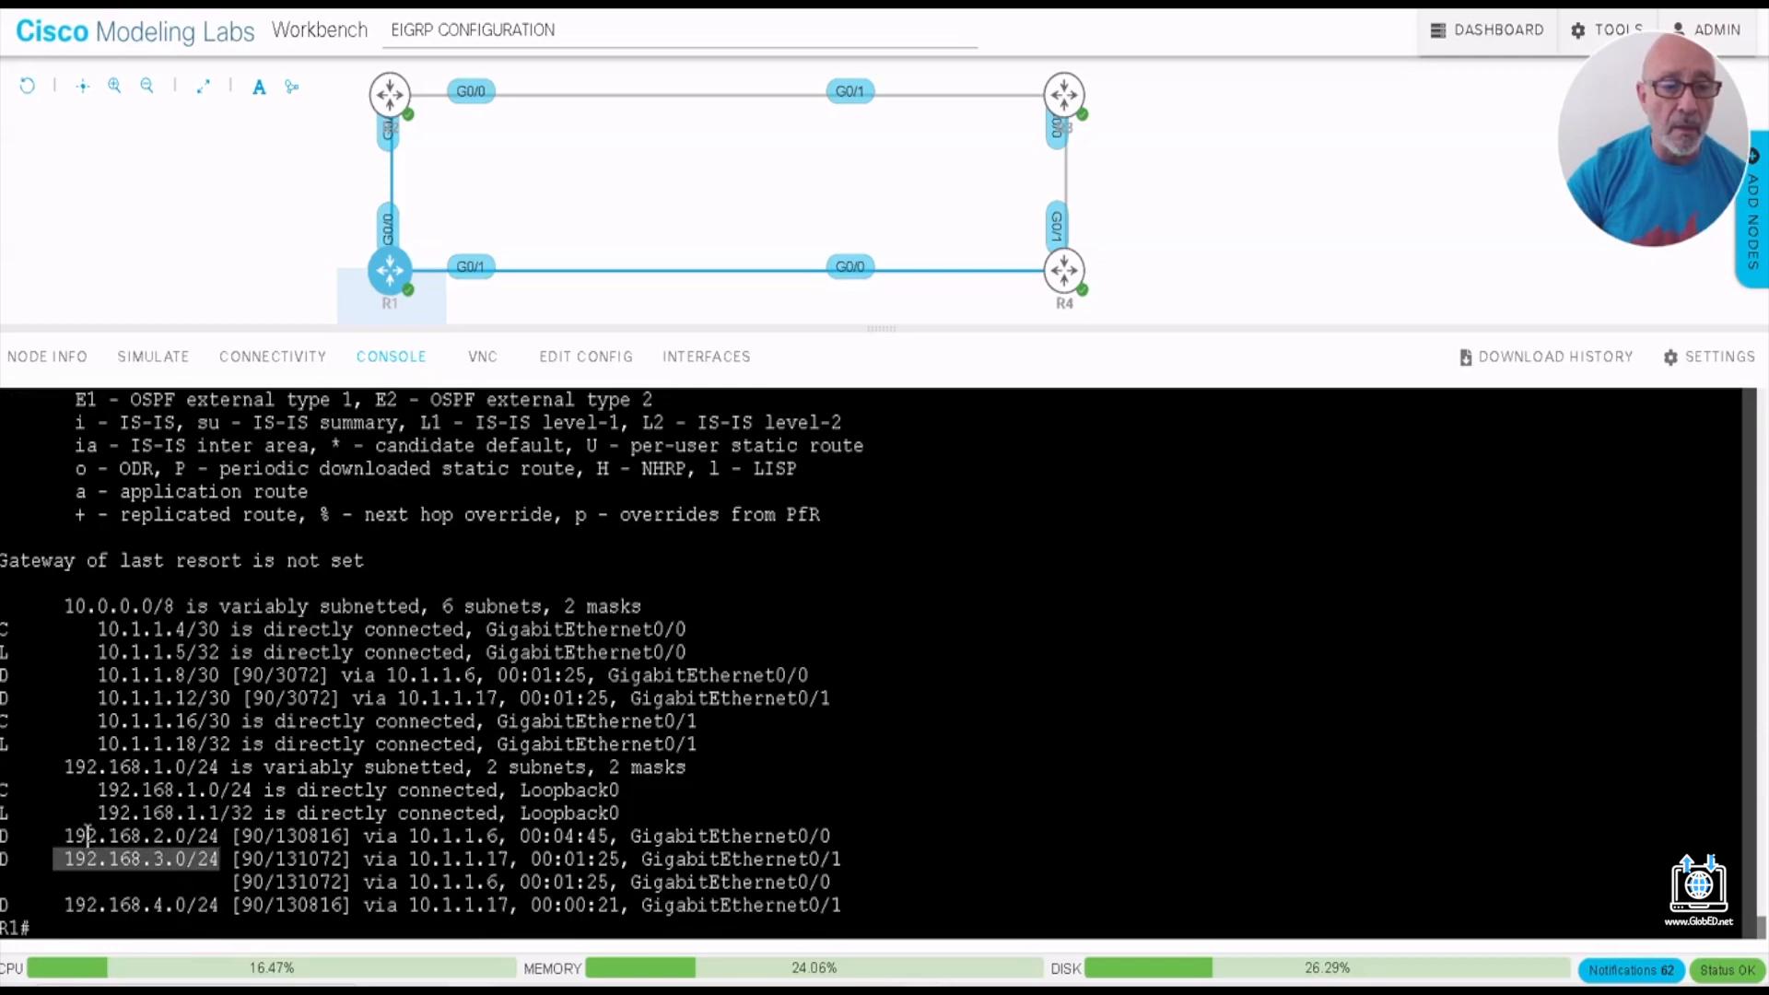
pyautogui.moveTo(63, 836); pyautogui.dragTo(215, 836)
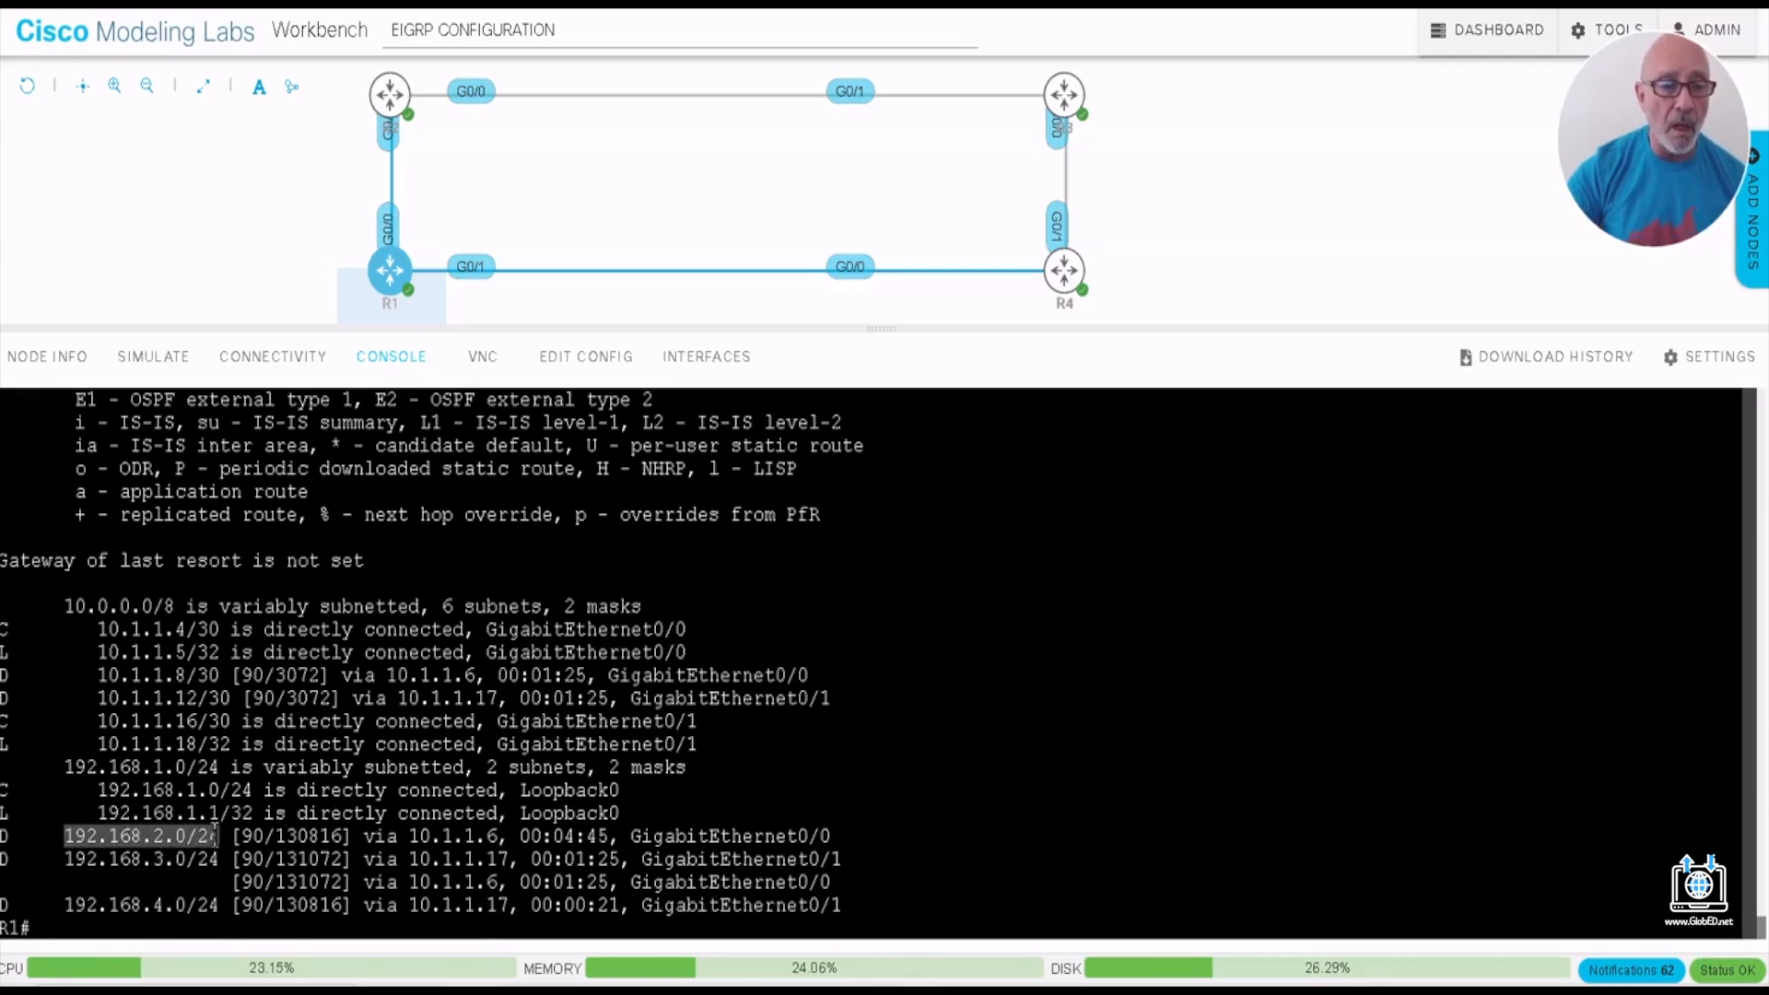
pyautogui.moveTo(1, 698); pyautogui.dragTo(230, 698)
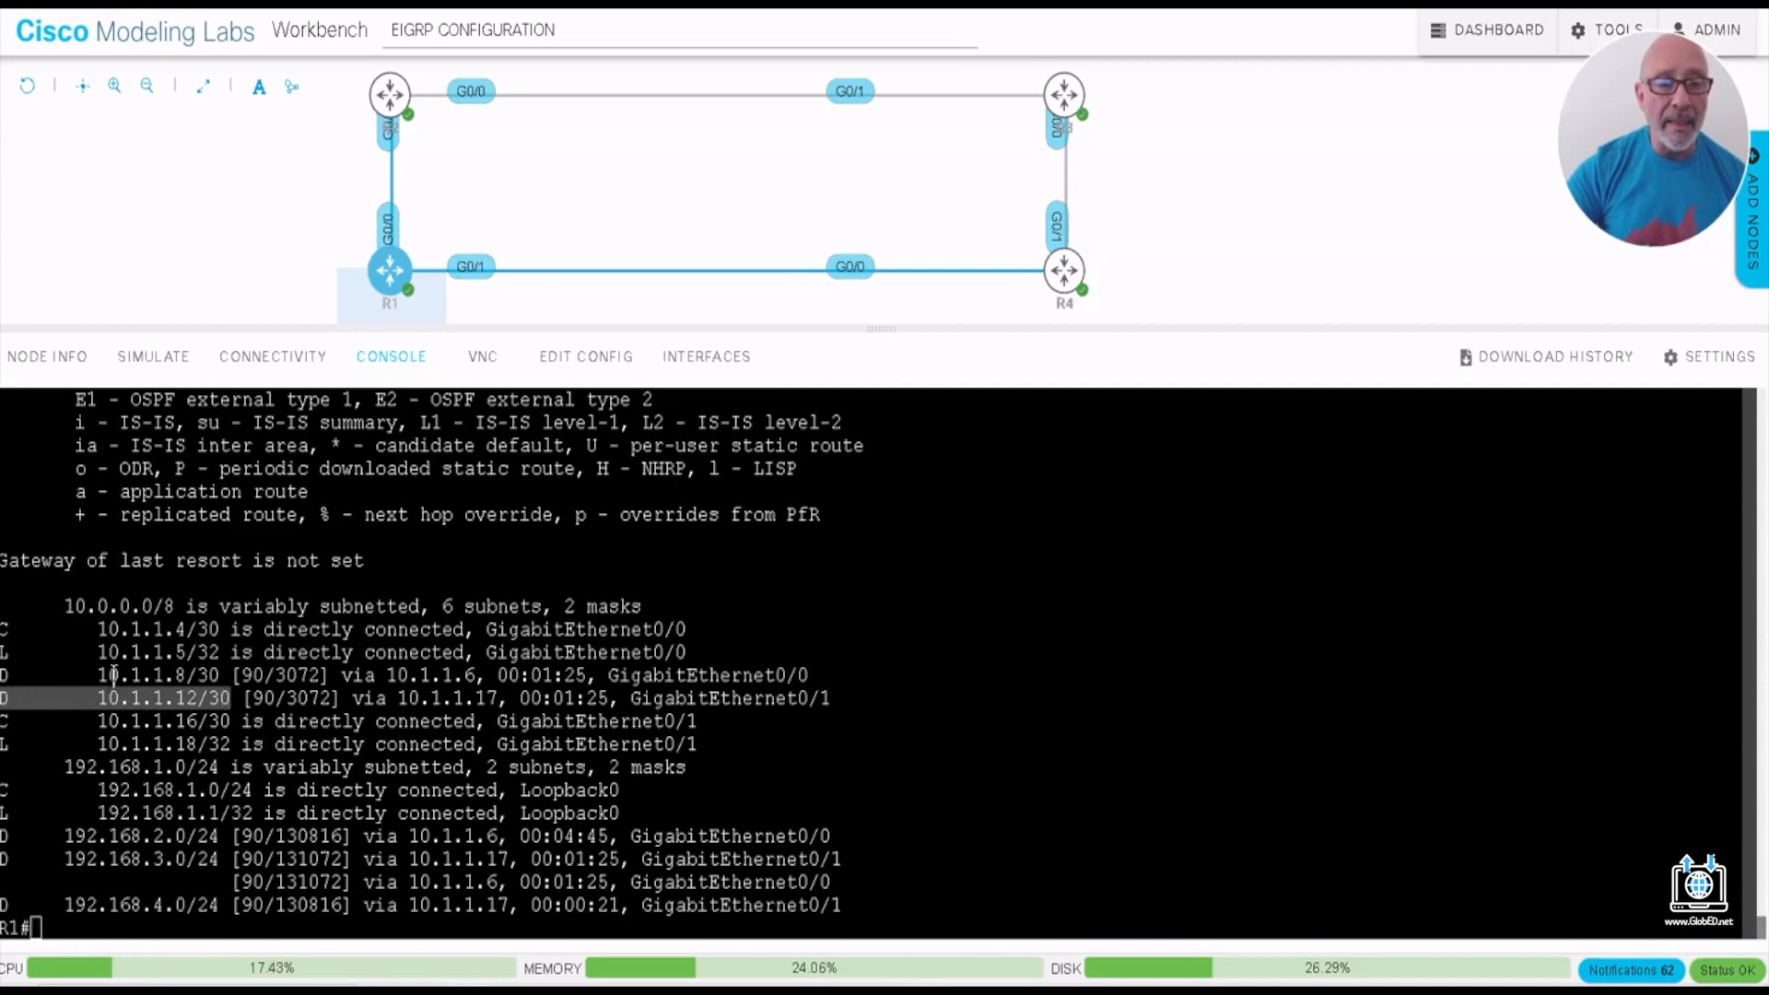
pyautogui.click(66, 912)
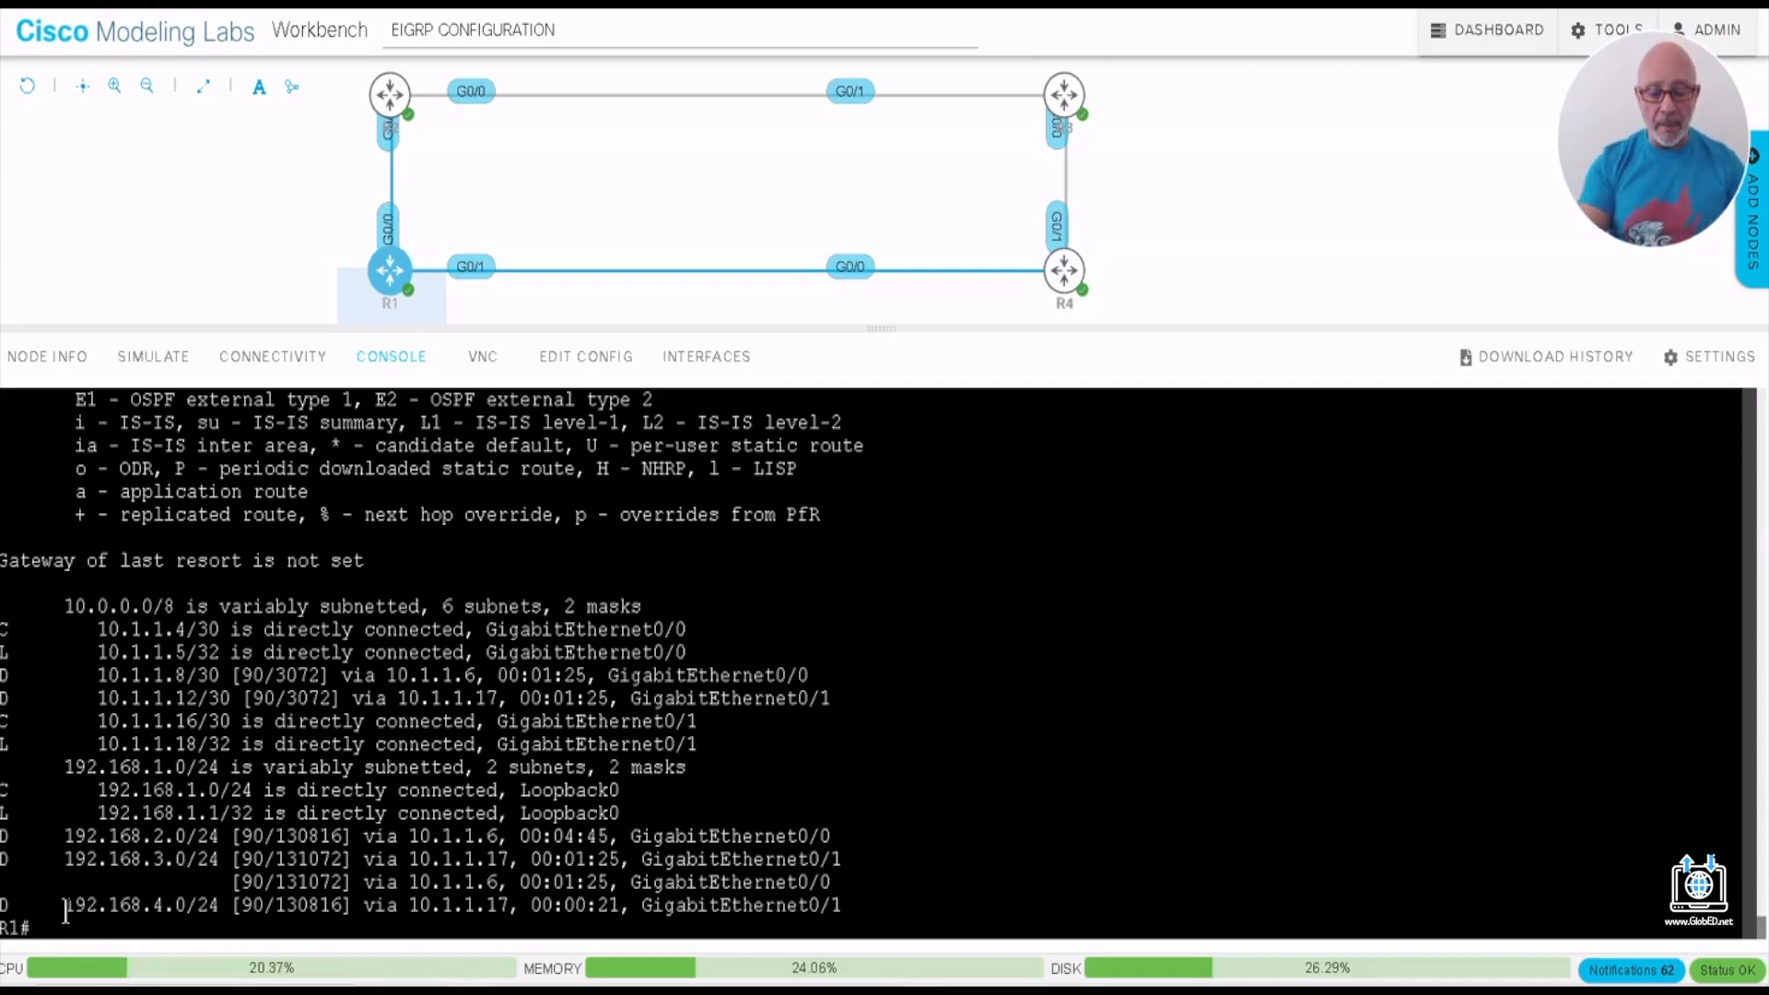
# - Test connectivity from R1 by pinging 10.1.1.10
pyautogui.write('PING')
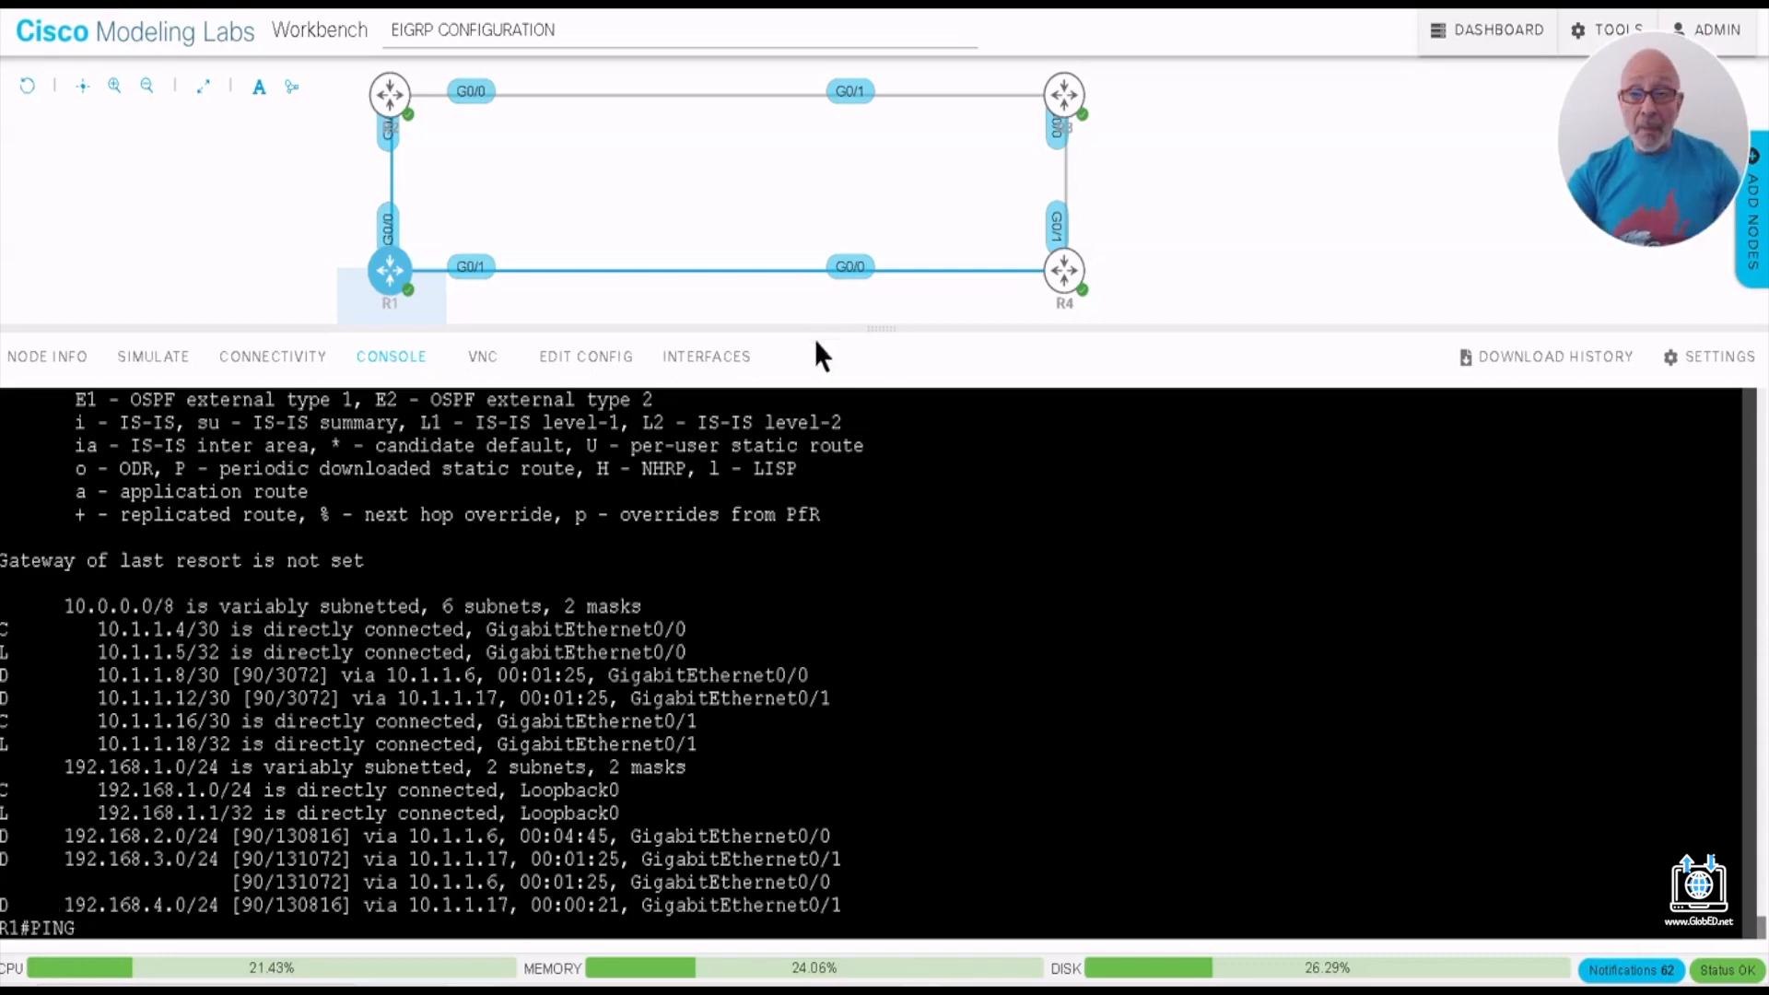
pyautogui.moveTo(1035, 109)
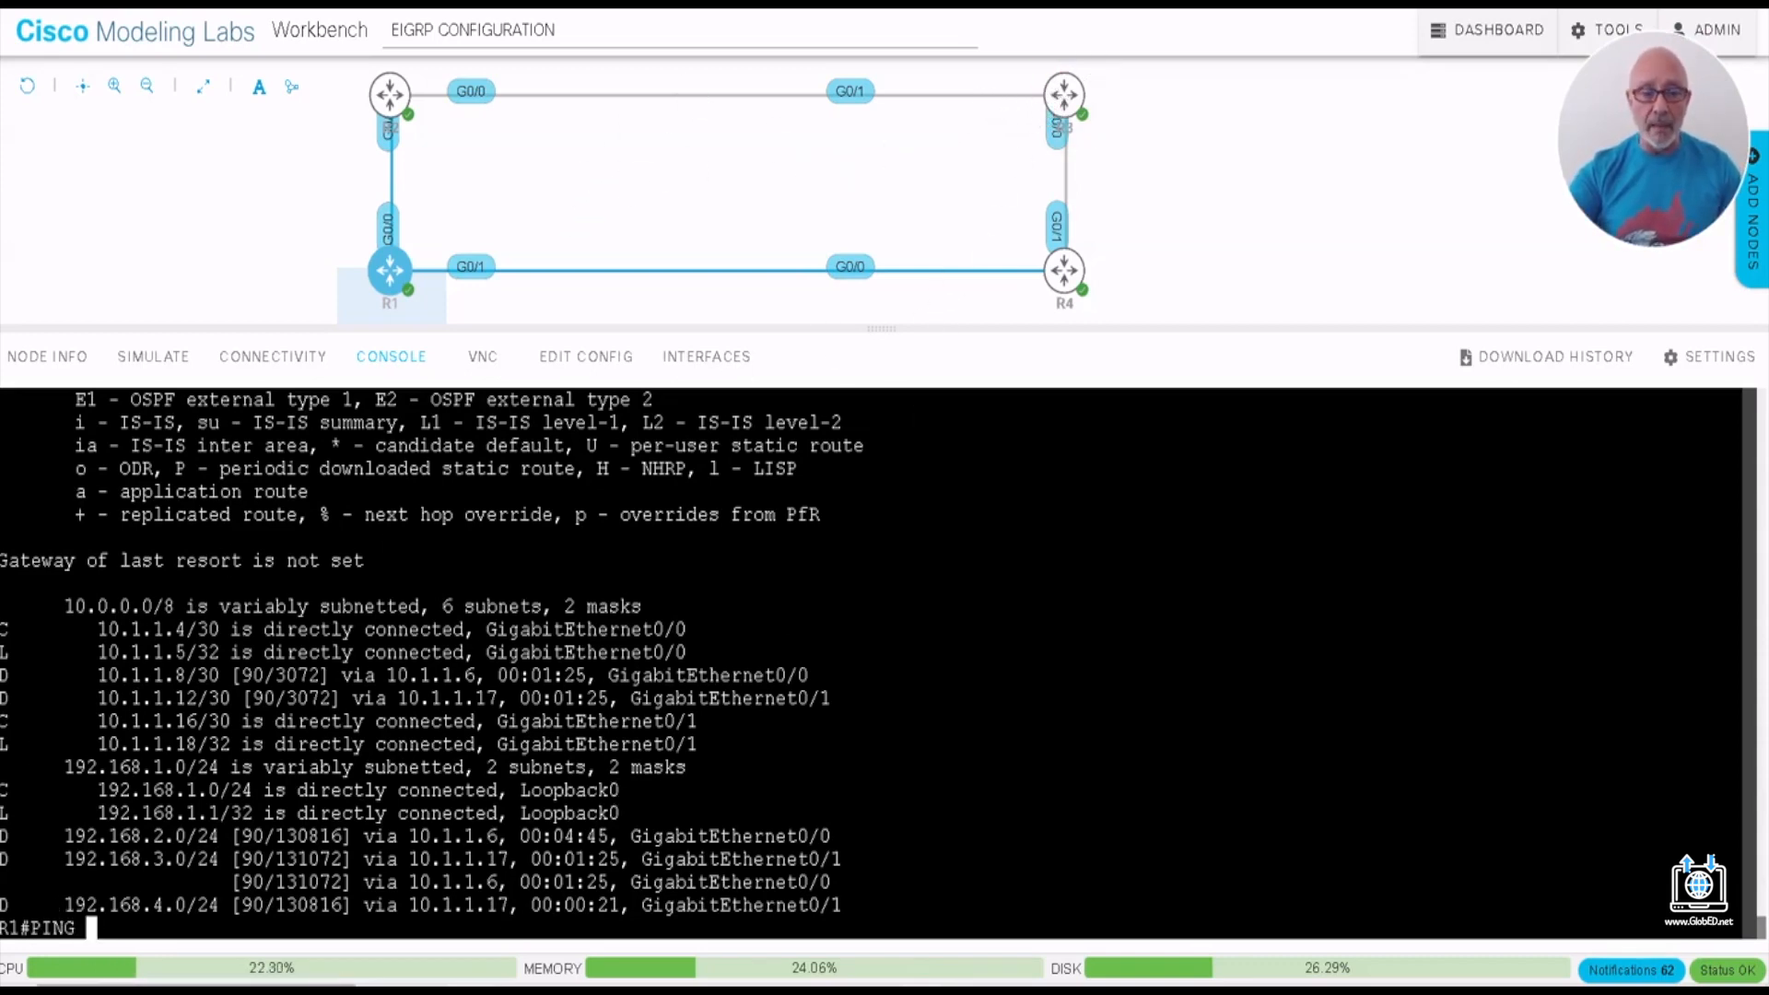
pyautogui.write('10.1.1.10')
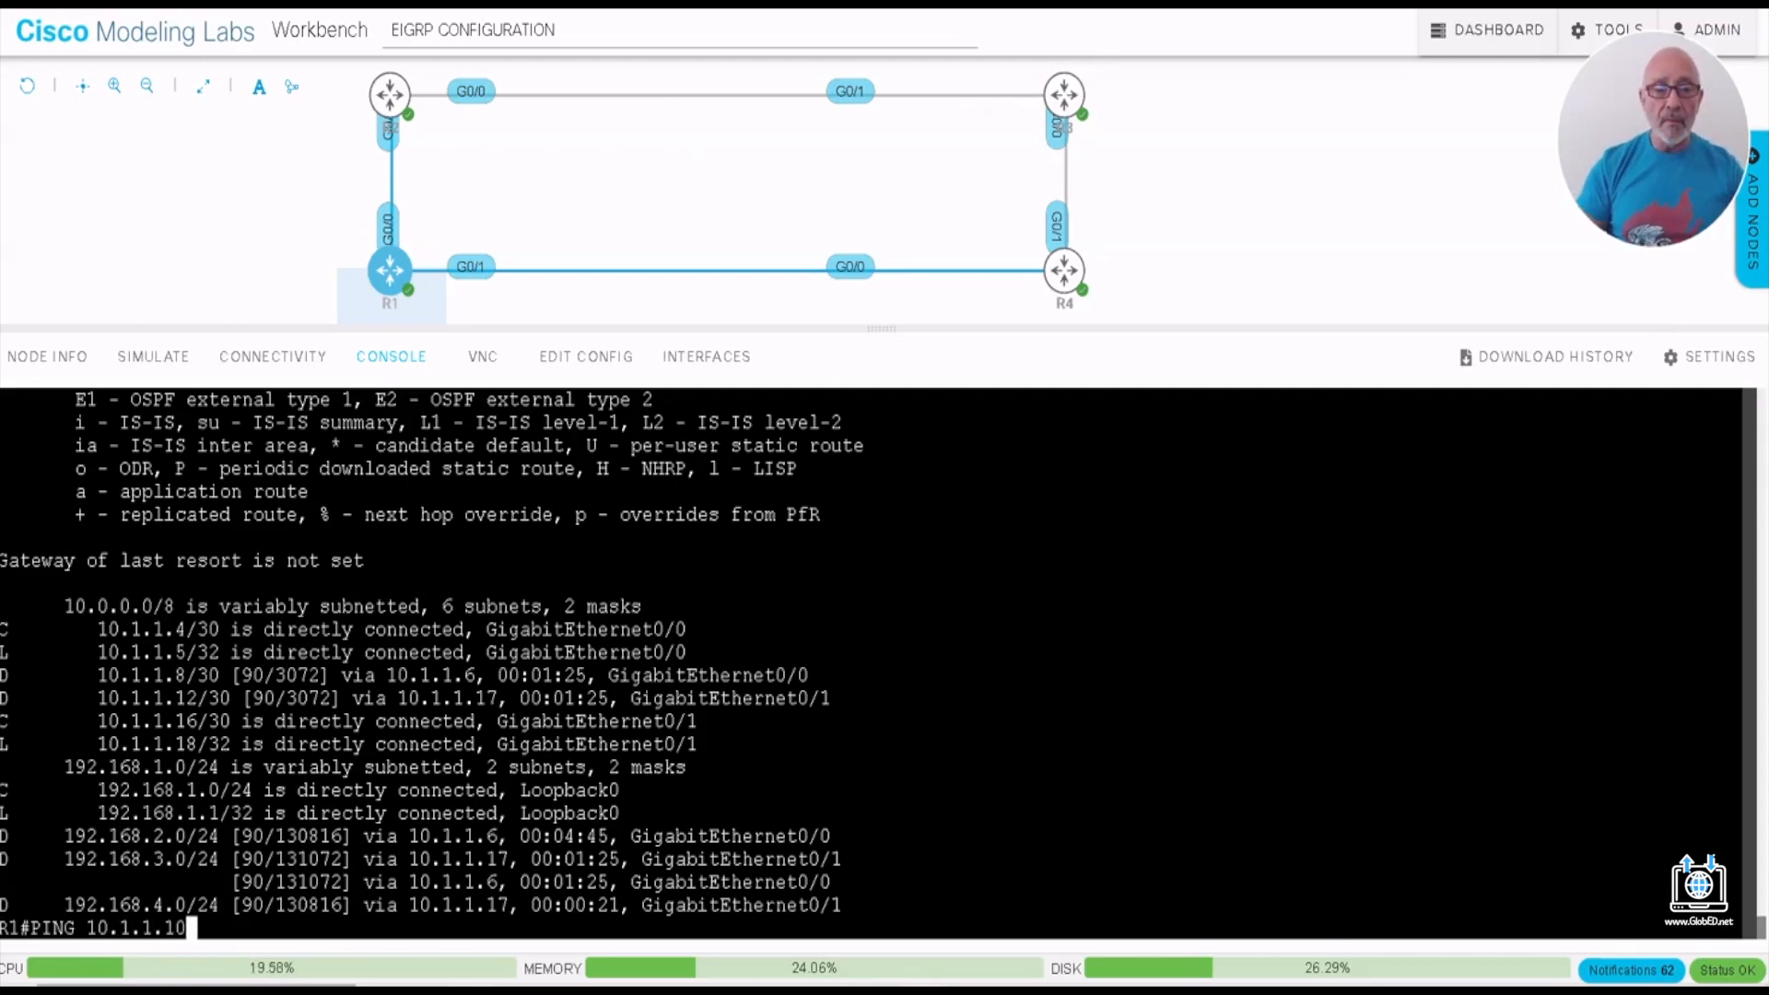
pyautogui.press('Return')
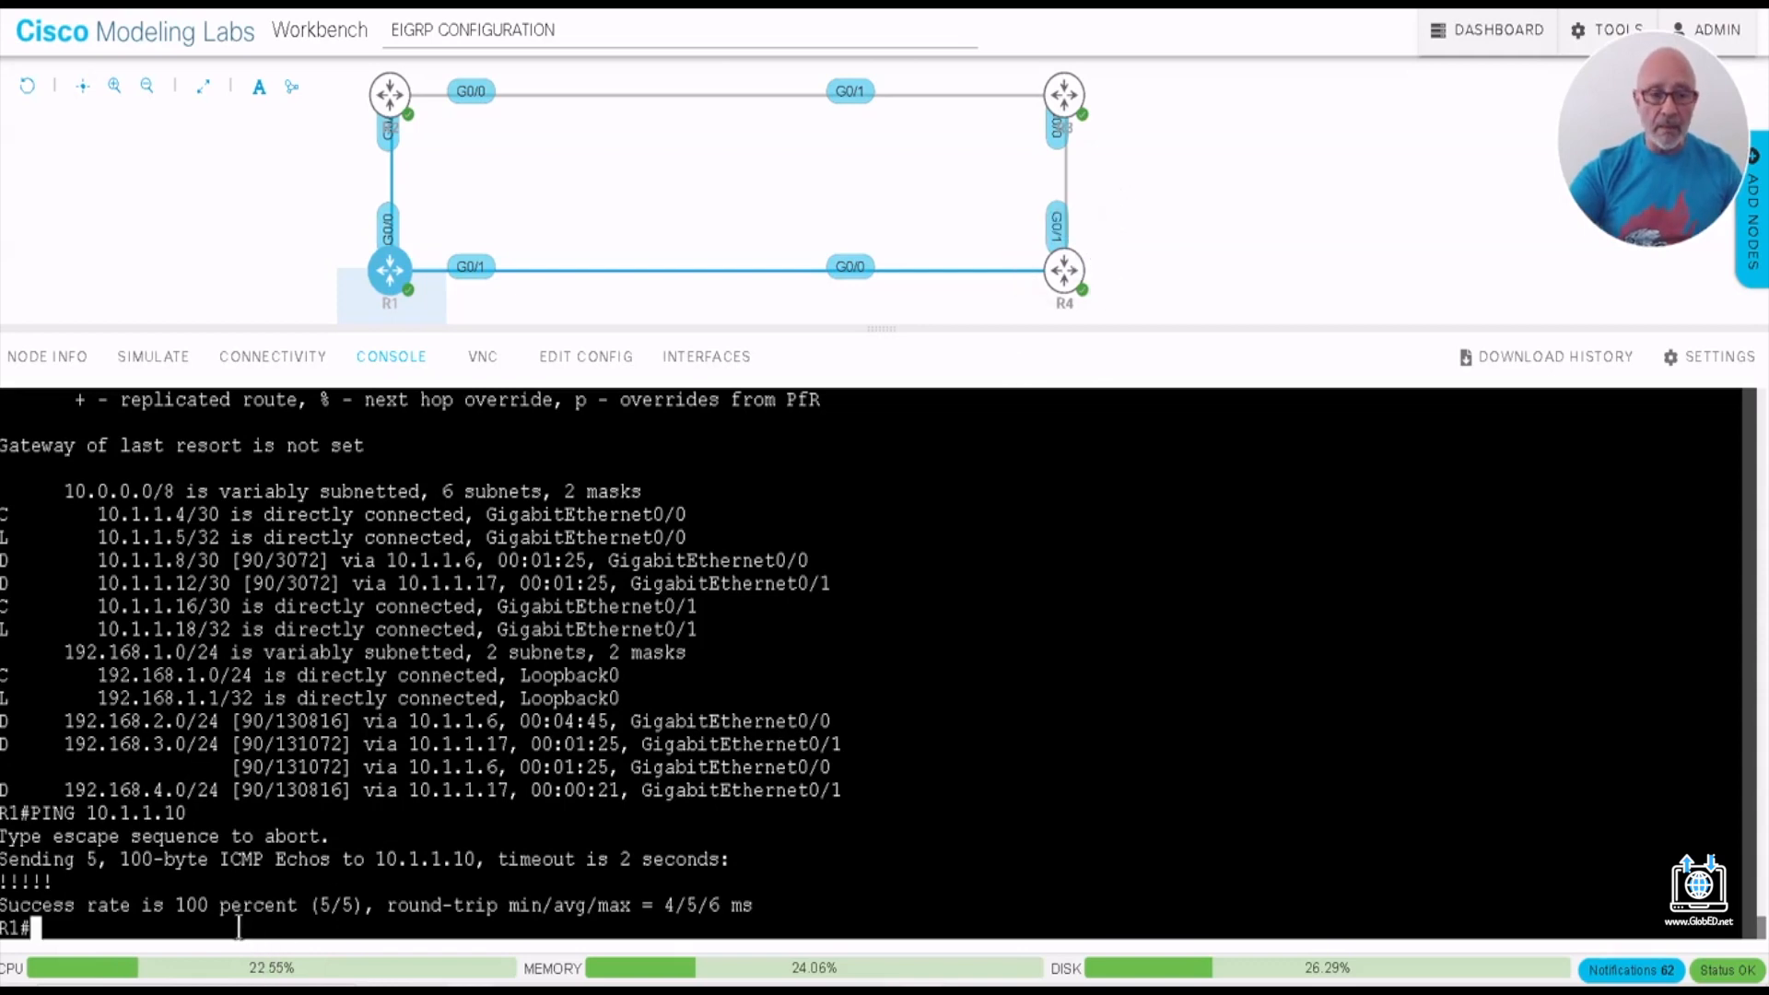
# - Test connectivity from R1 by pinging 10.1.1.14 and 10.1.1.18
pyautogui.press('Up')
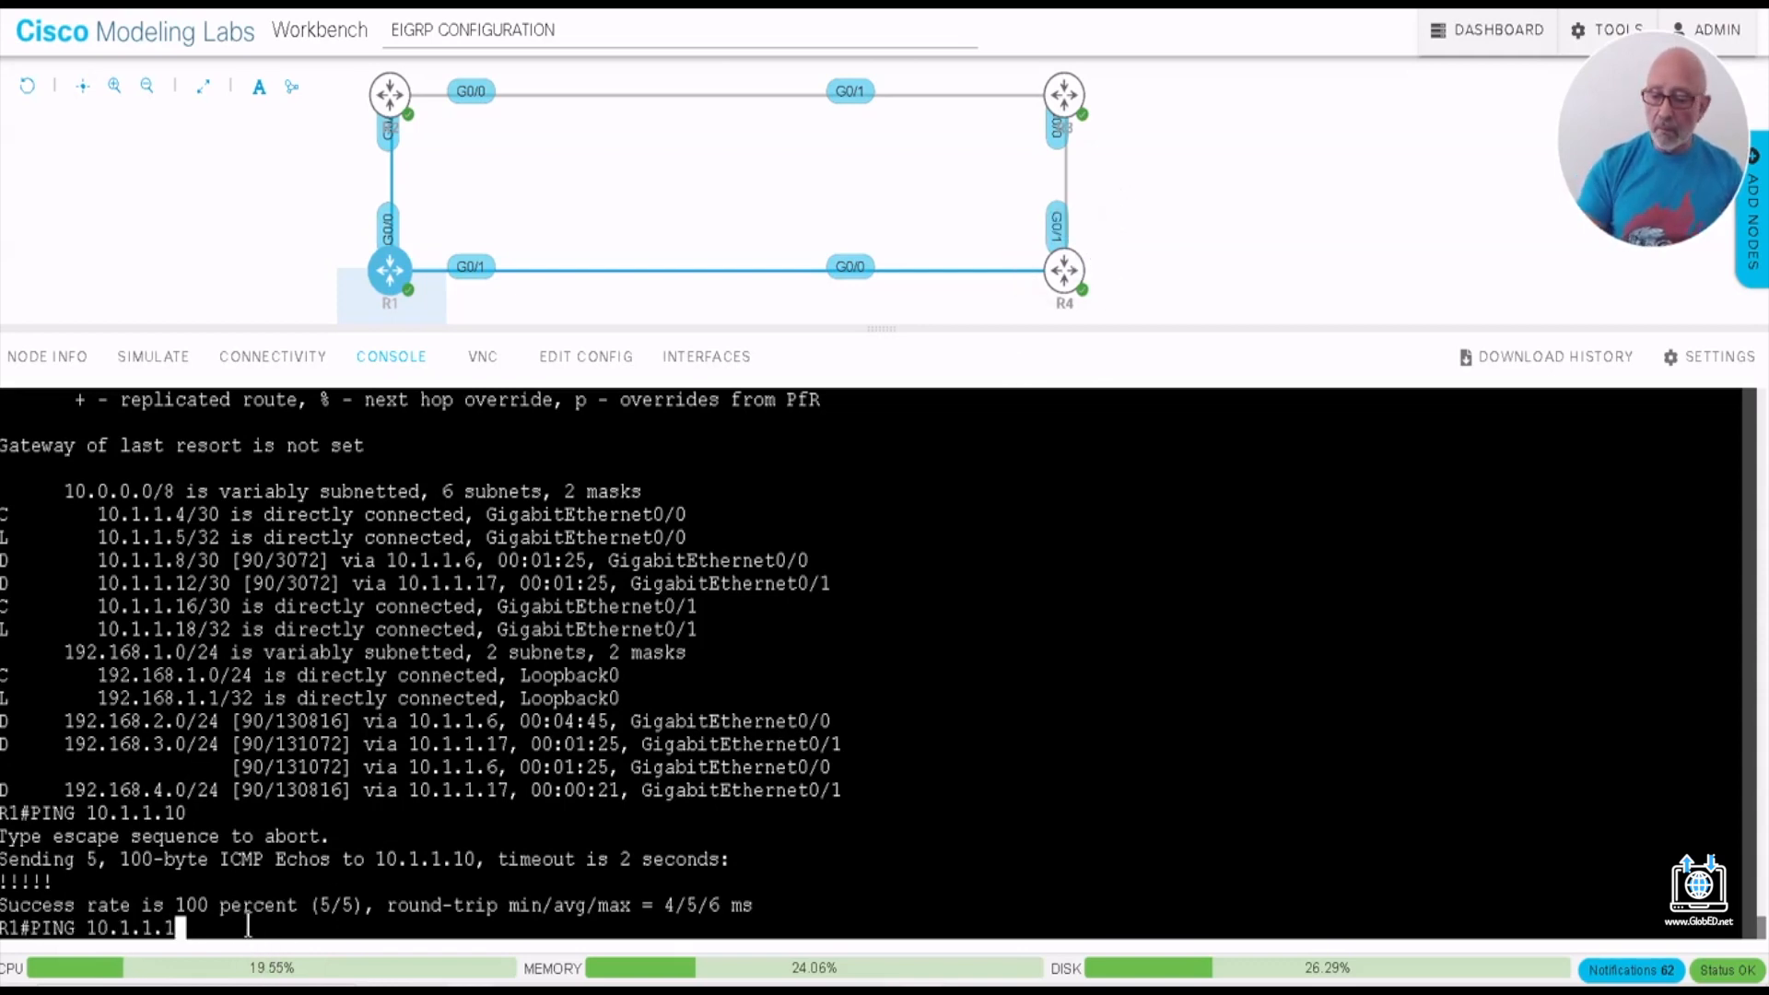
pyautogui.write('4')
pyautogui.press('Return')
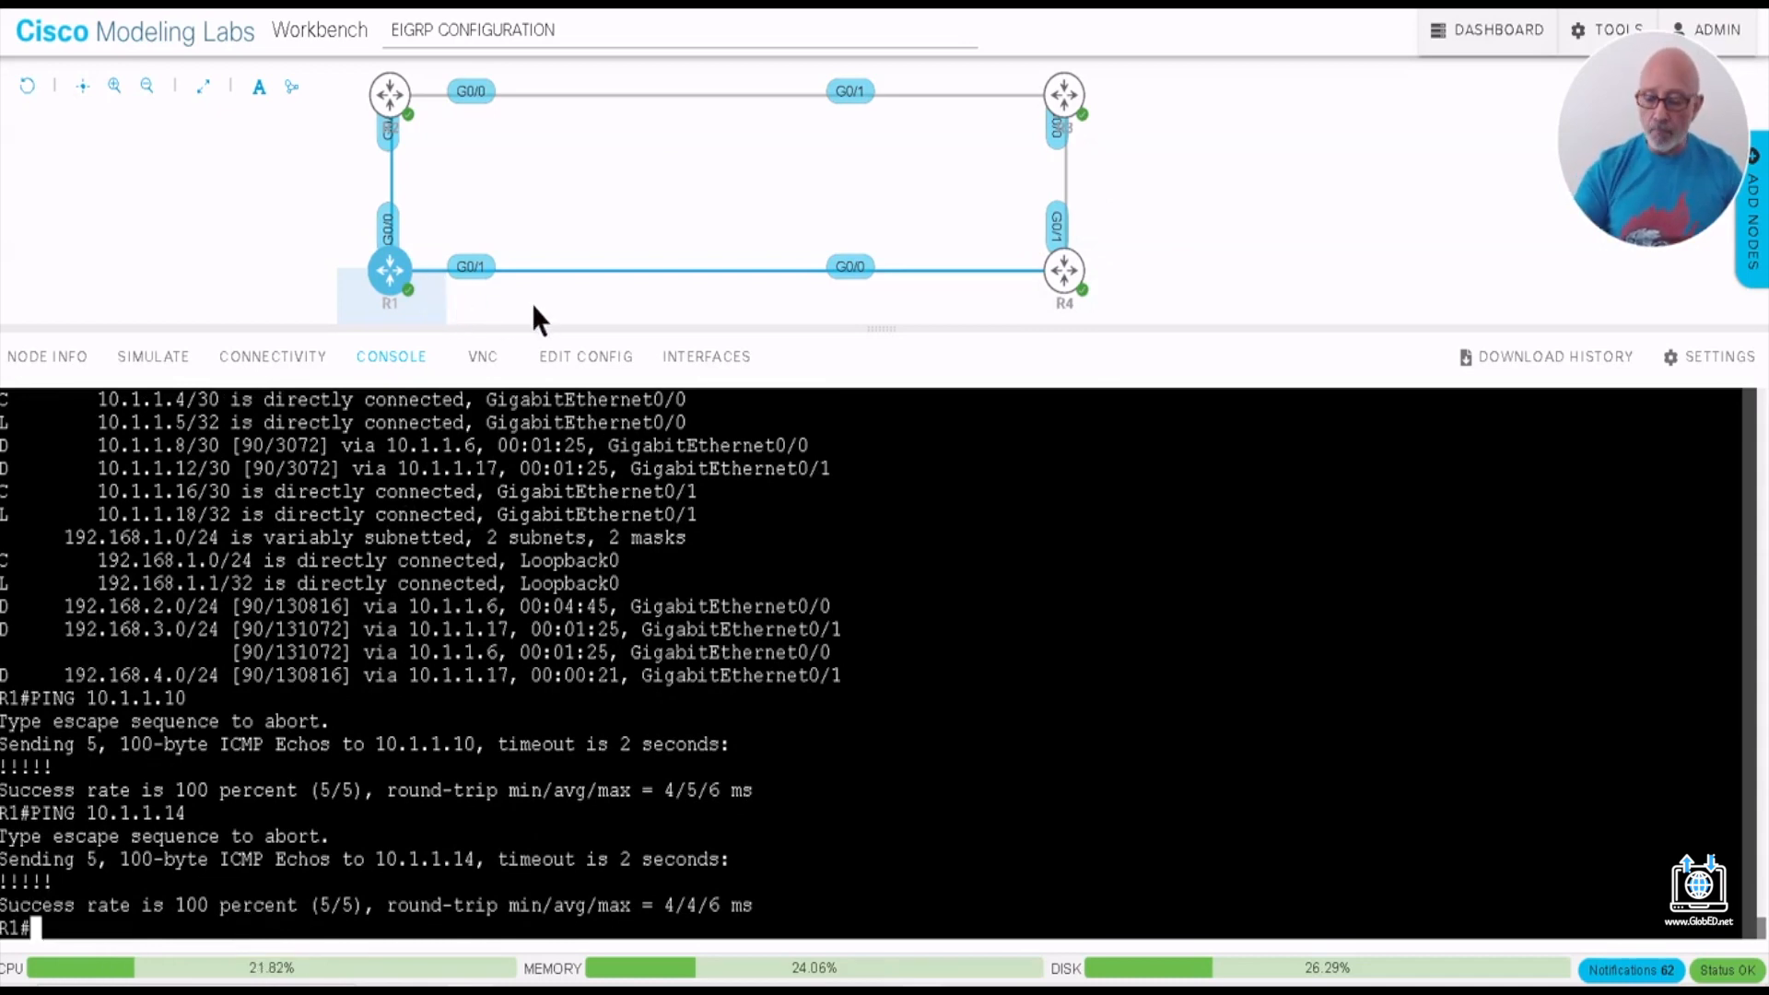
pyautogui.press('Up')
pyautogui.press('BackSpace')
pyautogui.write('8')
pyautogui.press('Return')
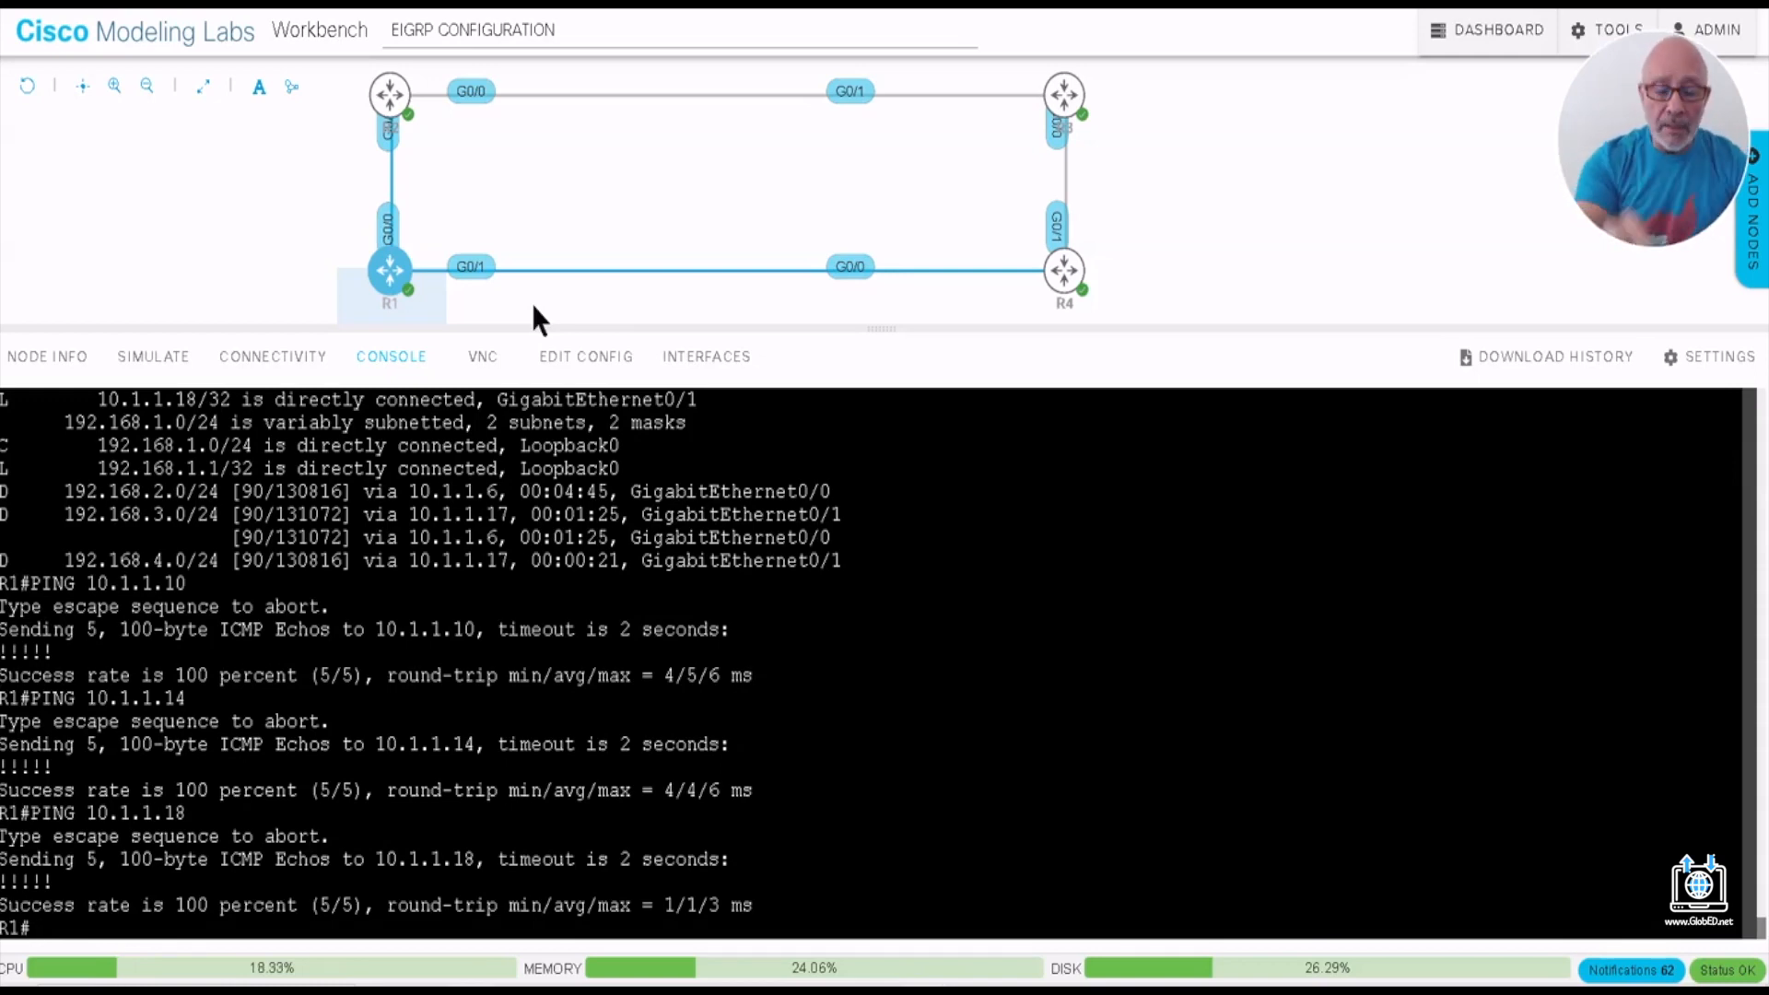
# - Display R1's routing table again with SH IP ROUTE and highlight the EIGRP route to 192.168.4.0/24
pyautogui.write('SH IP ')
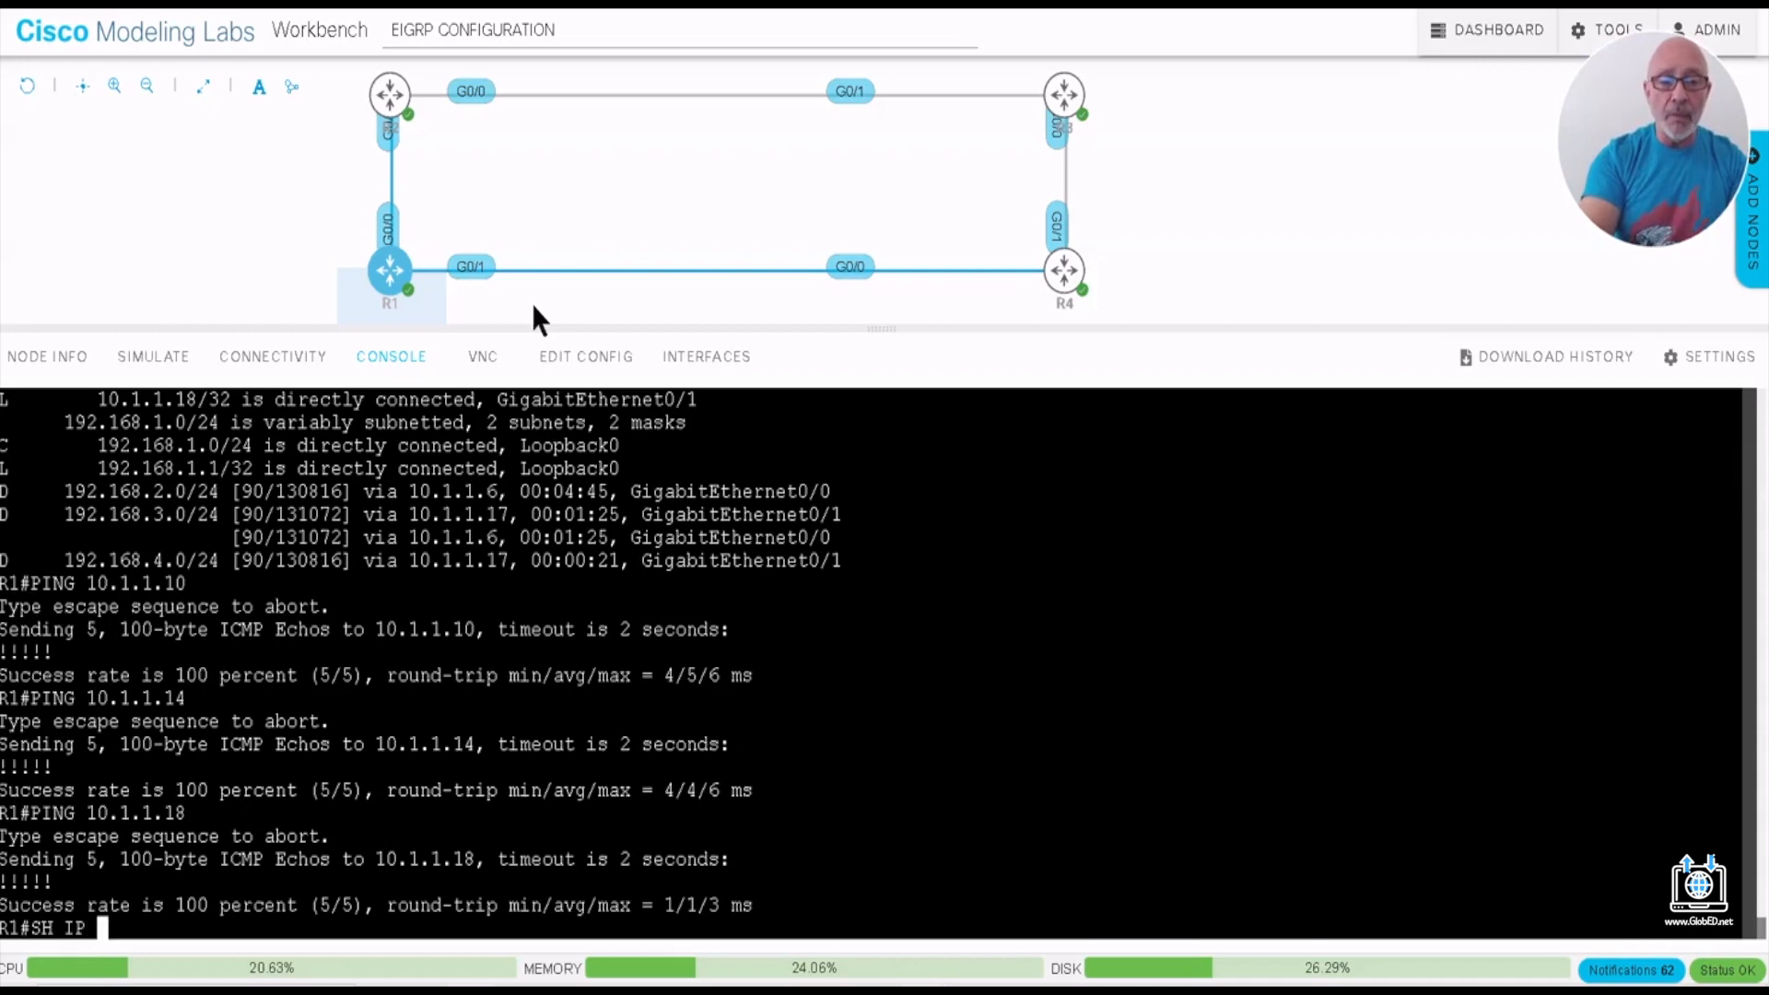
pyautogui.write('ROUTE')
pyautogui.press('Return')
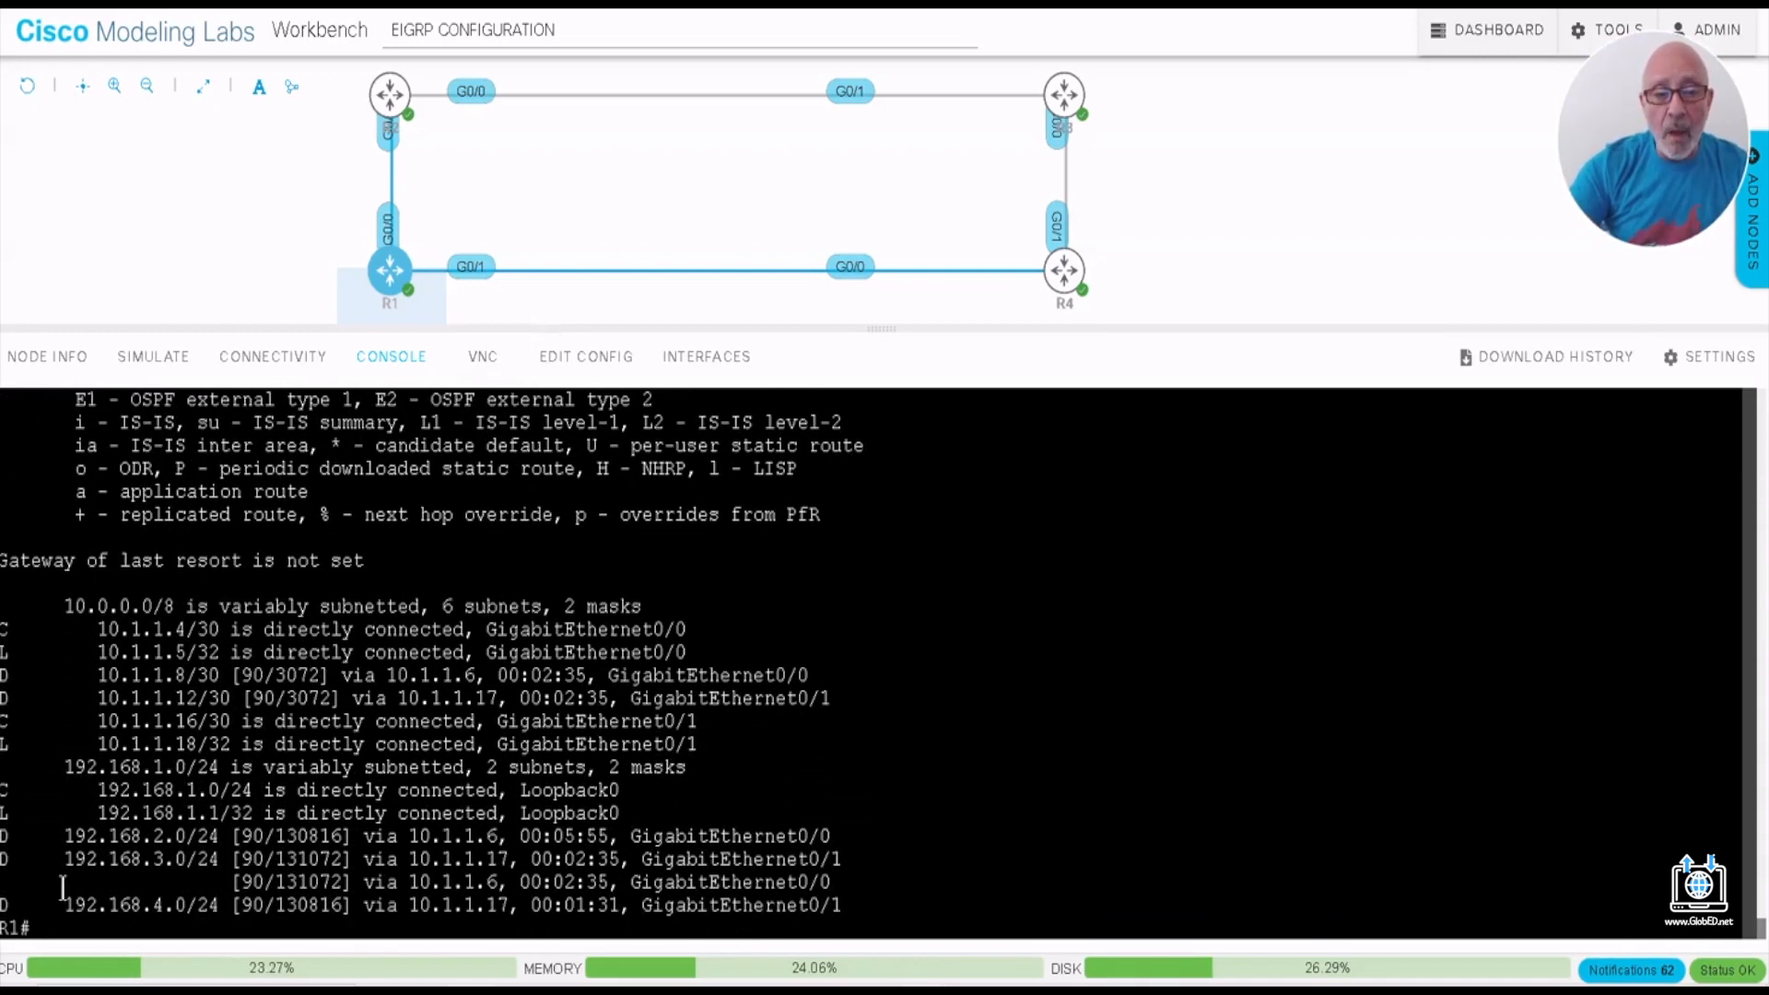
pyautogui.moveTo(56, 906); pyautogui.dragTo(212, 910)
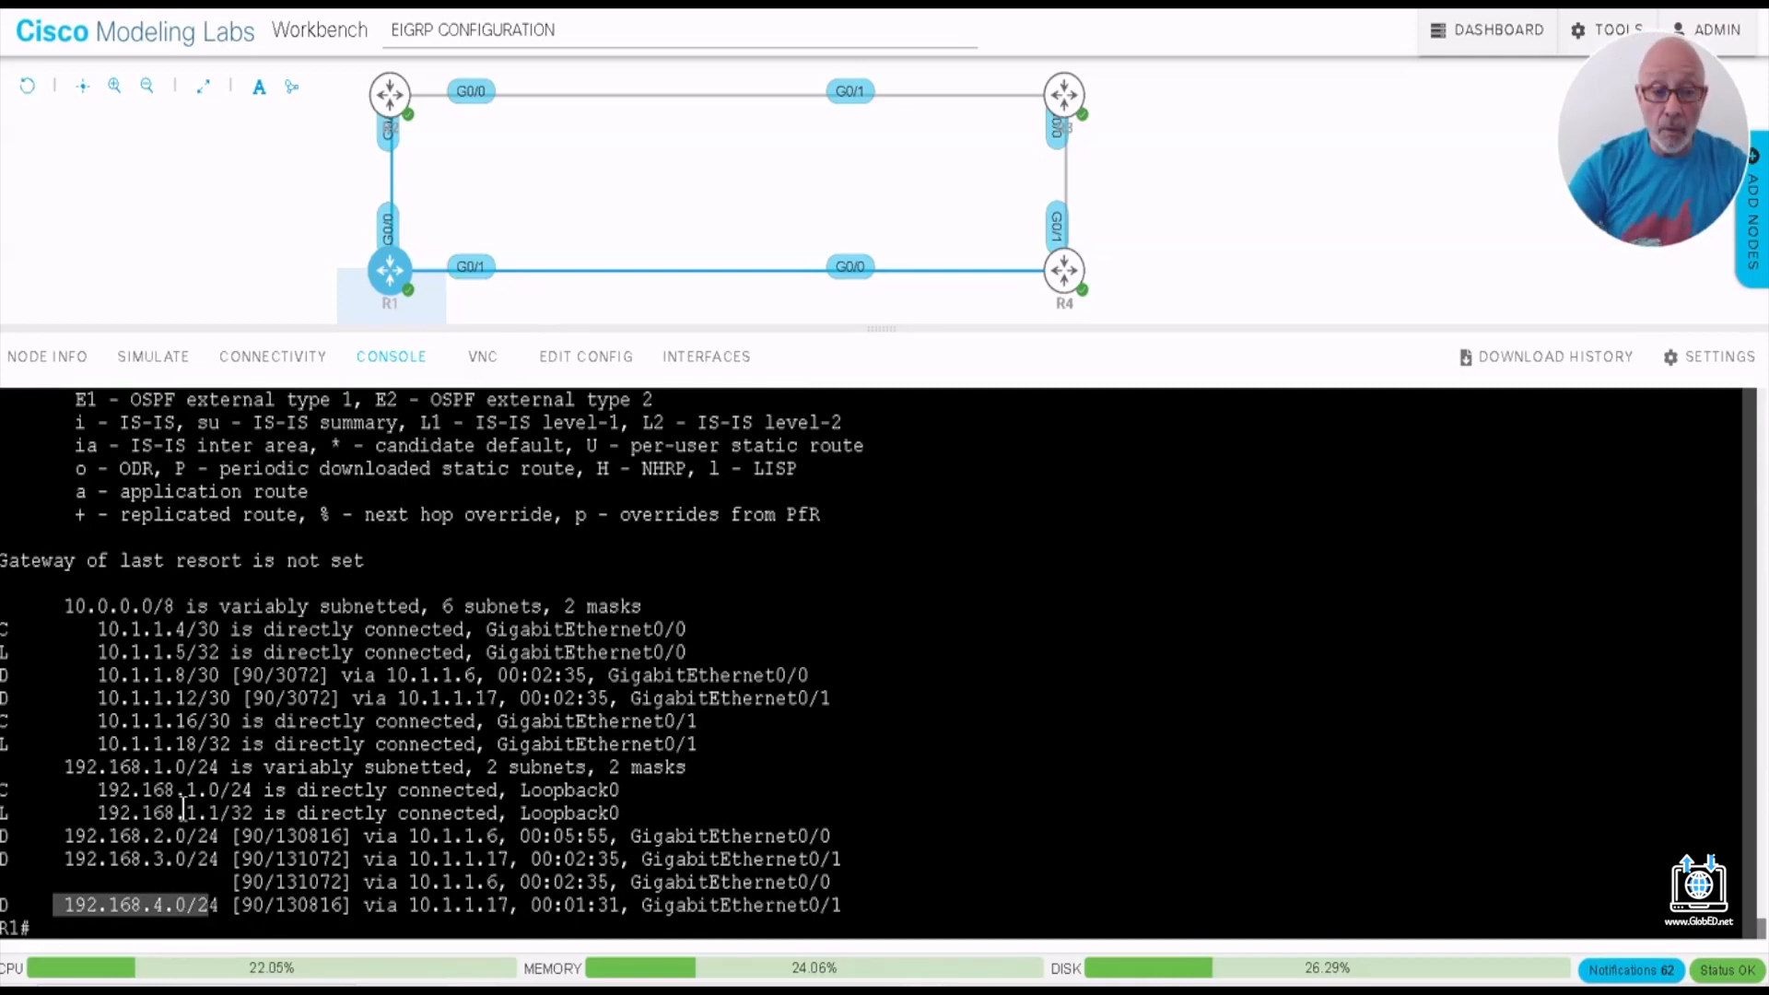
pyautogui.moveTo(1098, 280)
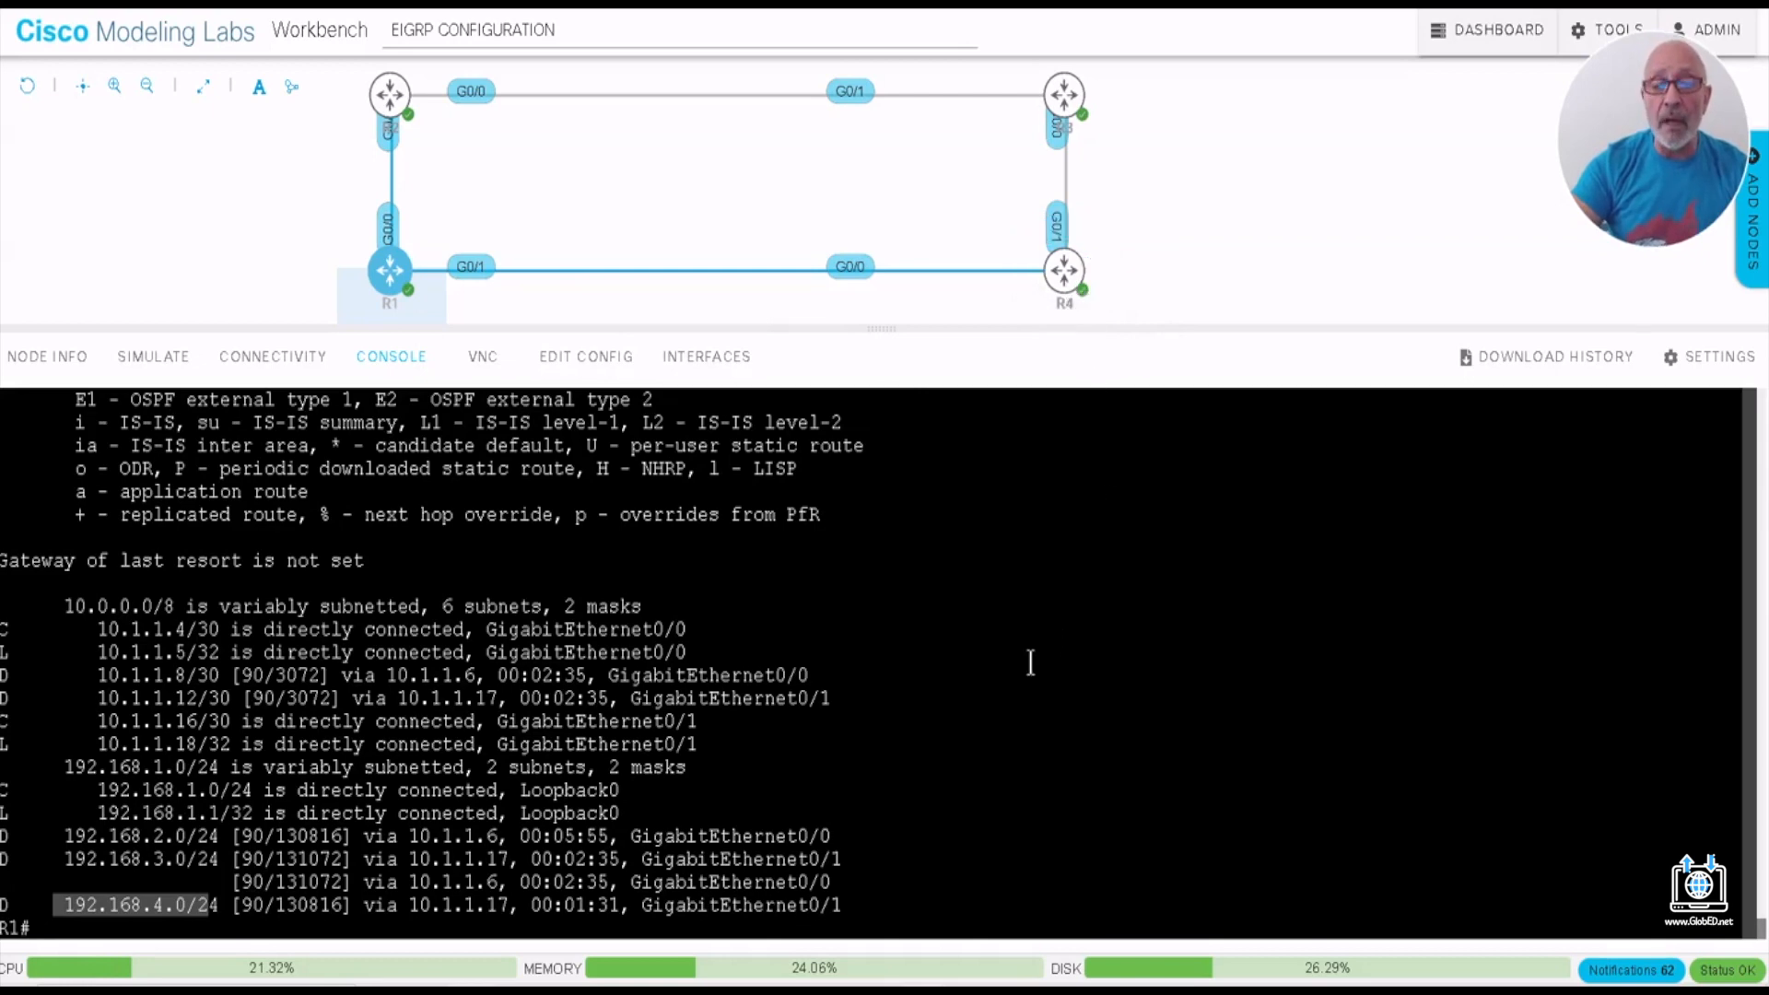
# - Display R1's routing protocol details with SH IP PROTOCOLS and highlight the Routing for Networks section
pyautogui.write('S H')
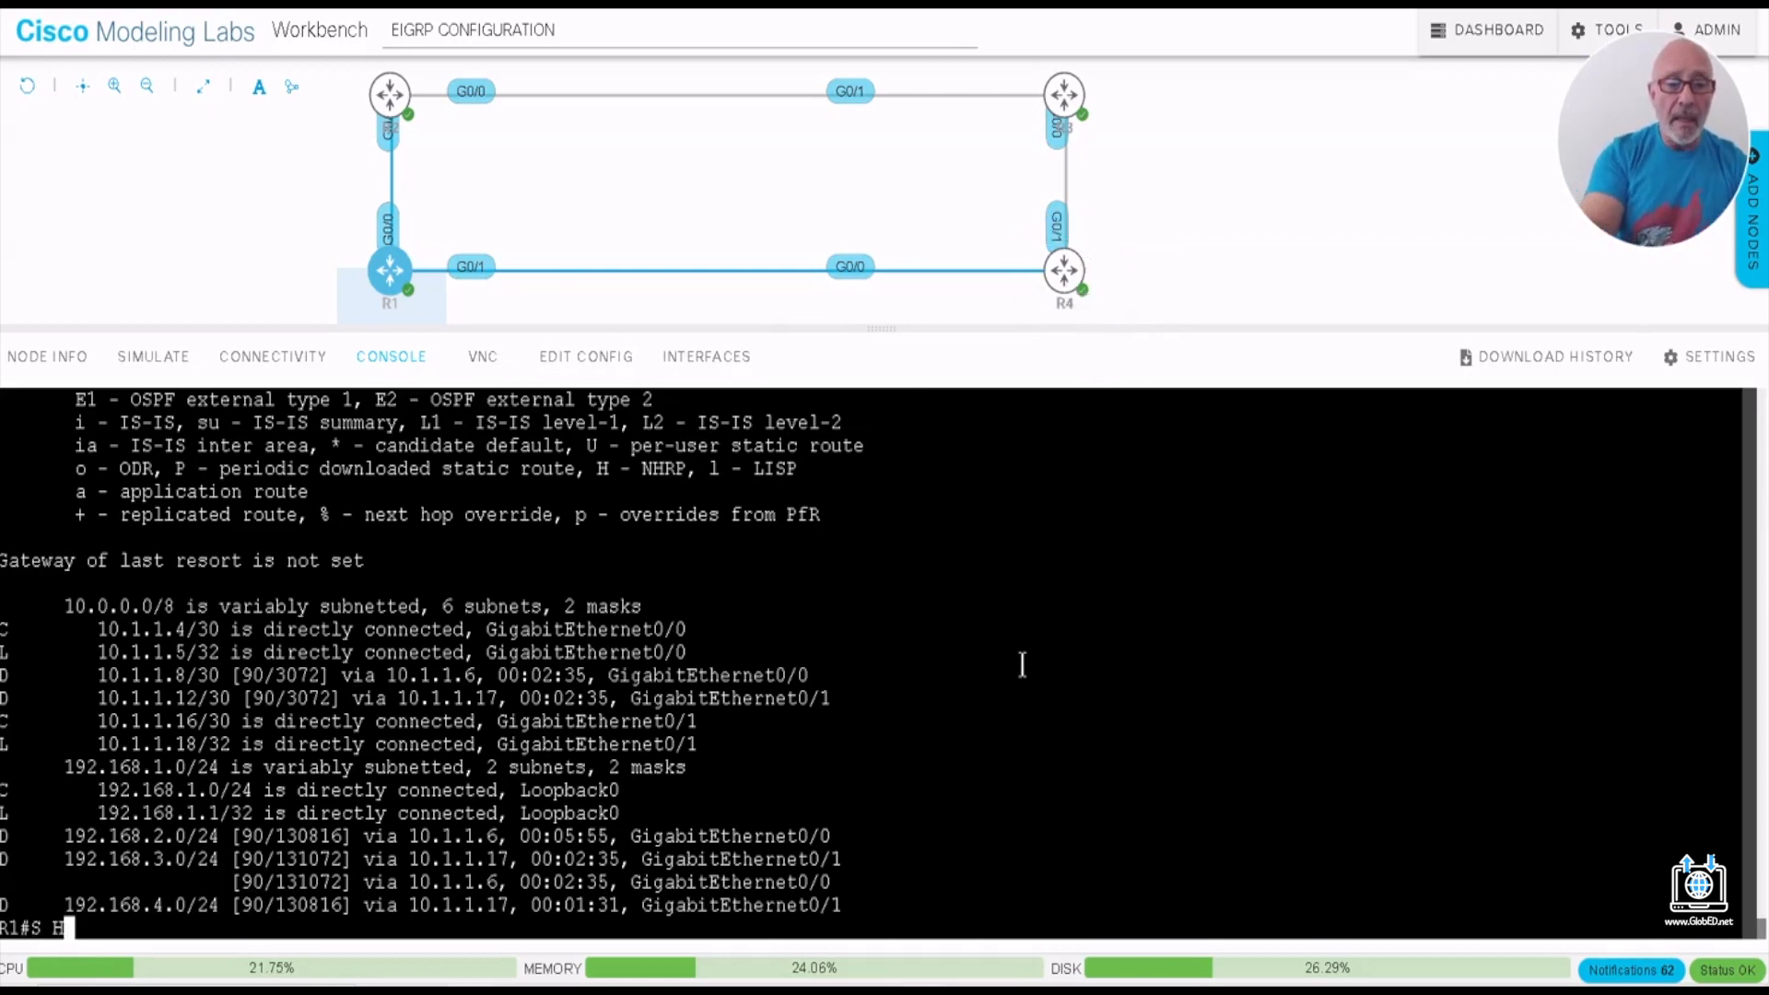
pyautogui.press('BackSpace')
pyautogui.press('BackSpace')
pyautogui.write('H')
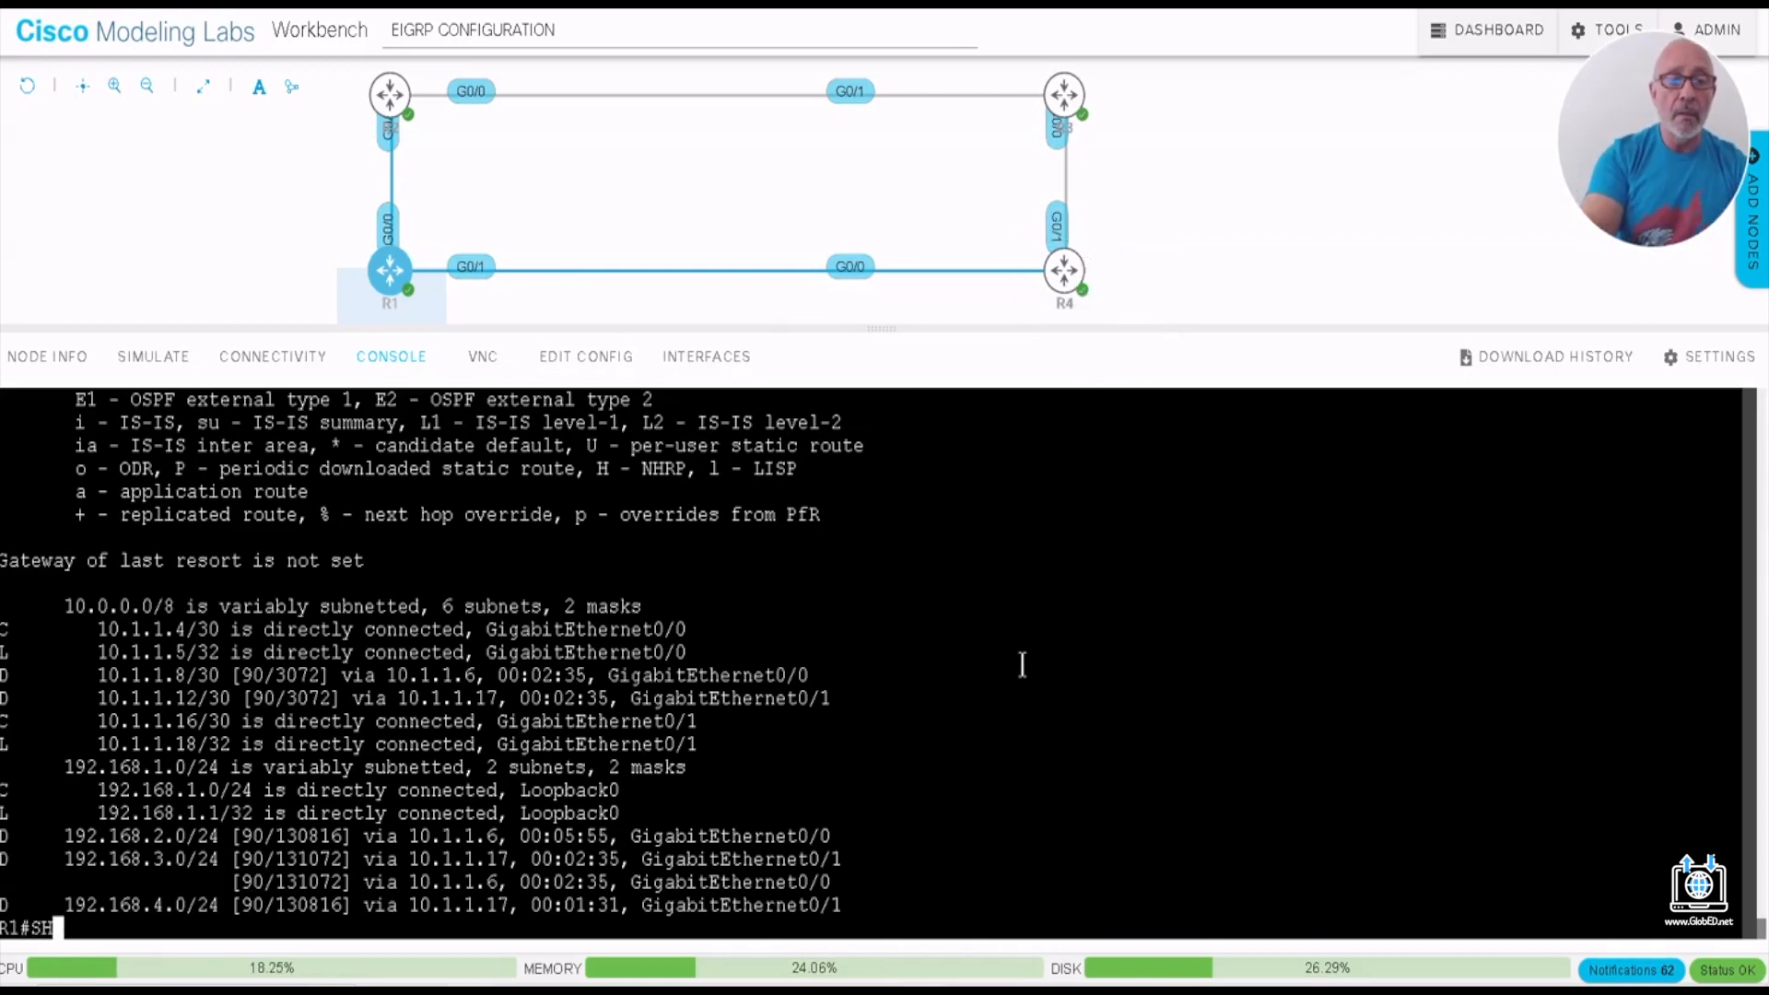
pyautogui.write(' IP PRO')
pyautogui.press('Tab')
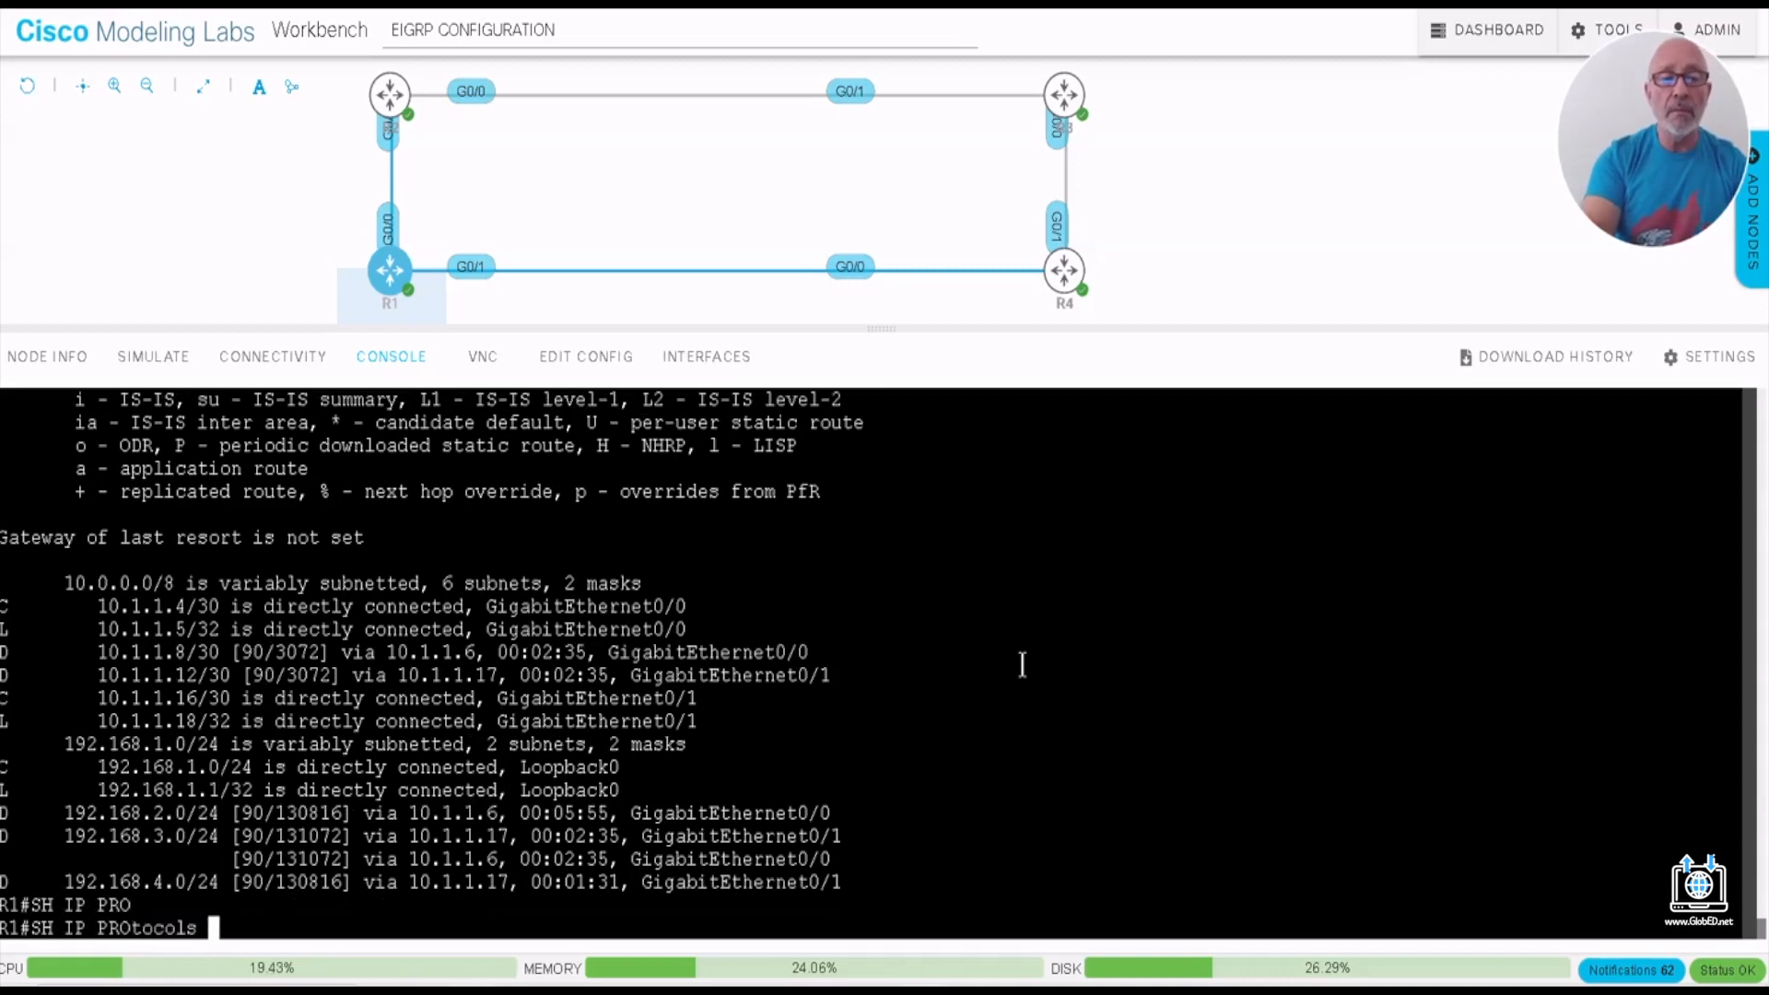
pyautogui.press('Return')
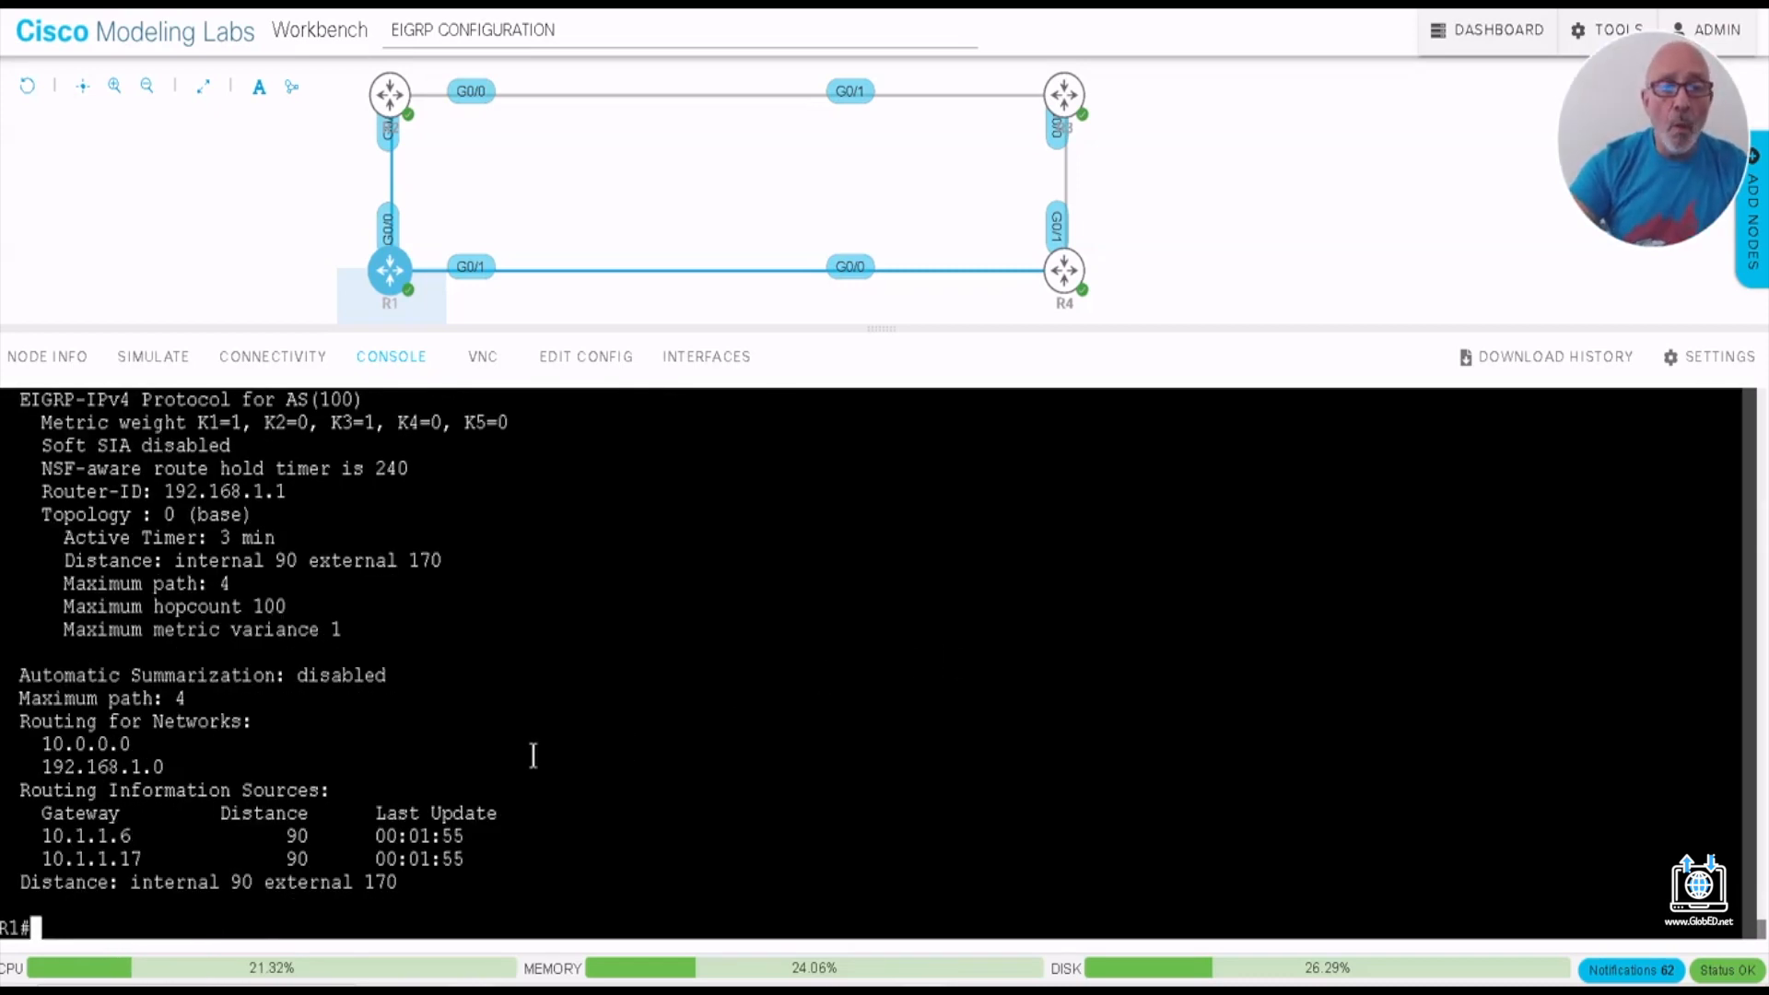
pyautogui.moveTo(11, 723); pyautogui.dragTo(219, 766)
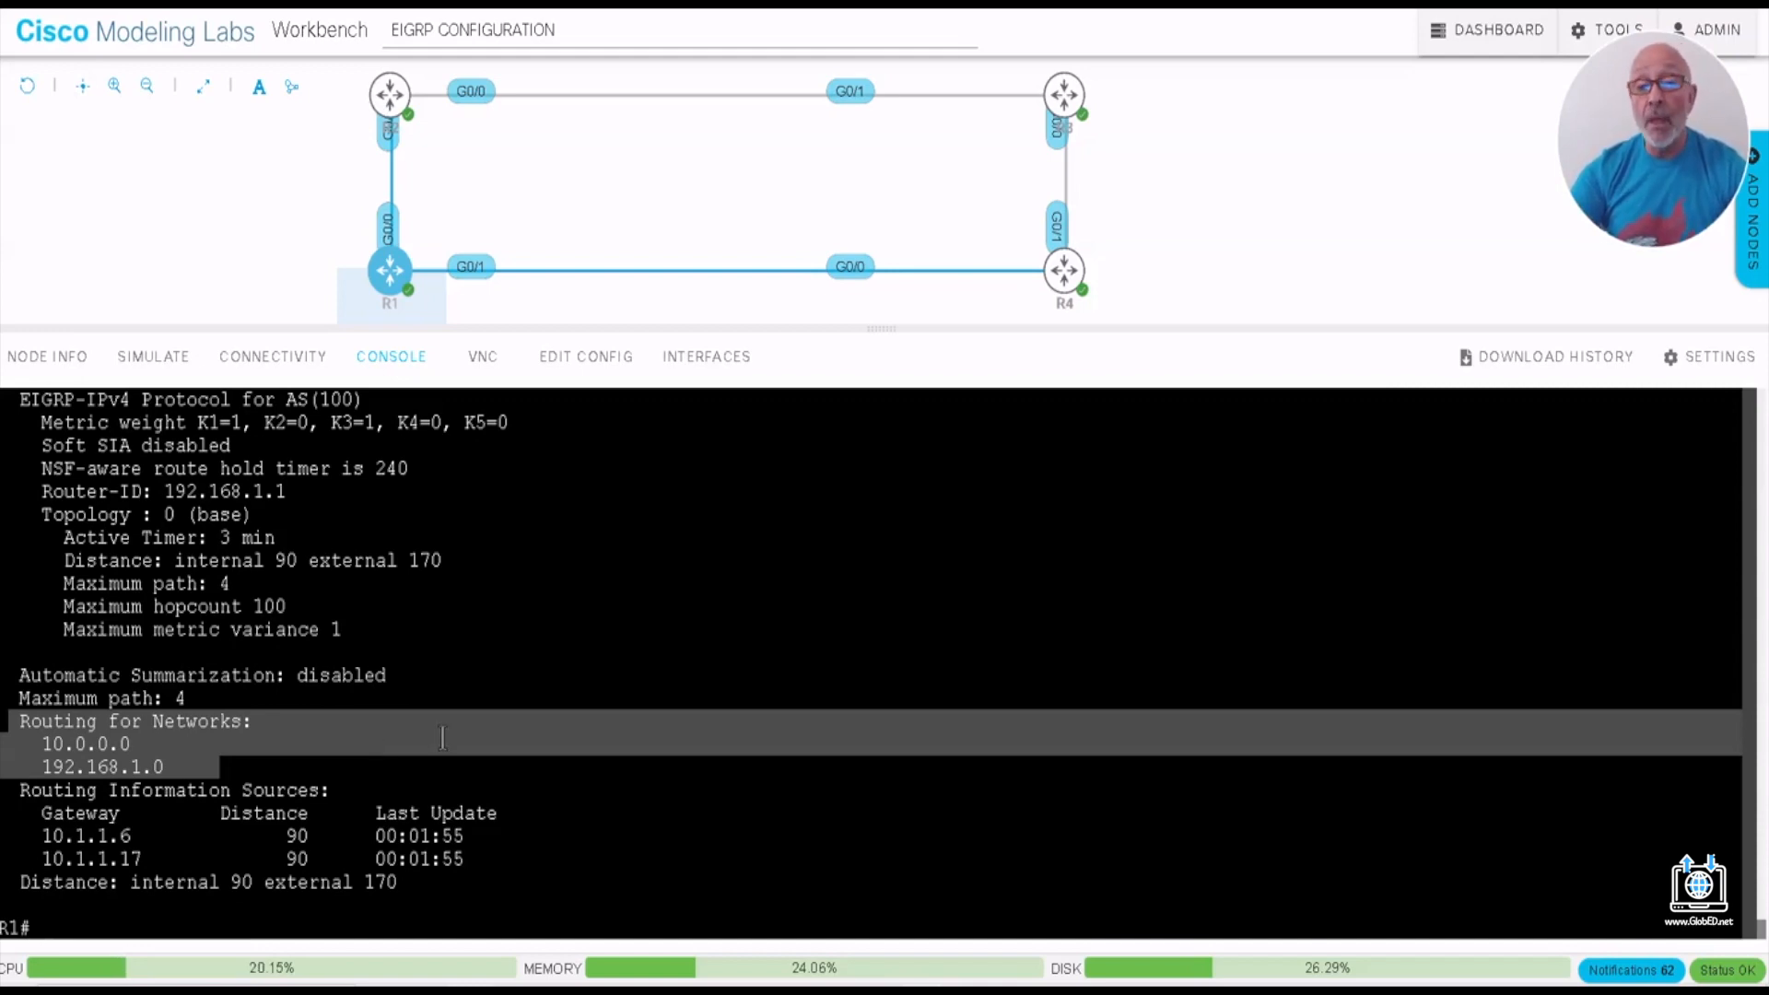
pyautogui.click(182, 905)
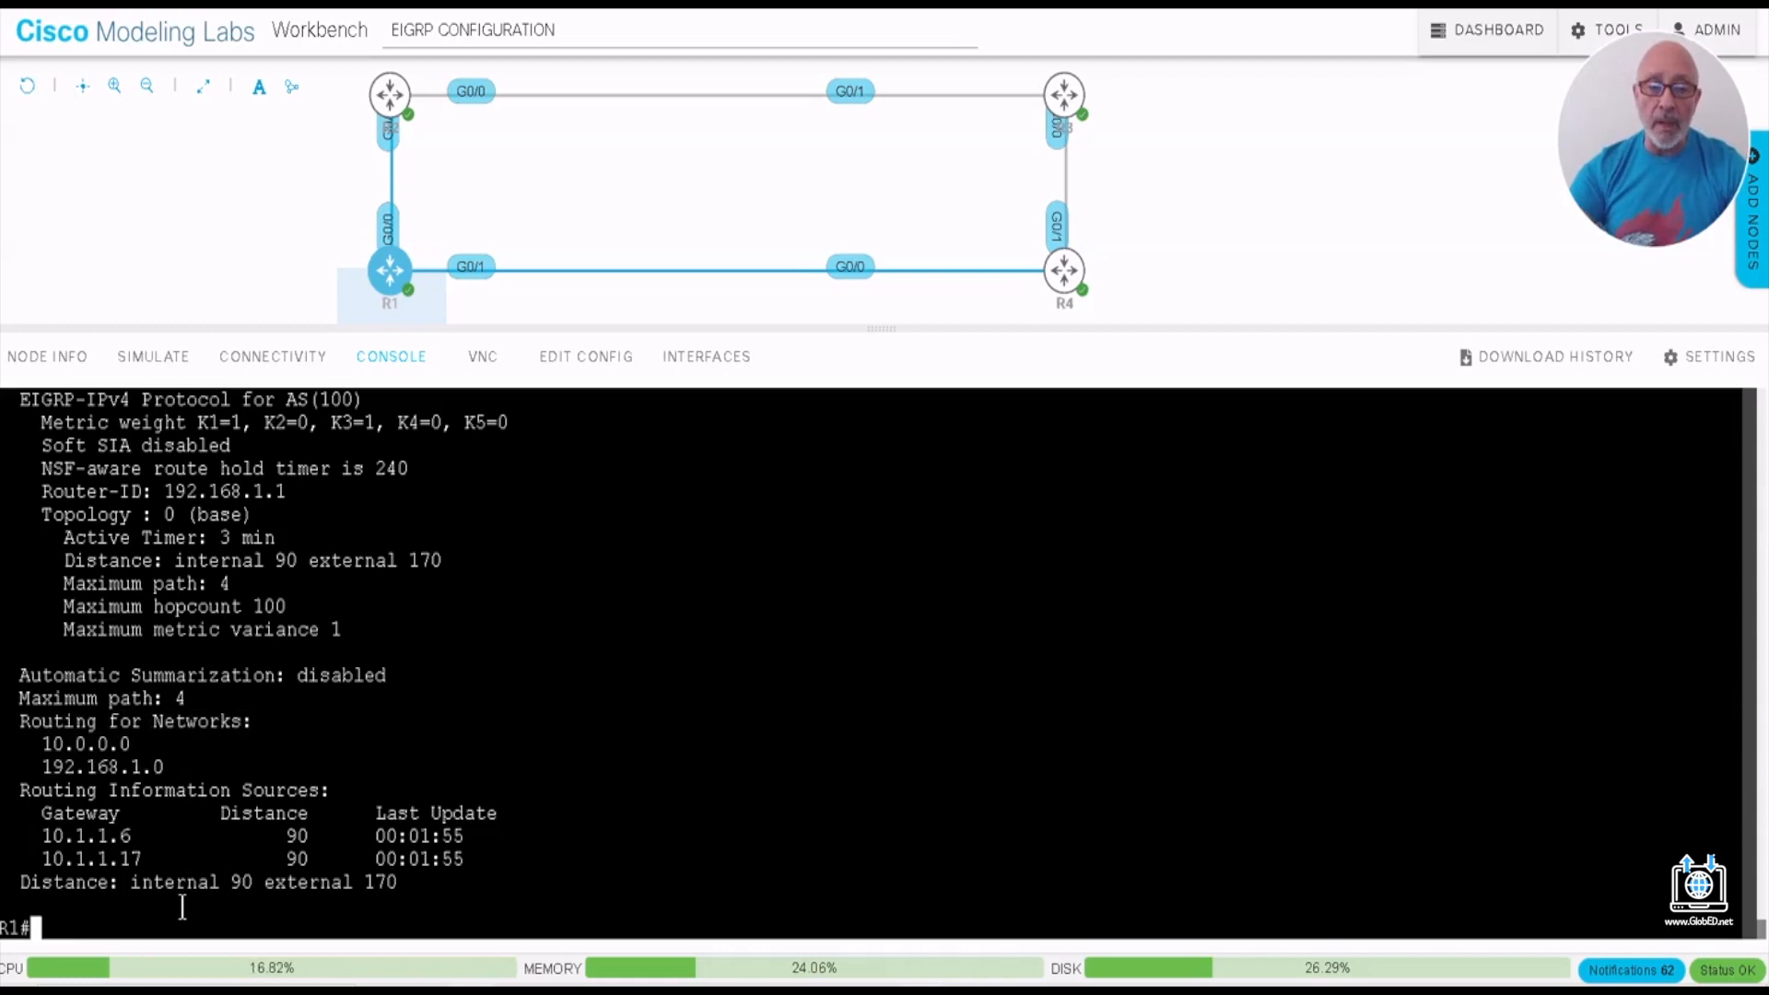
# - Display R1's EIGRP topology table with SH IP EIGRP TOPOLOGY and slightly enlarge the console area to read it
pyautogui.write('SH ')
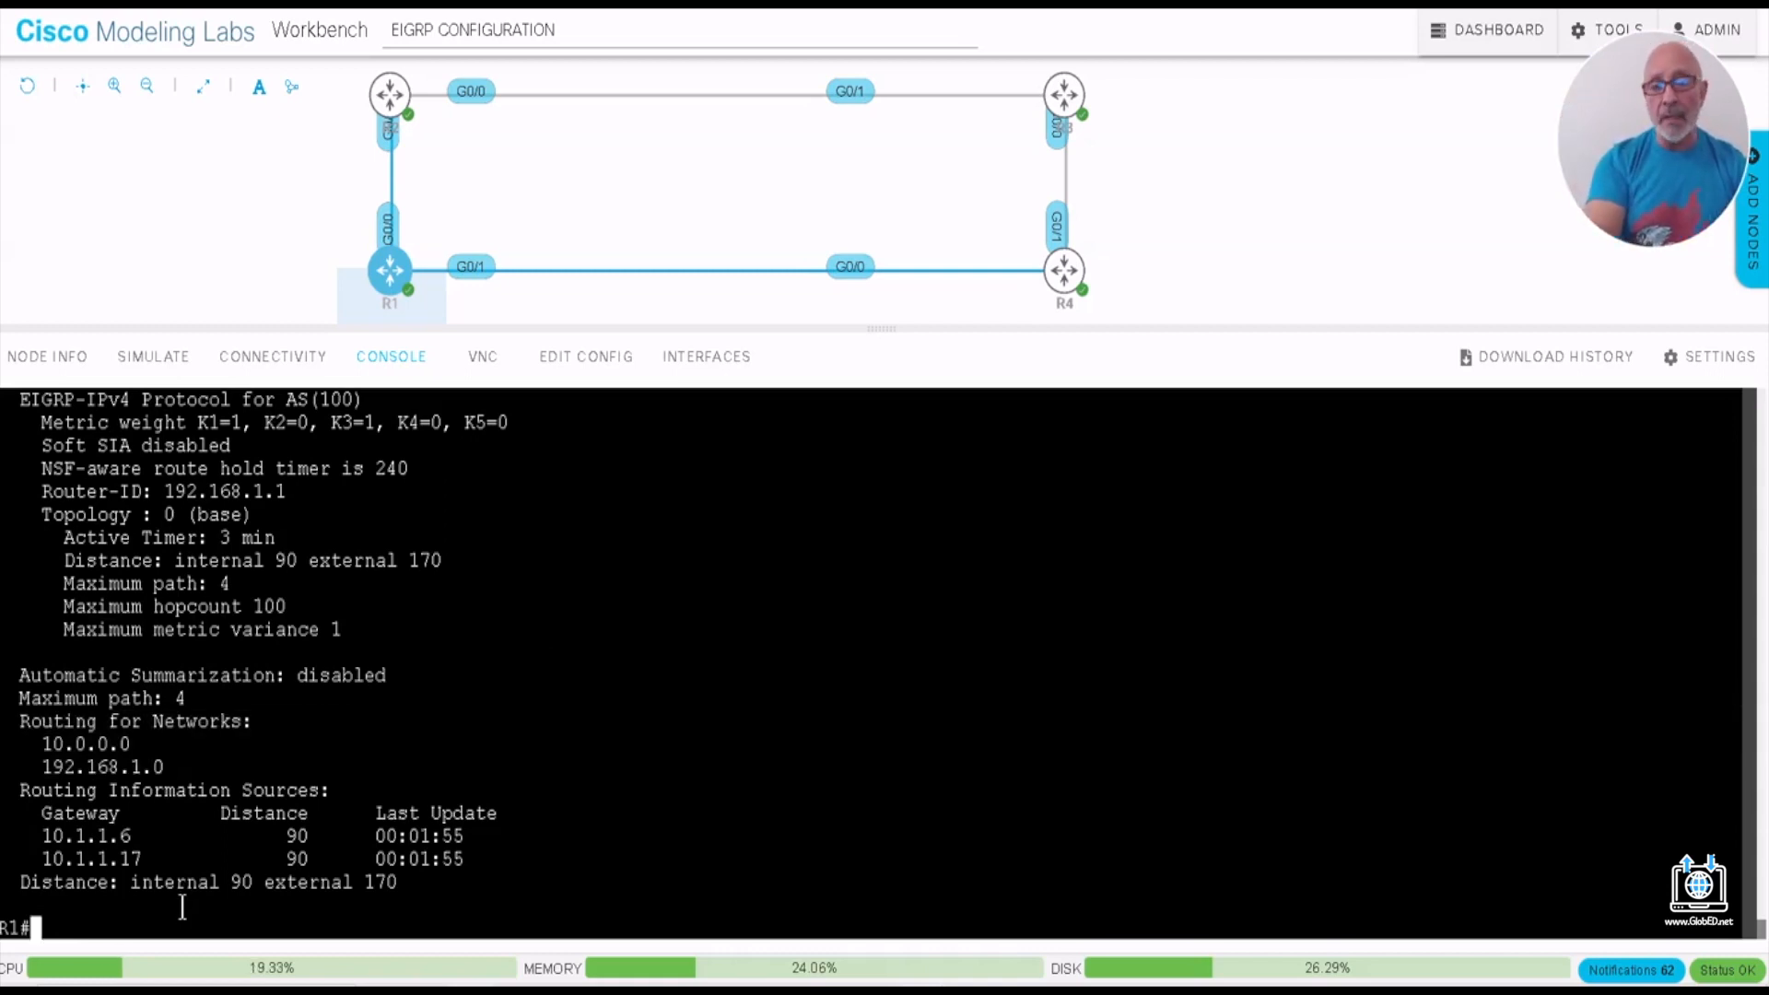
pyautogui.write('IP EIGHR')
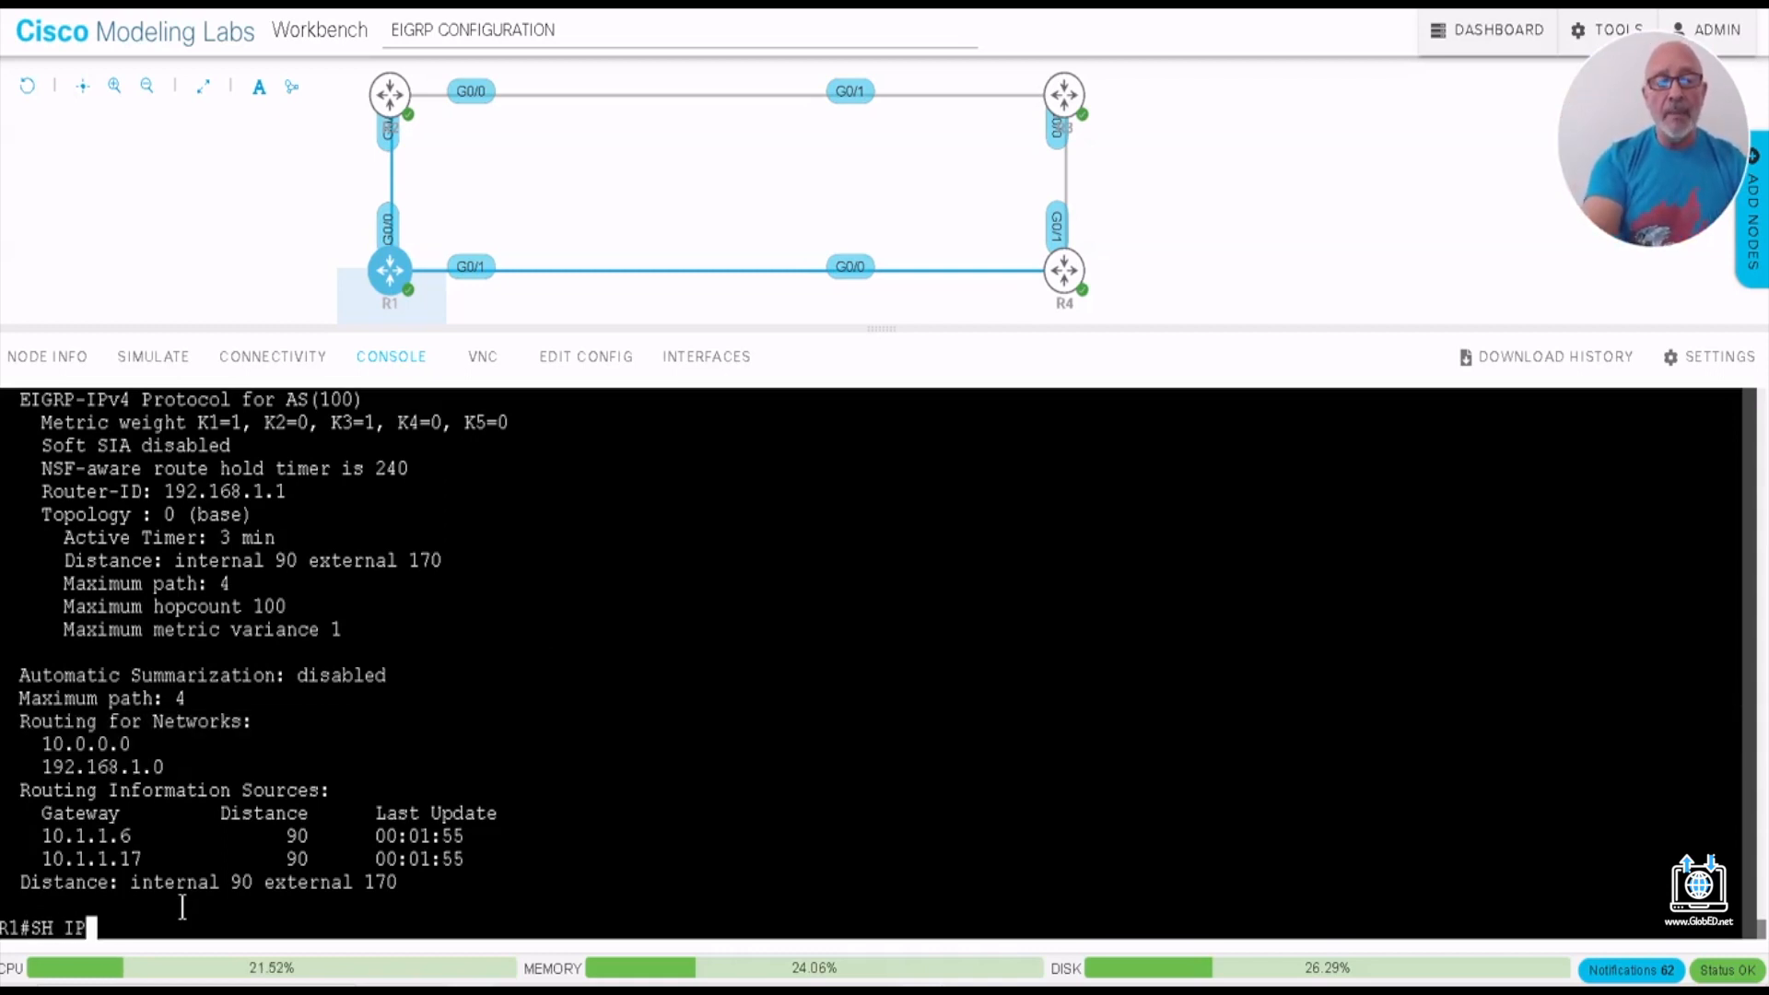
pyautogui.press('BackSpace')
pyautogui.press('BackSpace')
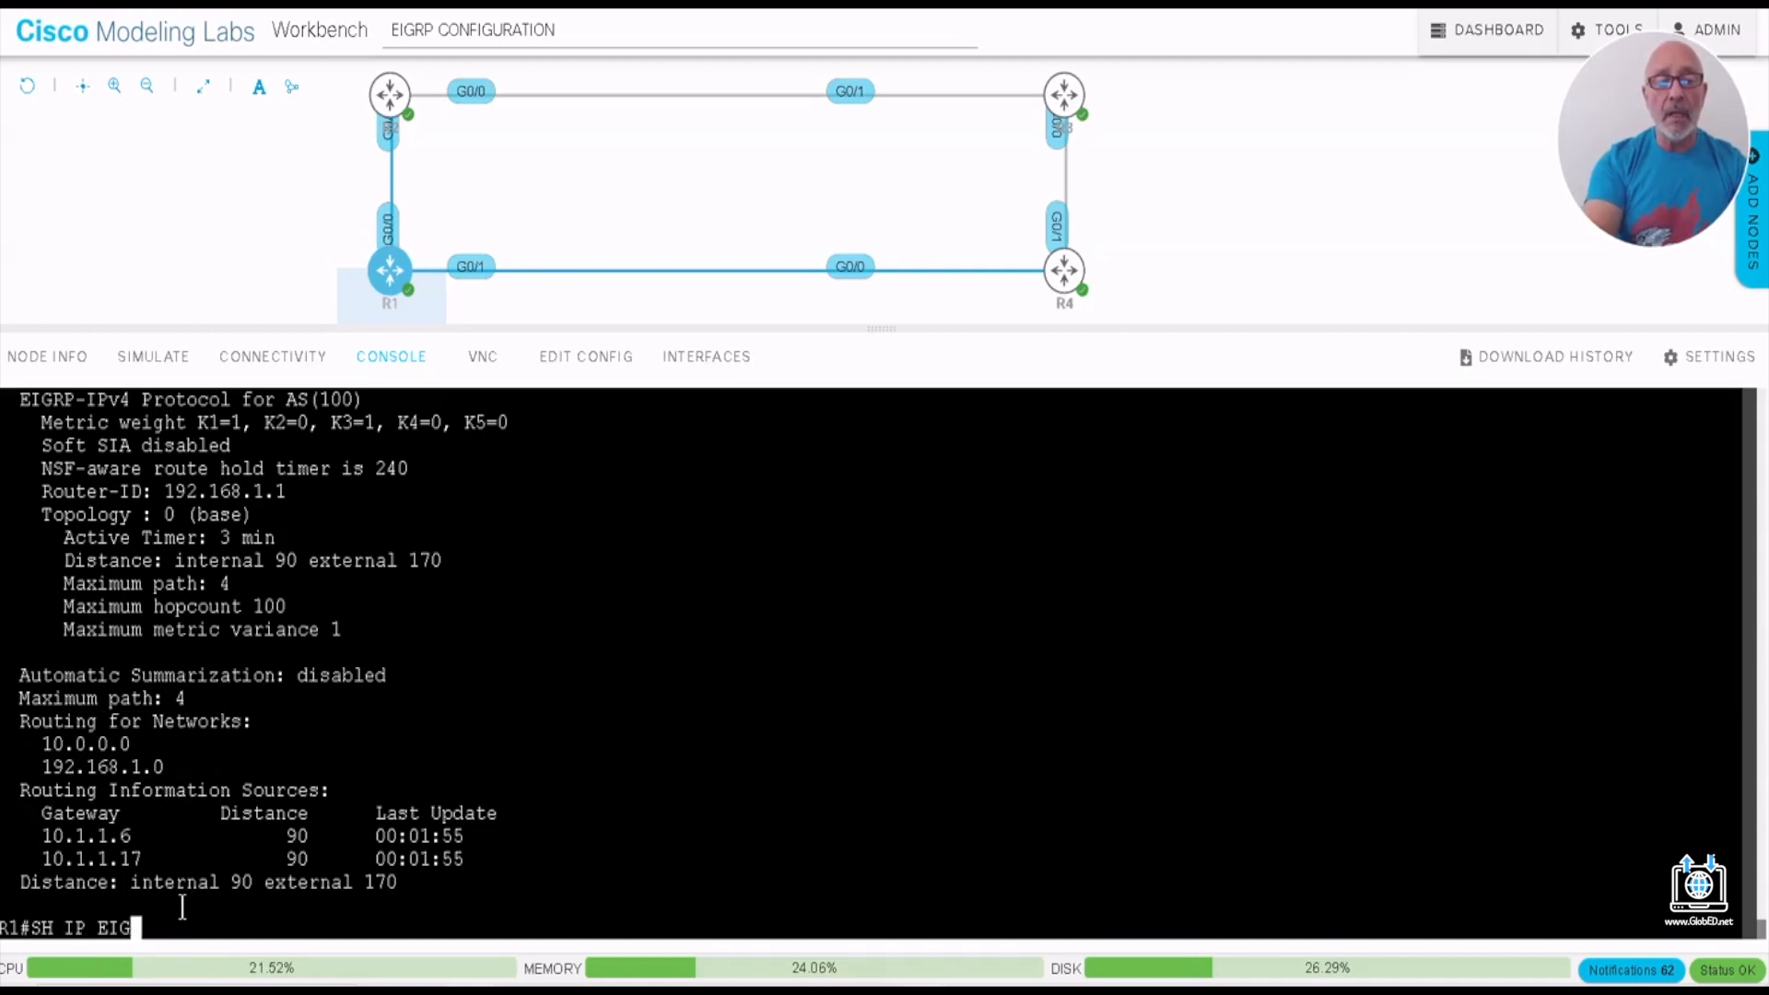
pyautogui.write('RP TOPO')
pyautogui.press('Tab')
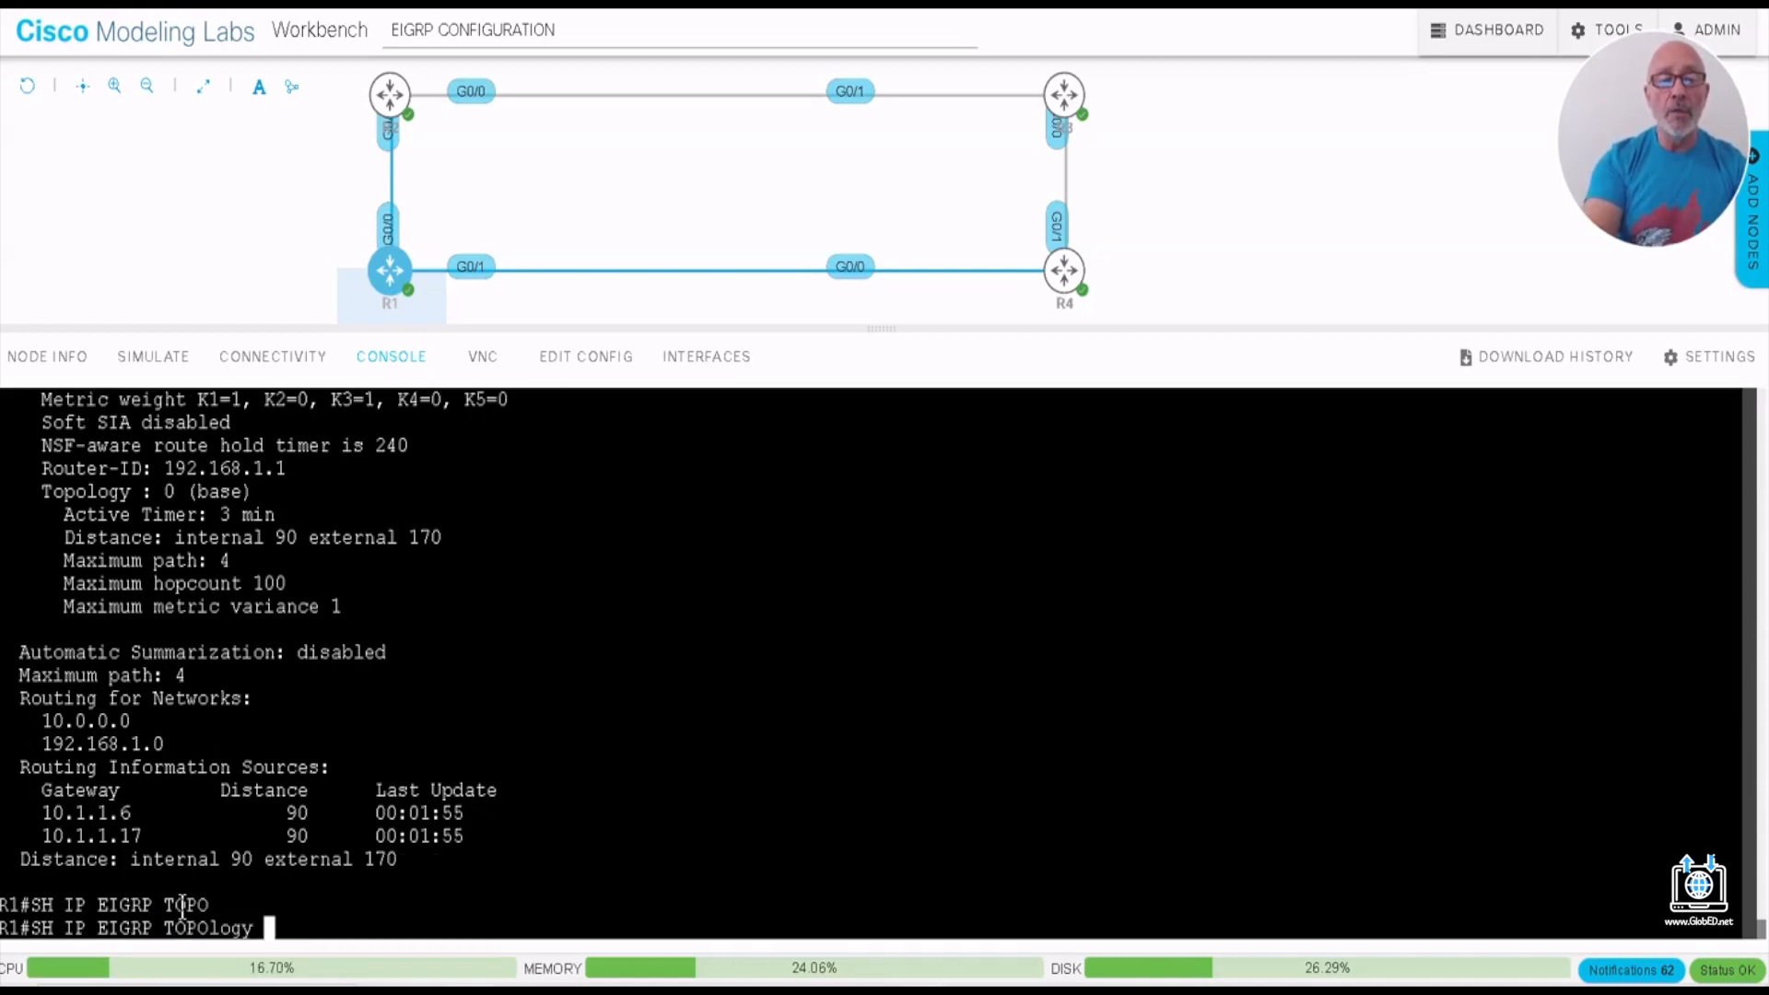
pyautogui.press('Return')
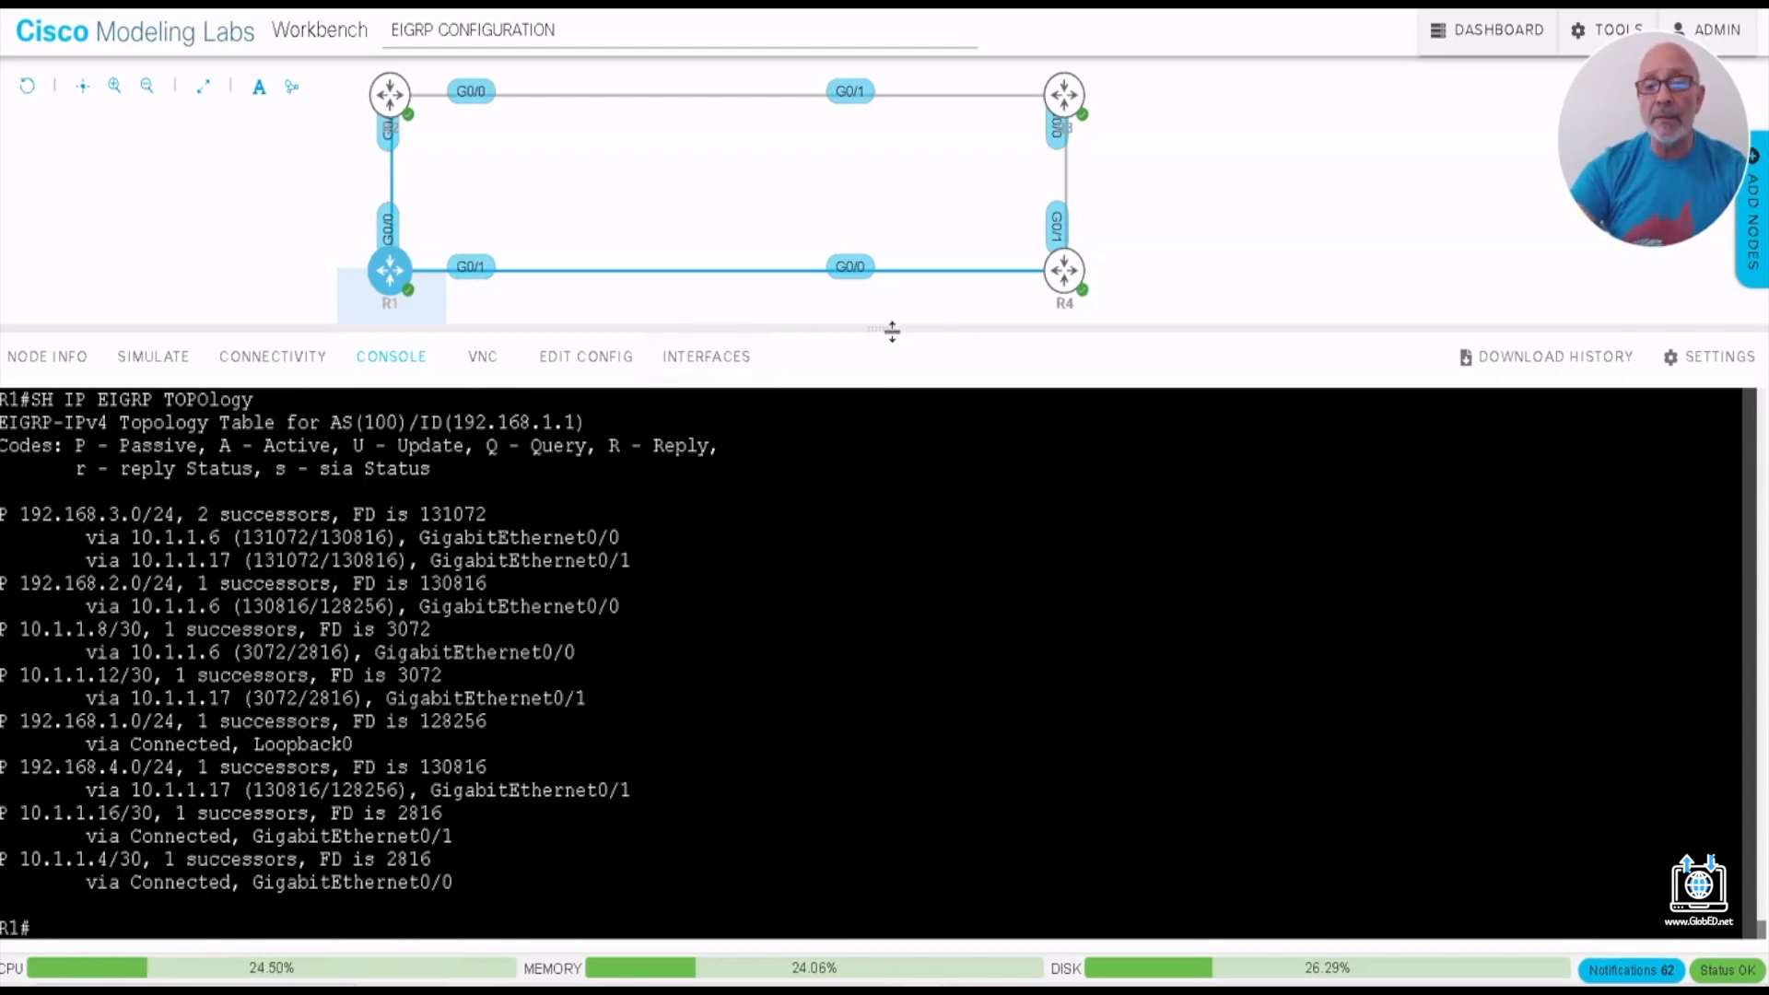
pyautogui.moveTo(892, 327); pyautogui.dragTo(880, 295)
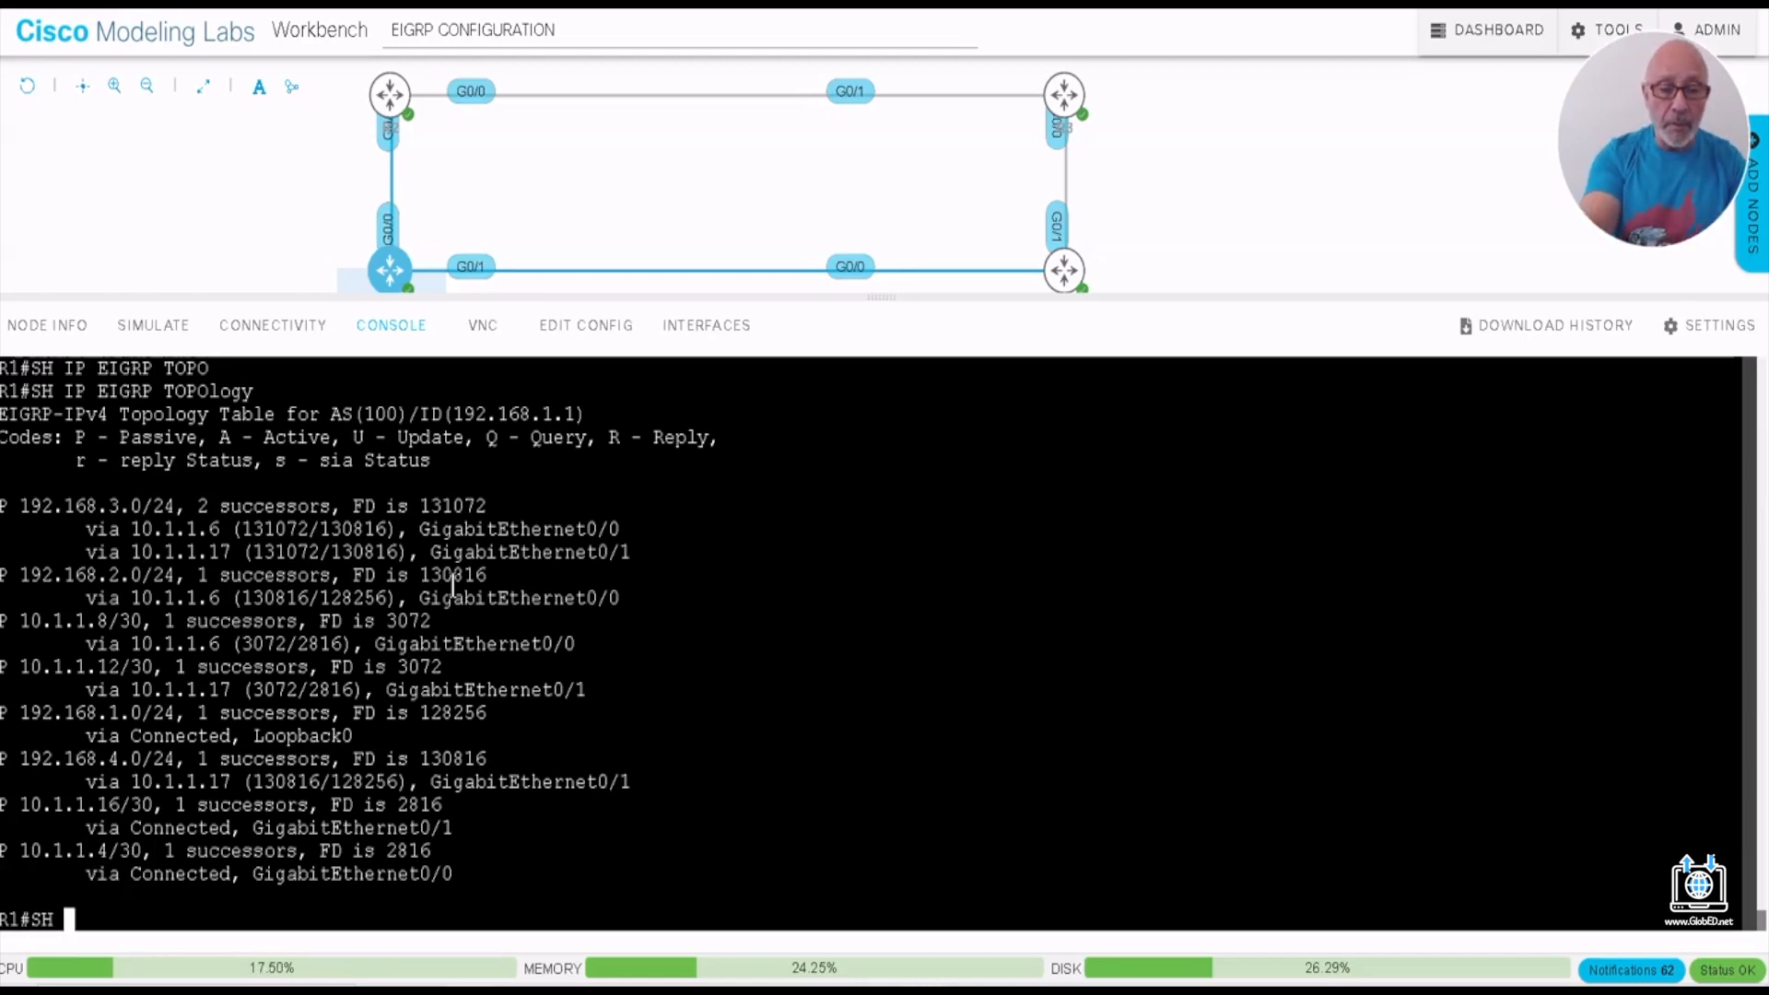
# - Run SH IP PROTOCOLS on R1 again and highlight the Automatic Summarization line in its output
pyautogui.write('PRO')
pyautogui.press('Tab')
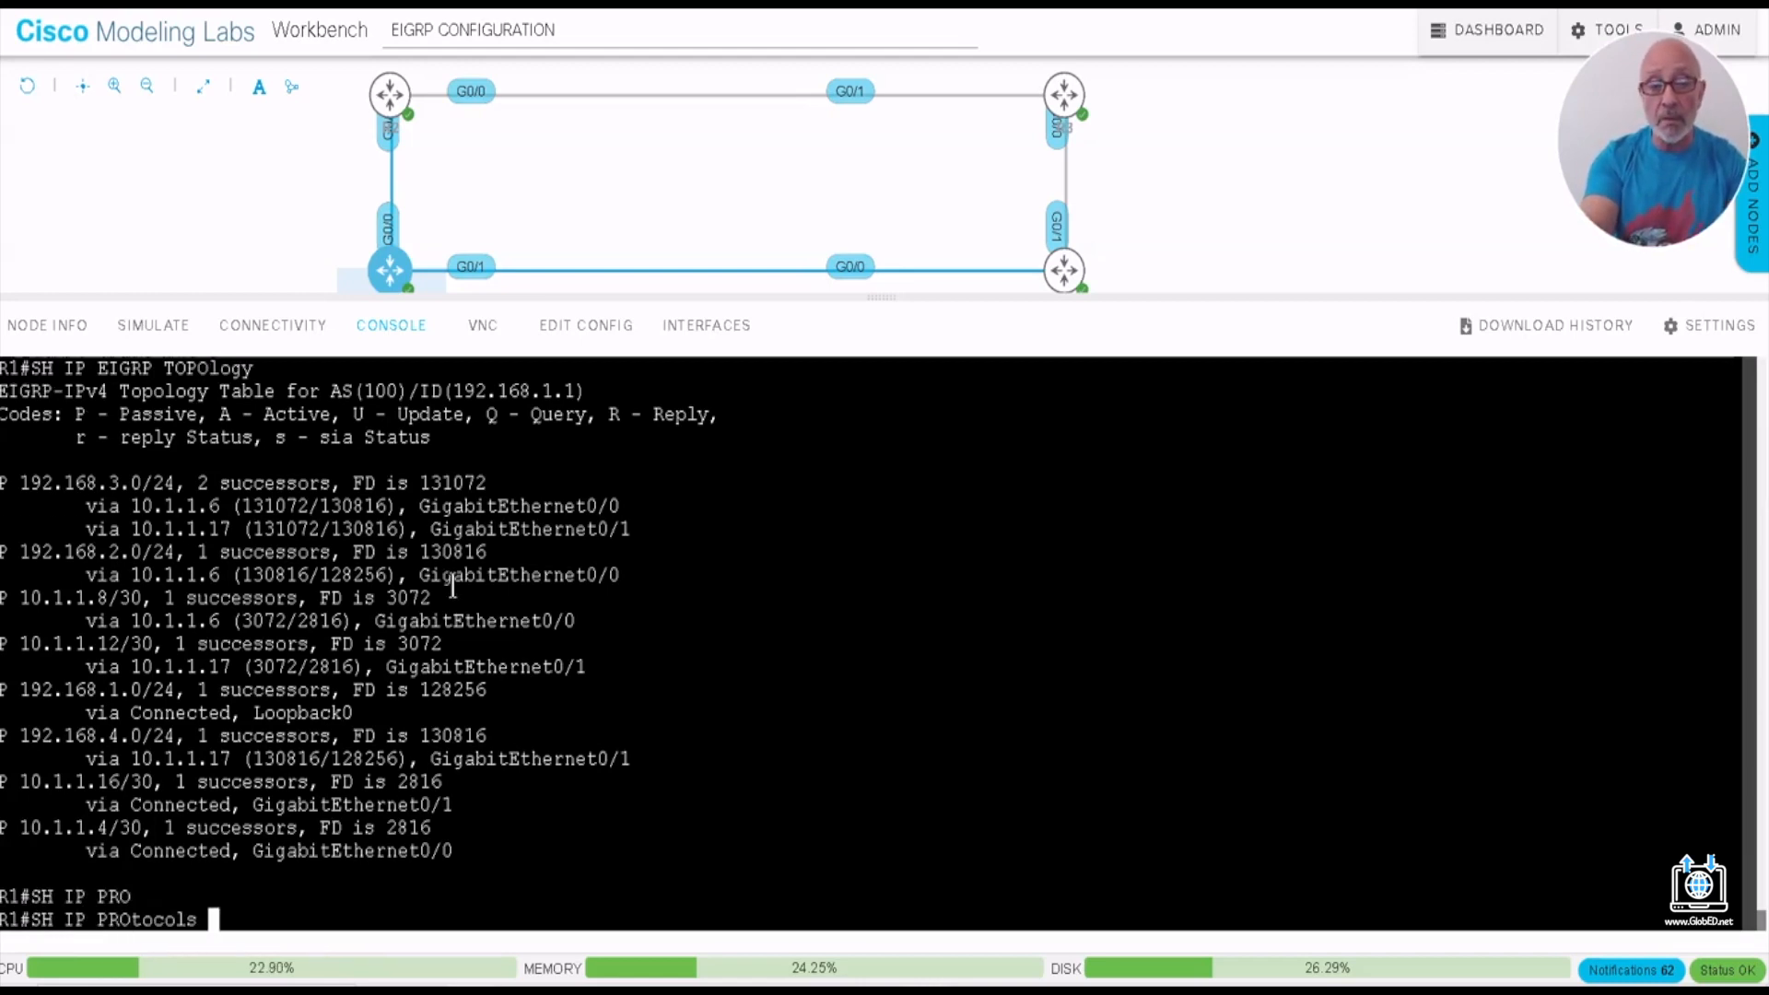
pyautogui.press('Return')
pyautogui.moveTo(11, 662); pyautogui.dragTo(173, 662)
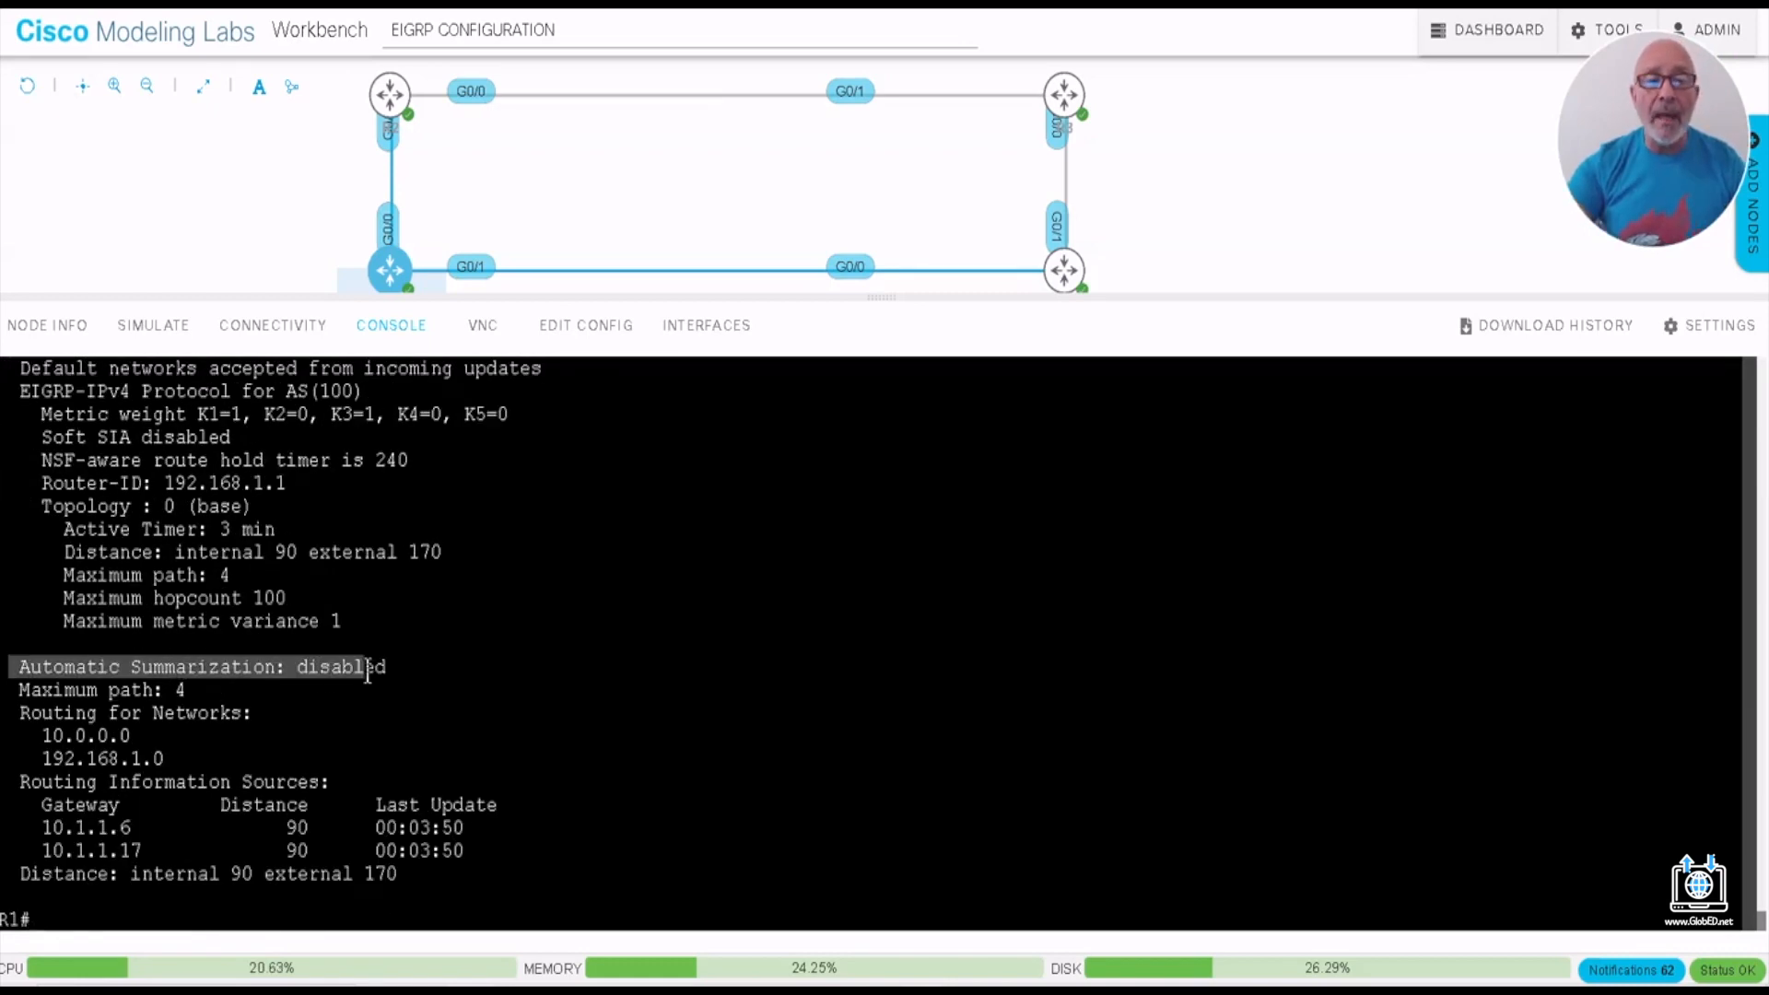
pyautogui.moveTo(368, 674); pyautogui.dragTo(400, 665)
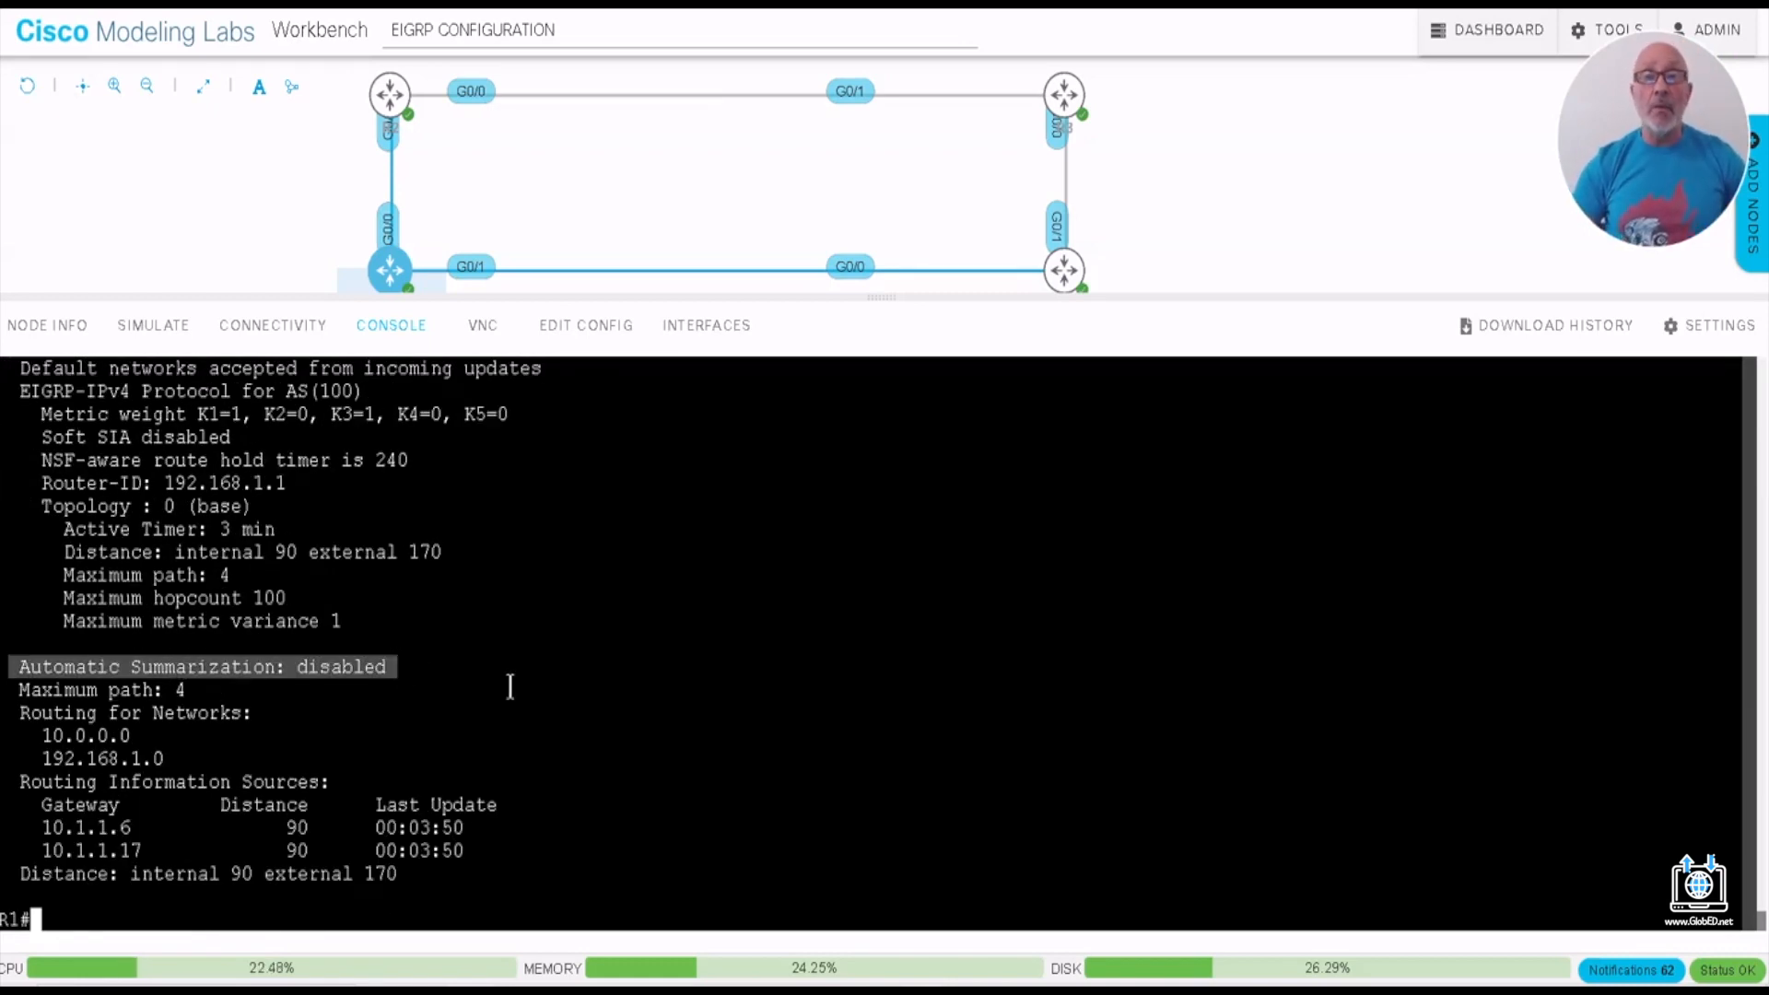